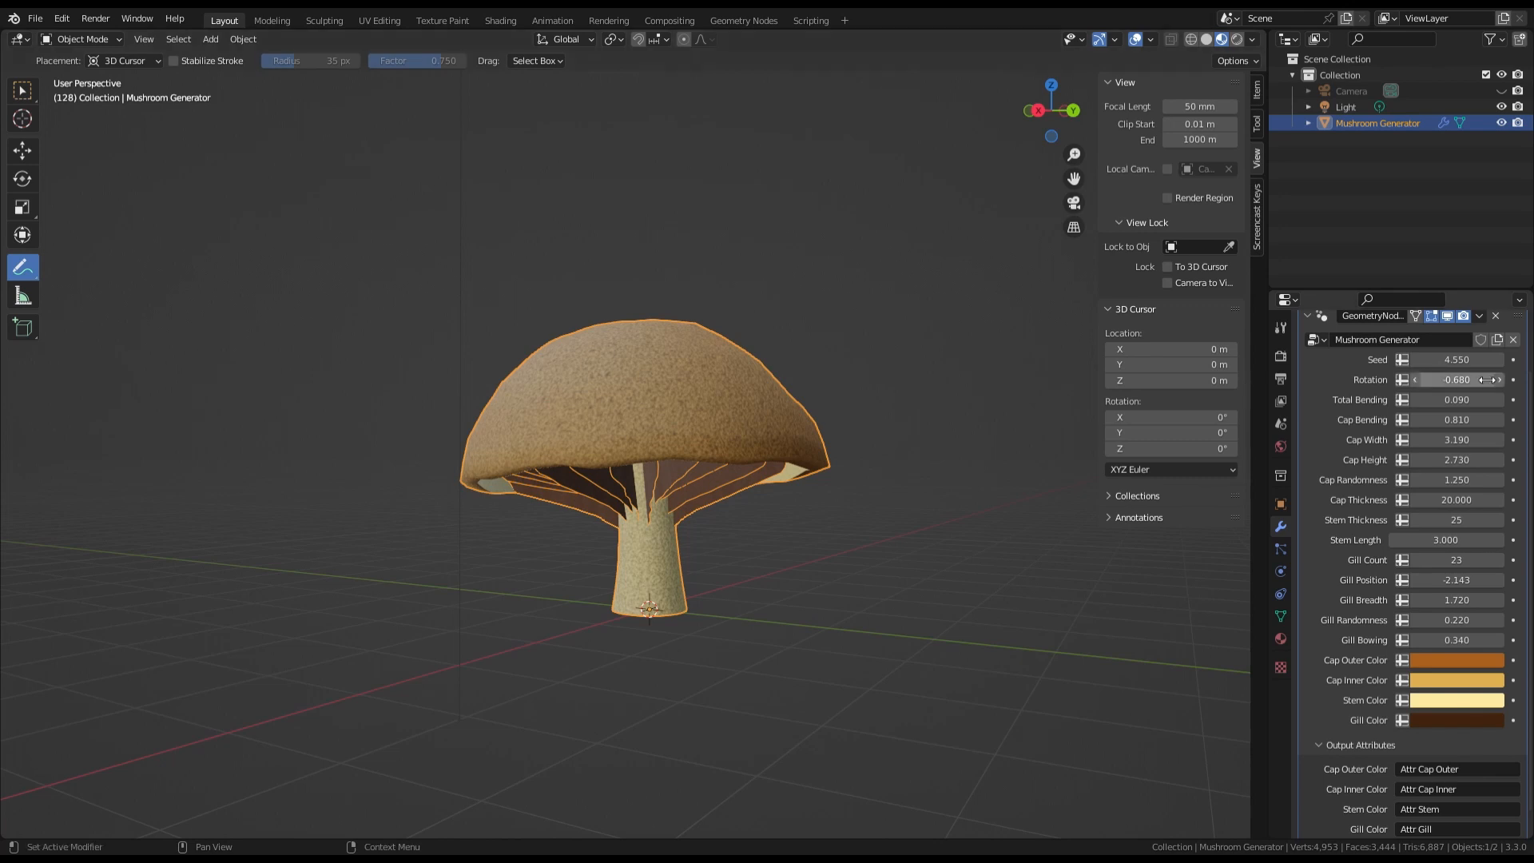
Set the mushroom's Total Bending to 0.080, Gill Count 25, Cap Outer Color red, Stem Thickness 20, Cap Height 3.030 and Cap Width 2.650
left_click_drag(1457, 399, 1435, 400)
mouse_move(1472, 561)
left_mouse_down()
mouse_move(1505, 561)
mouse_move(1463, 561)
mouse_move(1478, 561)
left_mouse_up()
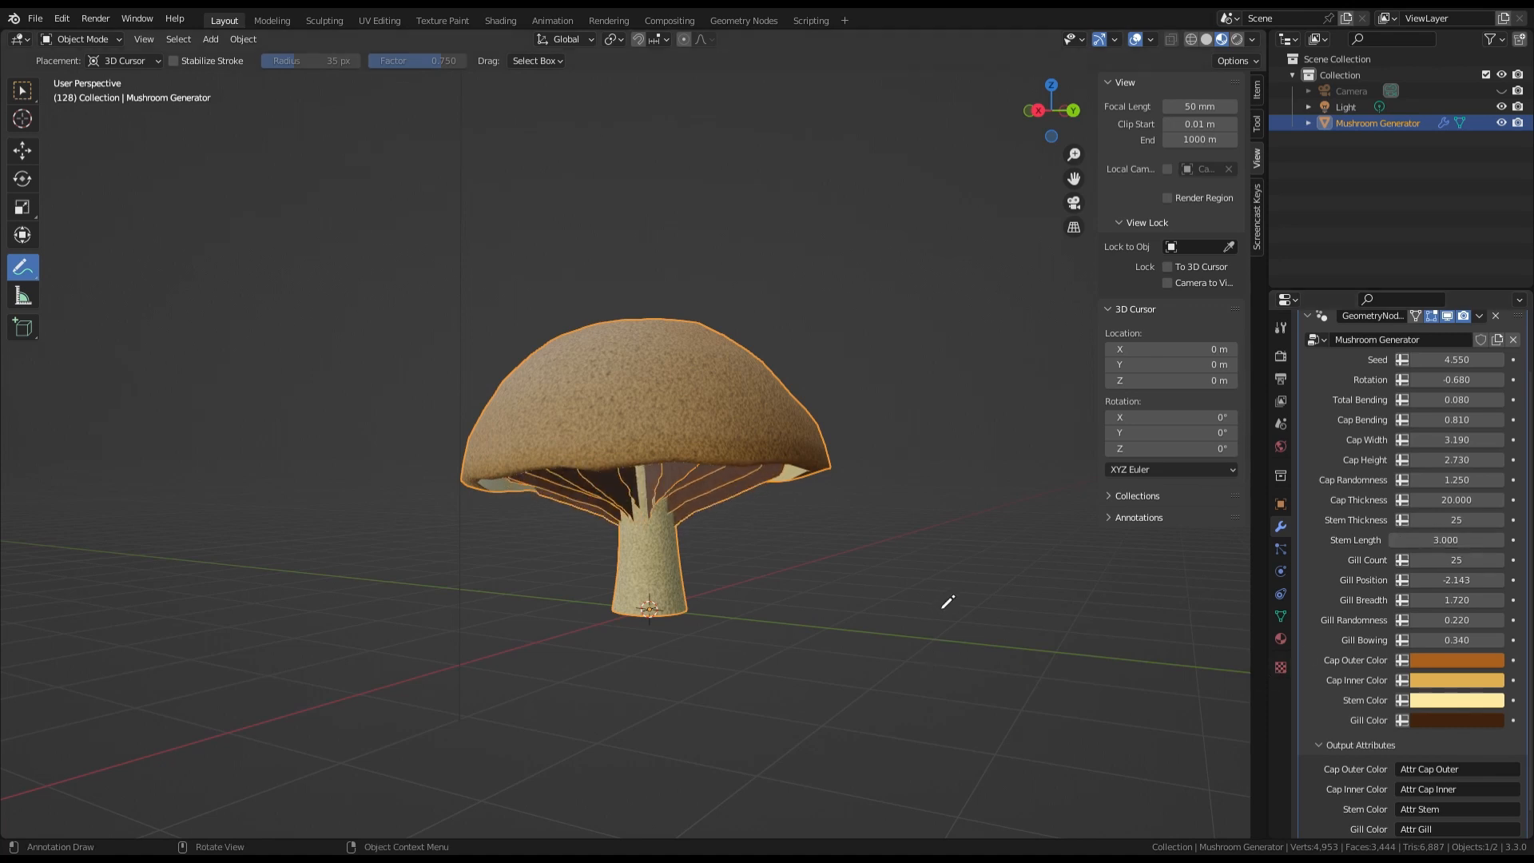
left_click(1440, 661)
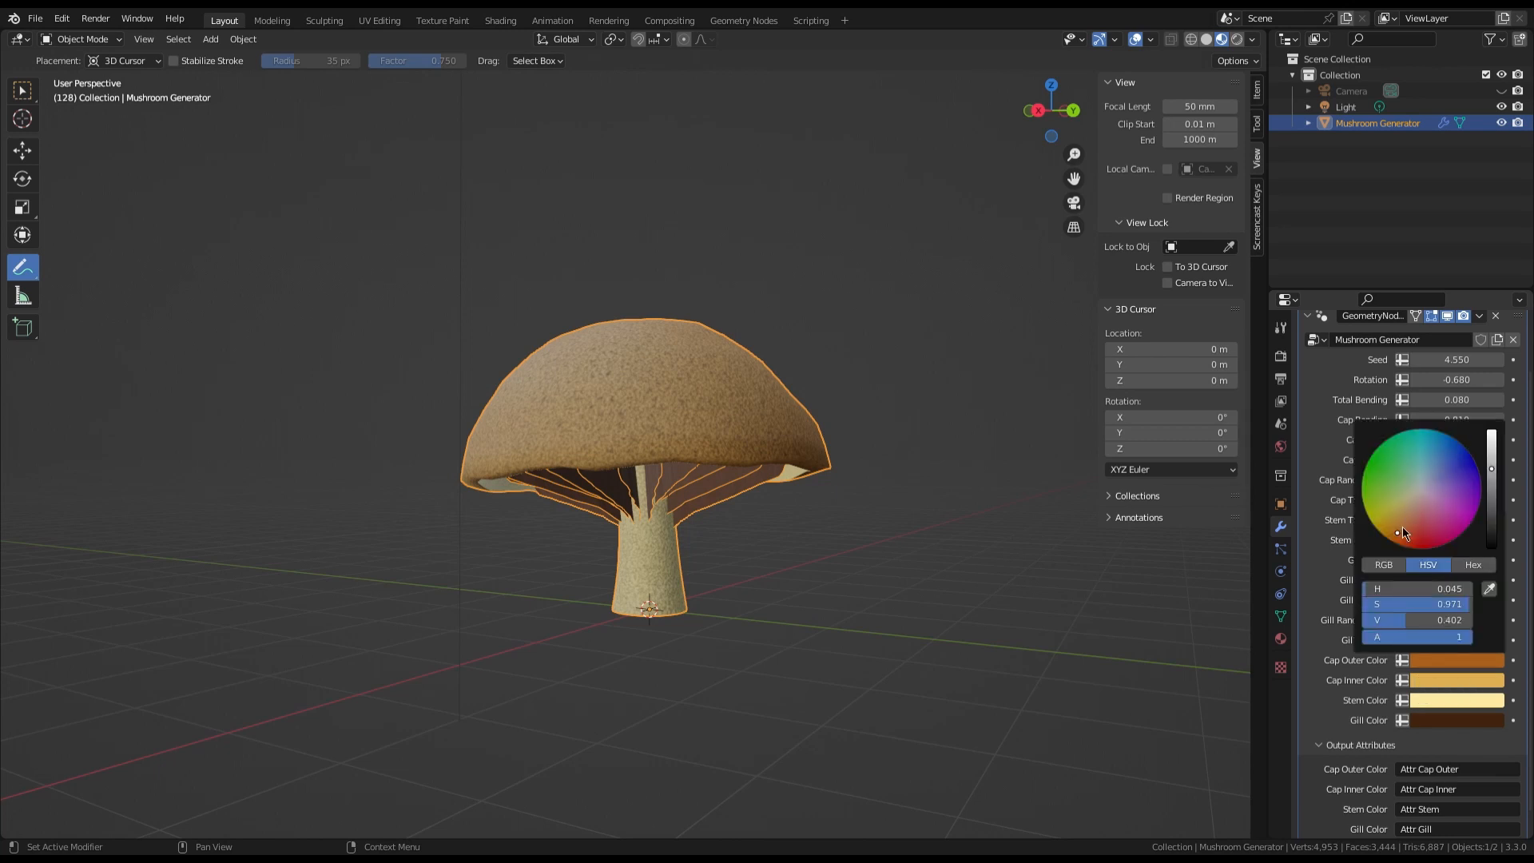
left_click_drag(1400, 534, 1424, 540)
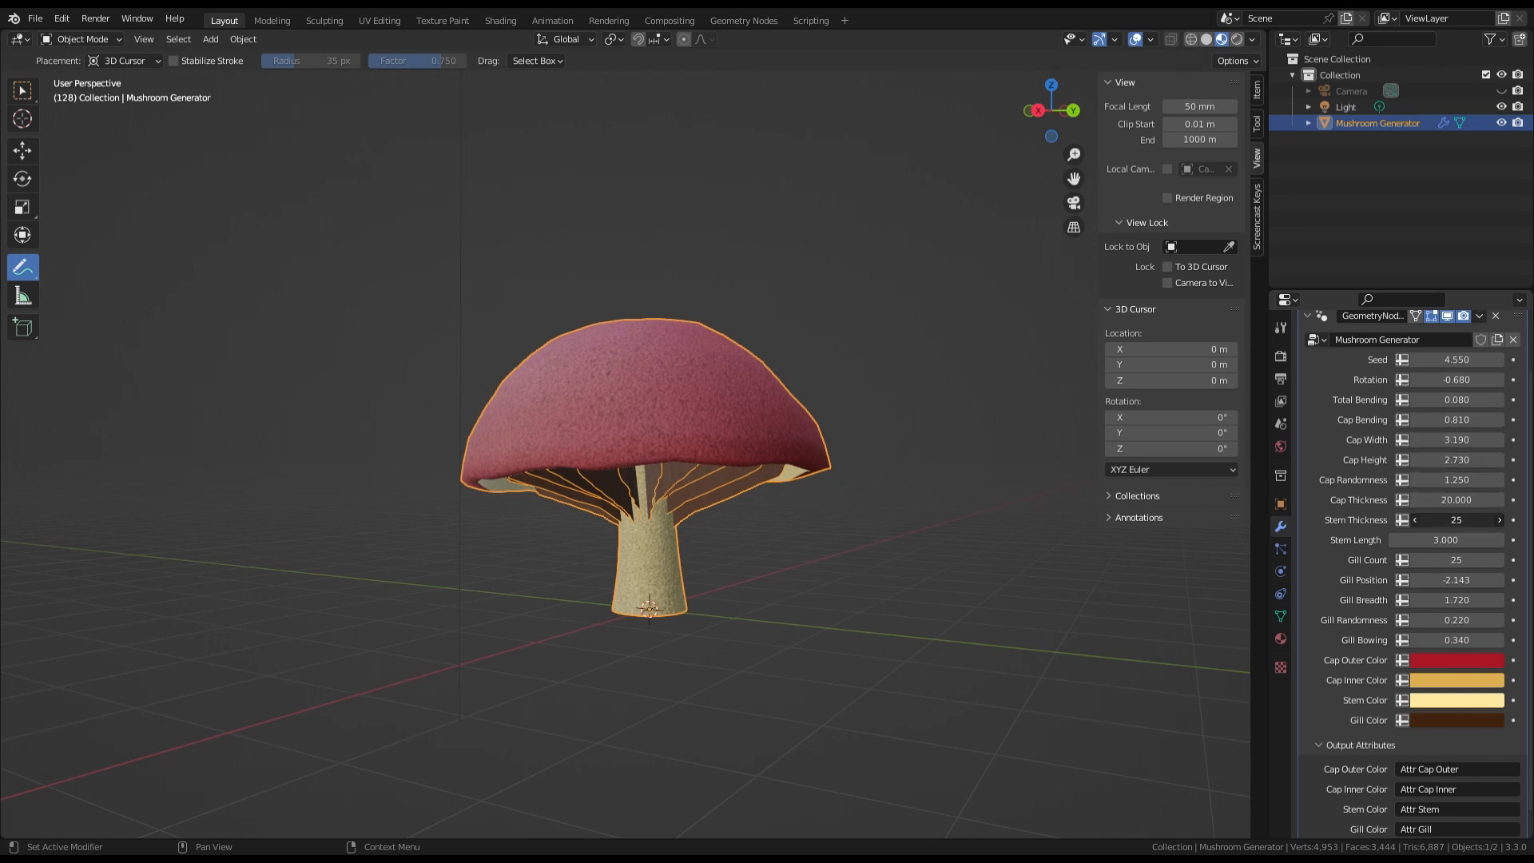
mouse_move(1456, 521)
left_mouse_down()
mouse_move(1419, 521)
mouse_move(1447, 520)
left_mouse_up()
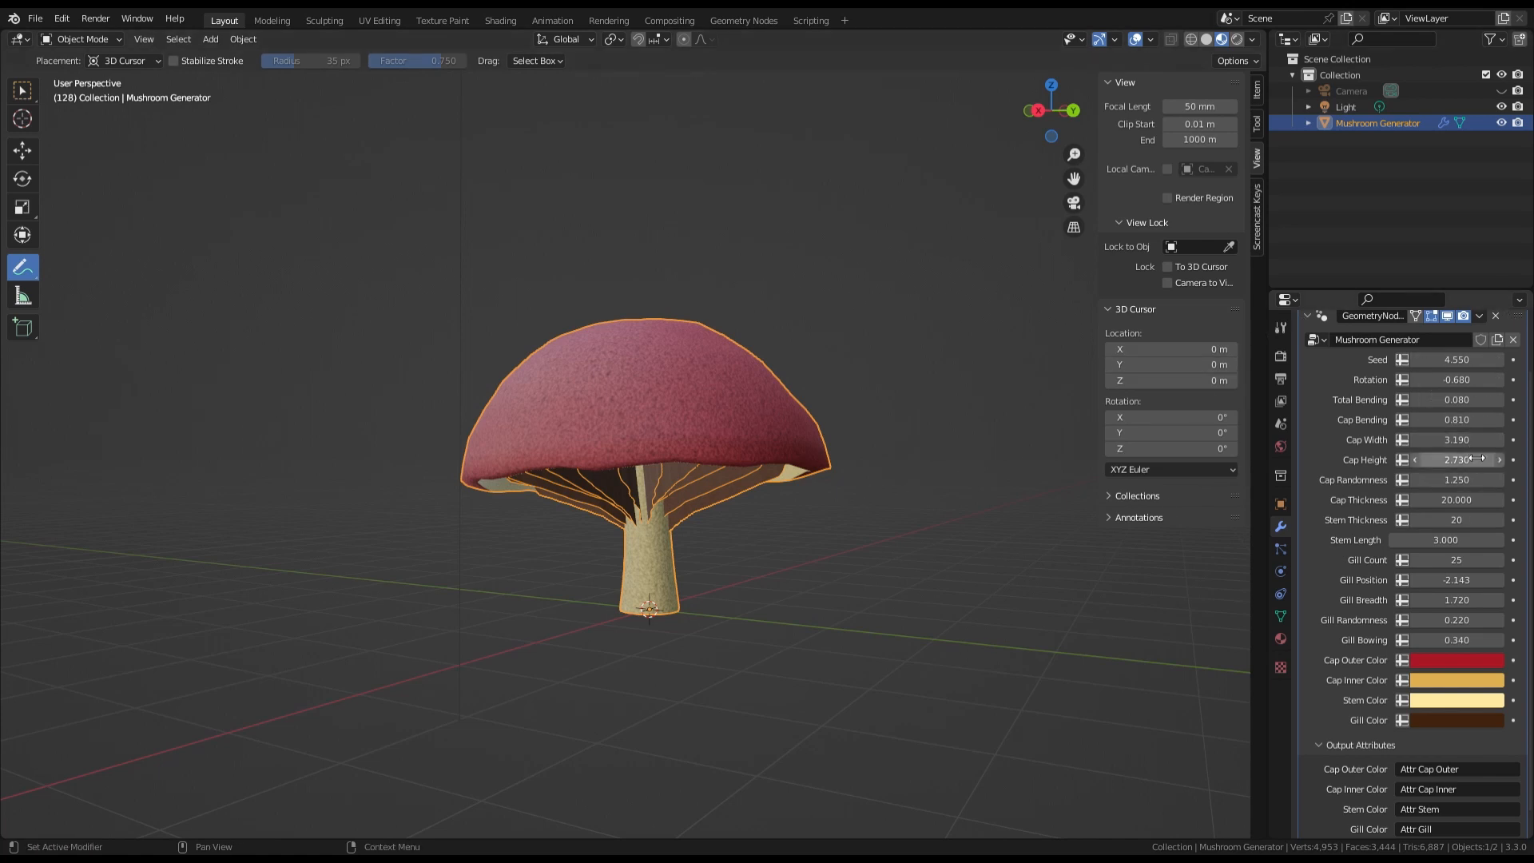
left_click_drag(1474, 460, 1438, 433)
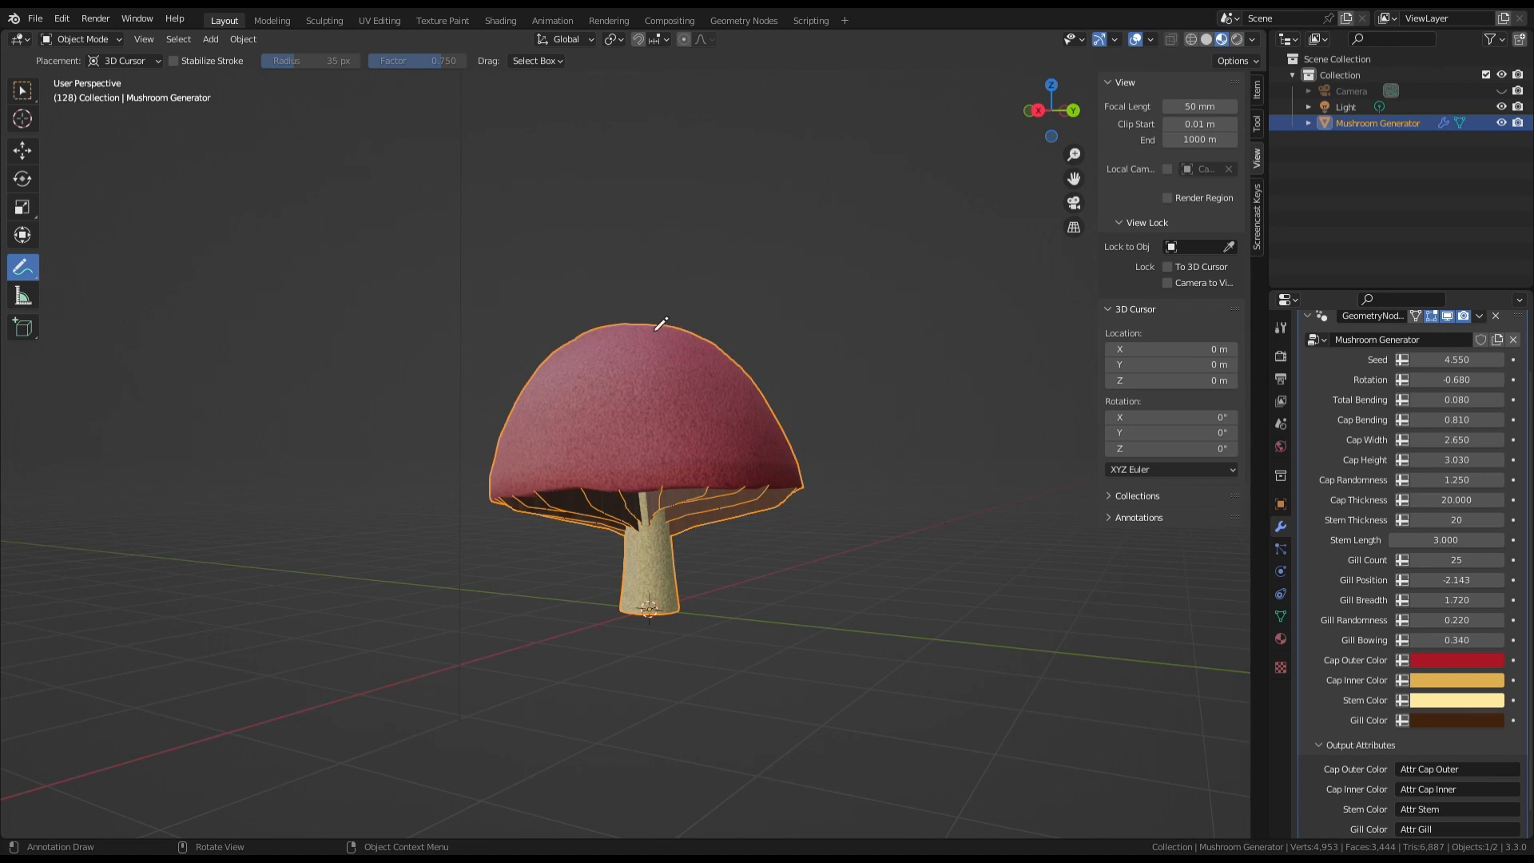
Sketch four example curve profiles as annotation strokes beside the mushroom cap, and undo them
mouse_move(654, 320)
left_mouse_down()
mouse_move(781, 352)
mouse_move(871, 434)
left_mouse_up()
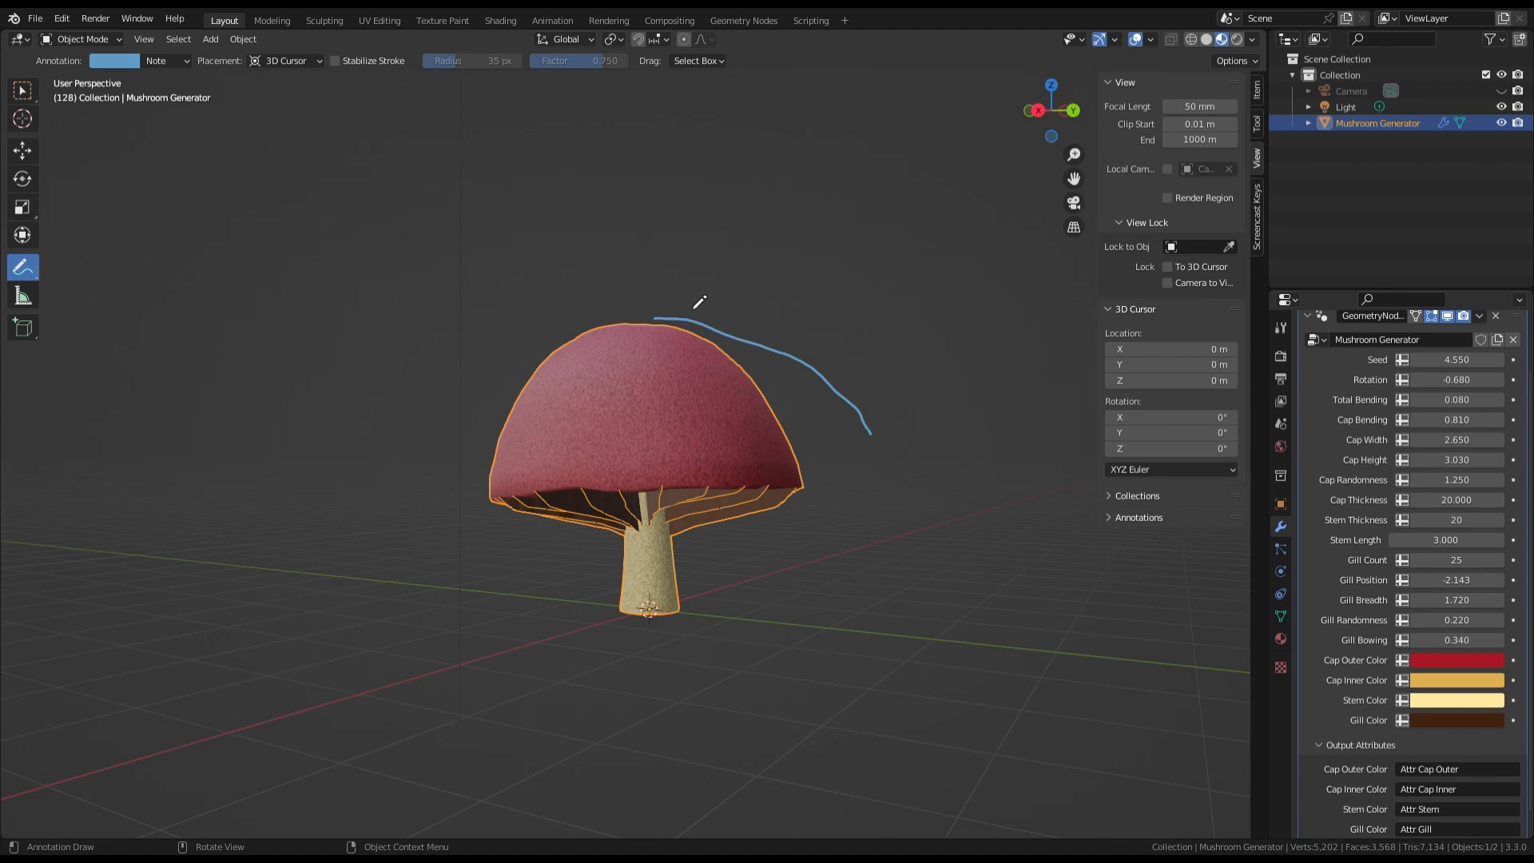
mouse_move(671, 292)
left_mouse_down()
mouse_move(775, 274)
mouse_move(837, 199)
left_mouse_up()
mouse_move(944, 273)
left_mouse_down()
mouse_move(1003, 300)
mouse_move(999, 360)
mouse_move(960, 386)
left_mouse_up()
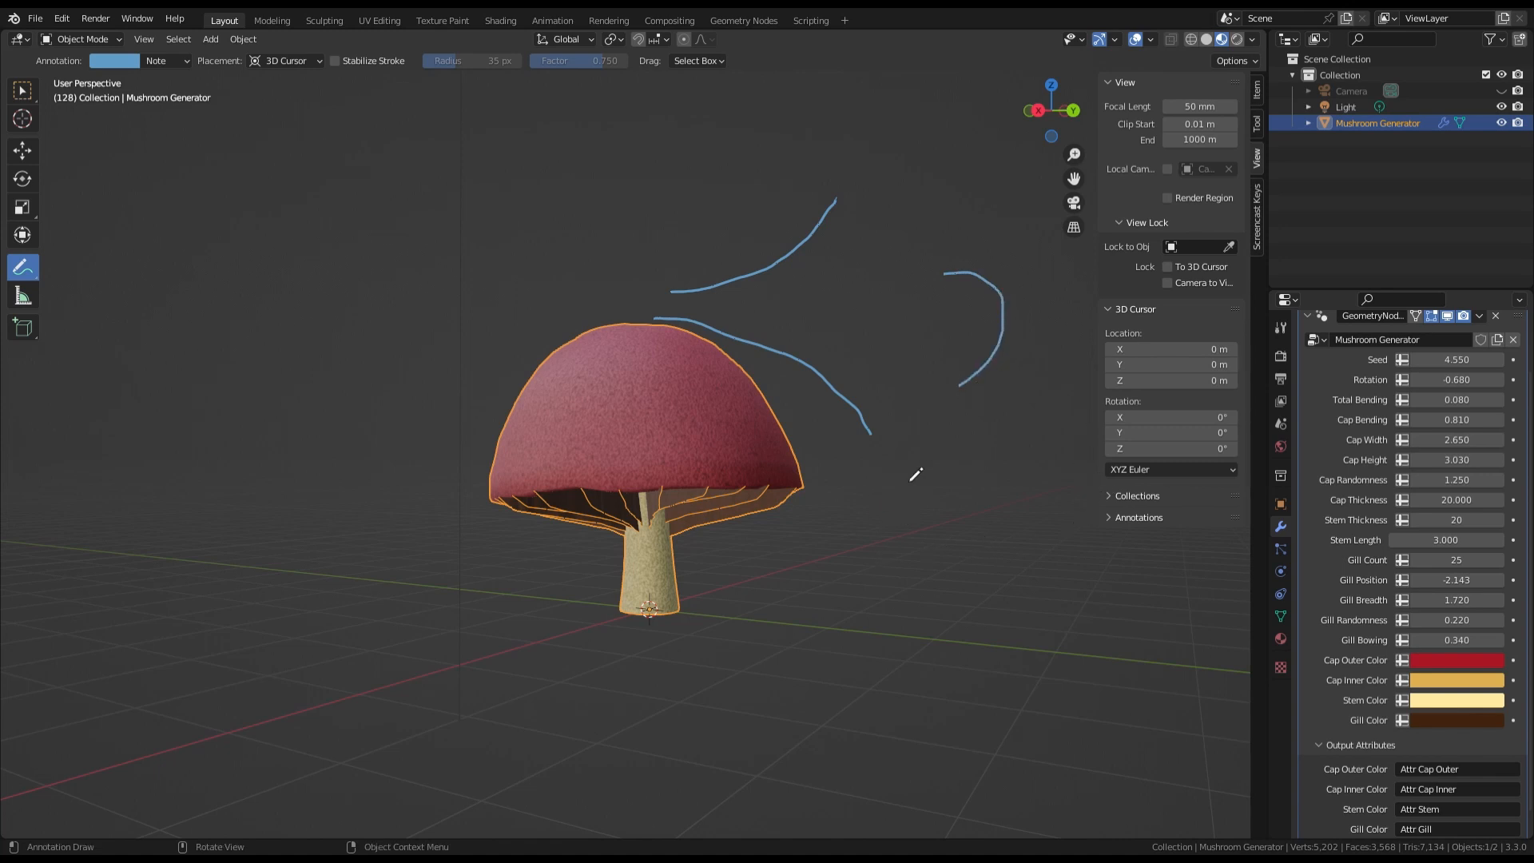
left_click_drag(916, 467, 1055, 446)
key("ctrl+z")
key("ctrl+z")
key("ctrl+z")
key("ctrl+z")
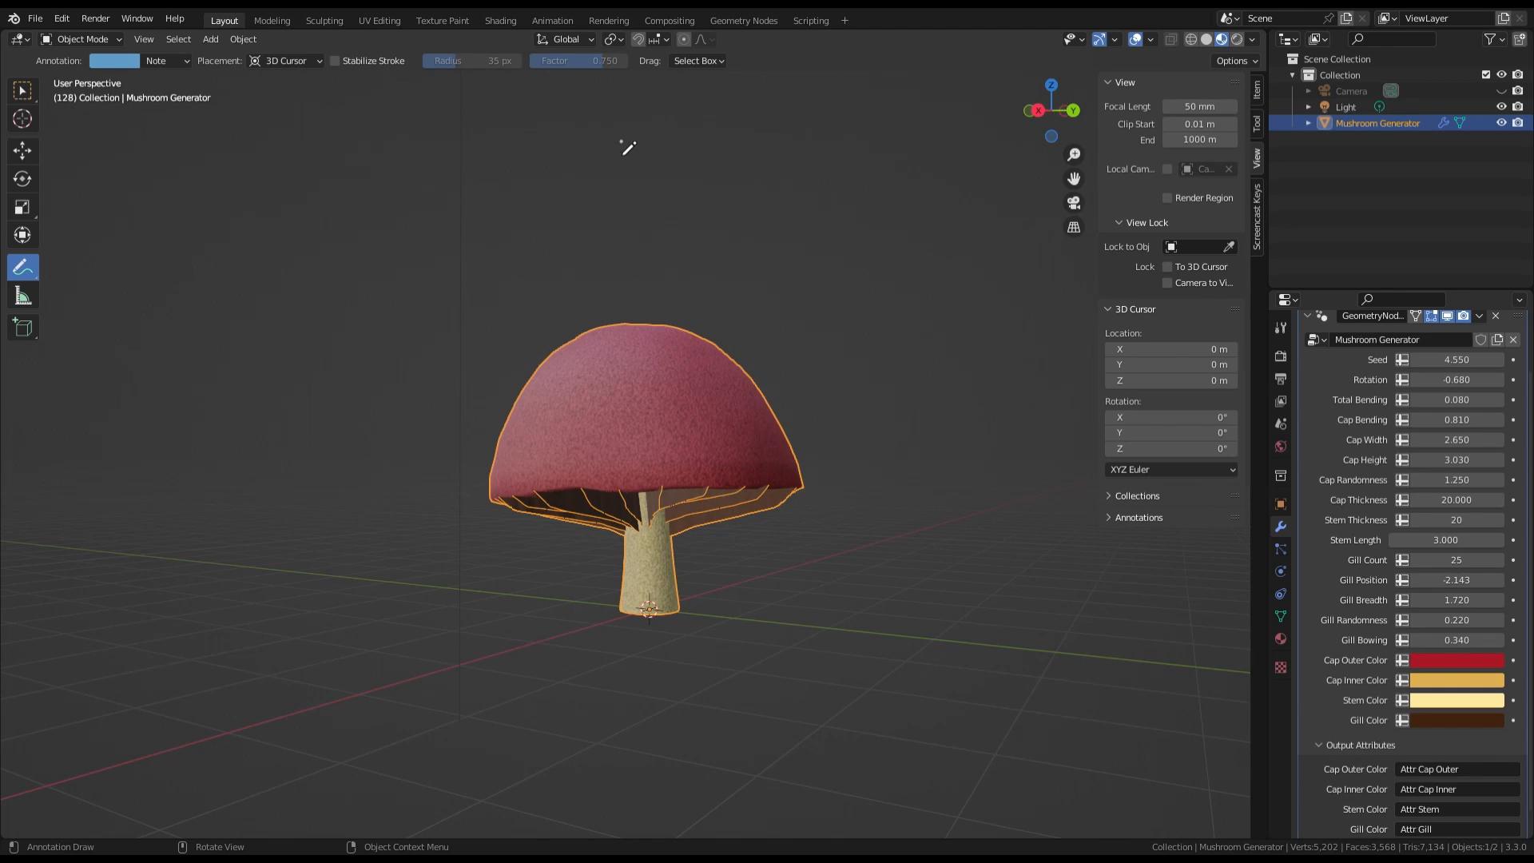
Handwrite the circle equation x² + y² = r² as an annotation above the mushroom
left_click_drag(621, 143, 600, 166)
mouse_move(601, 146)
left_mouse_down()
mouse_move(621, 166)
mouse_move(649, 138)
left_mouse_up()
left_click_drag(703, 155, 731, 152)
mouse_move(716, 146)
left_mouse_down()
mouse_move(714, 166)
mouse_move(754, 183)
mouse_move(795, 154)
mouse_move(873, 155)
left_mouse_up()
left_click_drag(850, 164, 919, 153)
left_click_drag(942, 147, 962, 158)
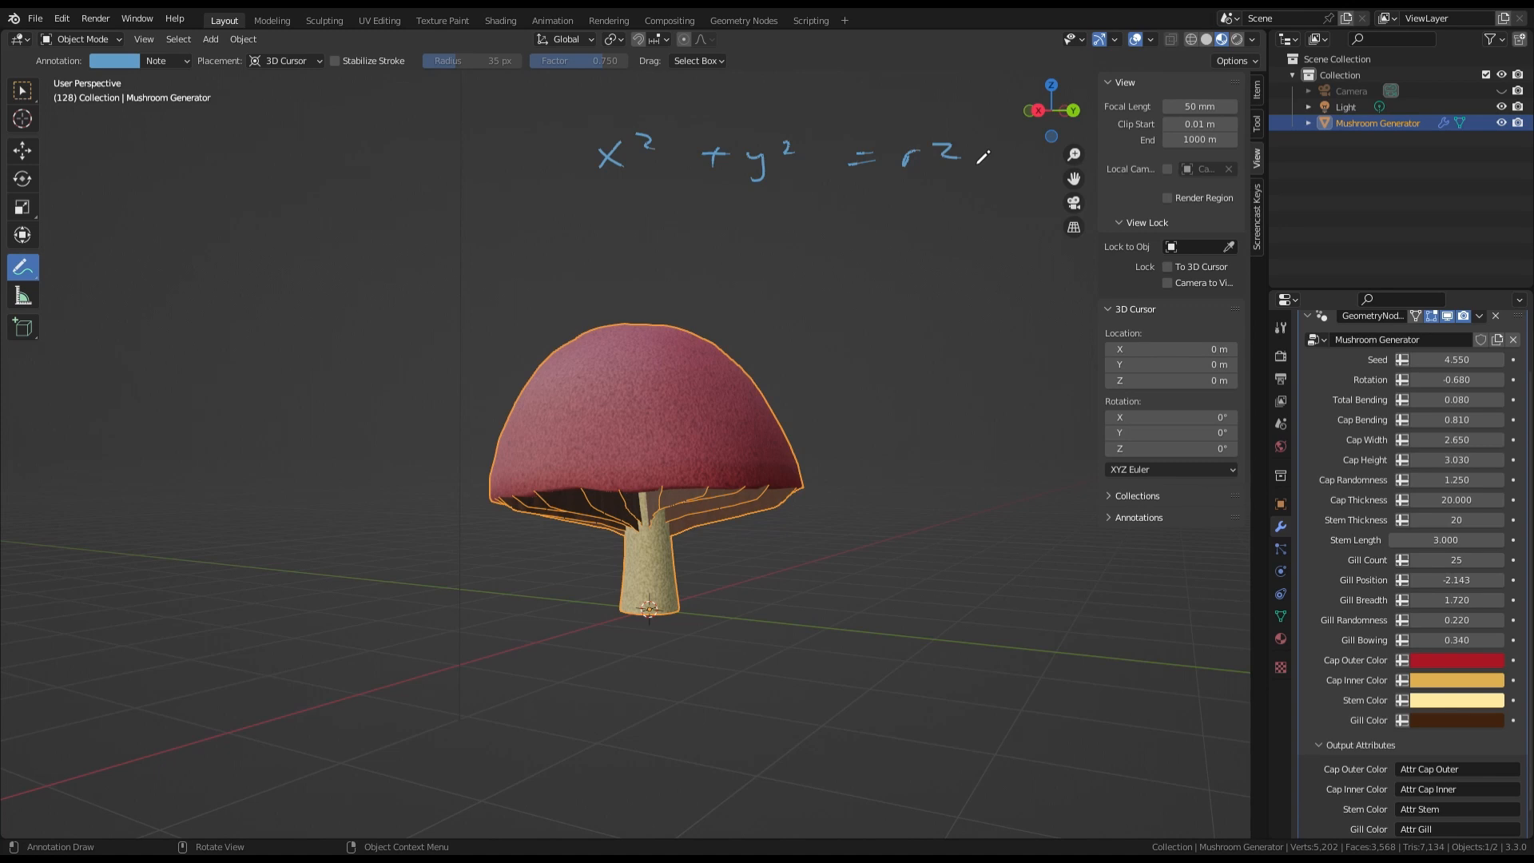
Undo all the annotation strokes of the handwritten circle equation
key("ctrl+z")
key("ctrl+z")
key("ctrl+z")
key("ctrl+z")
key("ctrl+z")
key("ctrl+z")
key("ctrl+z")
key("ctrl+z")
key("ctrl+z")
key("ctrl+z")
key("ctrl+z")
key("ctrl+z")
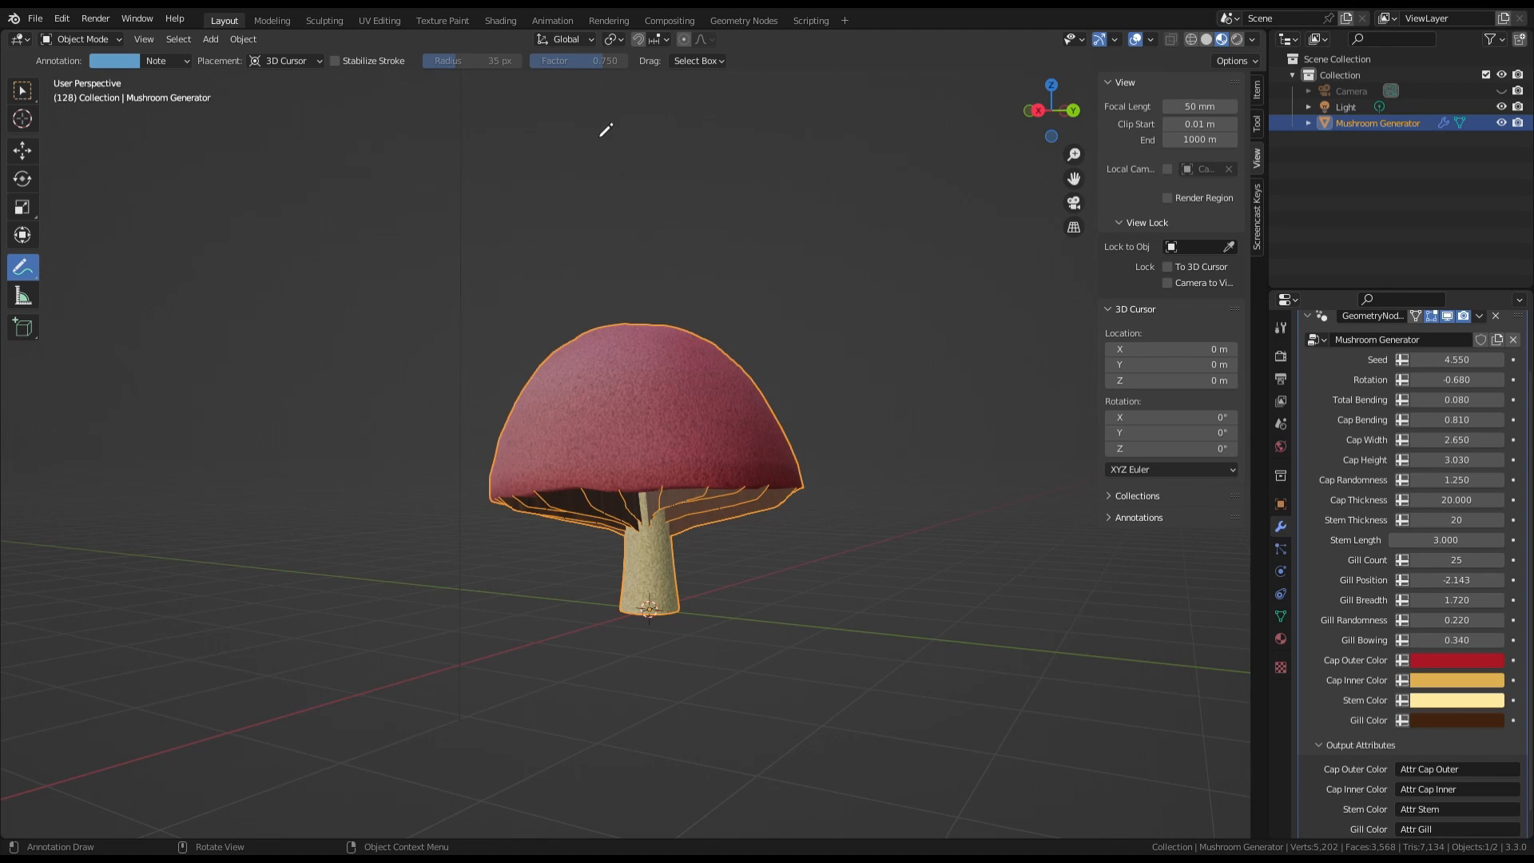
Handwrite the parametric circle equations x = r * cos θ and y = r * sin θ as annotations above the mushroom
mouse_move(612, 123)
left_mouse_down()
mouse_move(638, 139)
mouse_move(625, 122)
mouse_move(921, 123)
left_mouse_up()
left_click(828, 127)
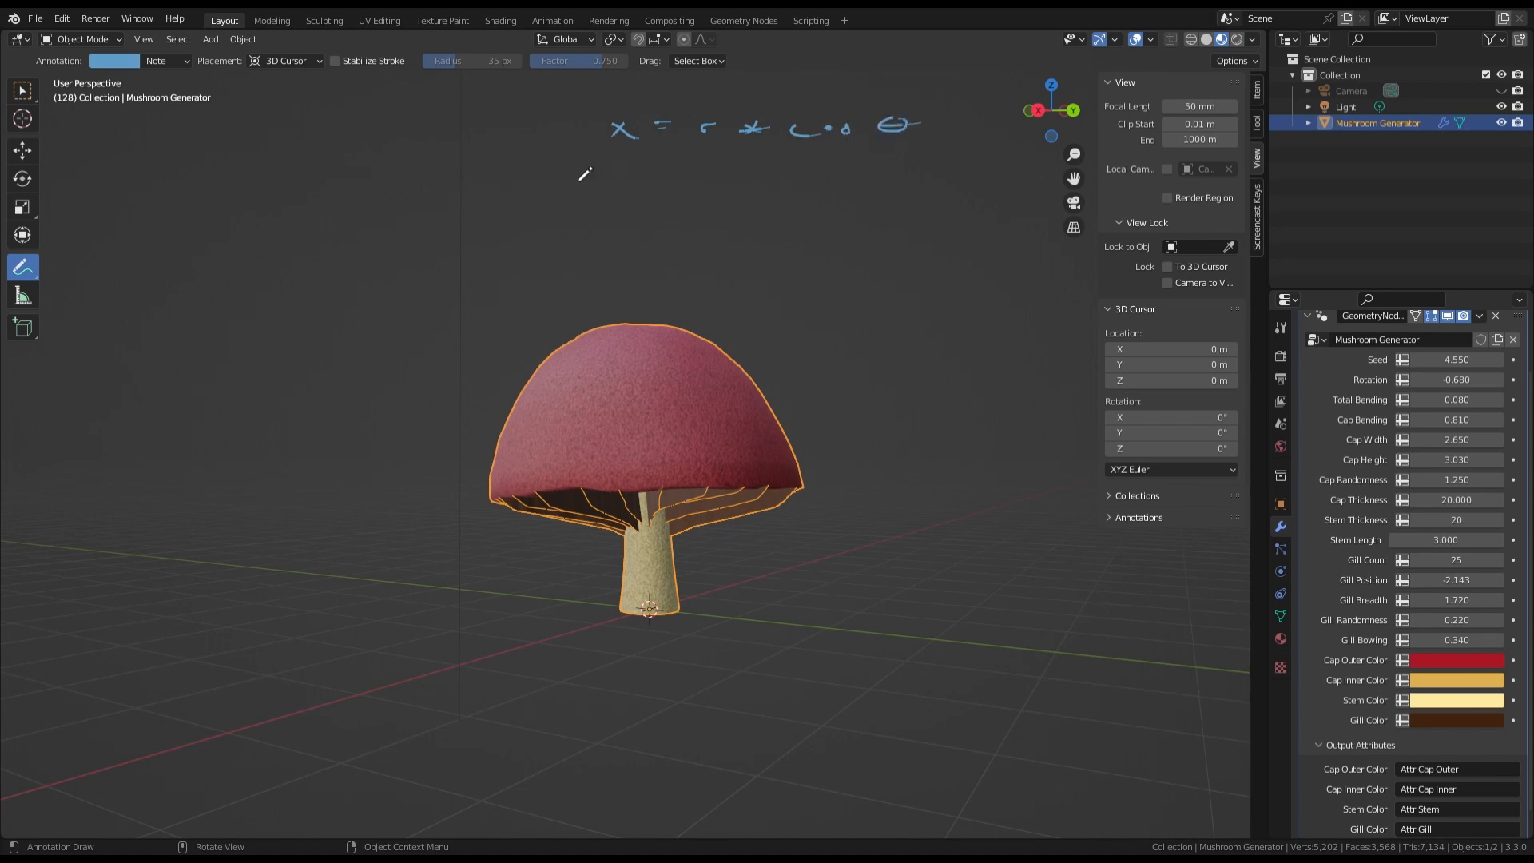
mouse_move(614, 166)
left_mouse_down()
mouse_move(635, 166)
mouse_move(625, 189)
mouse_move(684, 165)
left_mouse_up()
left_click_drag(668, 174, 687, 171)
left_click_drag(715, 171, 957, 174)
left_click(847, 165)
left_click(855, 173)
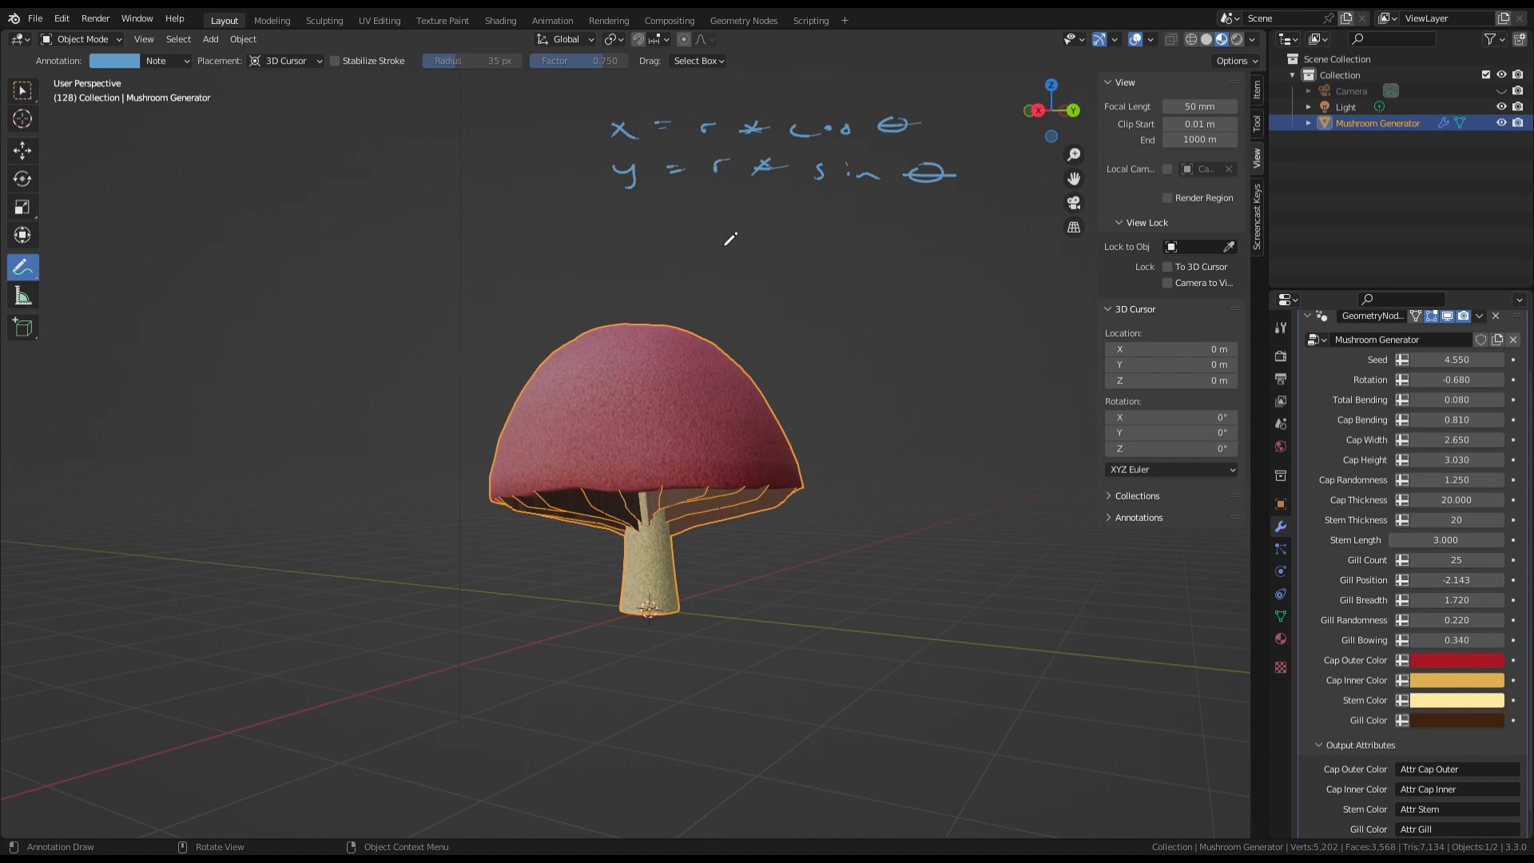
mouse_move(712, 129)
left_mouse_down()
mouse_move(701, 117)
mouse_move(691, 137)
mouse_move(731, 120)
mouse_move(741, 136)
left_mouse_up()
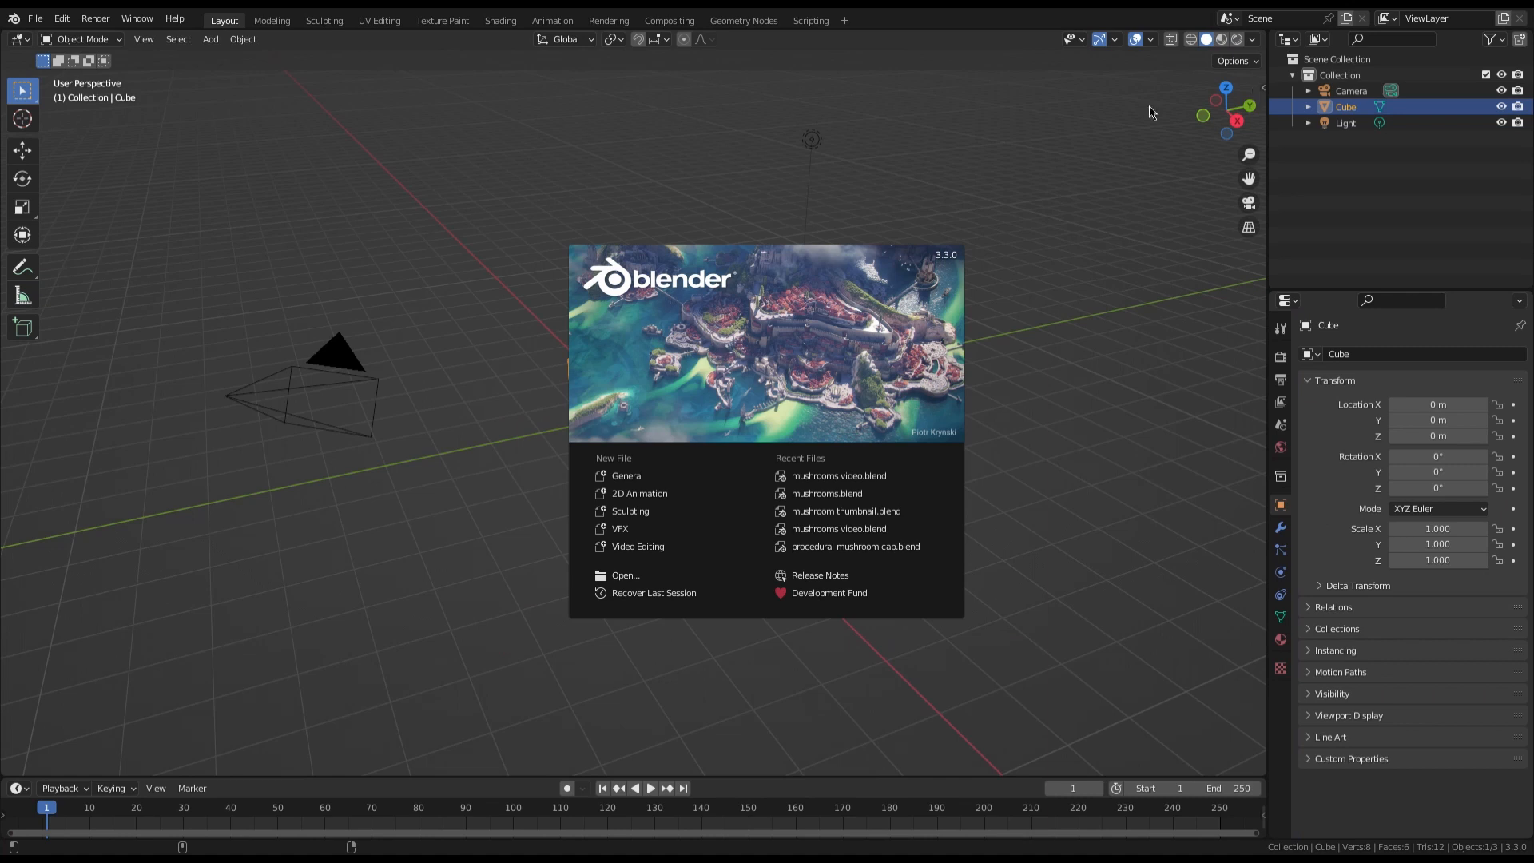
Dismiss the splash screen of the new scene and enable Screencast Keys for the 3D viewport, hiding the sidebar when done
left_click(1253, 92)
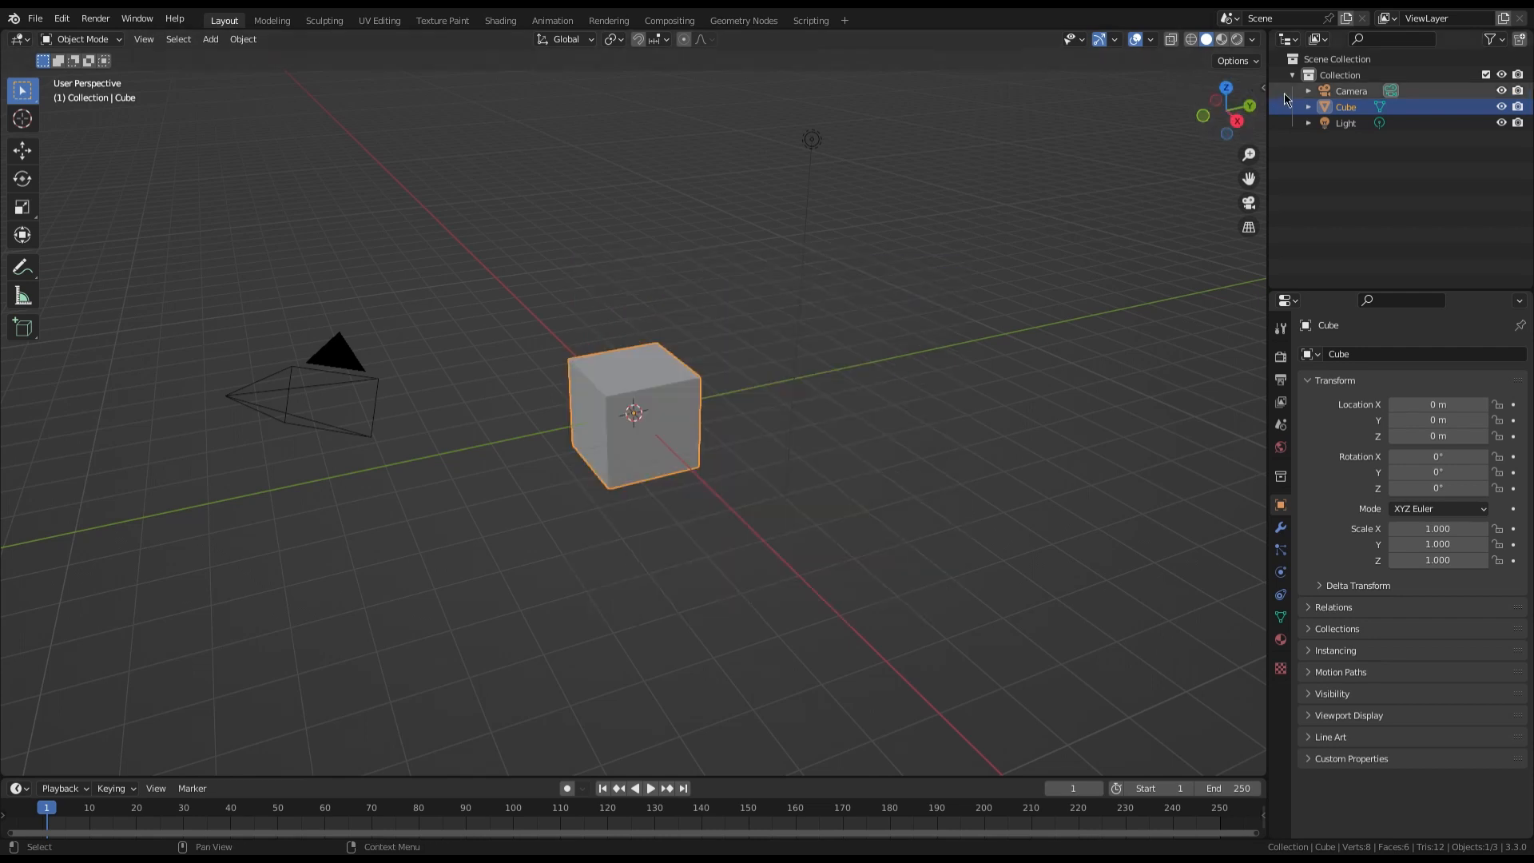
left_click(1263, 88)
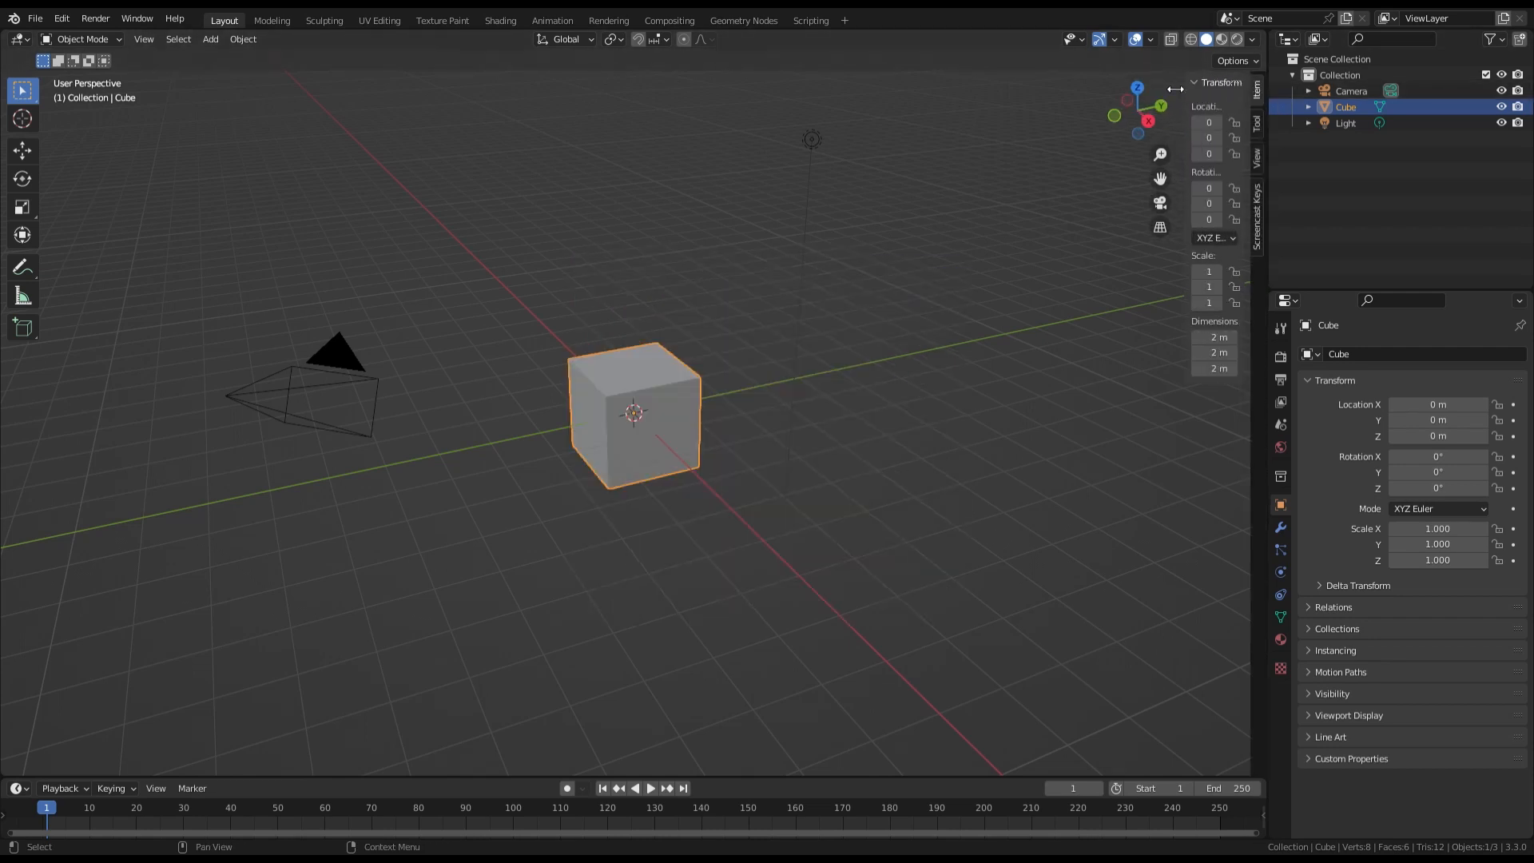
left_click(1259, 228)
left_click(1133, 83)
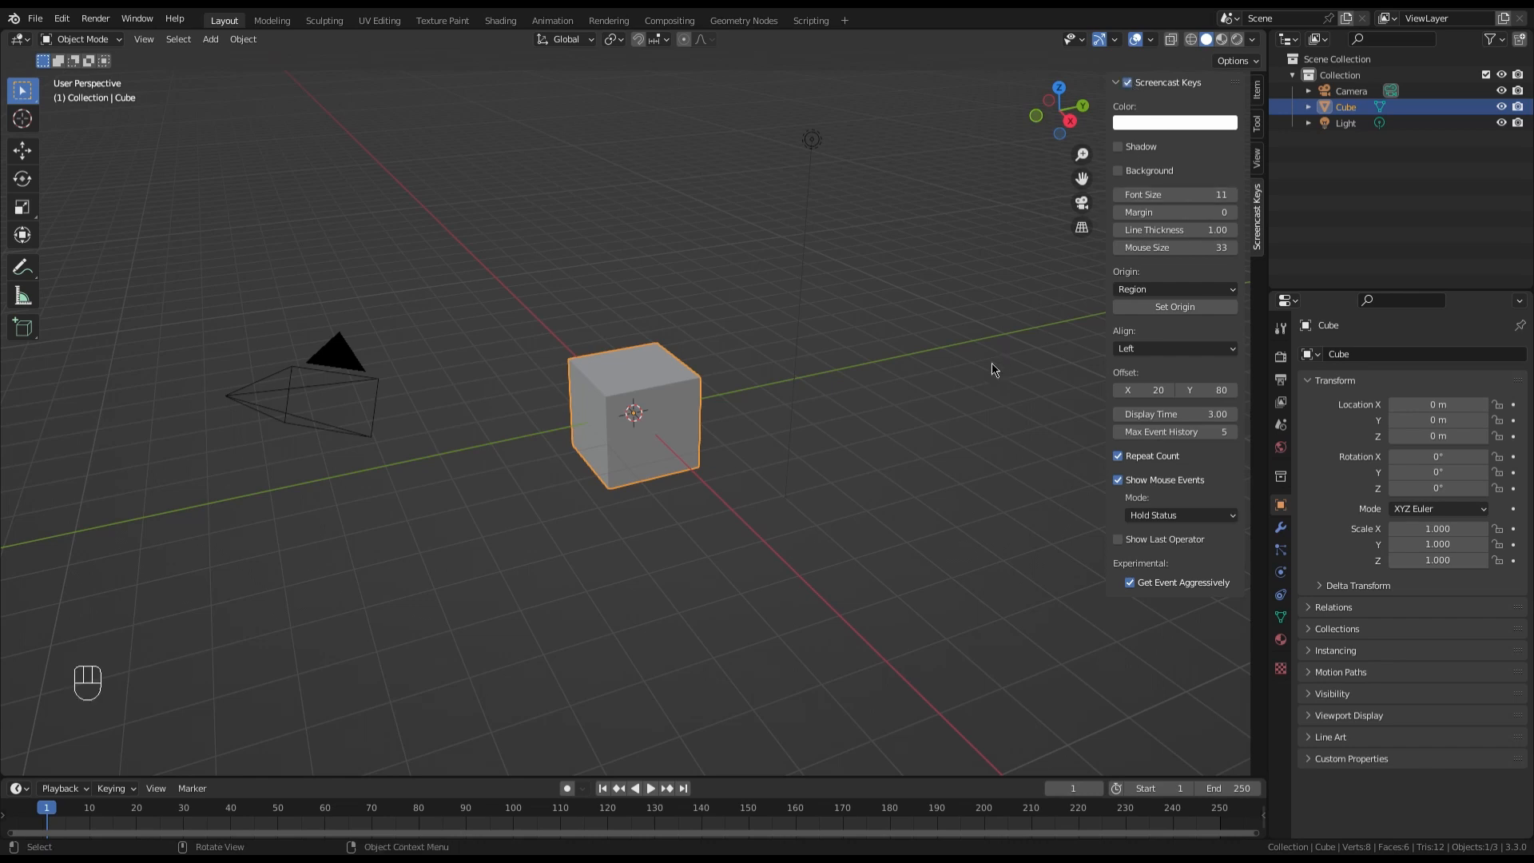
key("n")
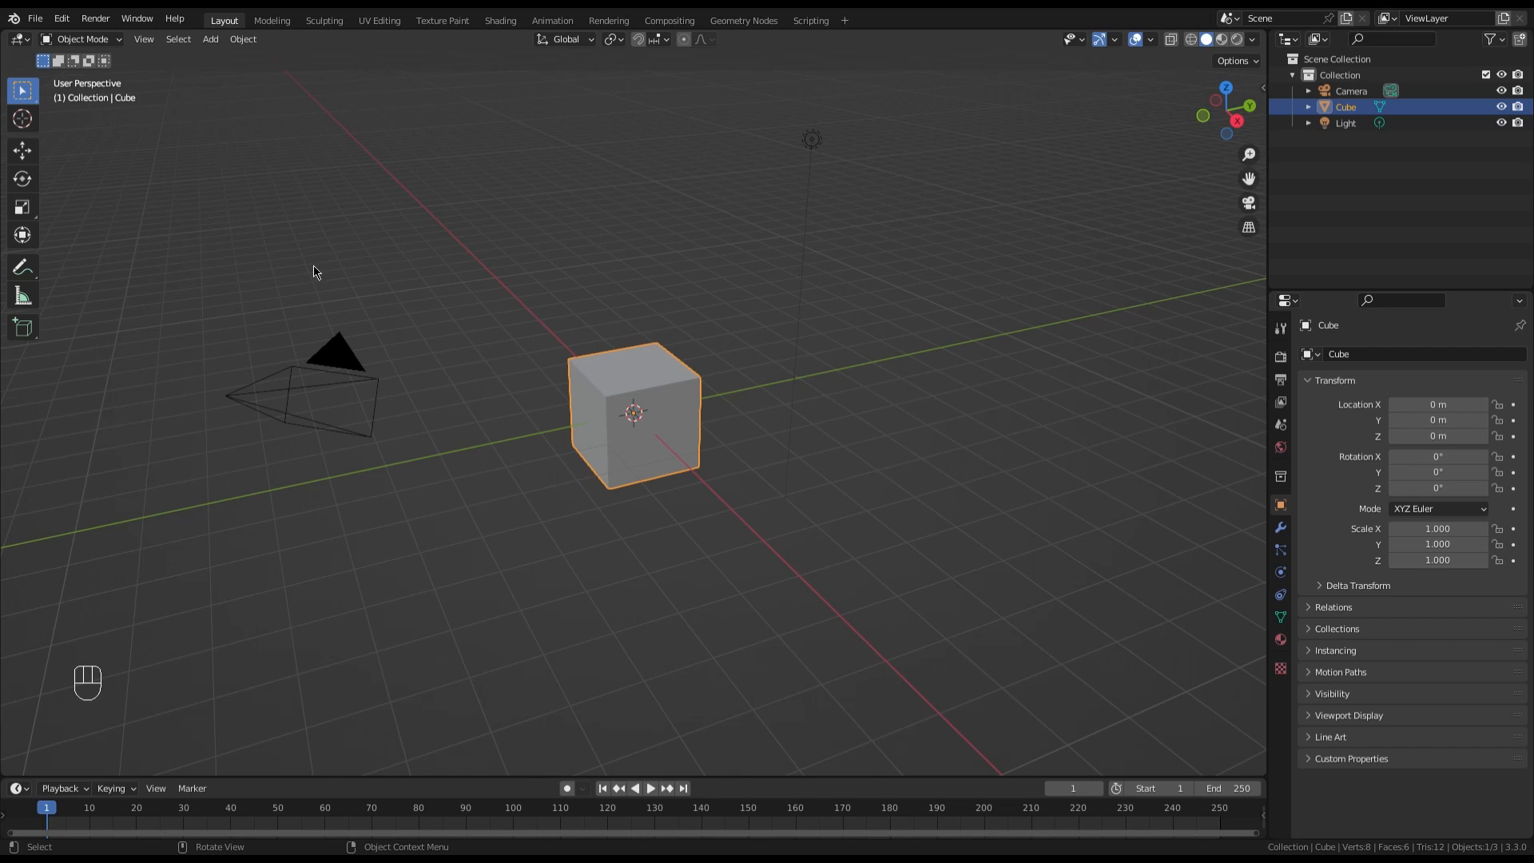
left_click(62, 19)
left_click(104, 248)
Enlarge the timeline area to over half the window height and turn it into a Geometry Node Editor
left_click_drag(15, 782, 15, 351)
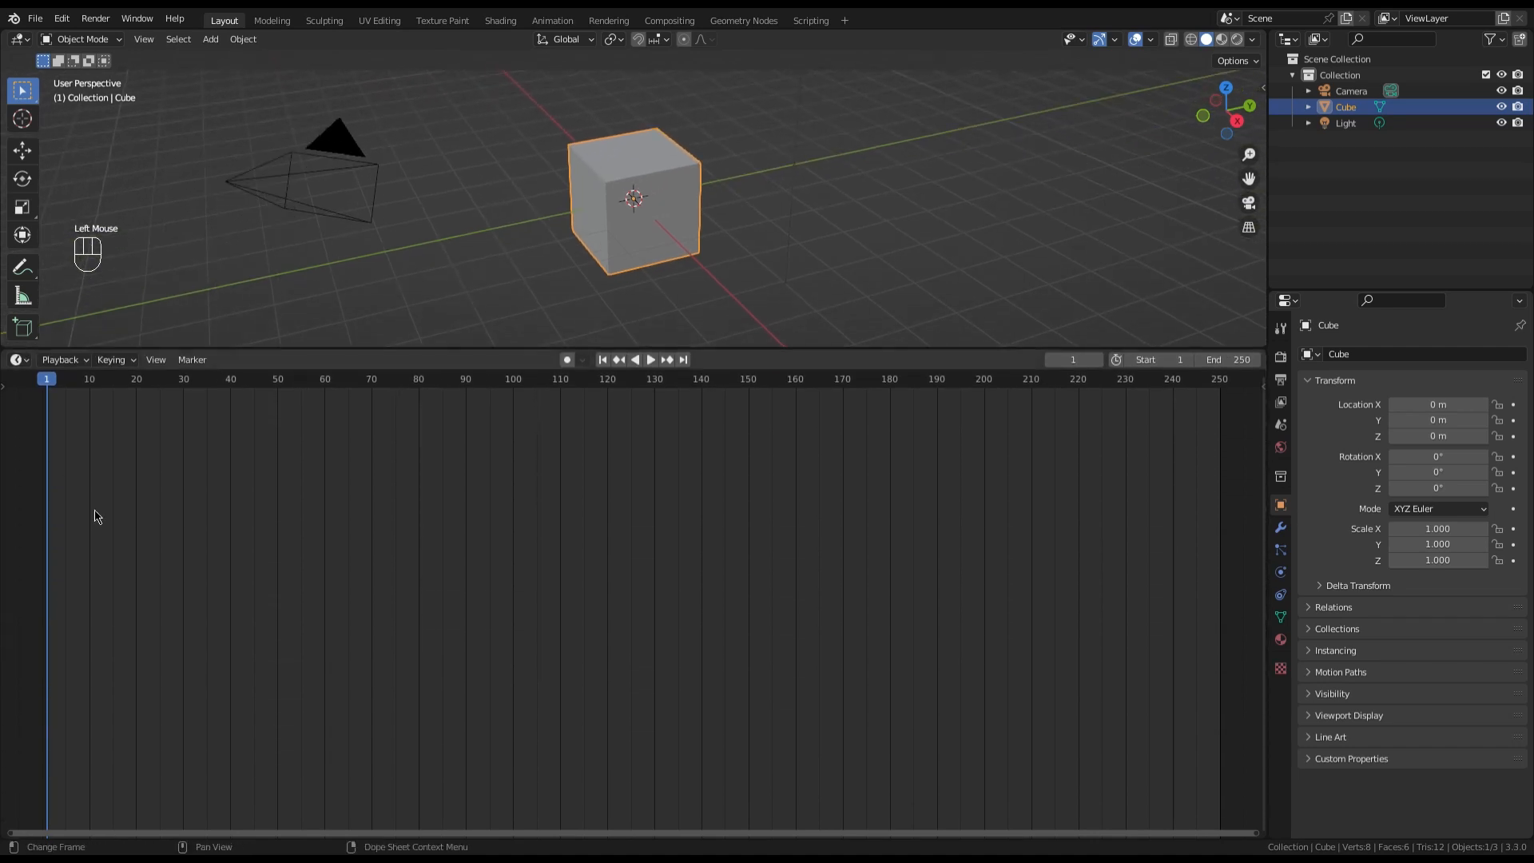
left_click(18, 360)
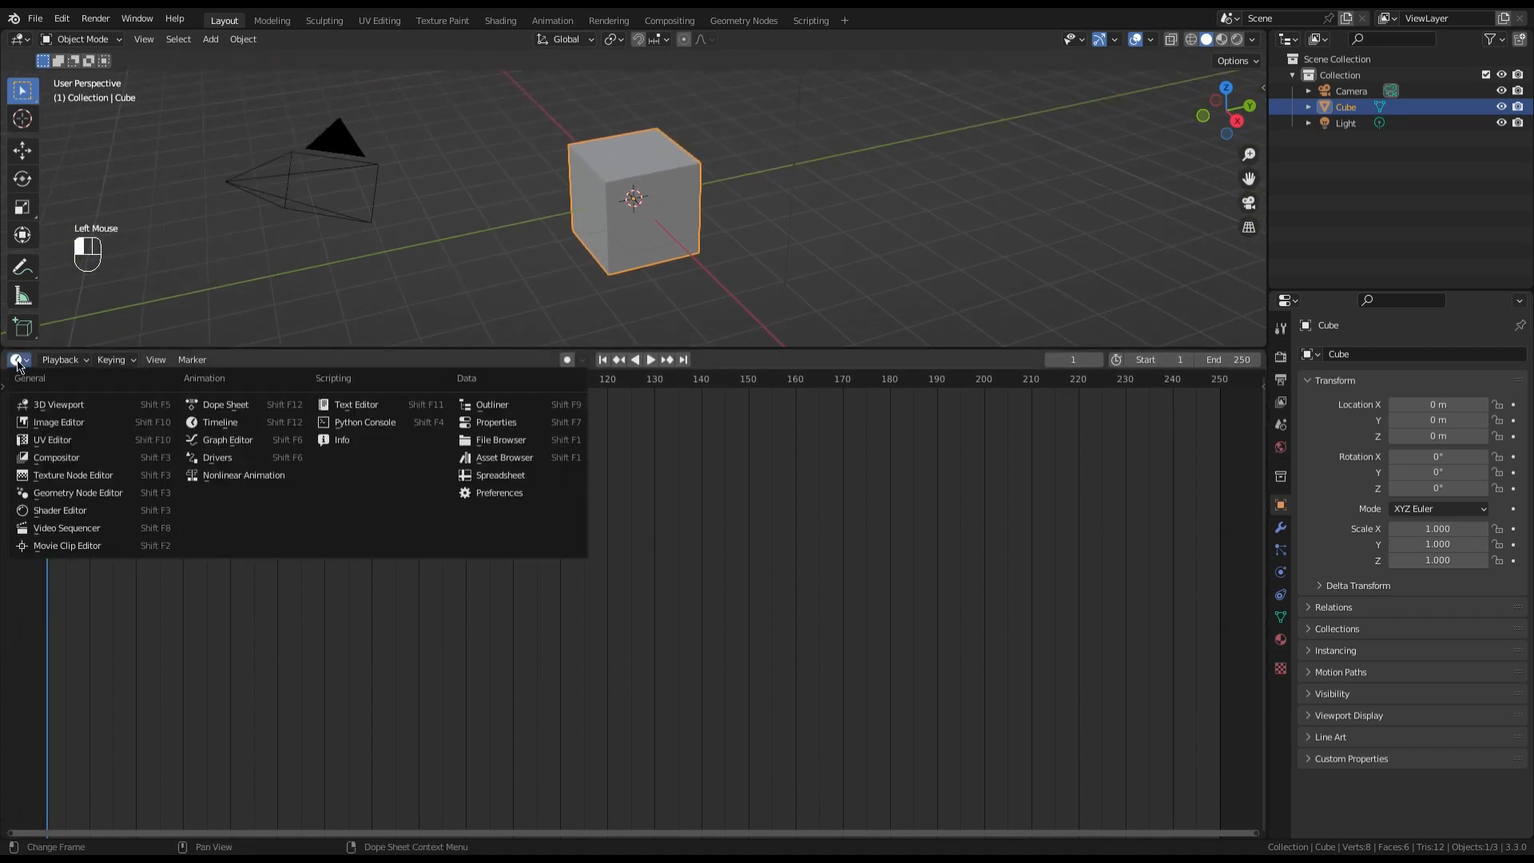
left_click(77, 492)
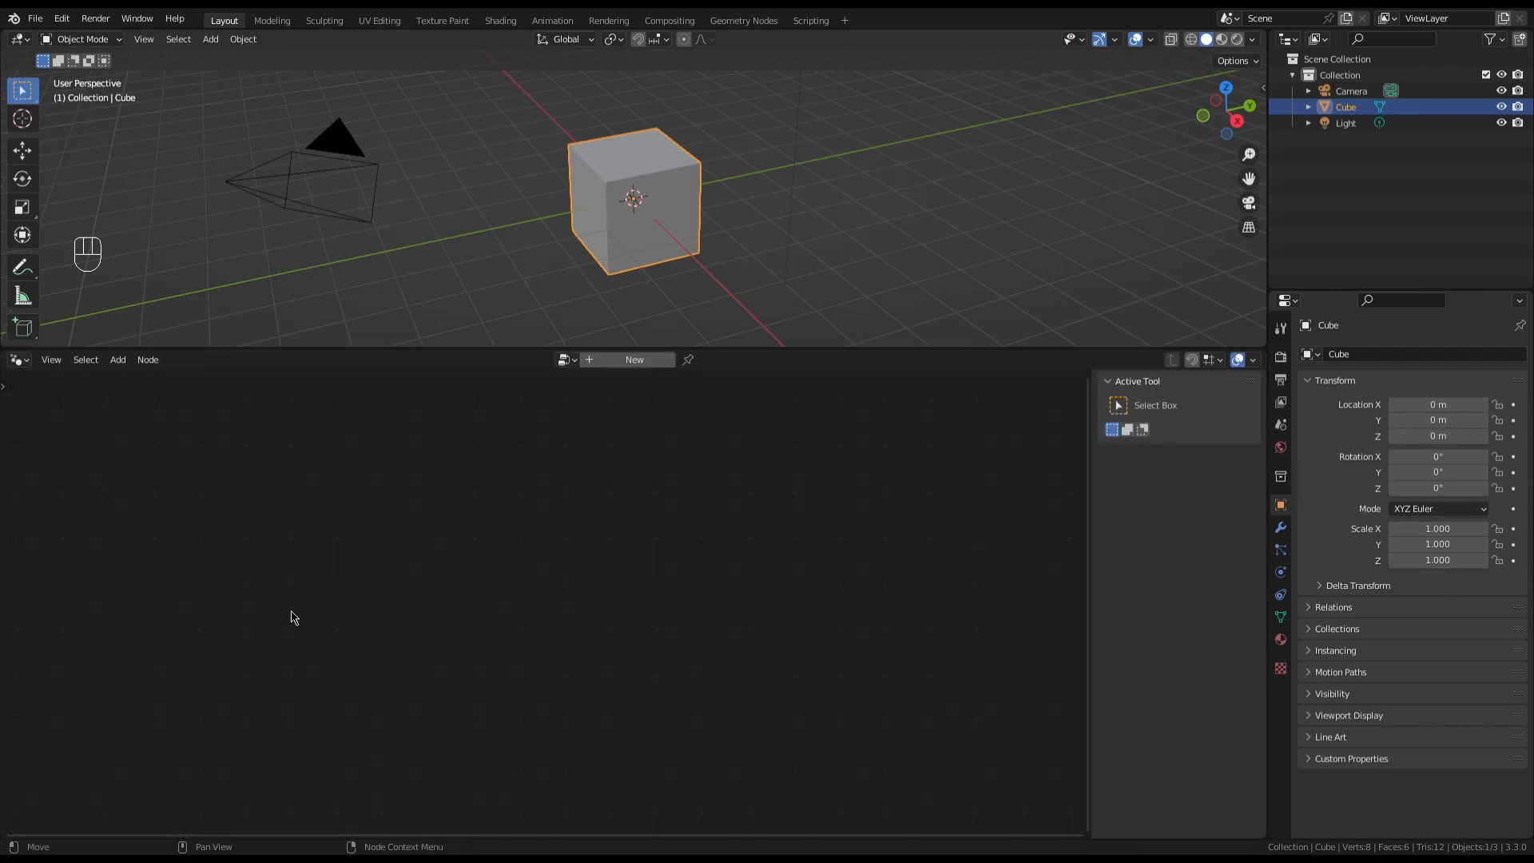
Create a new geometry node tree on the cube and delete its Group Input node
left_click(632, 361)
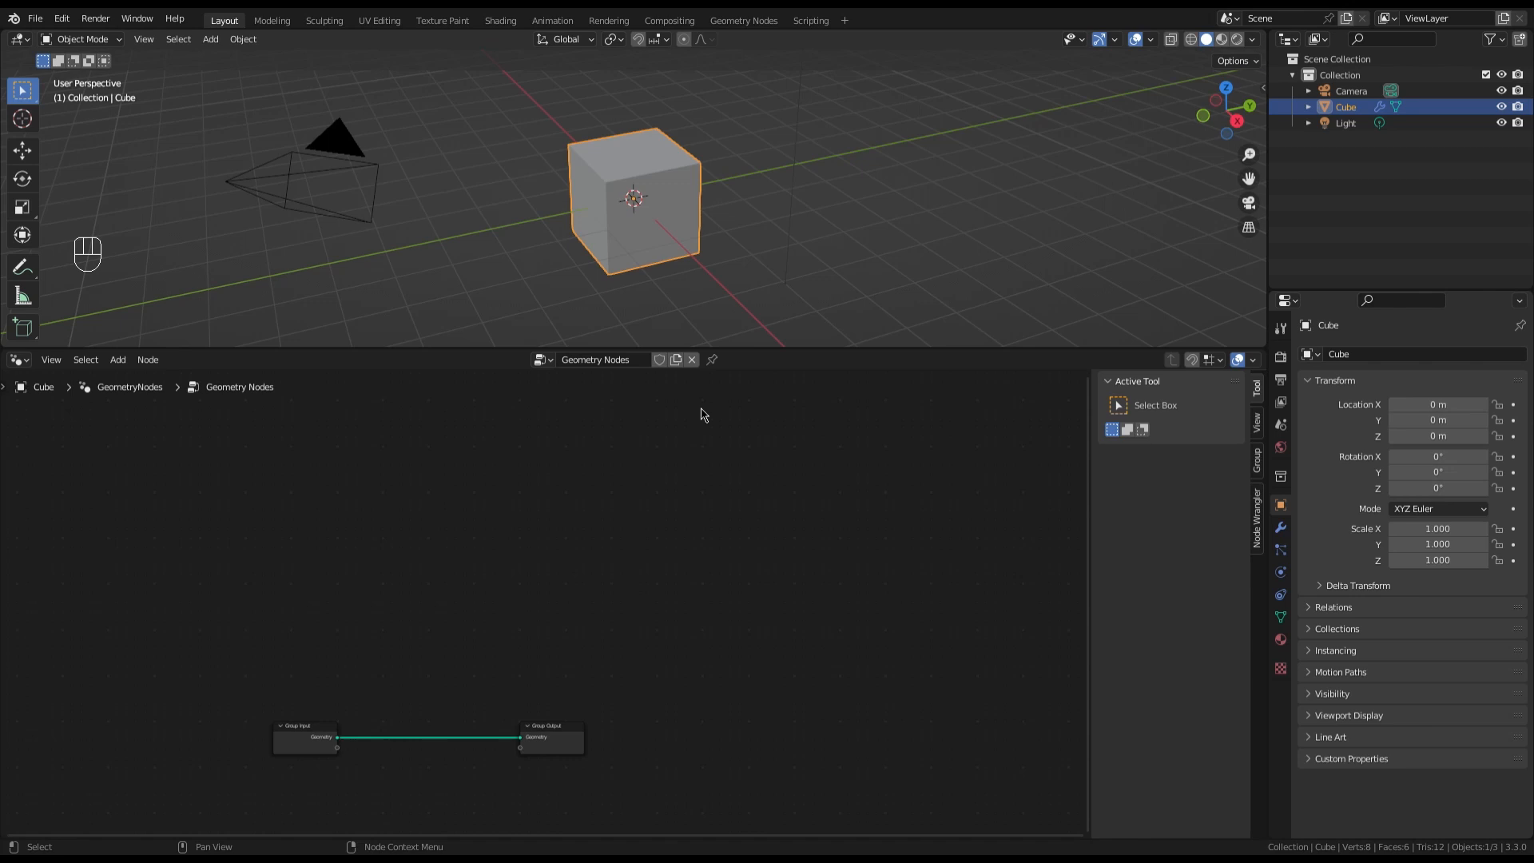
middle_click_drag(775, 446, 692, 569)
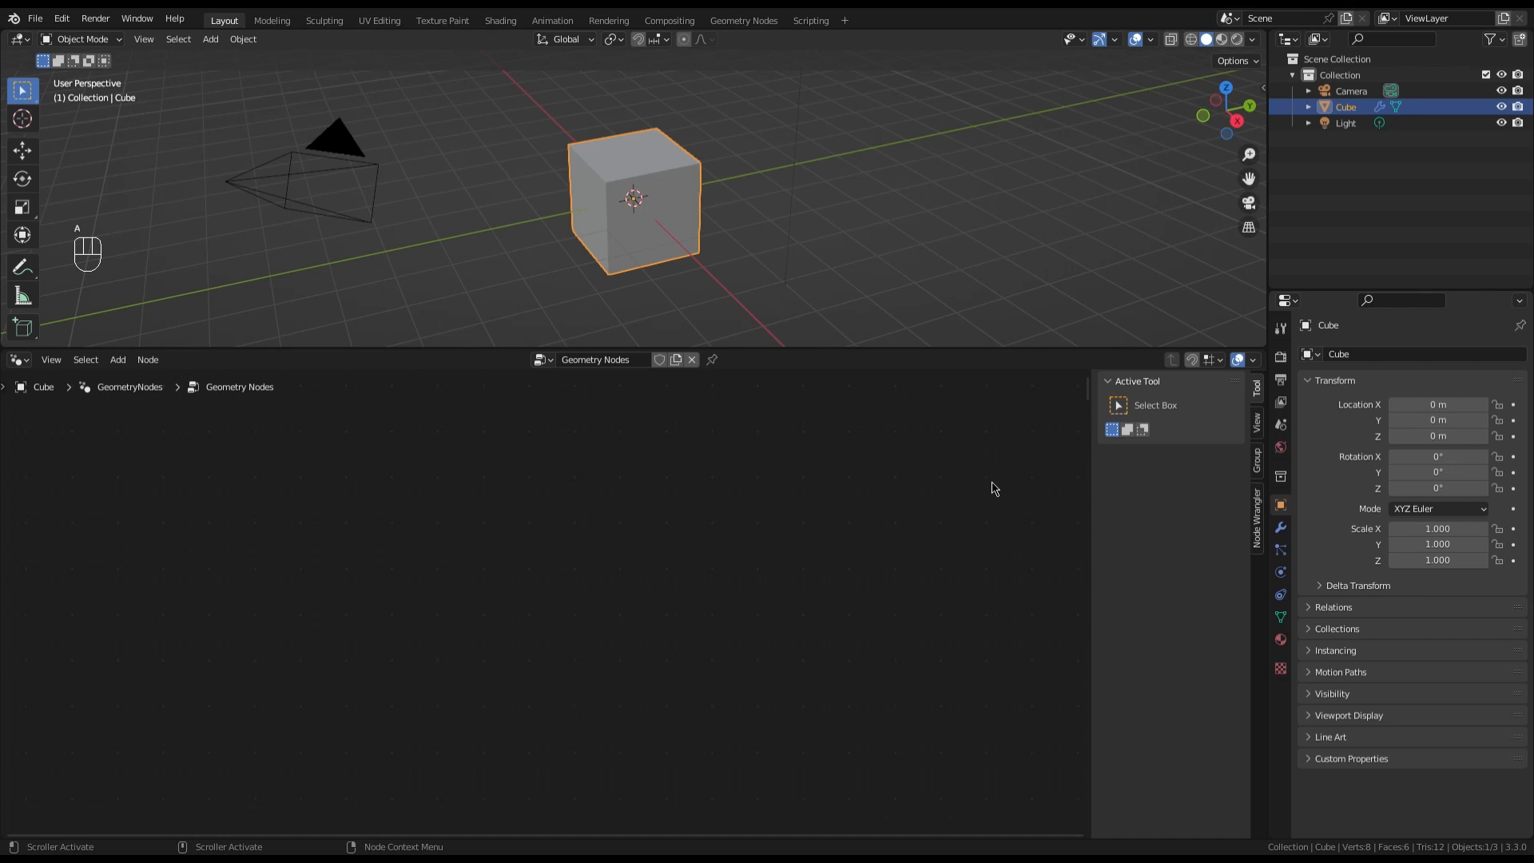
key("KP_Decimal")
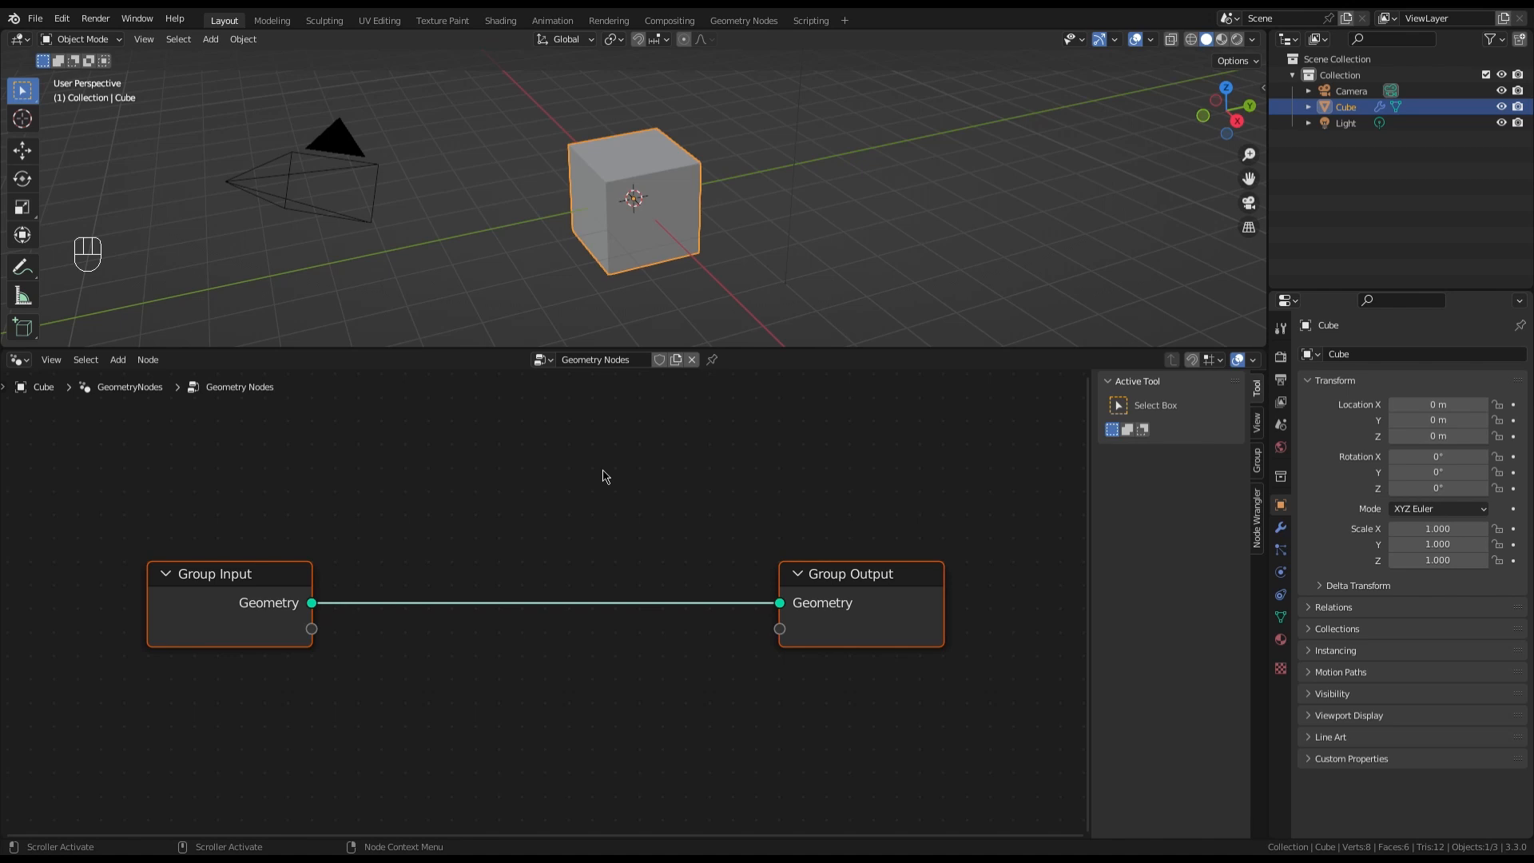
left_click(286, 581)
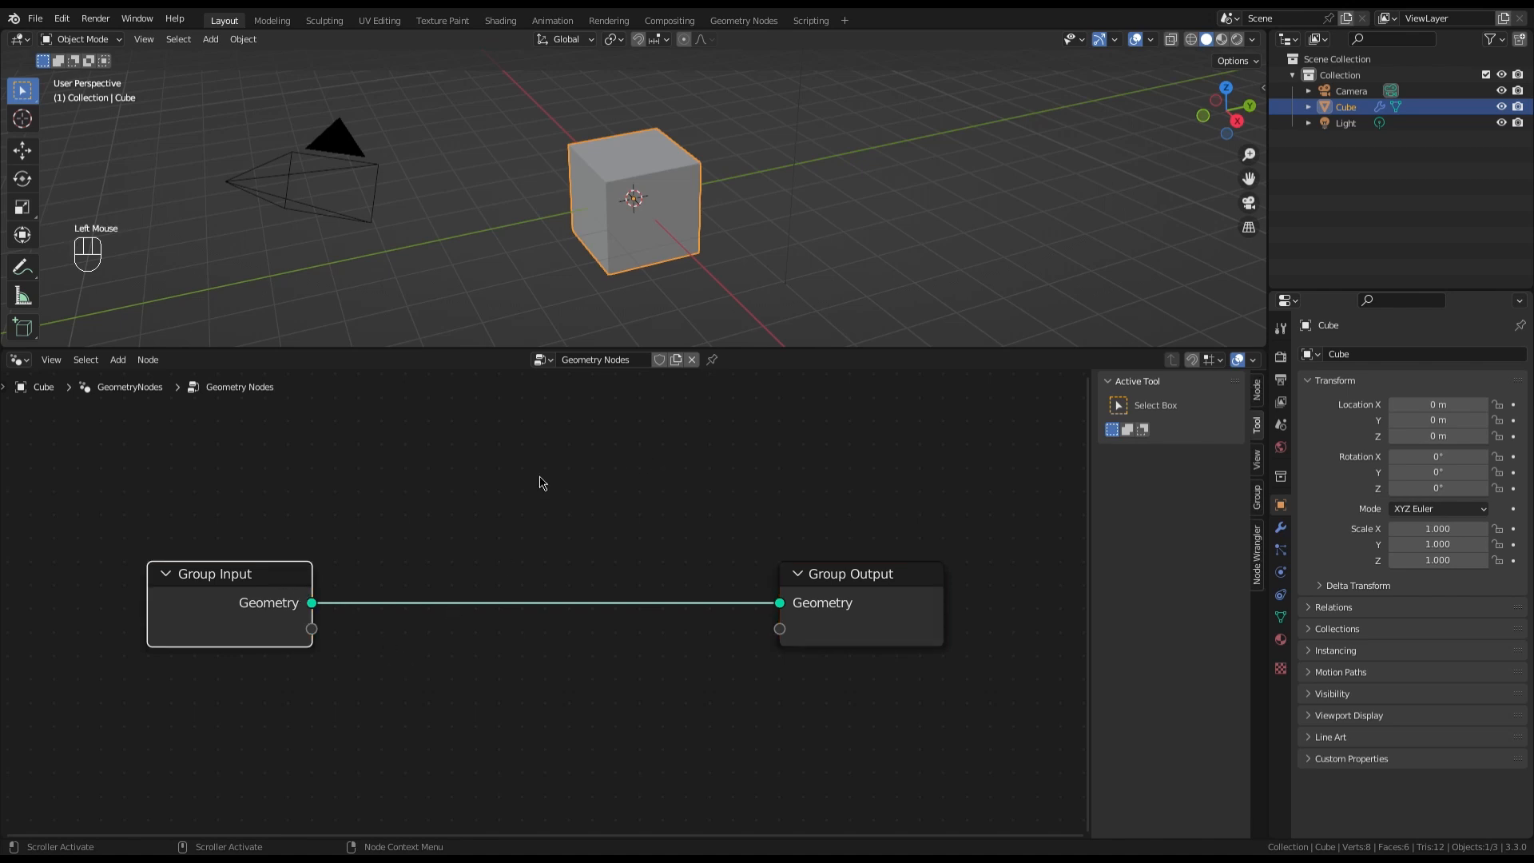
key("x")
scroll(680, 608, "down", 3)
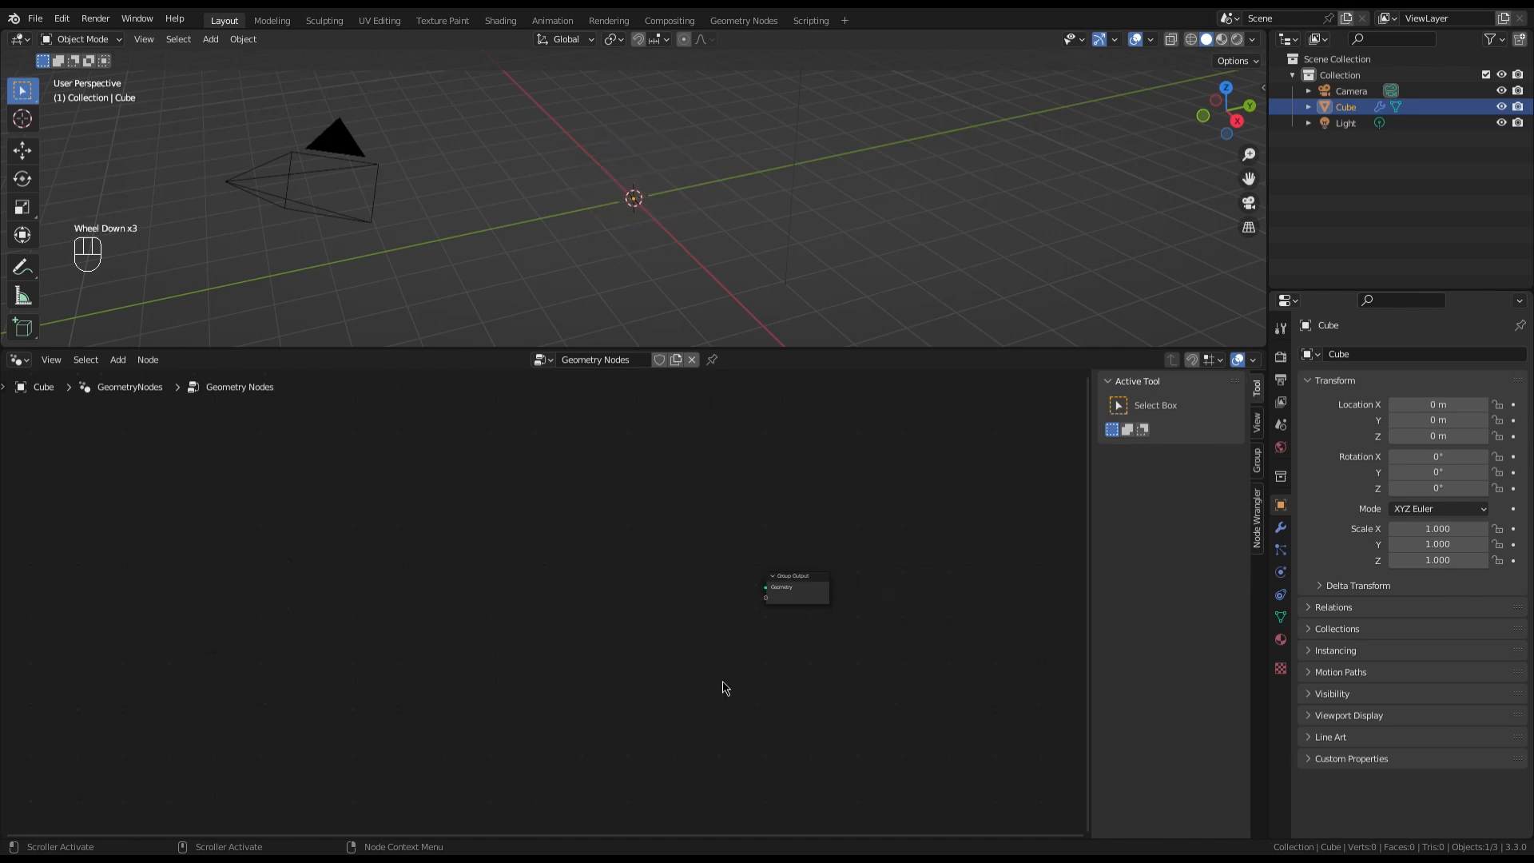
scroll(685, 672, "up", 5)
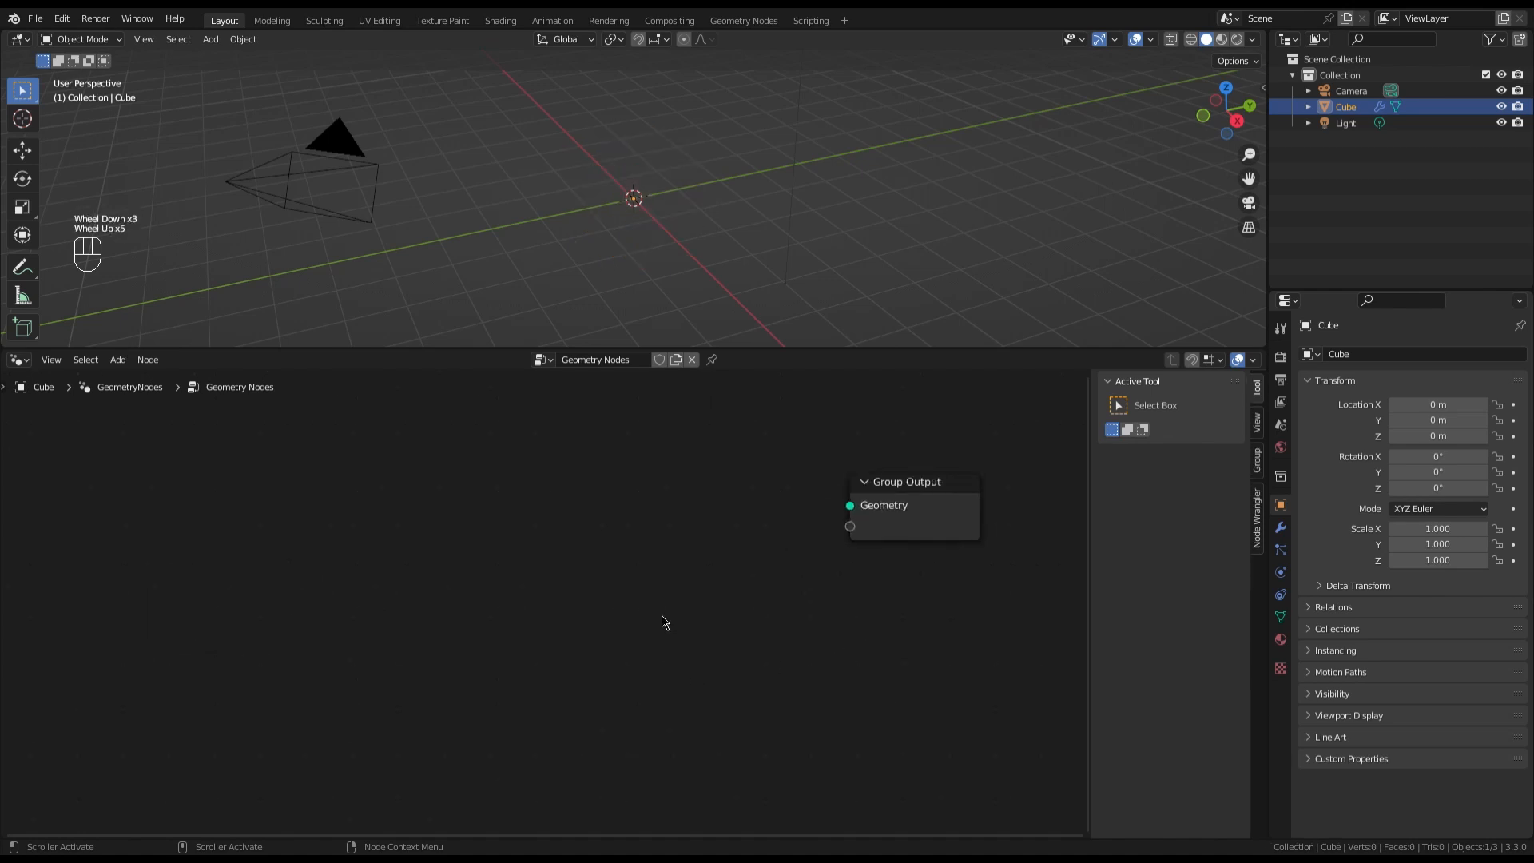
Add a Curve Line node to the node tree
left_click(654, 597)
key("shift")
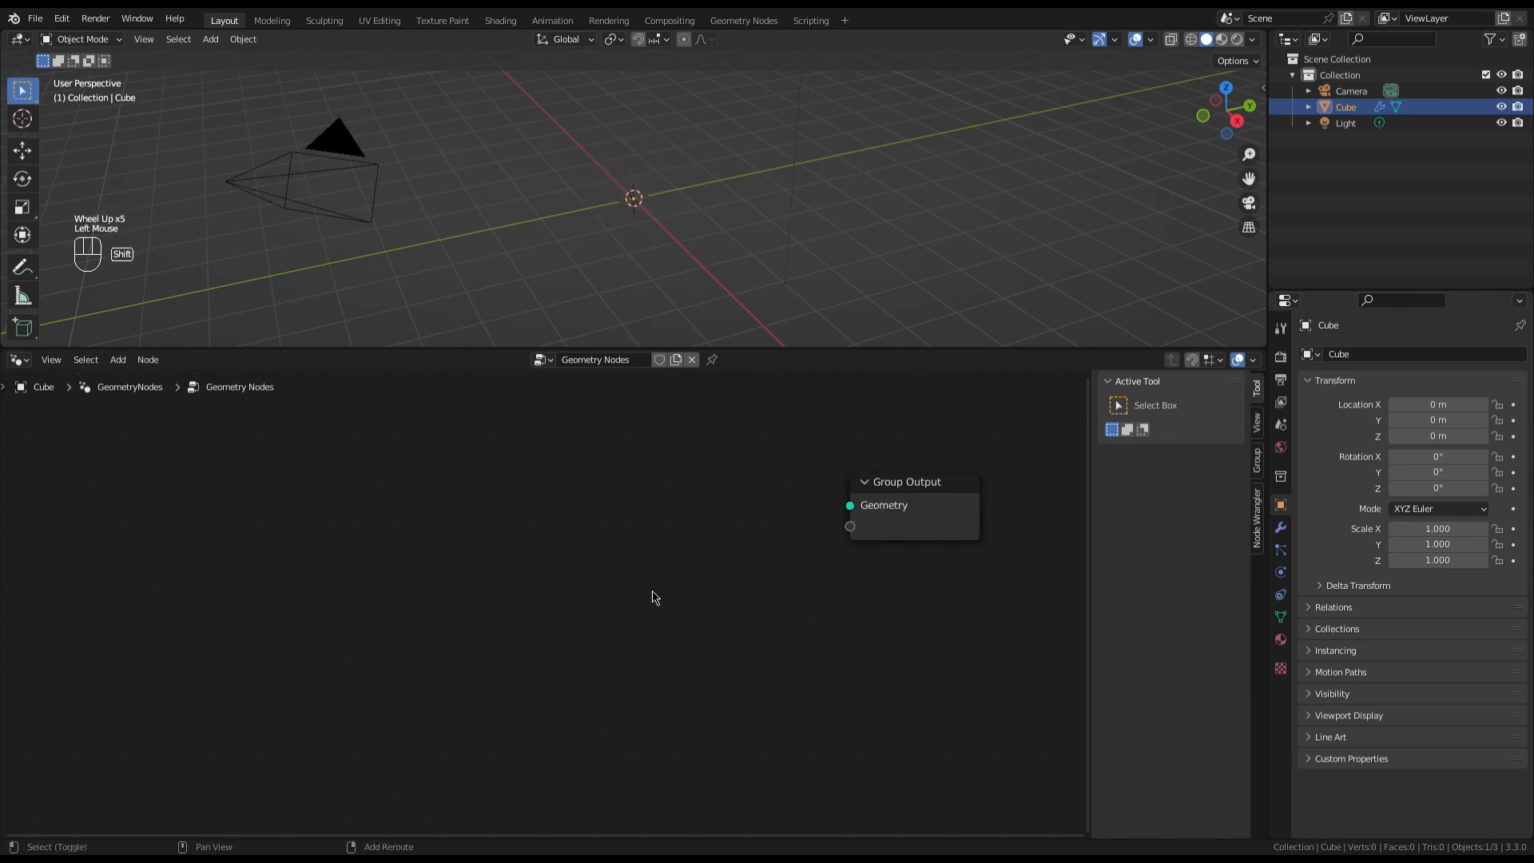
key("shift+a")
mouse_move(654, 595)
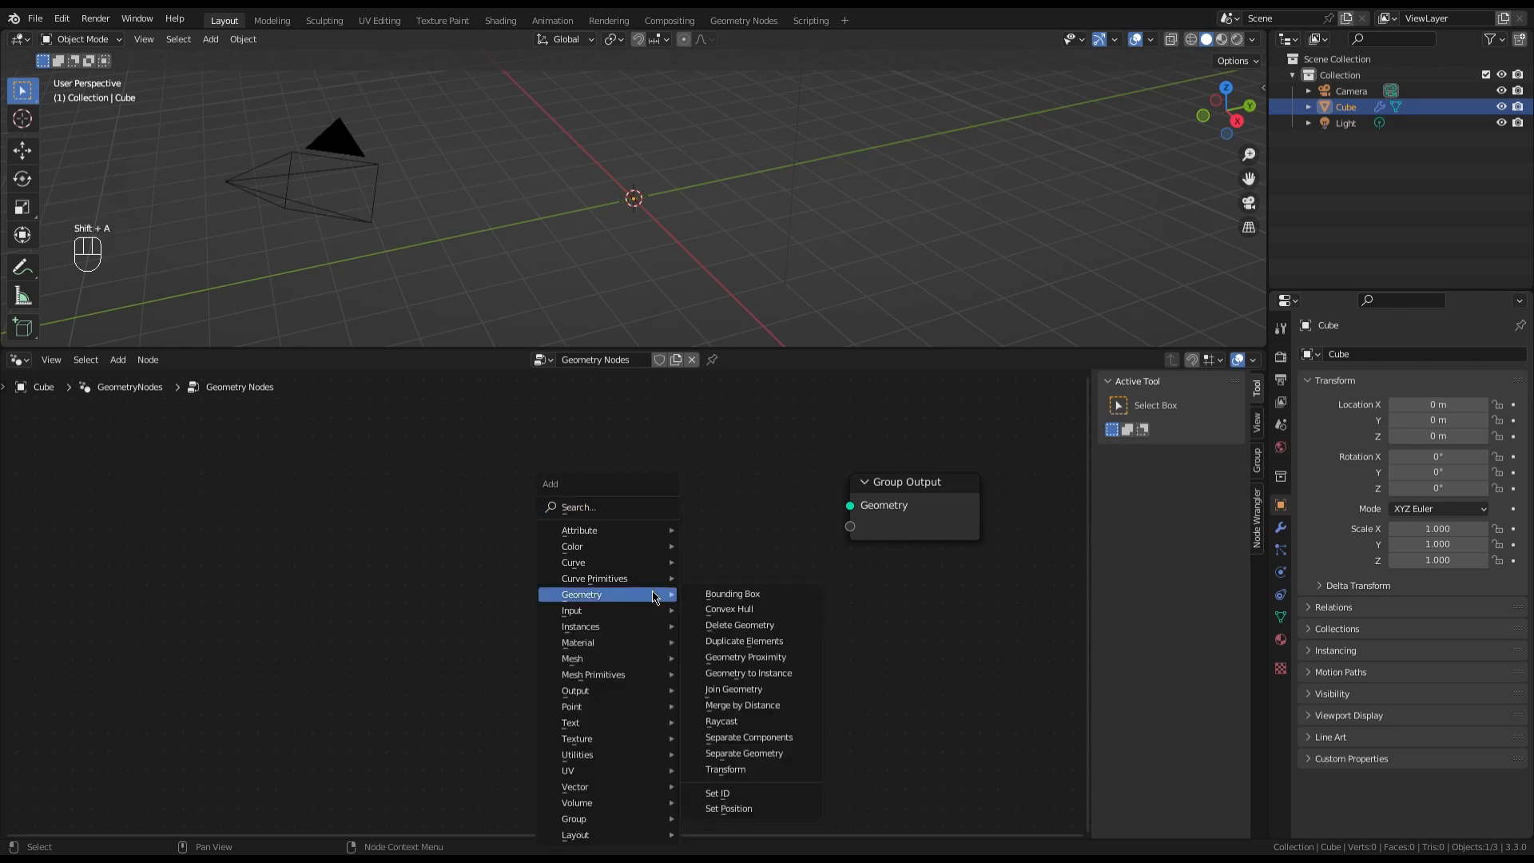
type("curve lin")
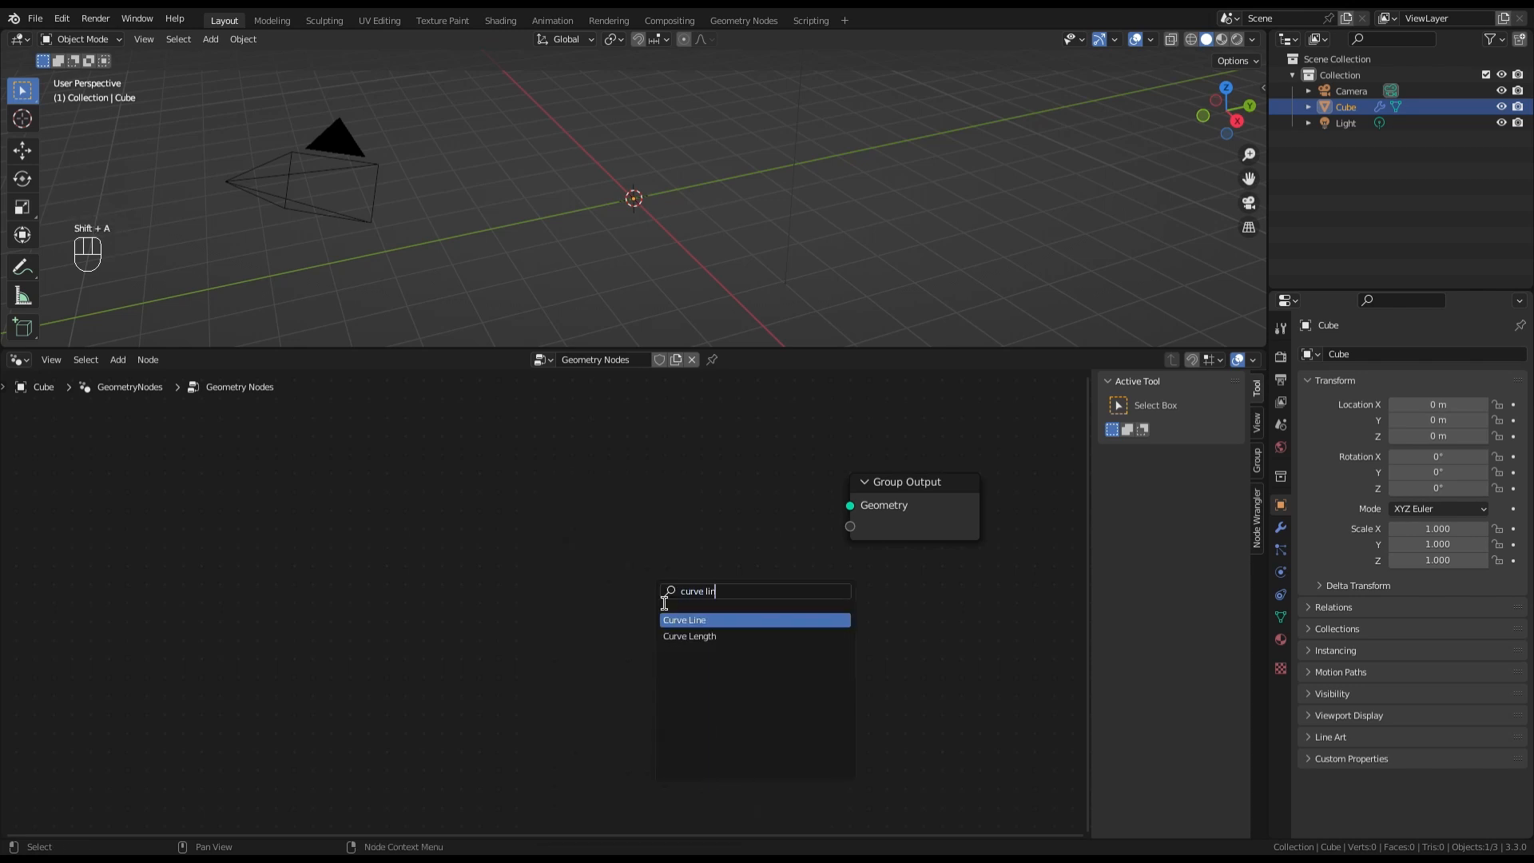
Add a Resample Curve node fed by the Curve Line's Curve output and place it beside that node
left_click_drag(489, 528, 532, 477)
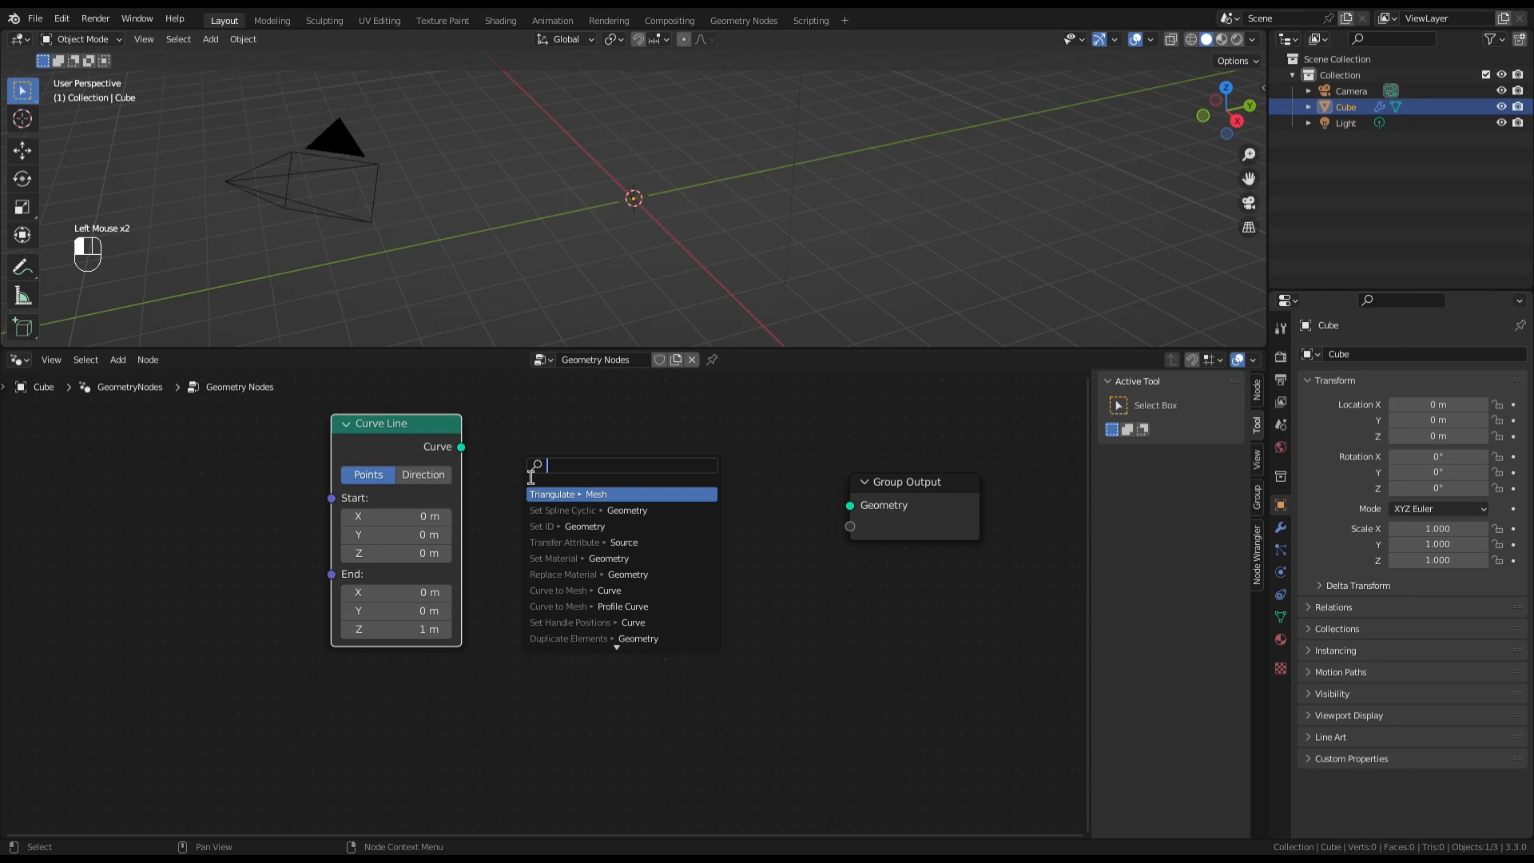
type("re")
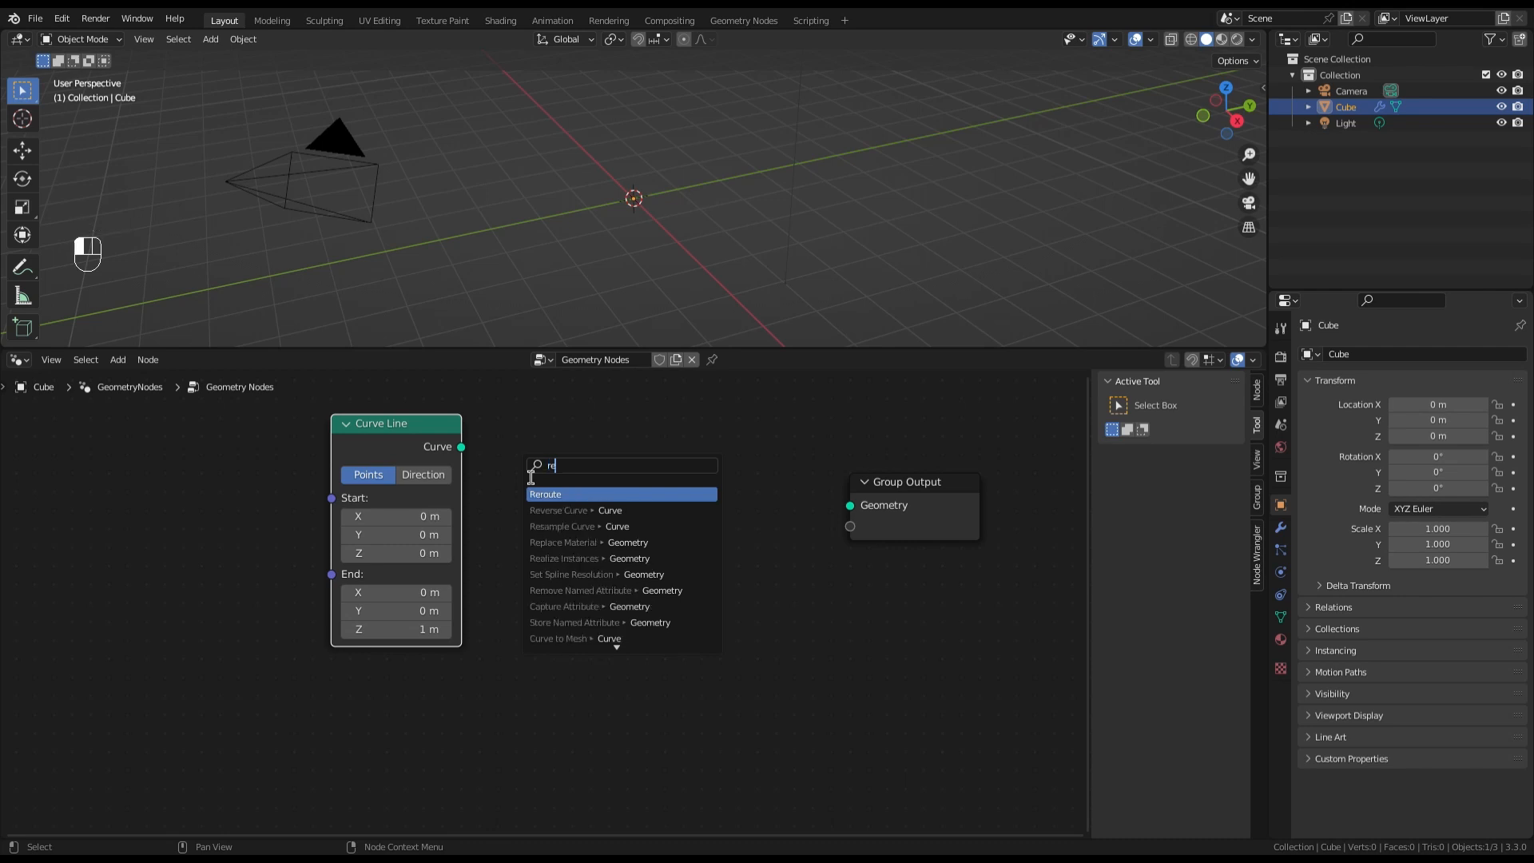
type("sam")
left_click(588, 495)
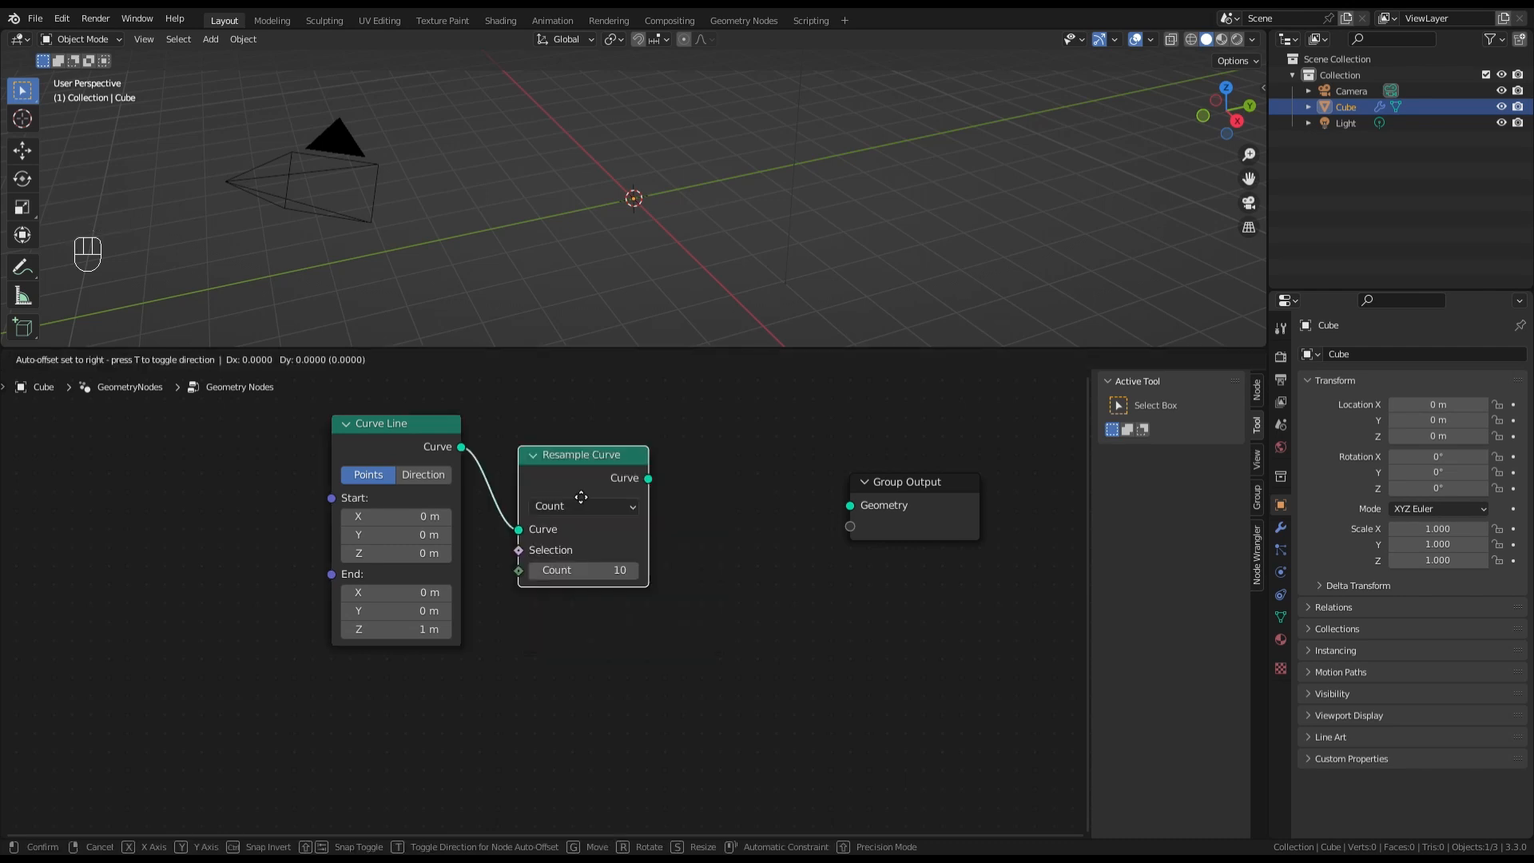
left_click(582, 497)
Set the Resample Curve count to 16 and connect its Curve output to the Group Output's Geometry input
double_click(606, 570)
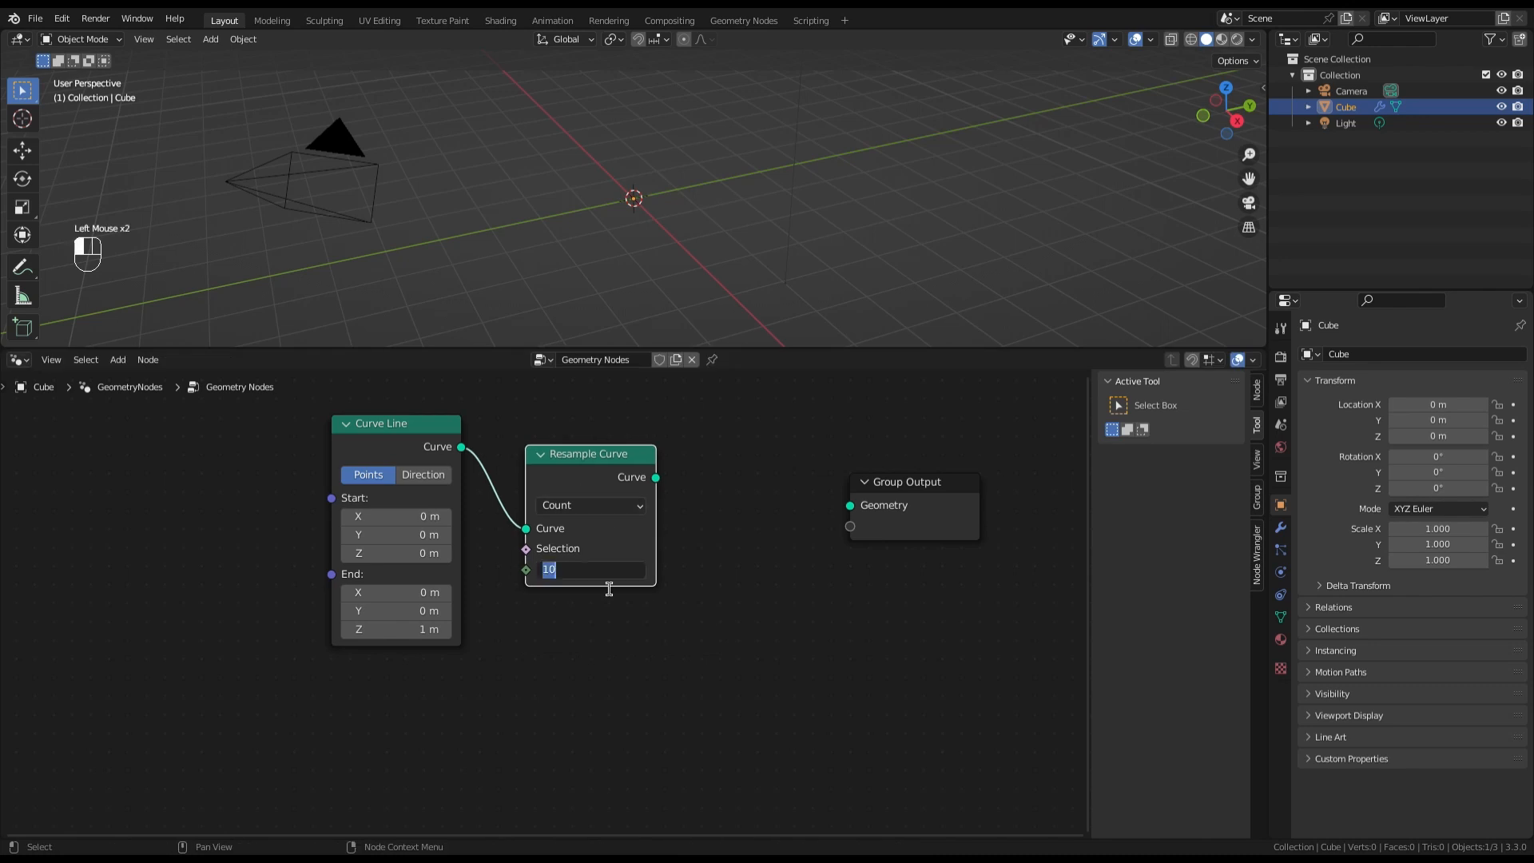
type("16")
key("Return")
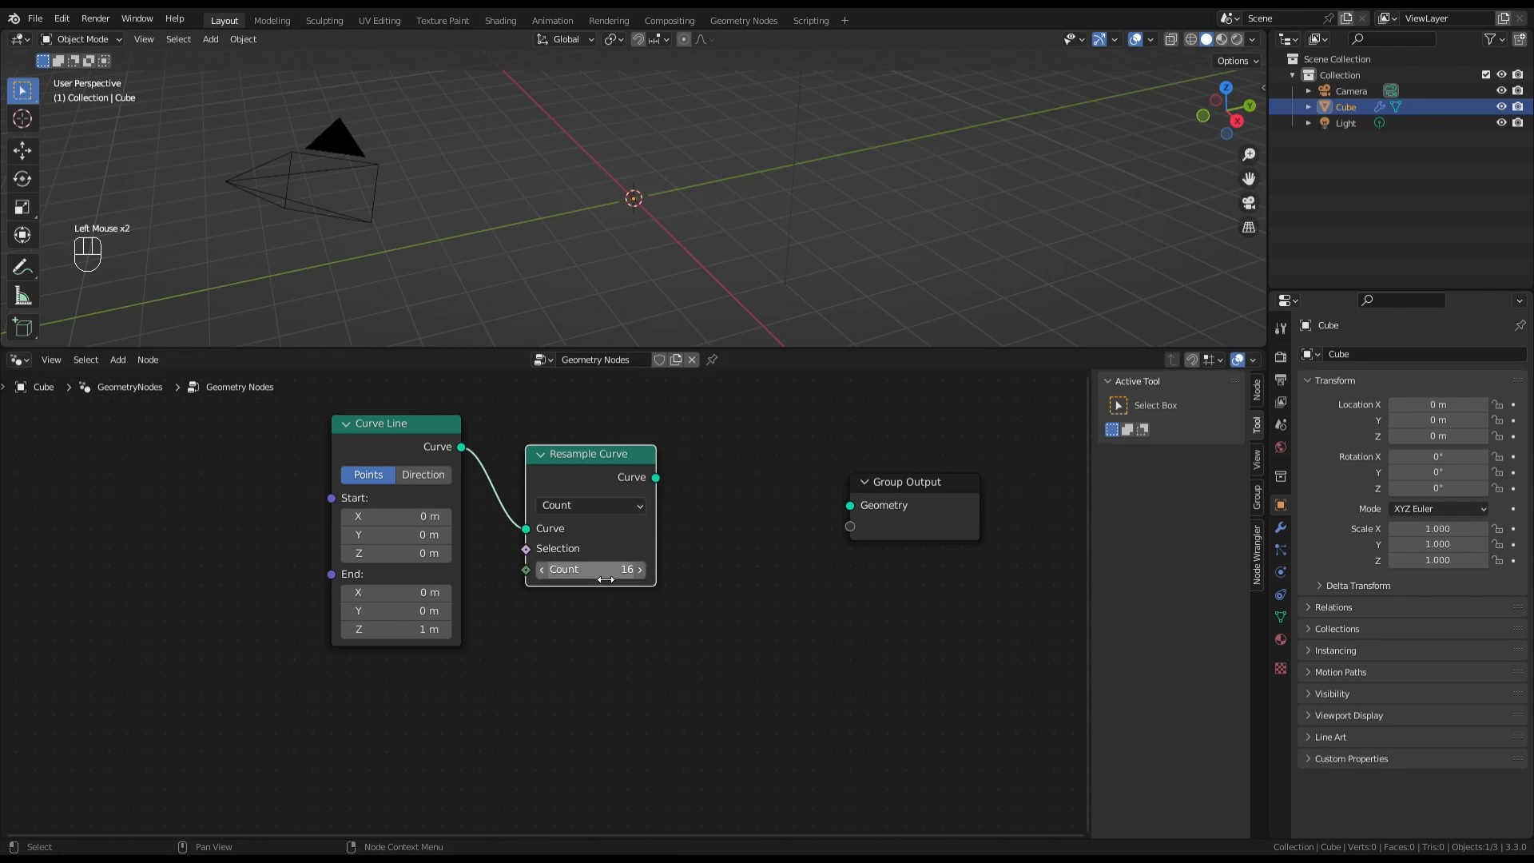
left_click_drag(655, 477, 841, 510)
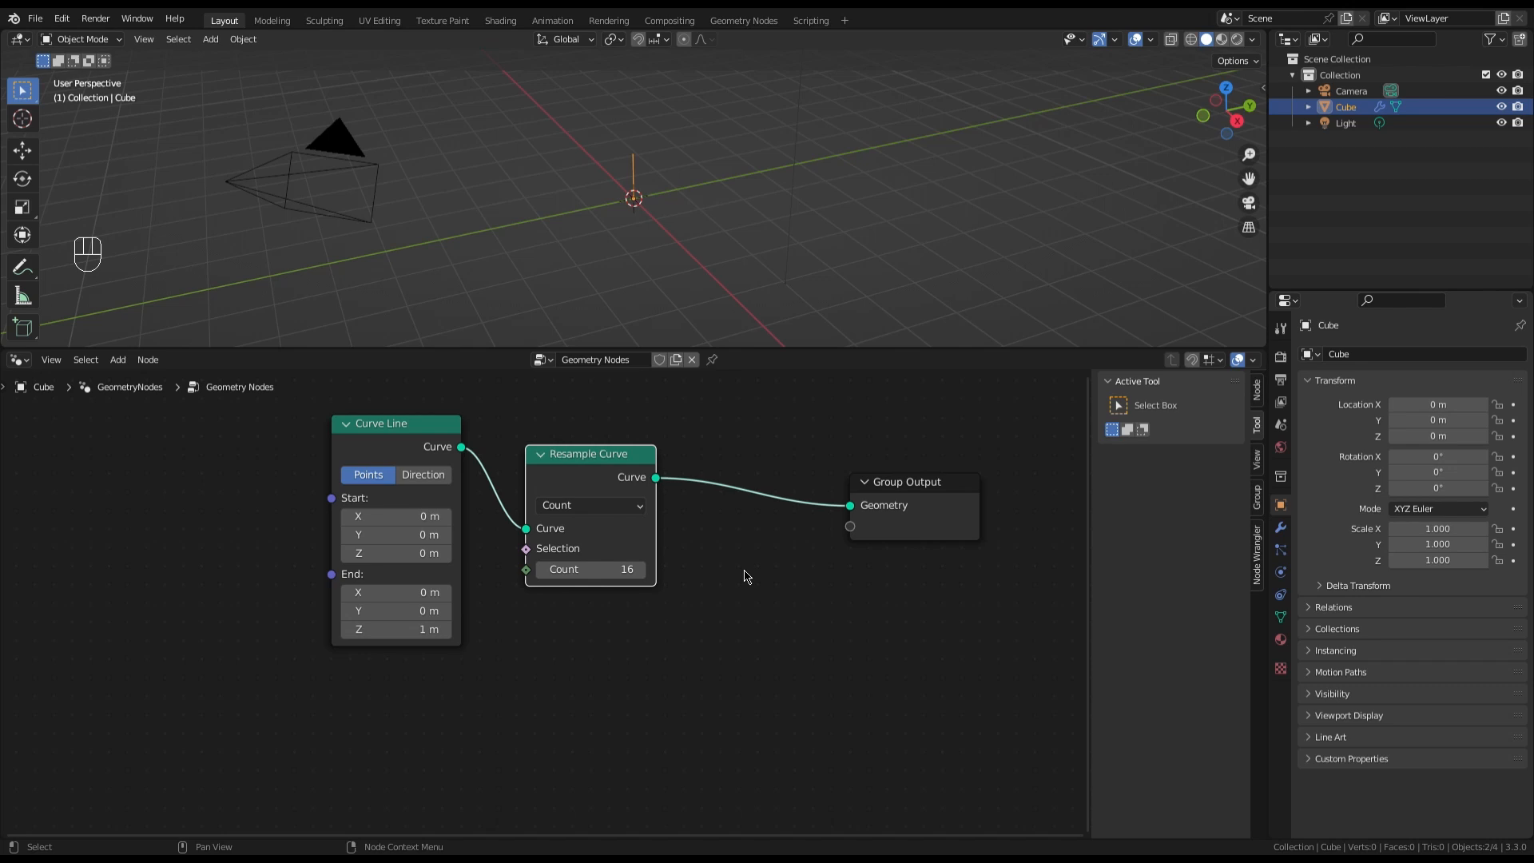
Cut the link between the Resample Curve and Group Output nodes and move Group Output farther away
left_click(975, 495)
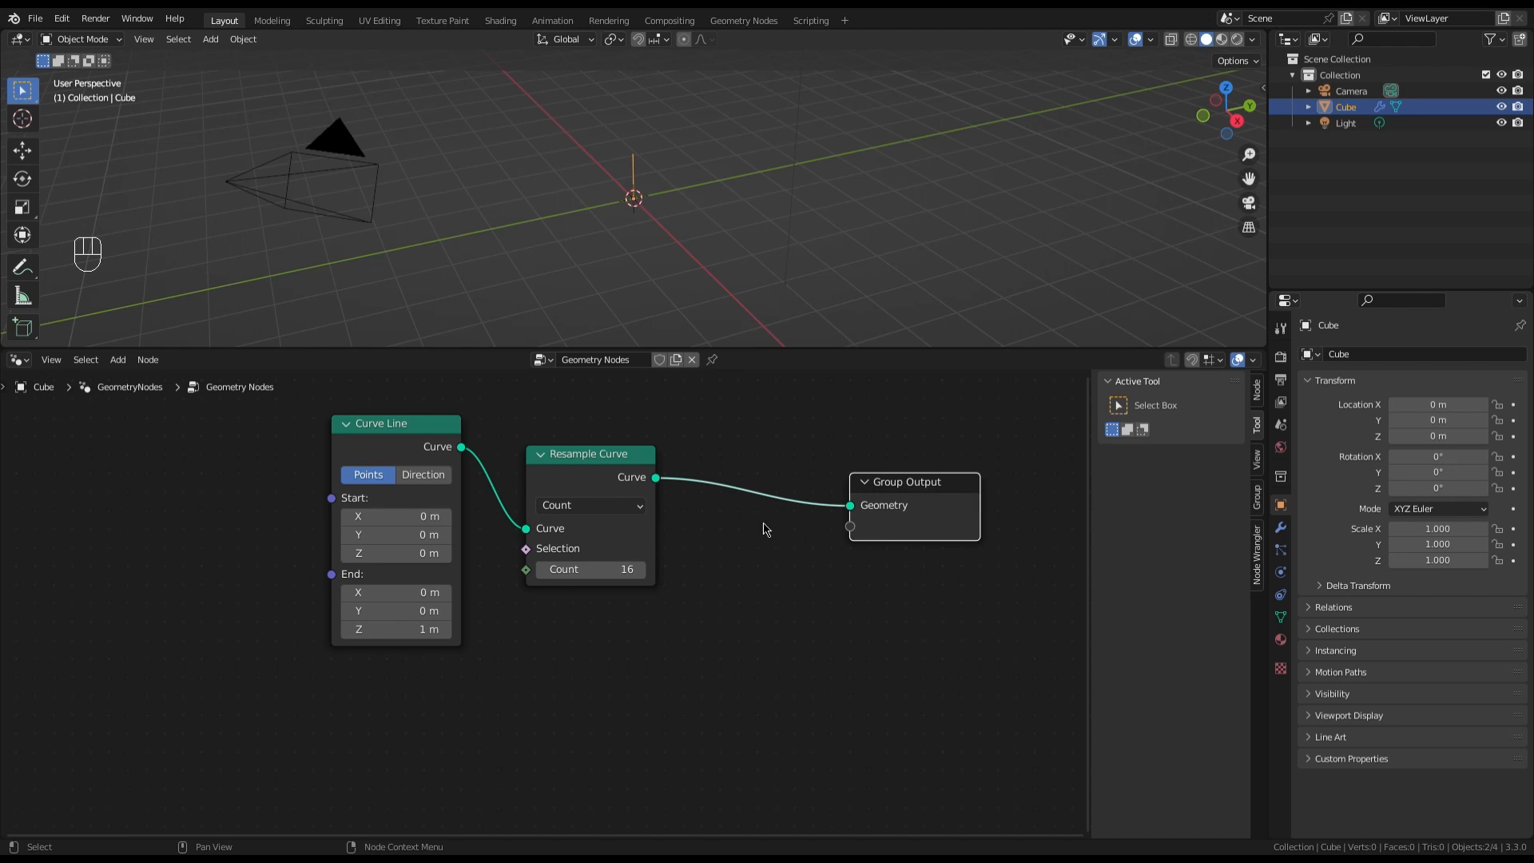
right_click(769, 478)
key("Escape")
right_click_drag(778, 478, 910, 468, "ctrl")
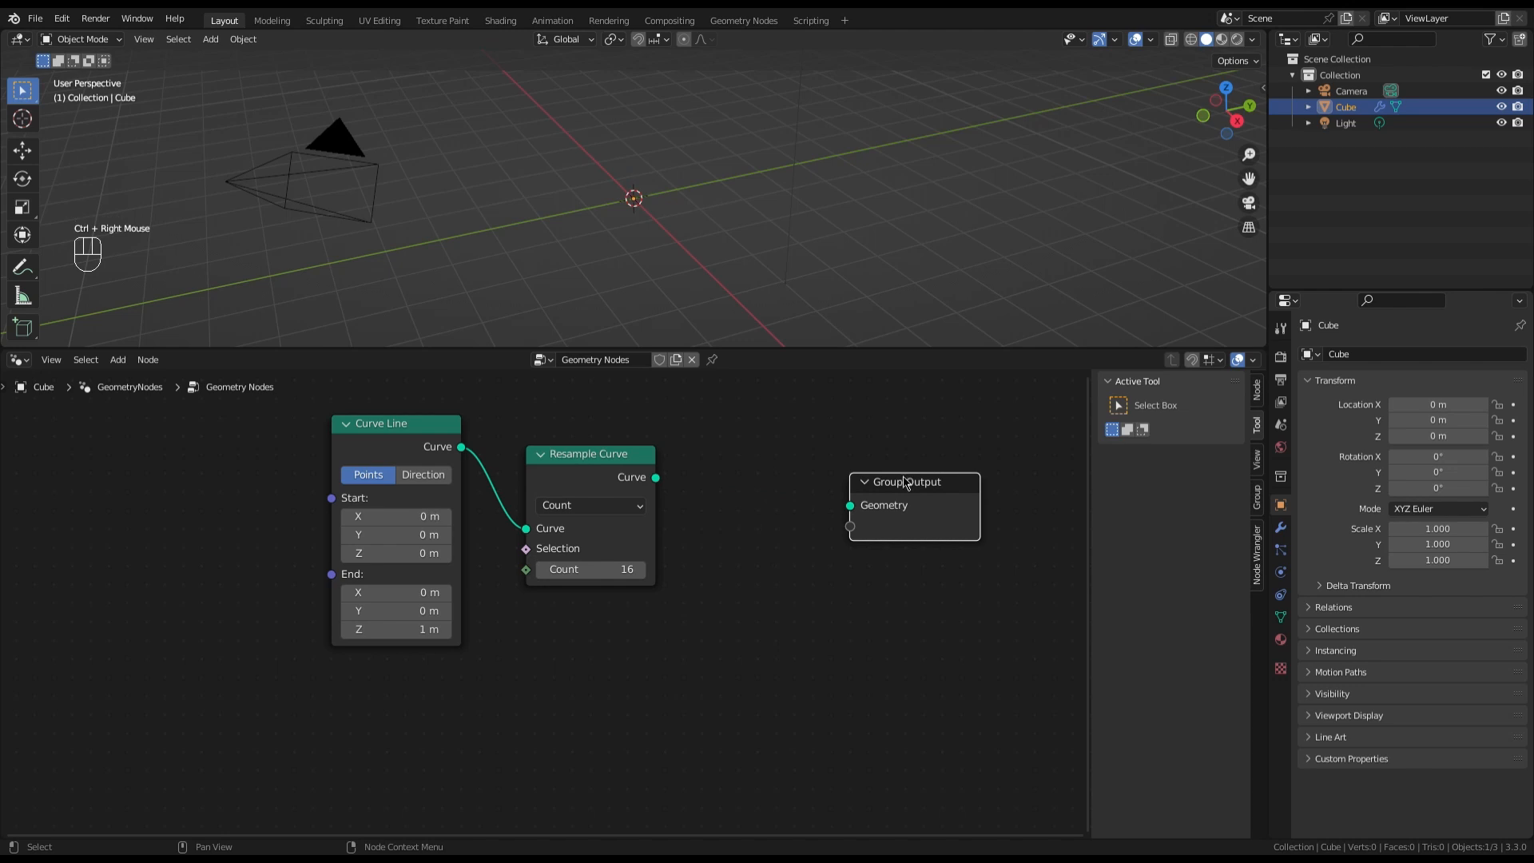
left_click_drag(909, 479, 943, 497)
Add a Set Position node fed by the Resample Curve output and connect its Geometry output to the Group Output
left_click_drag(656, 478, 709, 491)
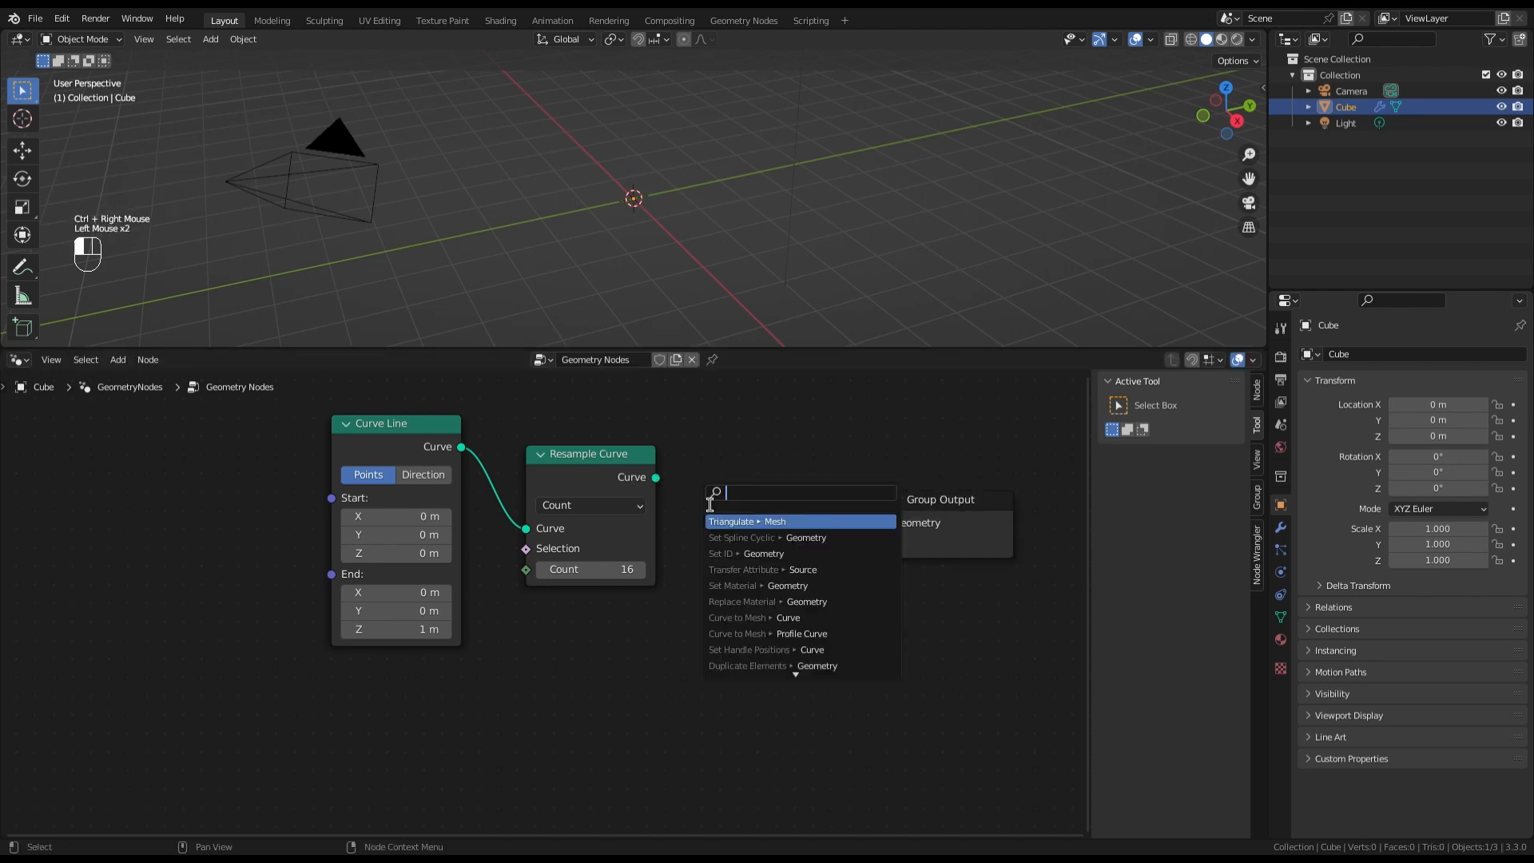
type("set po")
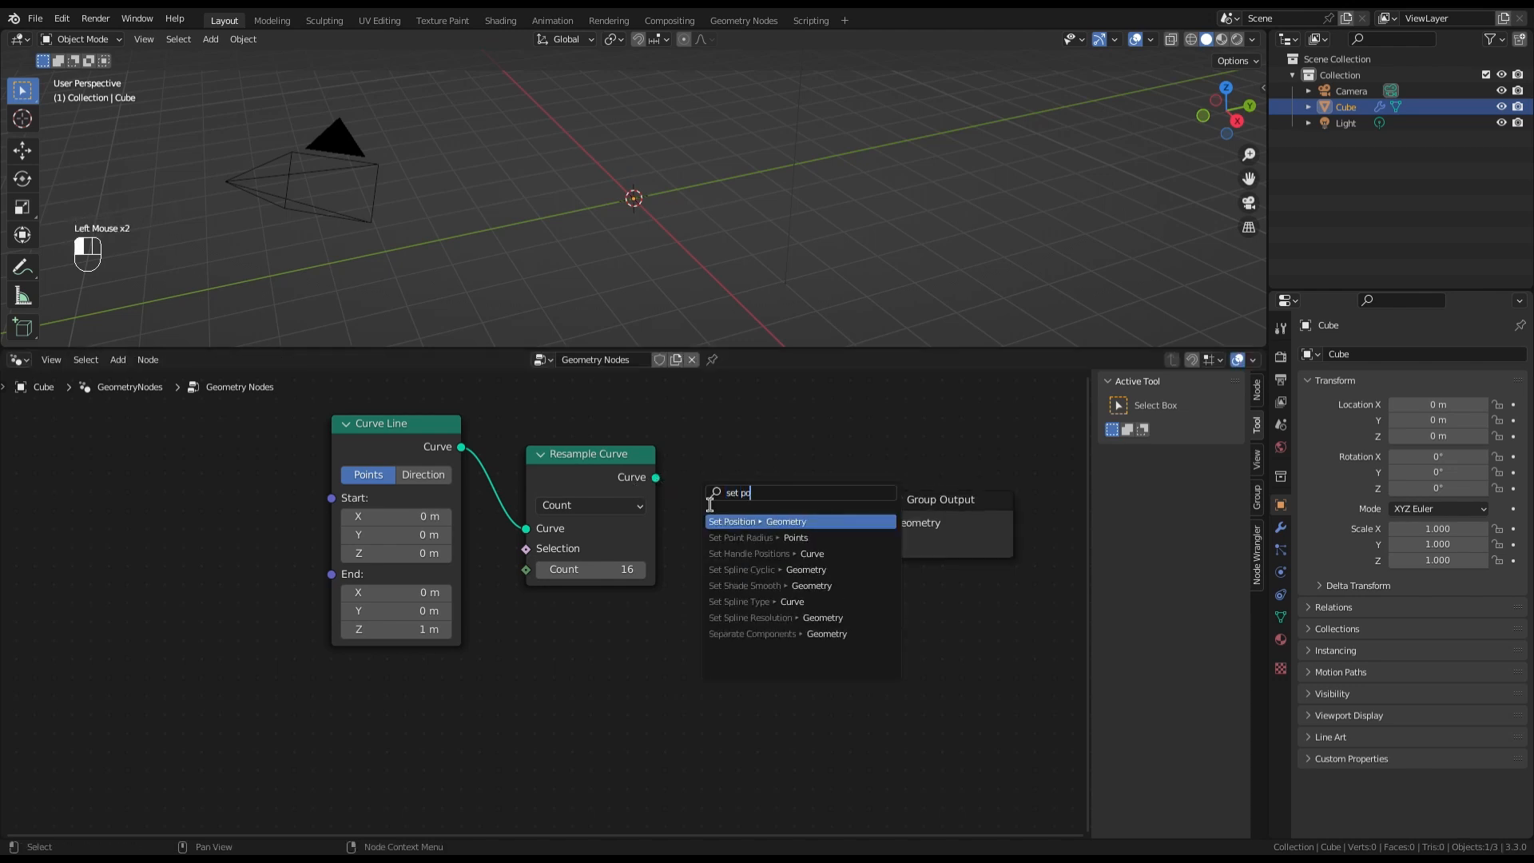
left_click(752, 522)
left_click(827, 496)
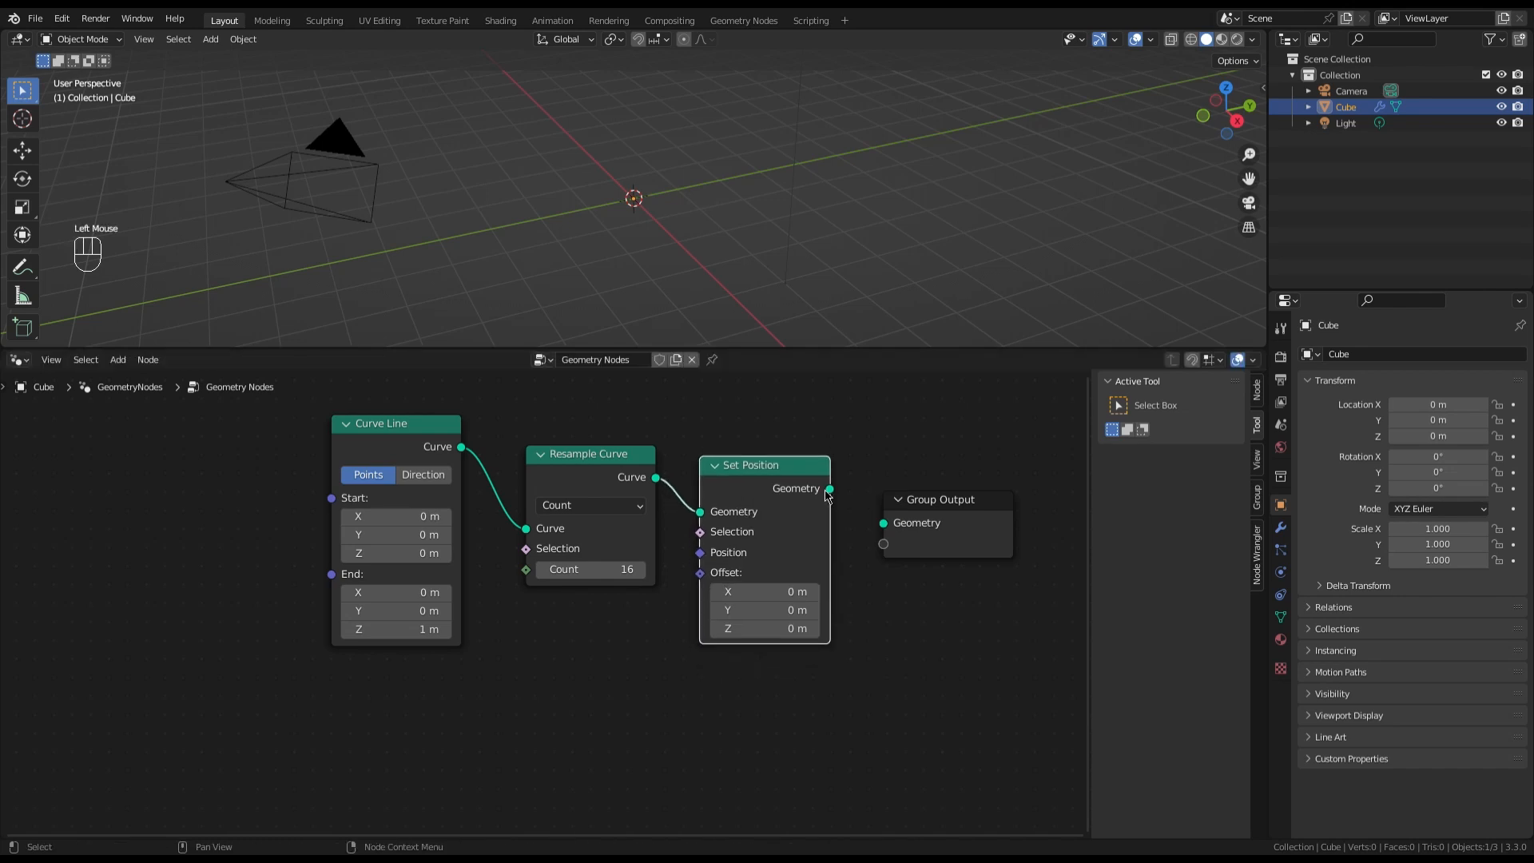
left_click_drag(829, 489, 883, 538)
Add a Spline Parameter node in the empty space below and to the left of the Curve Line node
scroll(917, 712, "down", 2)
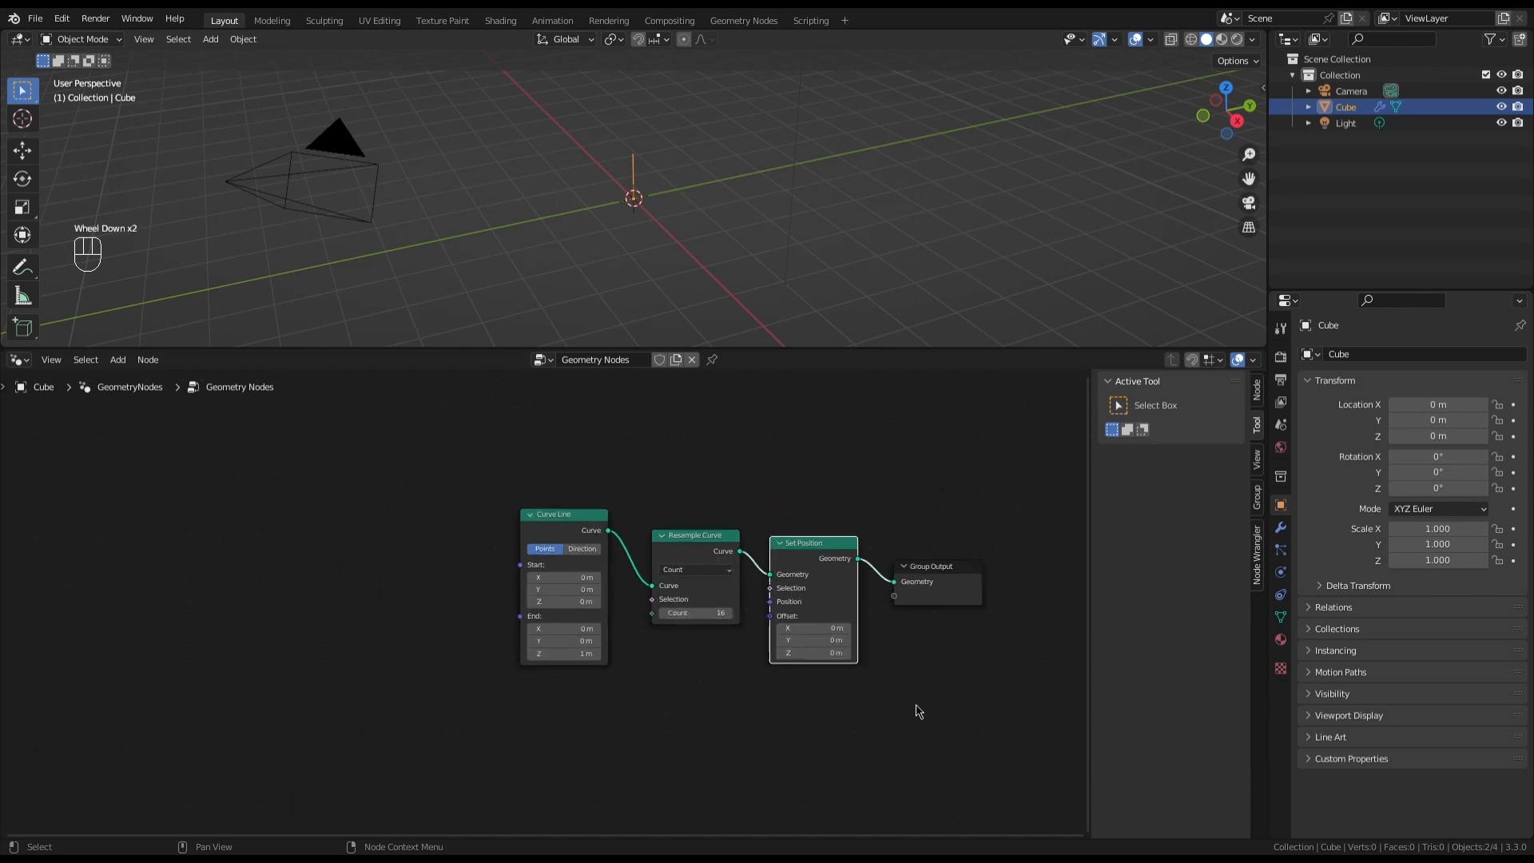
scroll(720, 490, "down", 1)
scroll(799, 658, "down", 2)
scroll(801, 658, "up", 3)
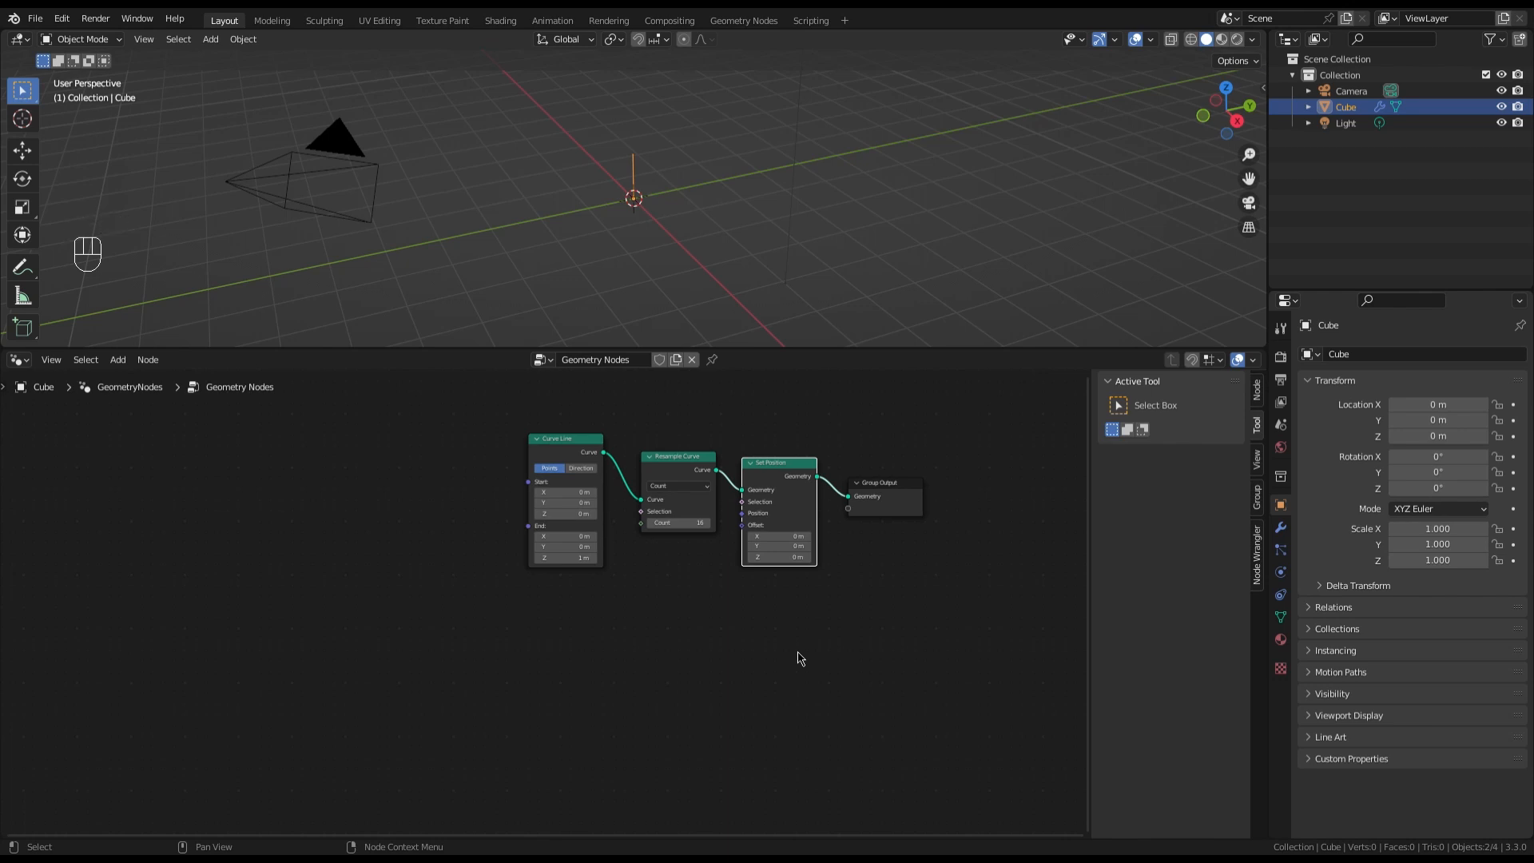
left_click(295, 553)
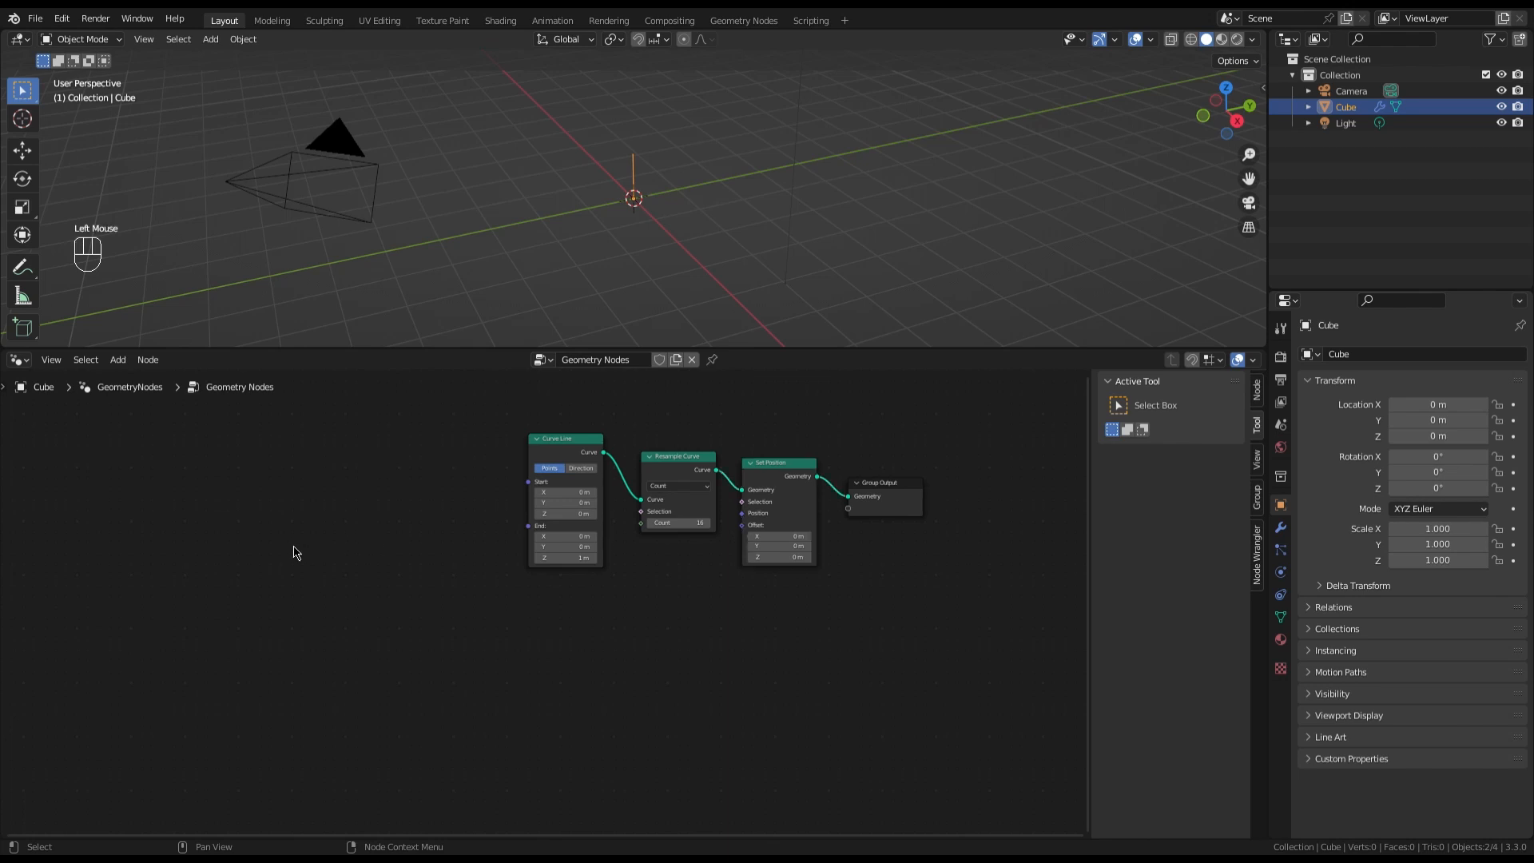
key("shift+a")
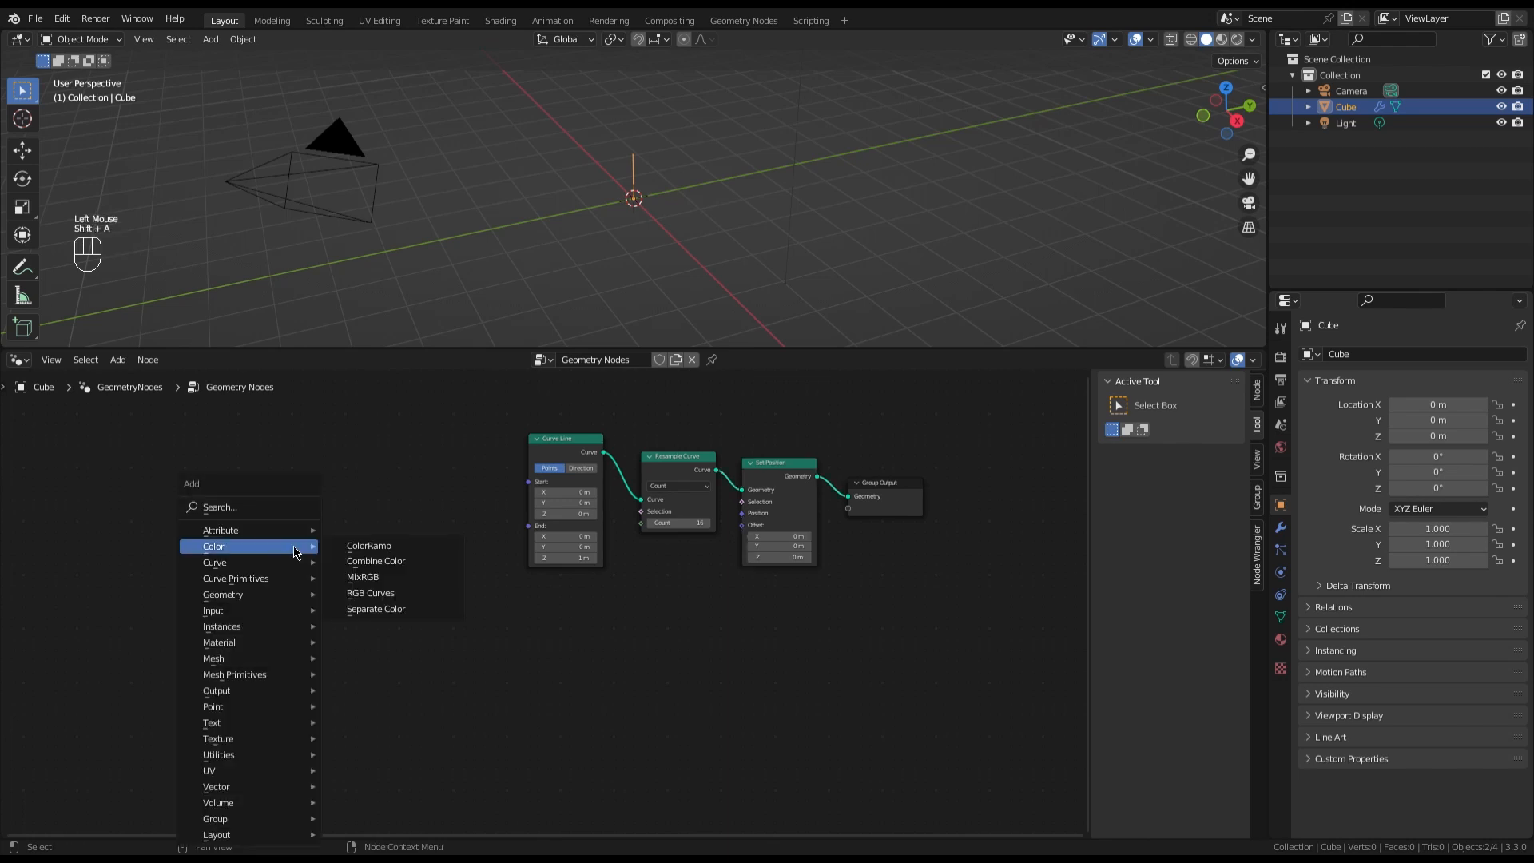
left_click(306, 558)
type("spline")
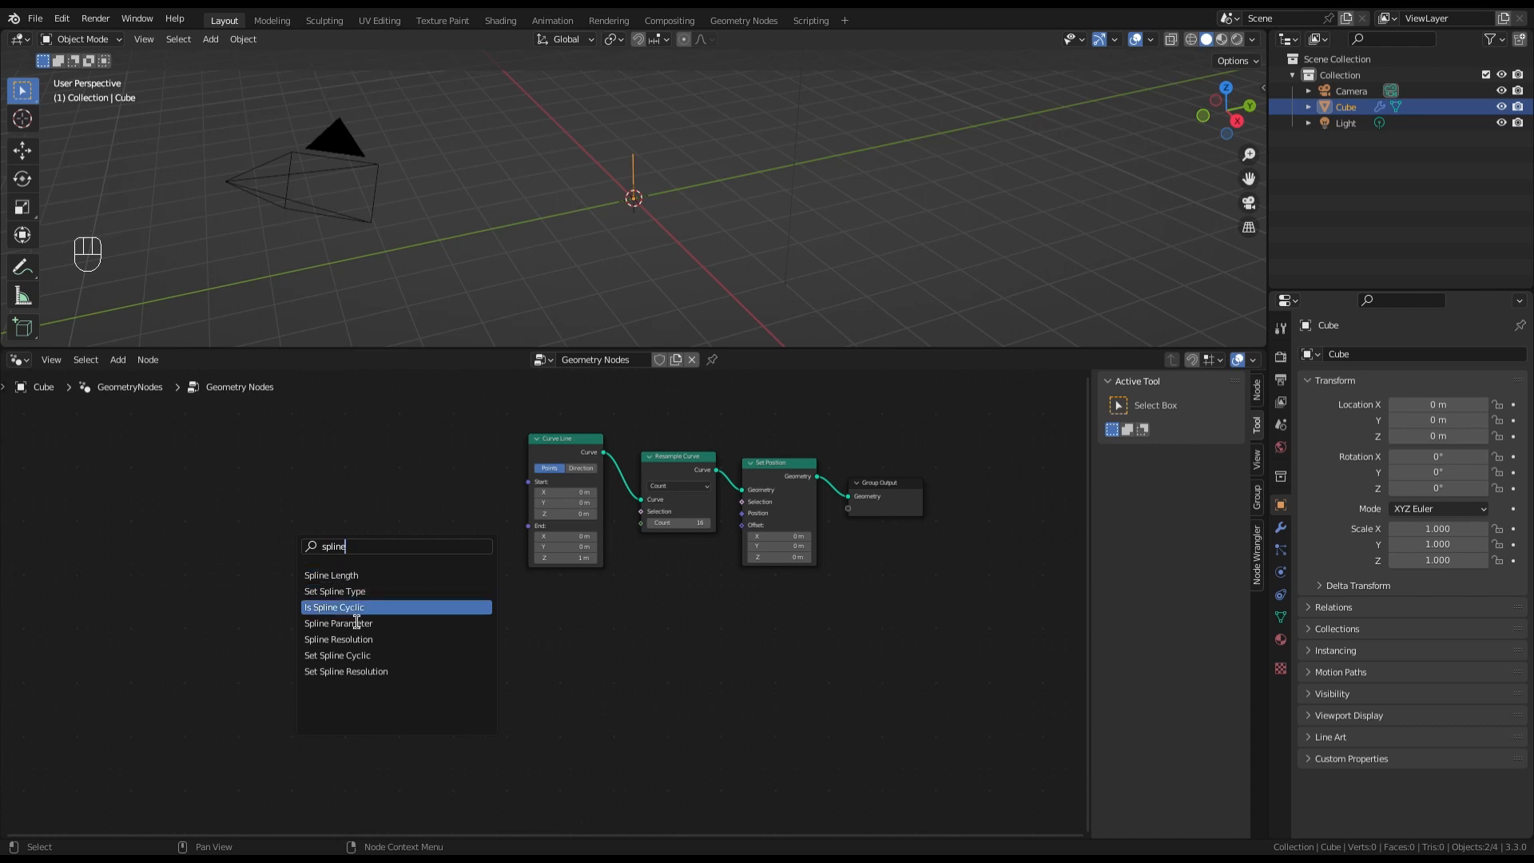
left_click(357, 622)
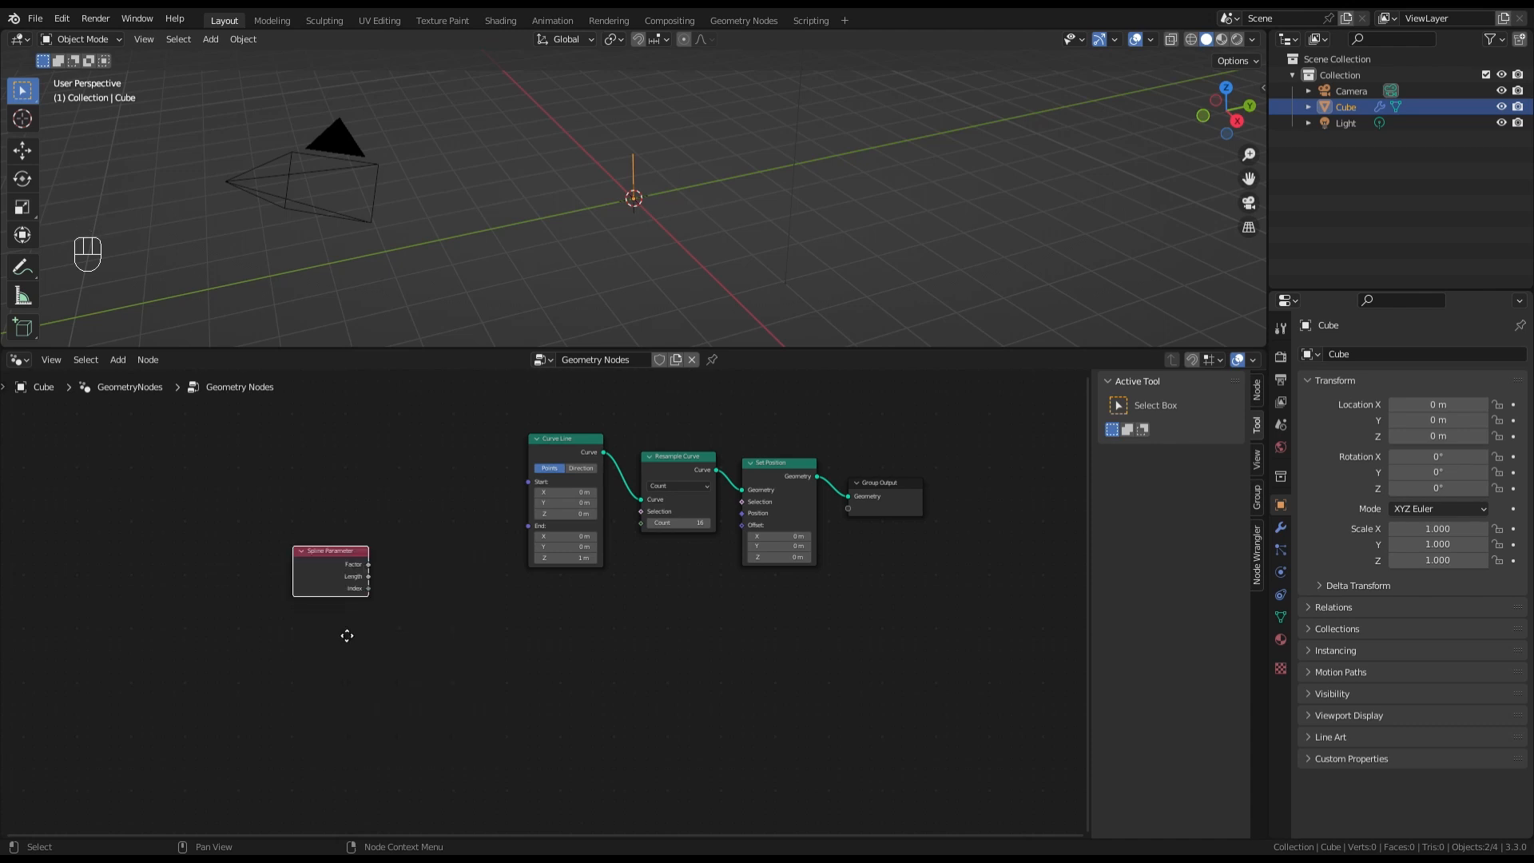
left_click(307, 670)
scroll(231, 582, "up", 2)
scroll(231, 581, "up", 2)
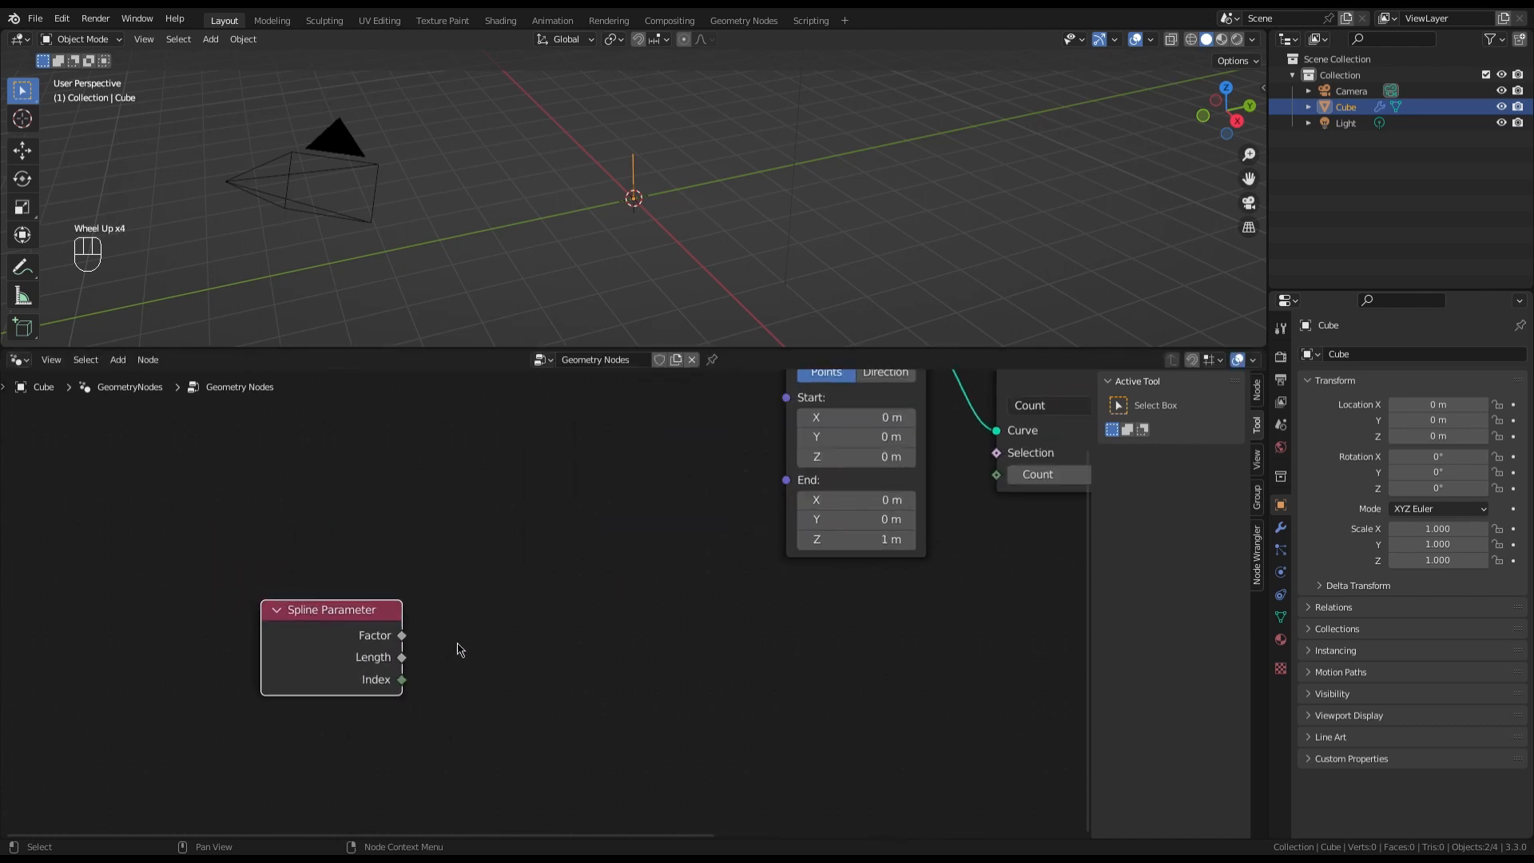
Add a Cosine math node fed by the Spline Parameter's Factor output
left_click_drag(402, 657, 512, 654)
left_click_drag(402, 636, 477, 639)
left_click_drag(360, 620, 479, 580)
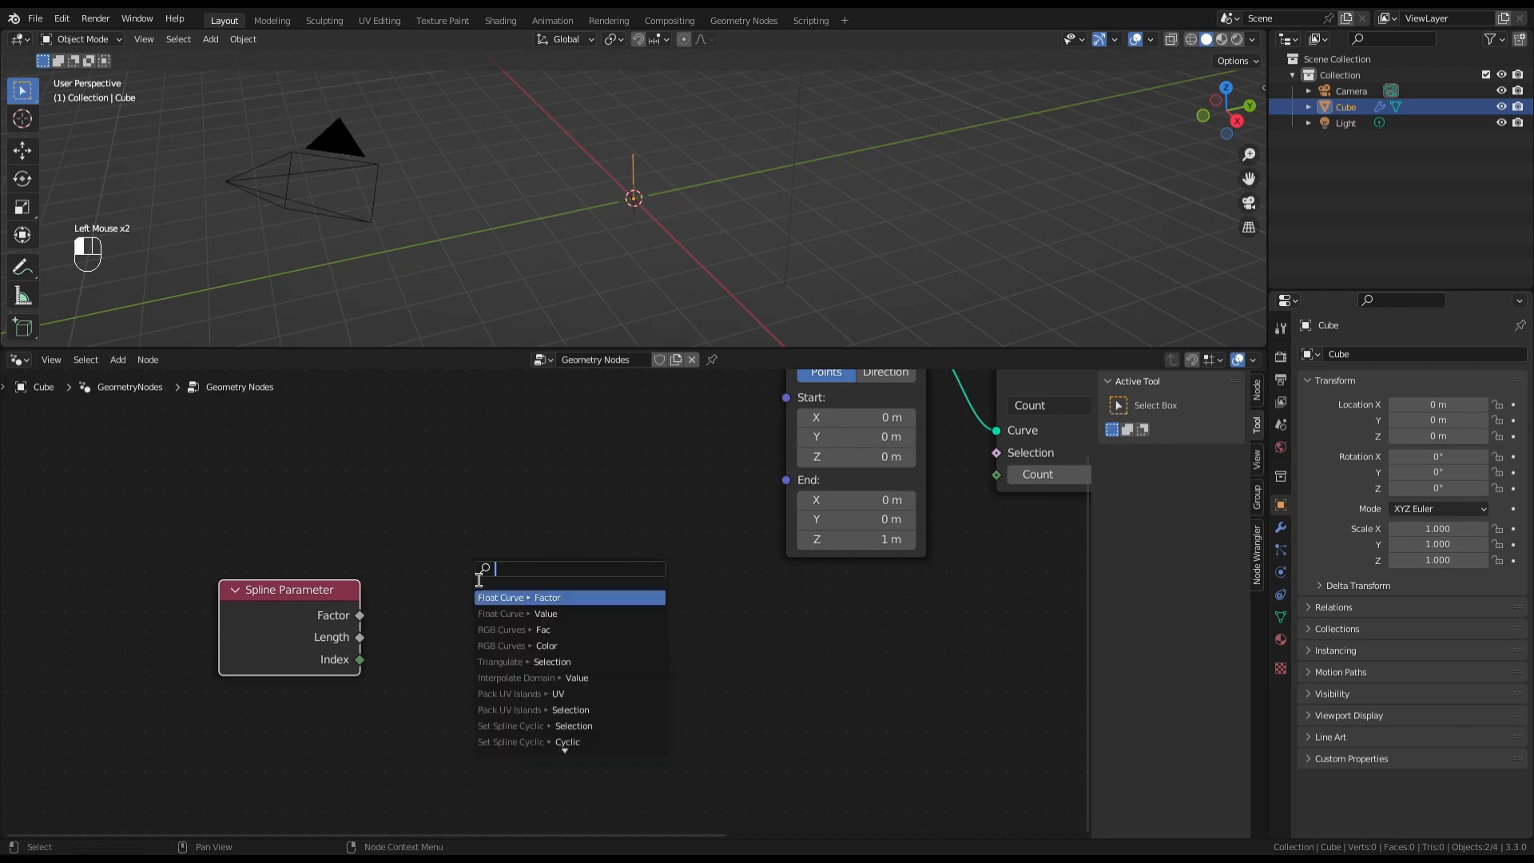
type("cos")
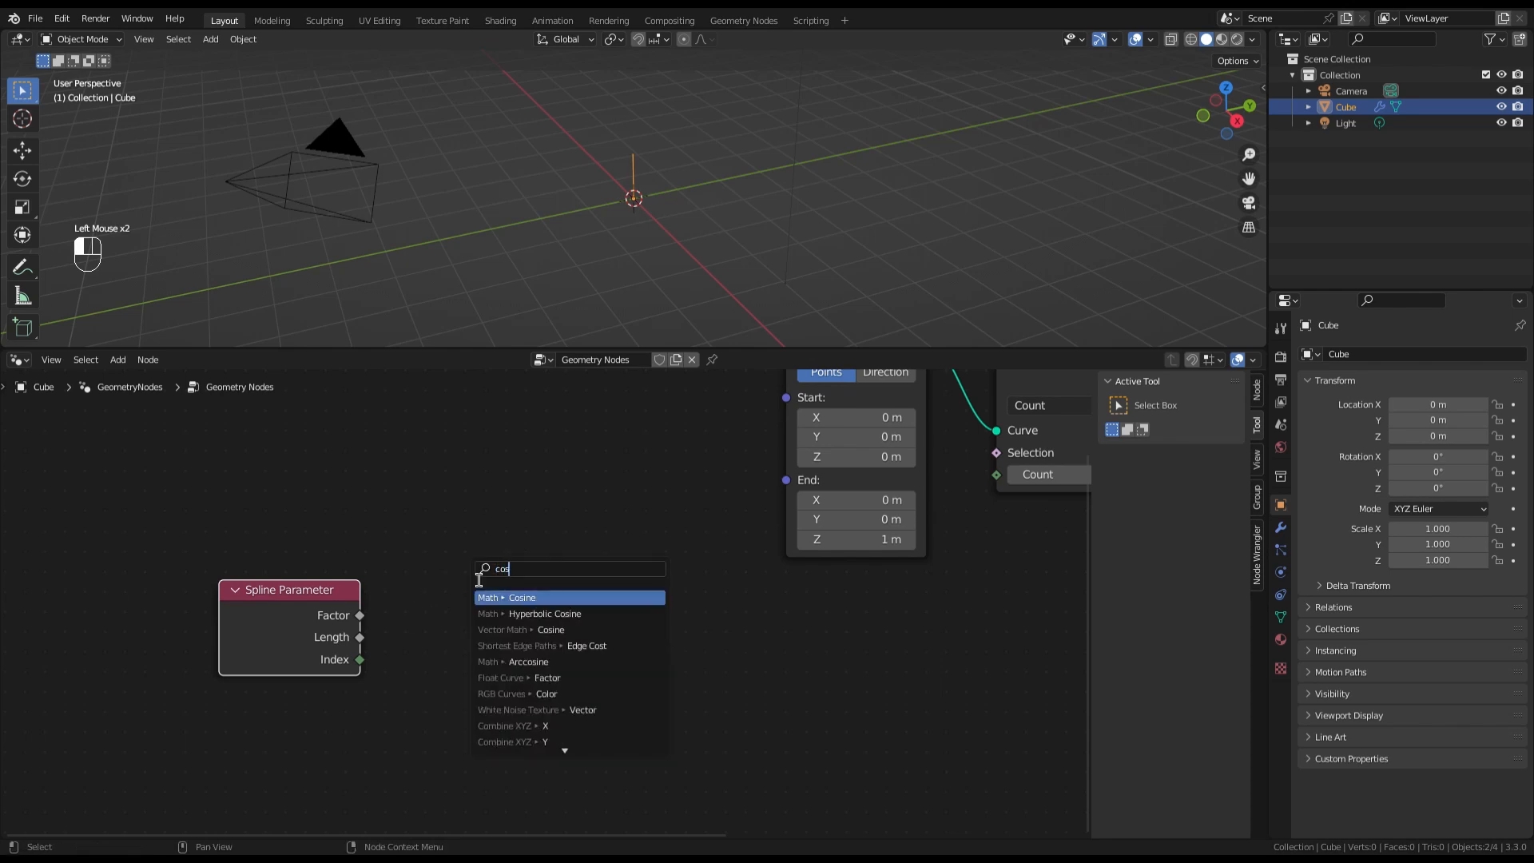
key("Return")
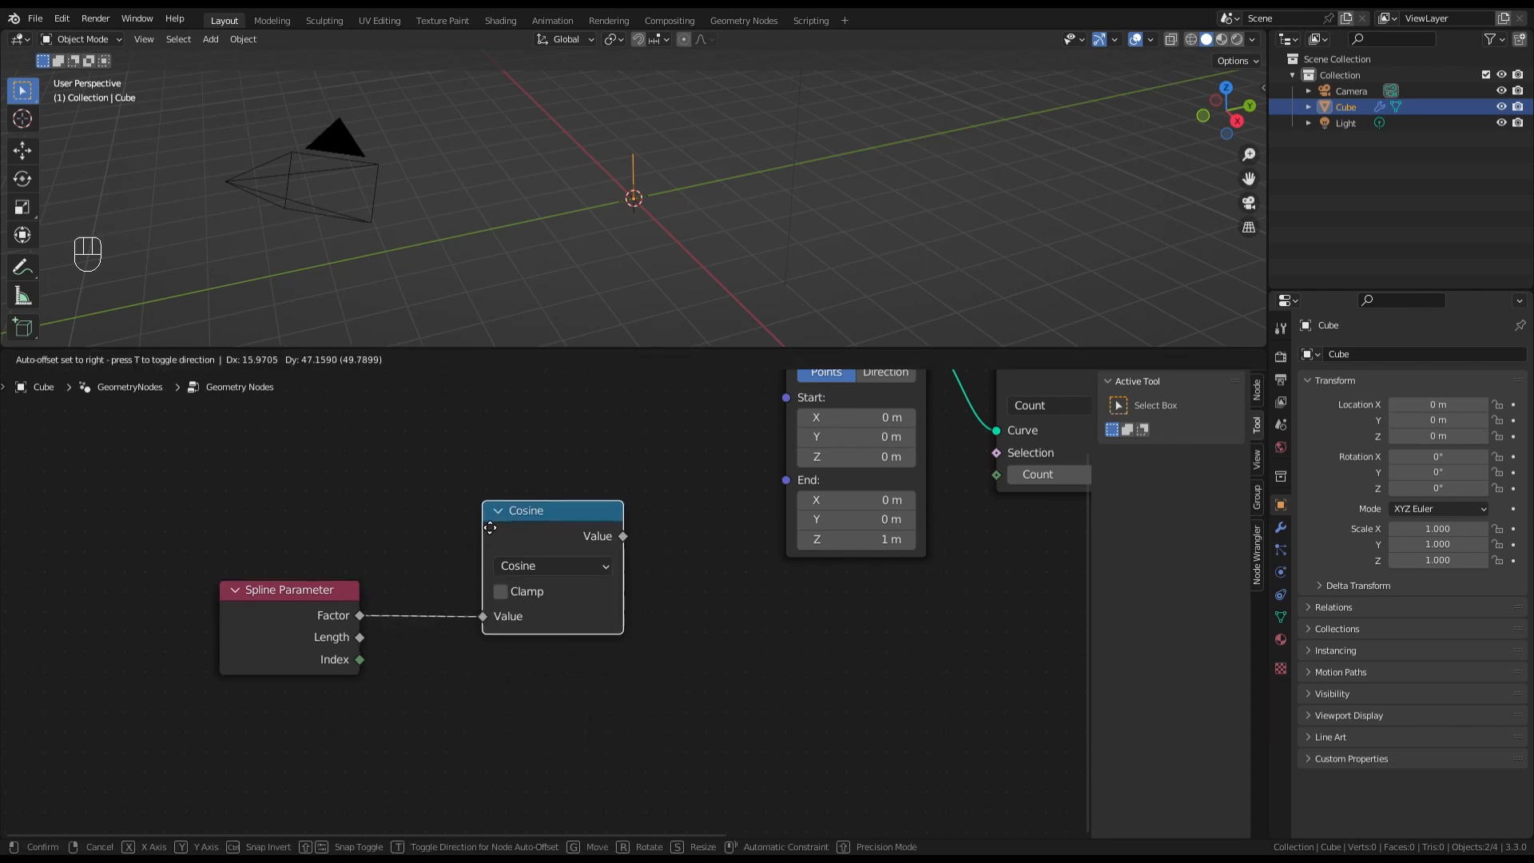
left_click(490, 527)
Try adding a Sine math node from the Spline Parameter's Factor output and undo the addition
left_click_drag(359, 616, 452, 692)
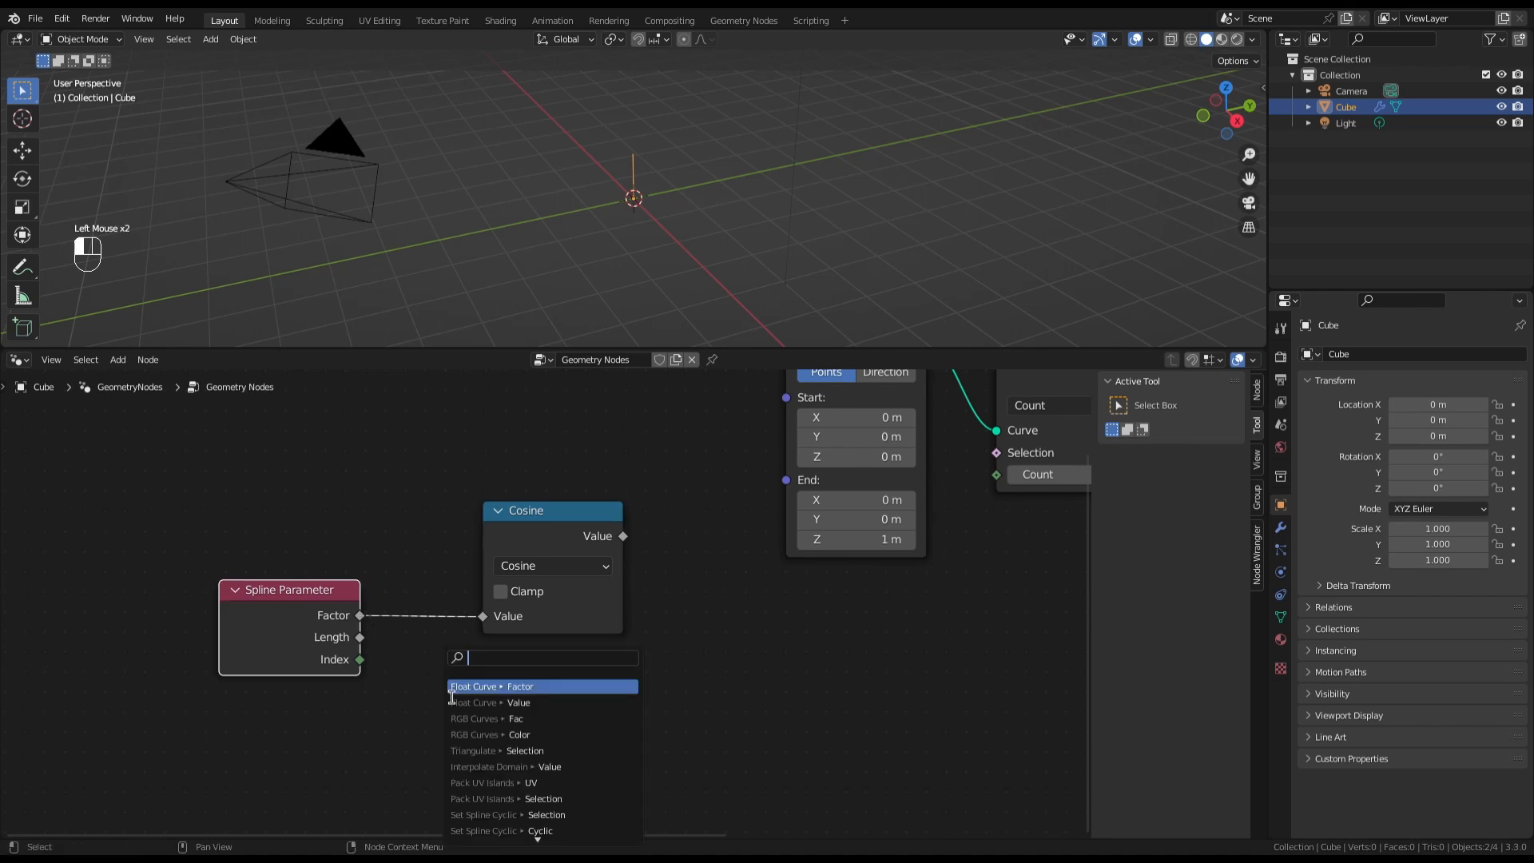
type("sine")
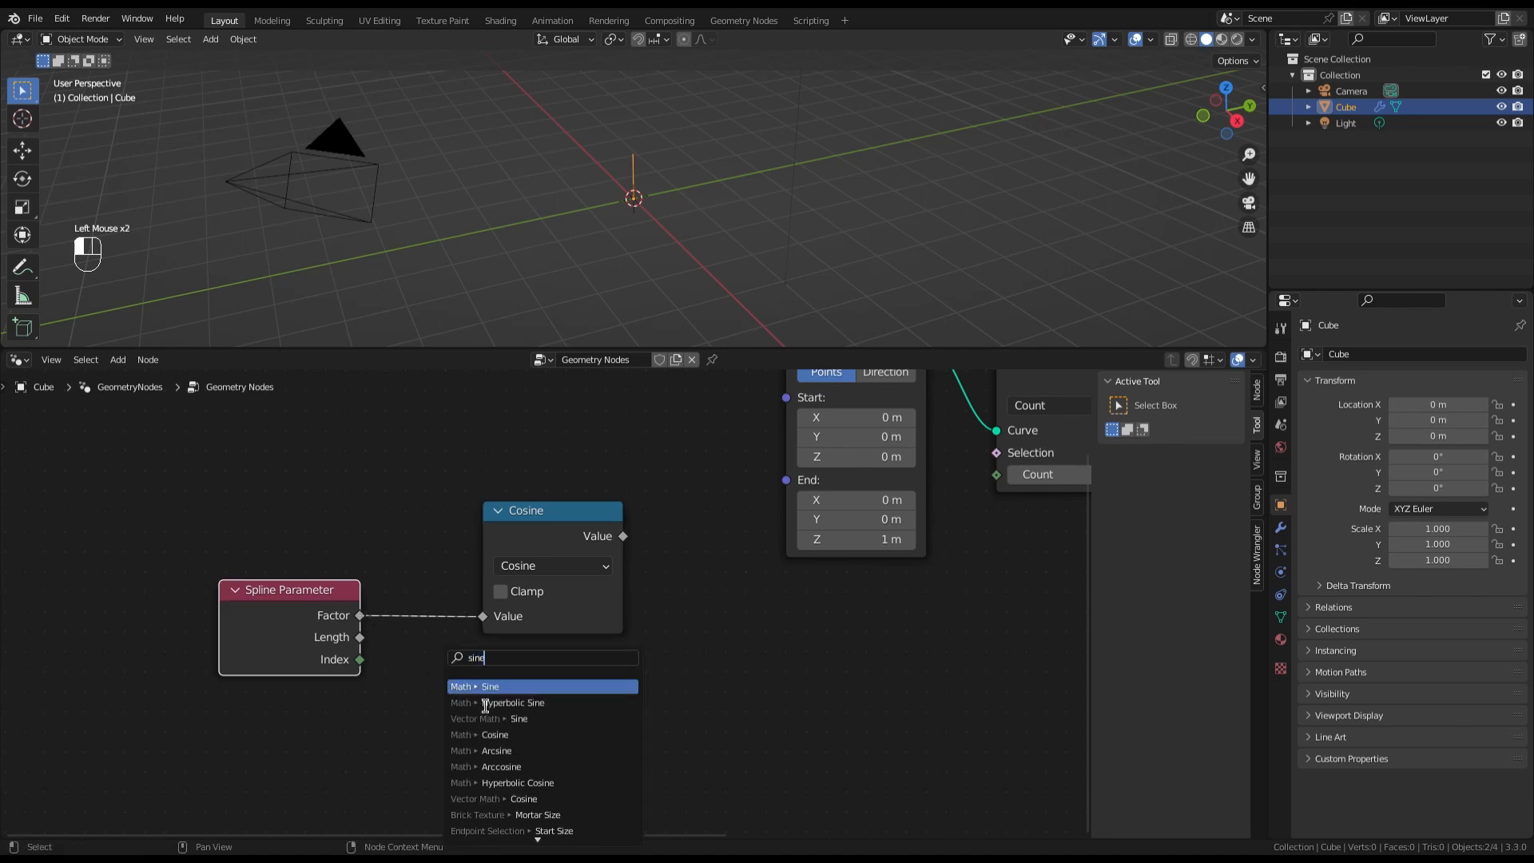
key("Return")
left_click(512, 696)
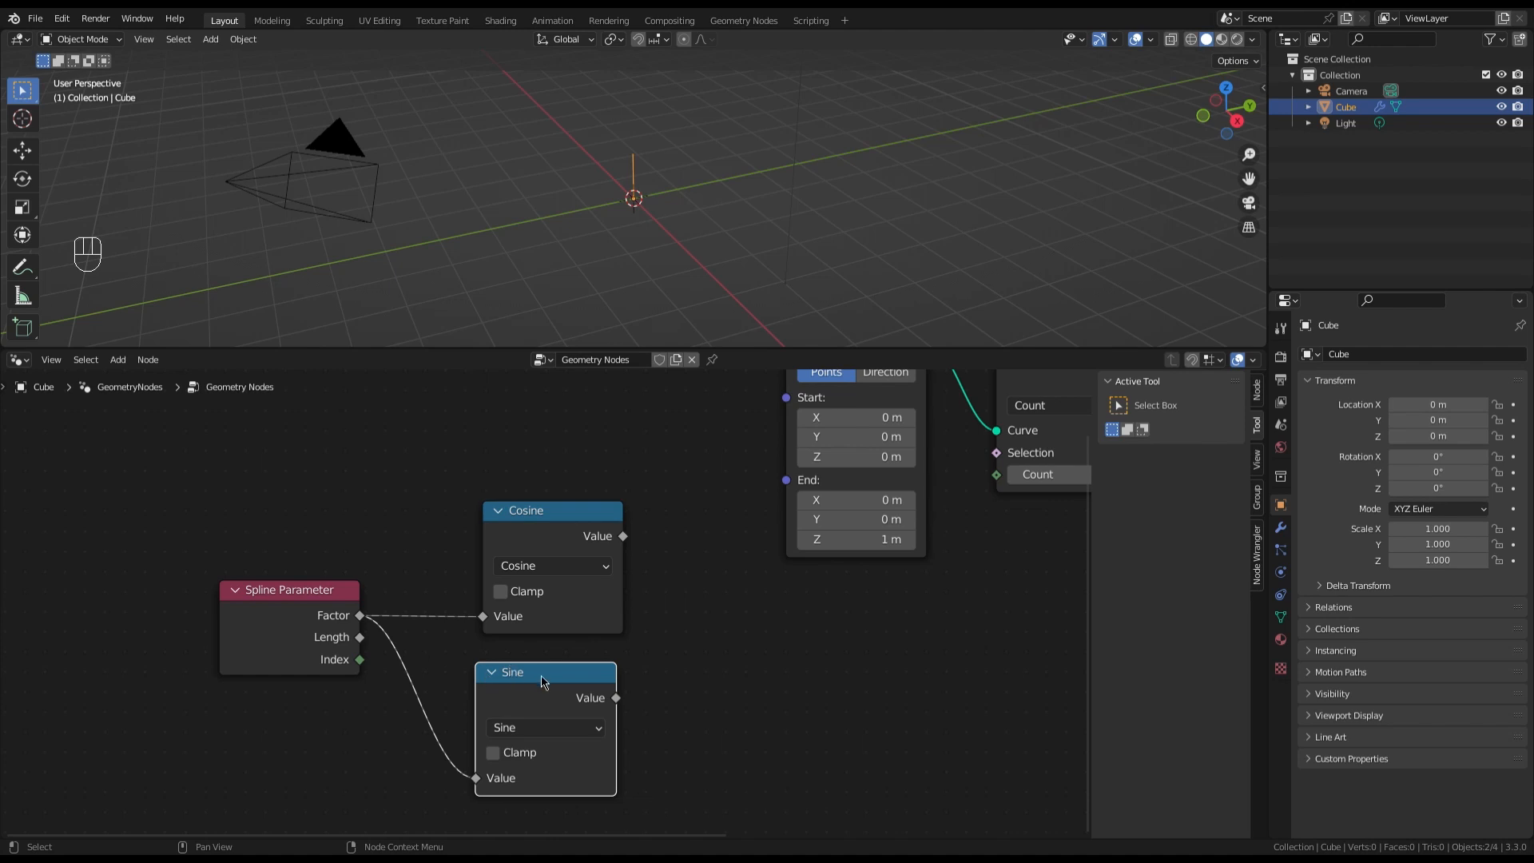
key("ctrl")
key("ctrl+z")
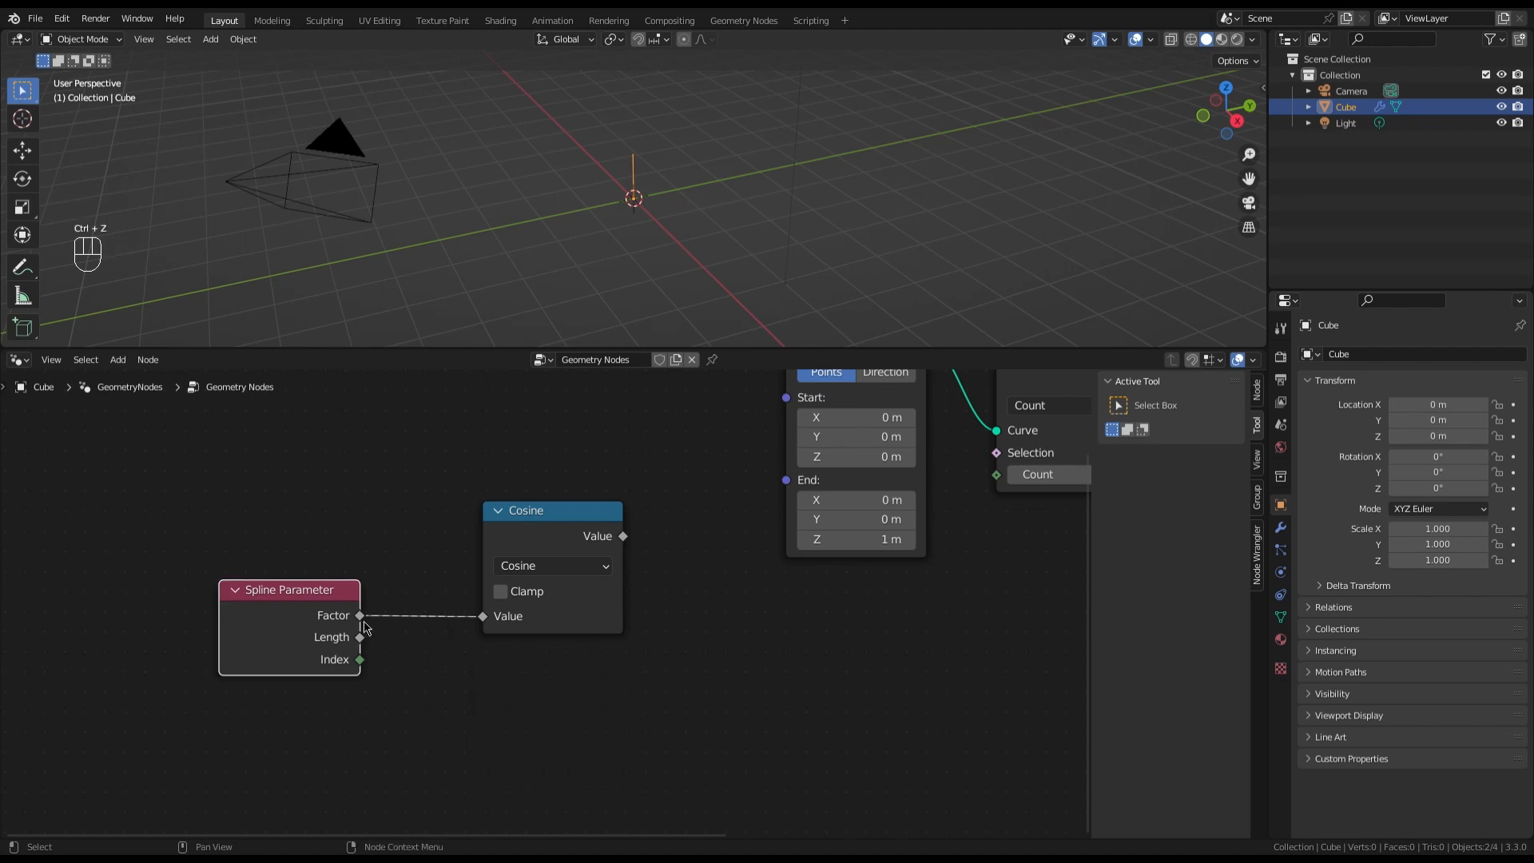
Add a Math node below the Cosine node and set its operation to Sine
left_click(541, 707)
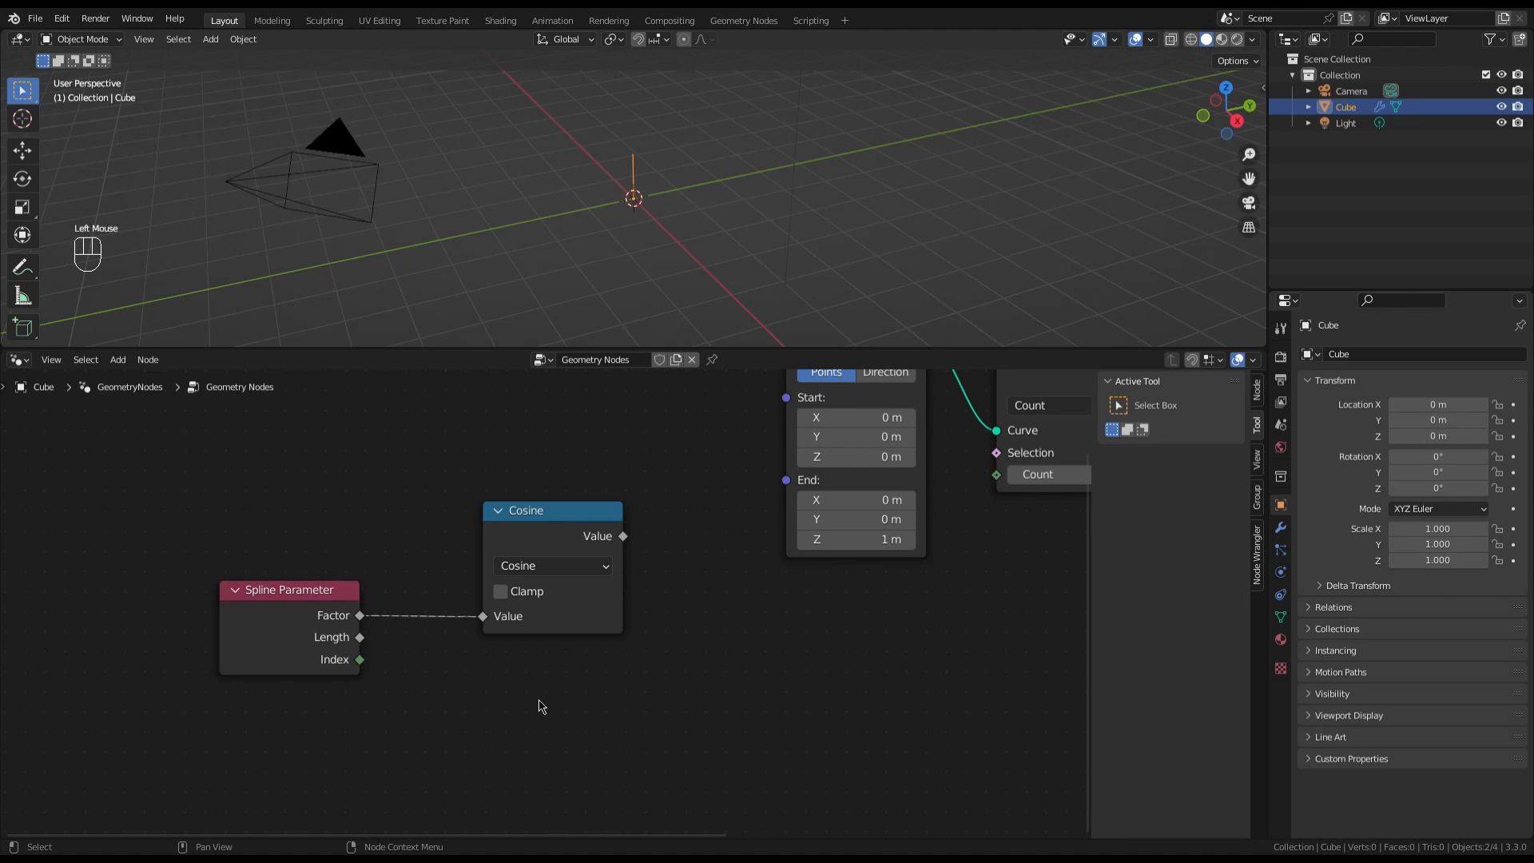
key("shift+a")
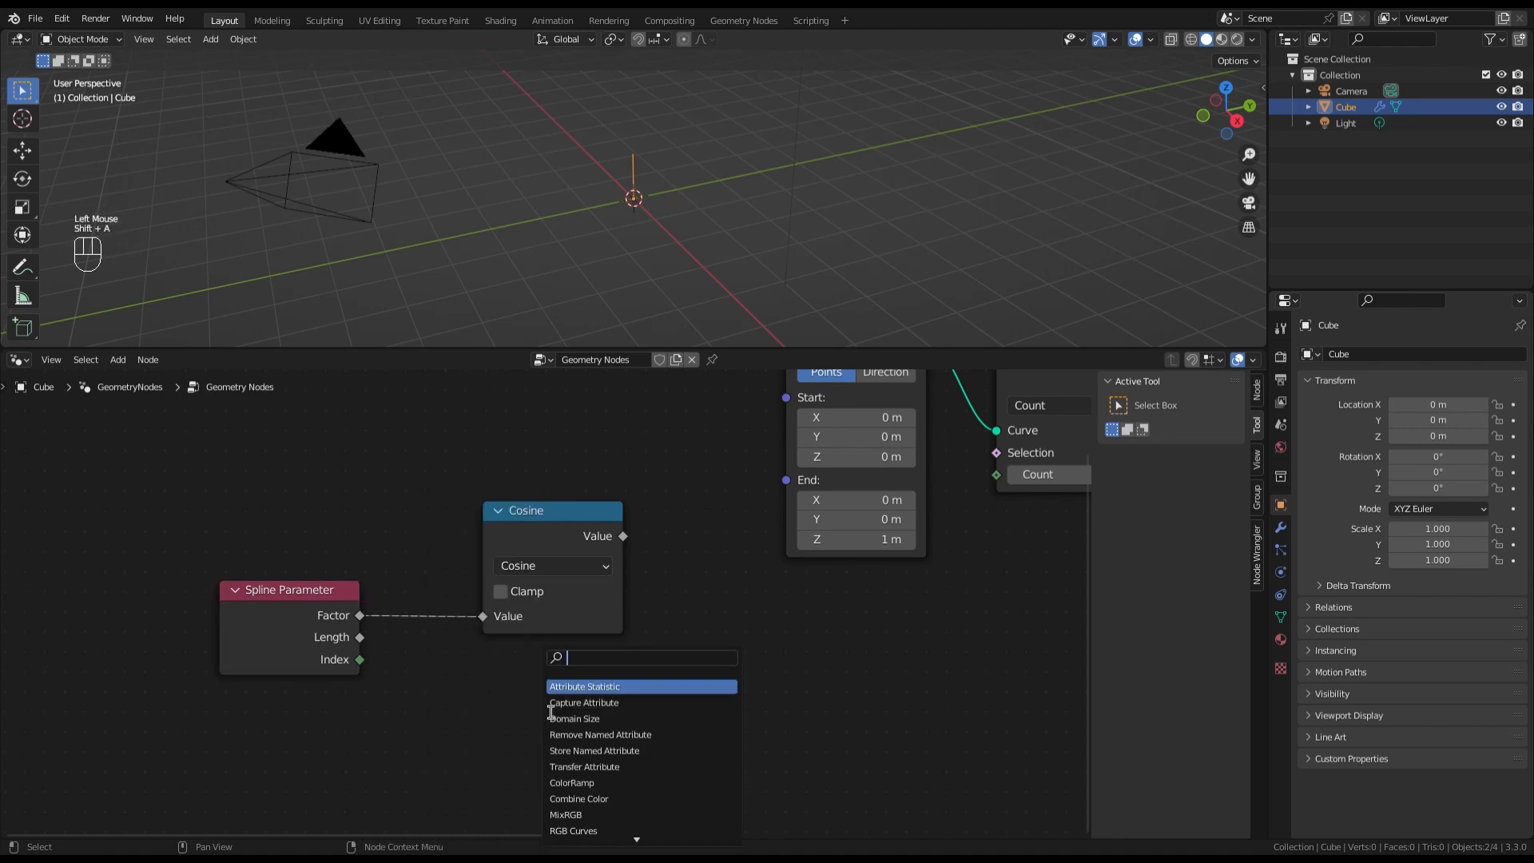
type("math")
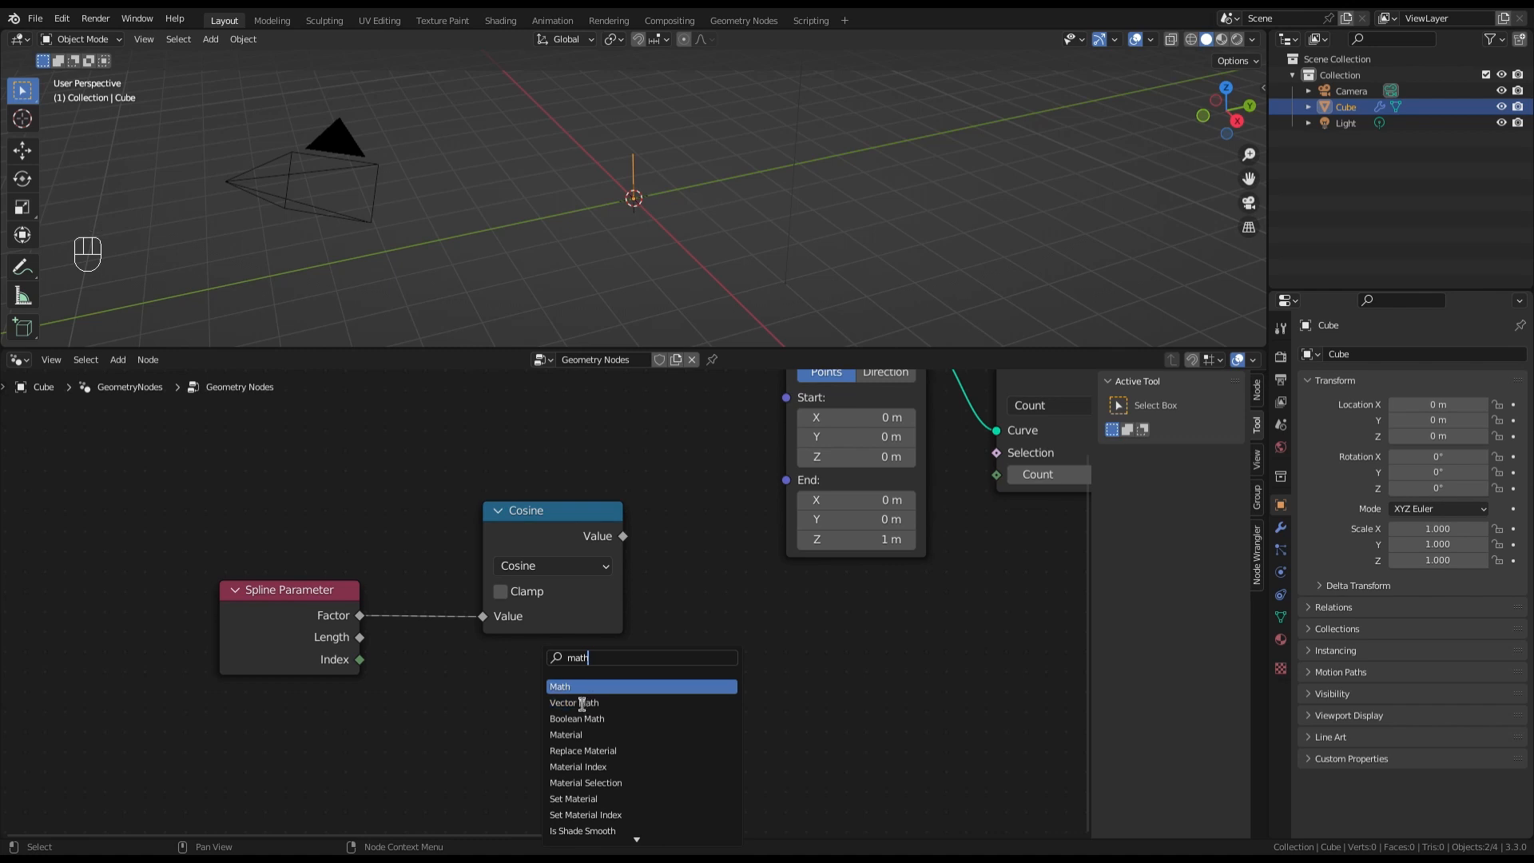
key("Return")
scroll(570, 712, "down", 1)
left_click(569, 711)
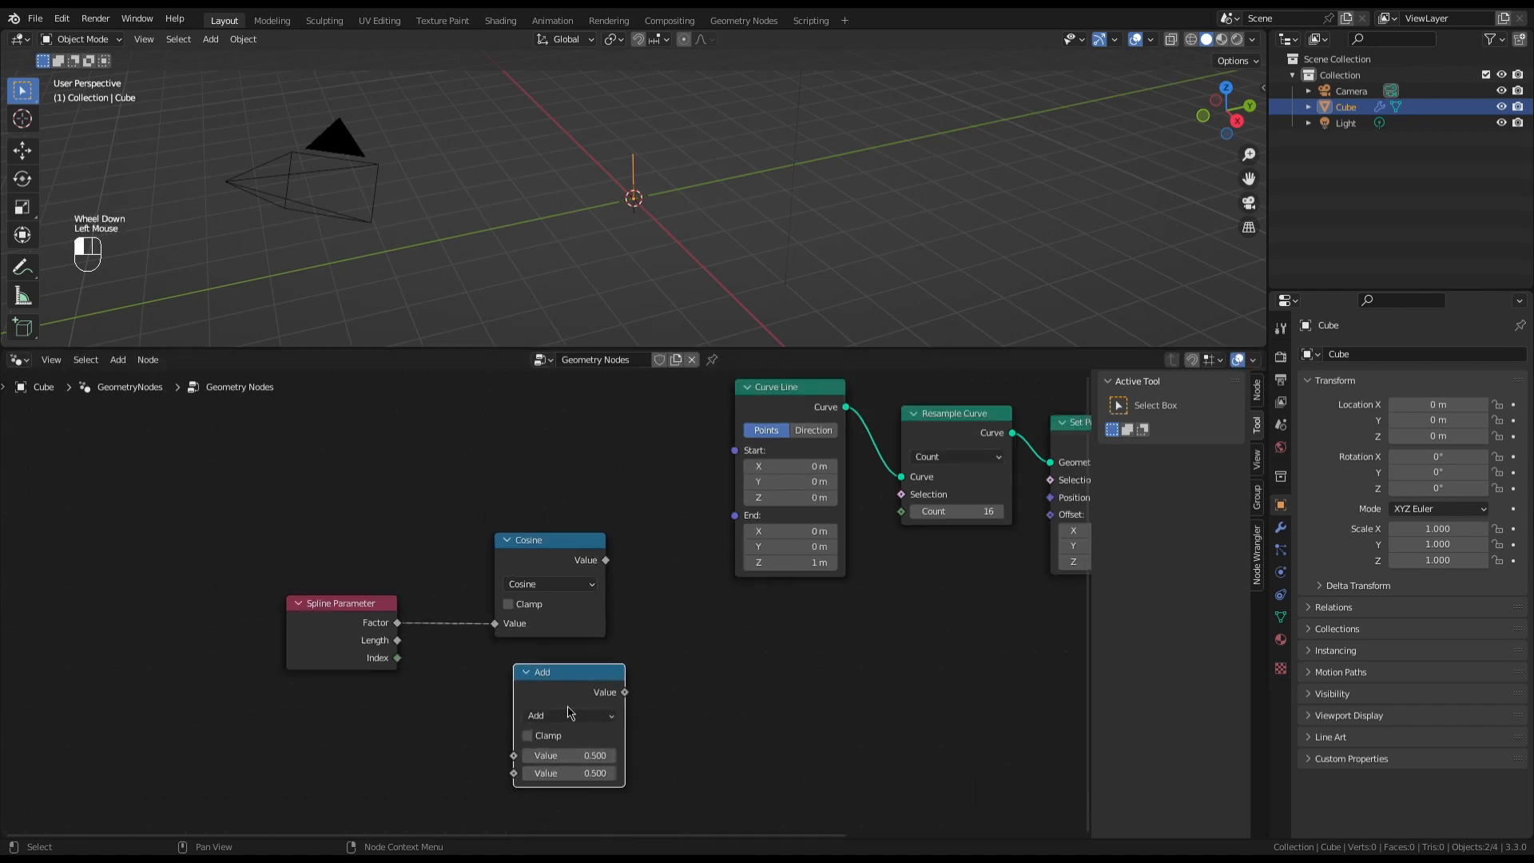
left_click(570, 714)
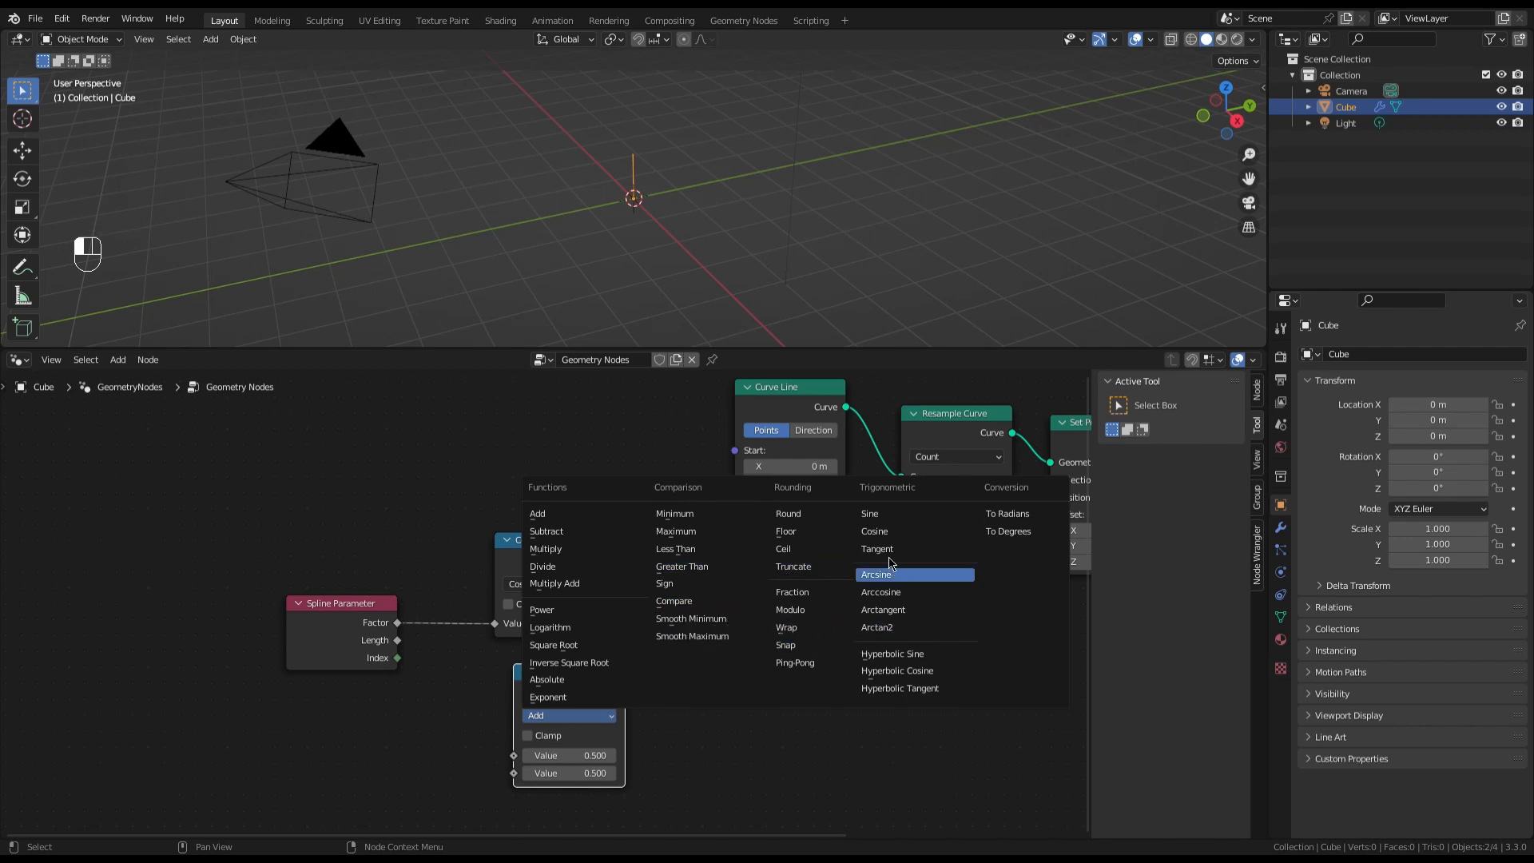
left_click(871, 513)
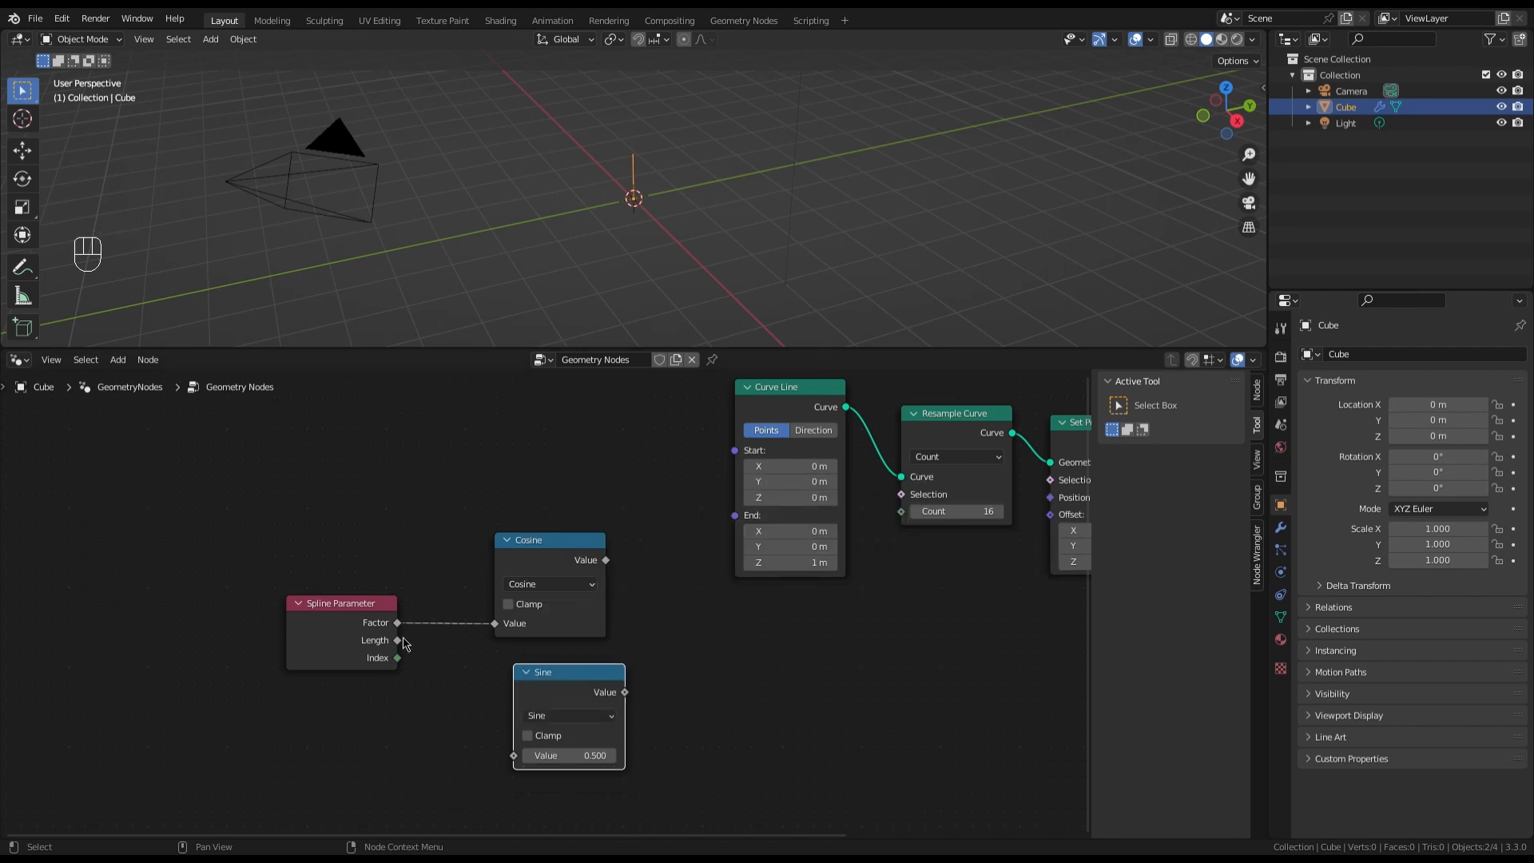
Connect the Spline Parameter's Factor output to the Sine node's Value input and delete the Sine node
left_click_drag(397, 623, 514, 755)
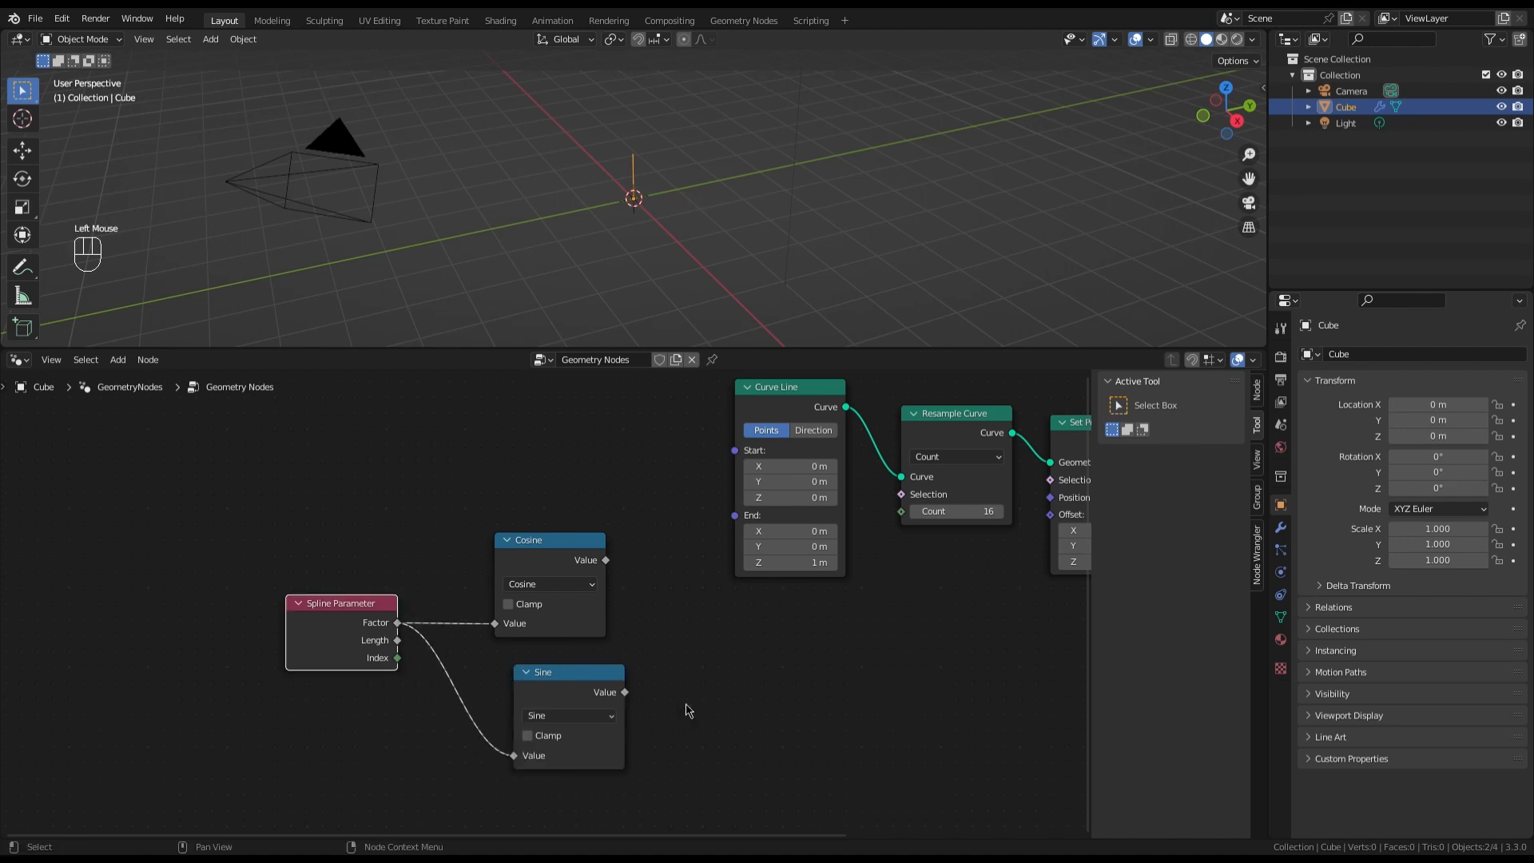
left_click(689, 710)
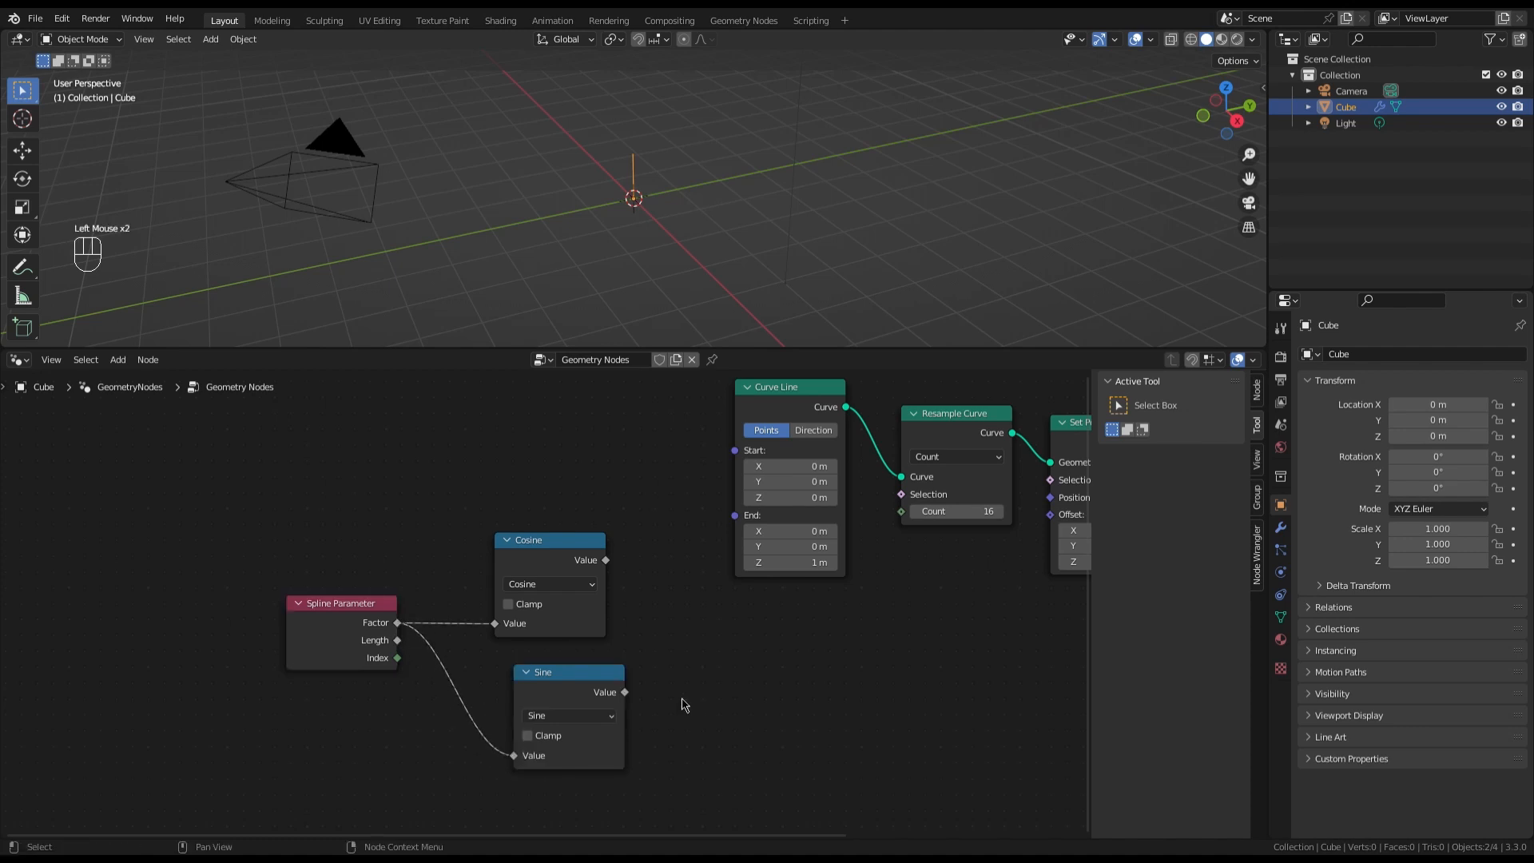
left_click(592, 683)
key("x")
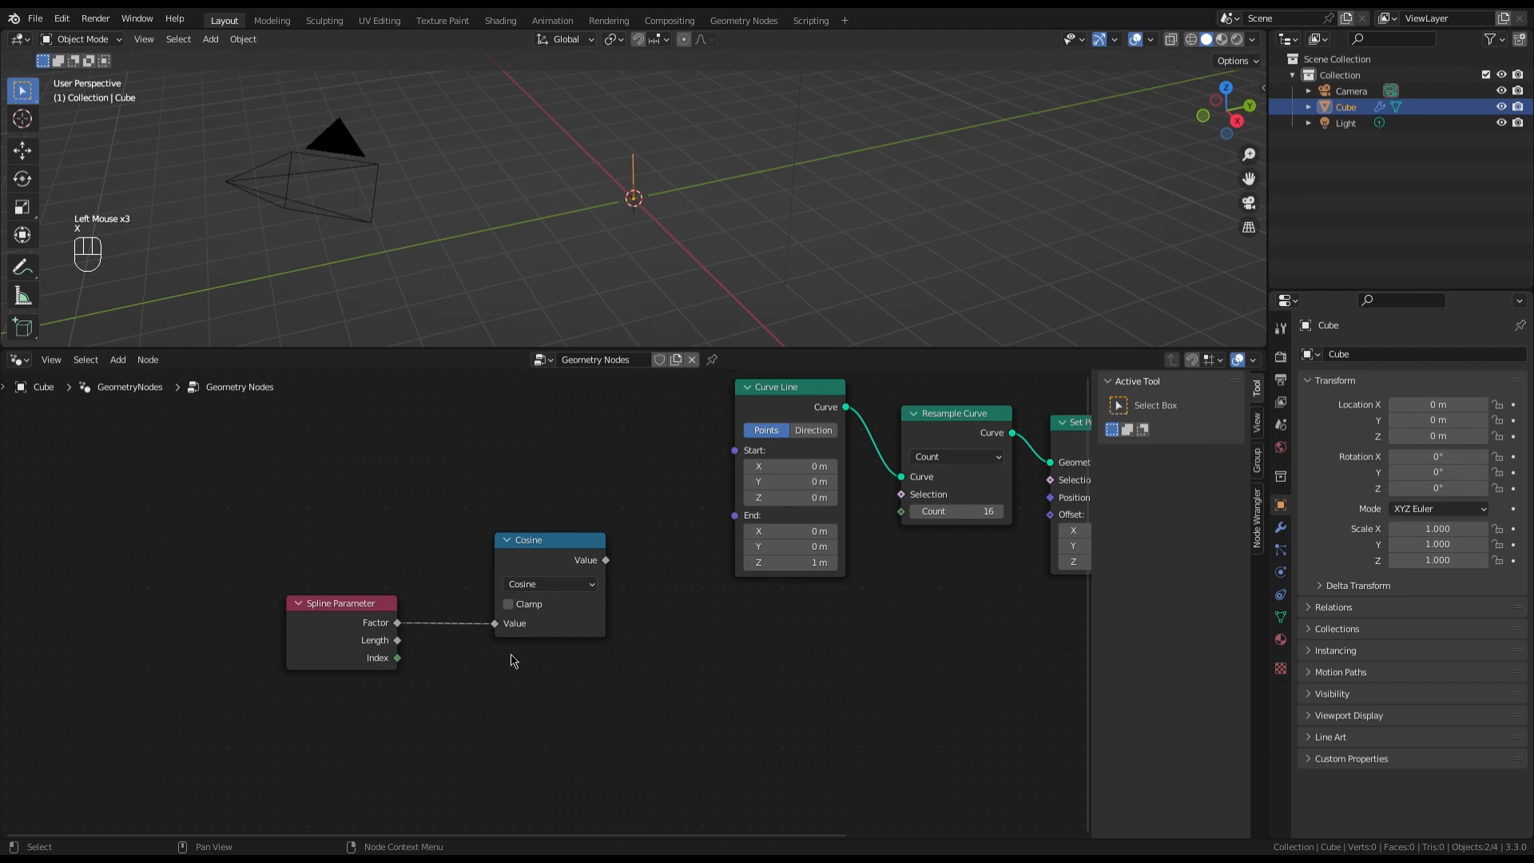
Add a Sine math node fed by the Spline Parameter's Factor output and place it directly below the Cosine node
left_click_drag(397, 622, 547, 707)
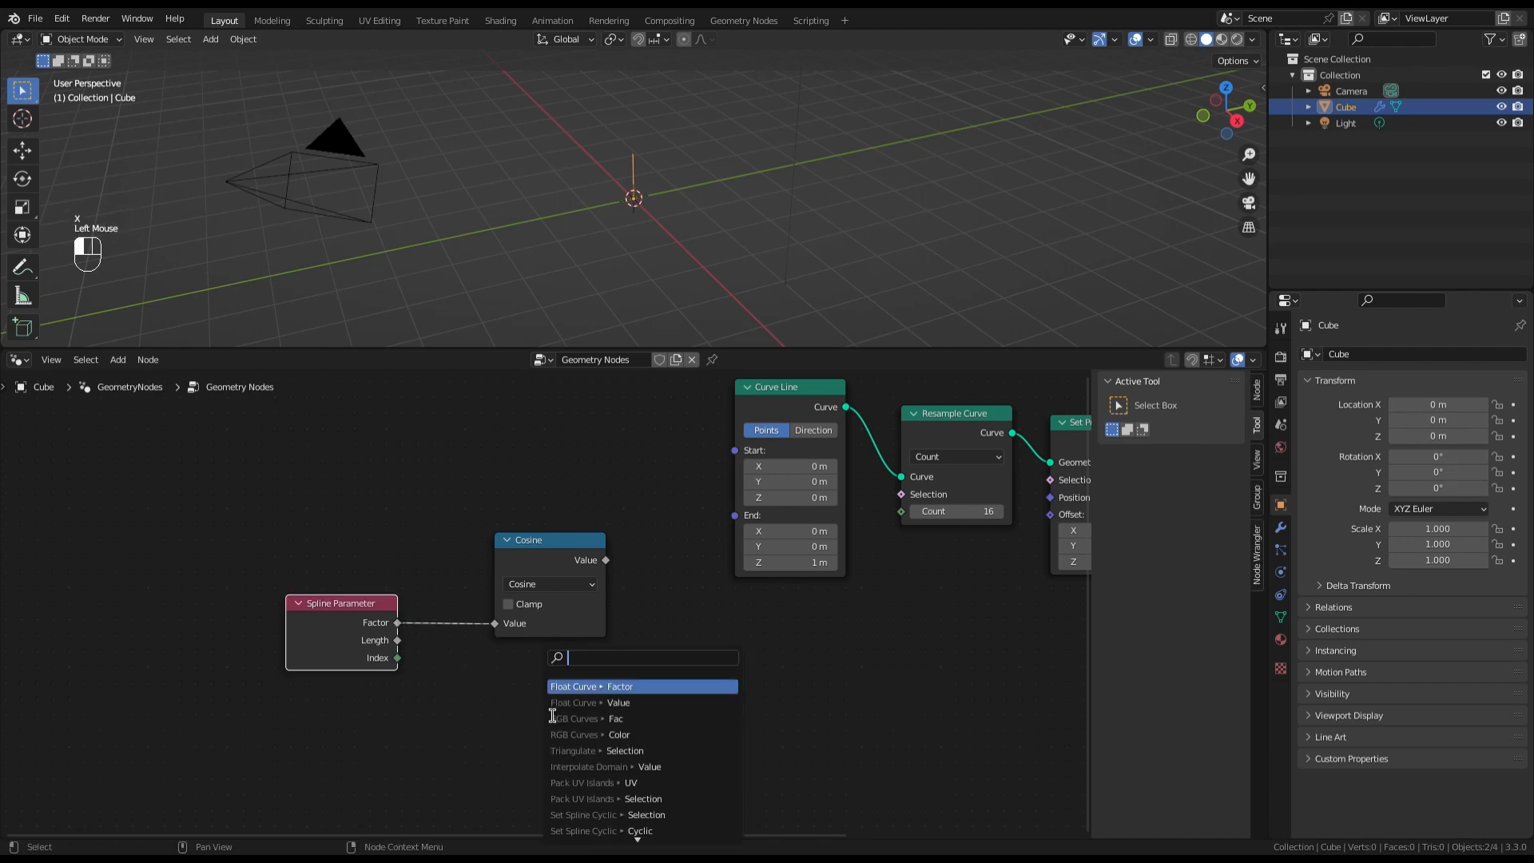
type("sine")
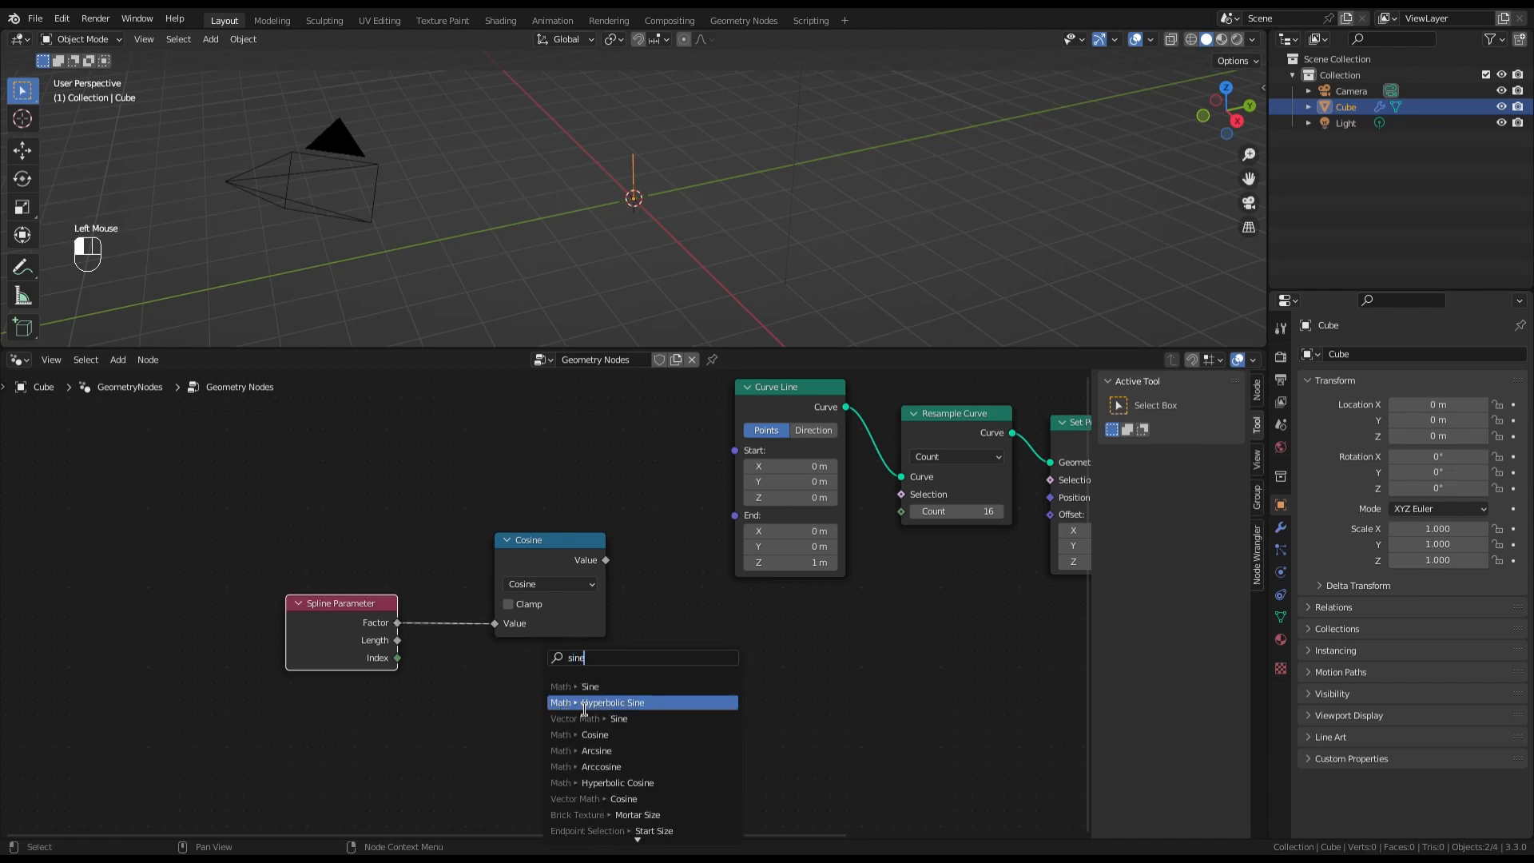
left_click(570, 688)
left_click(527, 661)
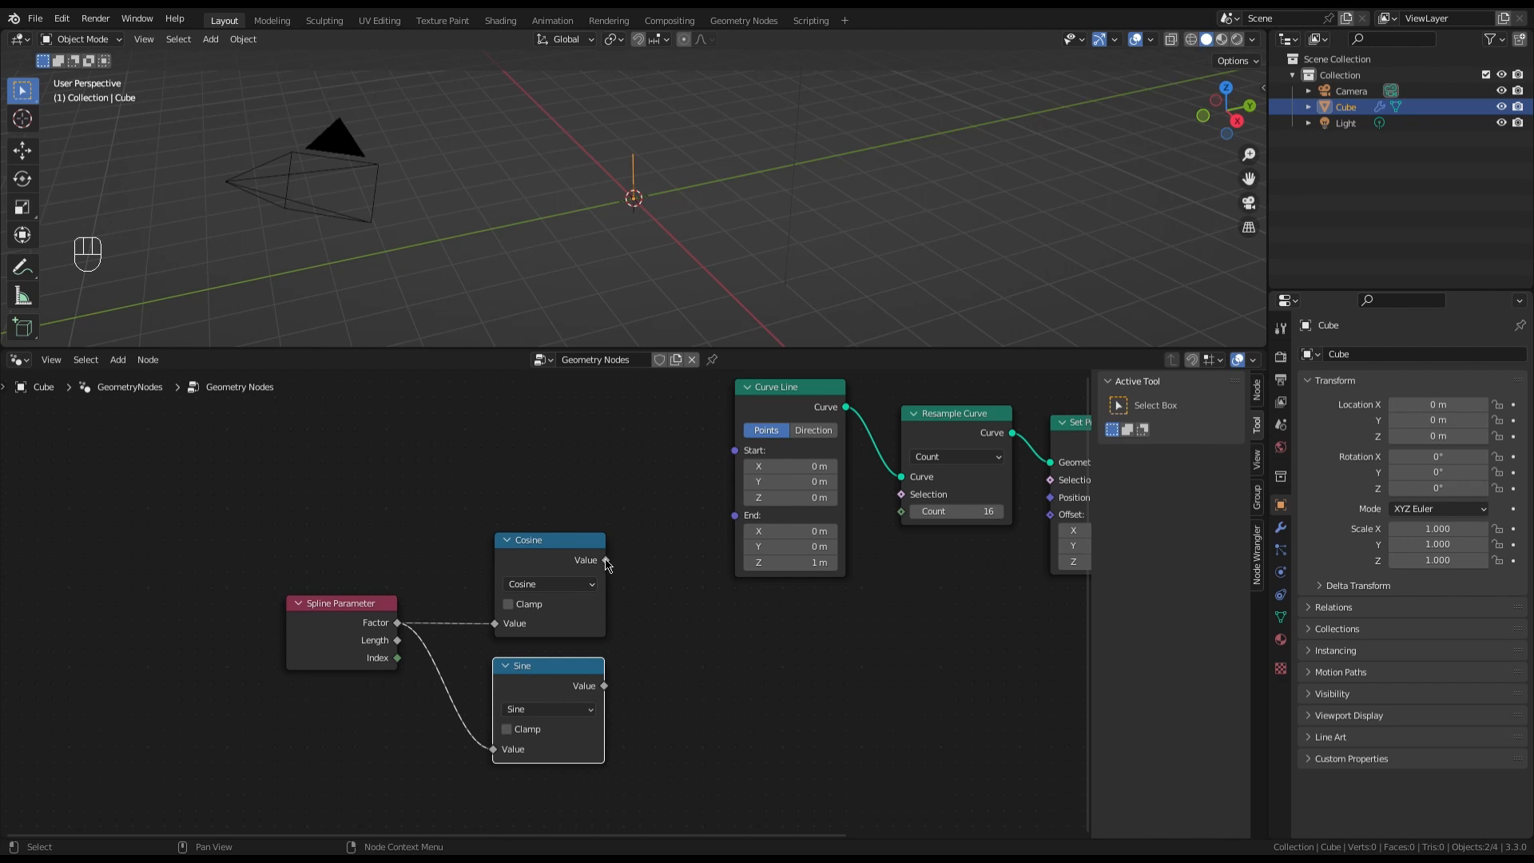
Add a Combine XYZ node taking Cosine as X and Sine as Y, and connect its Vector output to Set Position's Position
left_click_drag(607, 560, 785, 645)
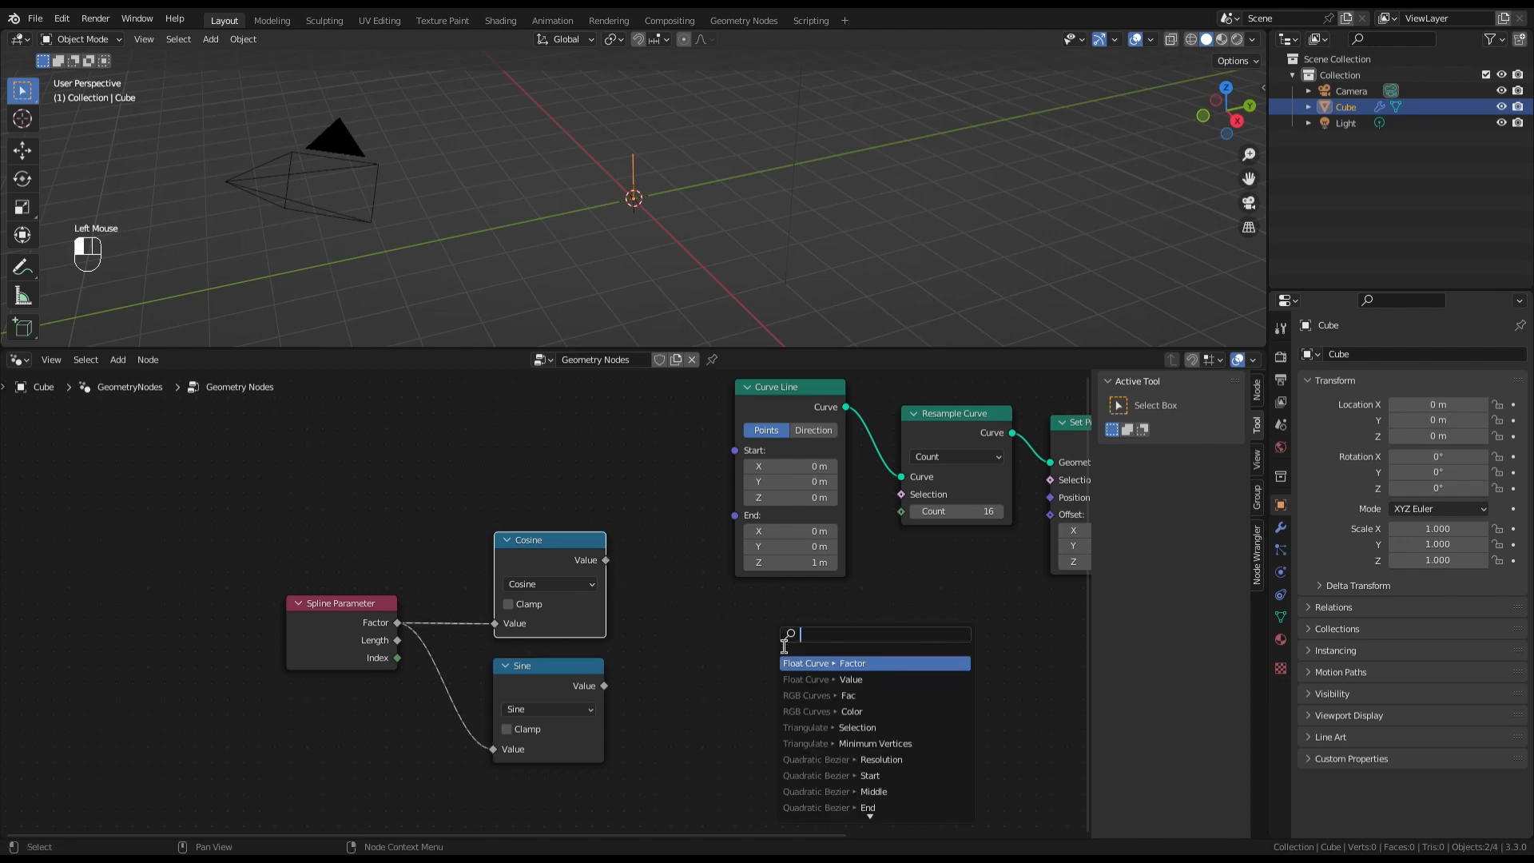
type("xy")
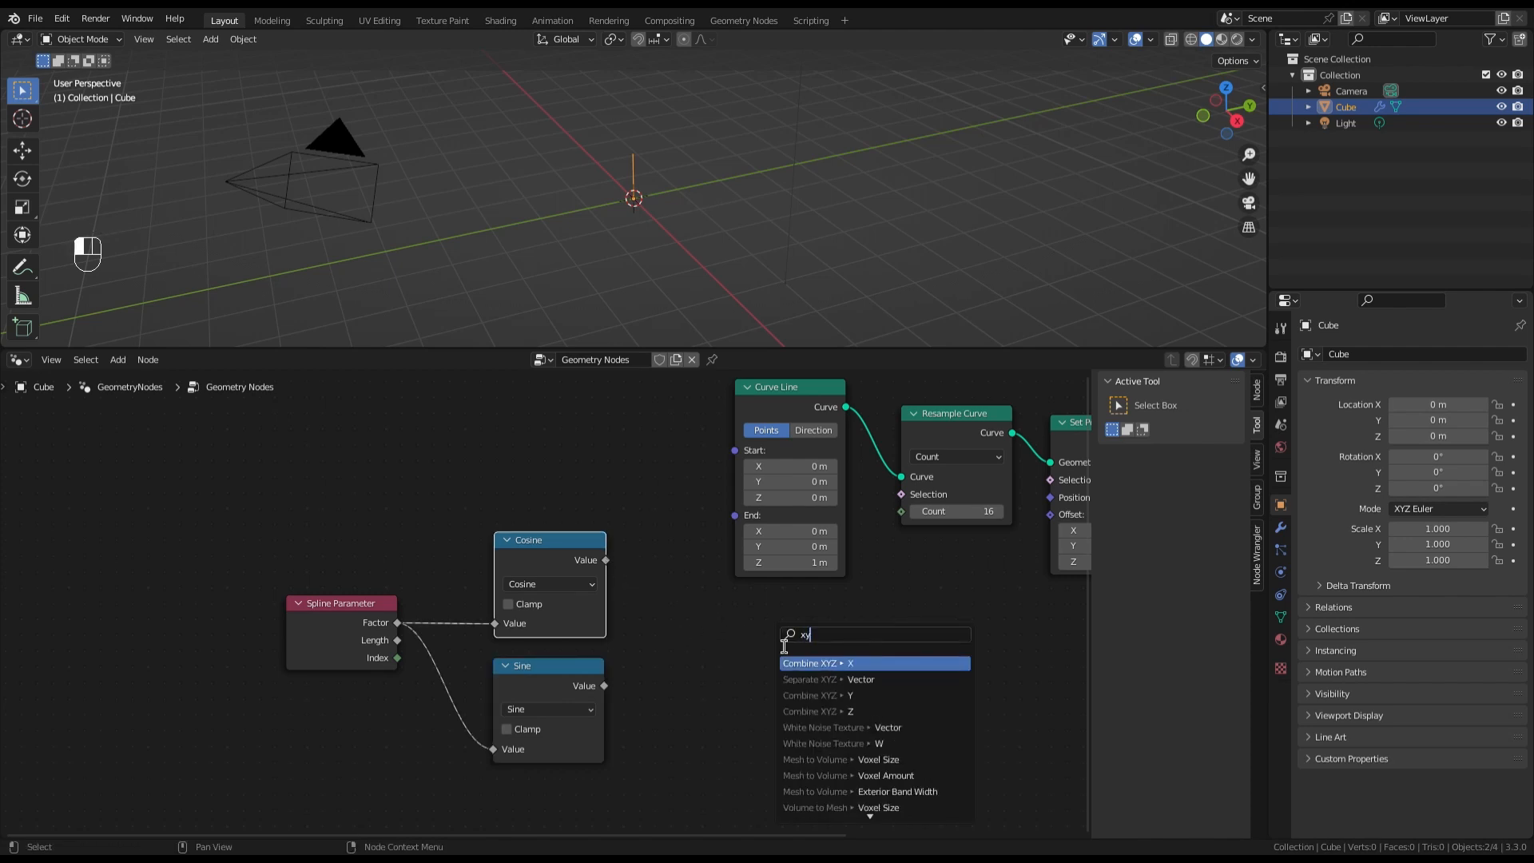
left_click(830, 674)
left_click(795, 675)
left_click_drag(605, 686, 751, 667)
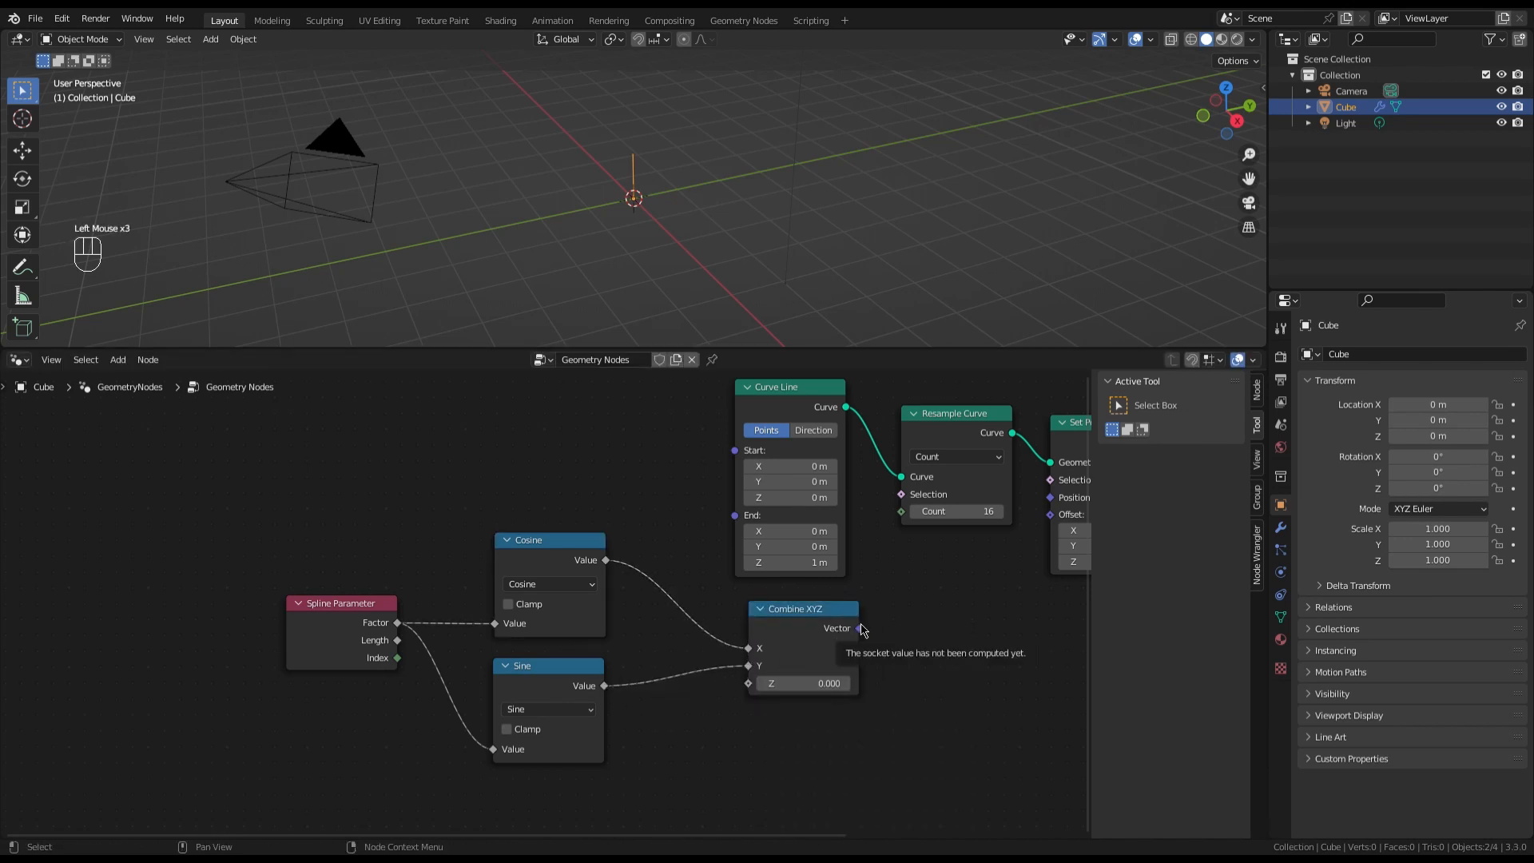
left_click_drag(862, 630, 855, 497)
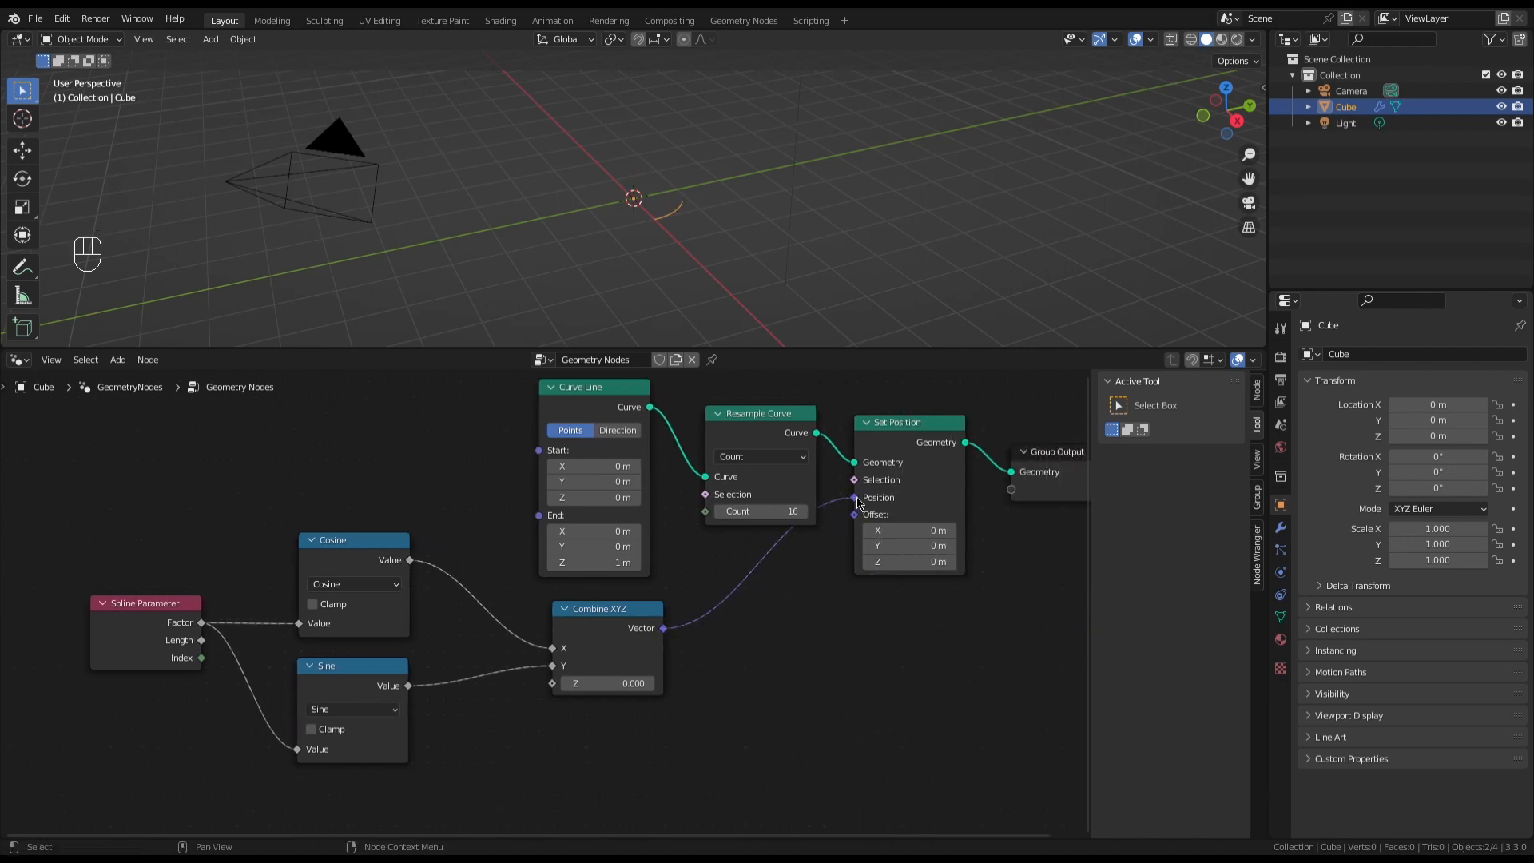
Insert a reroute on both links leaving Spline Parameter's Factor output and cut the link between Factor and the reroute
middle_click_drag(675, 216, 666, 220)
scroll(666, 219, "up", 3)
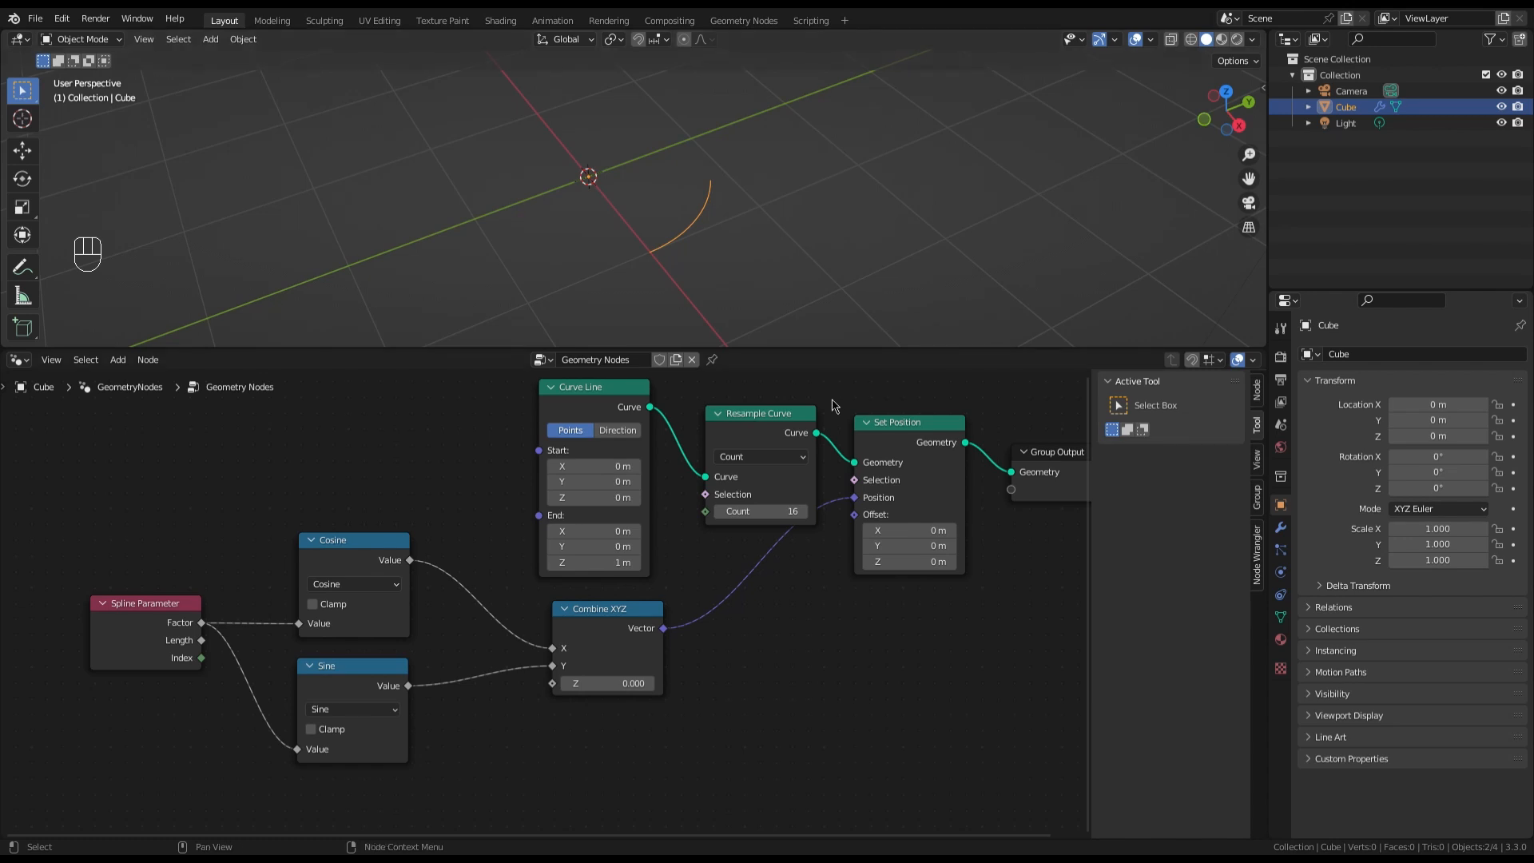
scroll(920, 551, "down", 4)
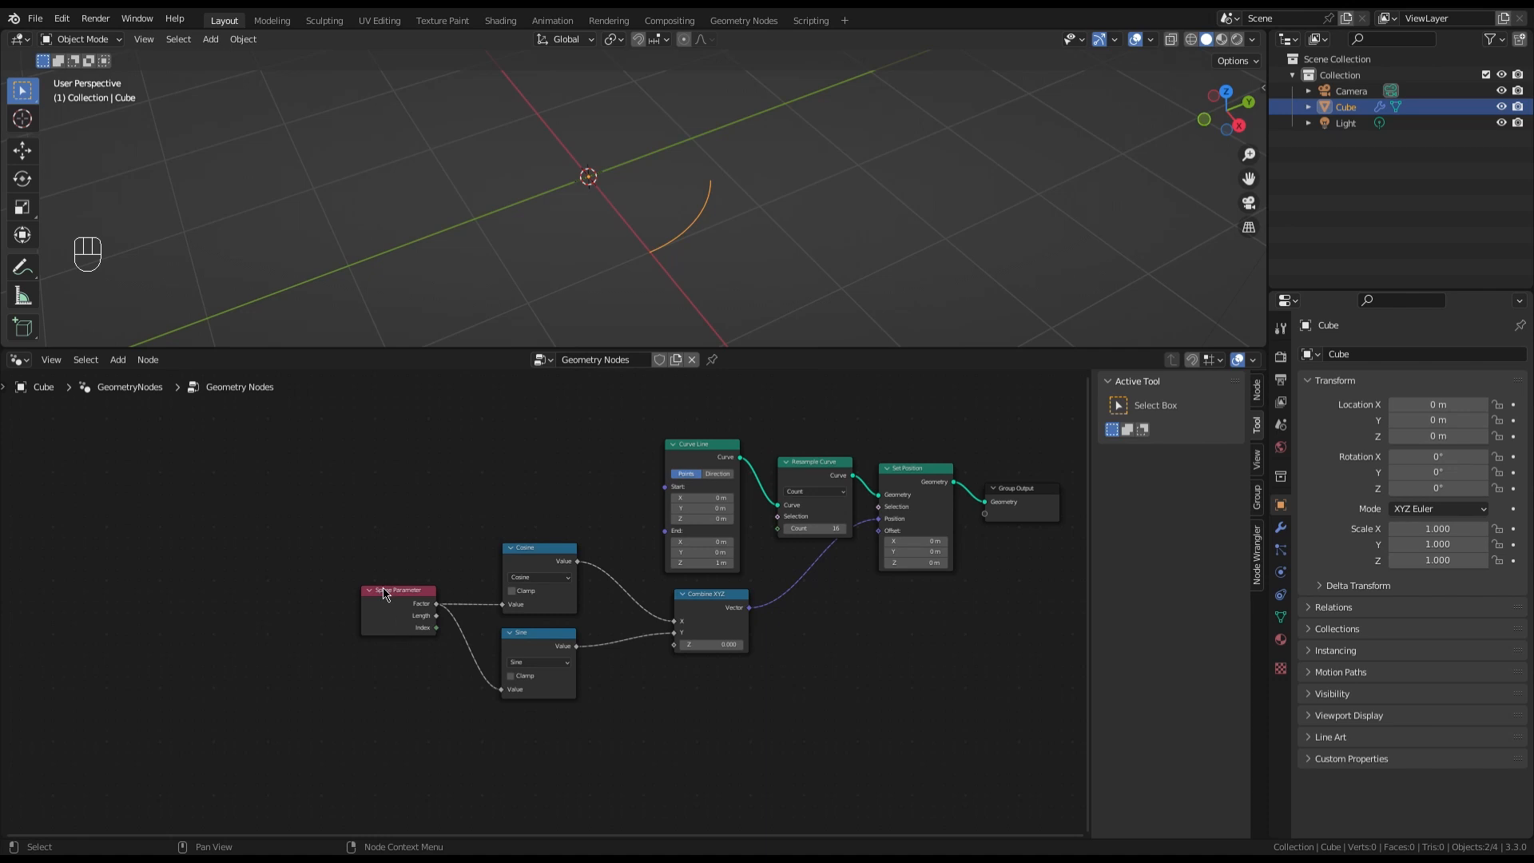
left_click_drag(384, 593, 289, 588)
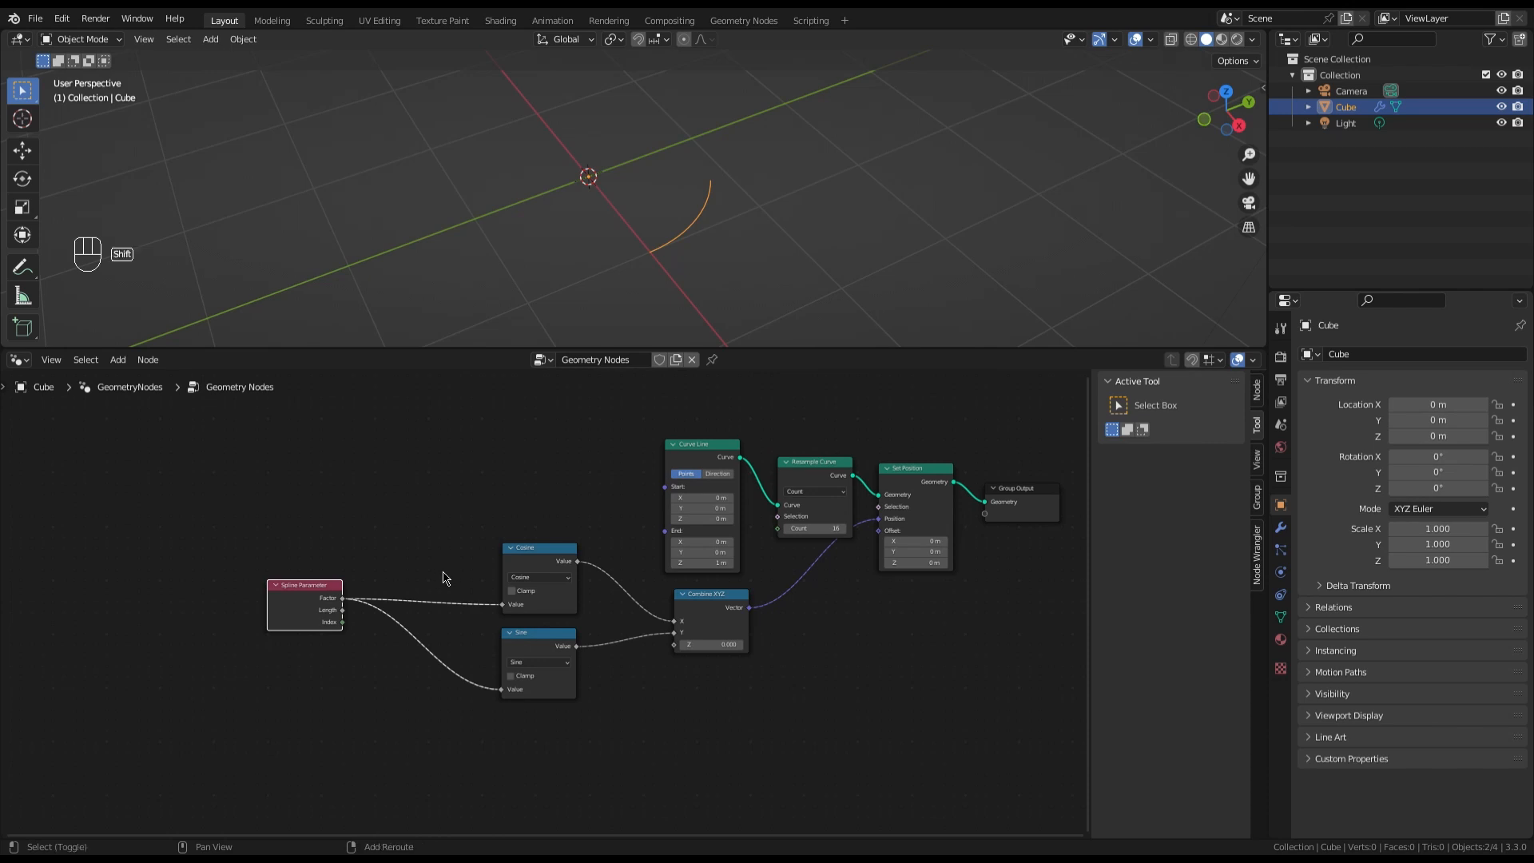
right_click_drag(446, 585, 415, 697, "shift")
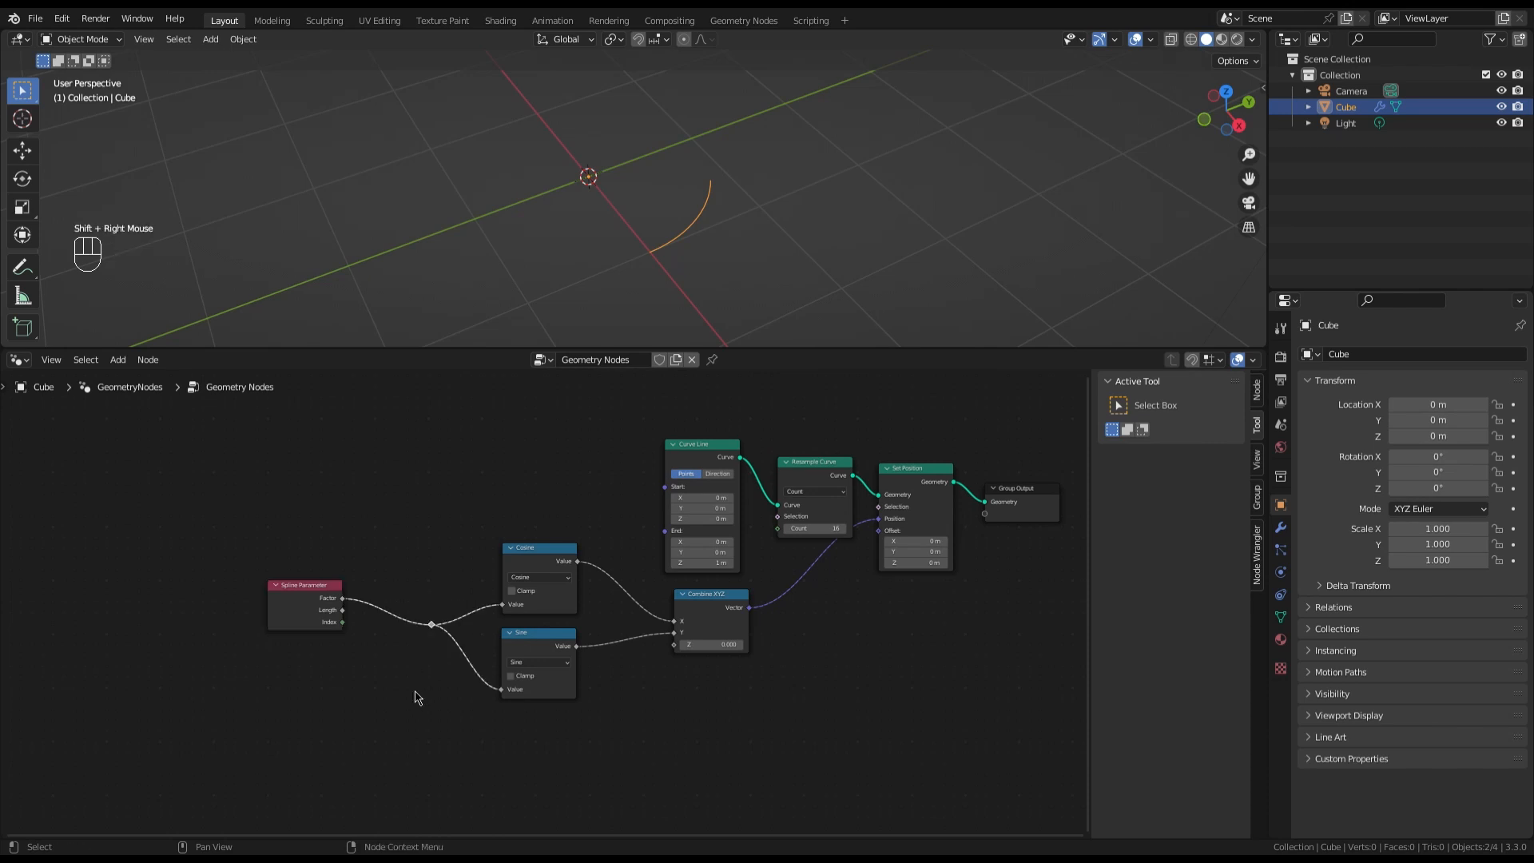
right_click_drag(397, 589, 362, 709, "ctrl")
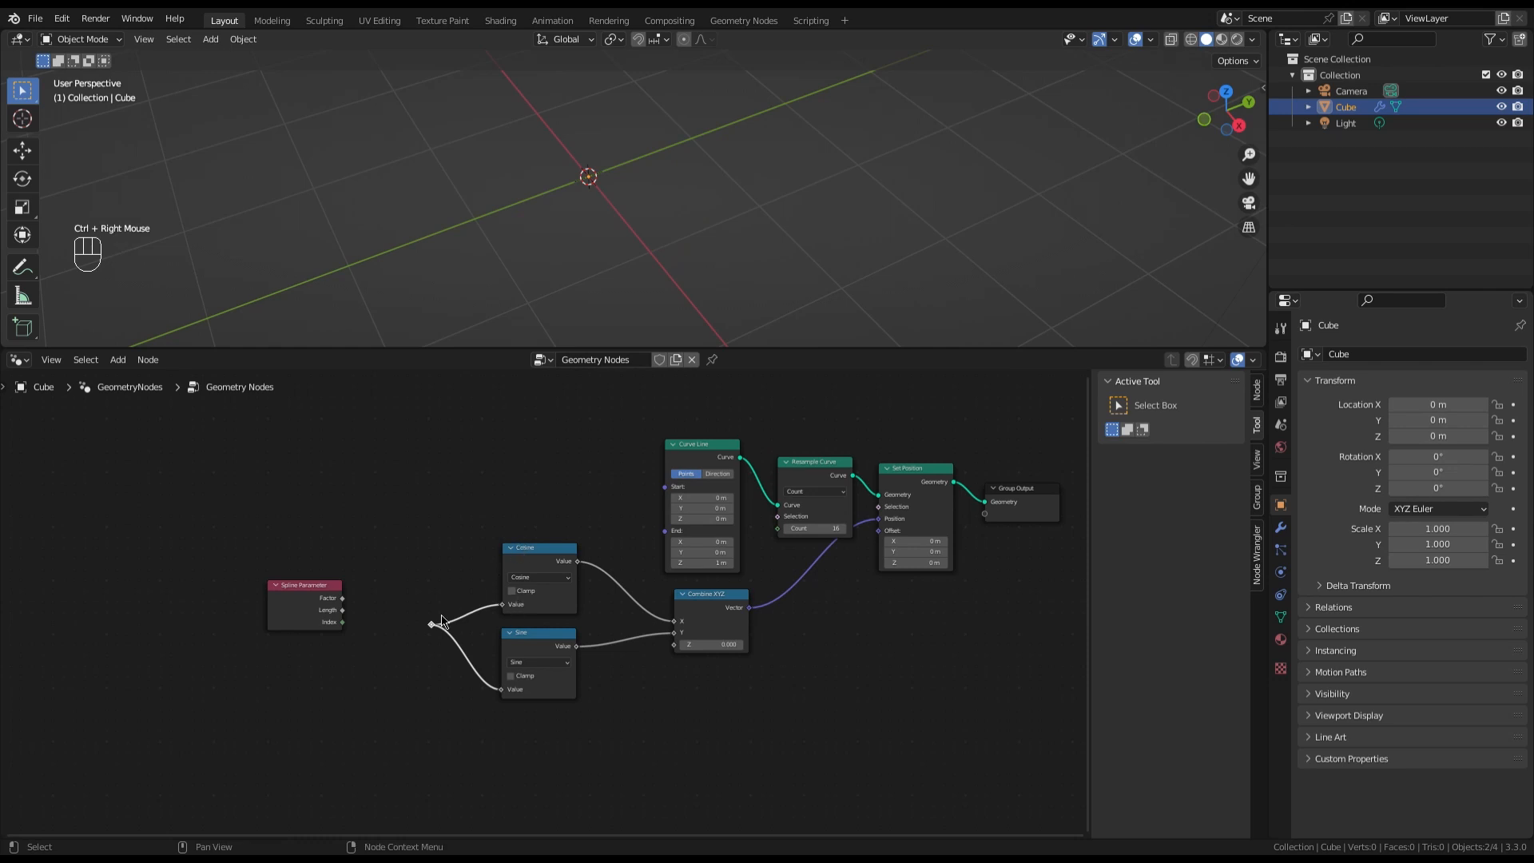
Add a Multiply math node fed by Spline Parameter's Factor output and connect its Value output to the reroute
left_click_drag(291, 581, 350, 587)
scroll(326, 600, "up", 4)
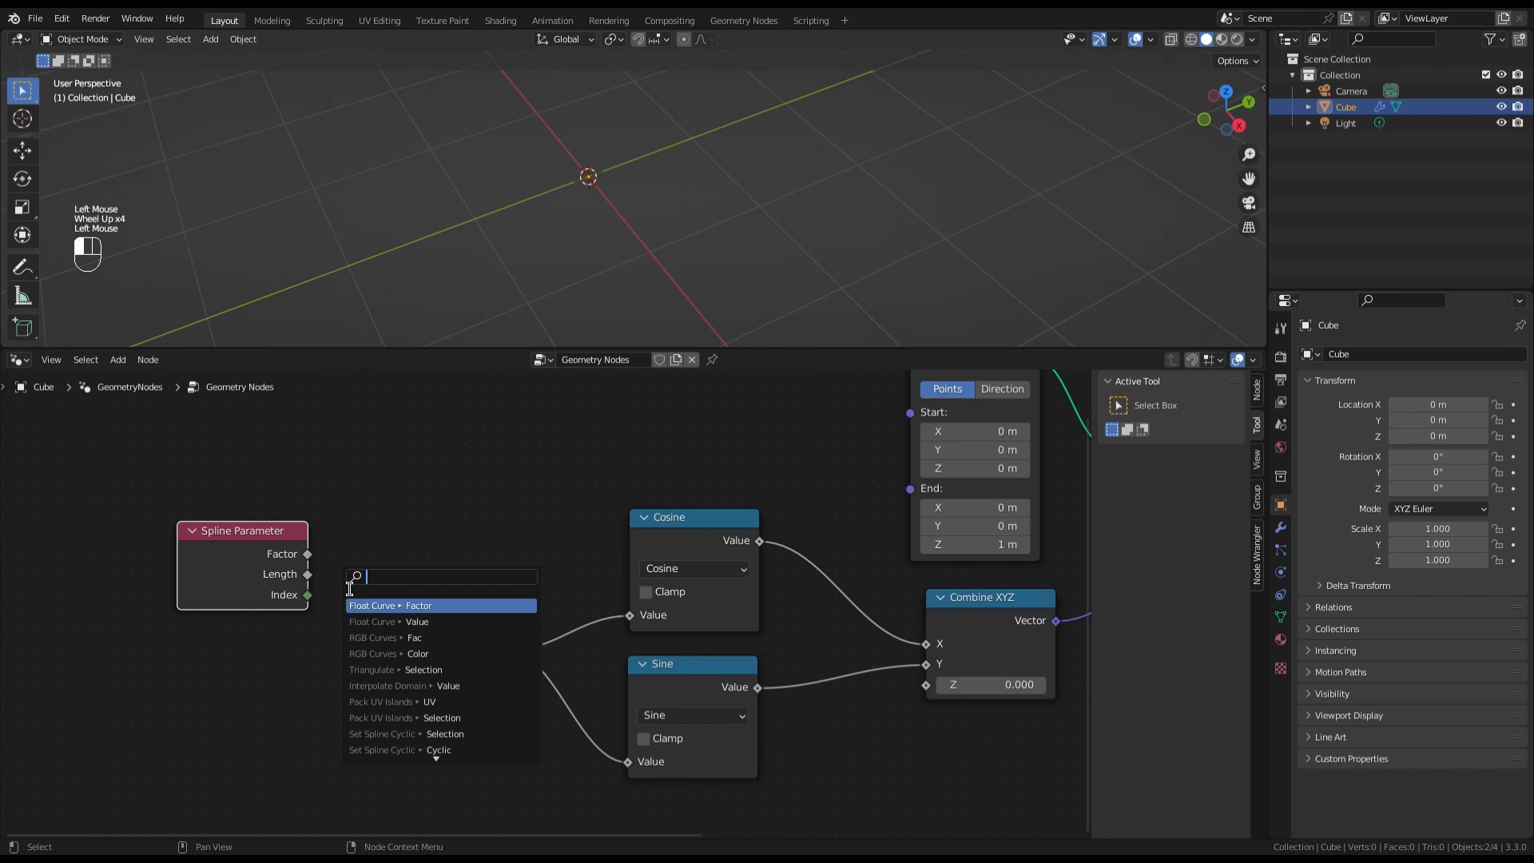
type("multi")
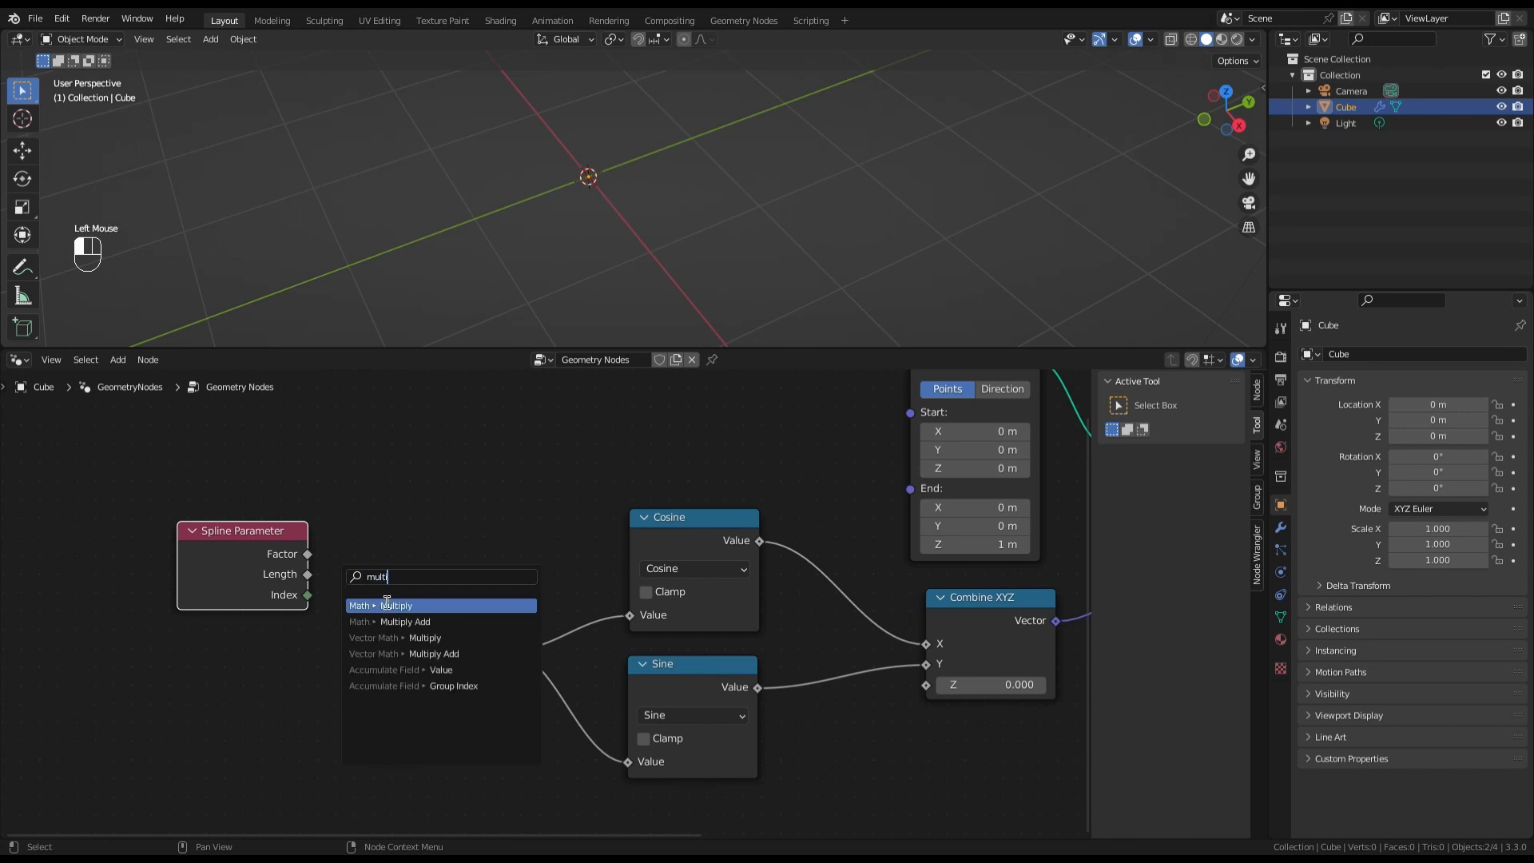
left_click(386, 605)
left_click(388, 612)
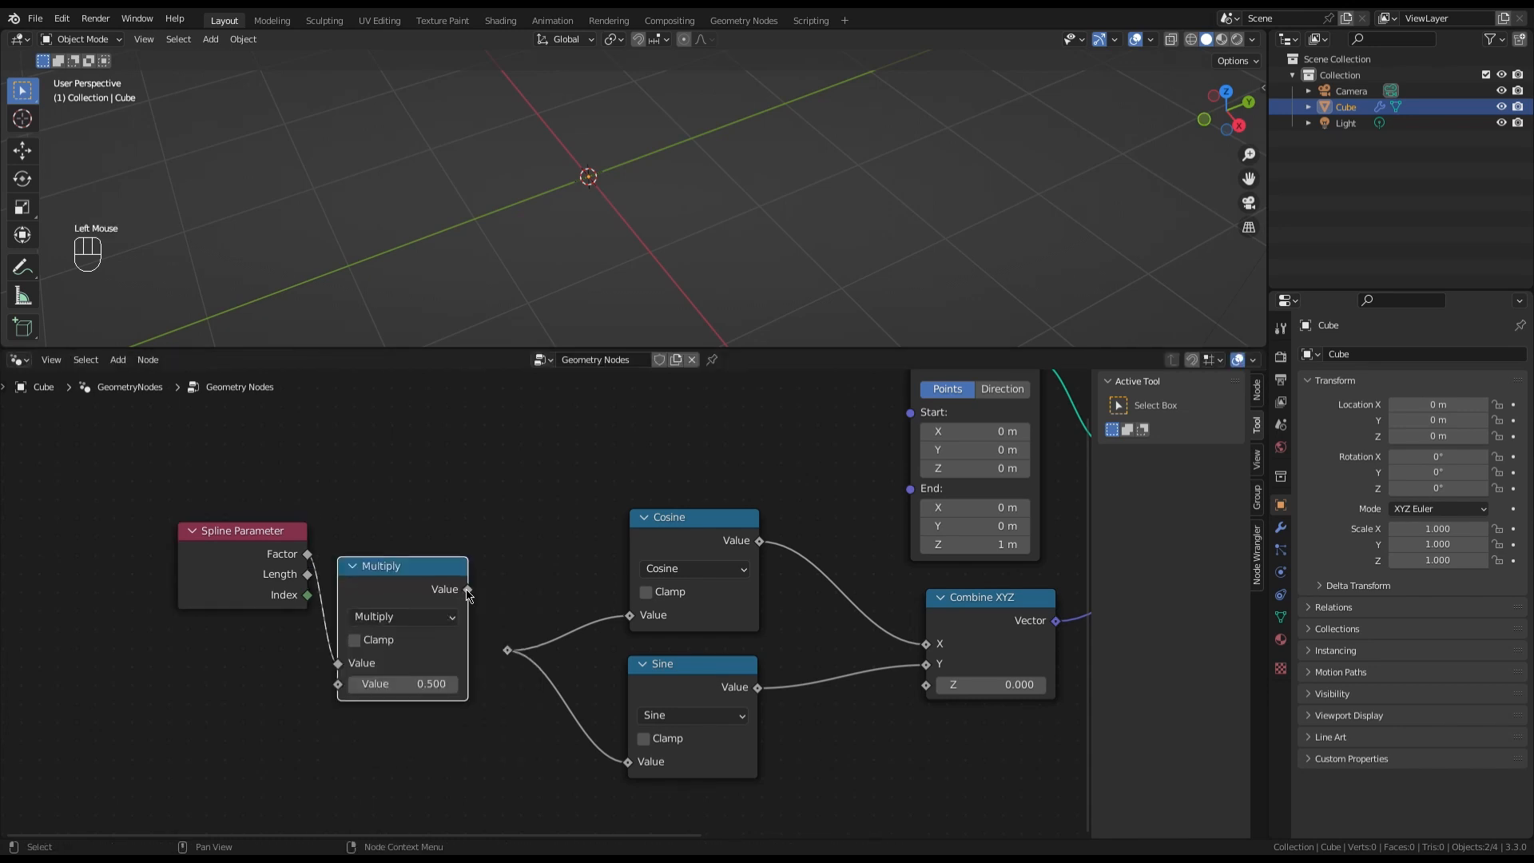
left_click_drag(467, 590, 507, 650)
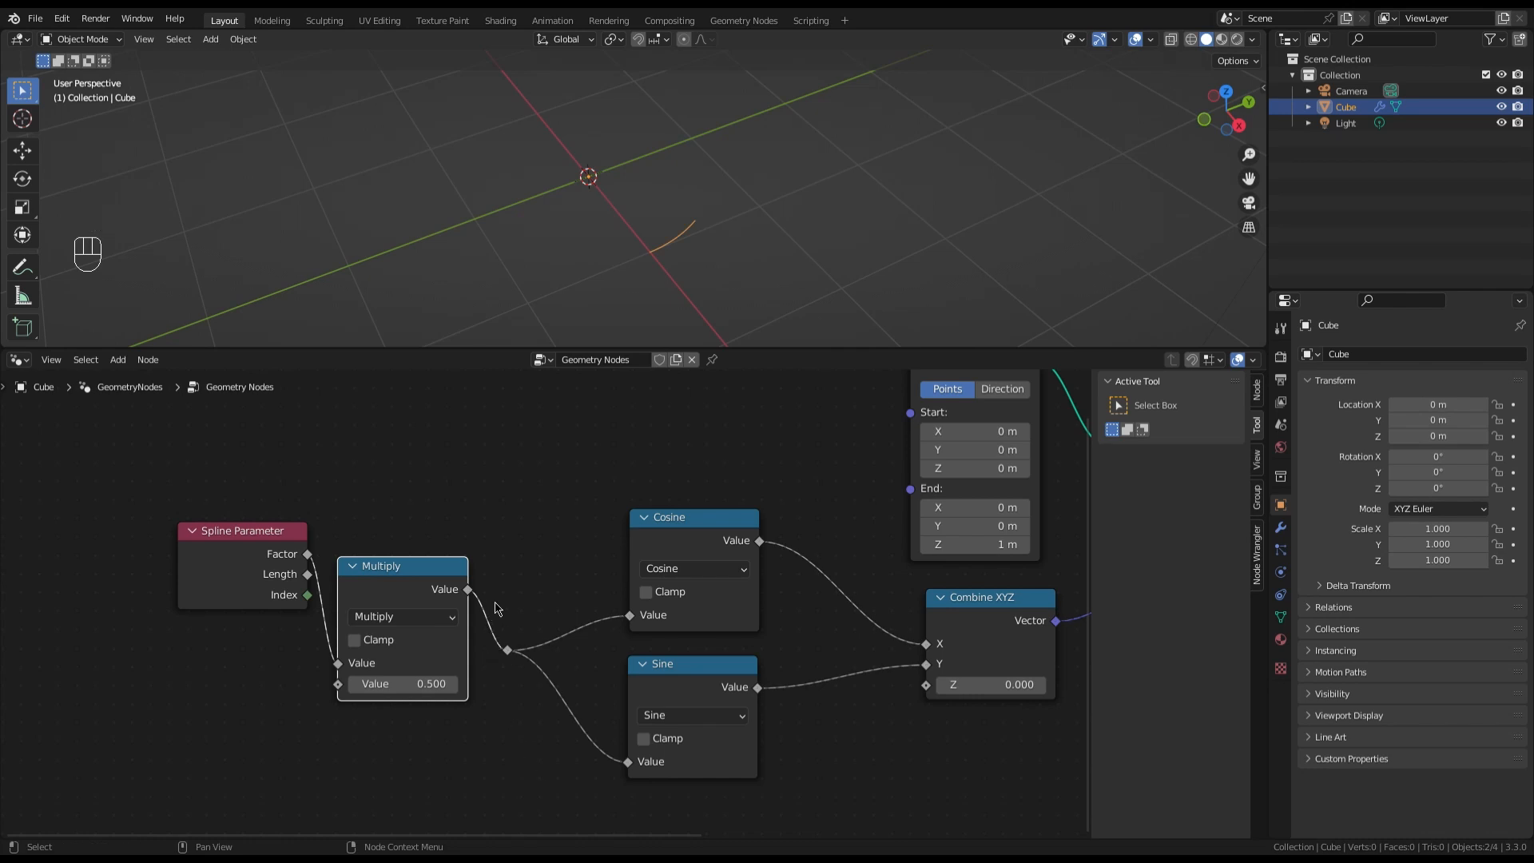
Dissolve the reroute while keeping its links, and set the Multiply node's second value to 1.900
left_click_drag(502, 601, 523, 709)
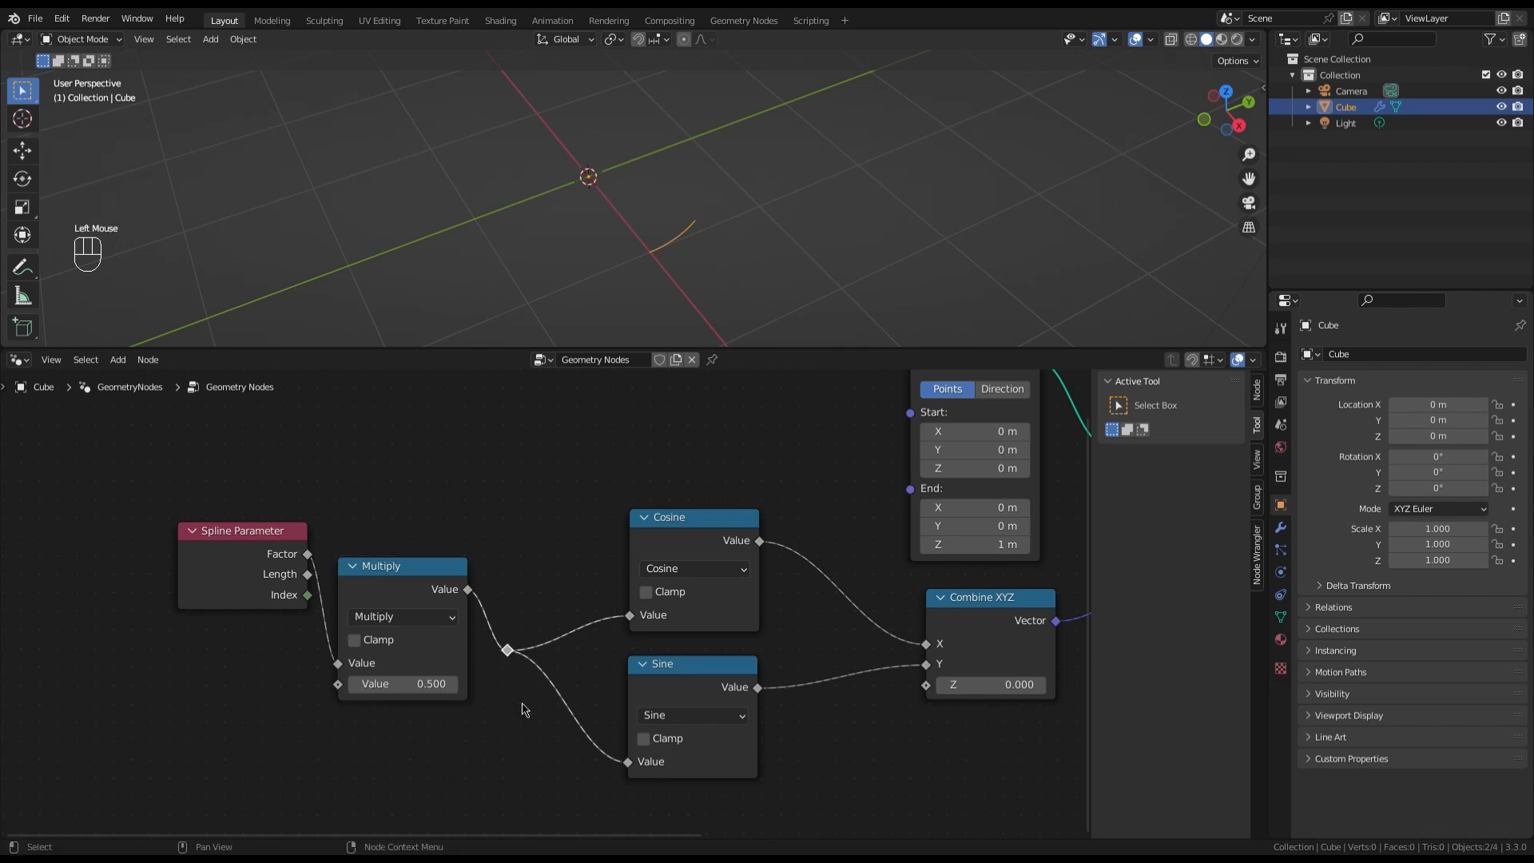
key("ctrl+x")
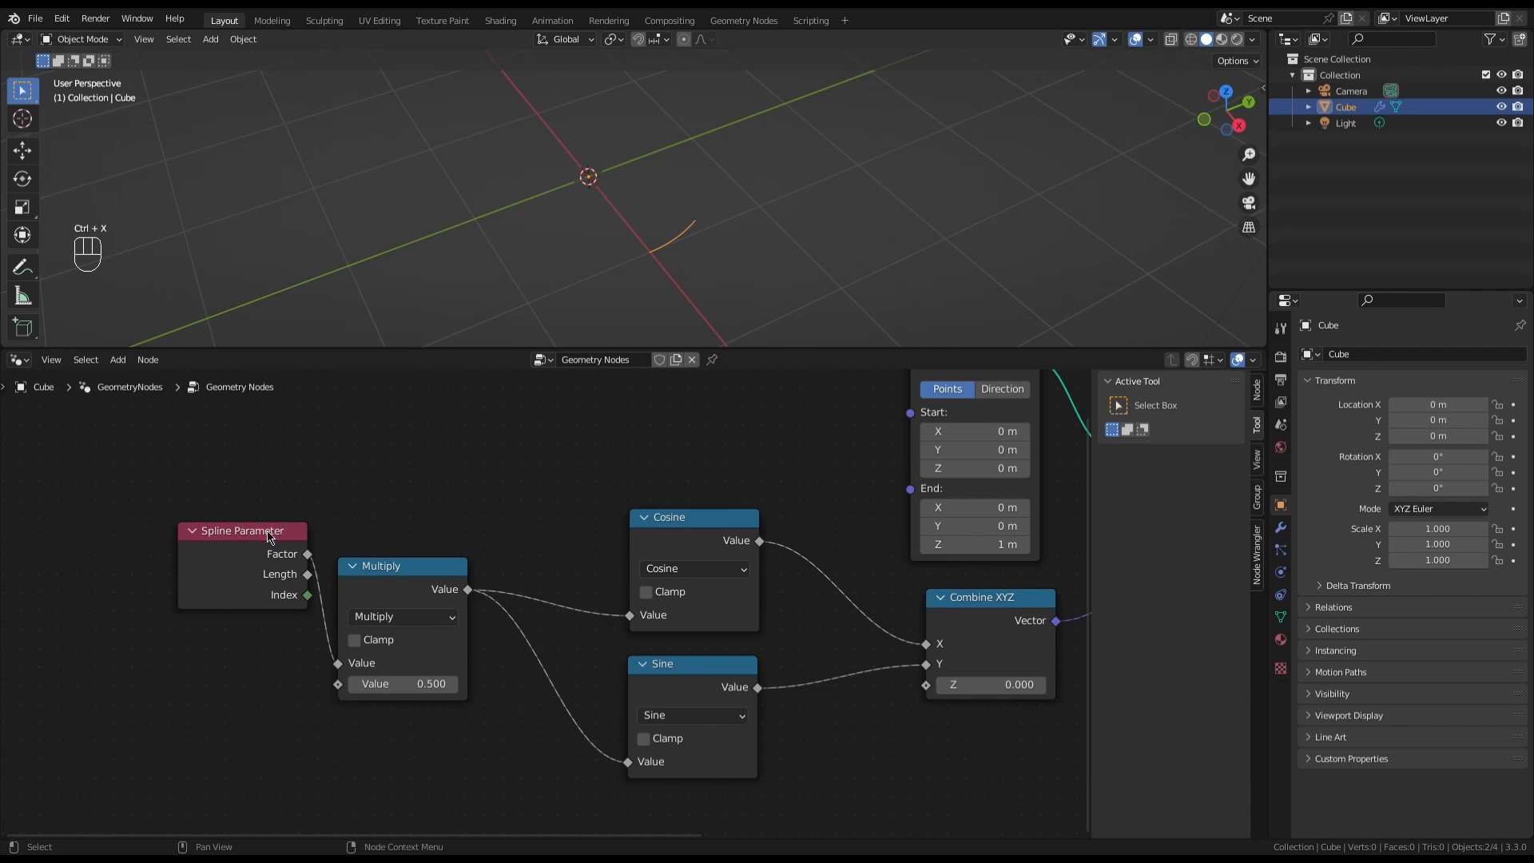
left_click_drag(268, 537, 263, 533)
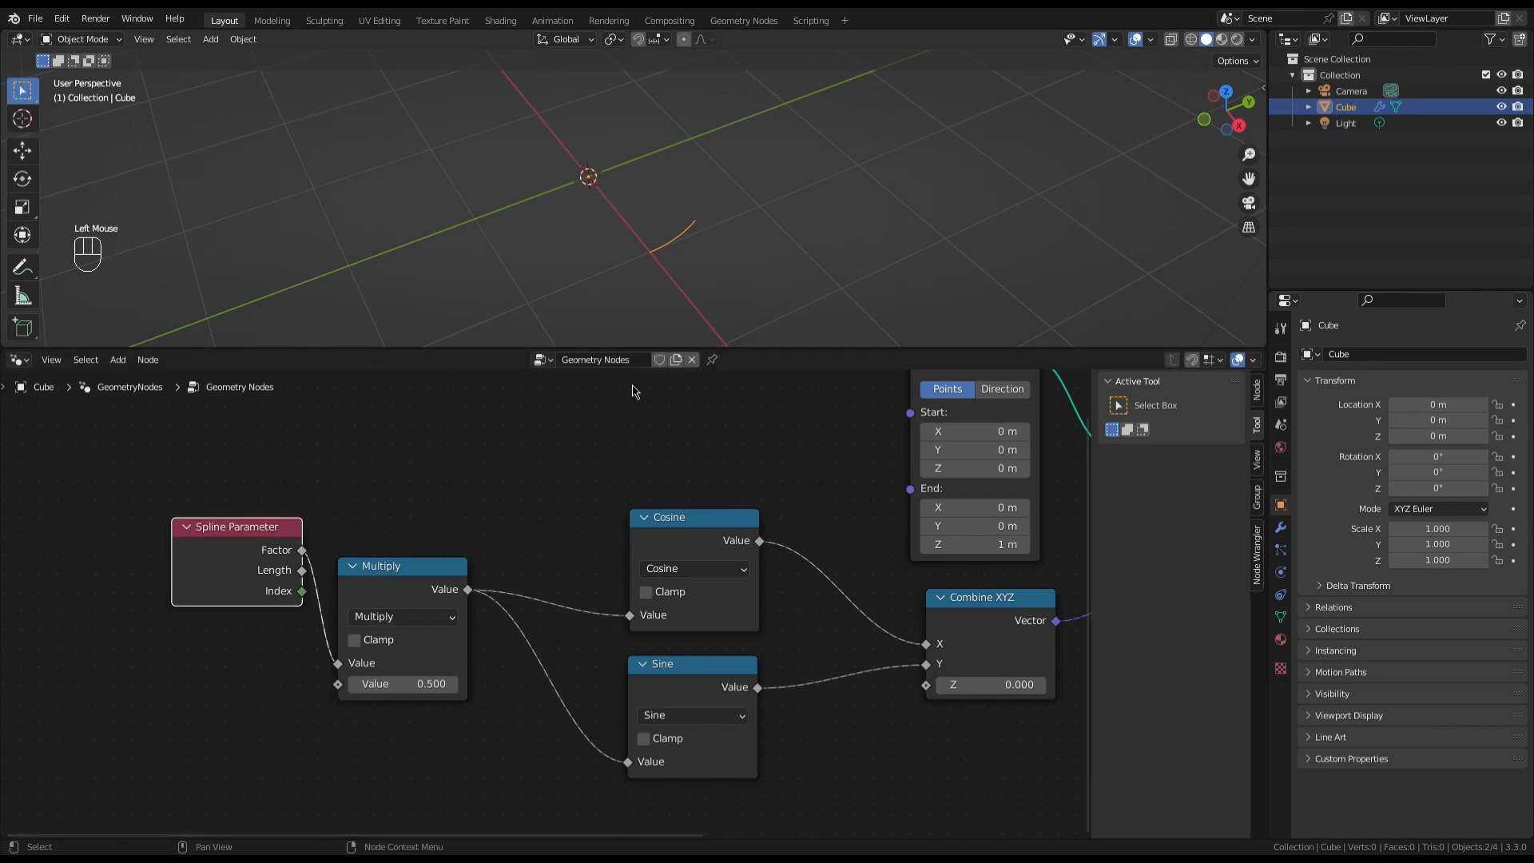
left_click(403, 686)
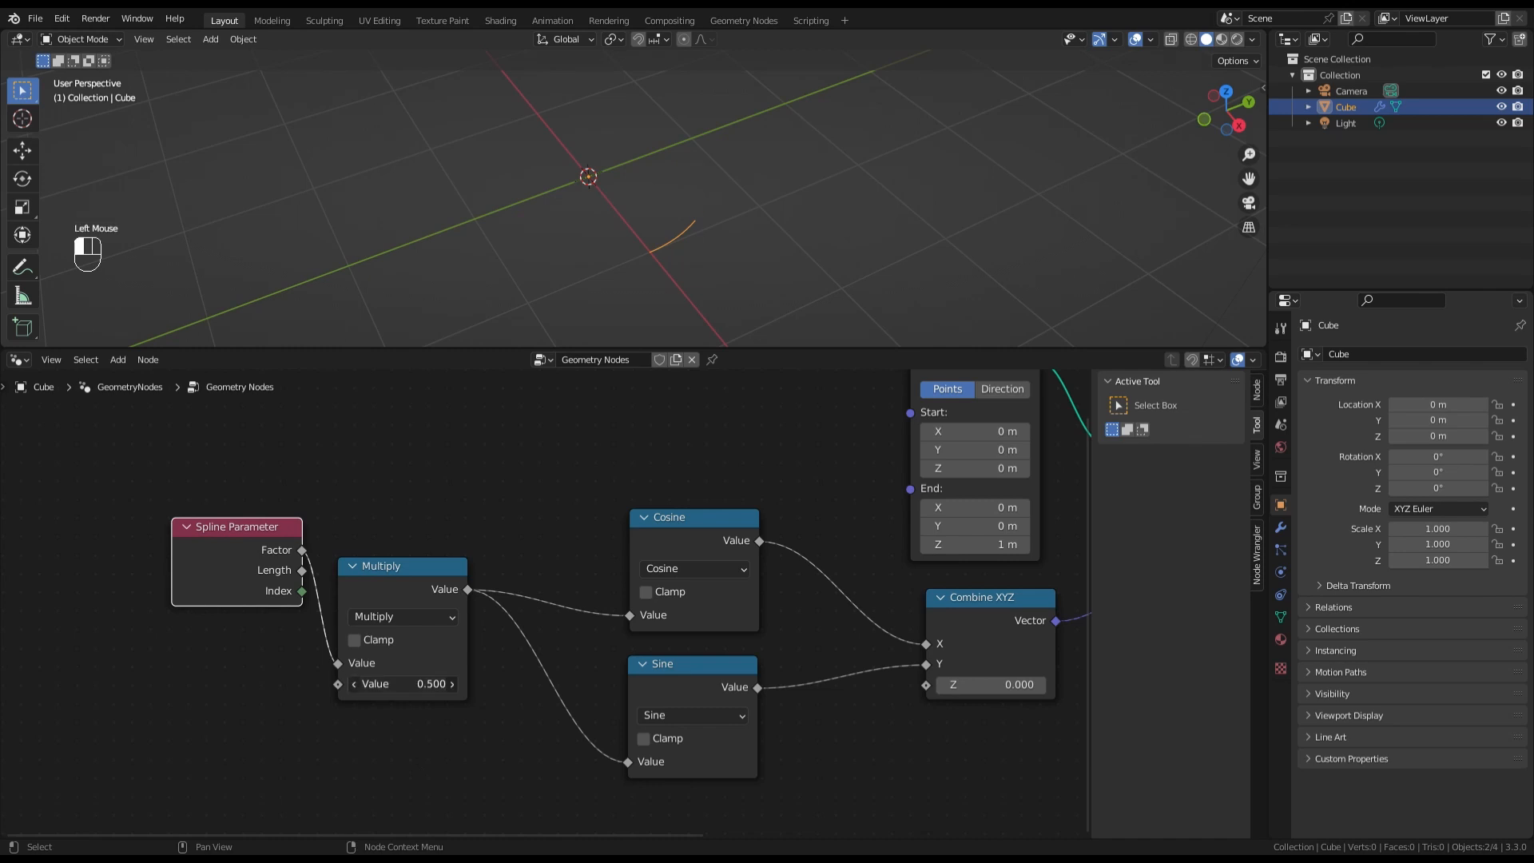
mouse_move(403, 684)
left_mouse_down()
mouse_move(489, 684)
mouse_move(415, 684)
left_mouse_up()
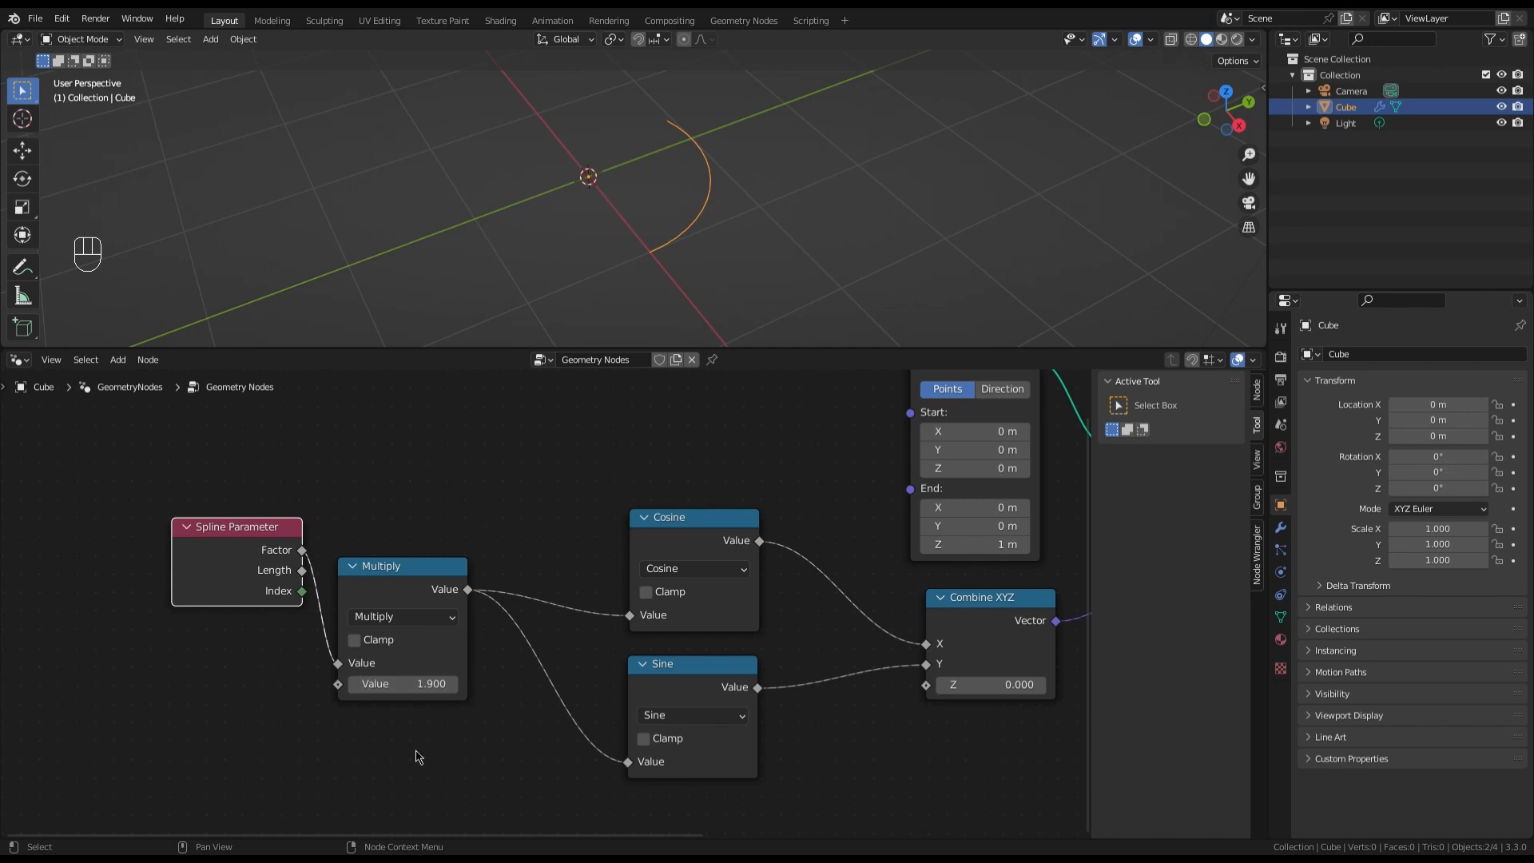
Add a Value node connected to the Multiply node's second Value input and place it below Spline Parameter
left_click(338, 689)
left_click_drag(337, 688, 240, 689)
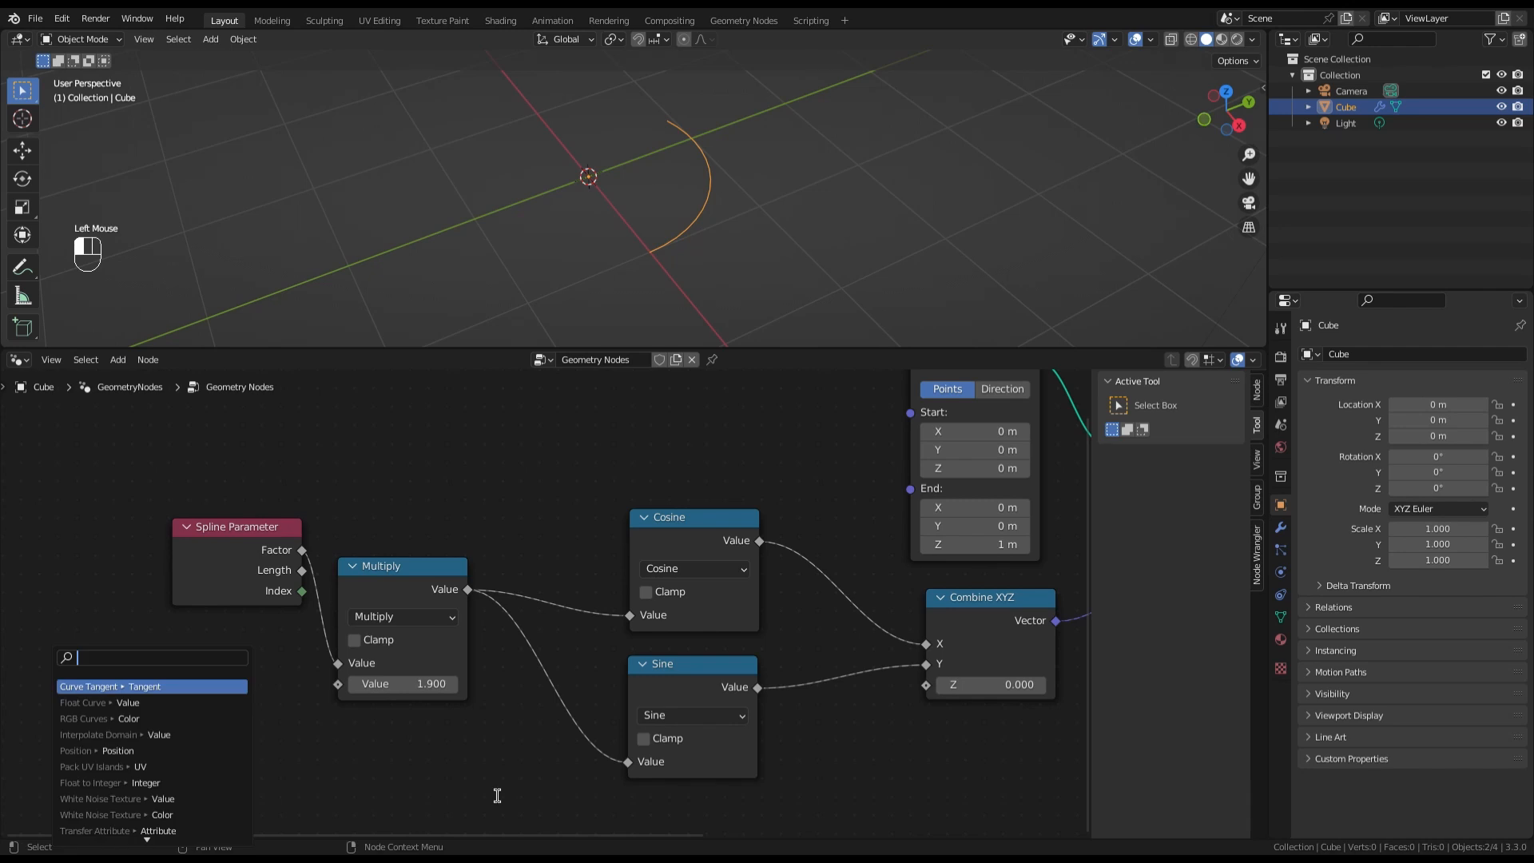
type("value")
key("Return")
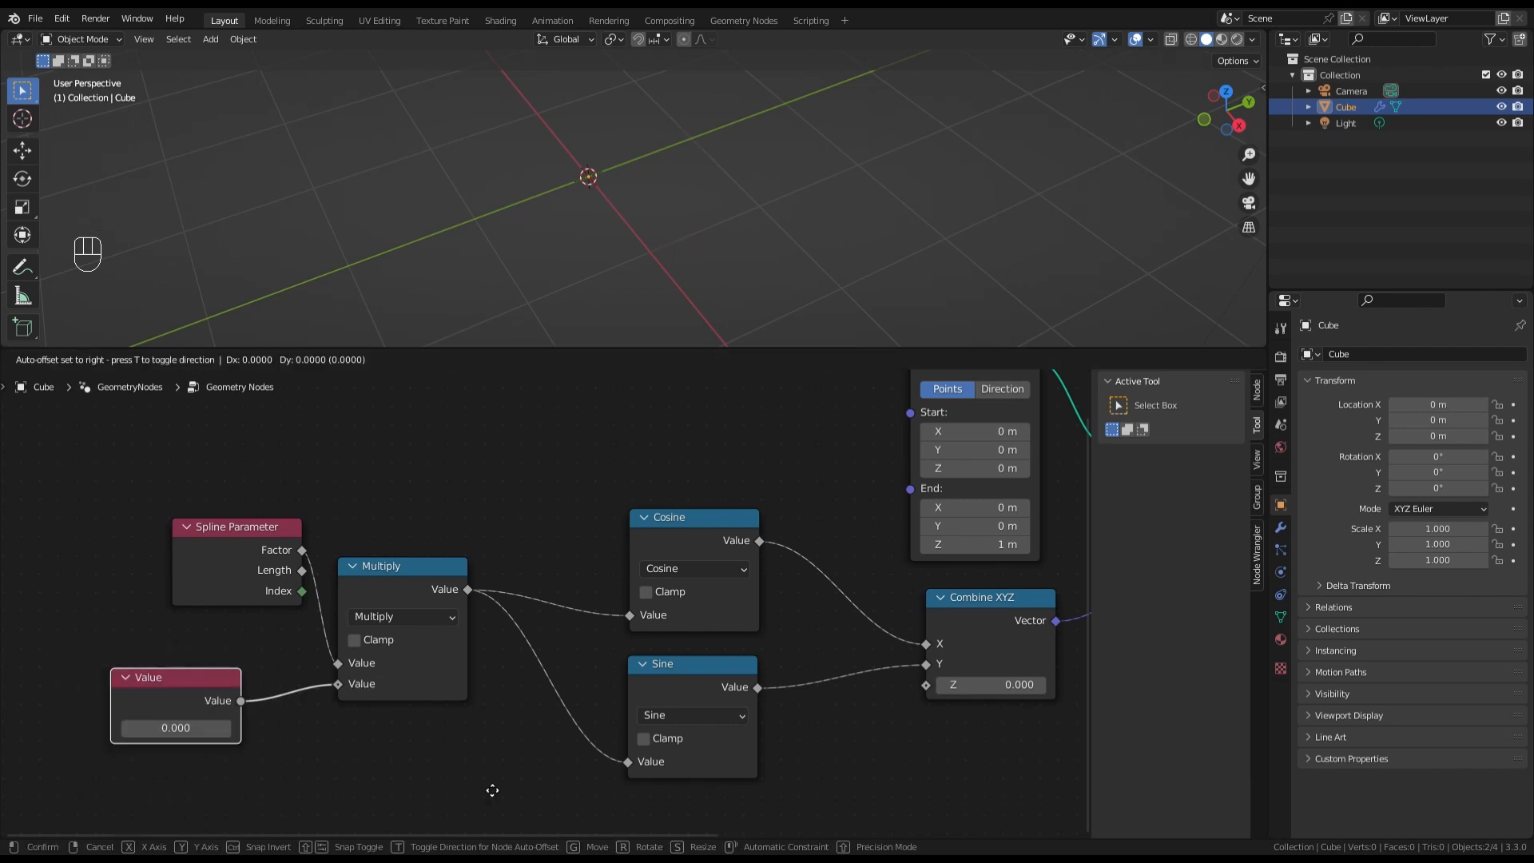
scroll(493, 791, "up", 1)
left_click(491, 788)
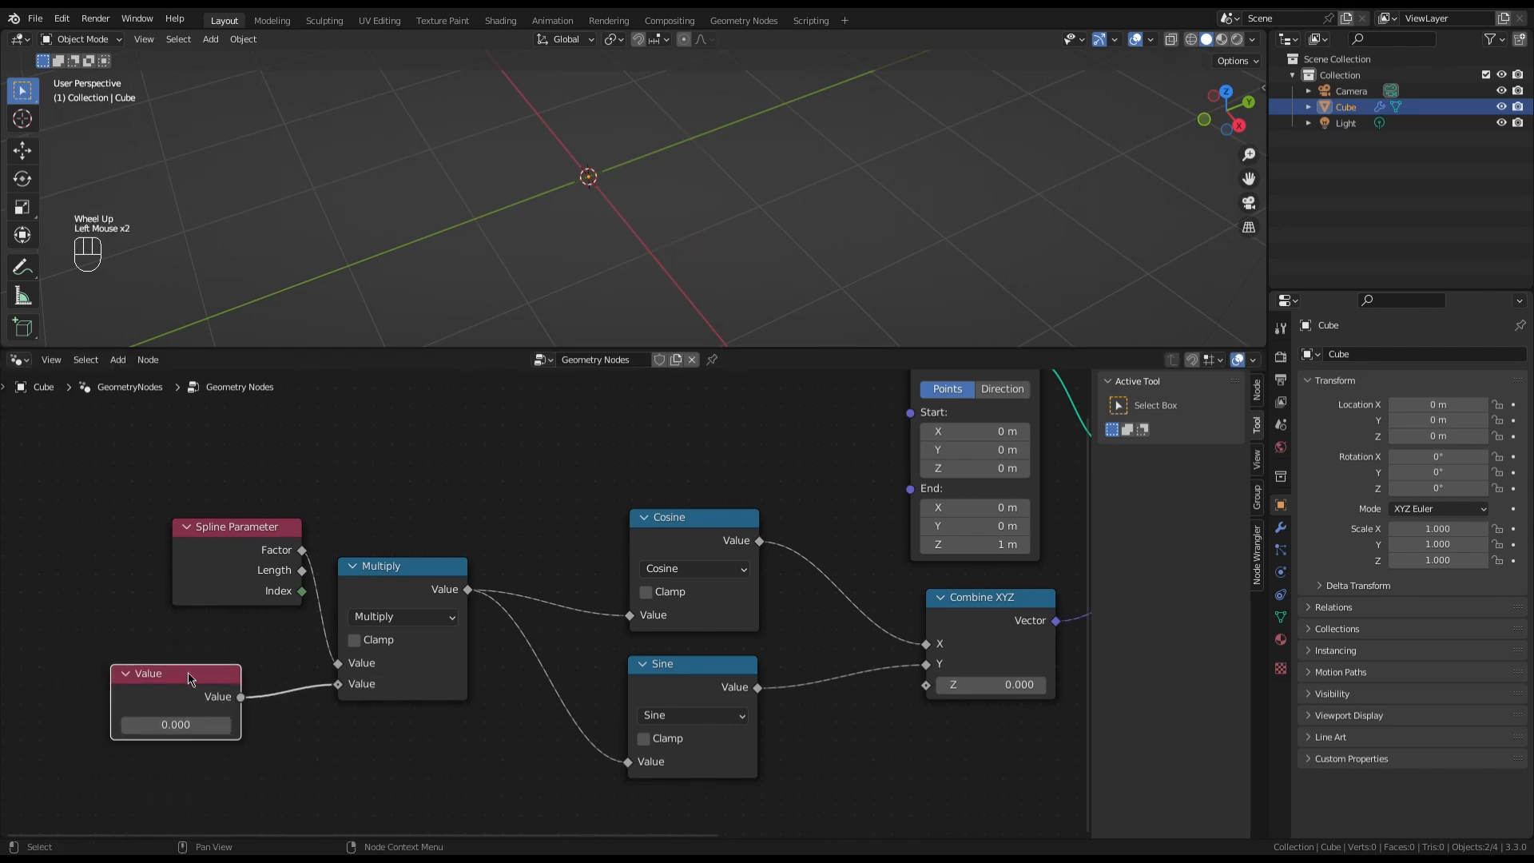
Label the Value node "Cap Bending" and set its value to 1
key("F2")
type("Ca")
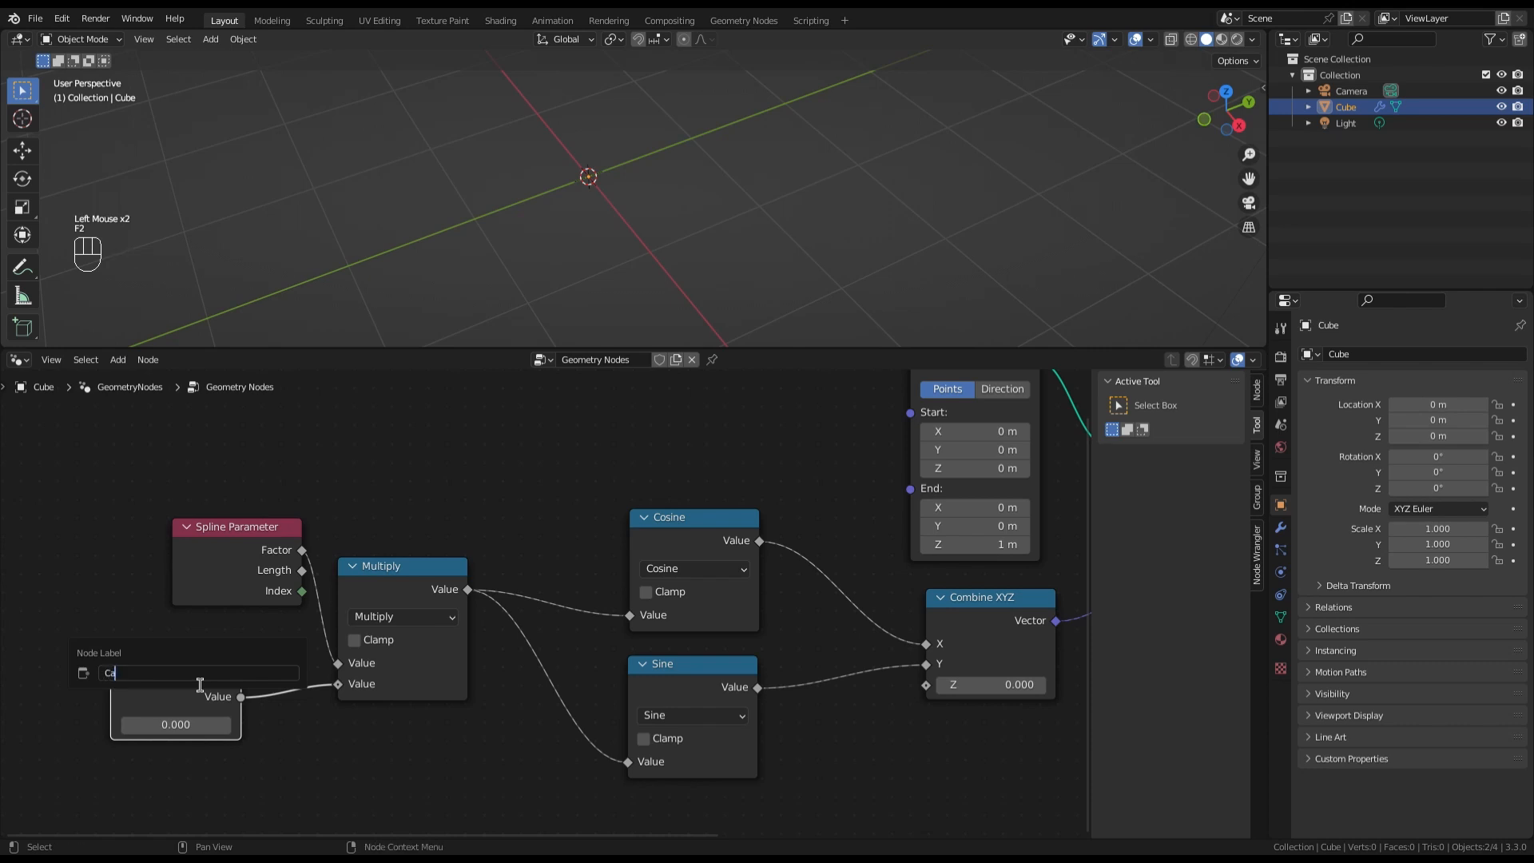
type("p Benc")
key("Return")
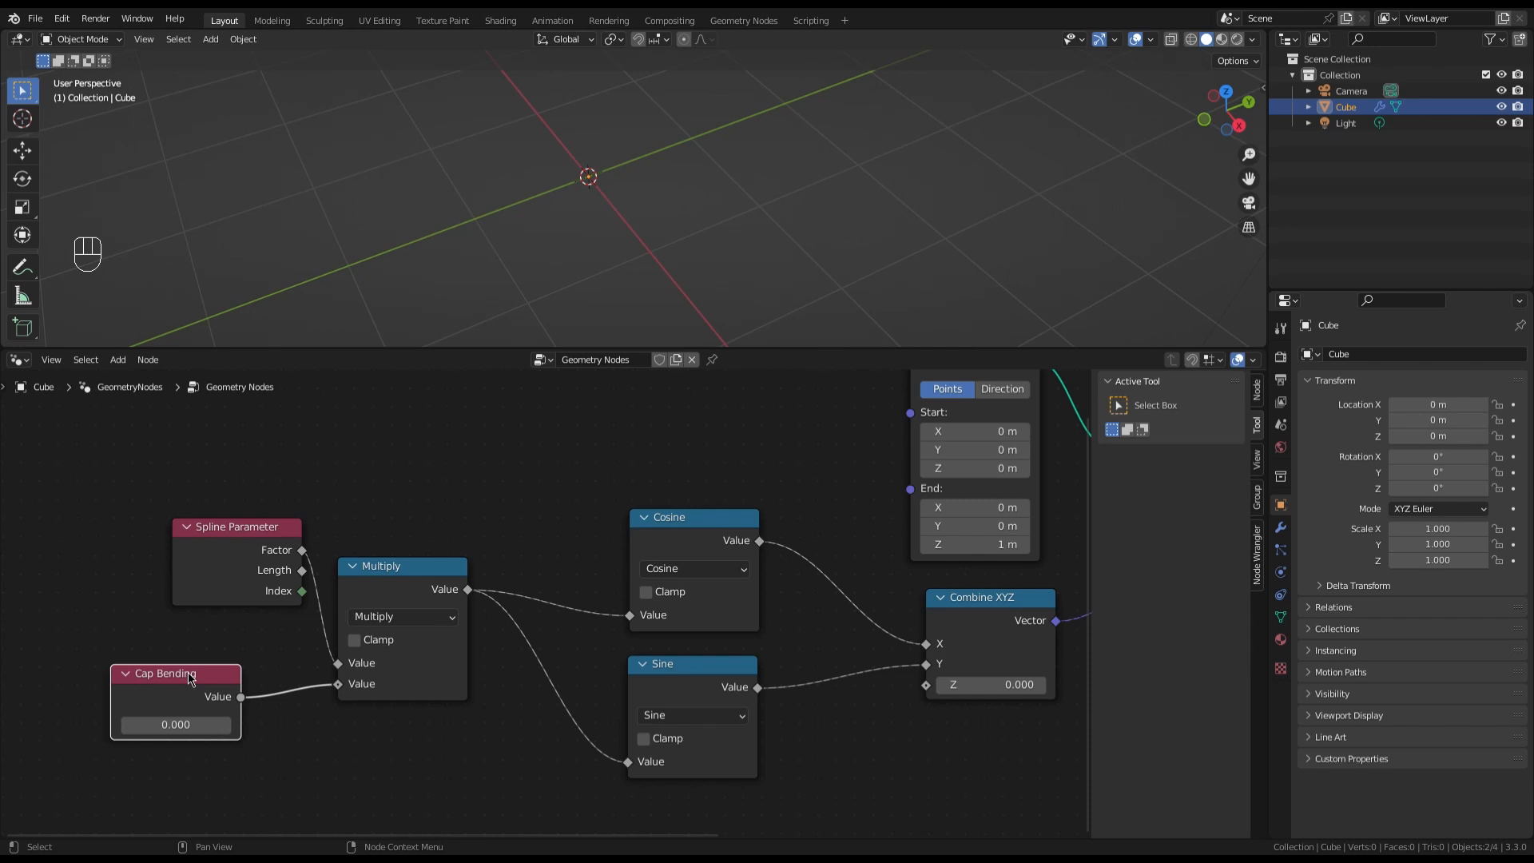
left_click(196, 736)
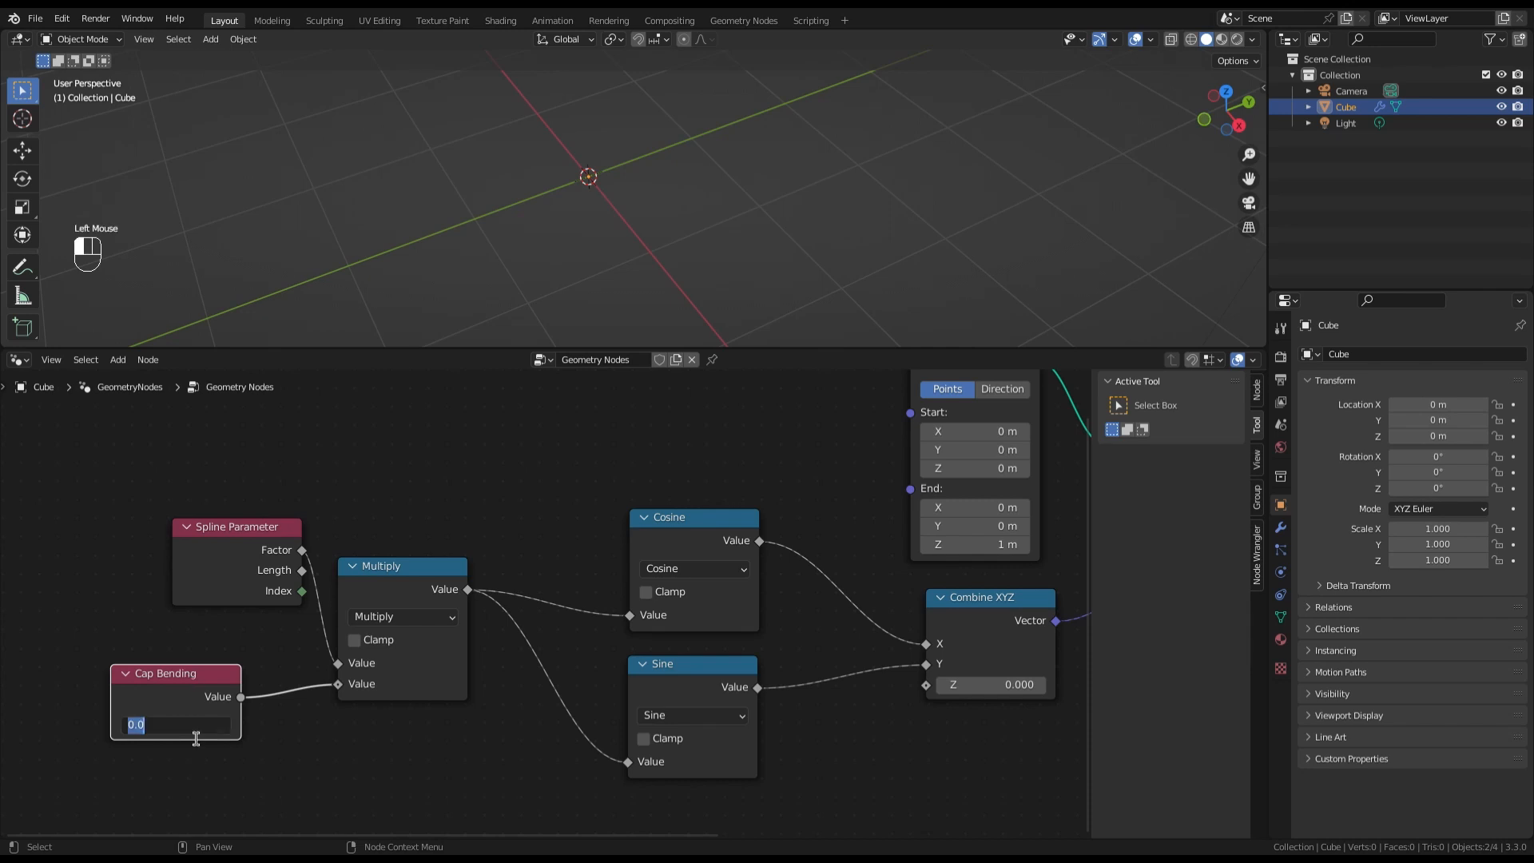
type("1")
key("Return")
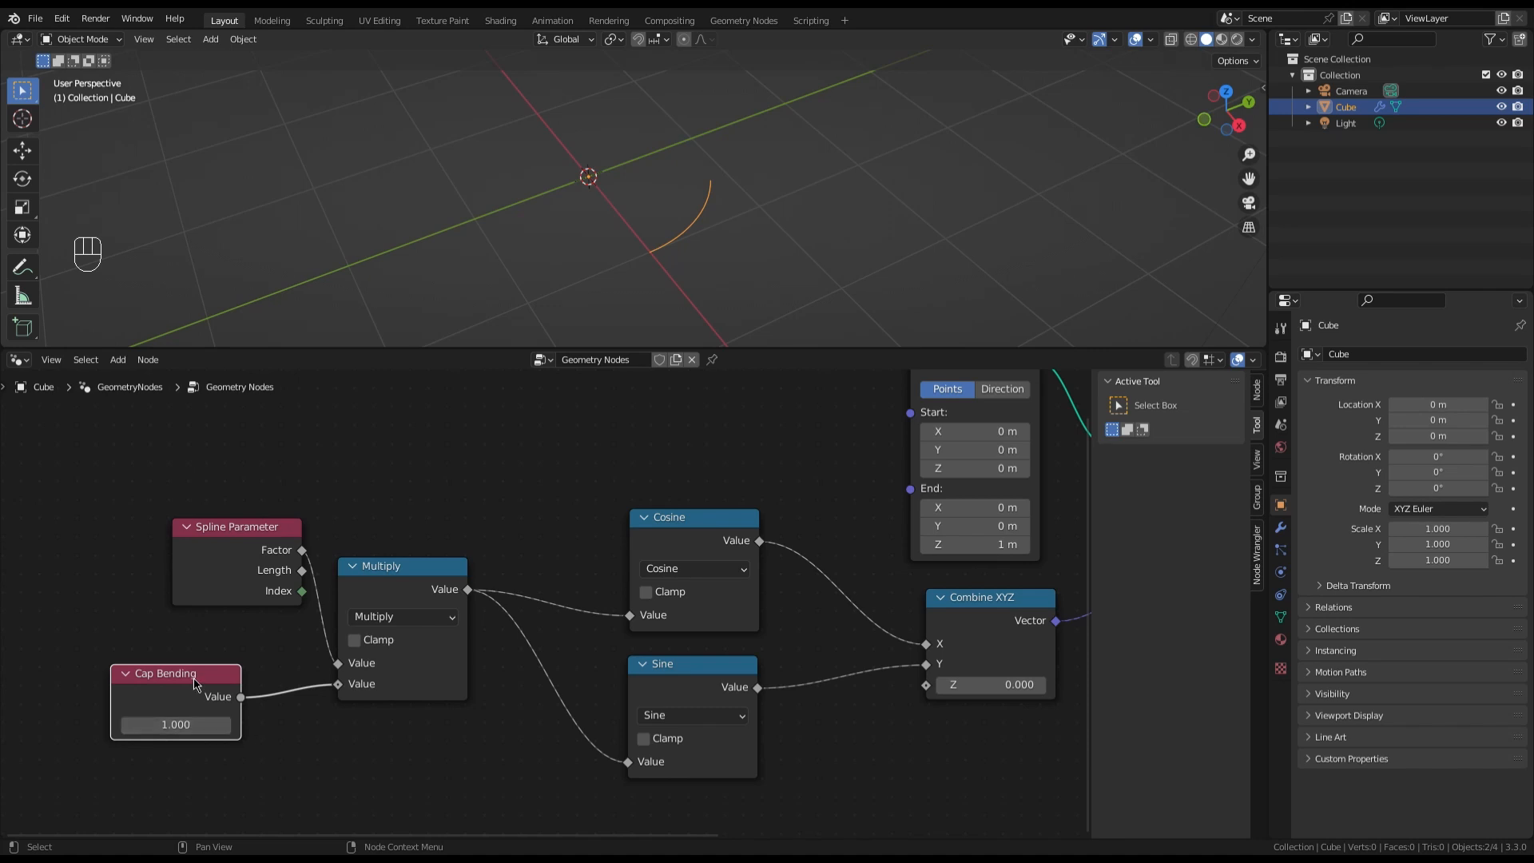
Show the cube's modifier properties
scroll(538, 448, "down", 3)
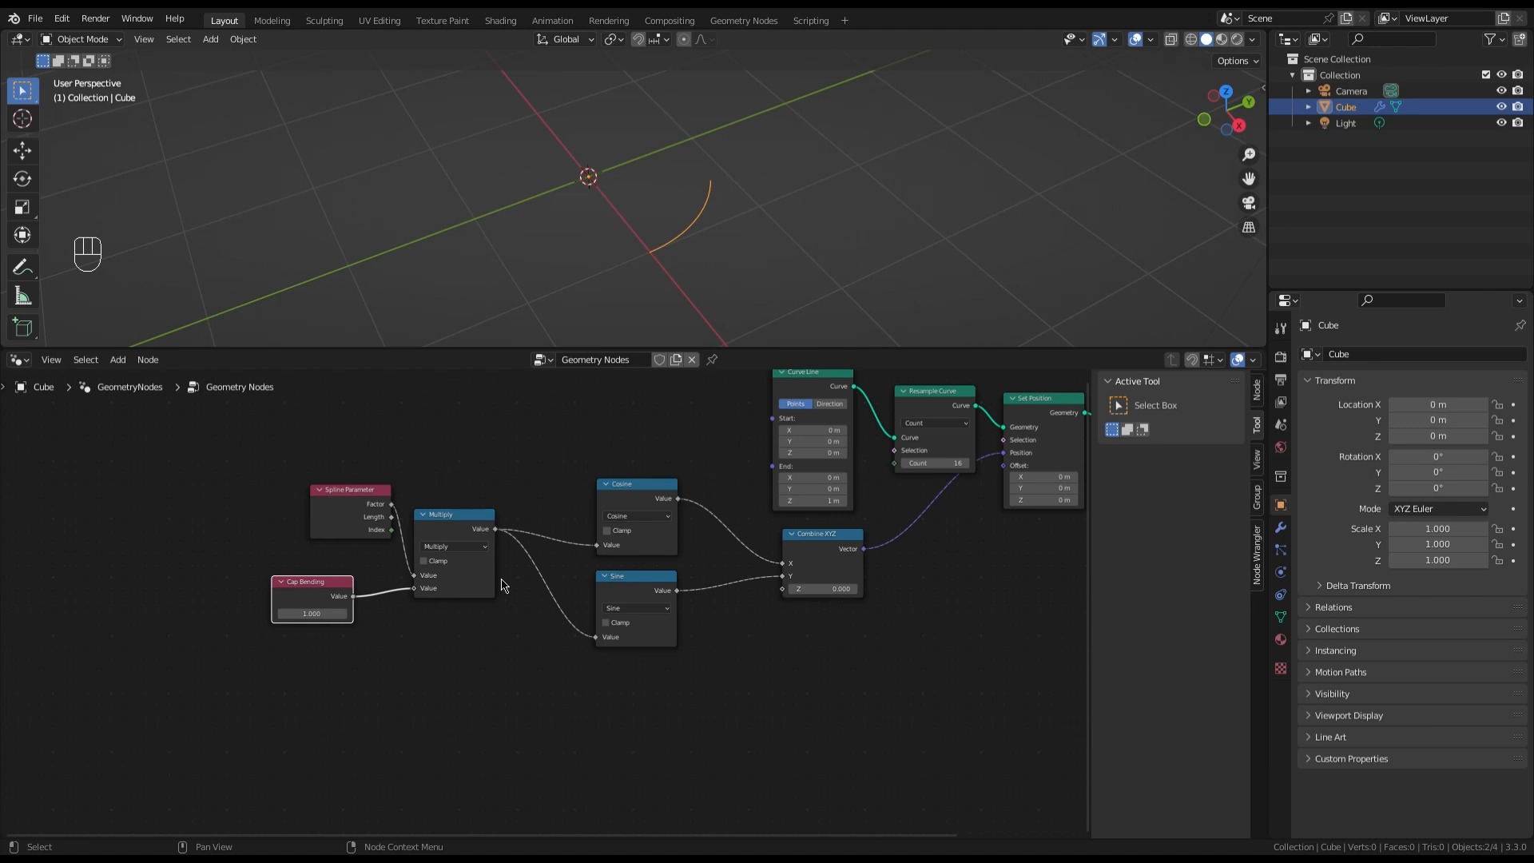
left_click(1281, 527)
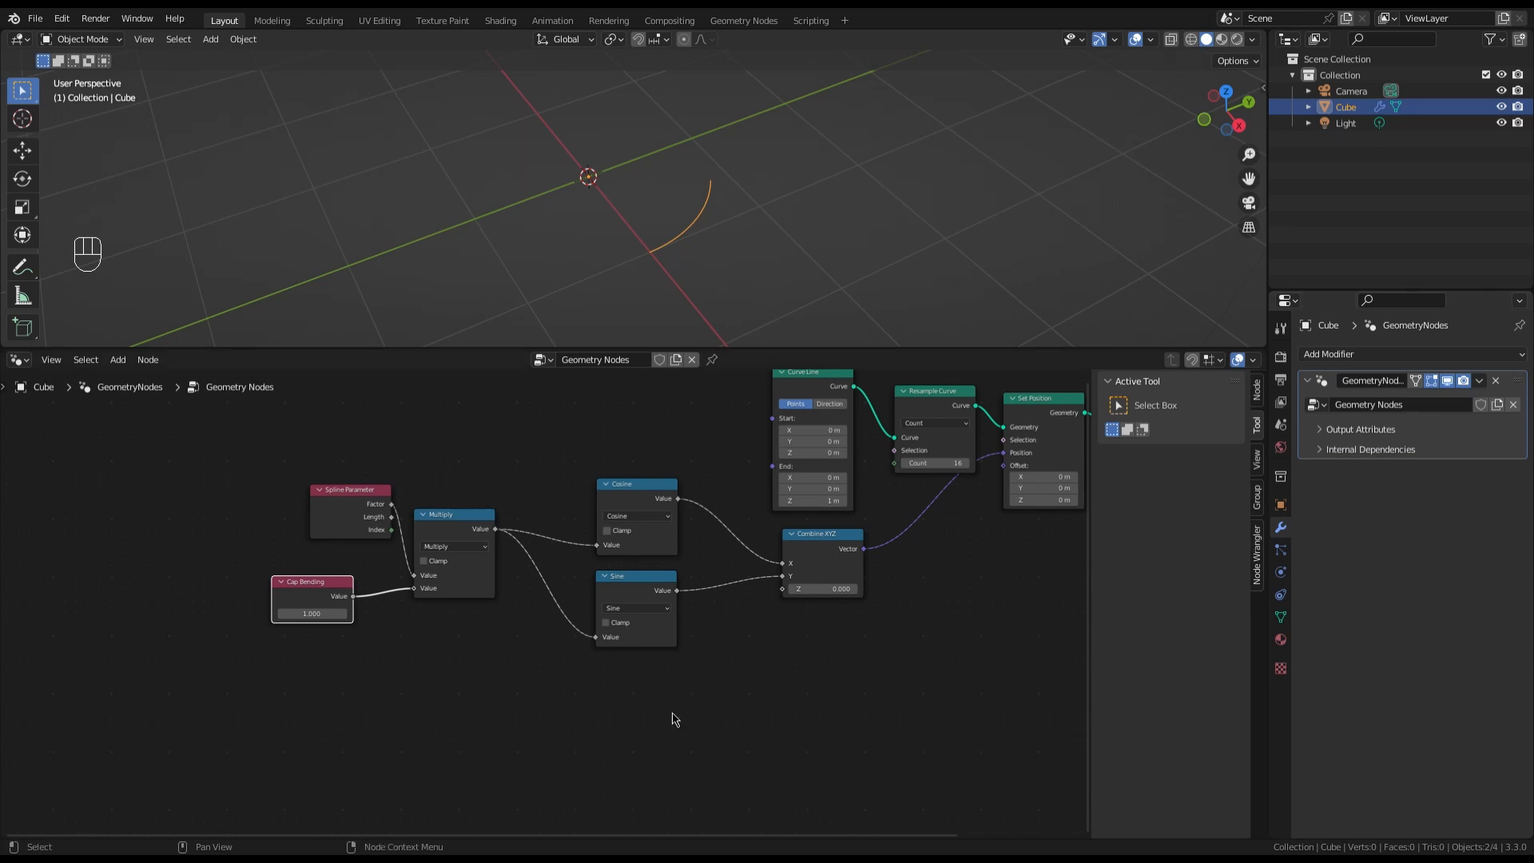
Set Cap Bending to 1.500 and rearrange the Cap Bending, Spline Parameter and Multiply nodes with more space between them
scroll(337, 582, "up", 2)
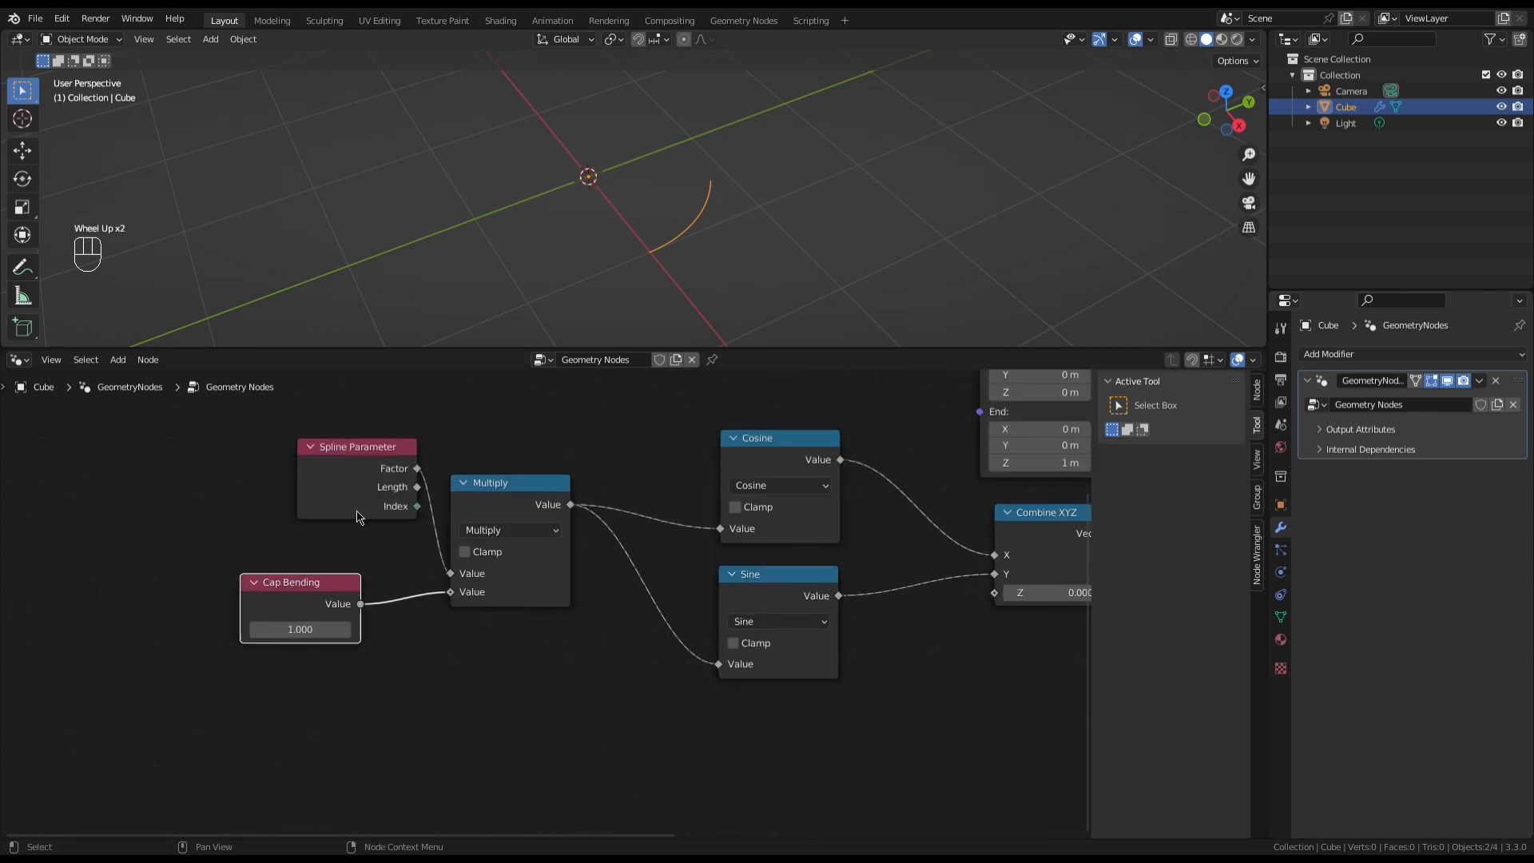
left_click(331, 586)
mouse_move(331, 586)
left_mouse_down()
mouse_move(215, 567)
mouse_move(349, 564)
left_mouse_up()
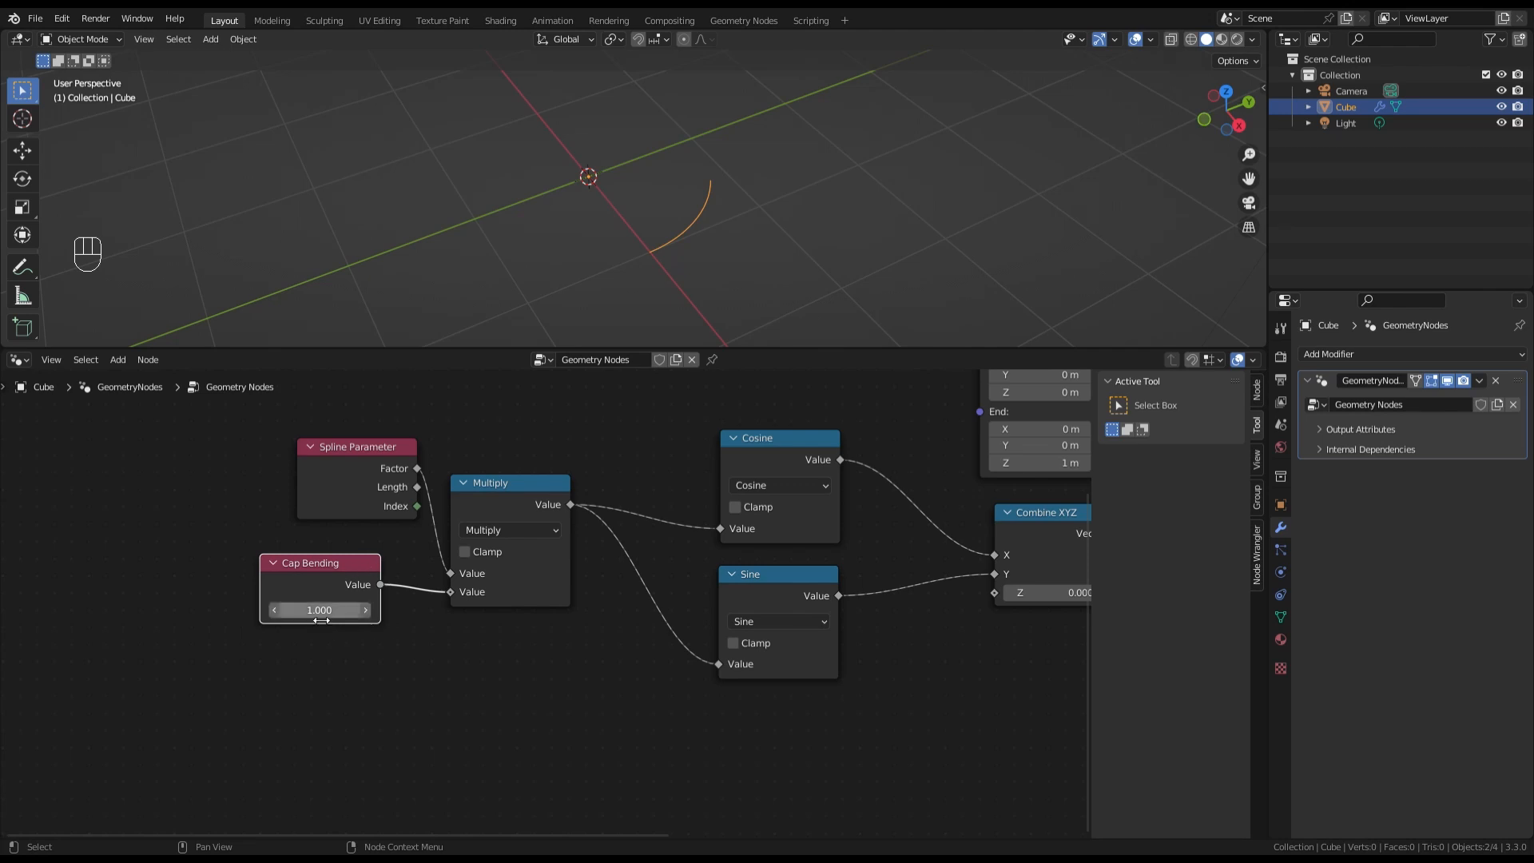
mouse_move(316, 612)
left_mouse_down()
mouse_move(367, 612)
mouse_move(304, 612)
mouse_move(336, 612)
mouse_move(319, 615)
left_mouse_up()
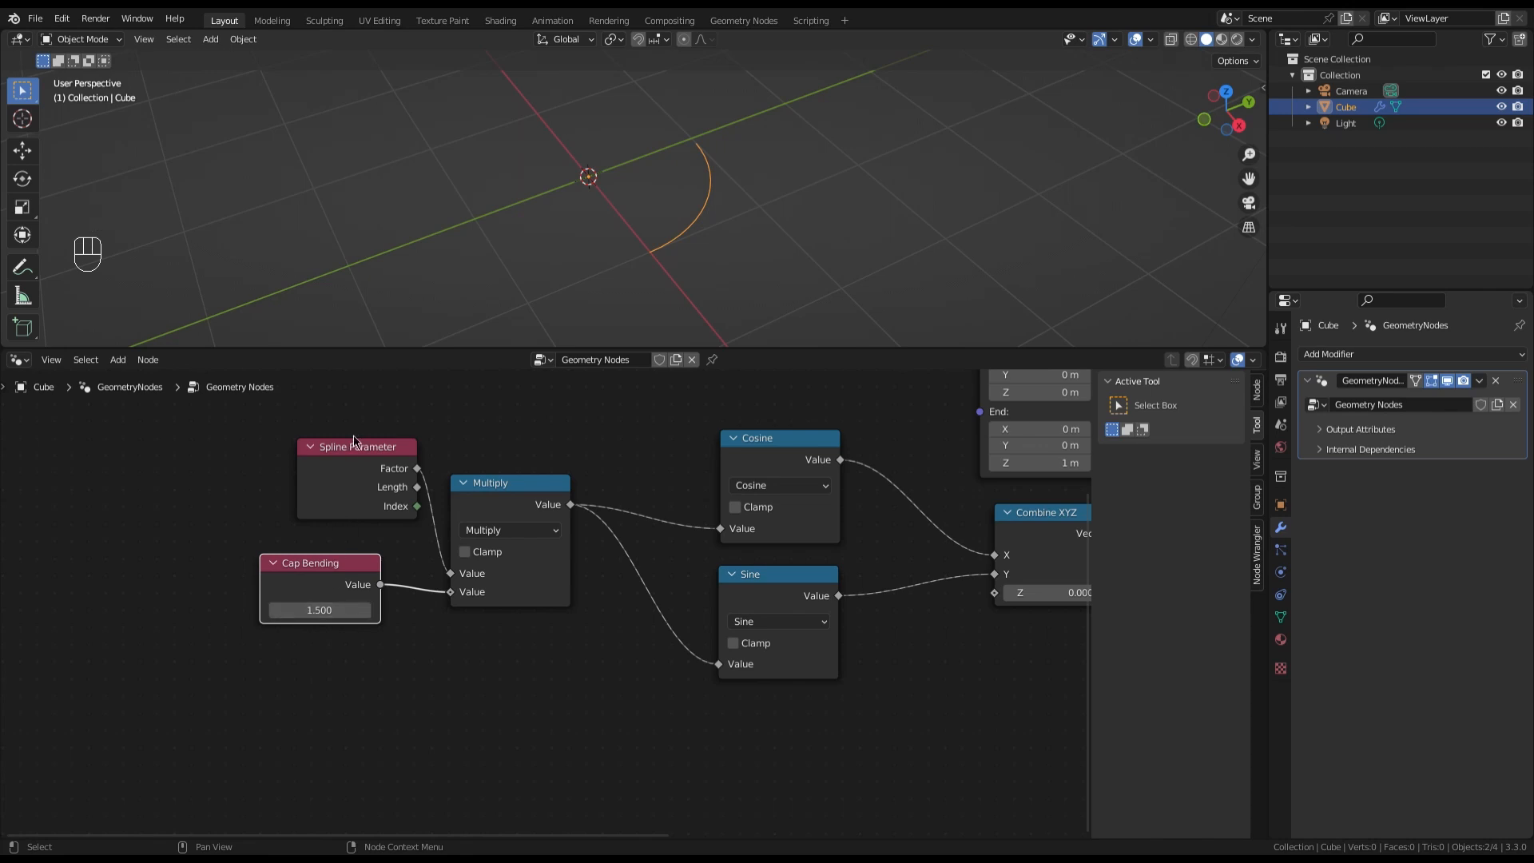
left_click_drag(350, 445, 303, 445)
left_click_drag(490, 489, 508, 483)
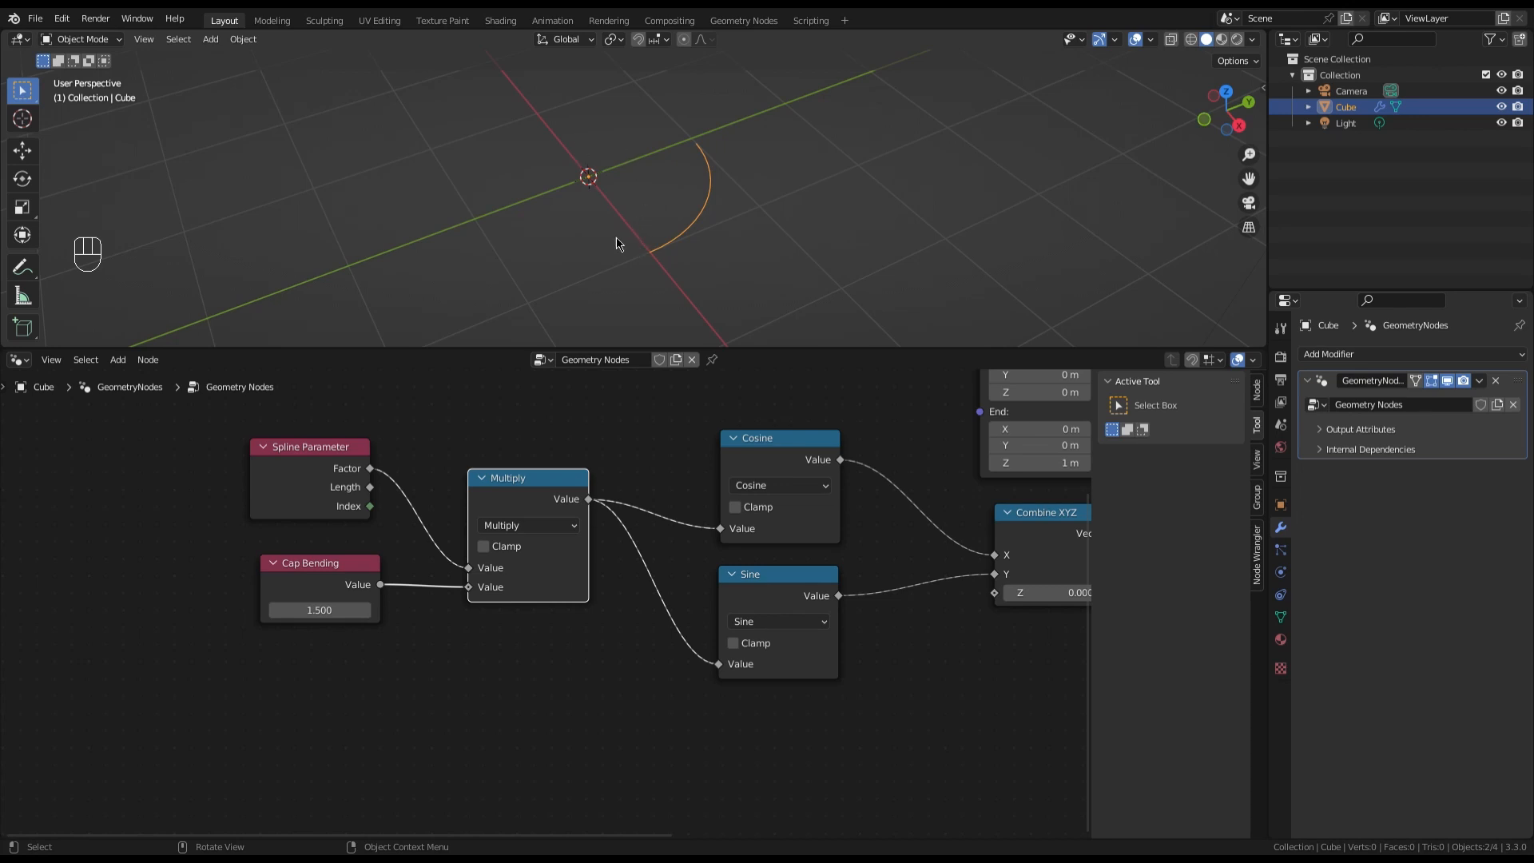
Add a Math node directly below the Sine node and set its operation to Multiply
scroll(560, 675, "down", 2)
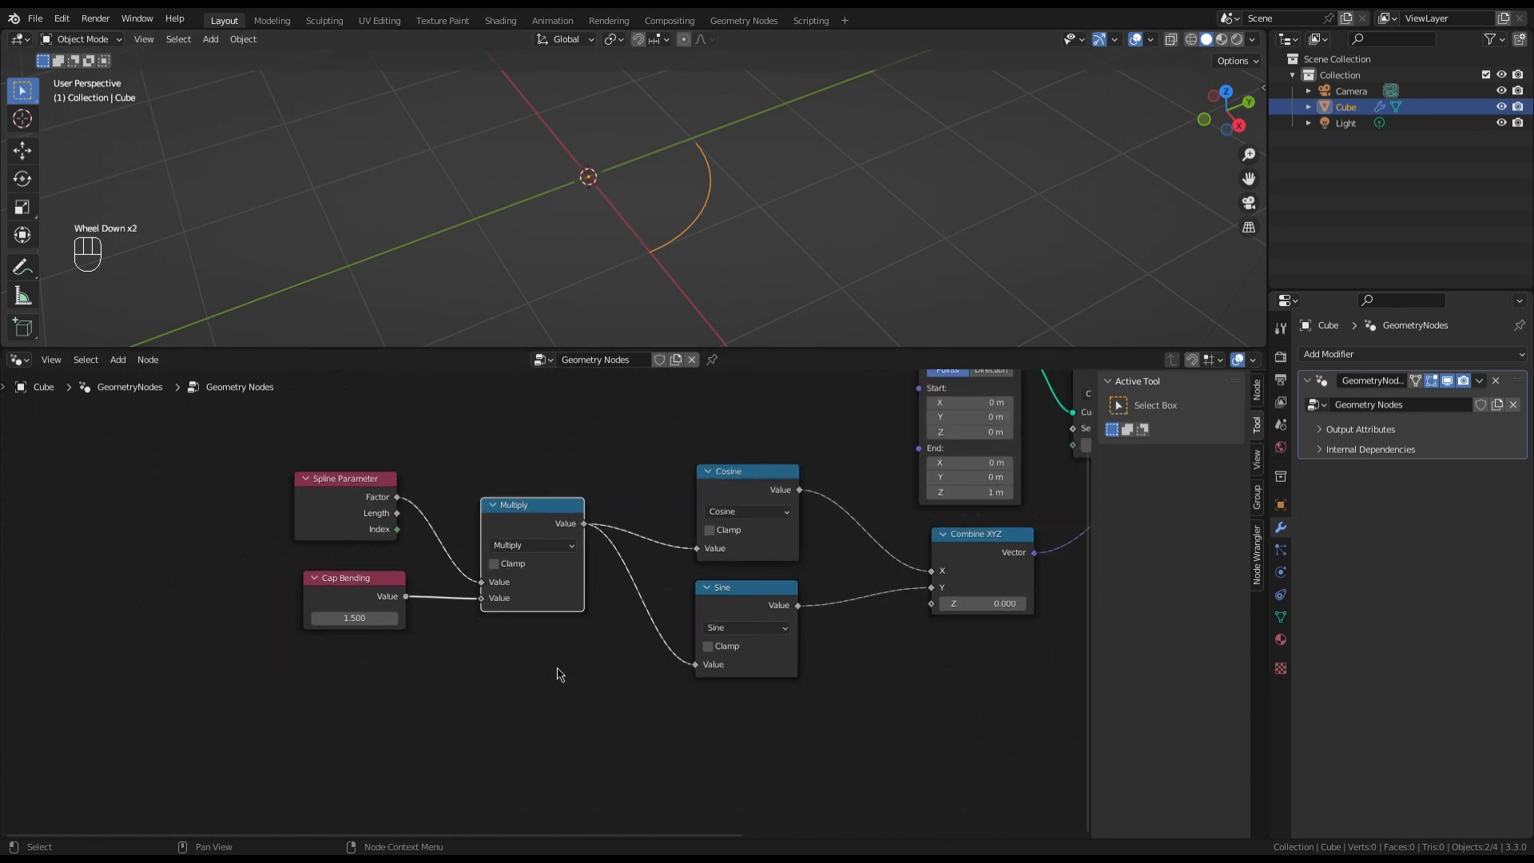
scroll(560, 674, "up", 3)
scroll(560, 675, "down", 4)
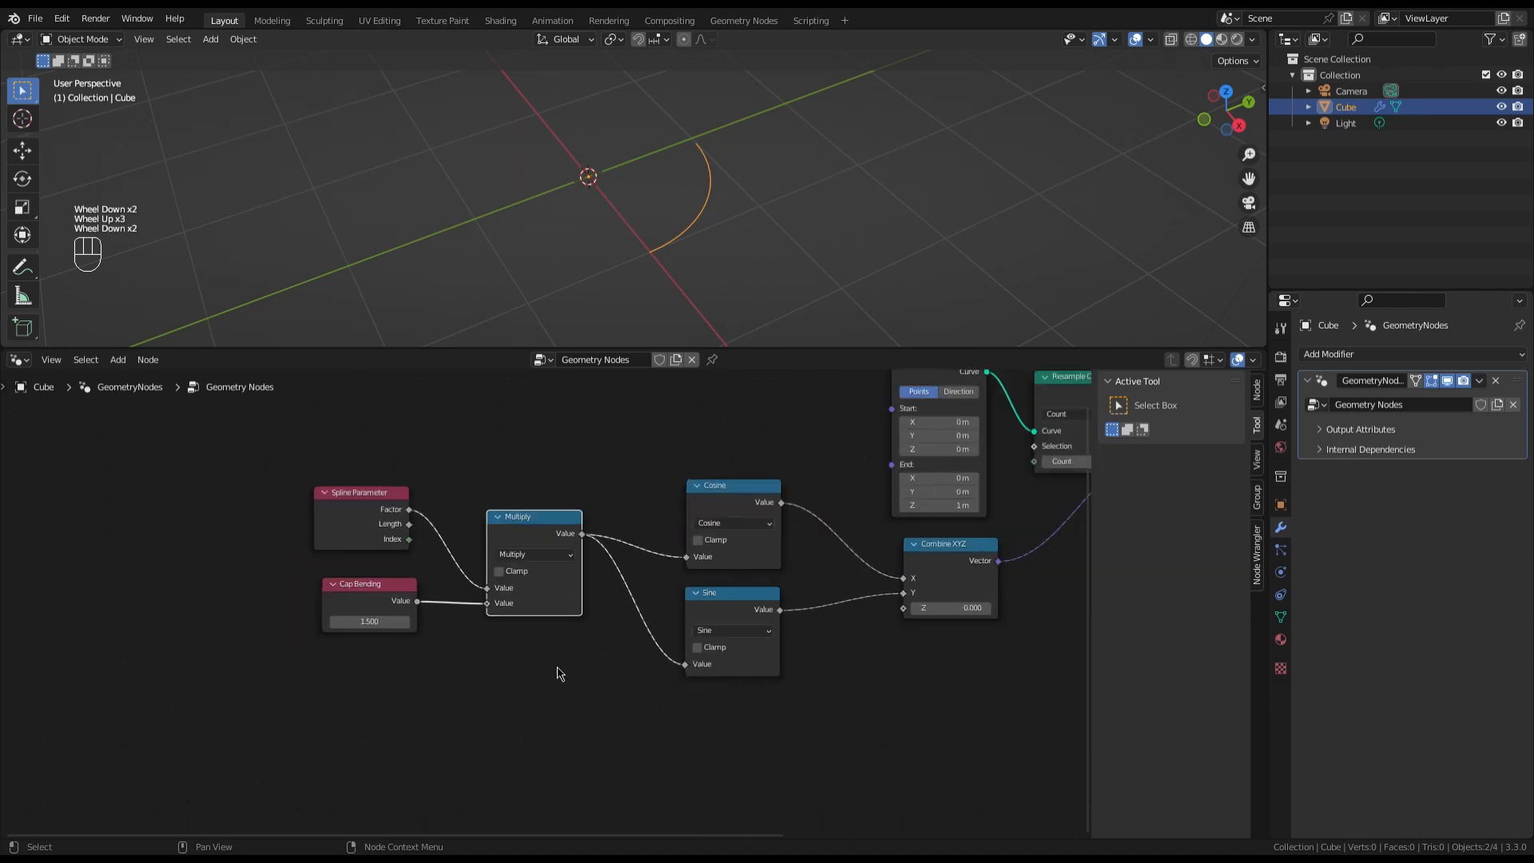
scroll(717, 711, "up", 4)
left_click(716, 695, "shift")
key("shift+a")
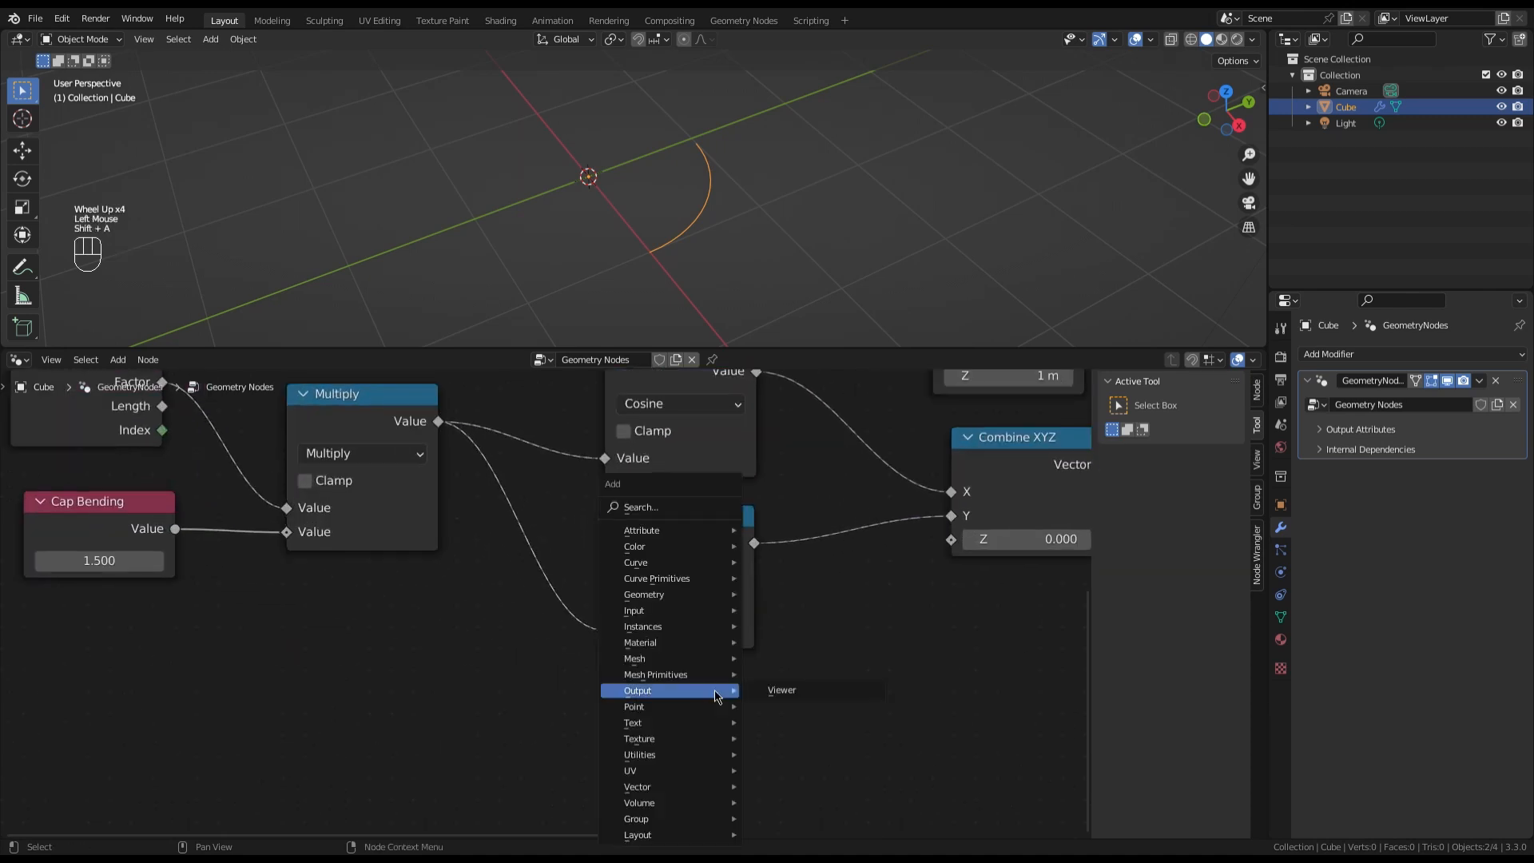
type("smath")
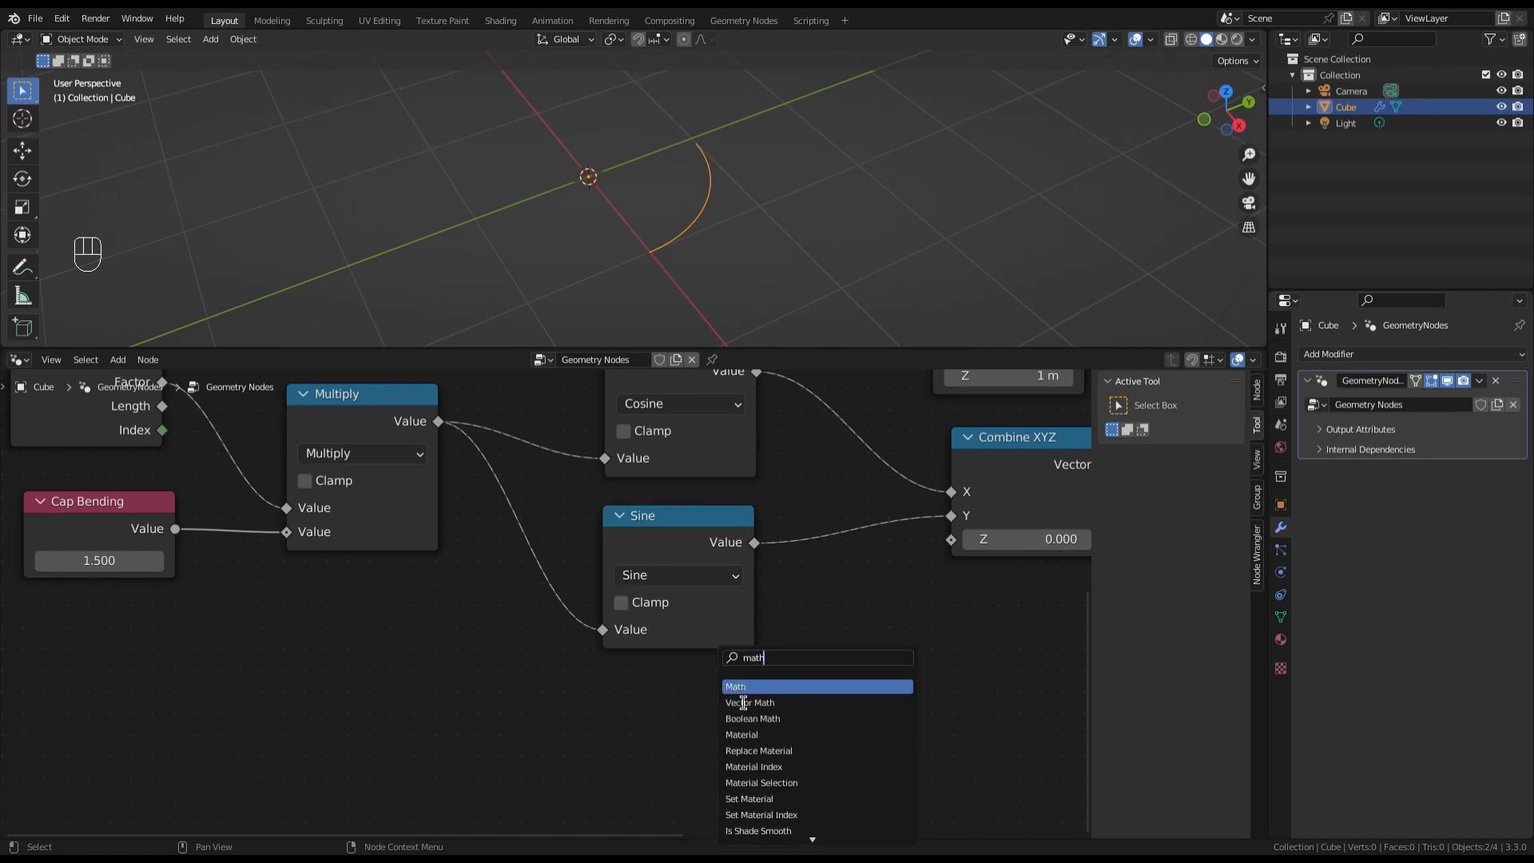
key("Return")
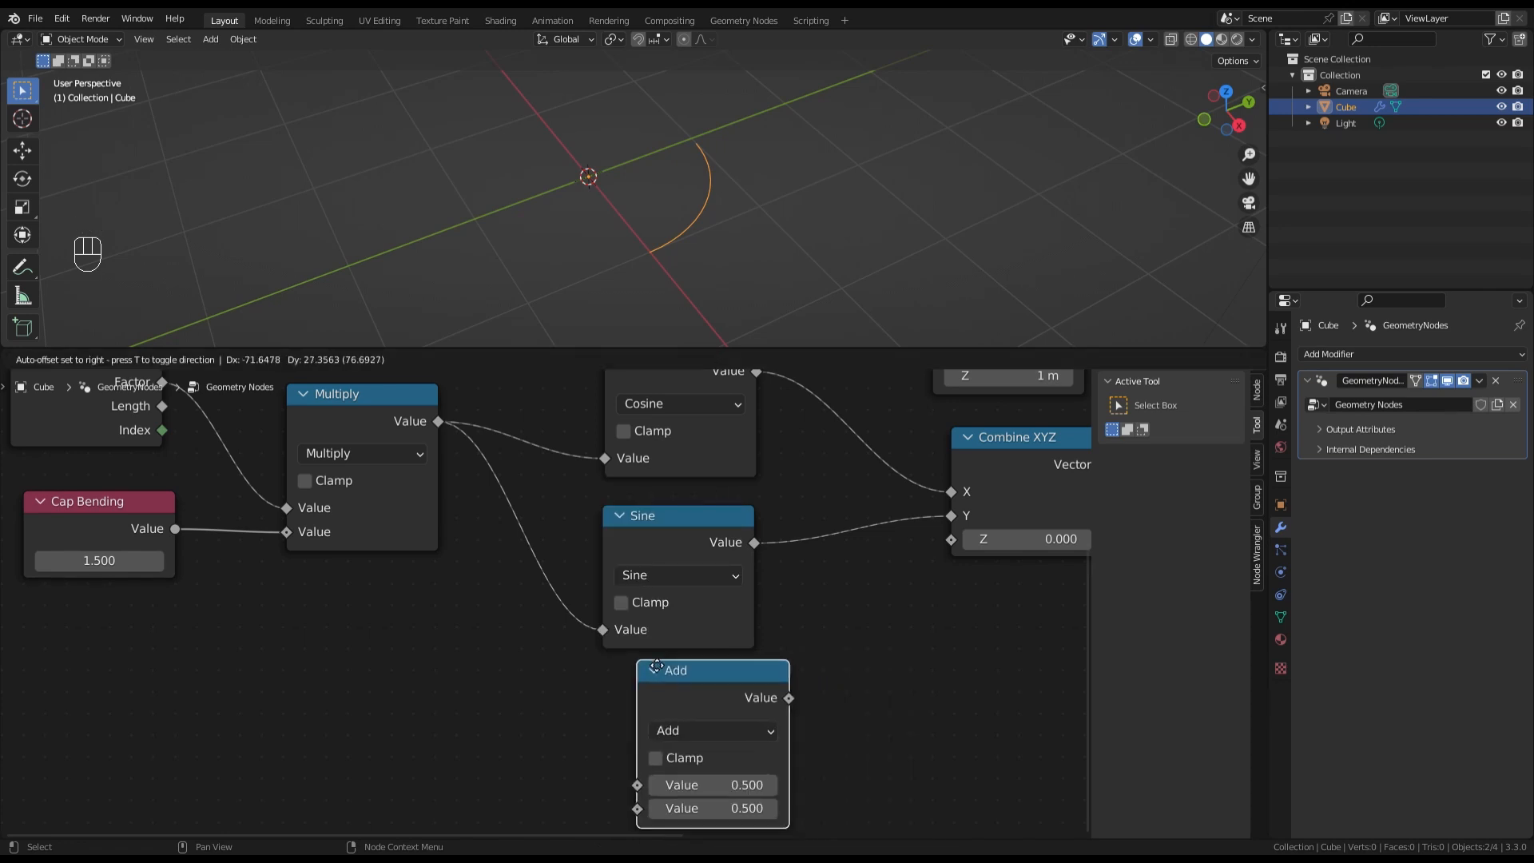
left_click(709, 692)
scroll(679, 679, "down", 2)
scroll(645, 665, "up", 2)
left_click(645, 649)
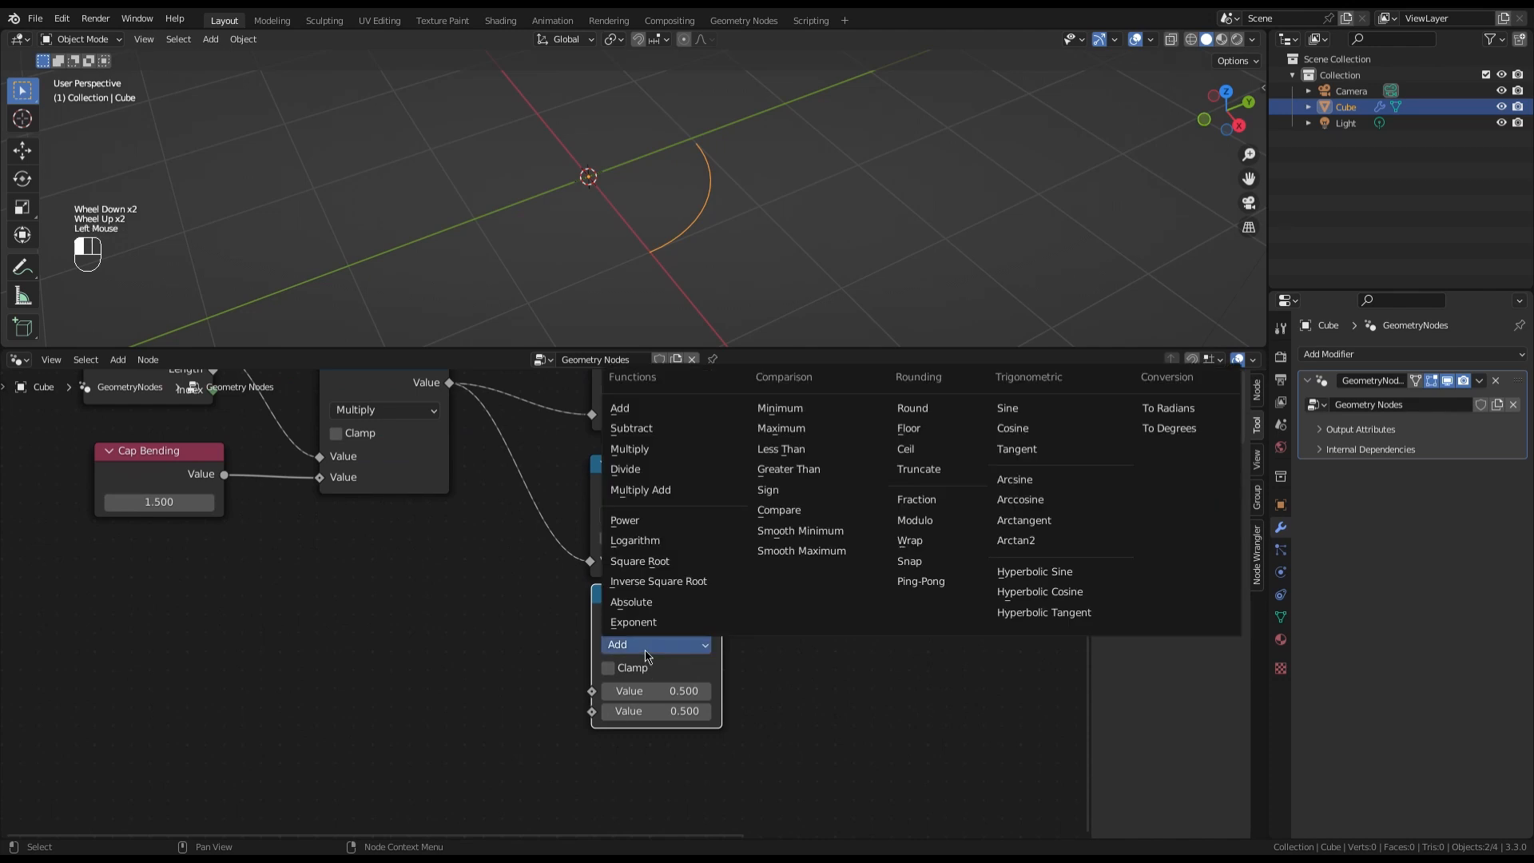
left_click(655, 453)
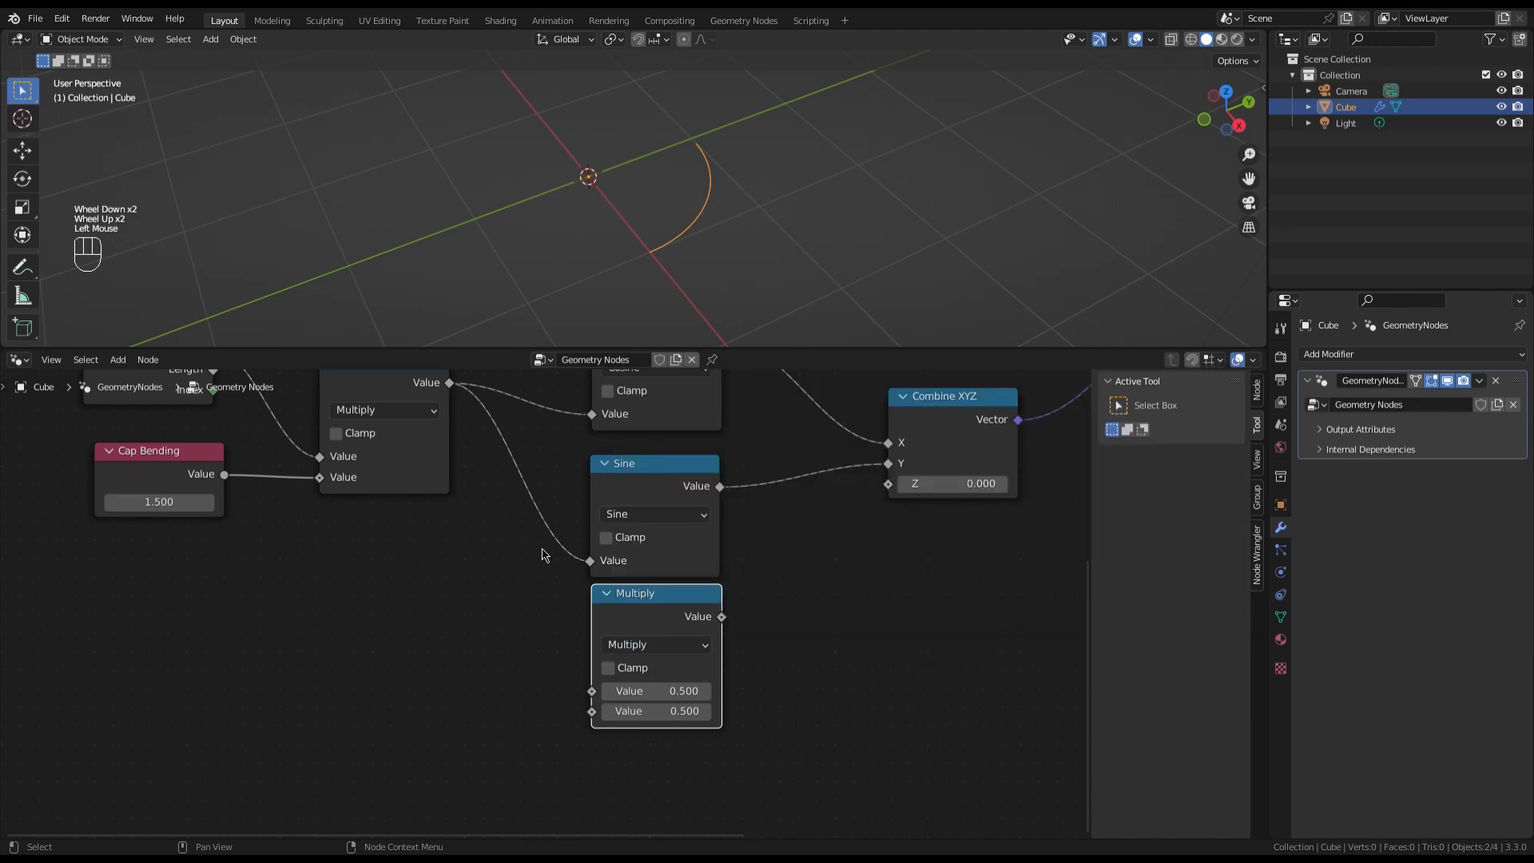
scroll(654, 468, "down", 5)
scroll(654, 480, "up", 3)
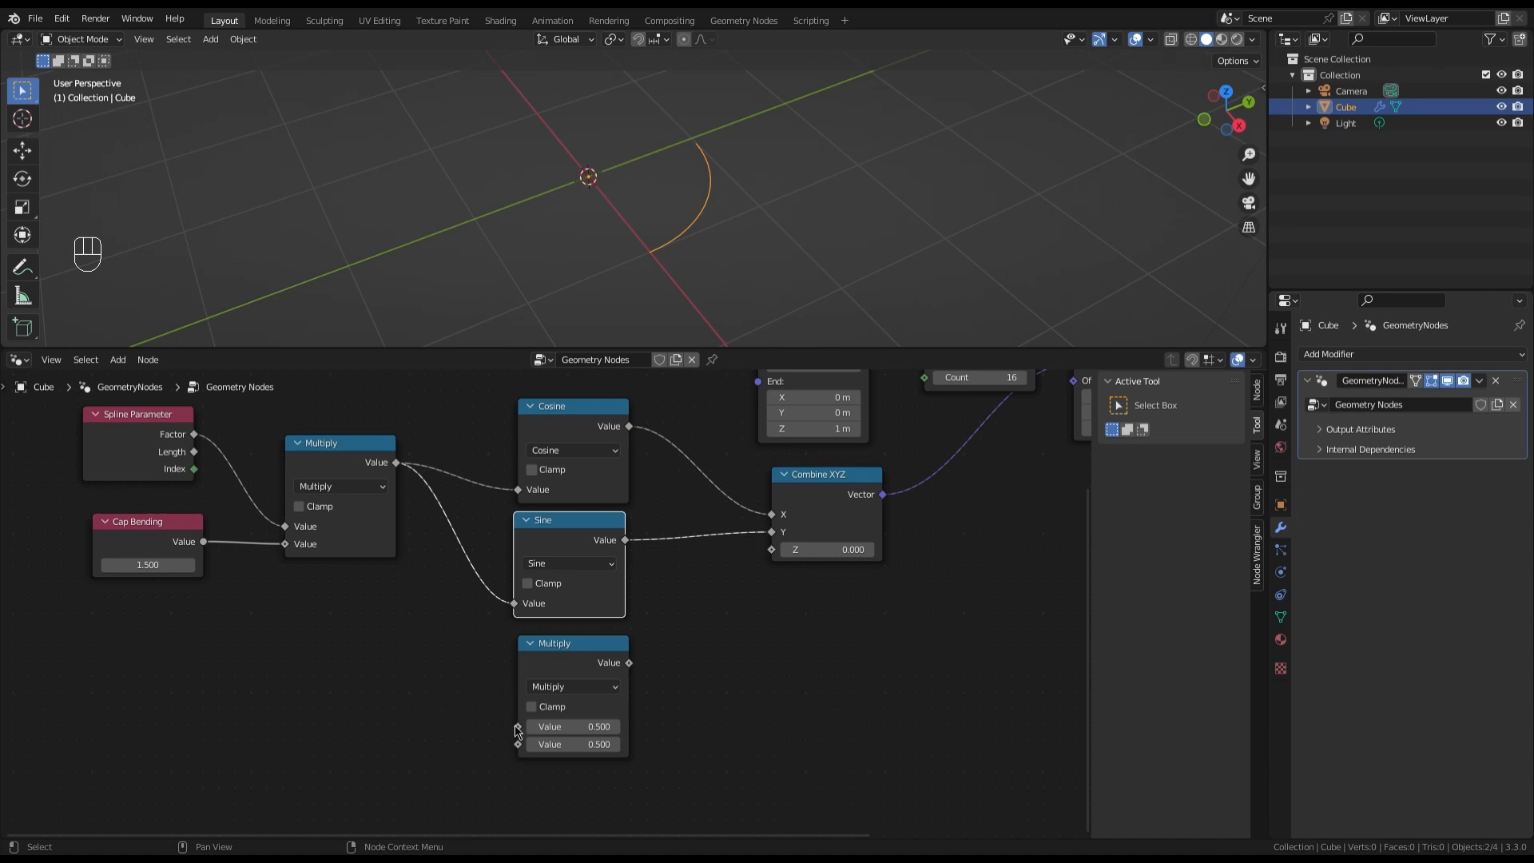
Add a Value node feeding the first input of the Multiply node below Sine and label it "Cap Width"
left_click_drag(519, 729, 462, 714)
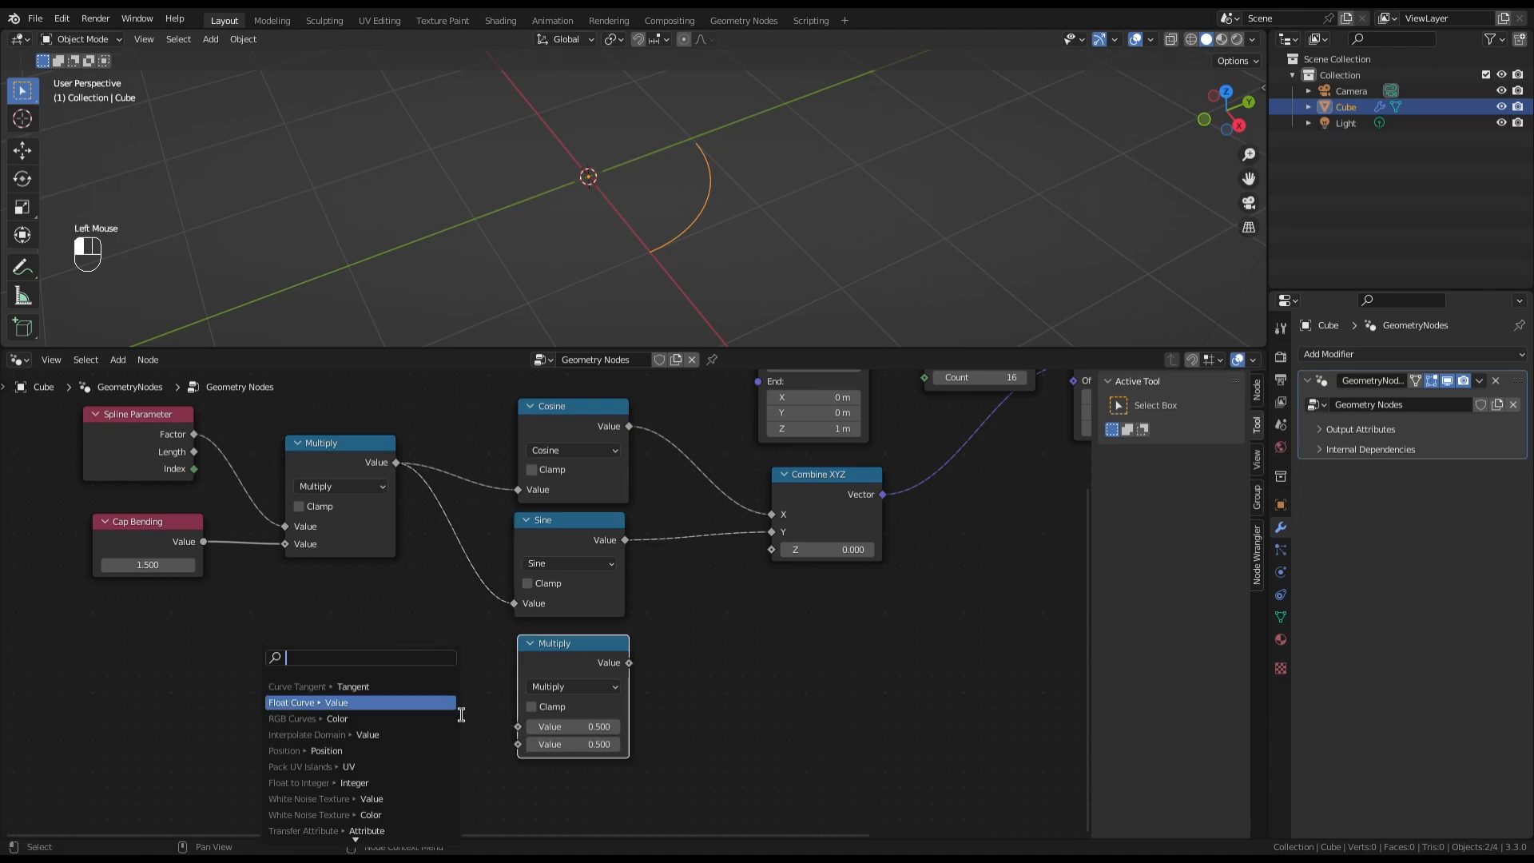
type("value")
key("Return")
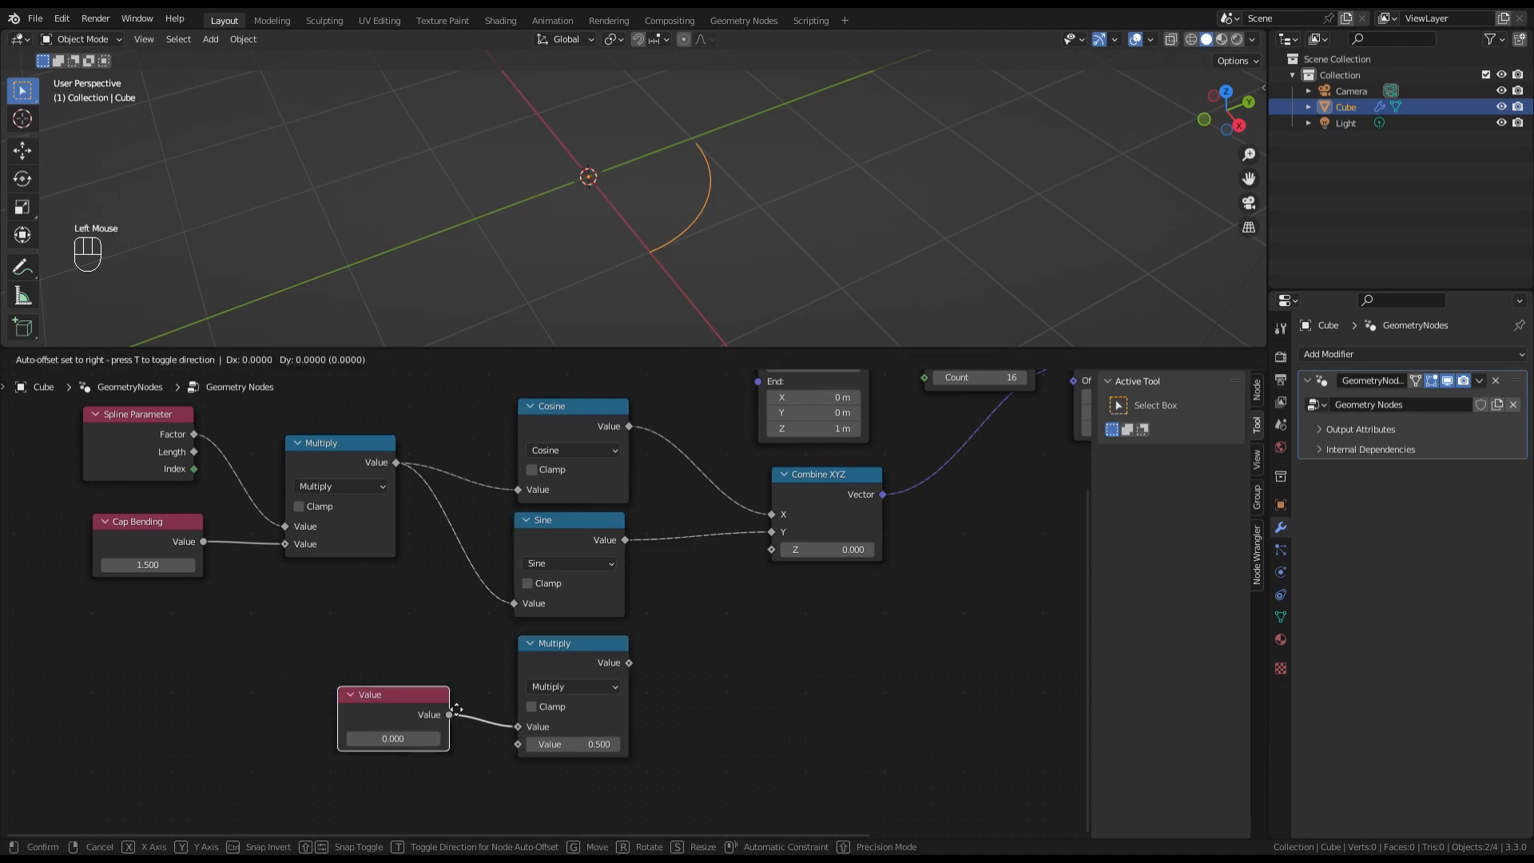
left_click(417, 668)
key("F2")
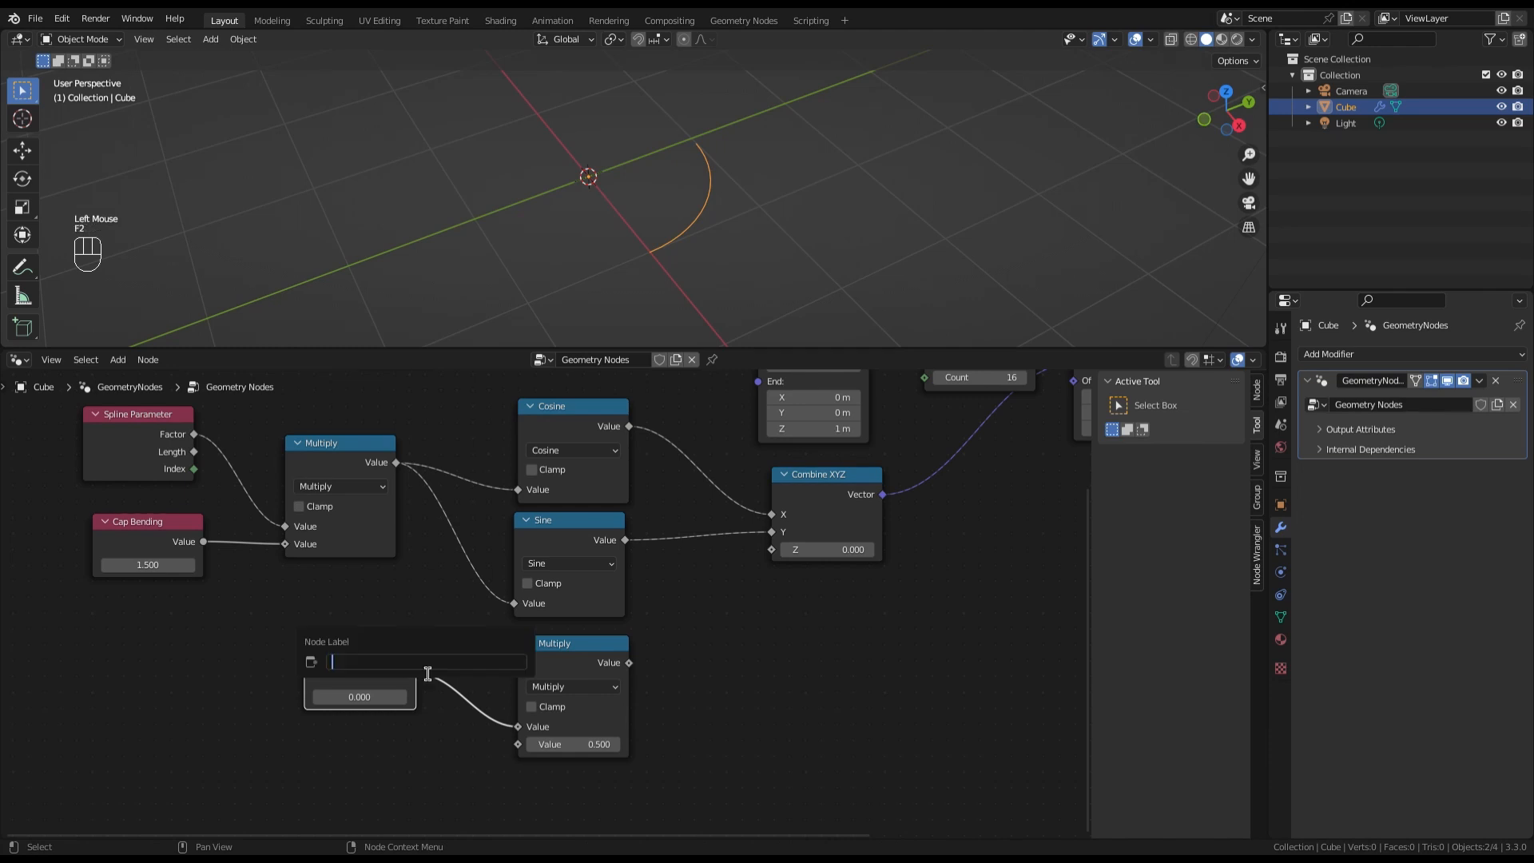
type("Cap Width")
key("Return")
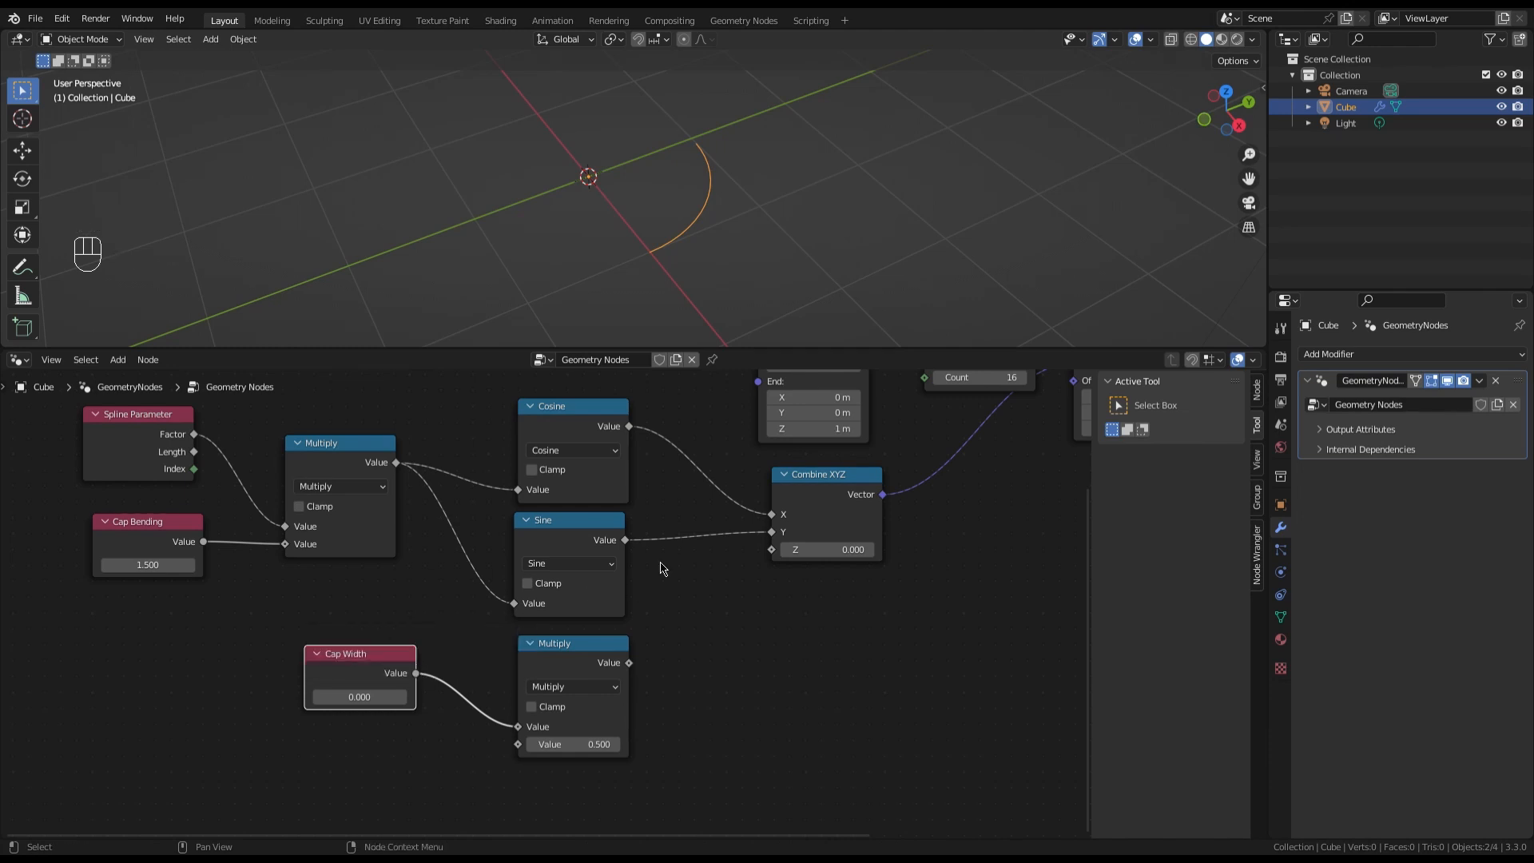
Add another Multiply Math node fed by the Cap Width Multiply and position it between the Cosine and Combine XYZ nodes
left_click(631, 665)
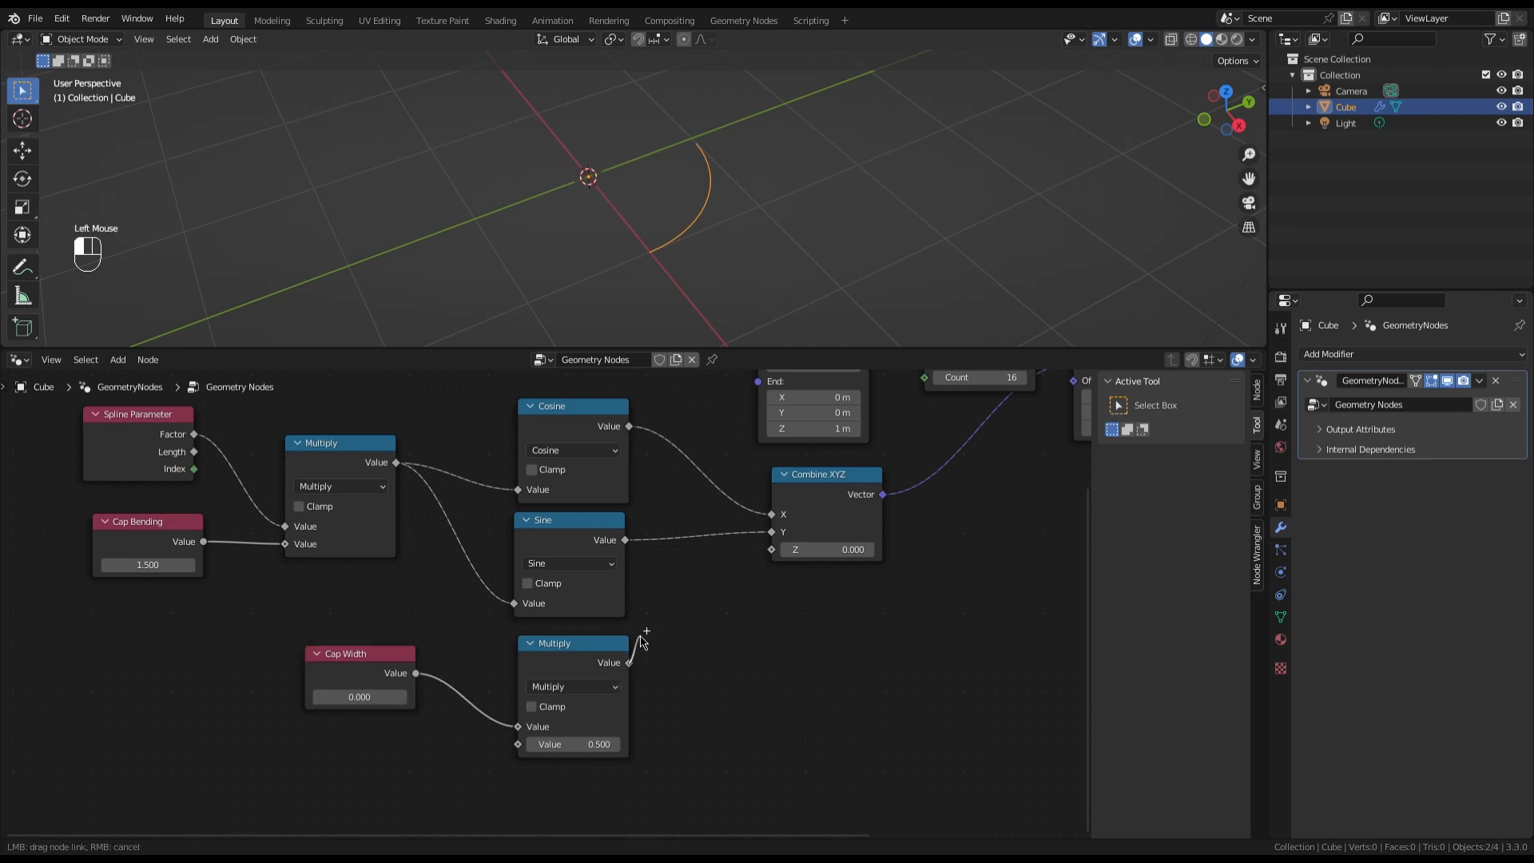
left_click_drag(632, 665, 690, 605)
type("mutl")
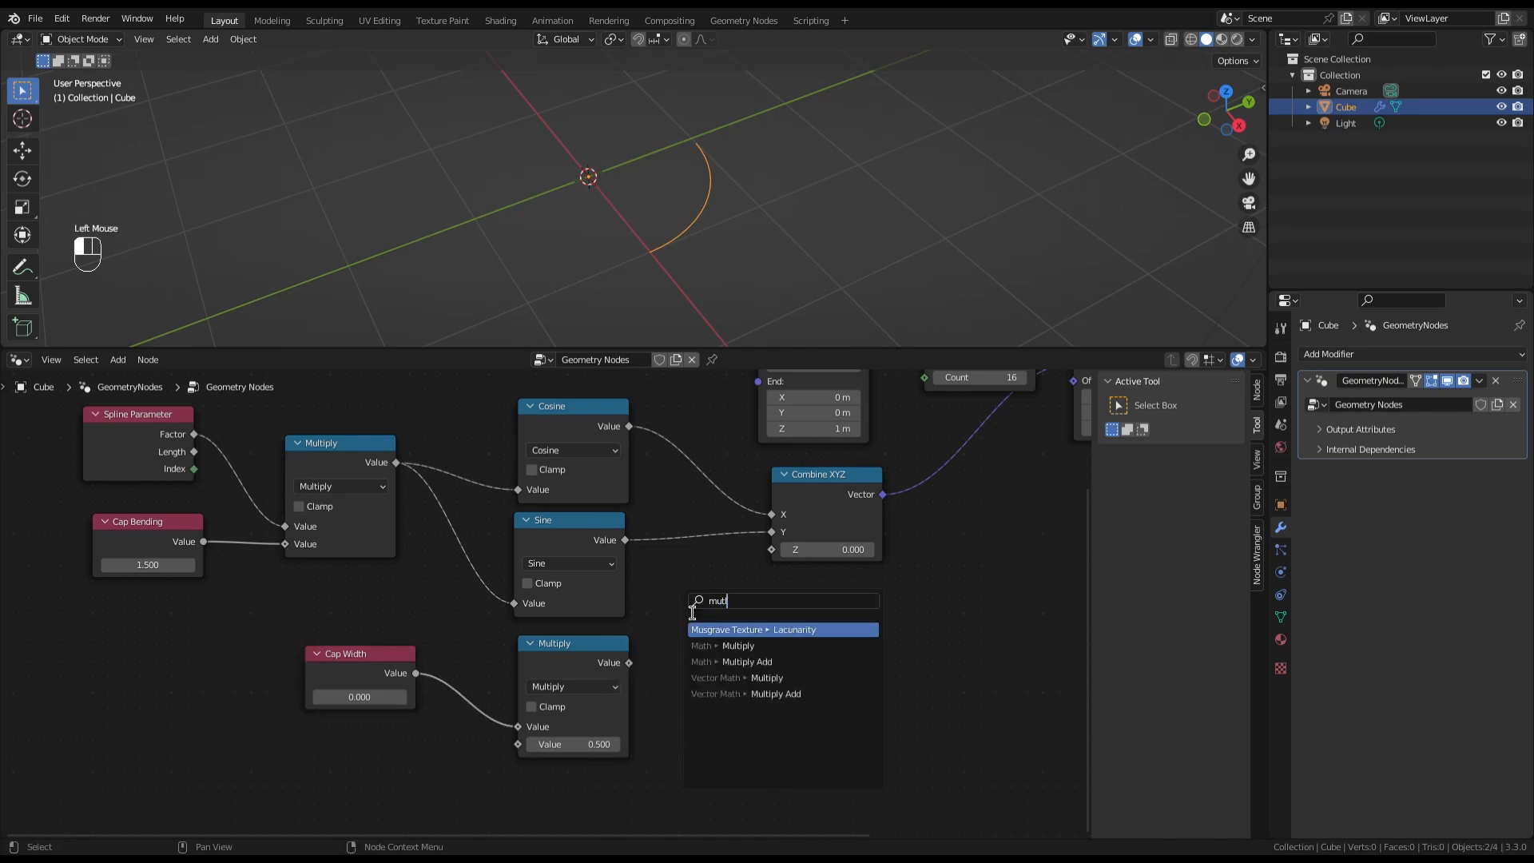
key("Down")
key("Return")
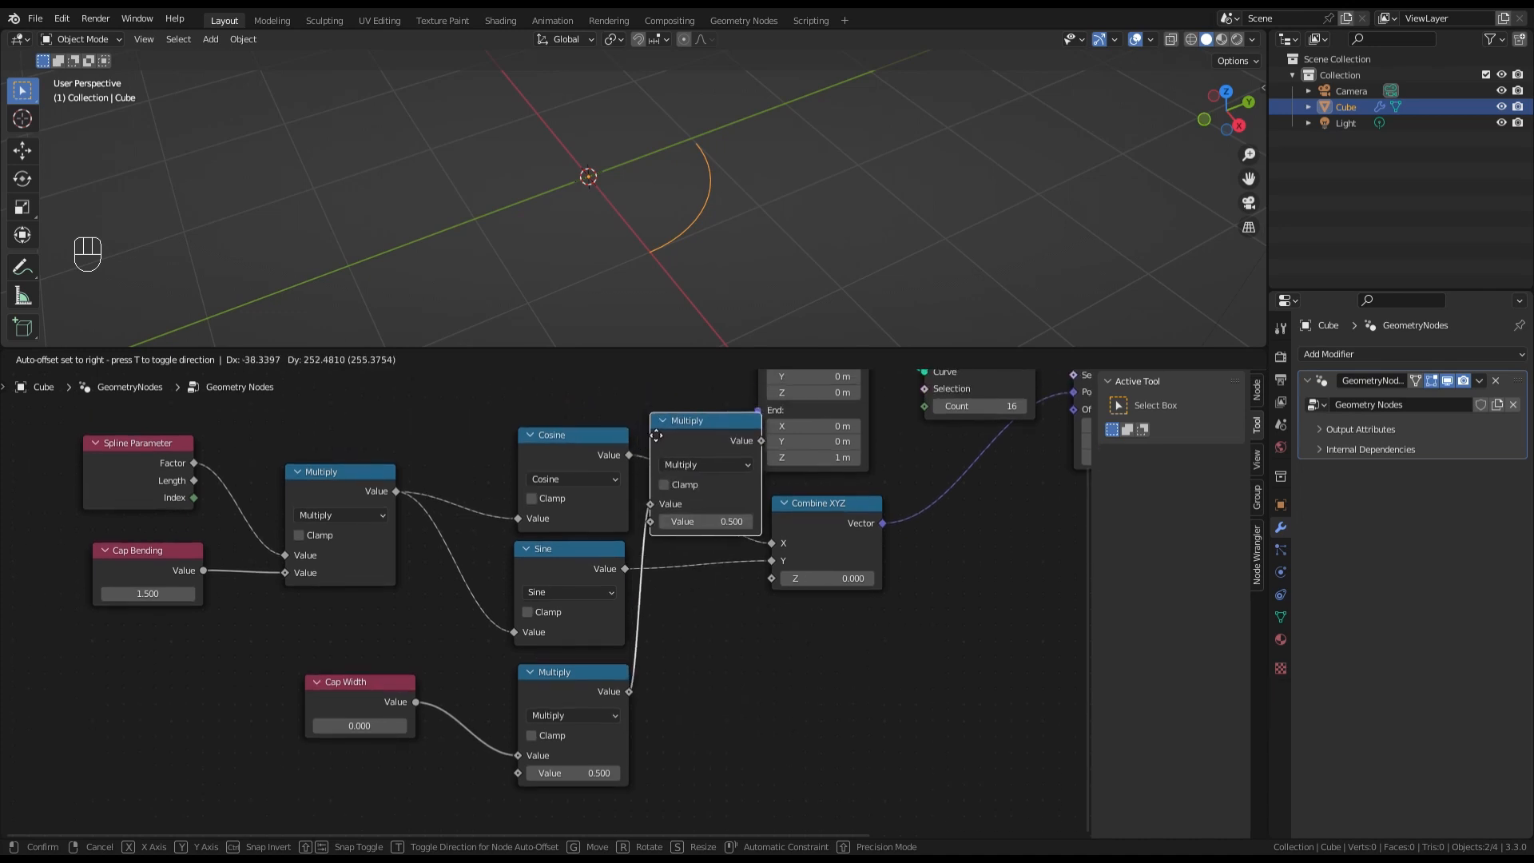
left_click(657, 440)
left_click_drag(605, 433, 574, 431)
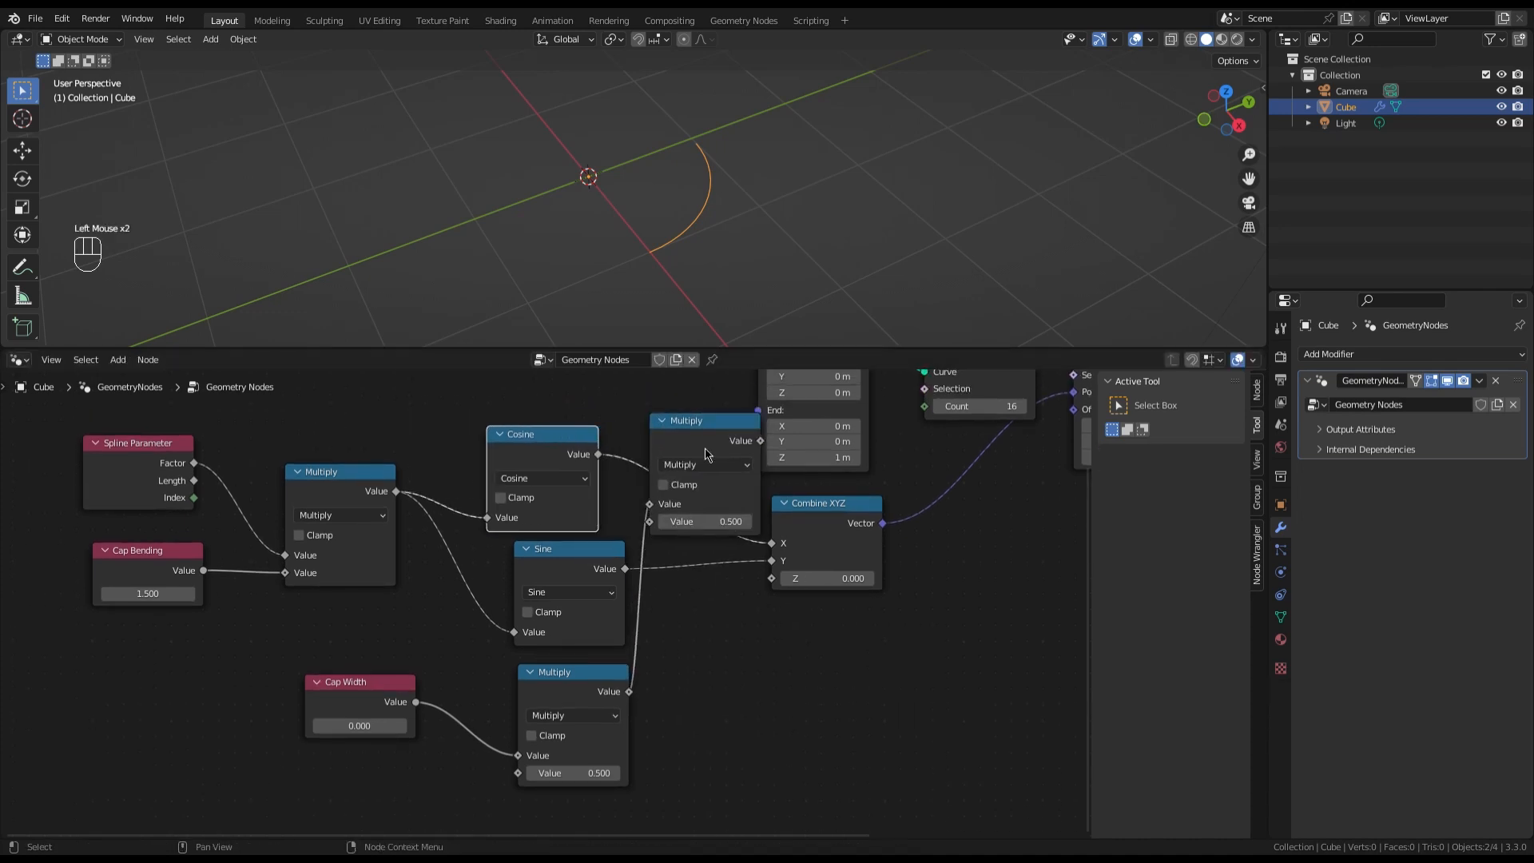
left_click_drag(707, 448, 697, 447)
Replace the direct Cosine link to Combine XYZ by routing Cosine through the new Multiply node into the X input
right_click_drag(623, 466, 627, 445, "ctrl")
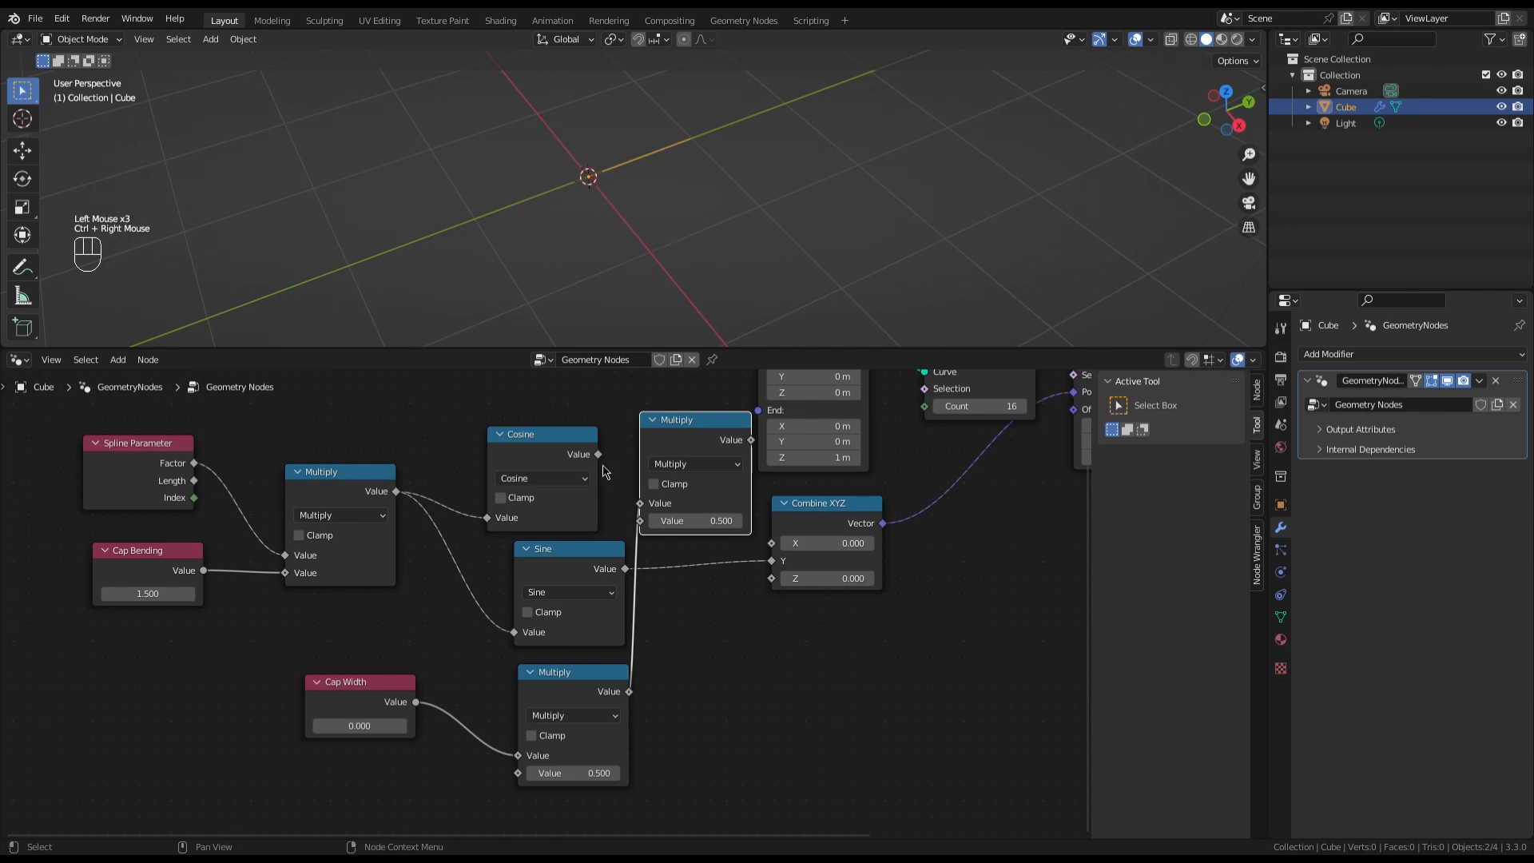
left_click_drag(598, 454, 646, 509)
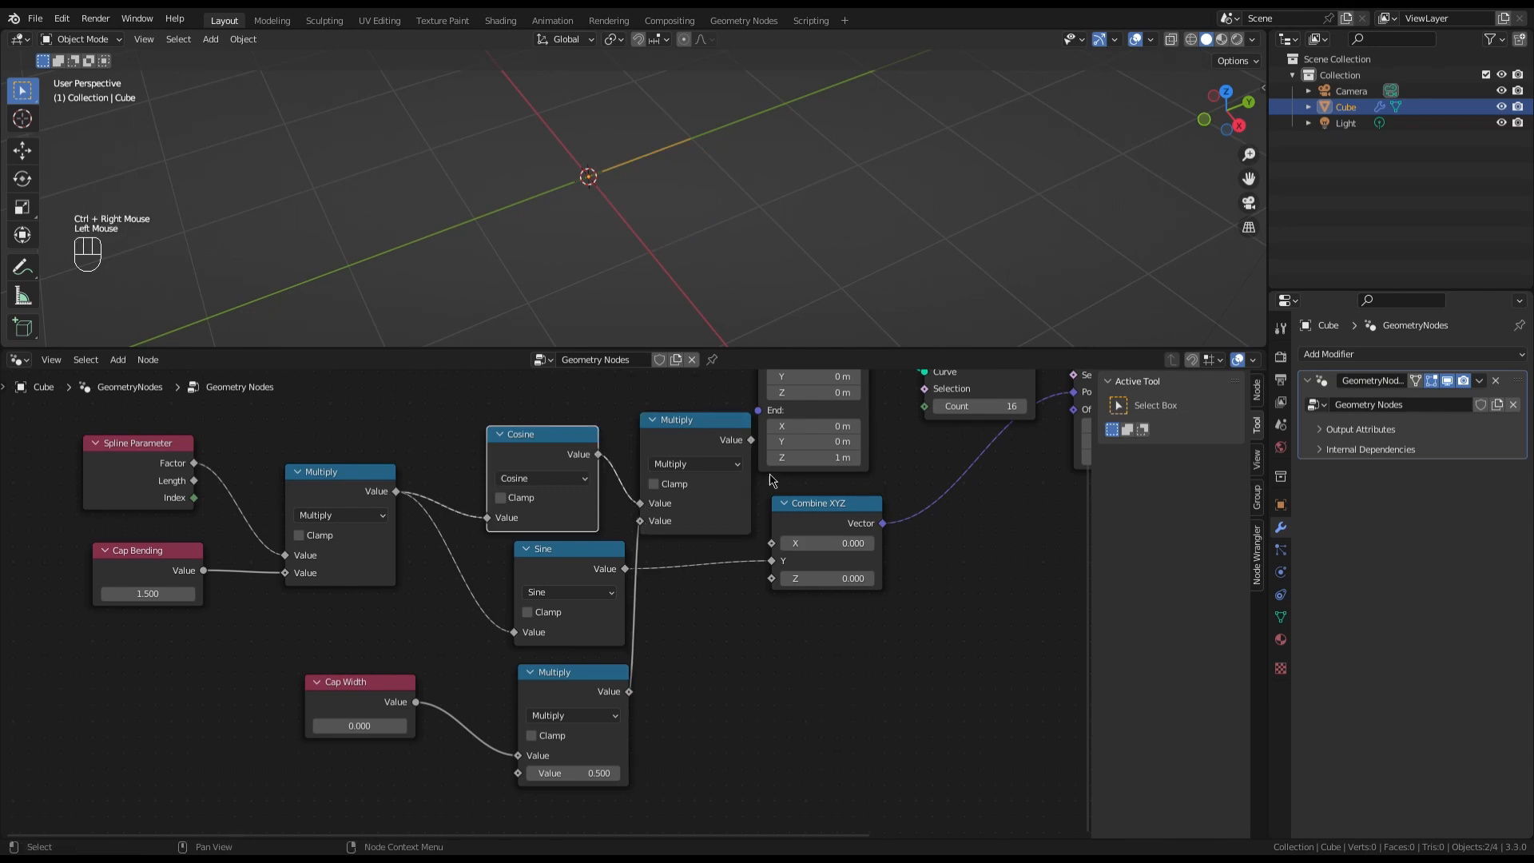
left_click_drag(751, 440, 773, 543)
Shift the Sine node and the Cap Width Multiply node slightly away from the Multiply node that feeds Combine XYZ
scroll(732, 419, "down", 2)
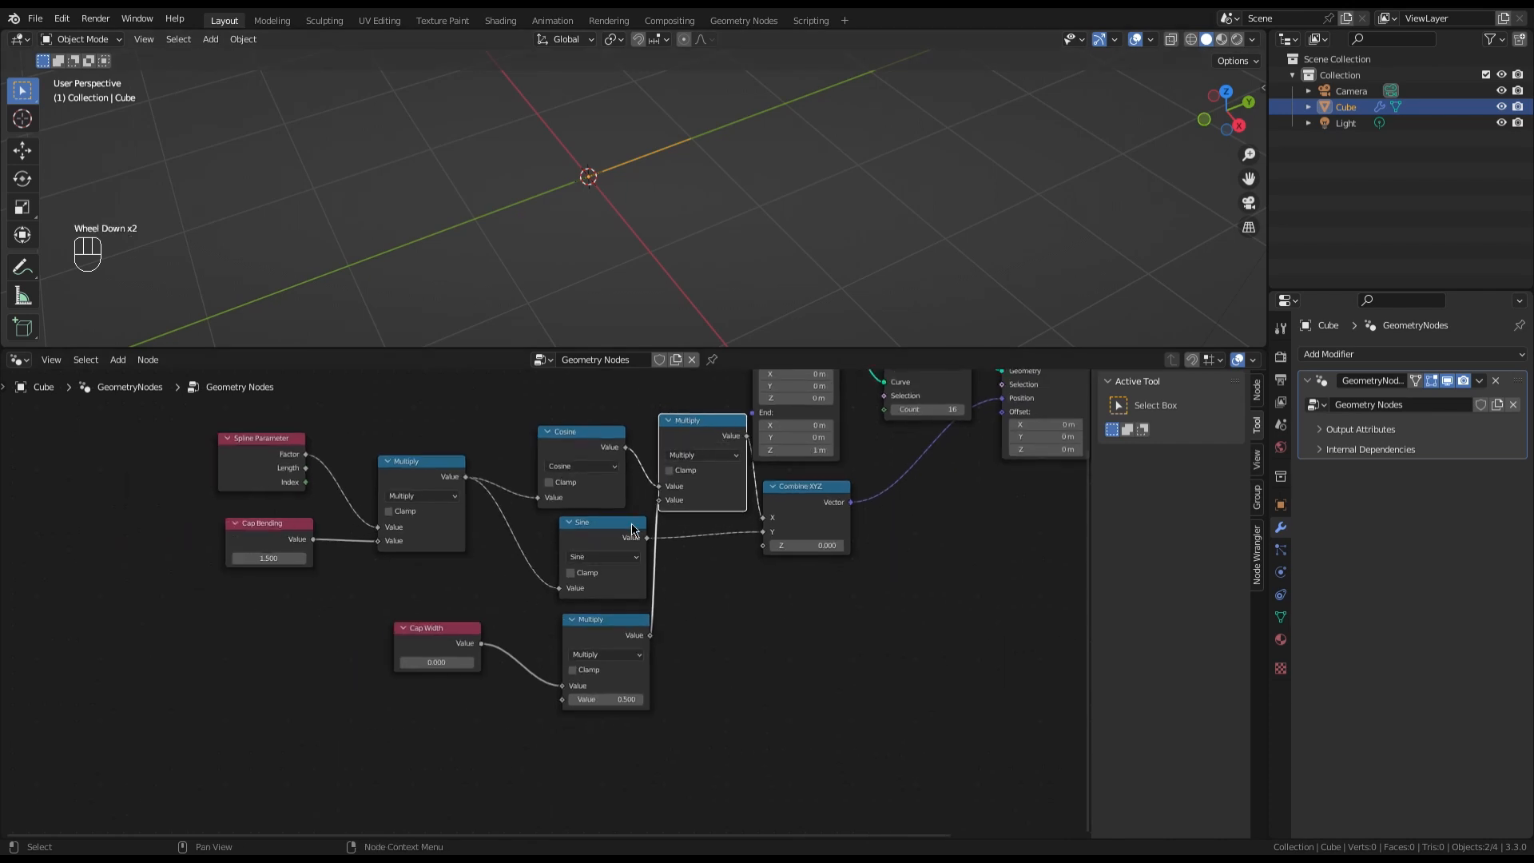
left_click_drag(635, 531, 614, 527)
left_click_drag(645, 622, 624, 629)
scroll(530, 707, "up", 6)
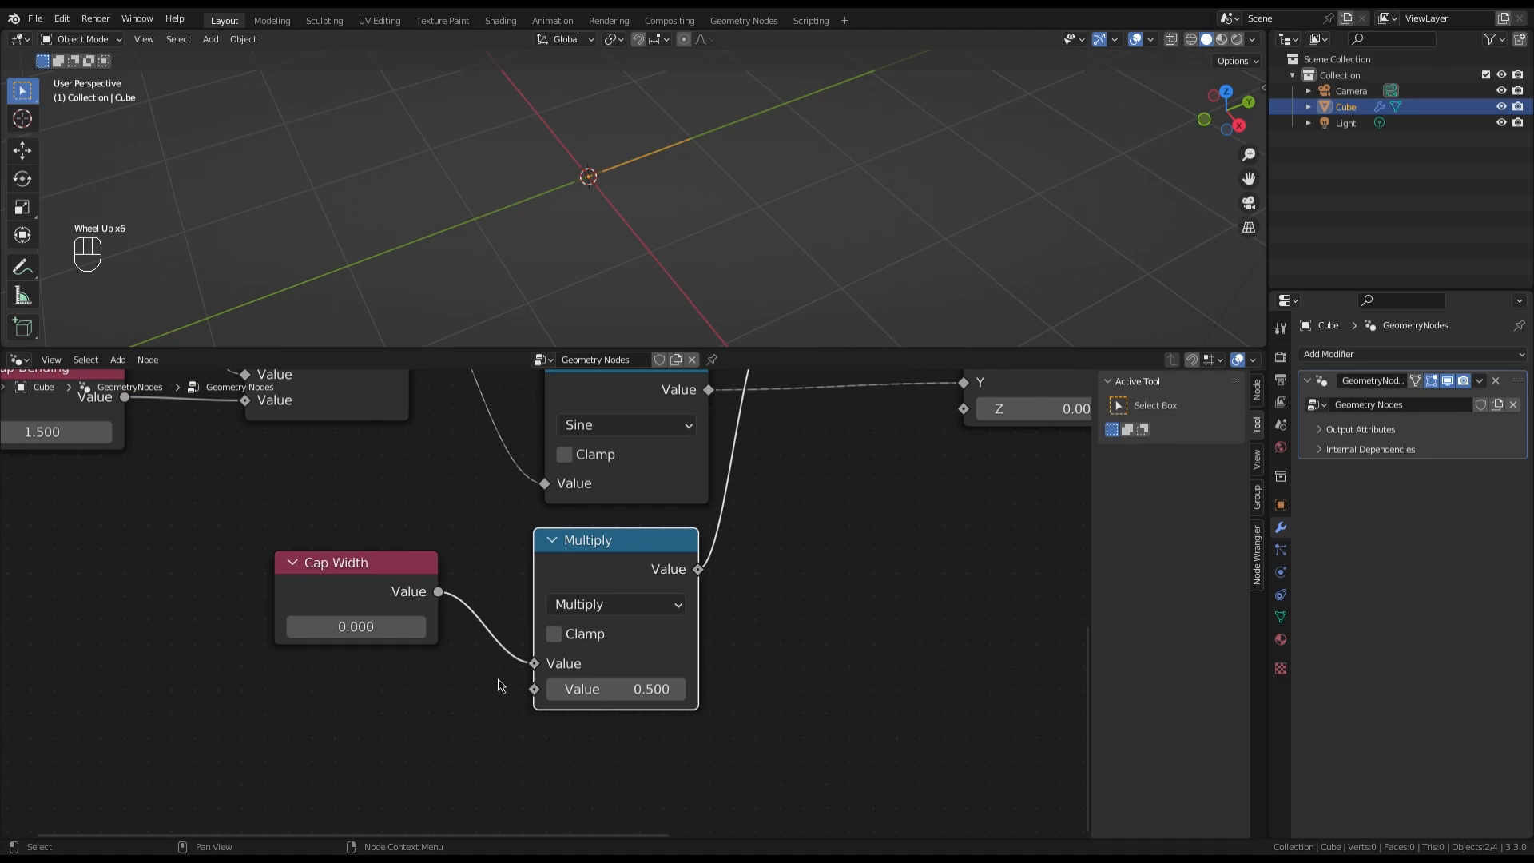
Connect the Cap Bending Multiply output to the second input of the Cap Width Multiply and tidy the Multiply beside Cosine
scroll(411, 703, "down", 2)
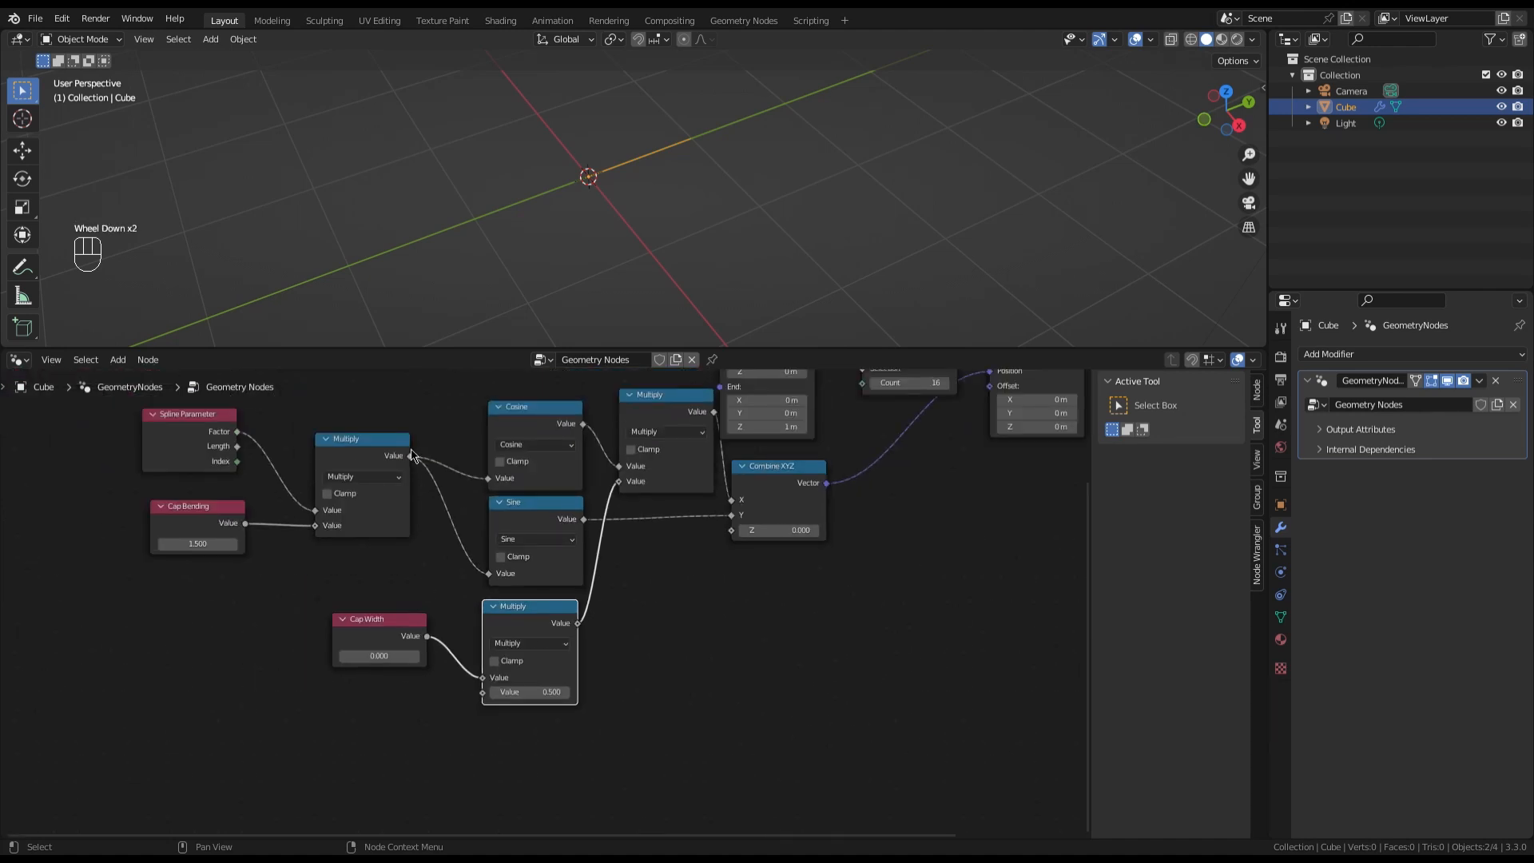
left_click_drag(410, 456, 481, 694)
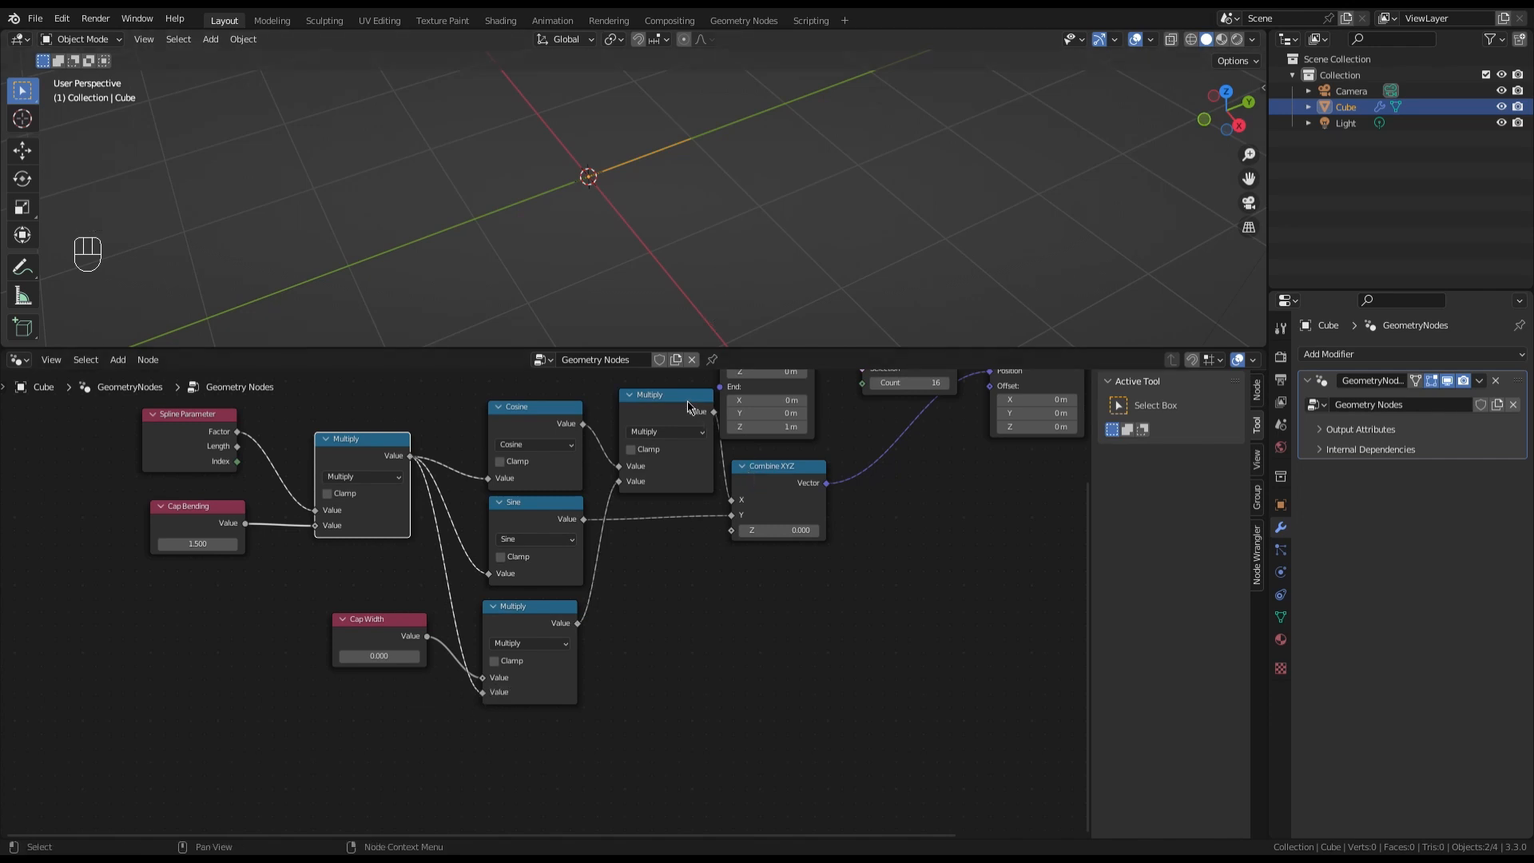
left_click_drag(691, 409, 683, 429)
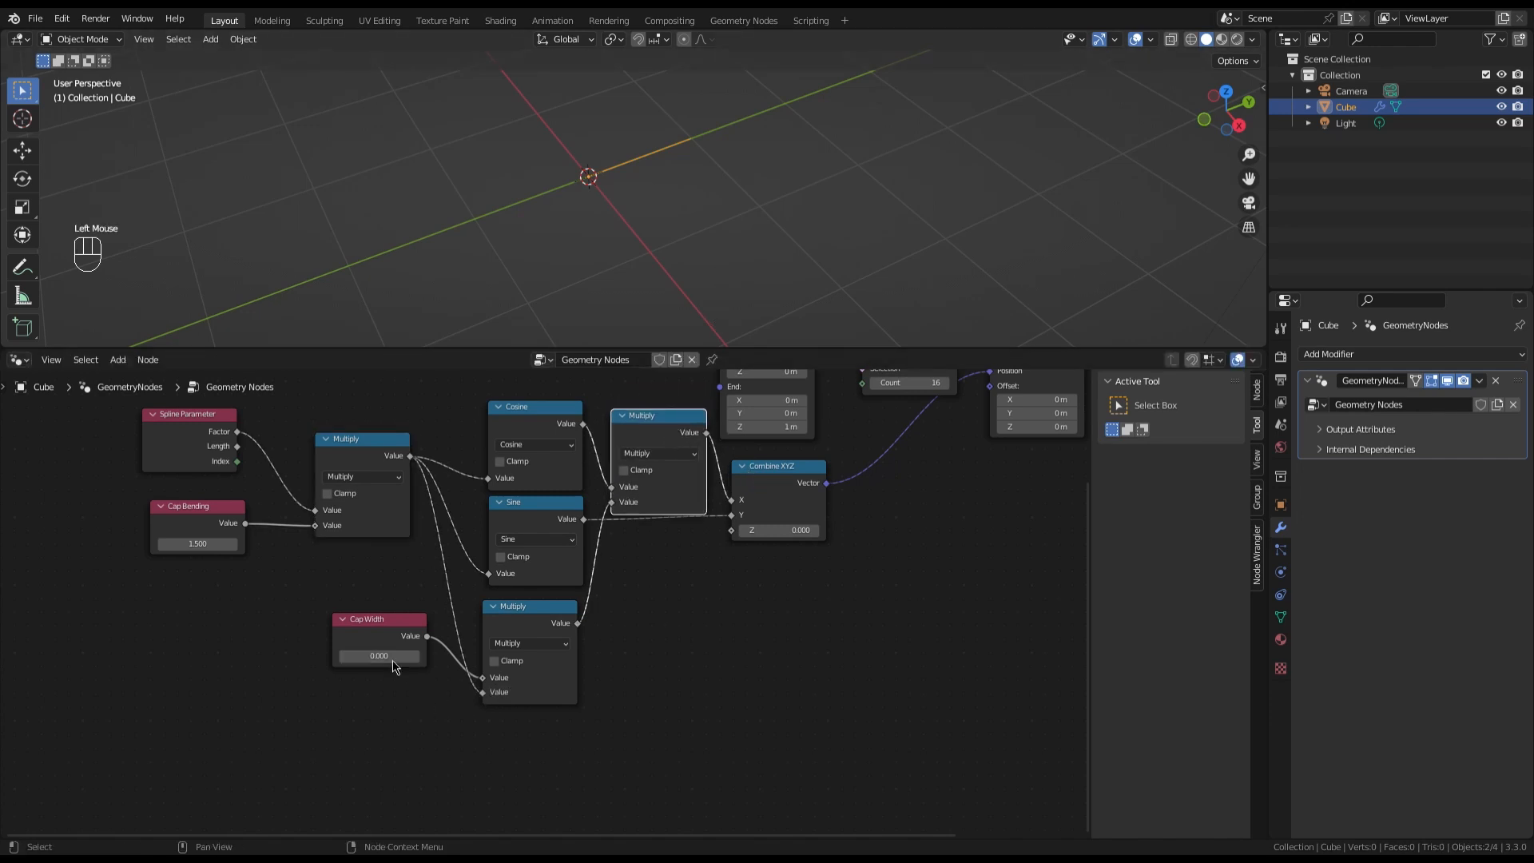
Set the Cap Width value to 1
mouse_move(375, 656)
left_mouse_down()
mouse_move(404, 655)
mouse_move(335, 655)
mouse_move(396, 655)
left_mouse_up()
left_click(400, 657)
type("1")
key("Return")
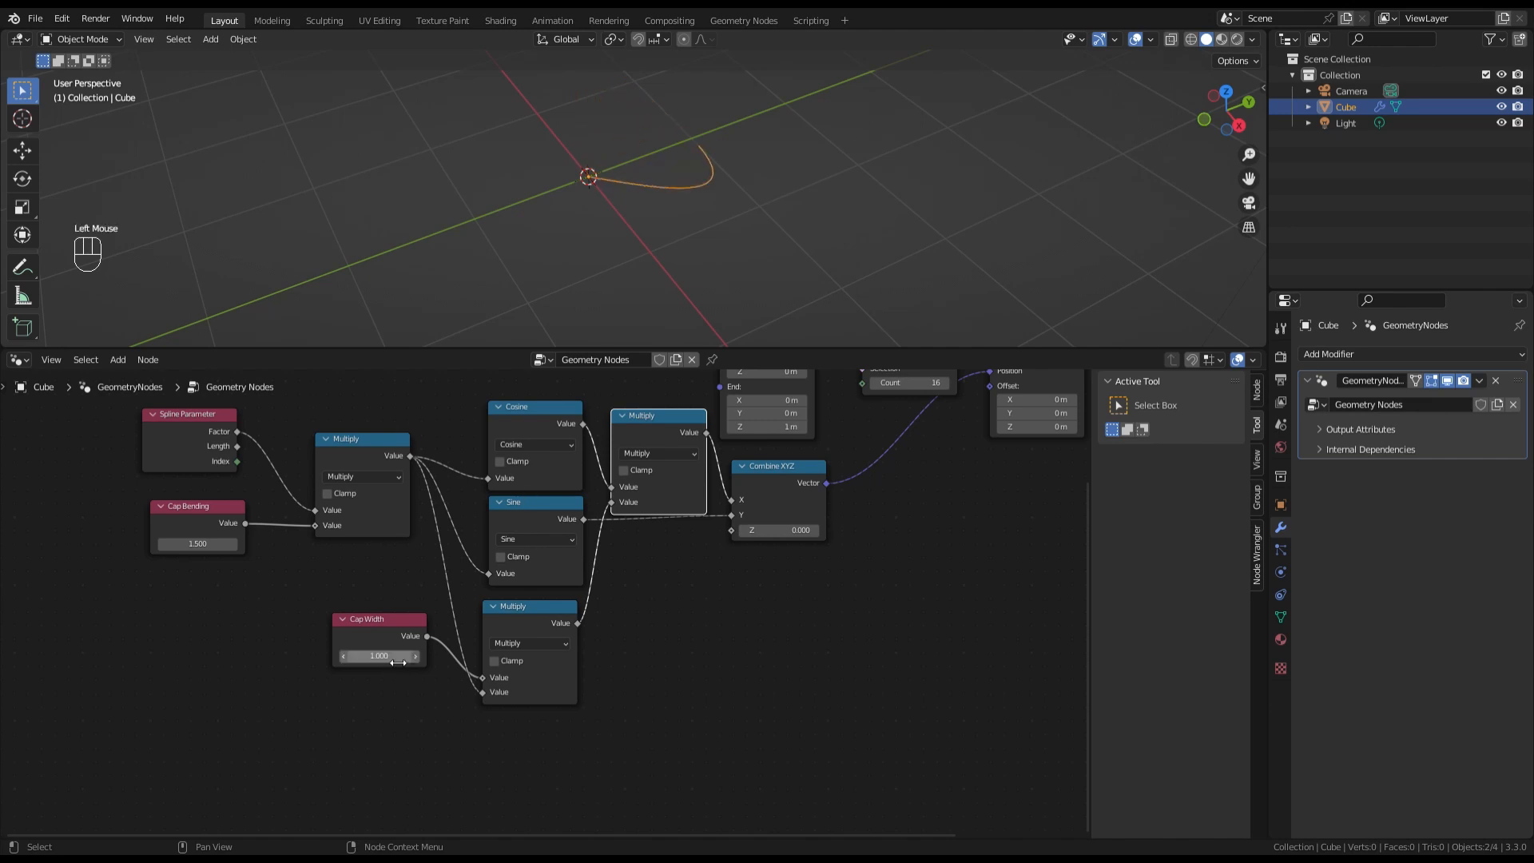
Duplicate the Cap Width Multiply node and place the copy directly below it
scroll(375, 743, "down", 2)
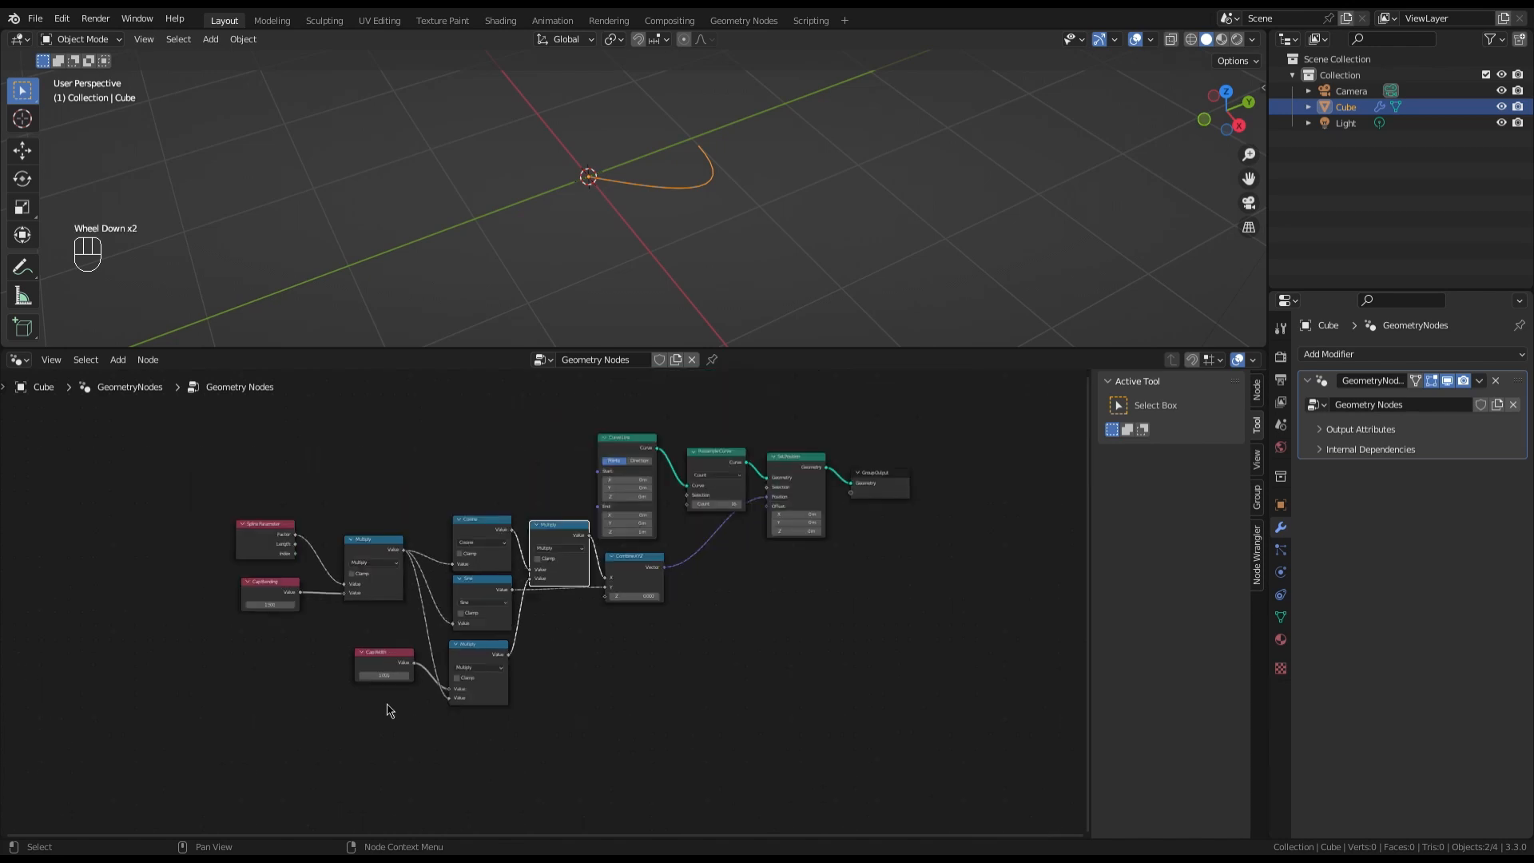
scroll(538, 651, "up", 4)
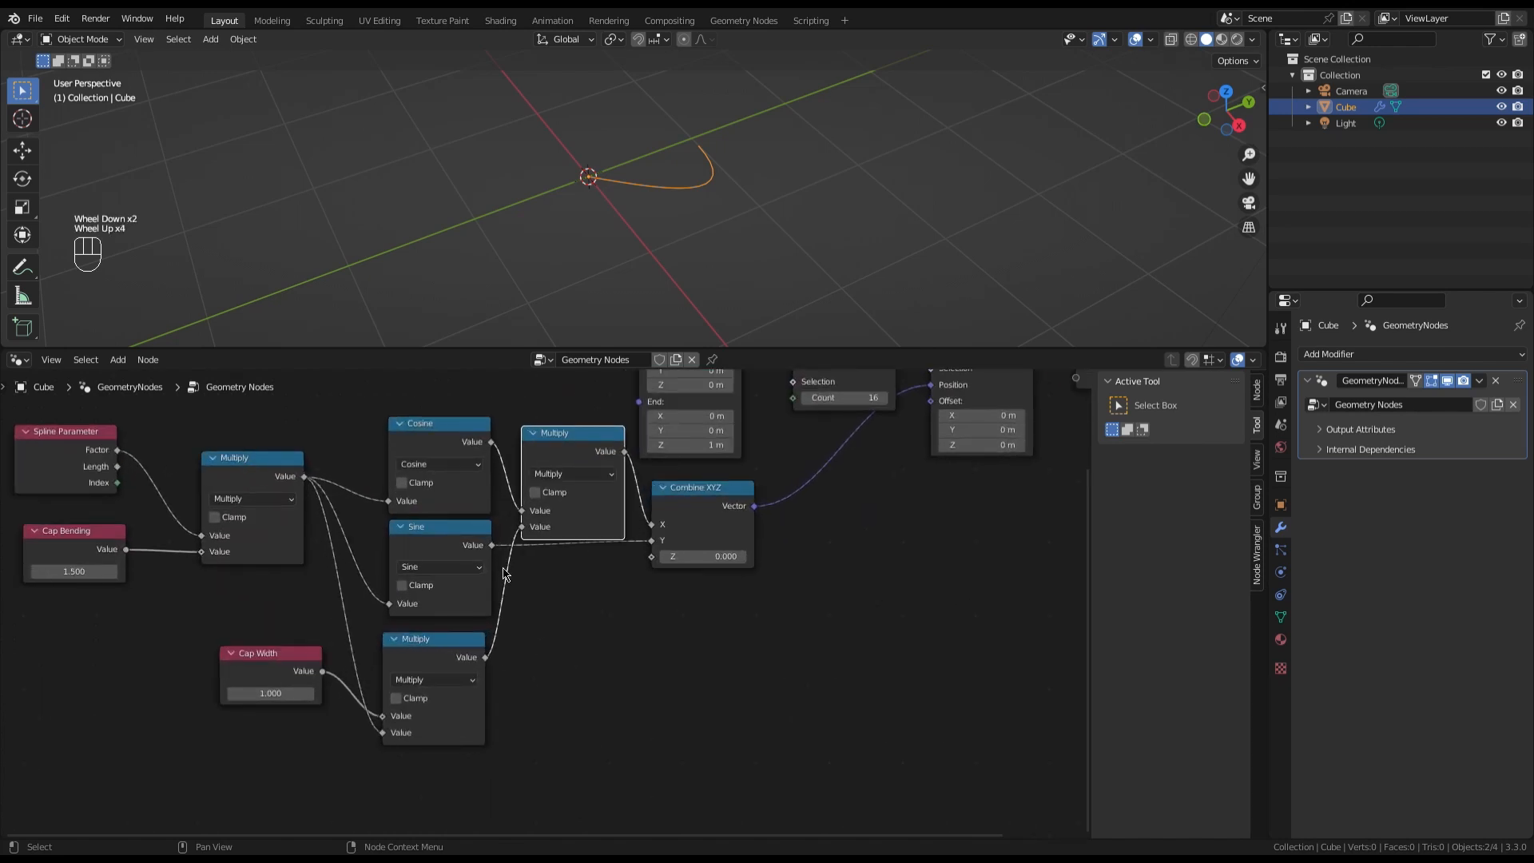
left_click(453, 649)
key("shift+d")
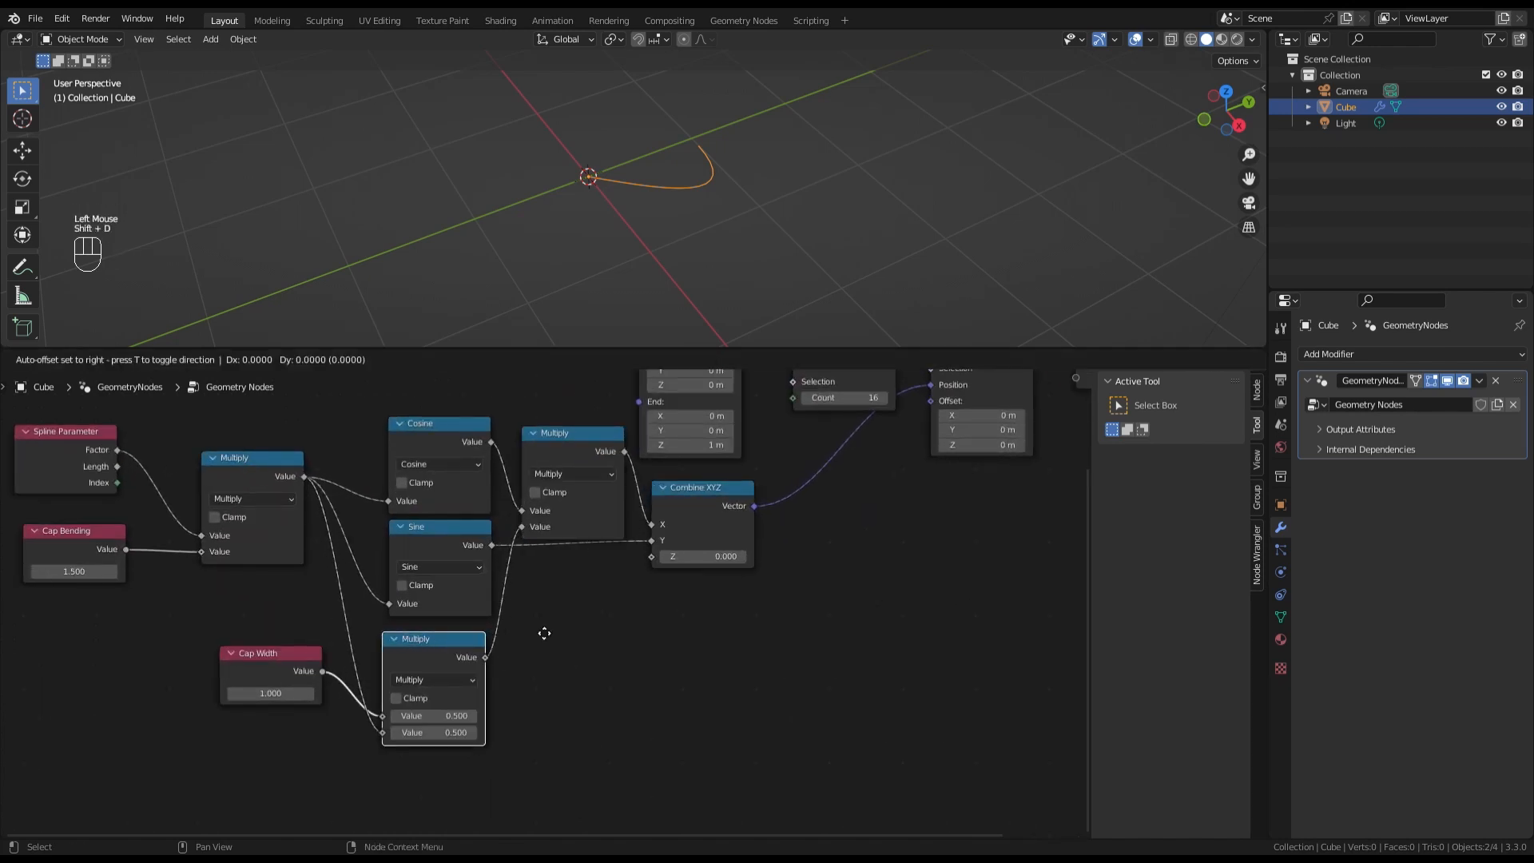
left_click(541, 757)
scroll(464, 629, "down", 2)
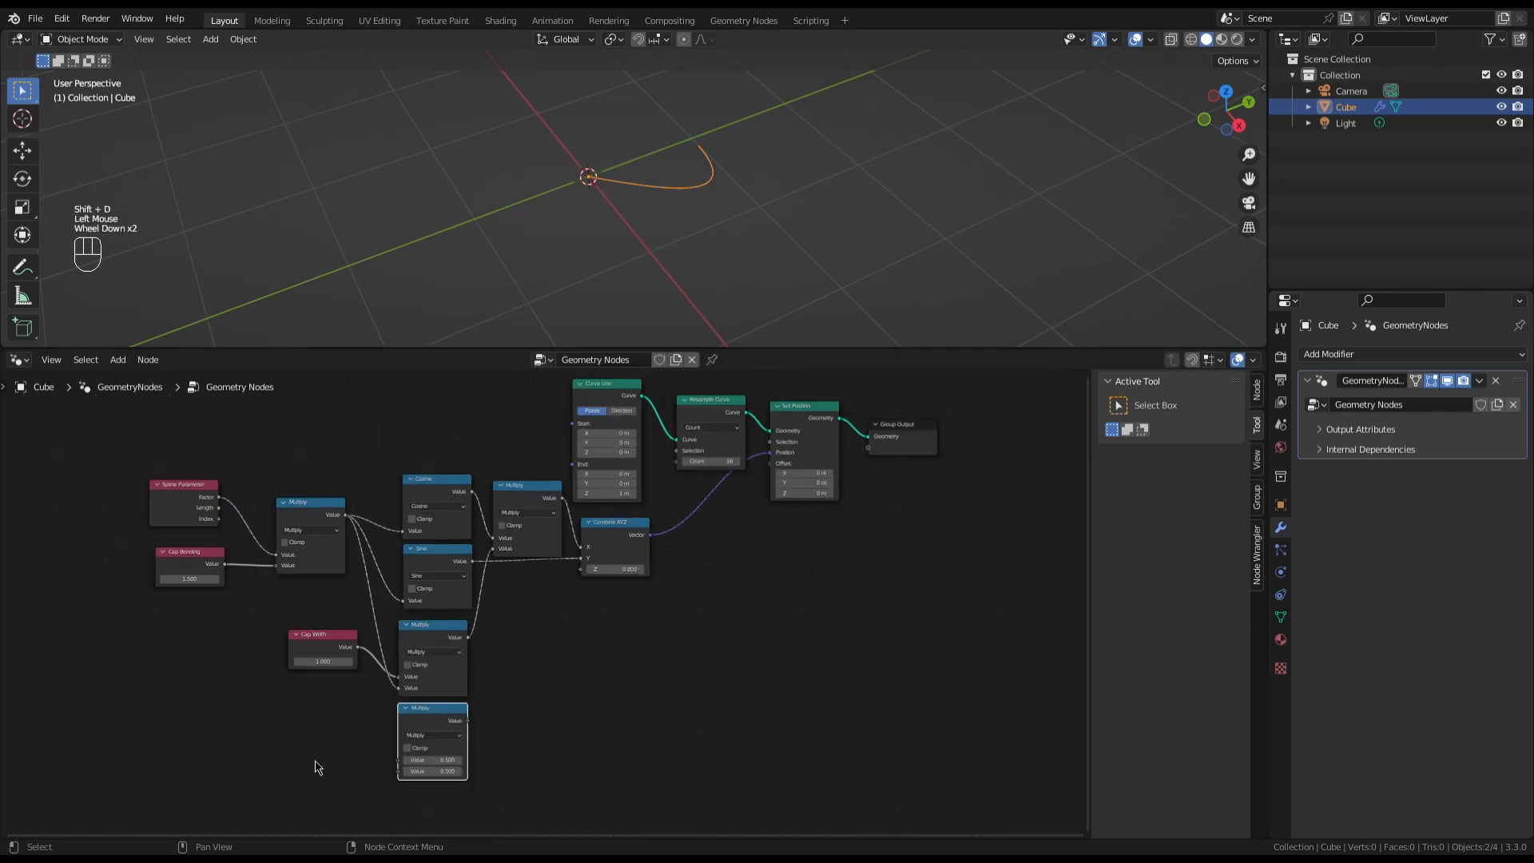
Add a Value node feeding the first input of the duplicated Multiply and label it "Cap Height"
scroll(405, 807, "up", 5)
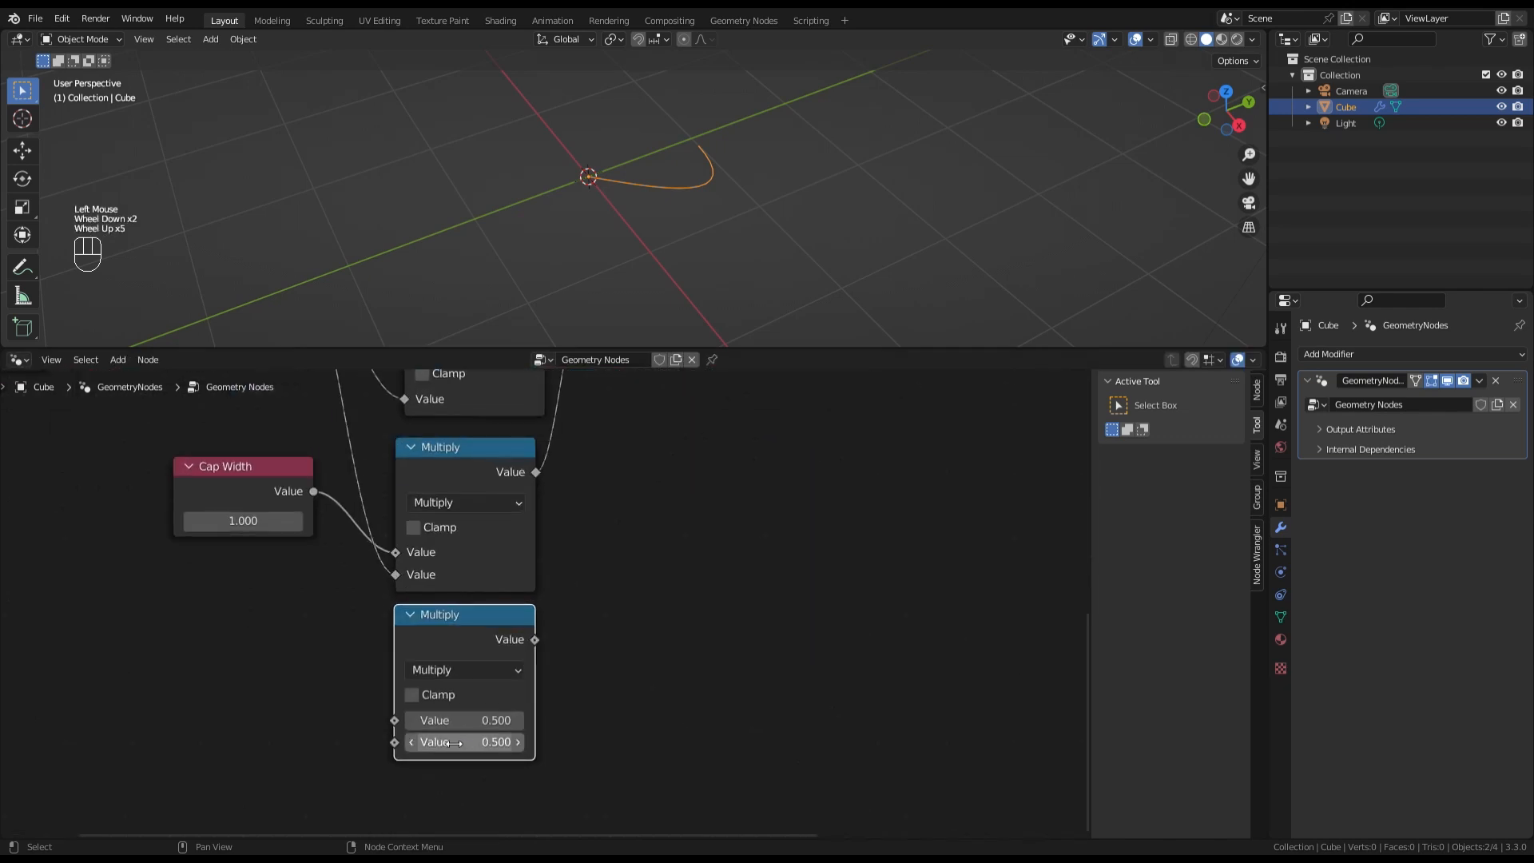
left_click_drag(394, 723, 333, 721)
type("value")
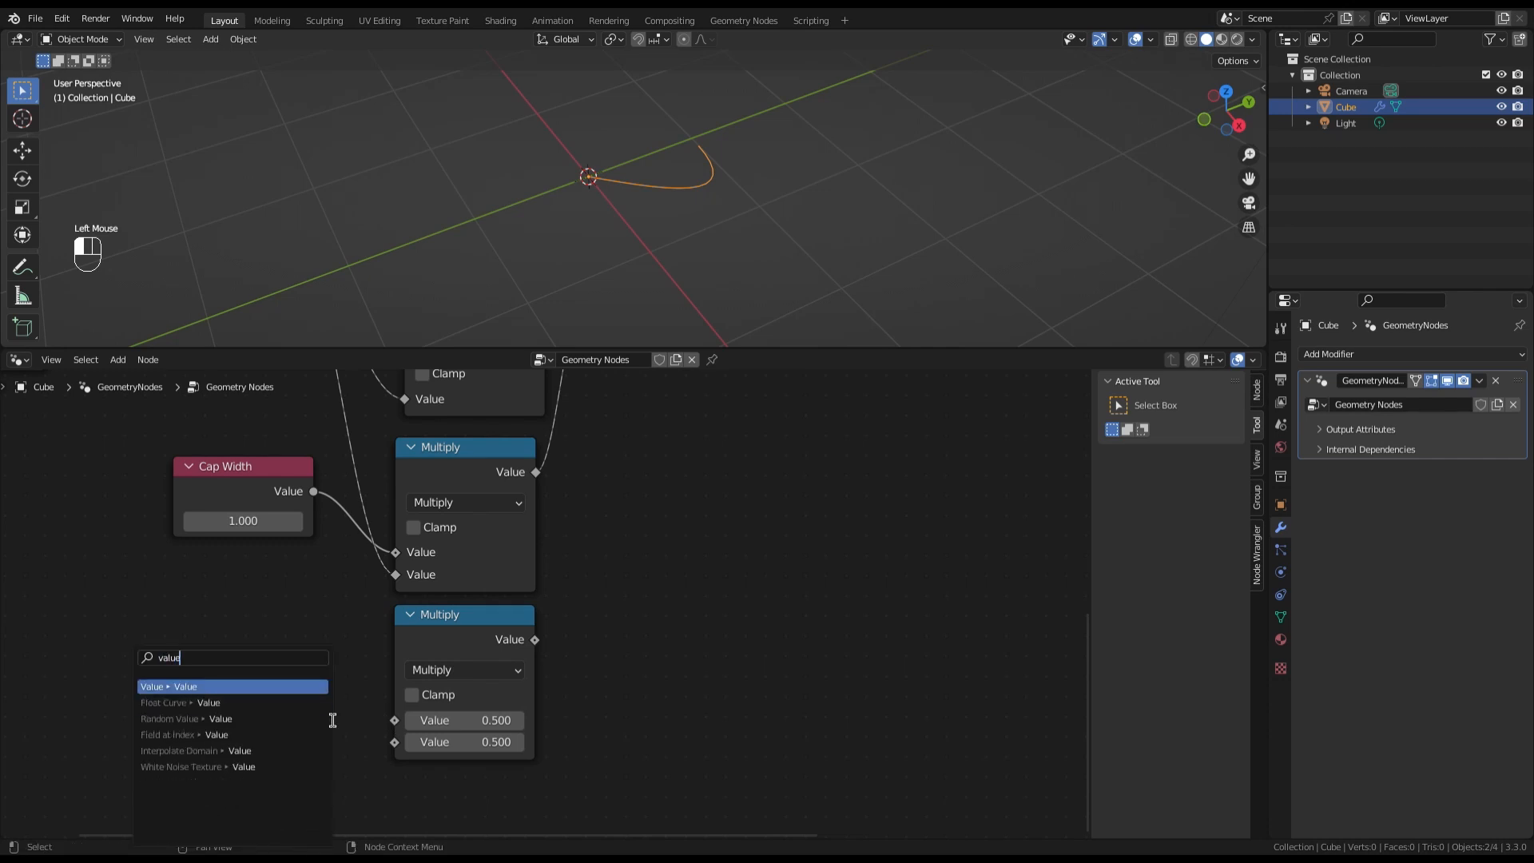
key("Return")
left_click(329, 714)
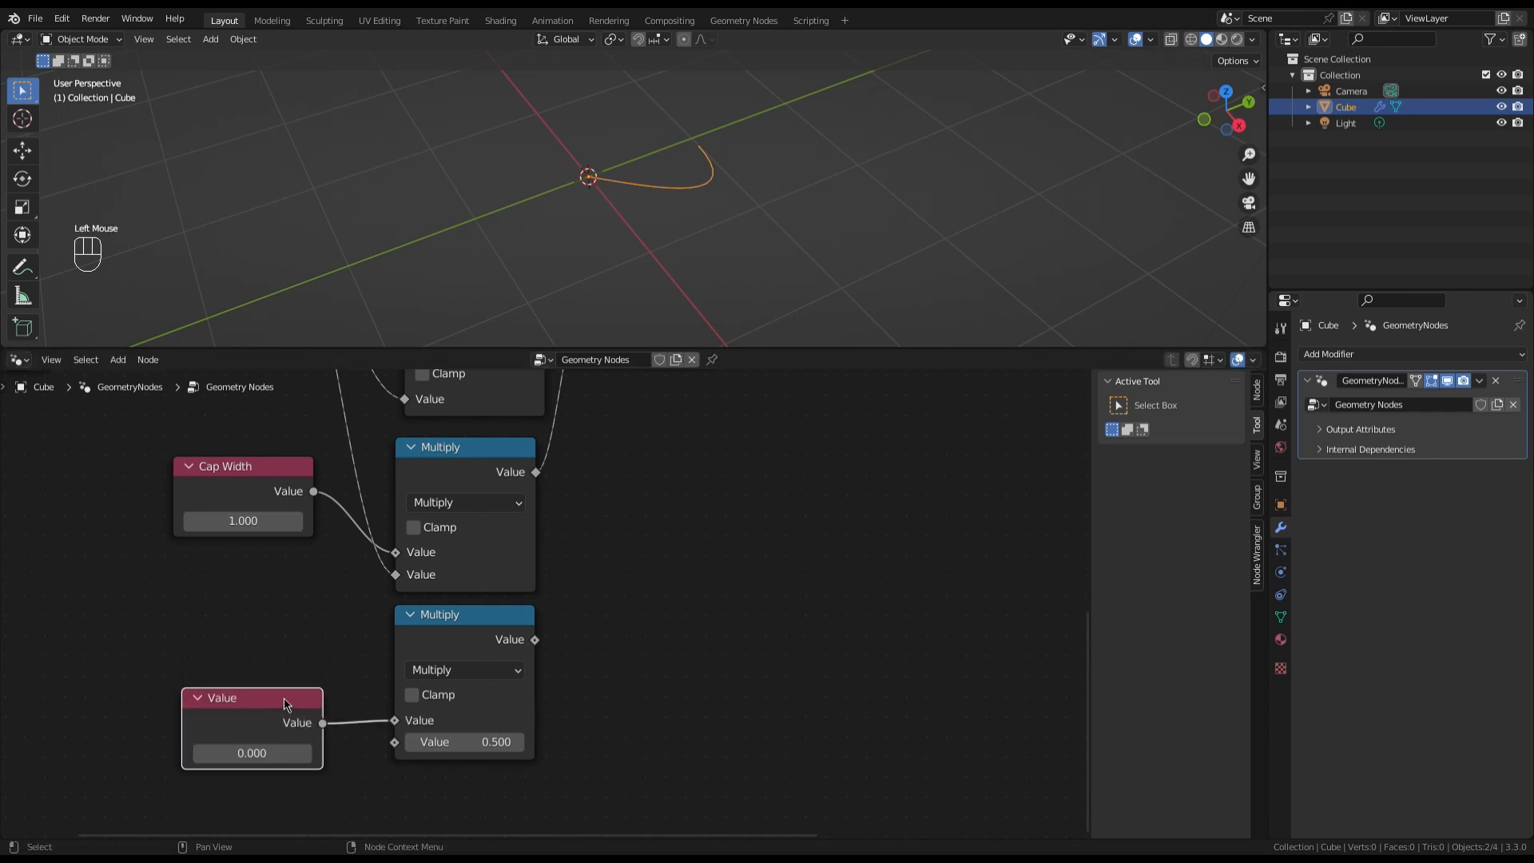
key("F2")
type("Cap Height")
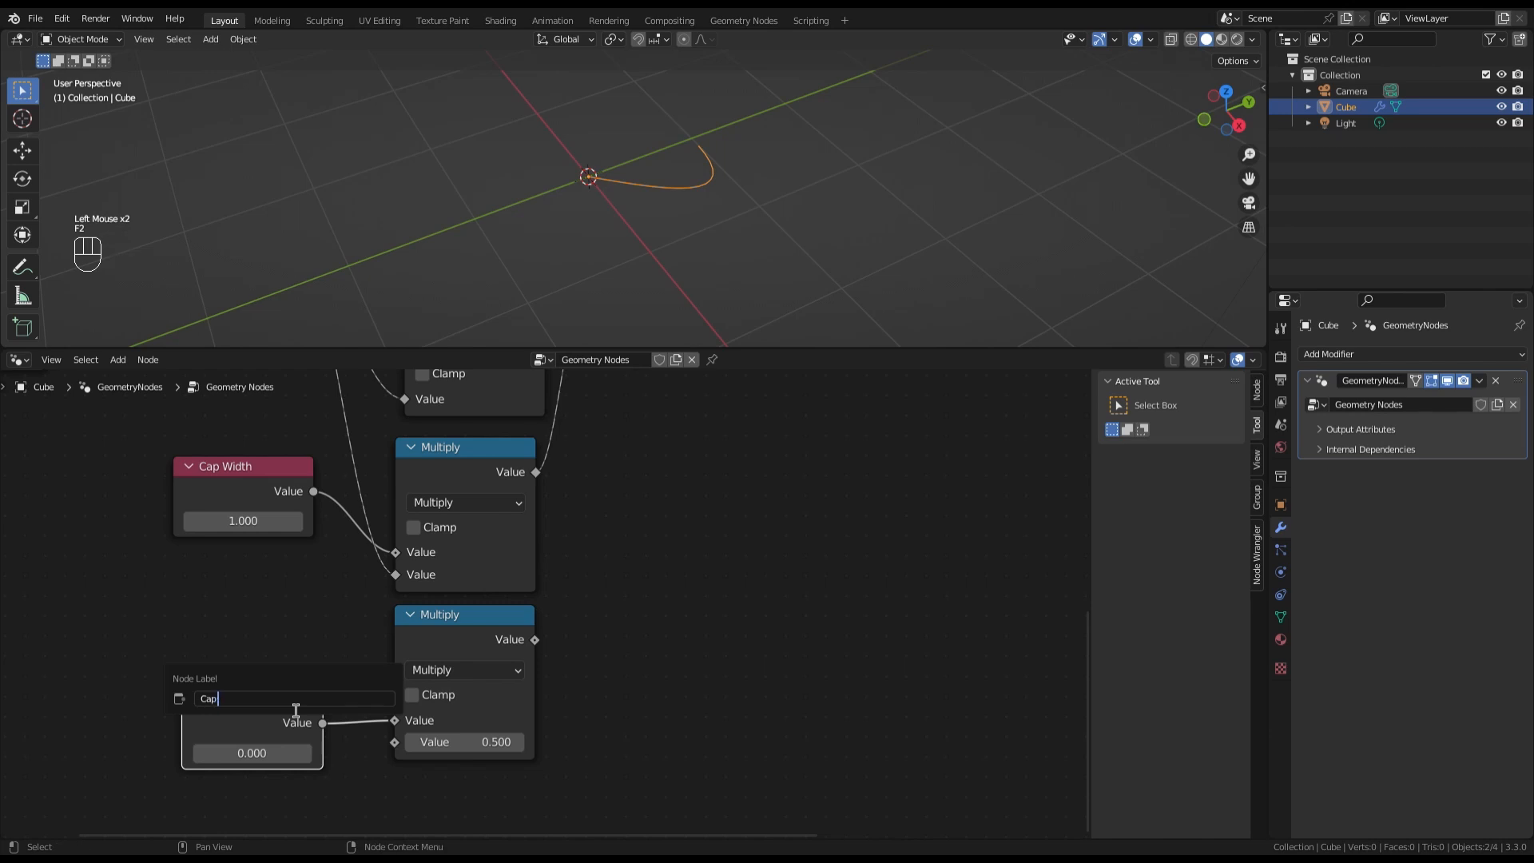
key("Return")
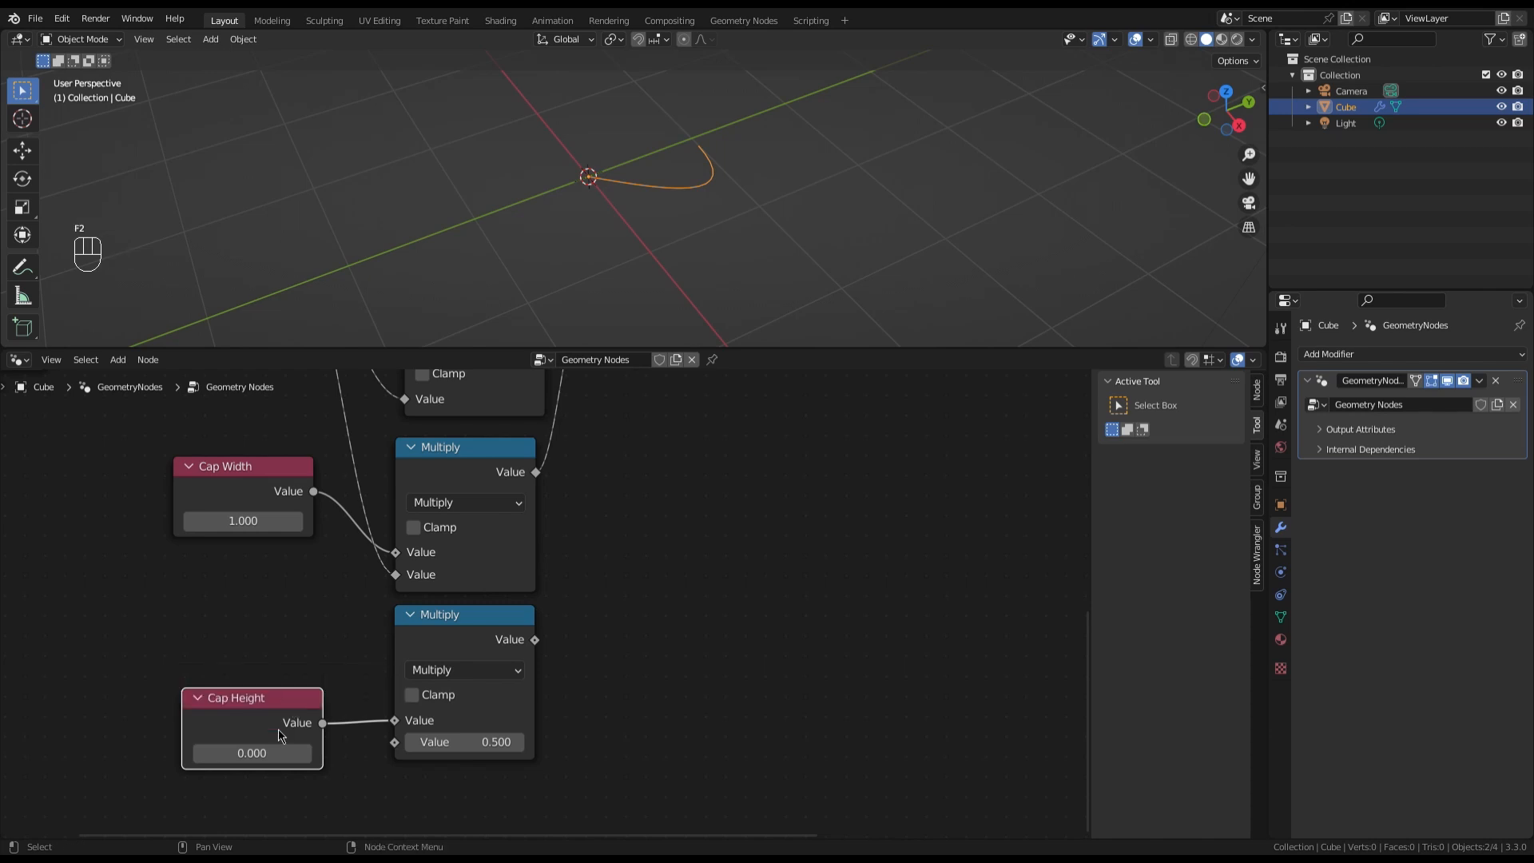
Set the Cap Height value to 1
left_click(278, 755)
type("1")
key("Return")
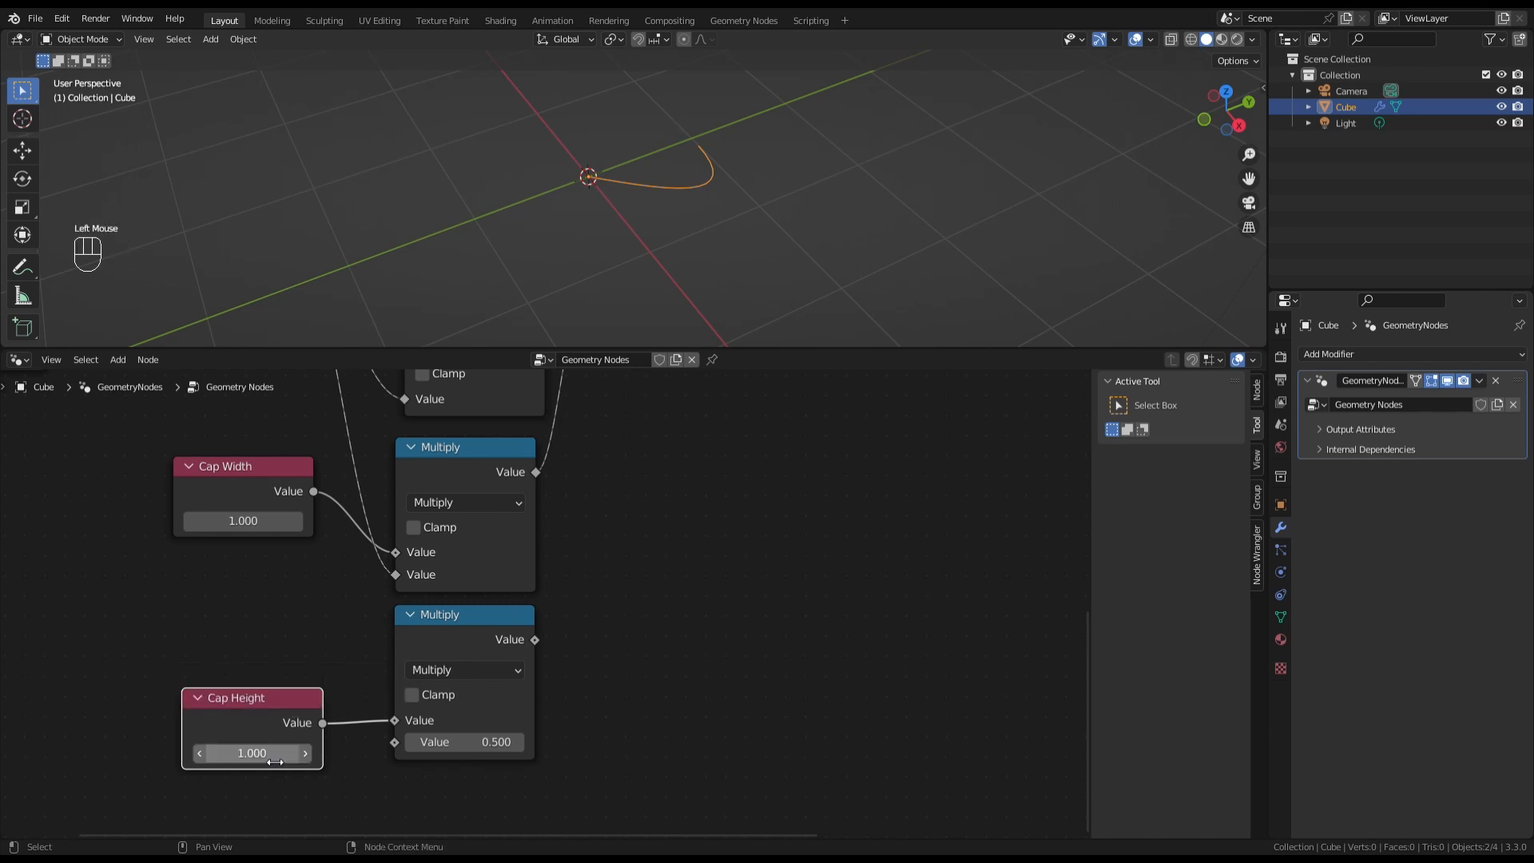
Add a Multiply Math node fed by the Cap Height Multiply and place it below the Multiply that drives Combine XYZ's X
scroll(278, 769, "down", 3)
scroll(382, 700, "up", 1)
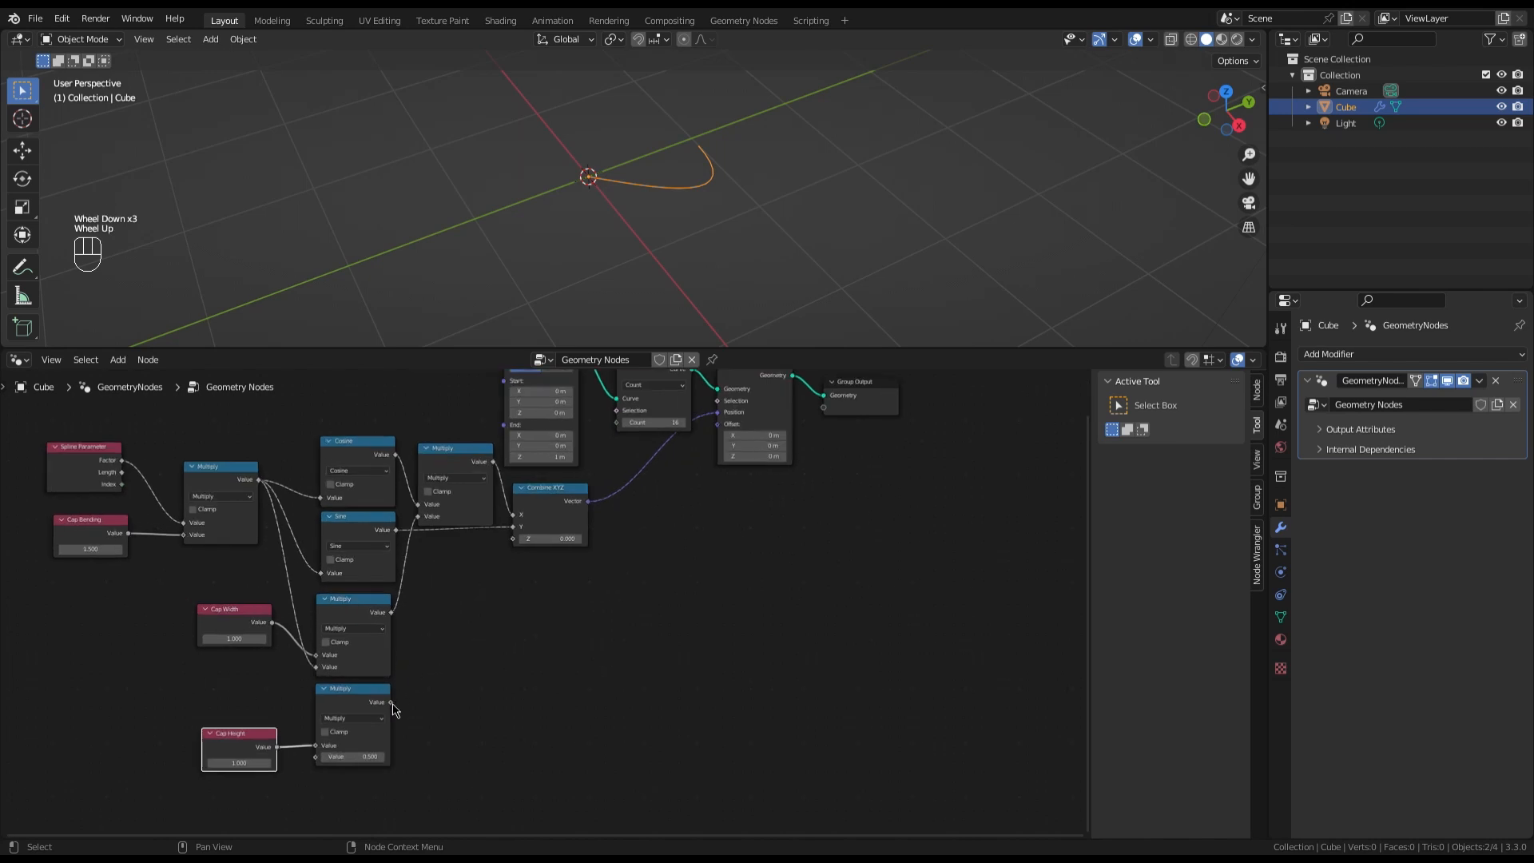
left_click_drag(392, 702, 448, 657)
type("mult")
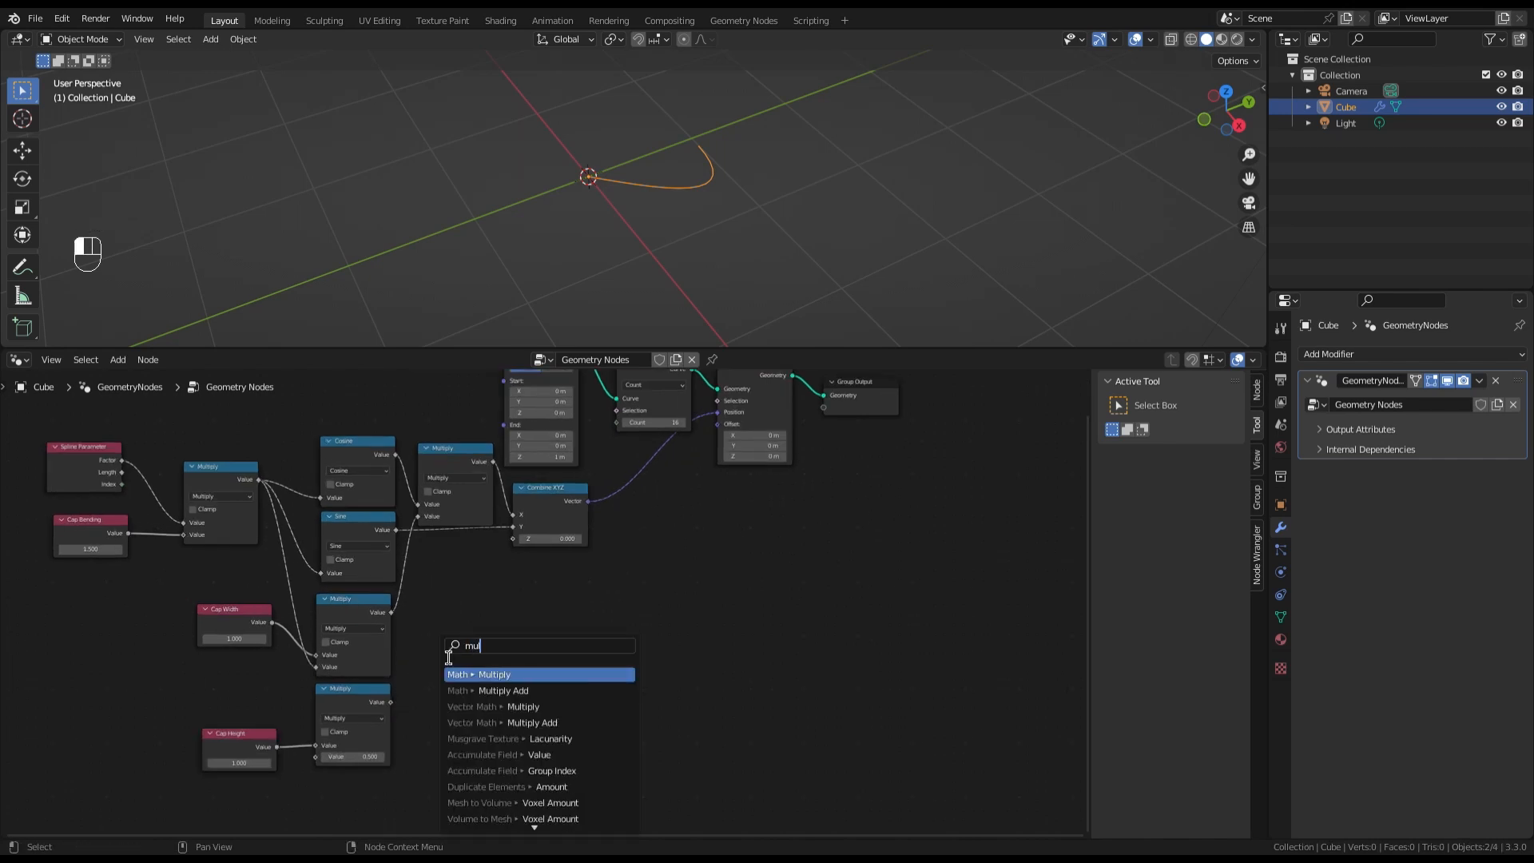
key("Return")
left_click(441, 595)
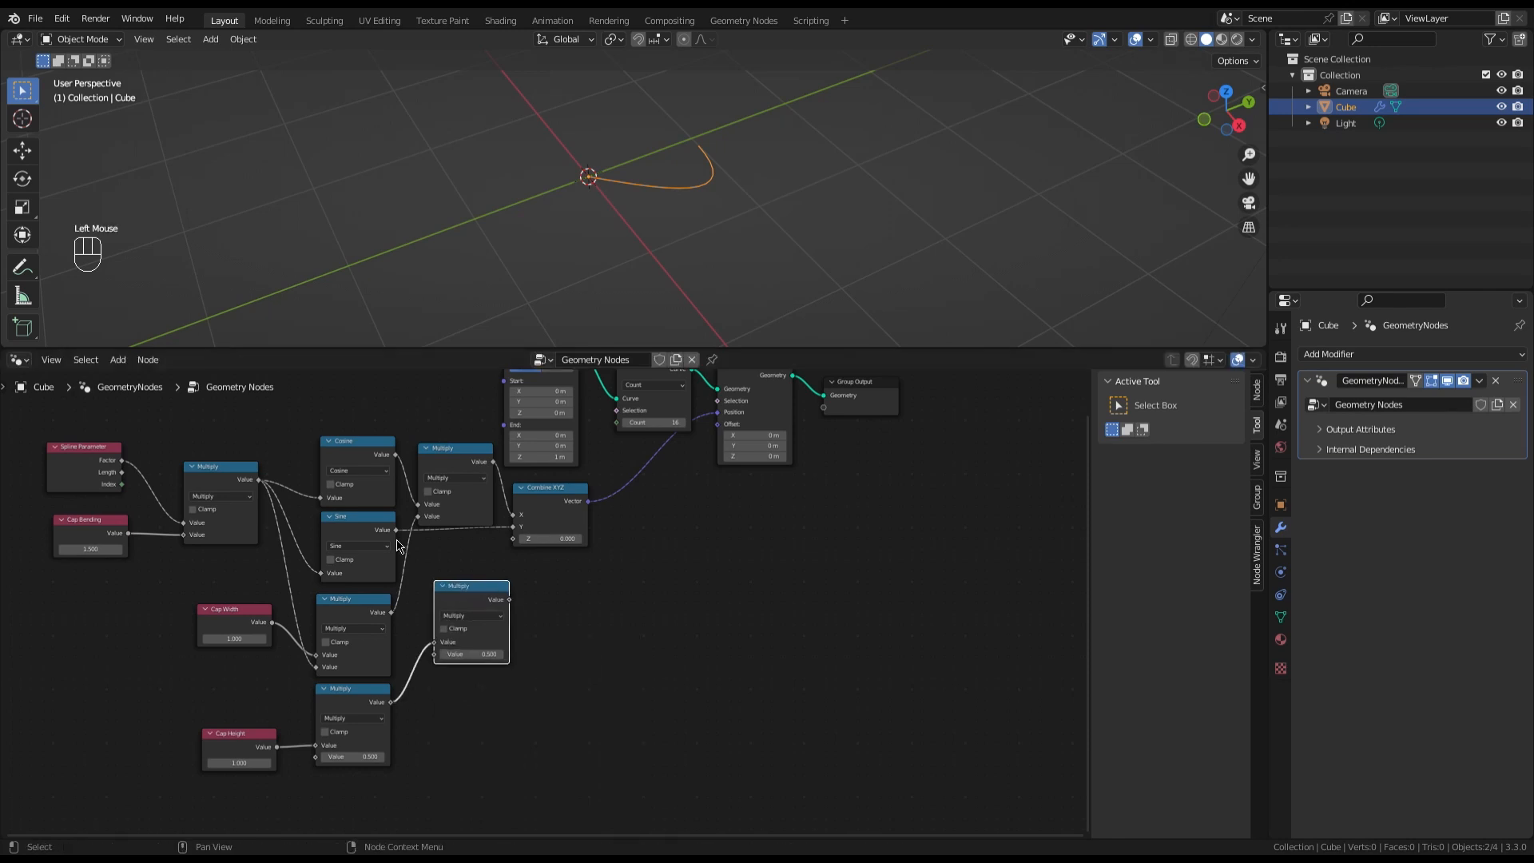
Cut the Sine link to Combine XYZ and route Sine through the new Multiply's second input into the Y input
right_click_drag(461, 538, 457, 534, "ctrl")
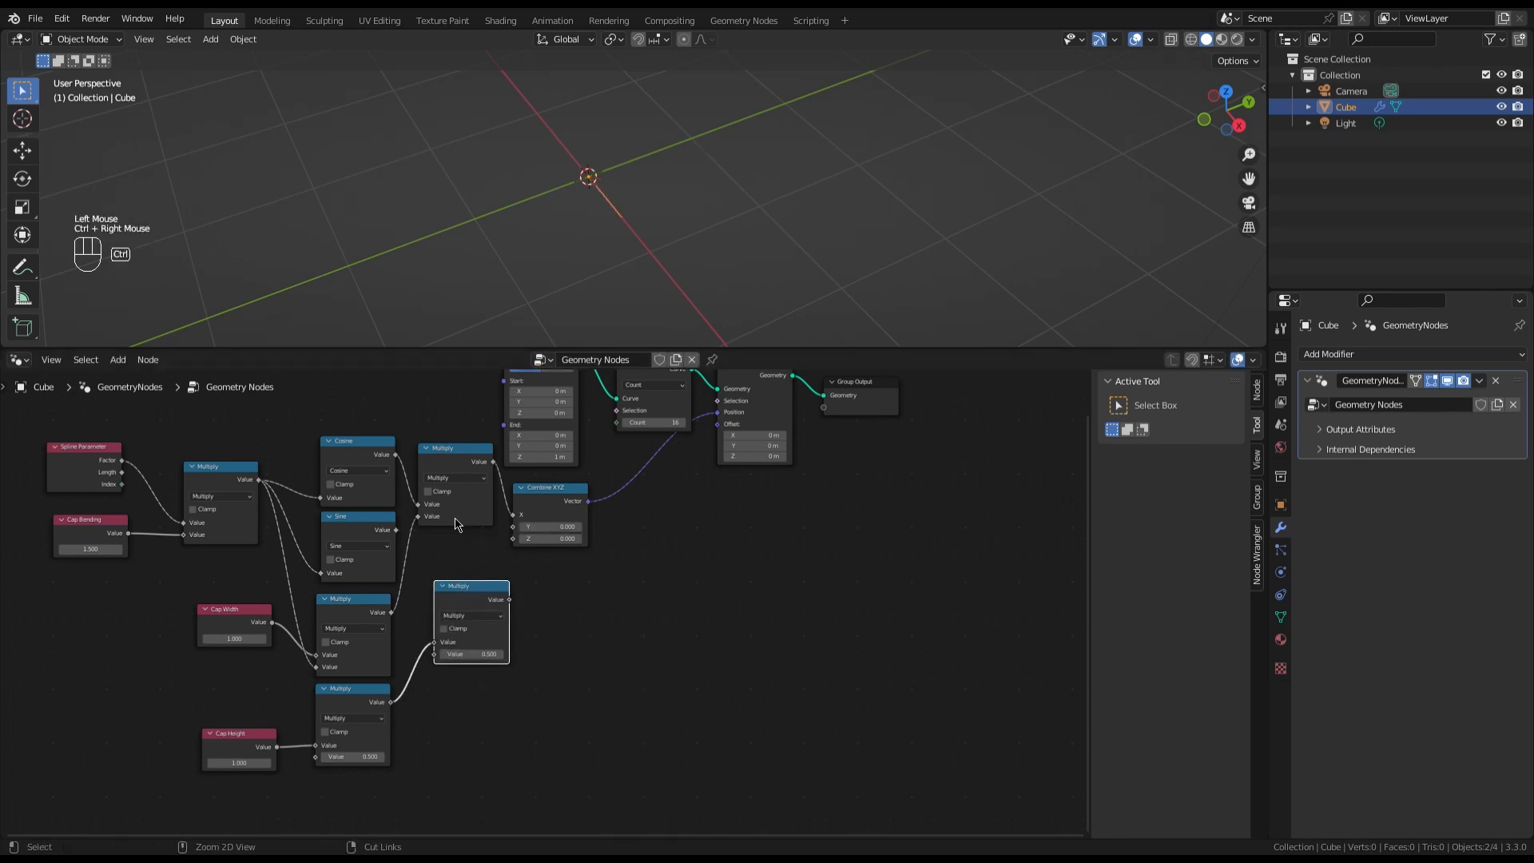
scroll(408, 536, "up", 2)
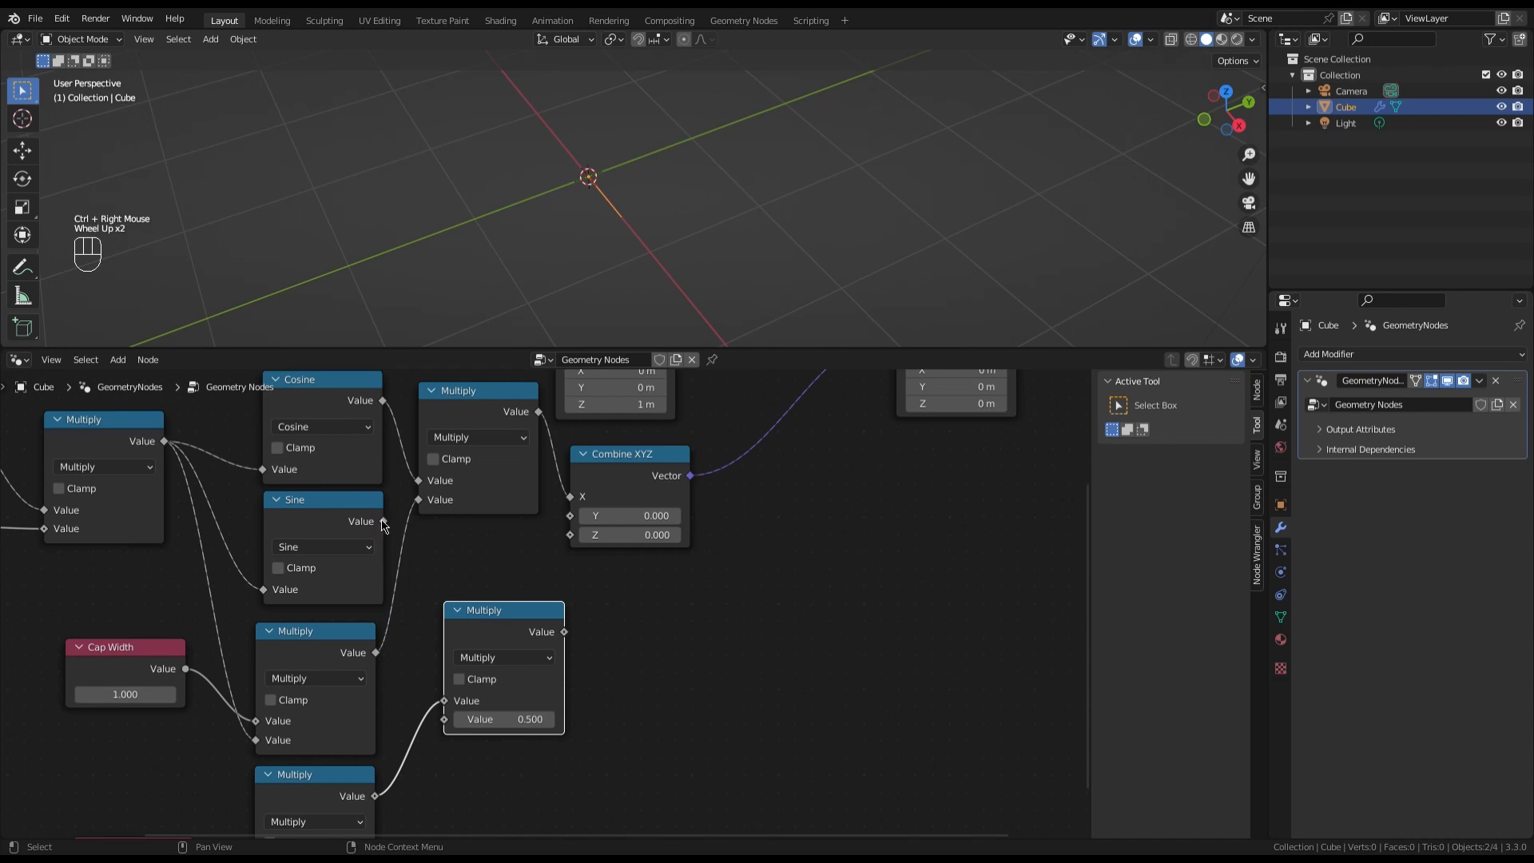
left_click_drag(383, 521, 445, 721)
left_click_drag(564, 631, 570, 515)
Move the Combine XYZ node farther from the two Multiply nodes feeding it and shift the Curve Line node slightly
left_click_drag(633, 468, 698, 504)
scroll(698, 504, "down", 1)
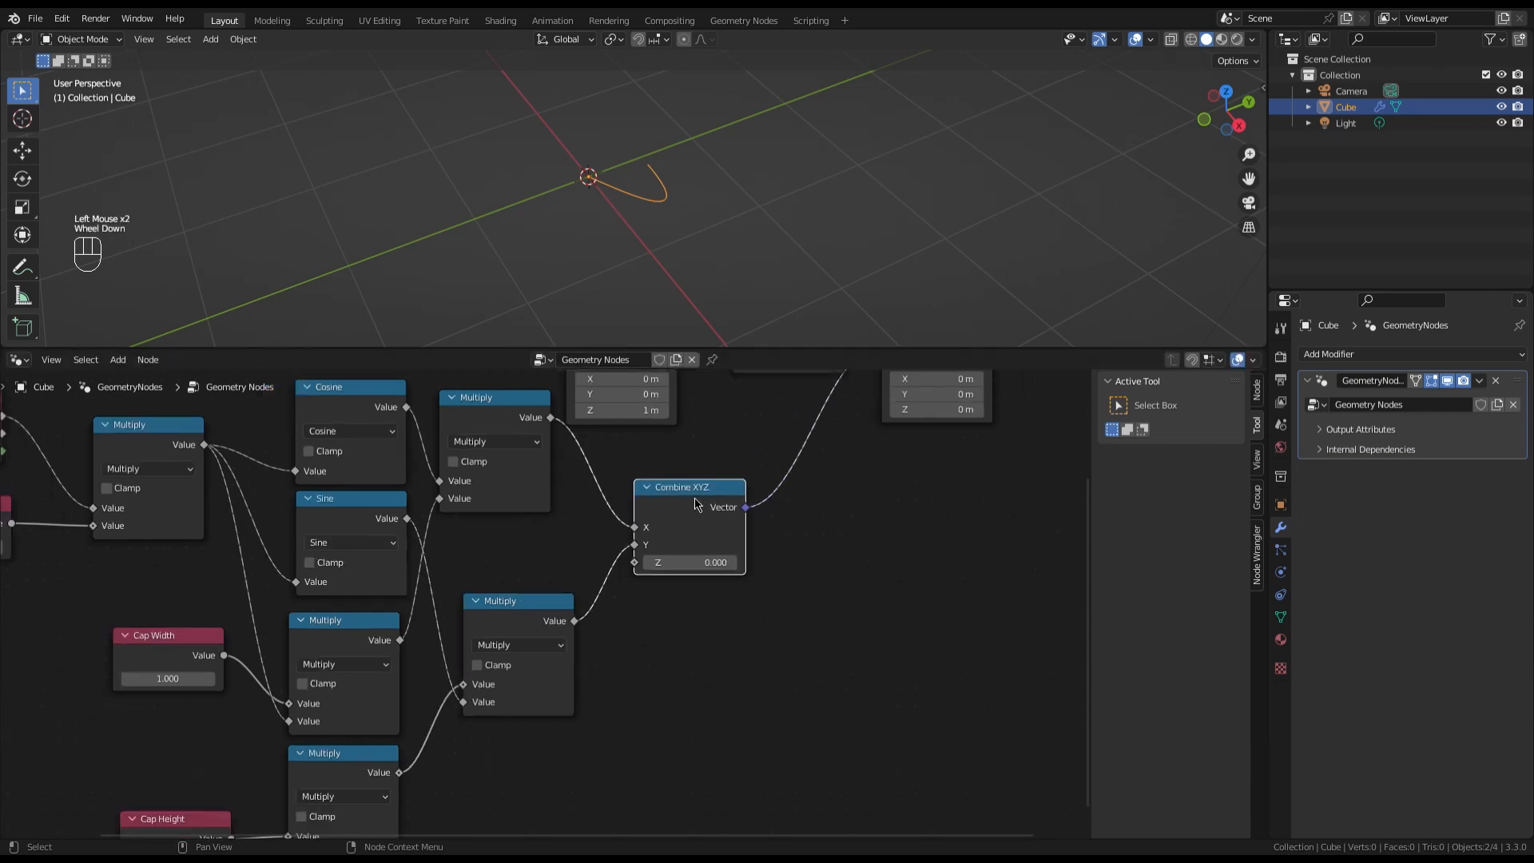
scroll(698, 504, "down", 5)
left_click_drag(673, 414, 673, 429)
scroll(654, 259, "up", 3)
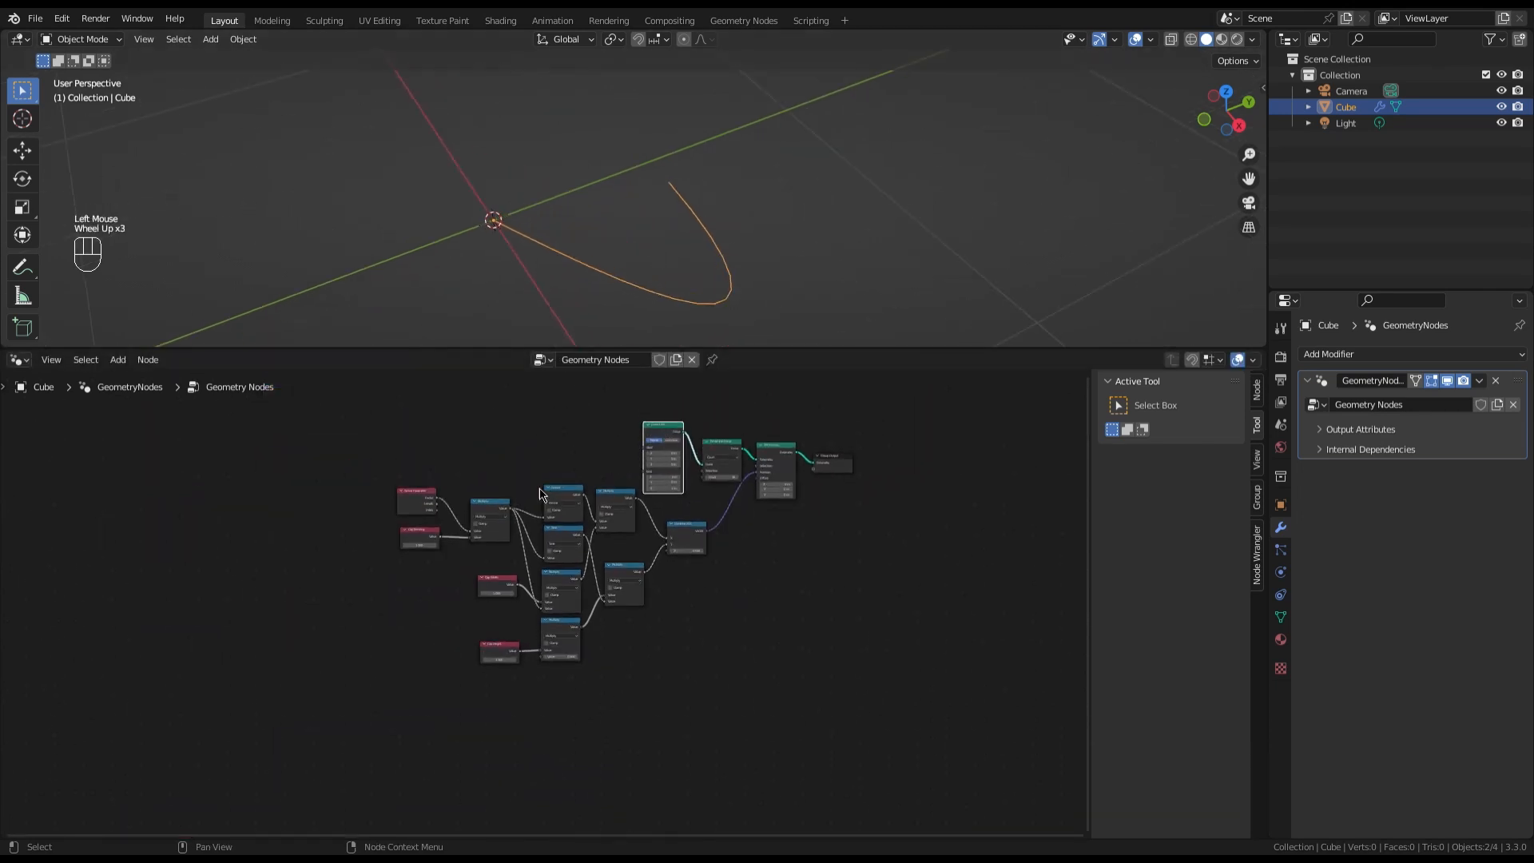
scroll(430, 637, "up", 2)
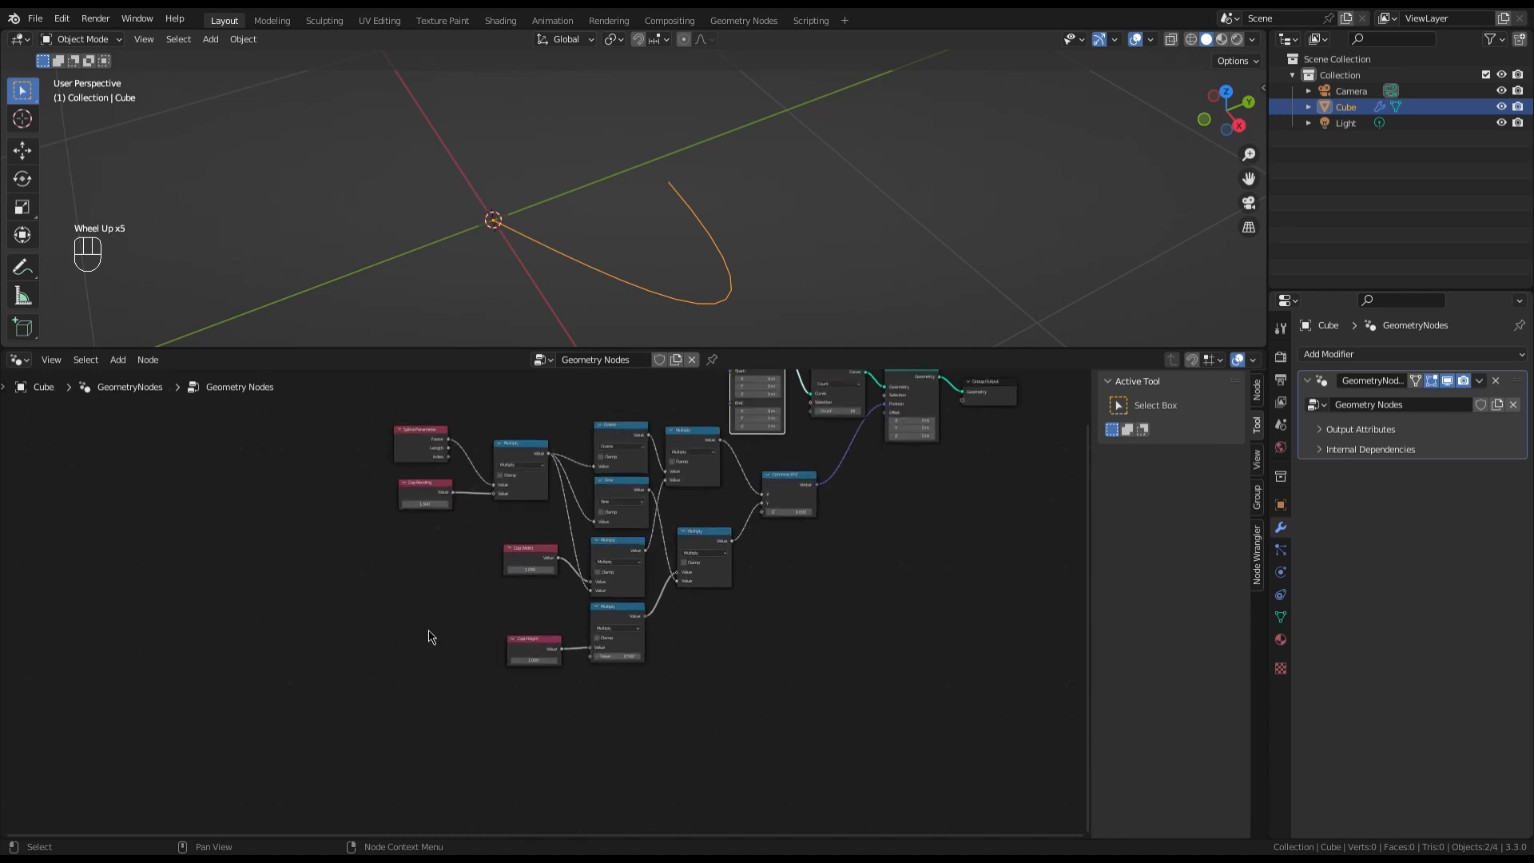
scroll(430, 637, "up", 1)
scroll(522, 490, "up", 3)
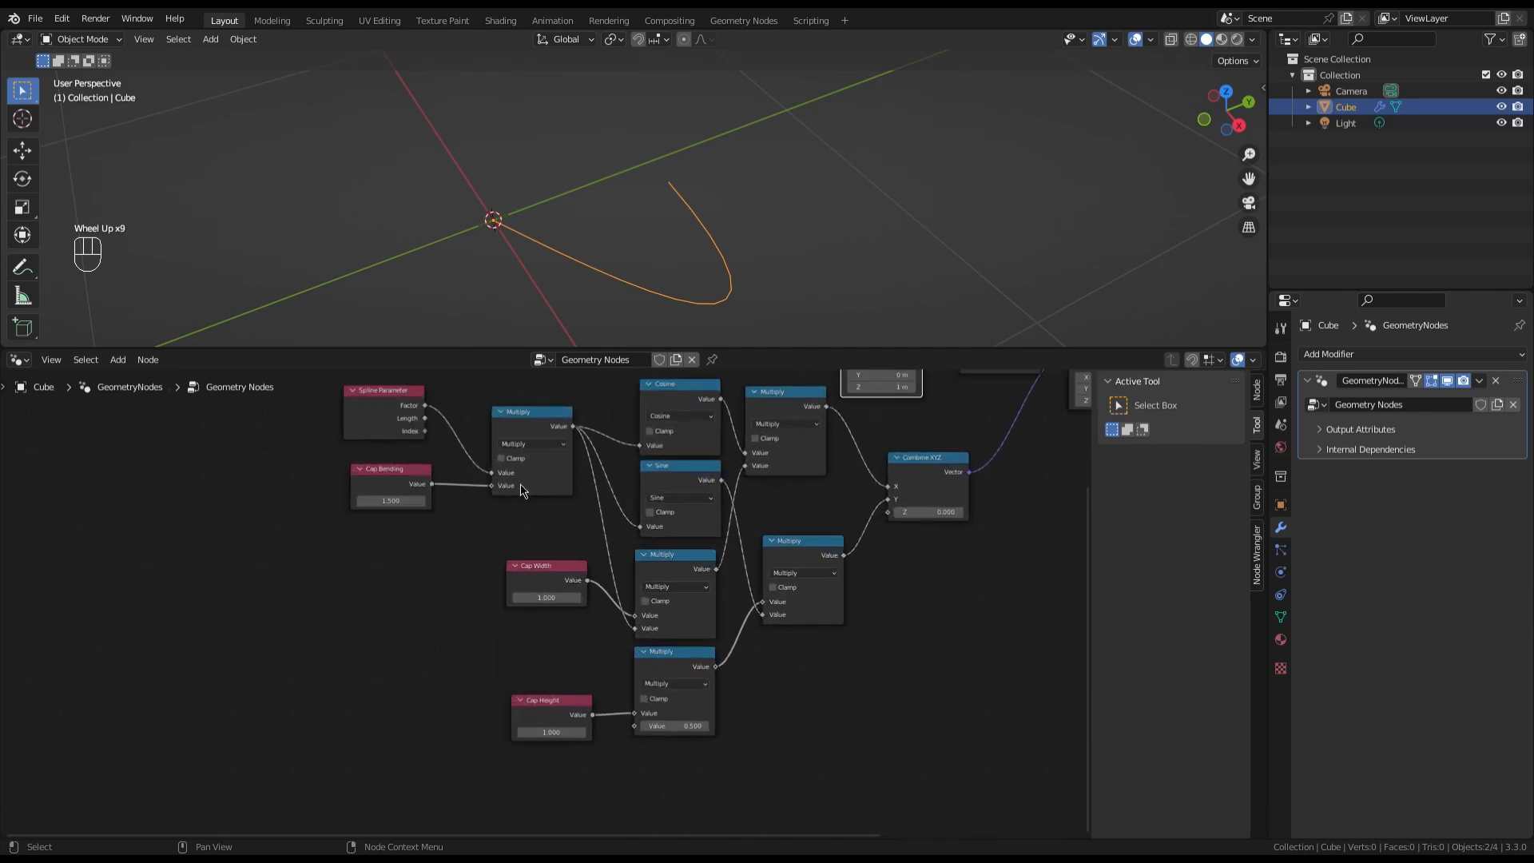
Link the Cap Bending Multiply's output to the second value input of the Multiply fed by Cap Height
left_click_drag(573, 426, 637, 727)
scroll(789, 227, "down", 2)
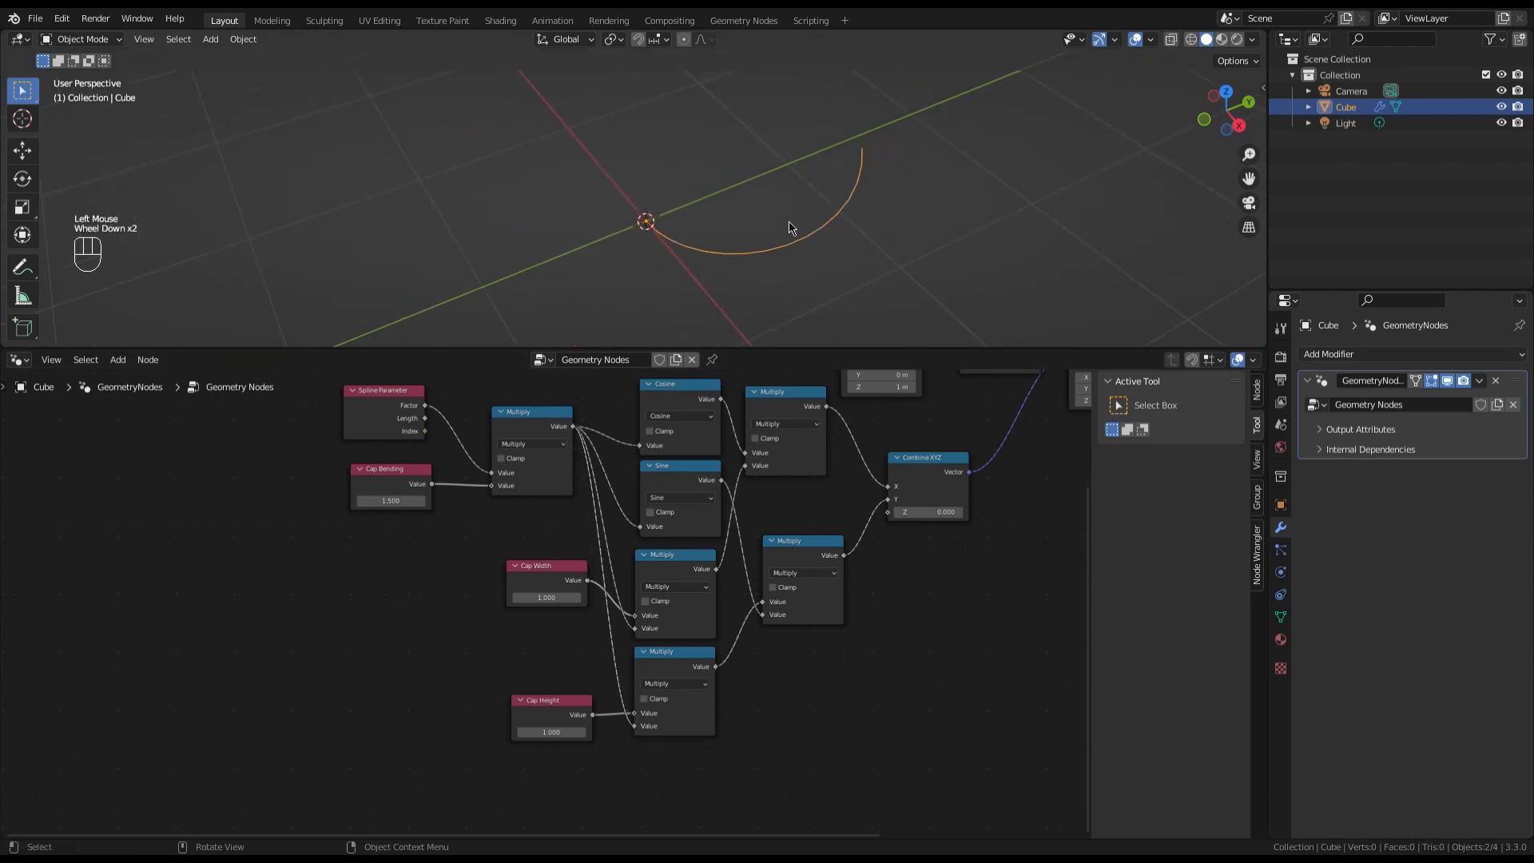
scroll(460, 557, "down", 2)
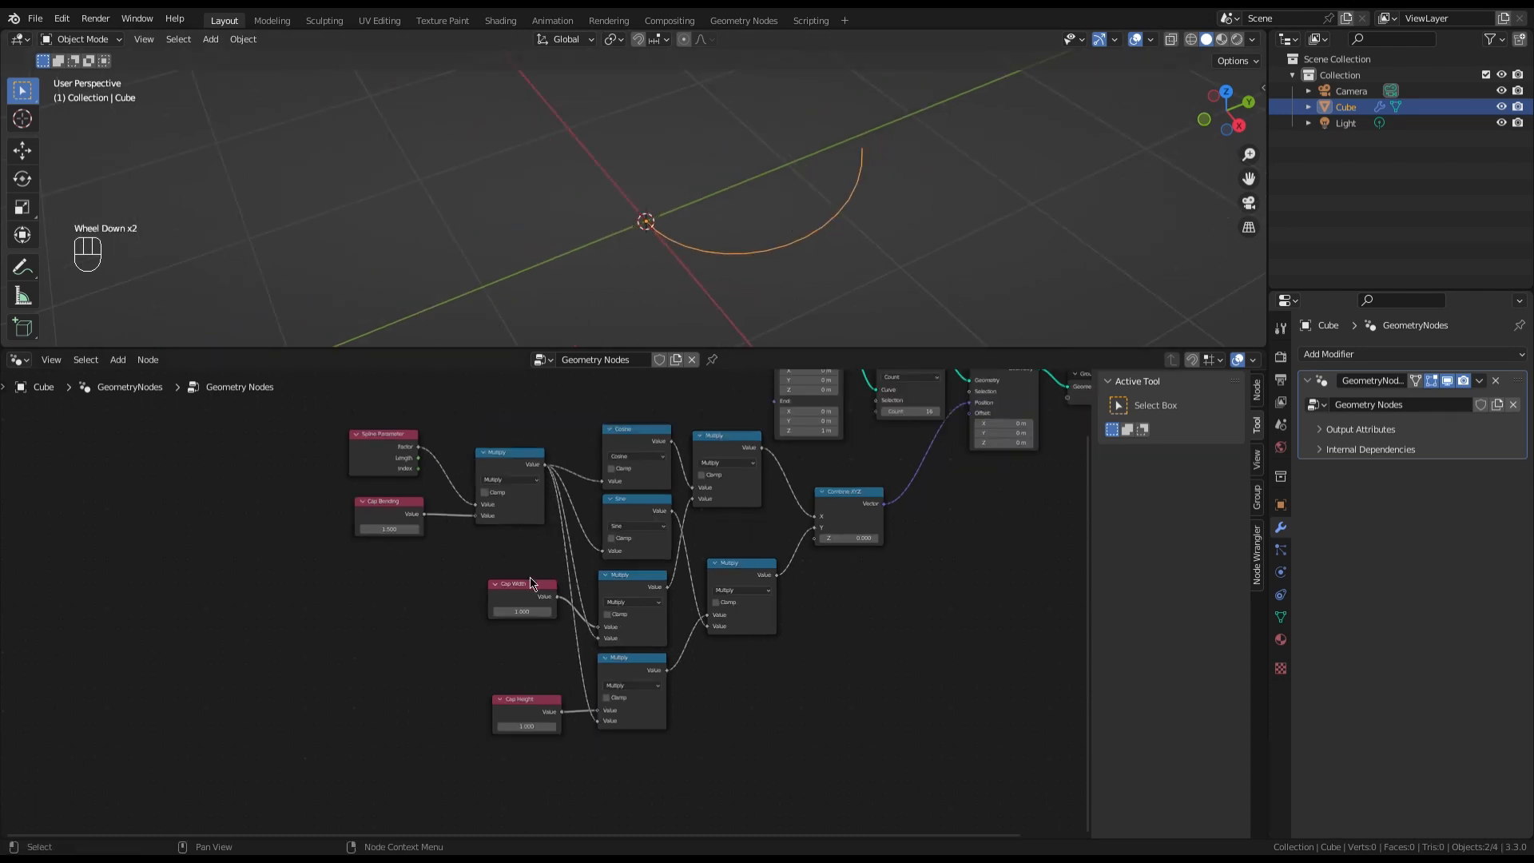
Move the Cap Width and Cap Height nodes closer together beside the Multiply nodes they feed
left_click_drag(537, 592, 537, 605)
left_click_drag(535, 709, 535, 703)
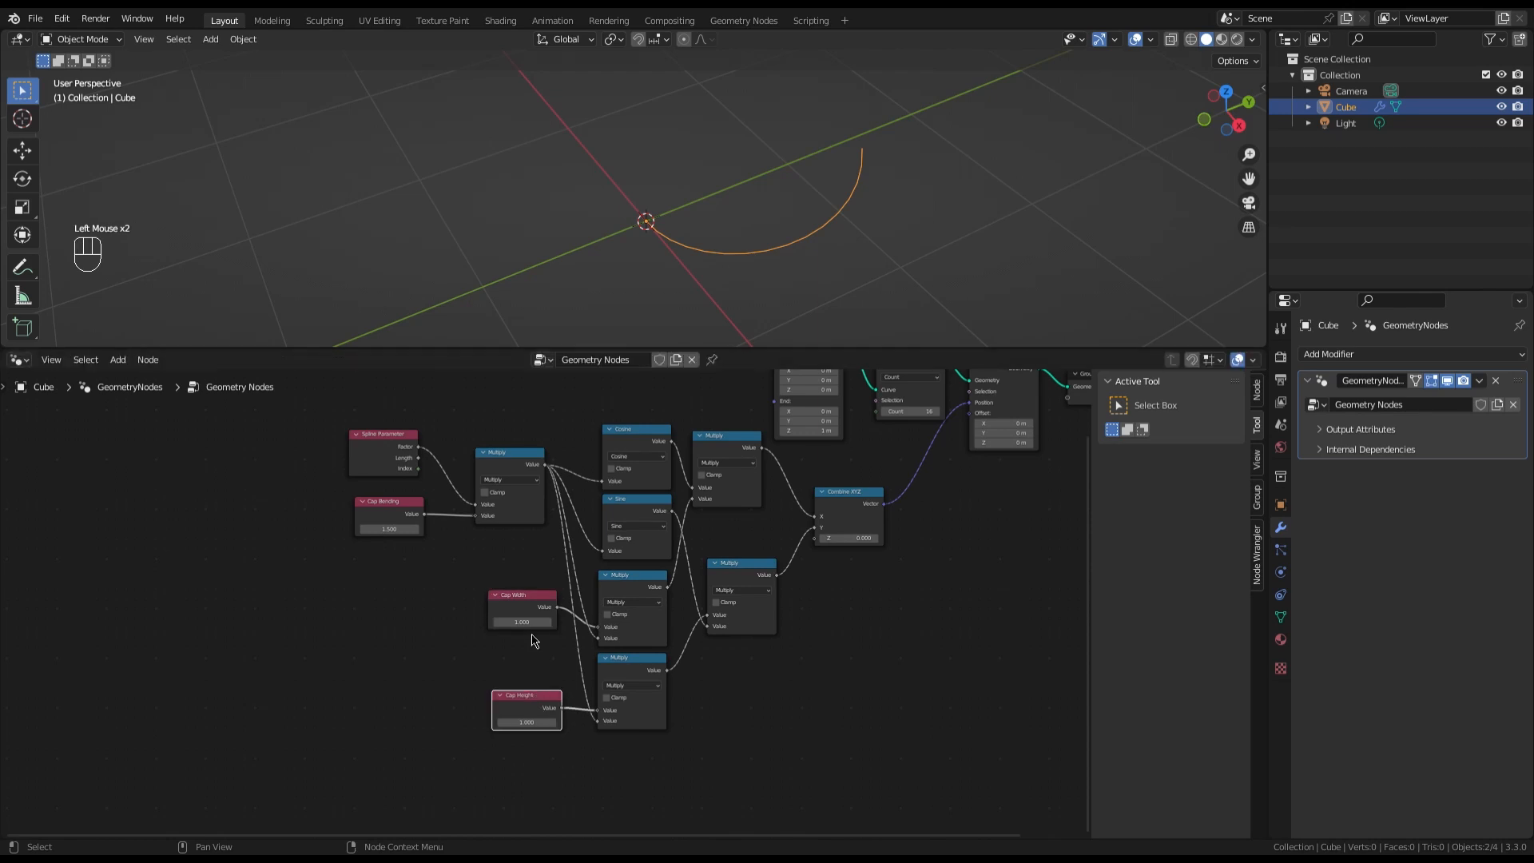
mouse_move(526, 605)
left_mouse_down()
mouse_move(525, 639)
mouse_move(532, 613)
left_mouse_up()
scroll(590, 596, "up", 4)
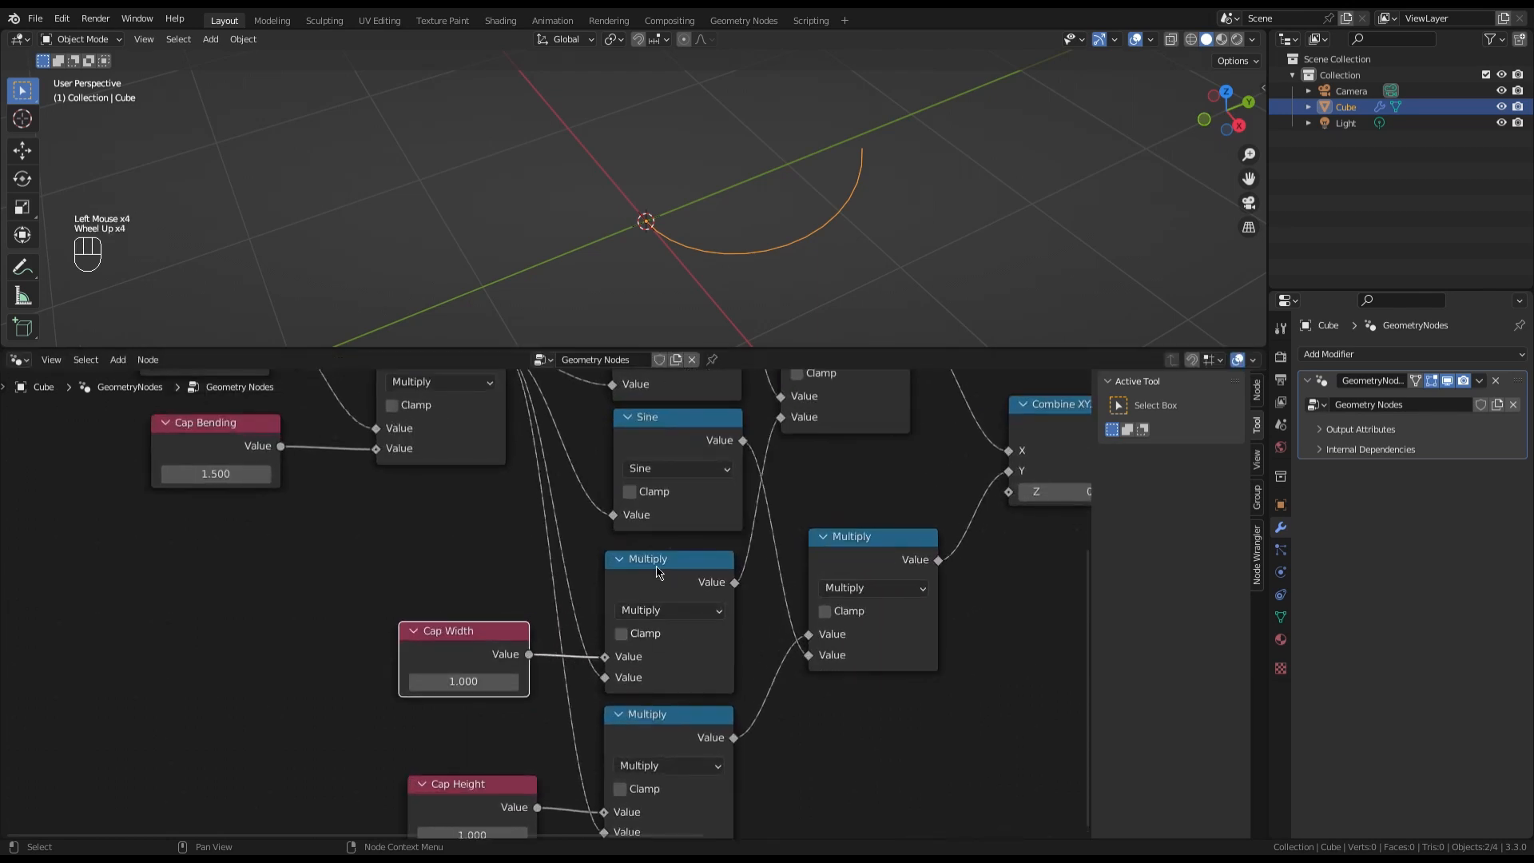
Try a Cap Width value of -1 and return it to 1
scroll(596, 628, "down", 2)
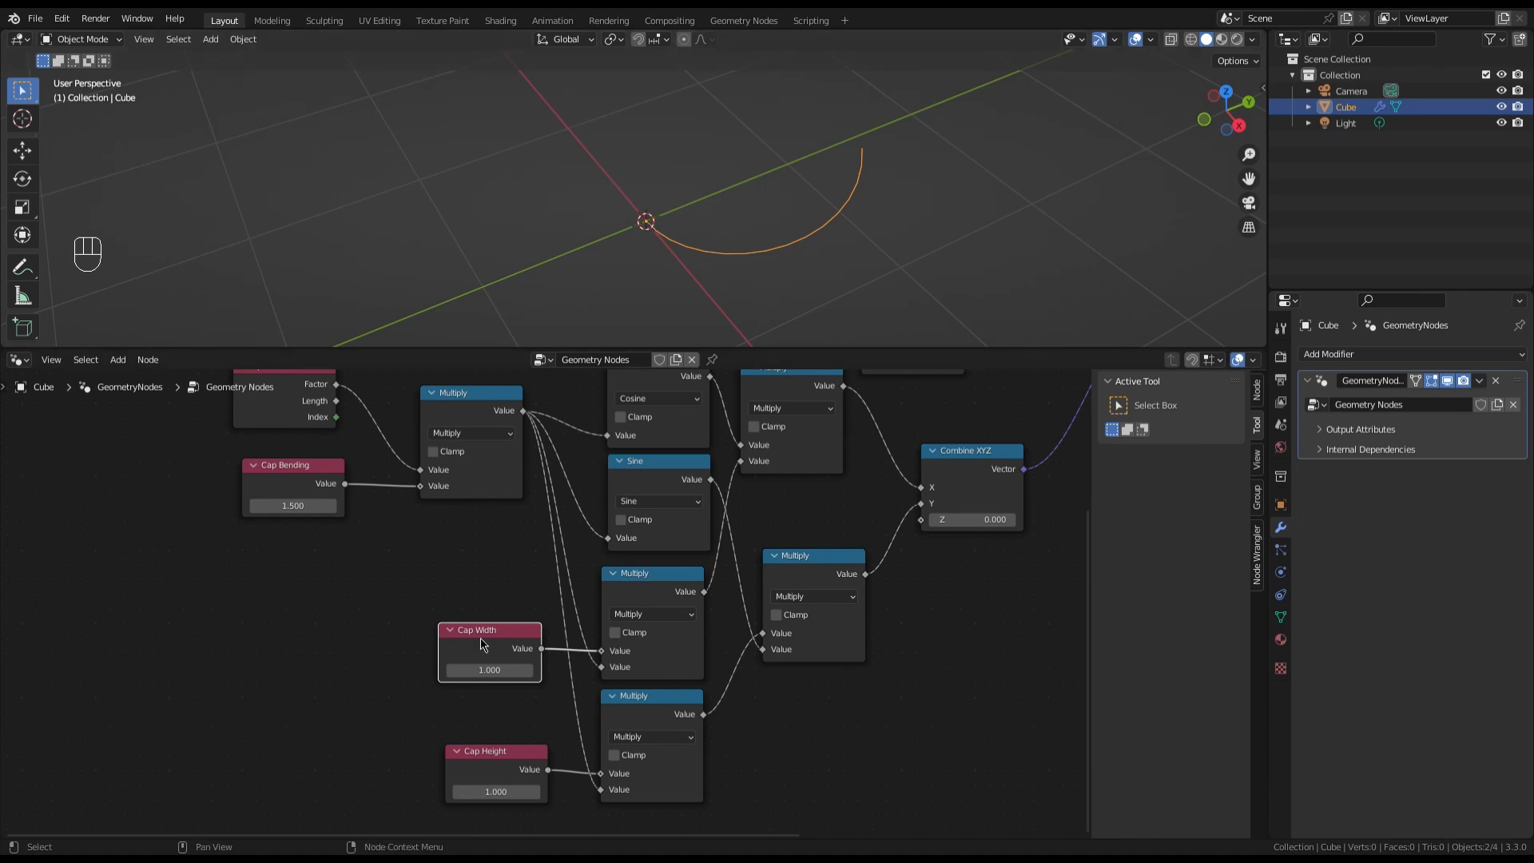
left_click(490, 669)
left_click_drag(490, 670, 333, 670)
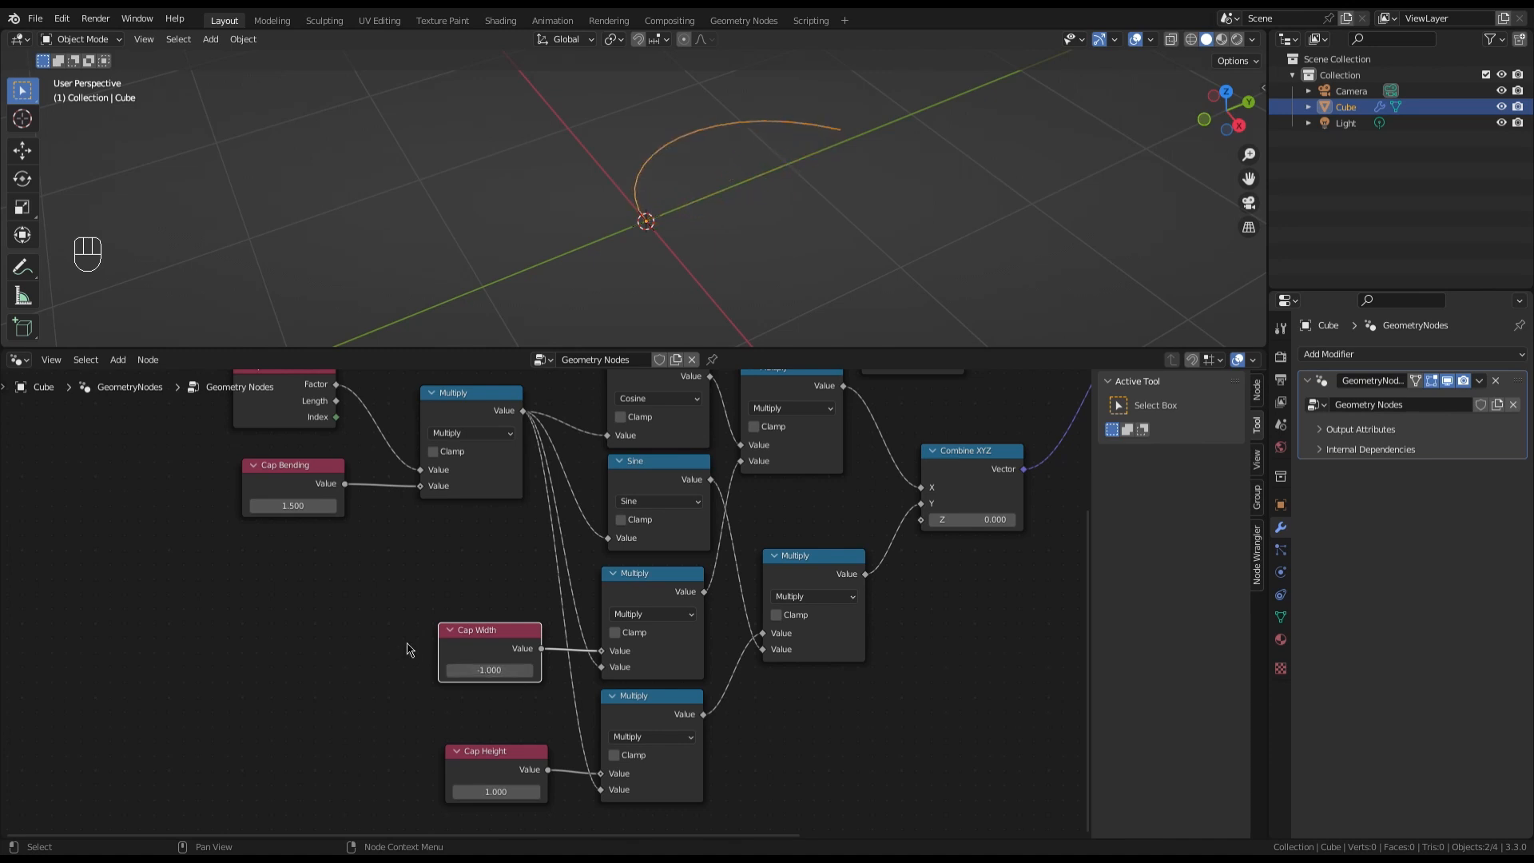
scroll(467, 736, "down", 2)
scroll(466, 743, "up", 2)
scroll(464, 760, "up", 3)
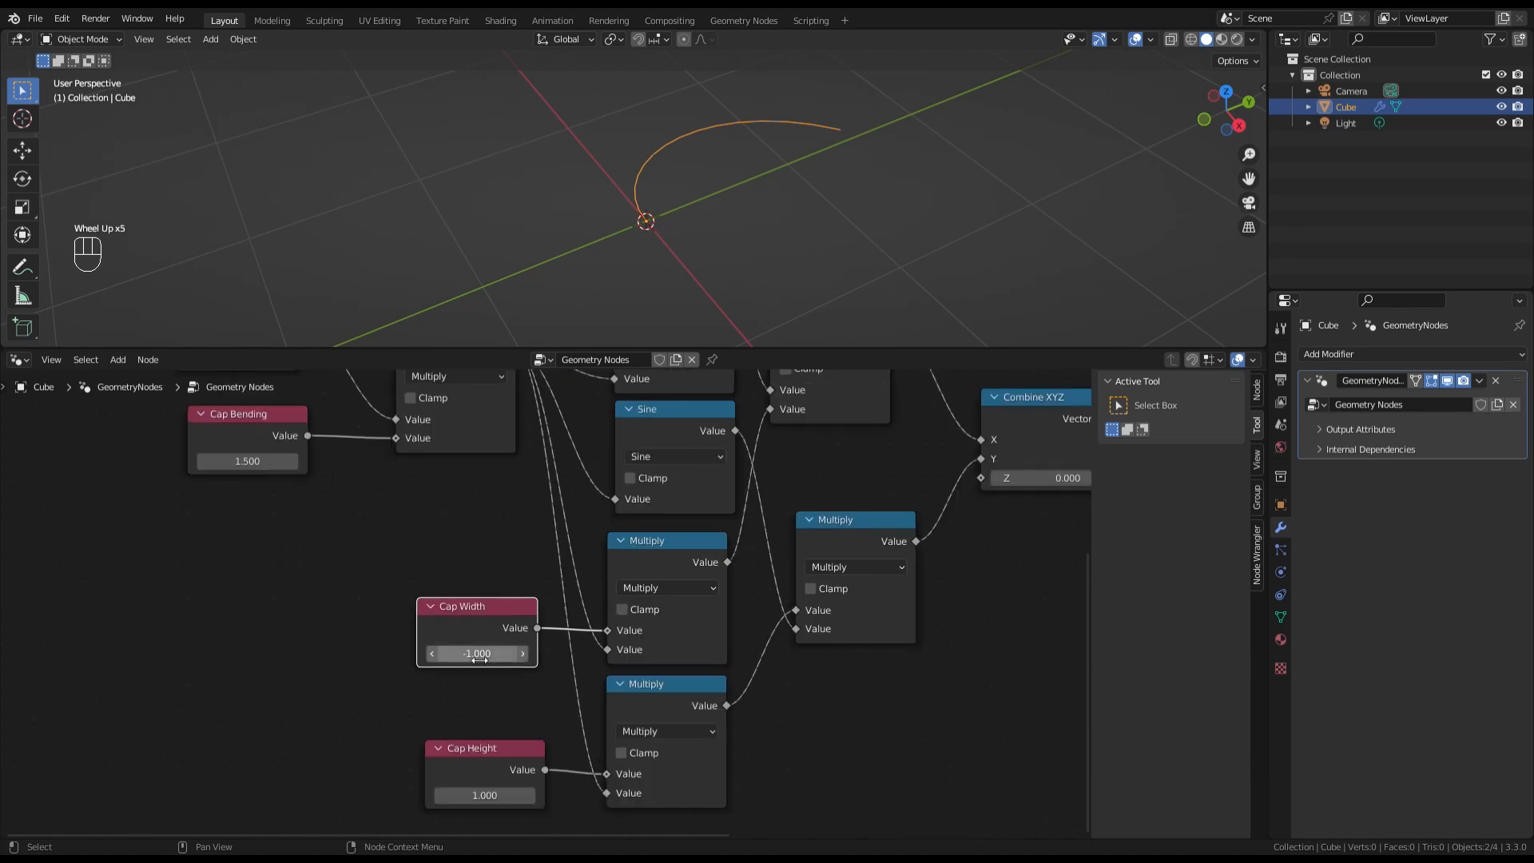
left_click(479, 660)
type("1")
key("Return")
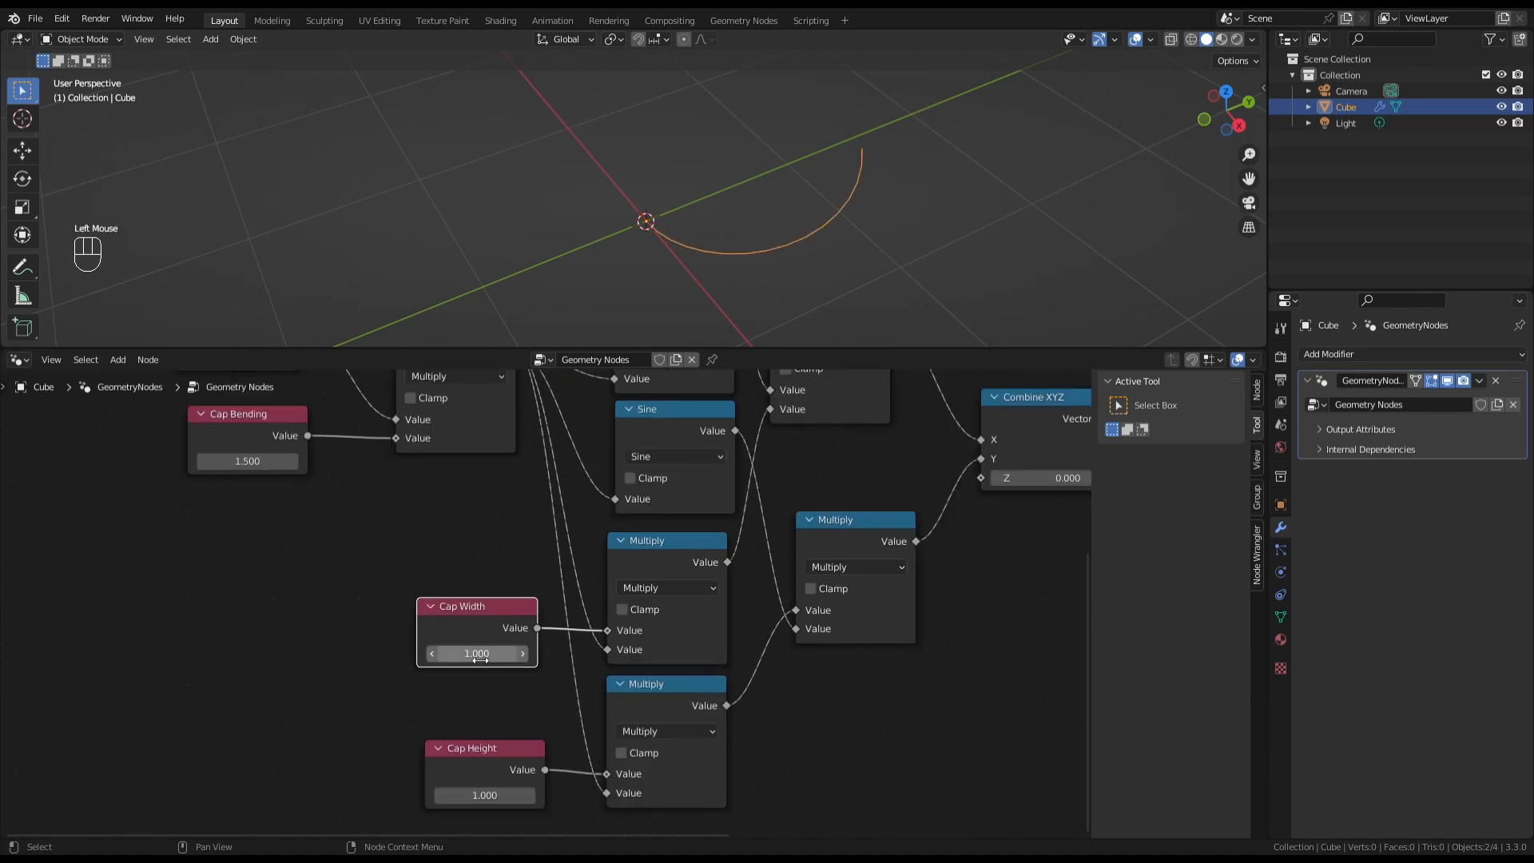
Set the Cap Width value to 0.8 and the Cap Height value to 1.8
left_click(480, 653)
type("0.5")
key("Return")
left_click_drag(495, 656, 519, 656)
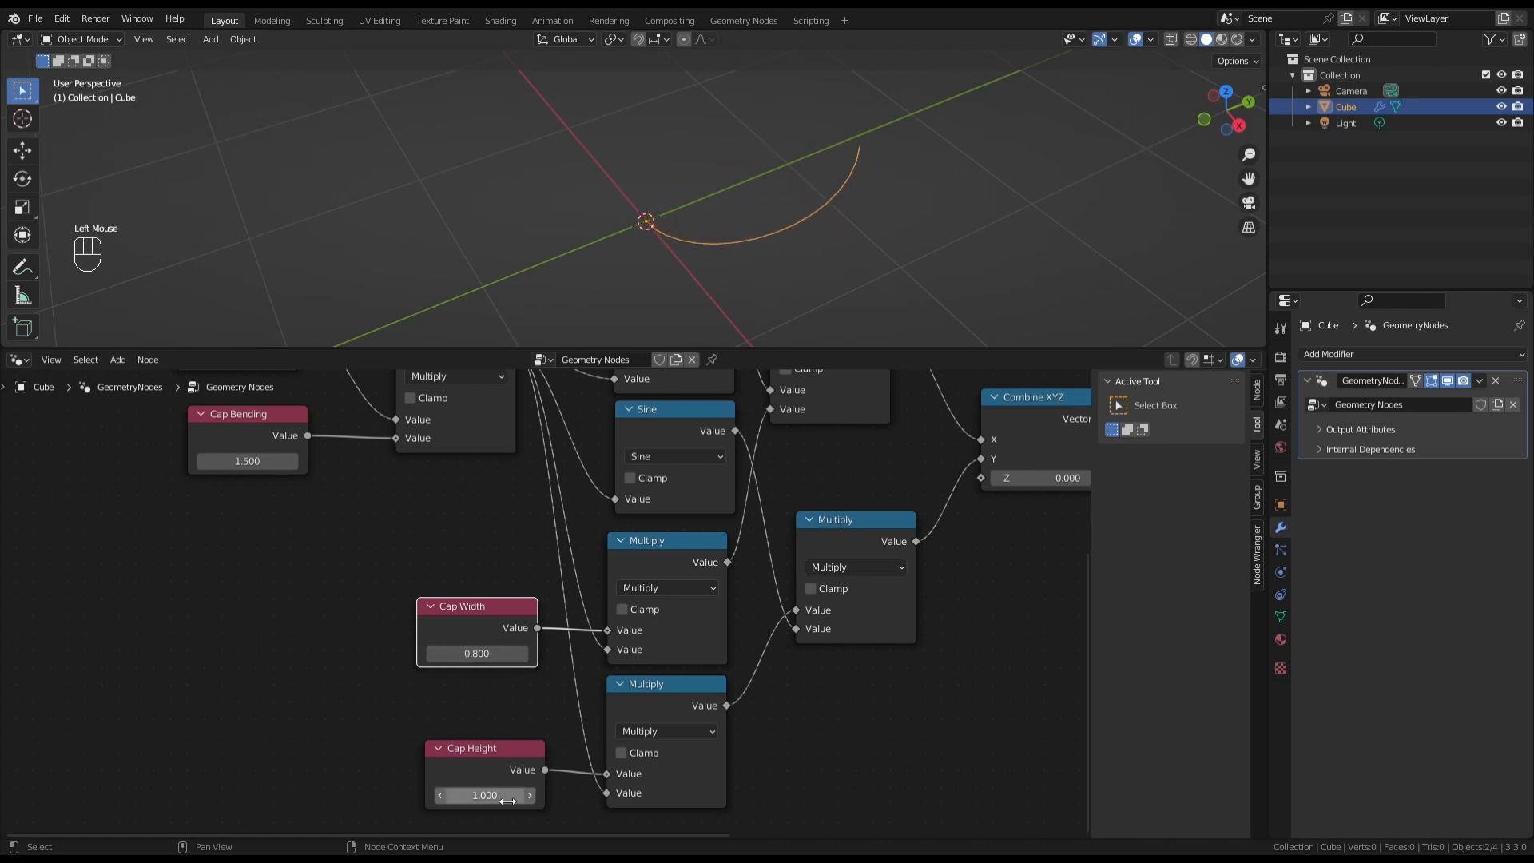
left_click_drag(491, 796, 532, 796)
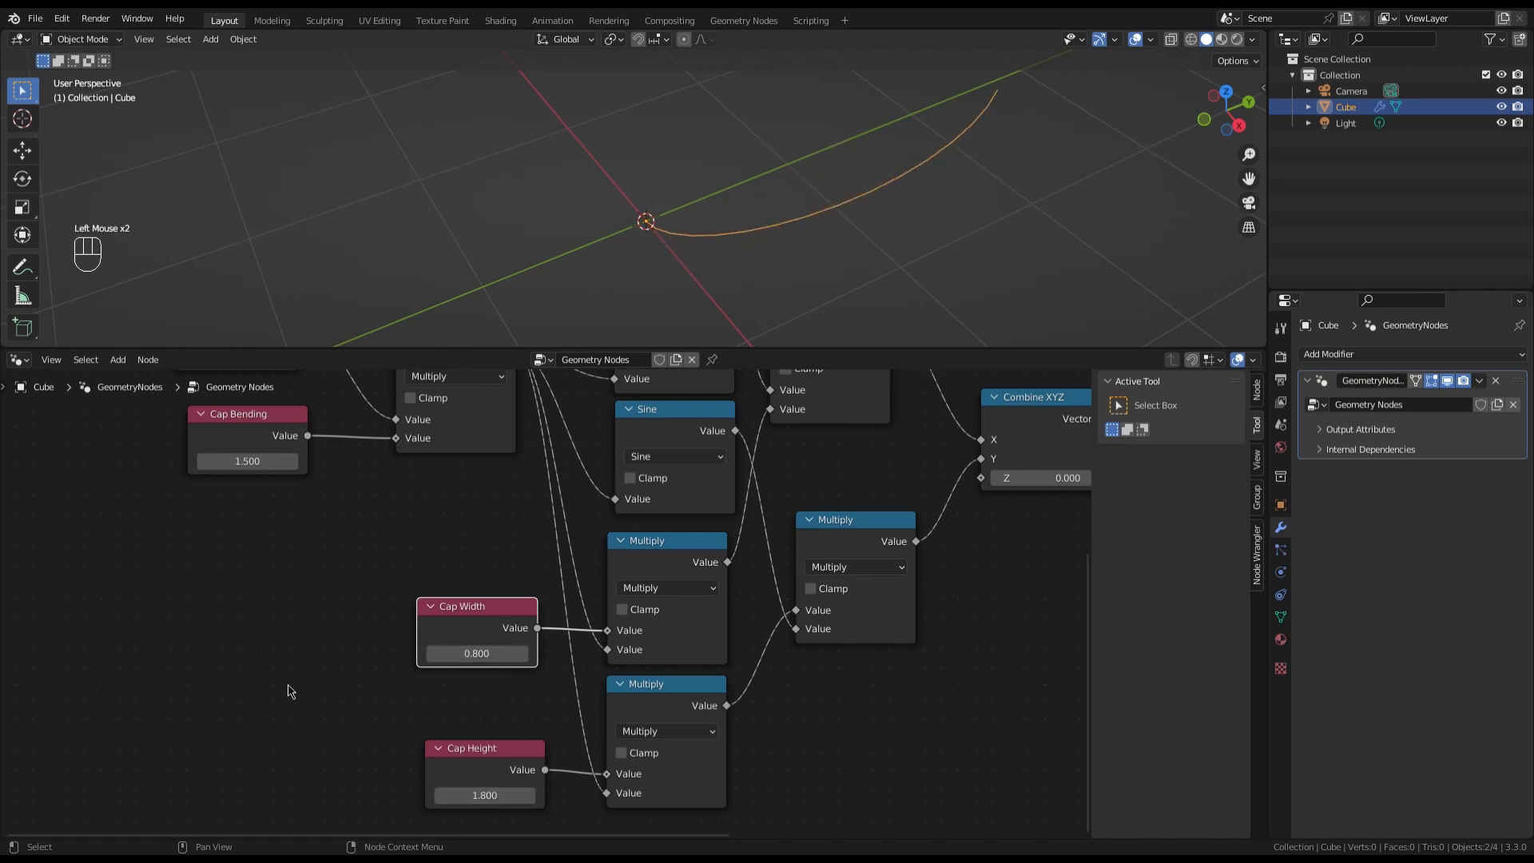
Try a Cap Bending value of 2.3 and settle on 0.9
scroll(287, 685, "down", 1)
scroll(260, 419, "up", 3)
left_click_drag(256, 507, 288, 508)
scroll(396, 451, "down", 5)
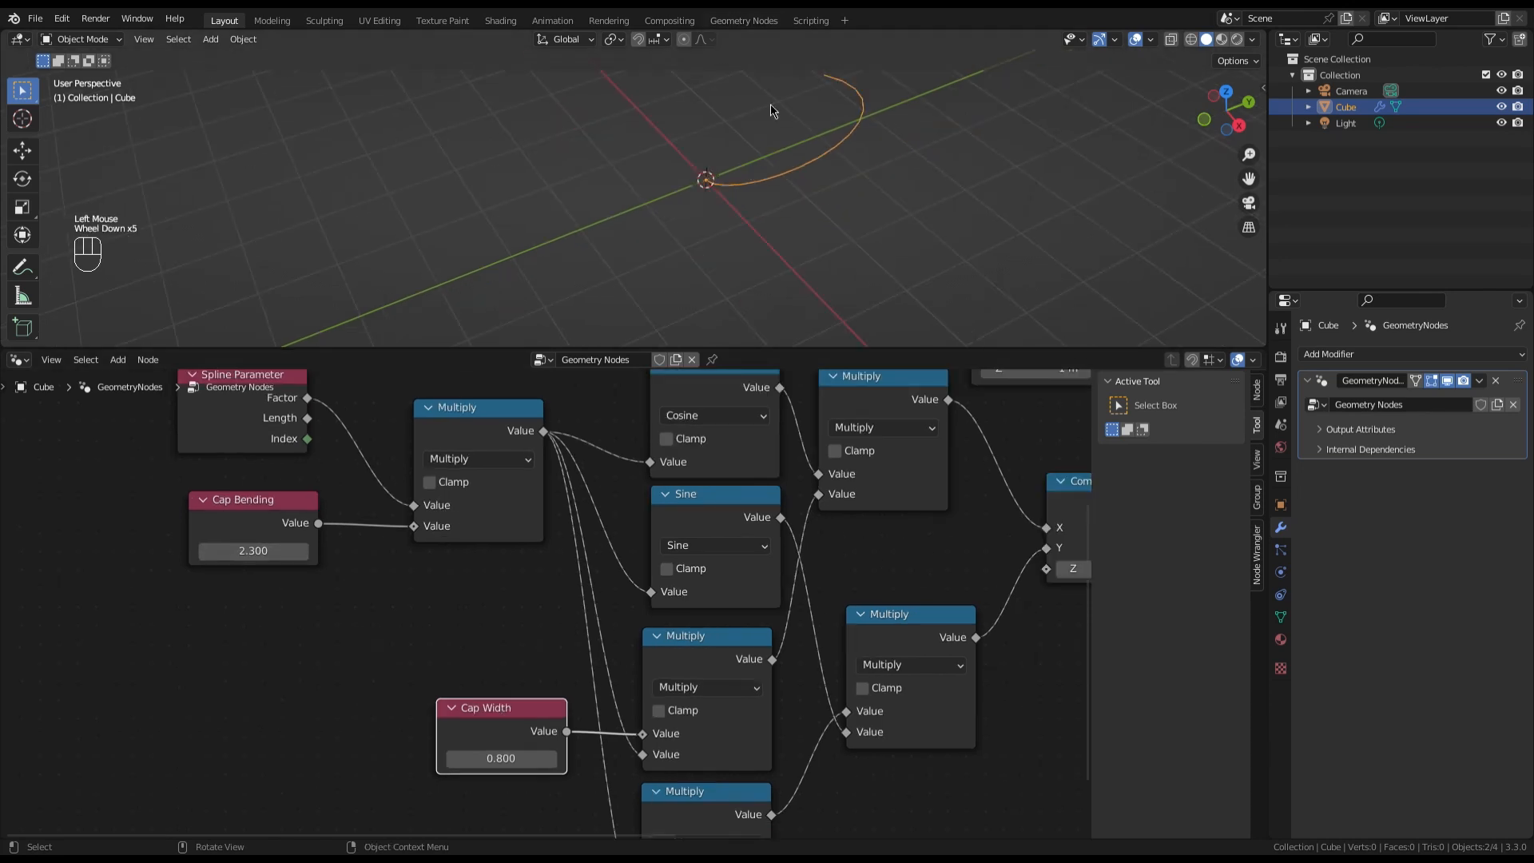
left_click_drag(264, 550, 220, 551)
scroll(136, 650, "down", 2)
scroll(799, 624, "up", 2)
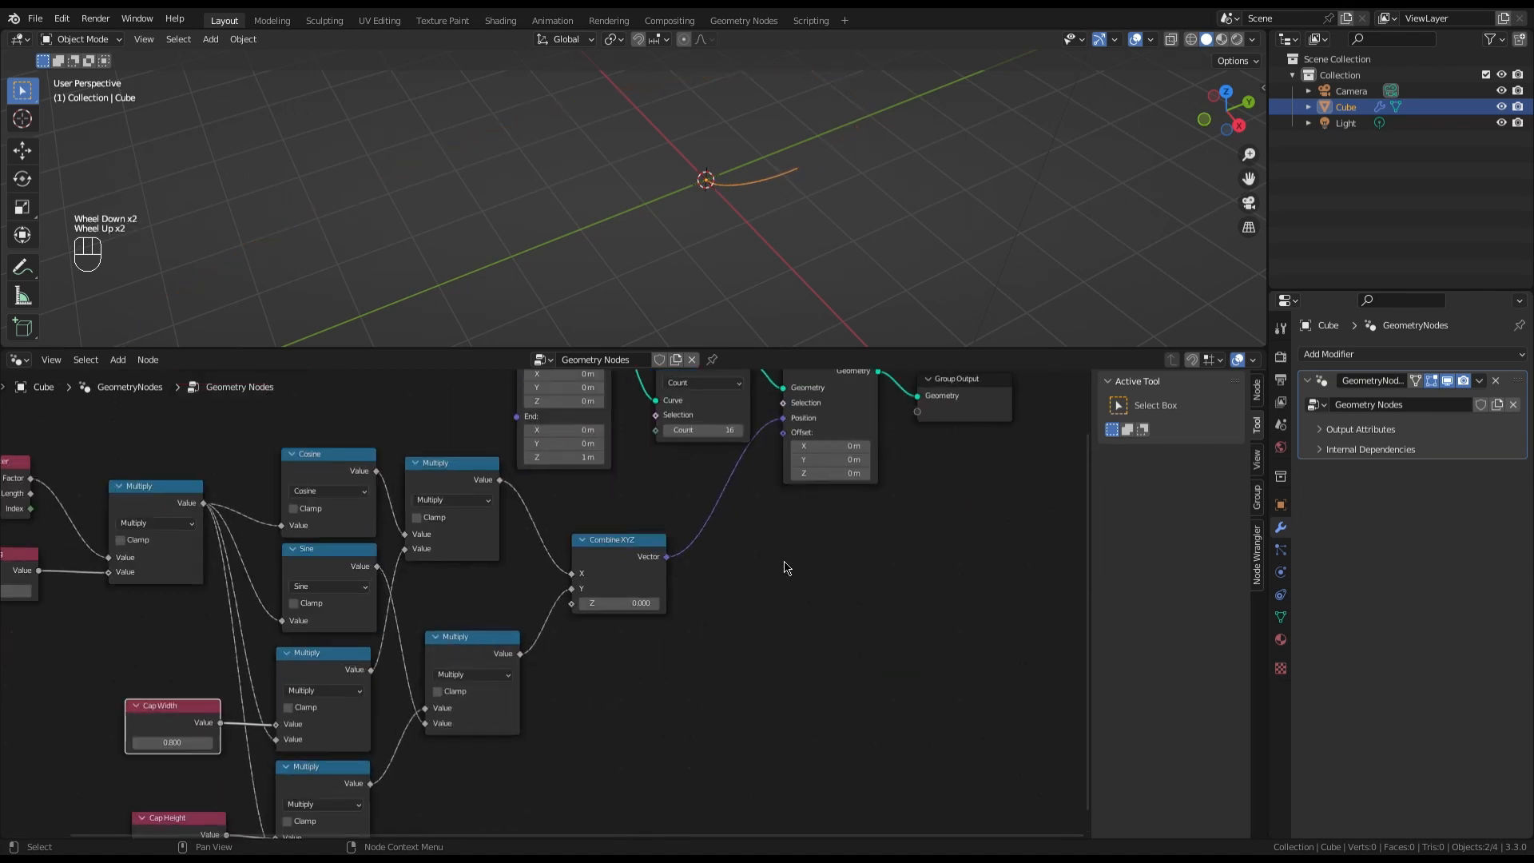
Move the Group Output node farther from Set Position to make room between them
scroll(786, 568, "down", 3)
scroll(1072, 559, "up", 2)
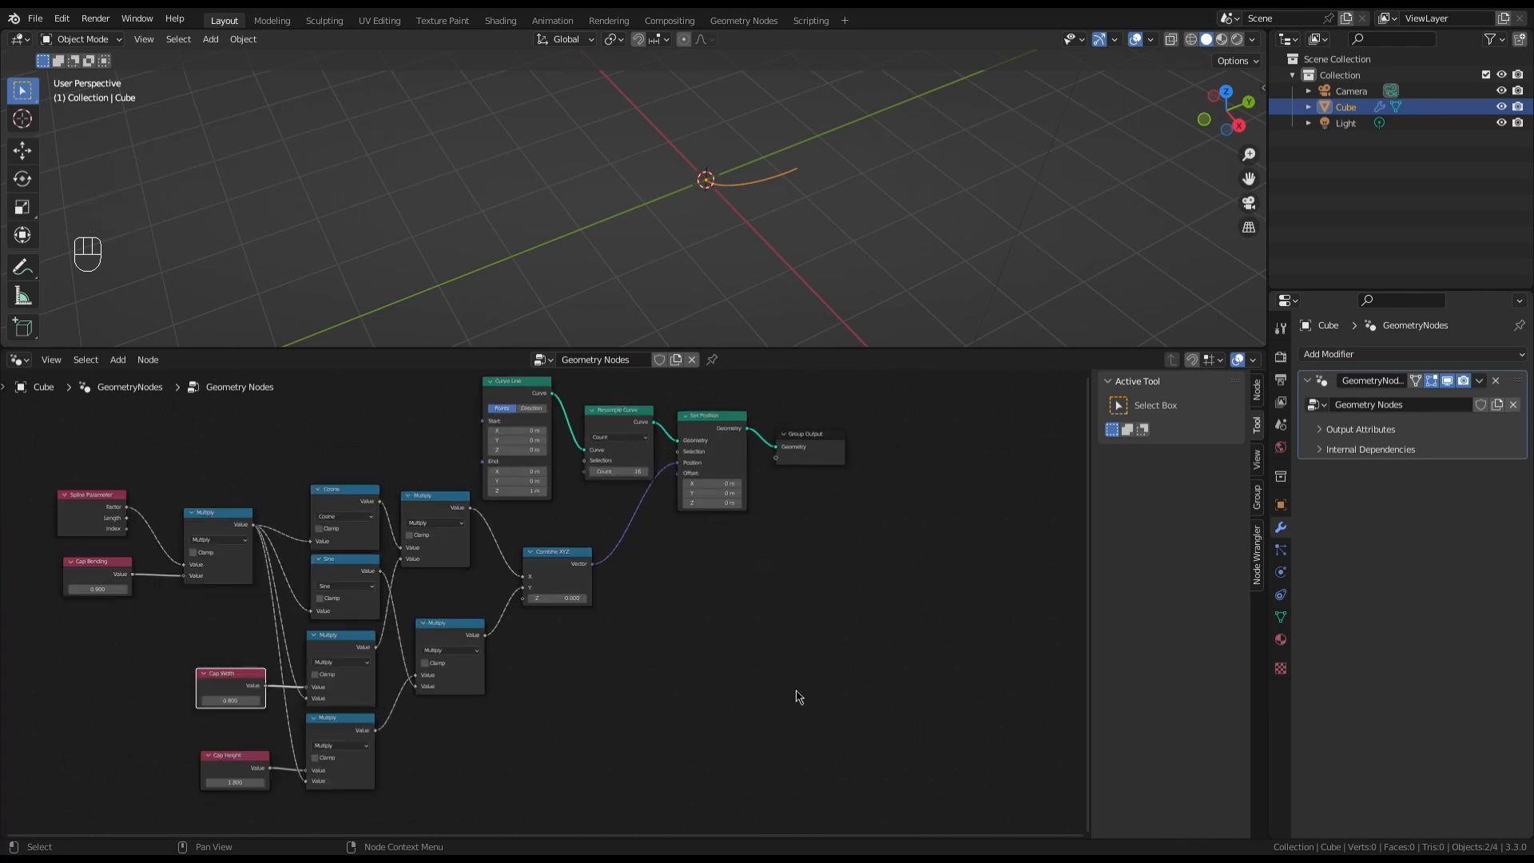
scroll(796, 697, "down", 2)
scroll(795, 460, "up", 4)
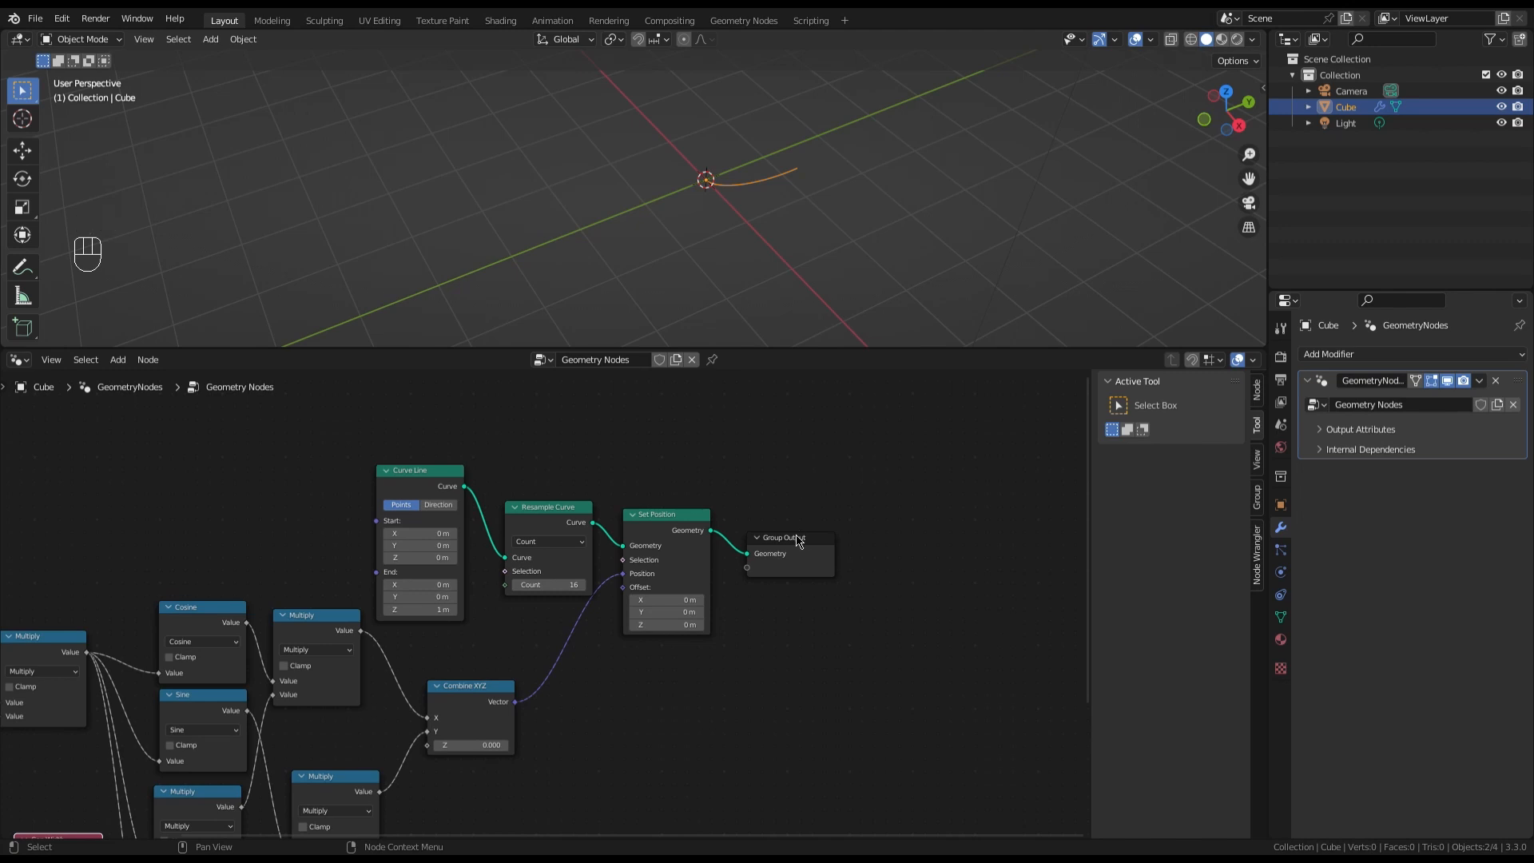
left_click_drag(806, 545, 901, 521)
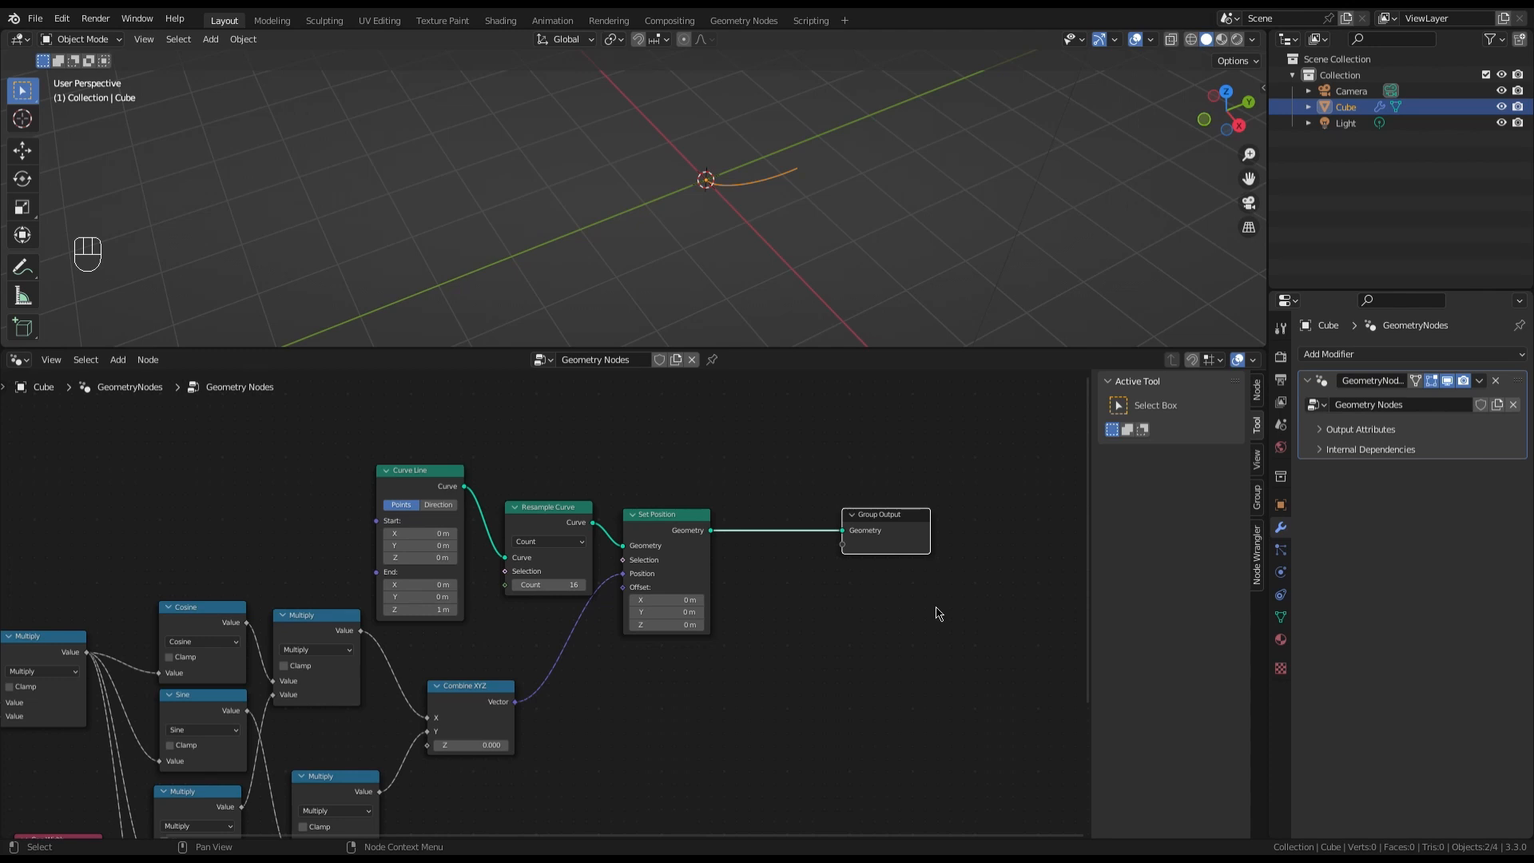
Add a Curve Circle node and place it directly above the Set Position node
scroll(812, 640, "down", 2)
scroll(699, 477, "up", 2)
left_click(699, 477)
scroll(702, 477, "up", 1)
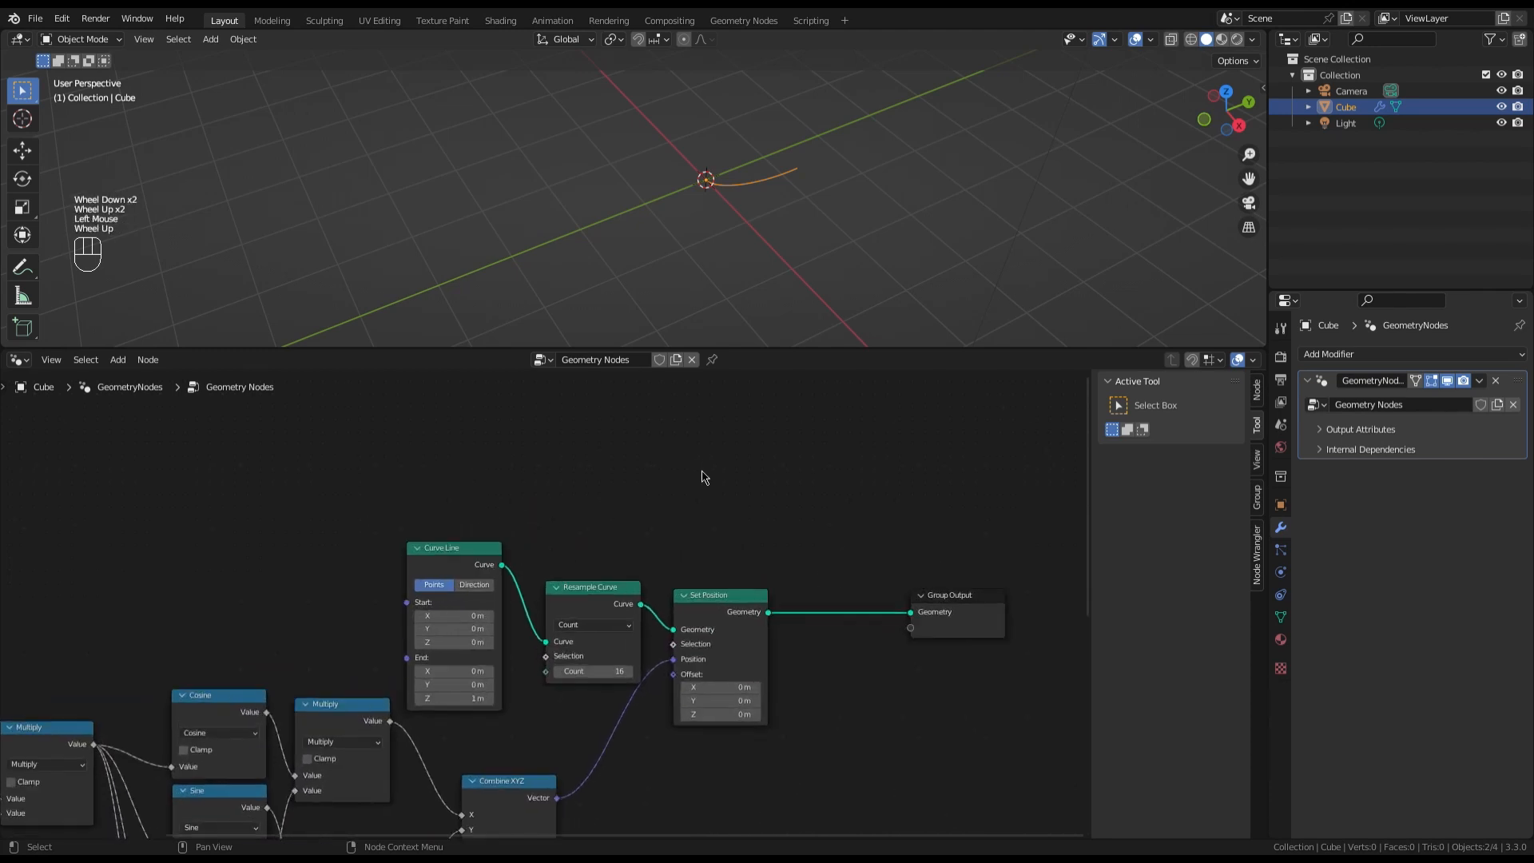
scroll(704, 477, "up", 1)
key("shift+a")
left_click(703, 477)
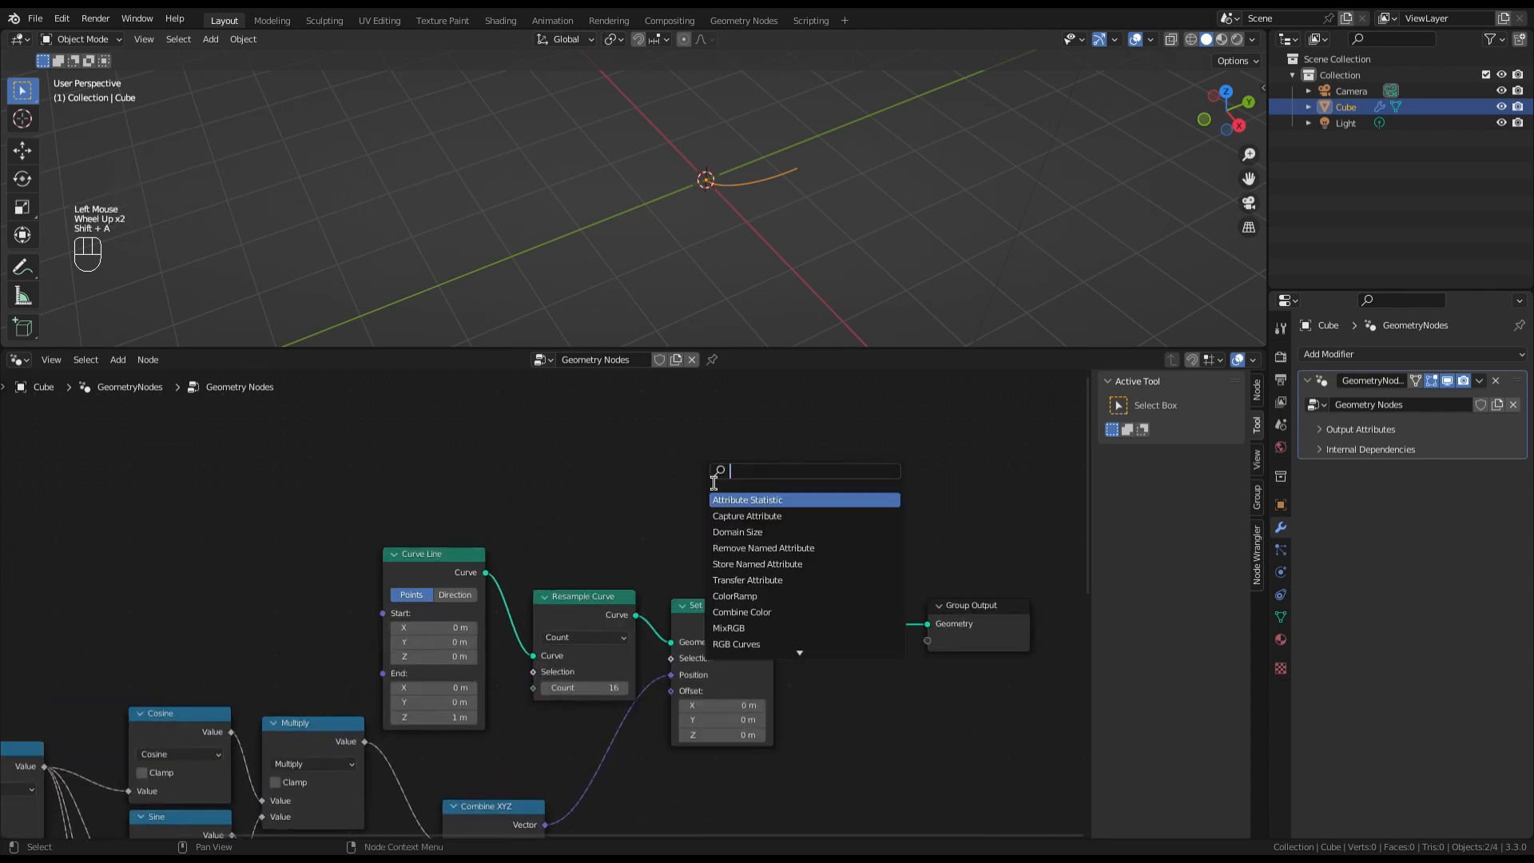
type("curve")
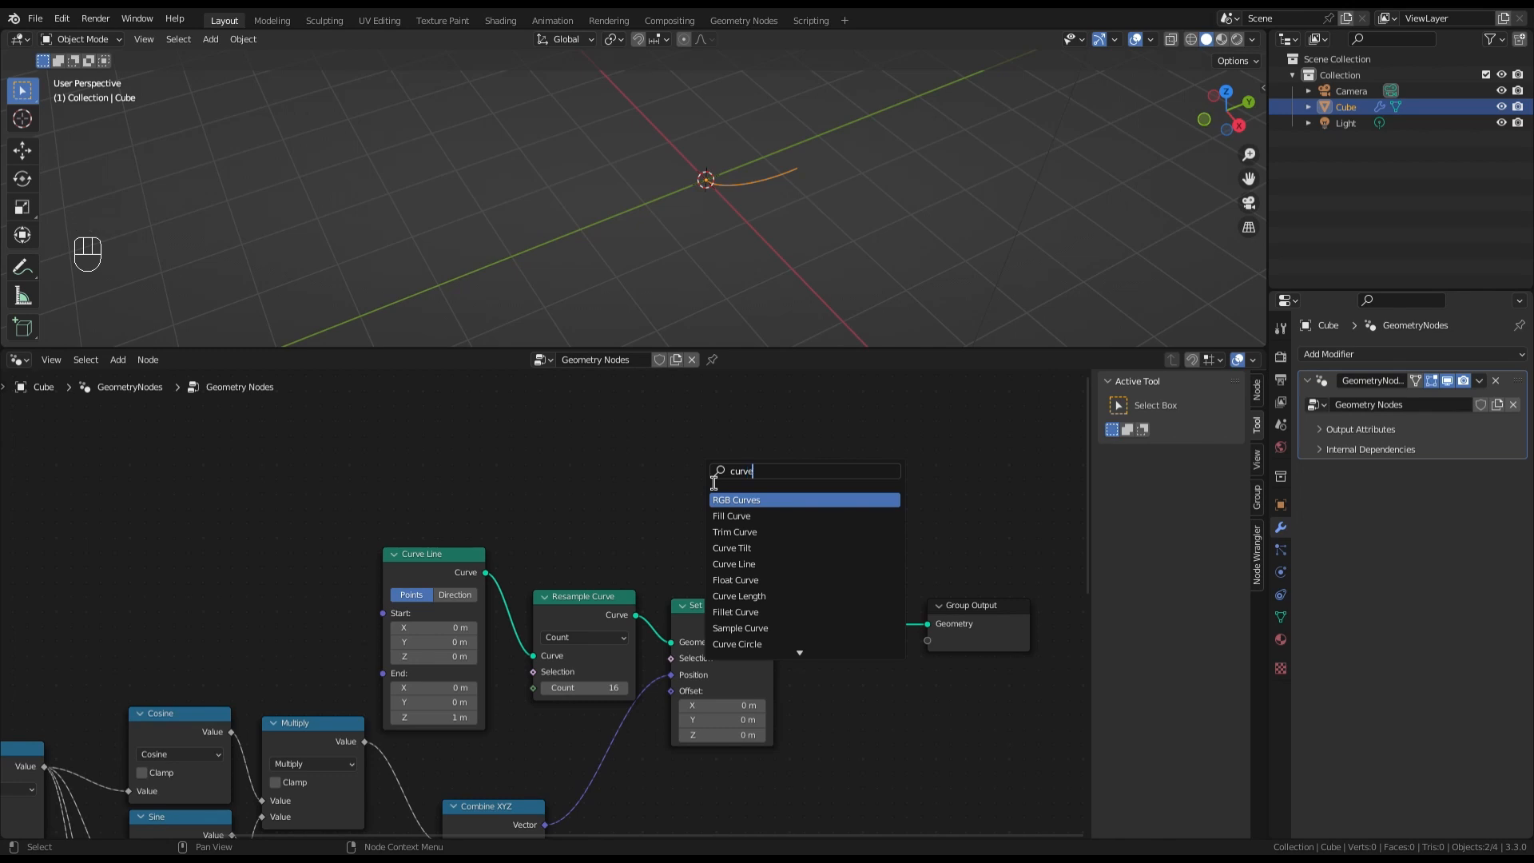
type(" cir")
left_click(755, 503)
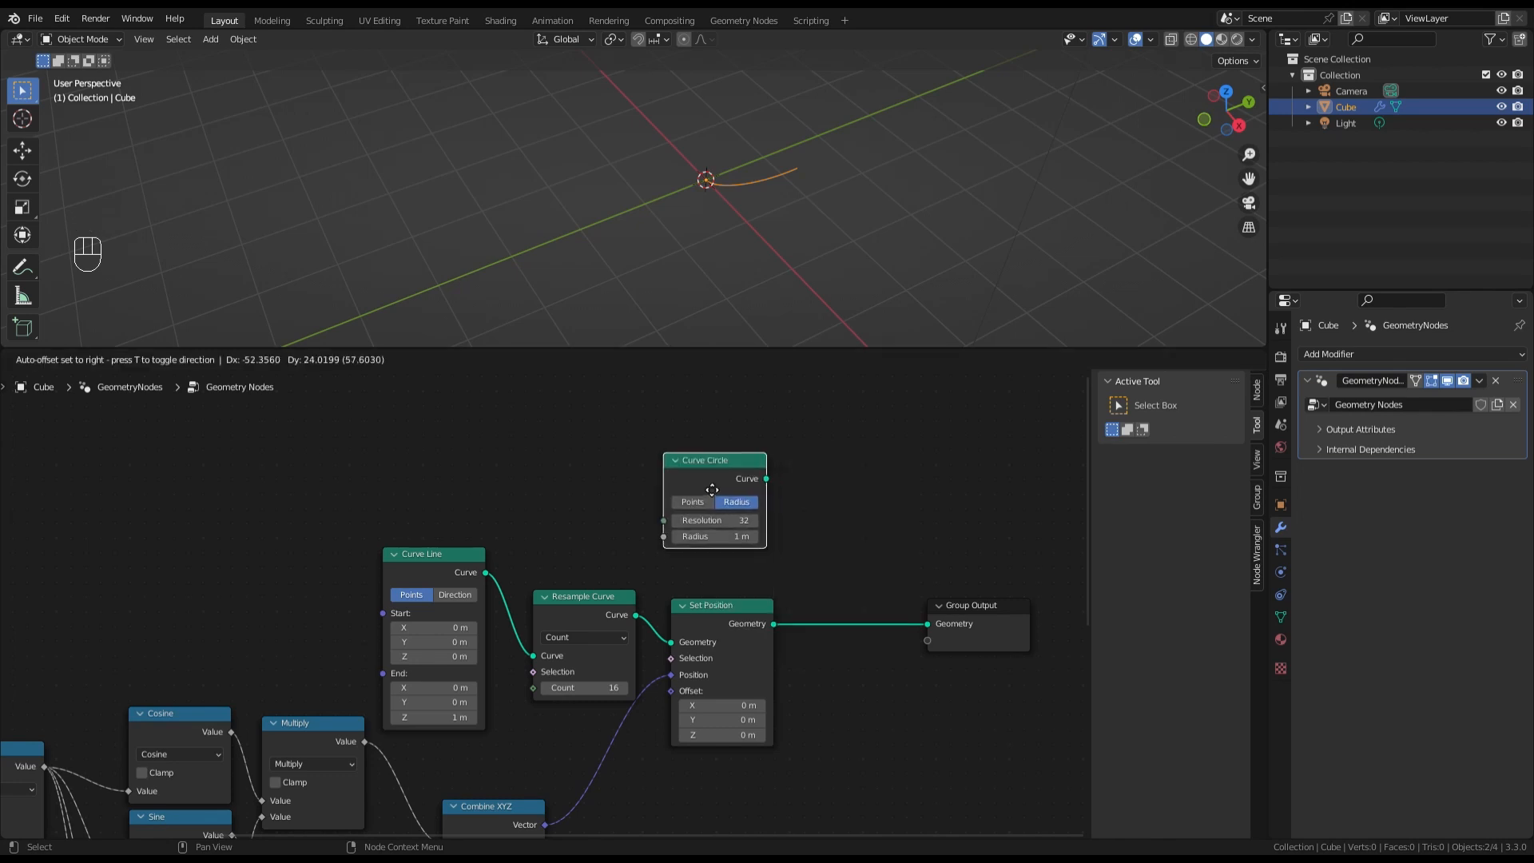
left_click(713, 488)
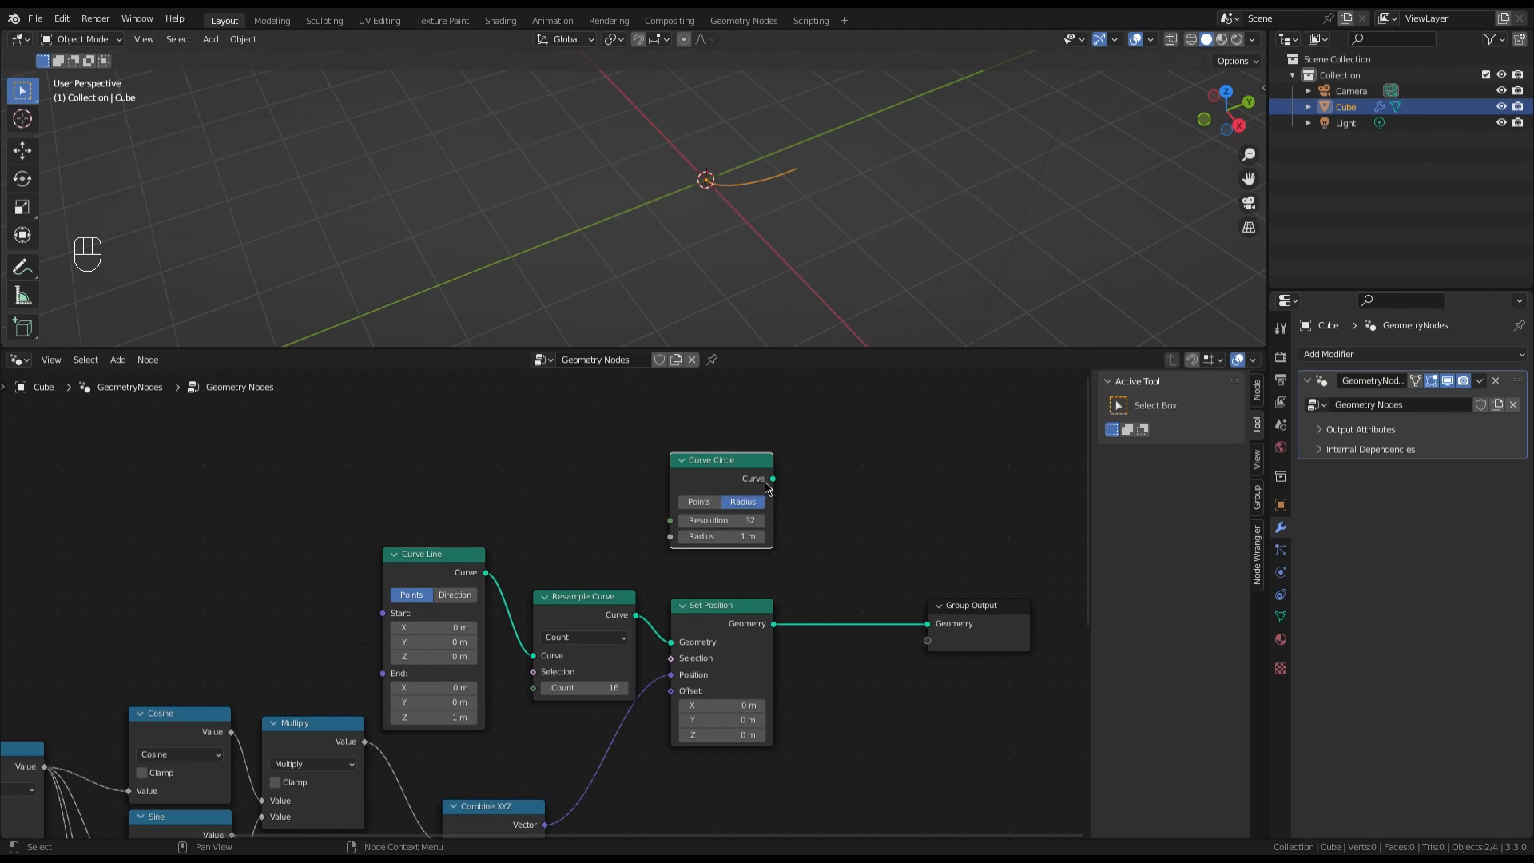
Add a Curve to Mesh node above Group Output, with the Curve Circle feeding its Curve input
left_click_drag(773, 479, 877, 551)
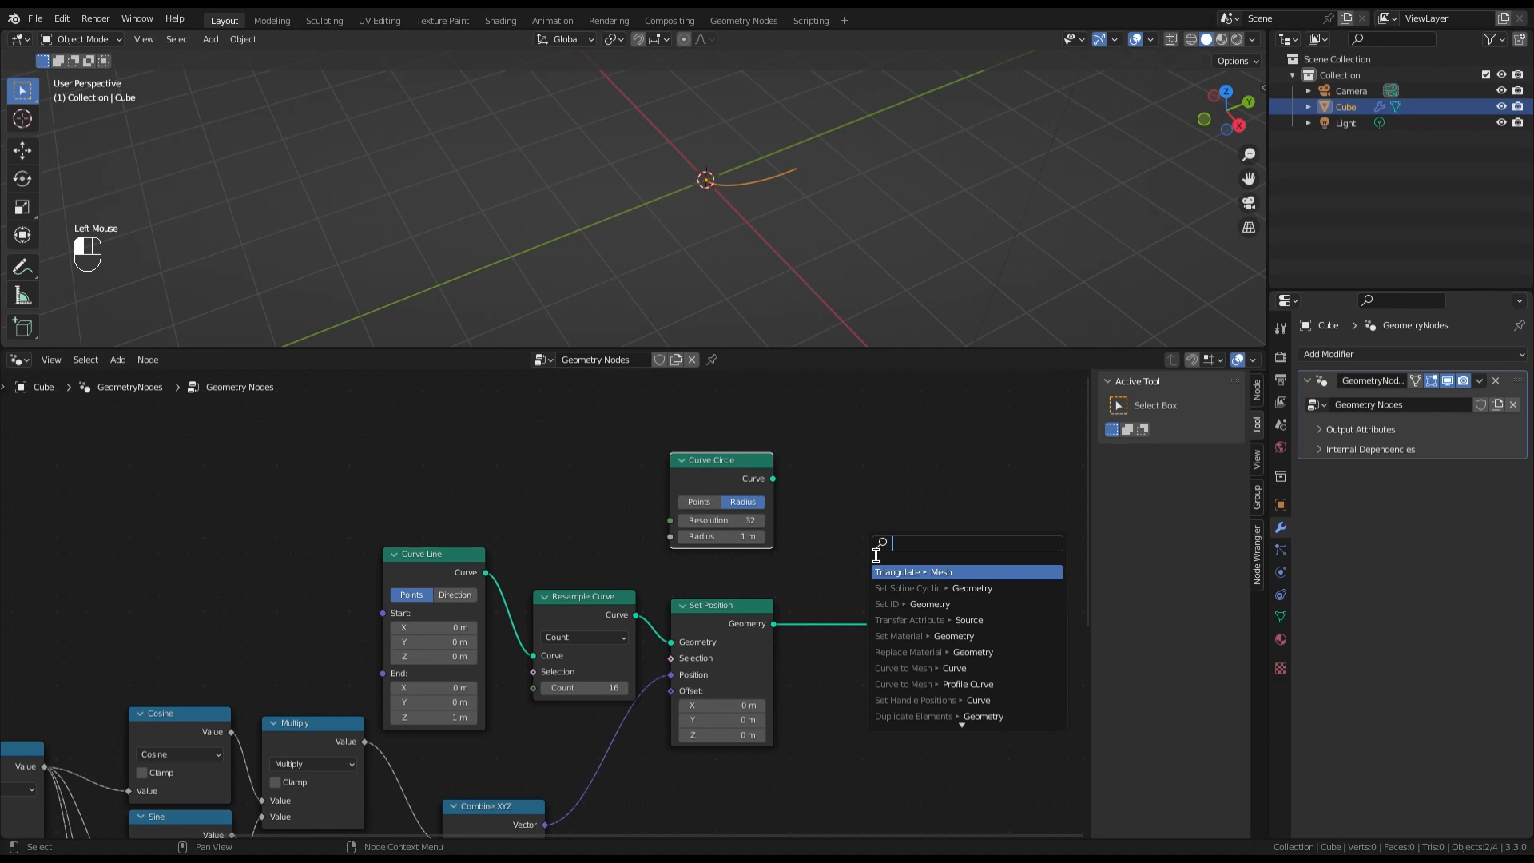
type("curve to")
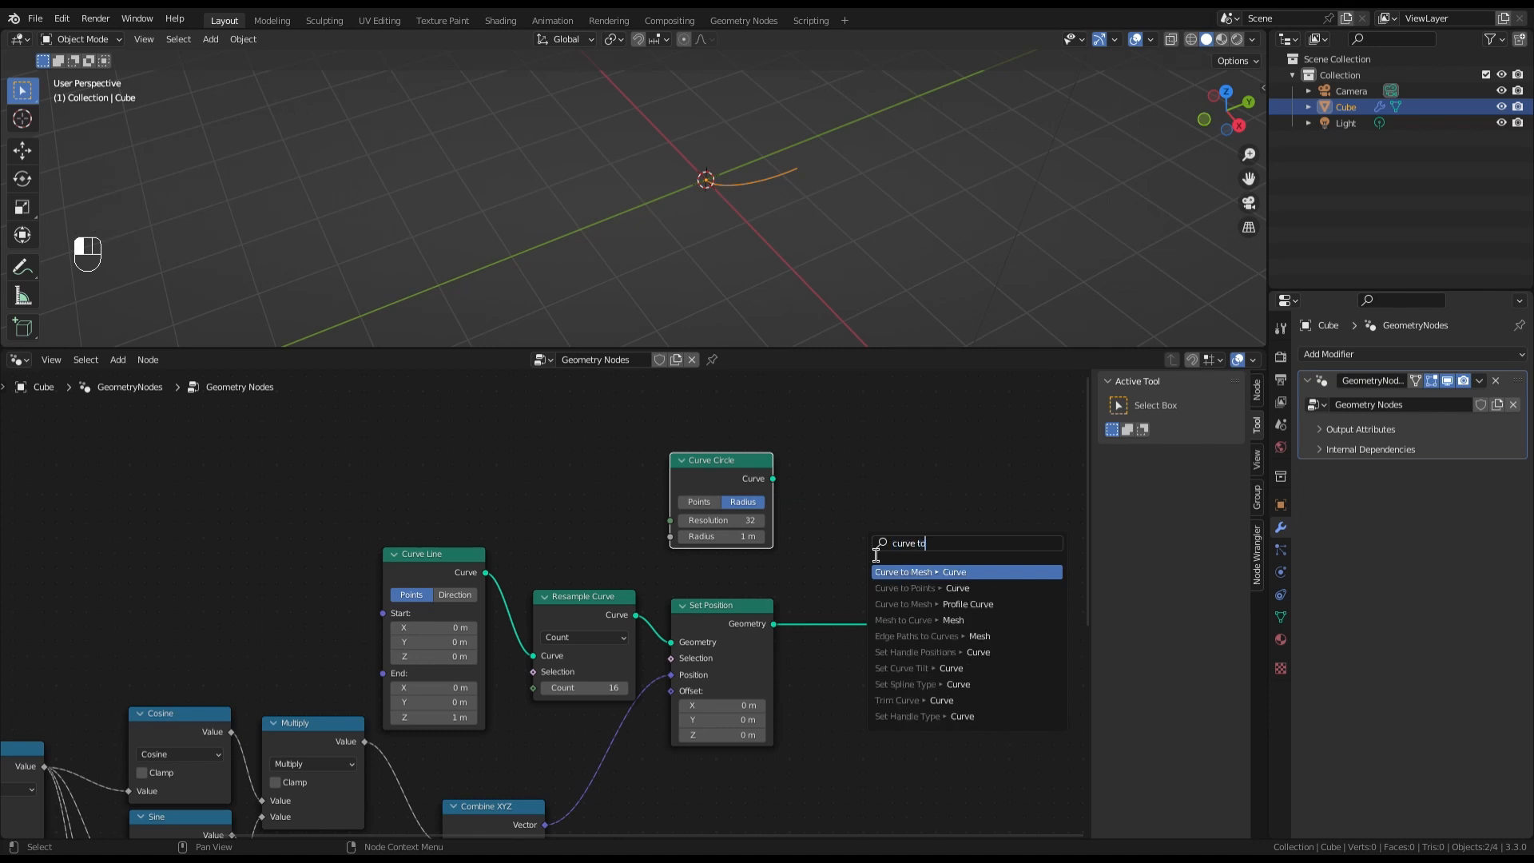
left_click(906, 571)
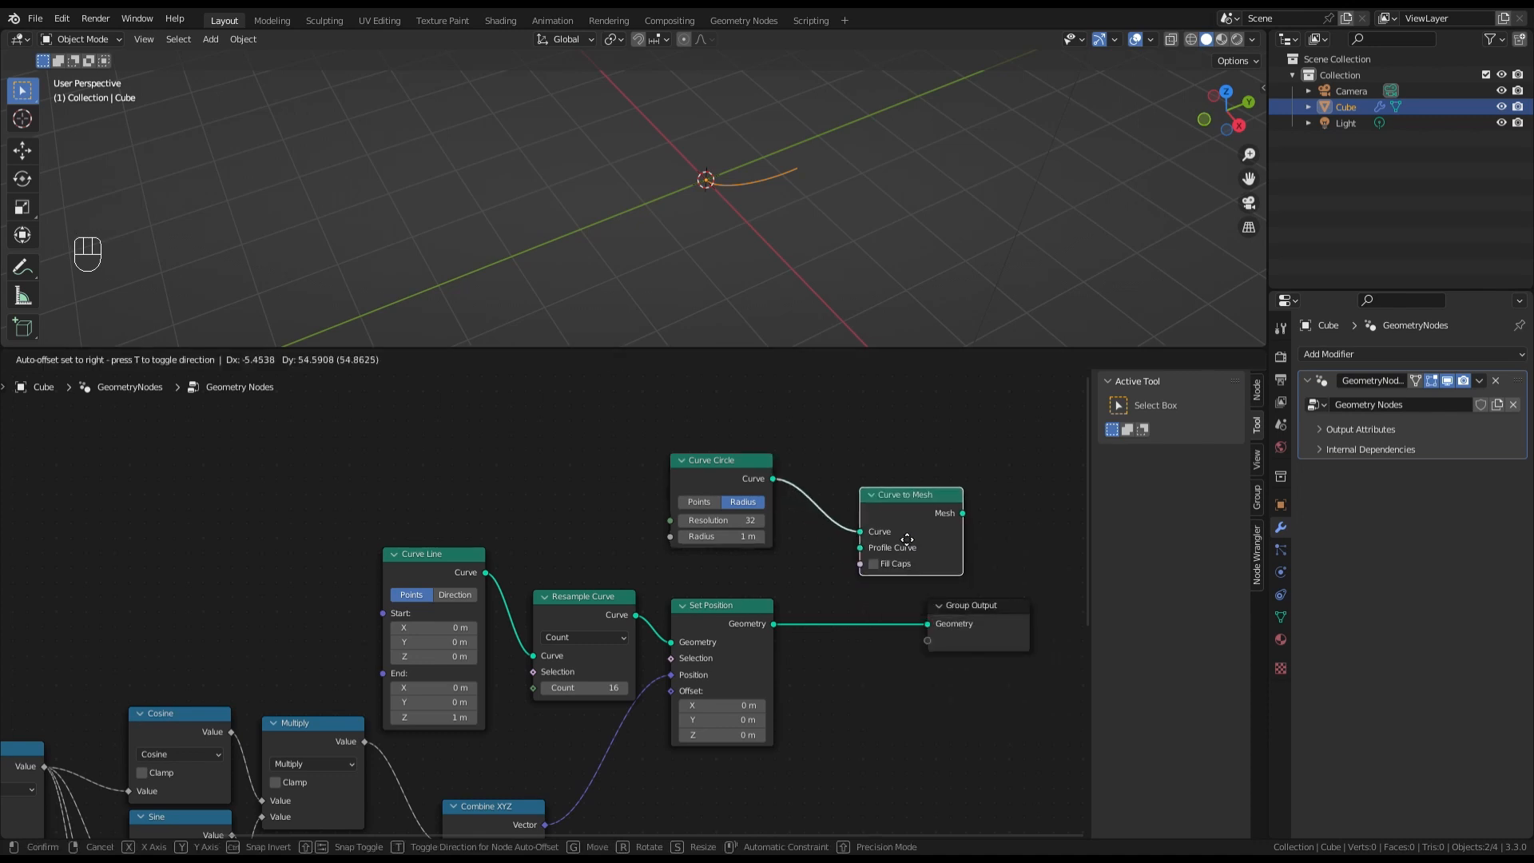
left_click(899, 521)
Cut the link from Set Position to Group Output and connect Set Position's Geometry to Curve to Mesh's Profile Curve
scroll(754, 582, "down", 2)
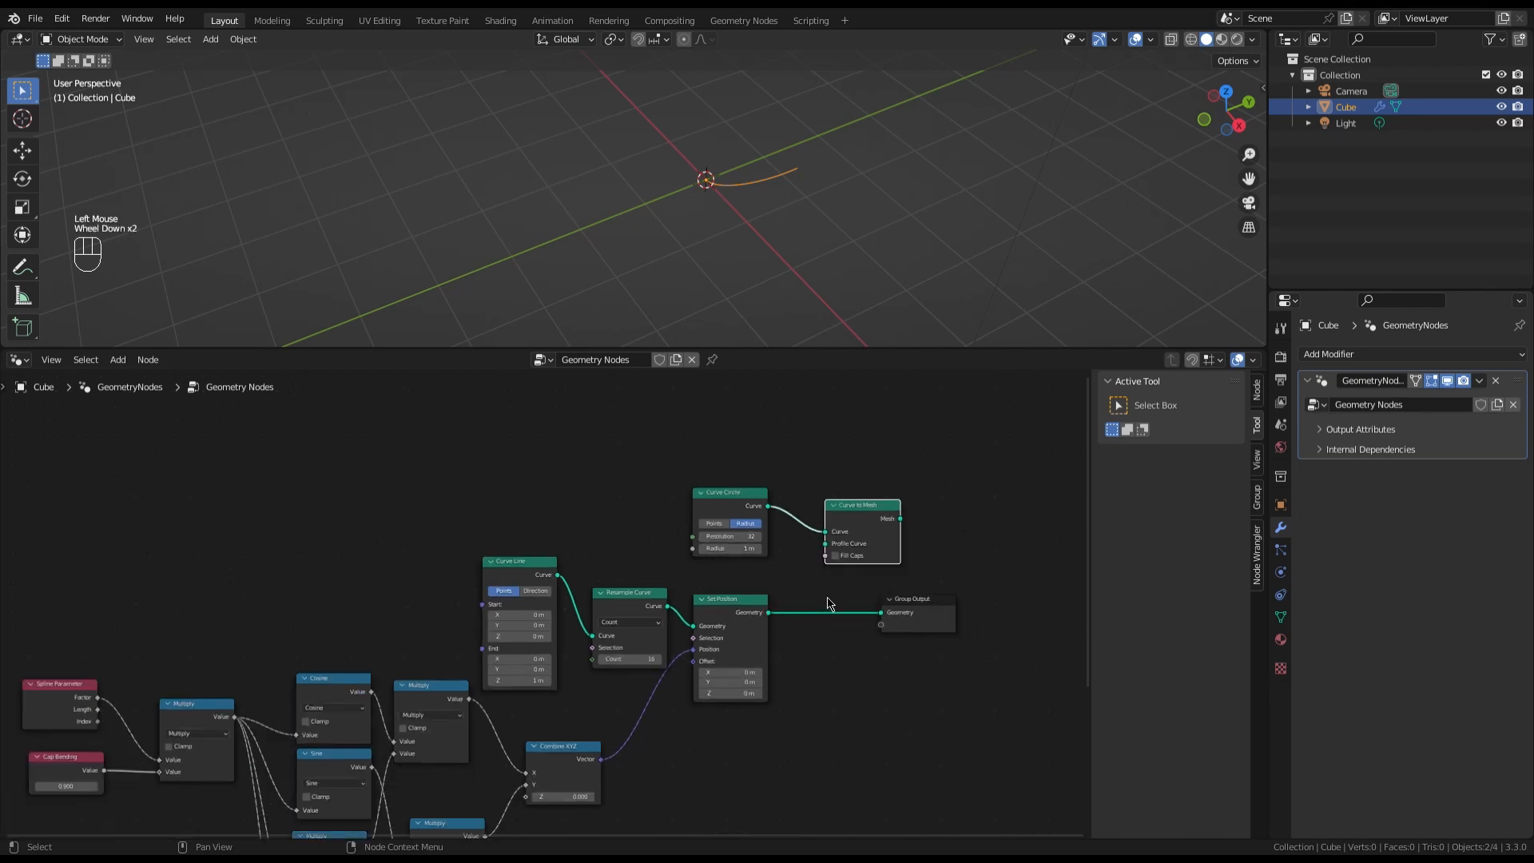
right_click_drag(831, 601, 856, 679, "ctrl")
left_click(913, 609)
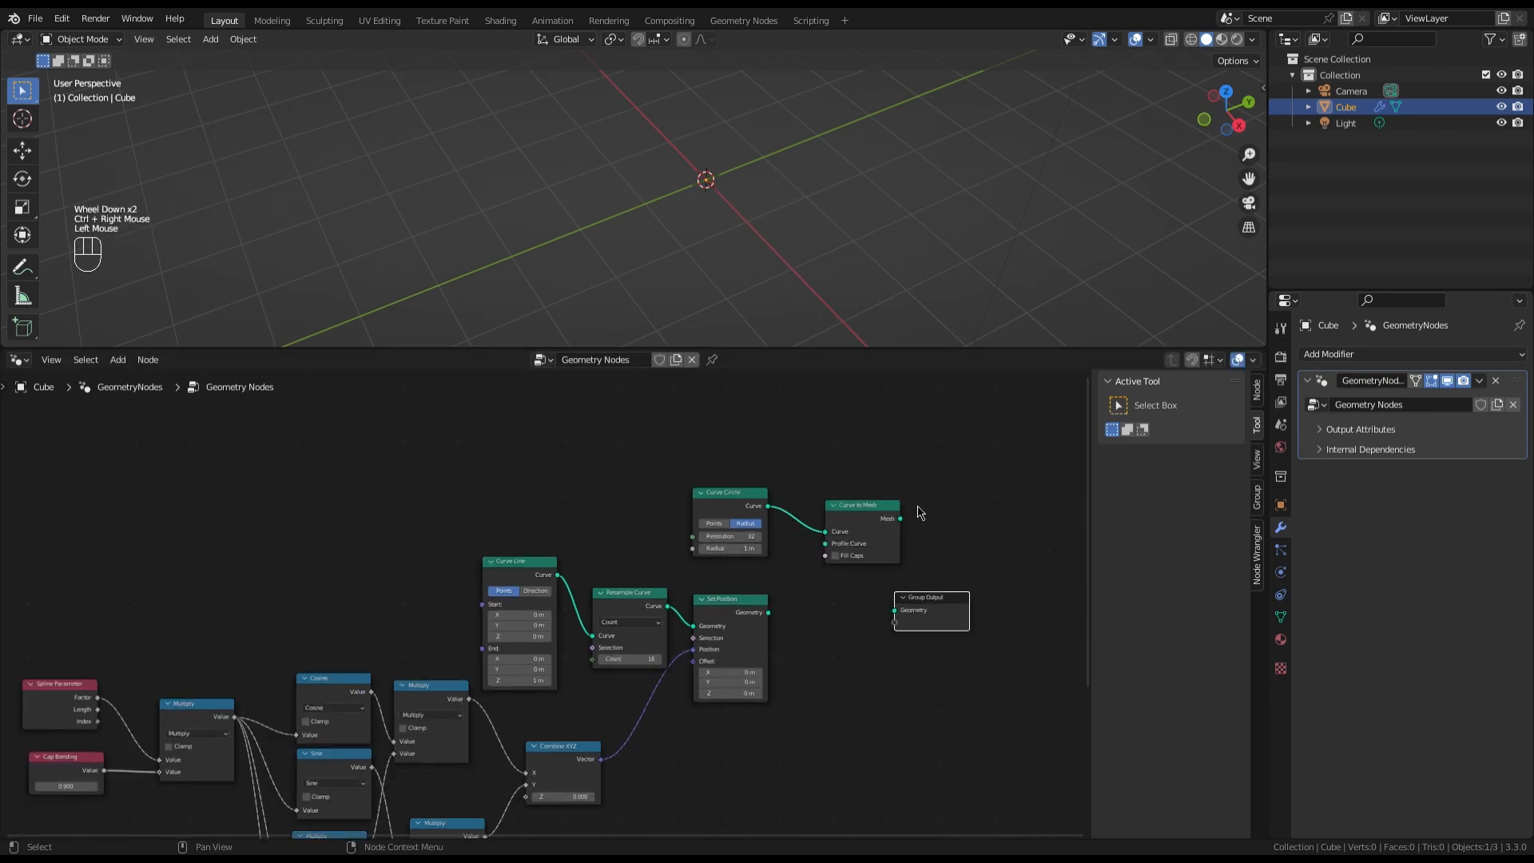
scroll(919, 502, "up", 2)
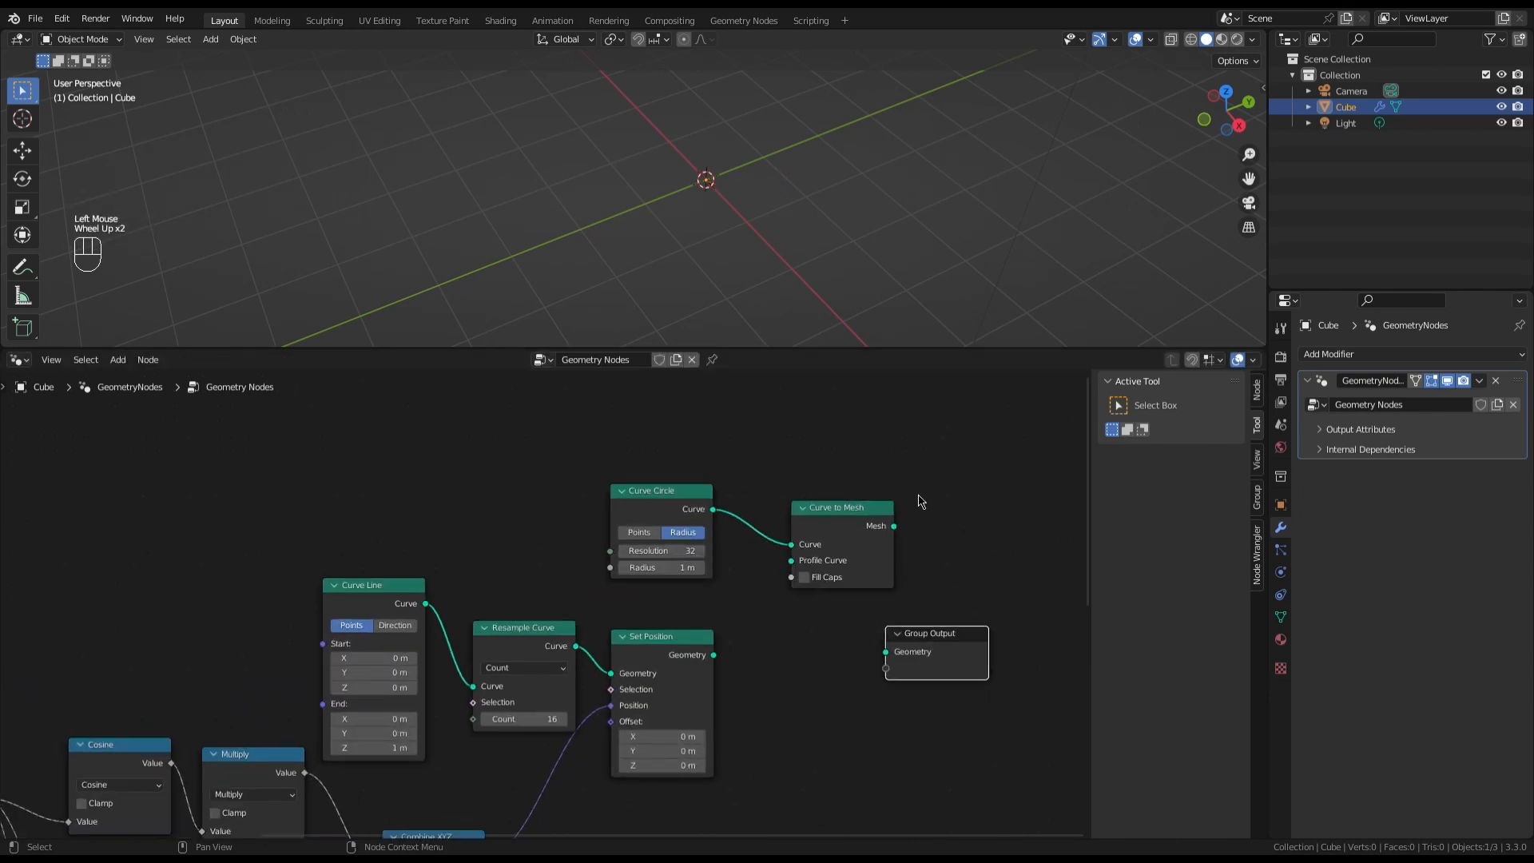
scroll(919, 502, "up", 1)
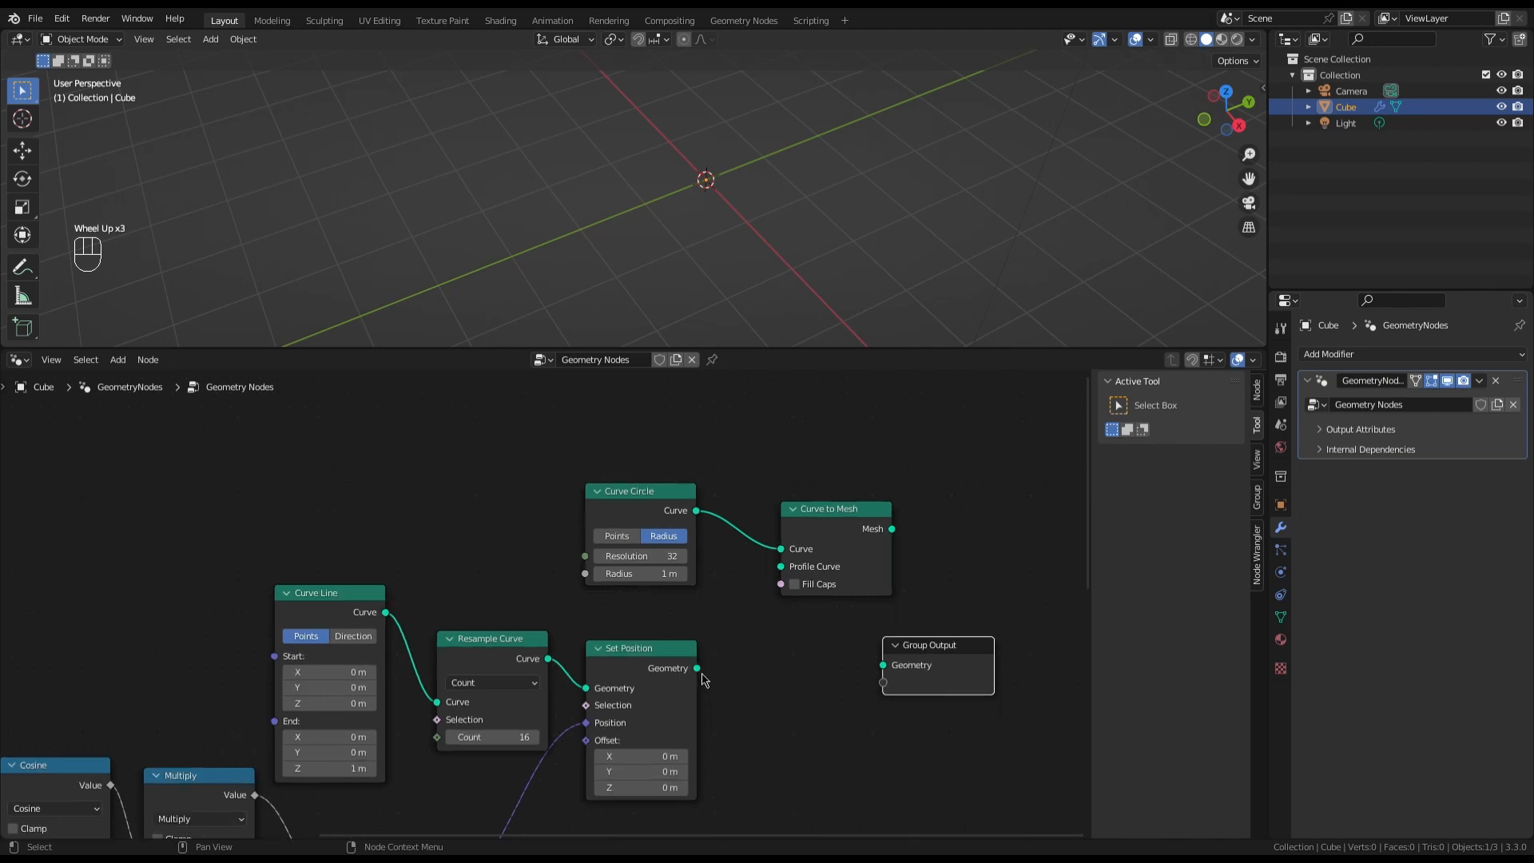
left_click_drag(699, 671, 783, 567)
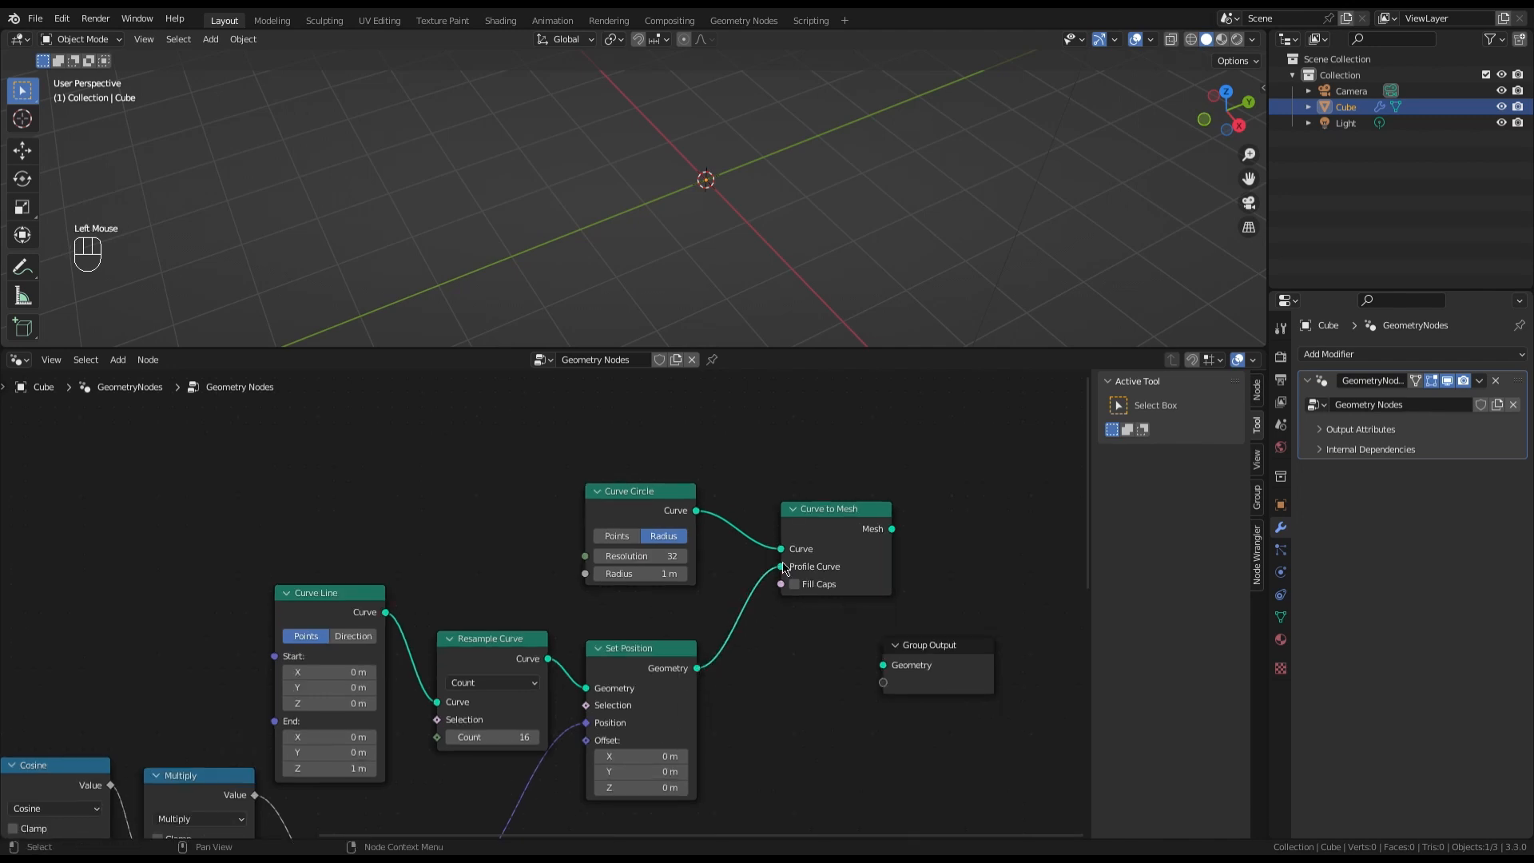
Move Group Output farther from Curve to Mesh and connect the Mesh output to its Geometry input
left_click(927, 644)
left_click_drag(927, 644, 998, 628)
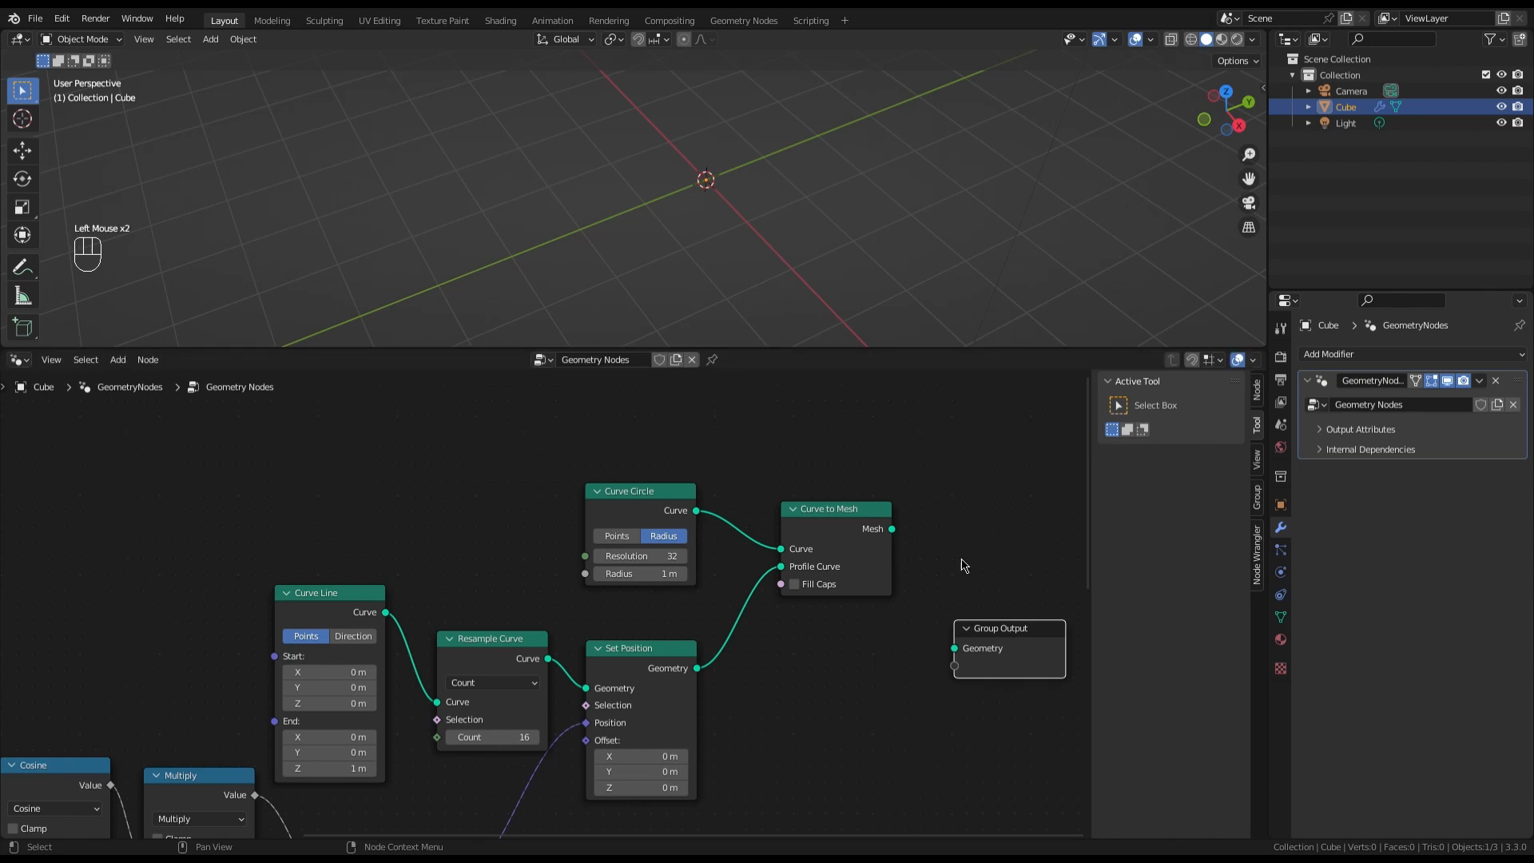
left_click_drag(892, 529, 954, 649)
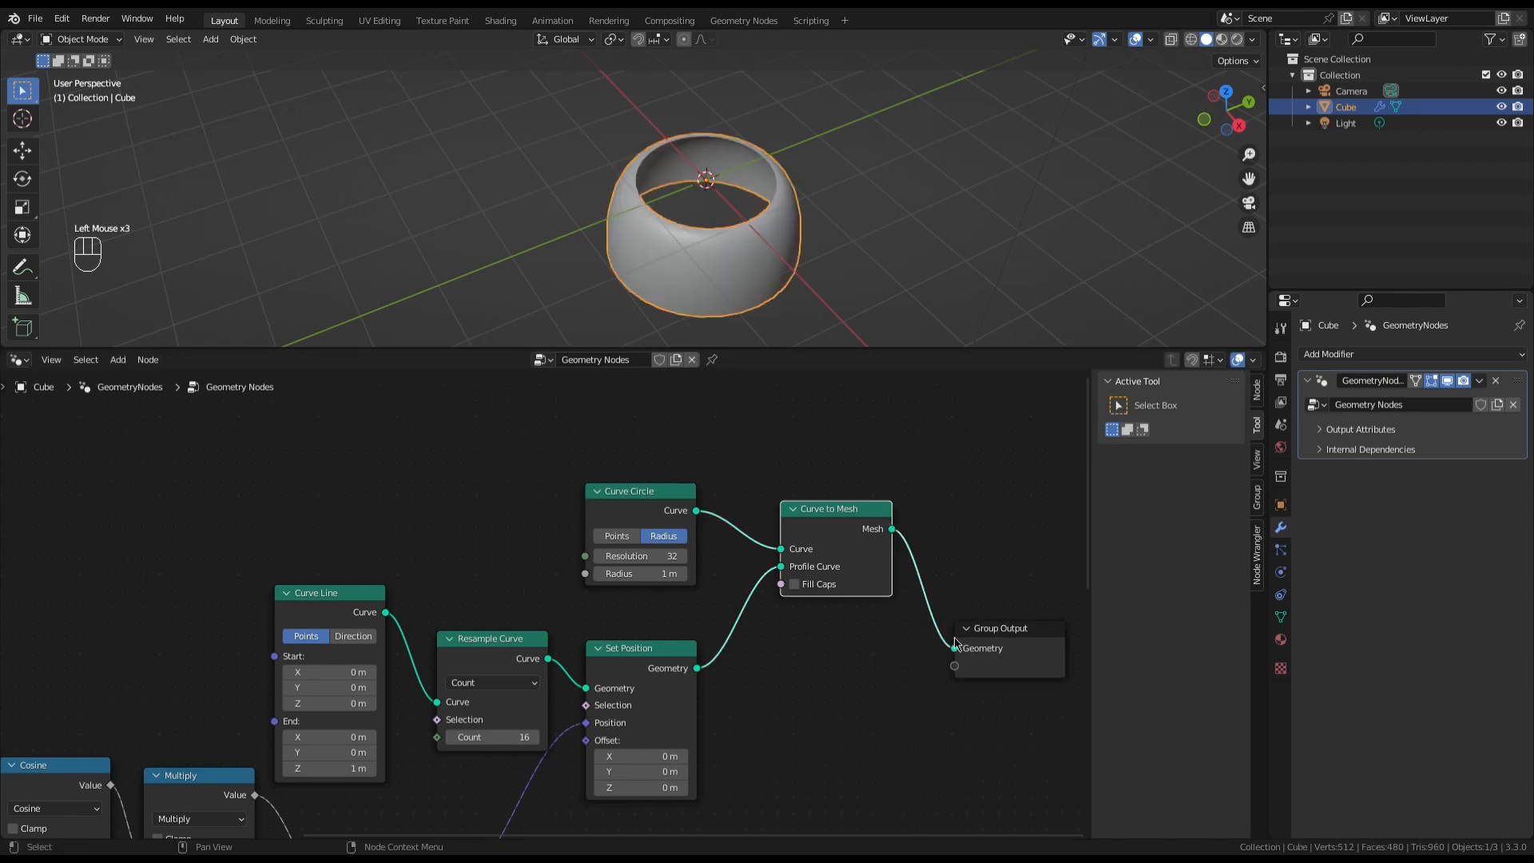
scroll(877, 223, "down", 1)
middle_click_drag(822, 250, 811, 224)
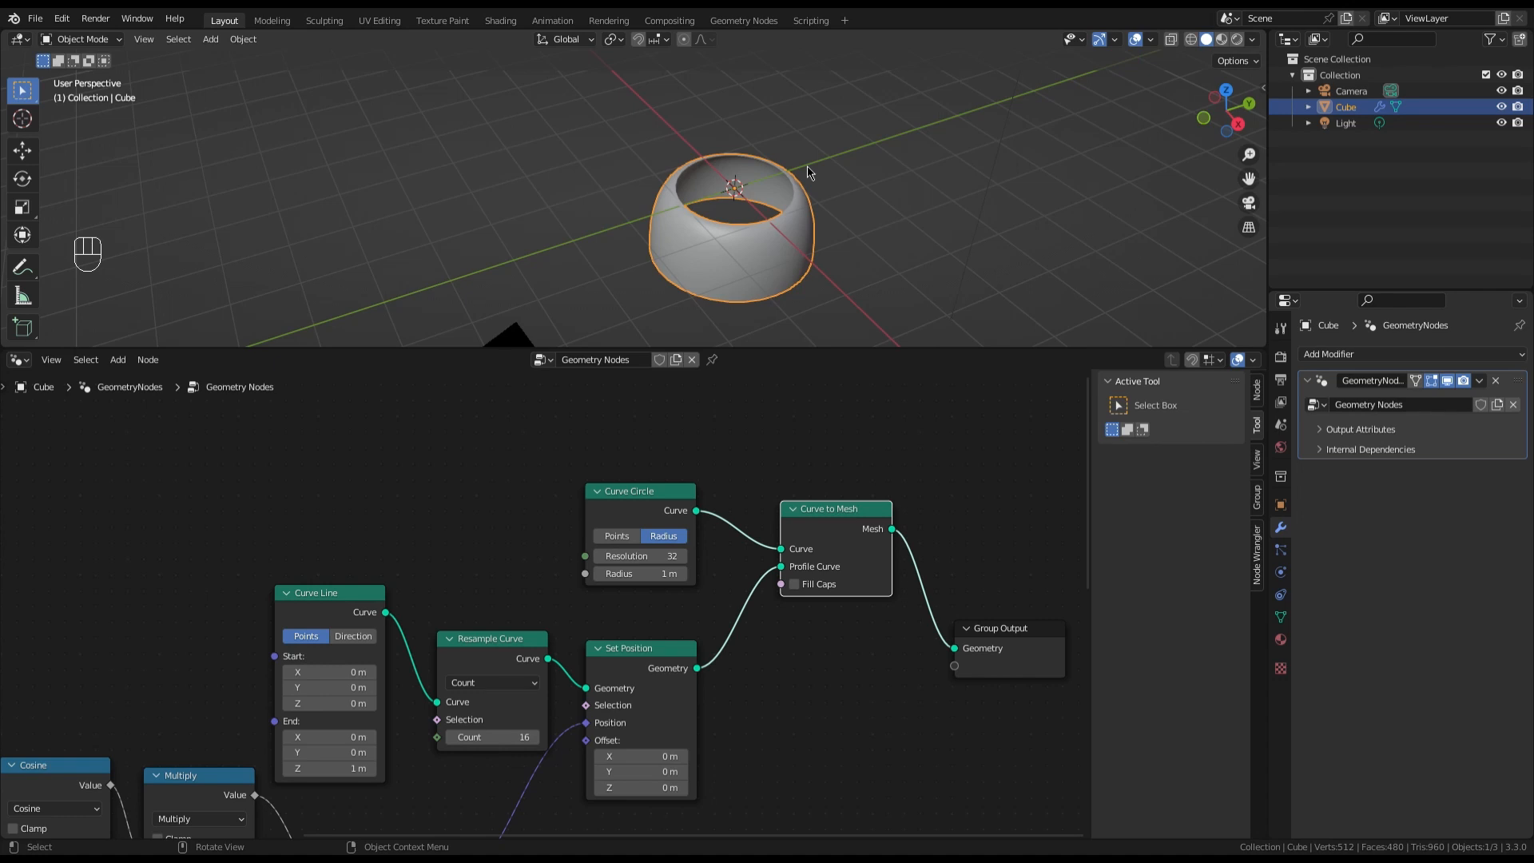
Move the Combine XYZ node farther from the Multiply nodes, placing it just below Set Position
scroll(807, 689, "down", 3)
scroll(711, 667, "up", 2)
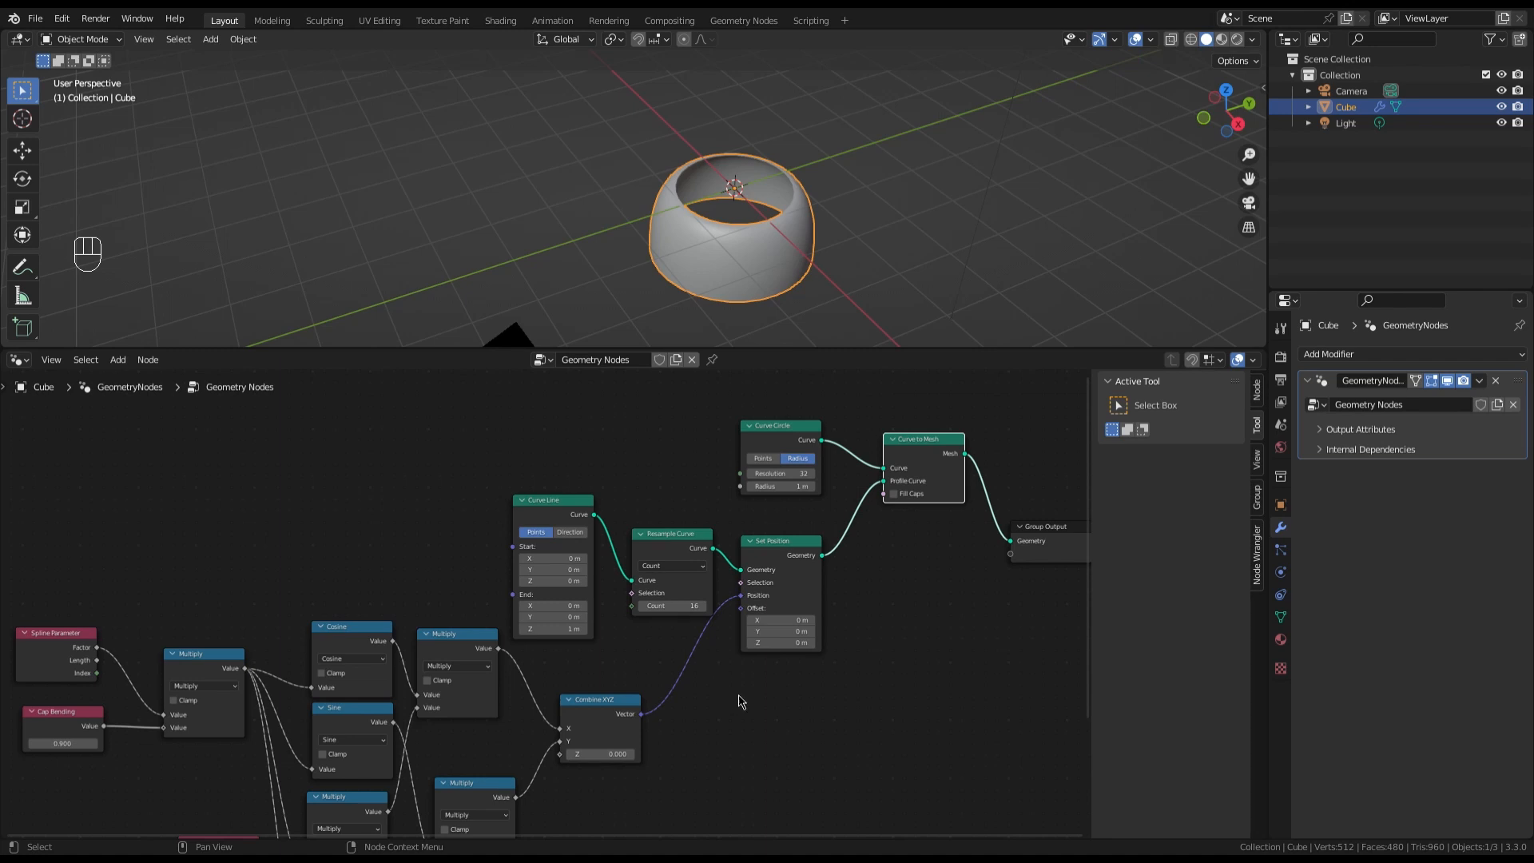
left_click_drag(616, 712, 692, 685)
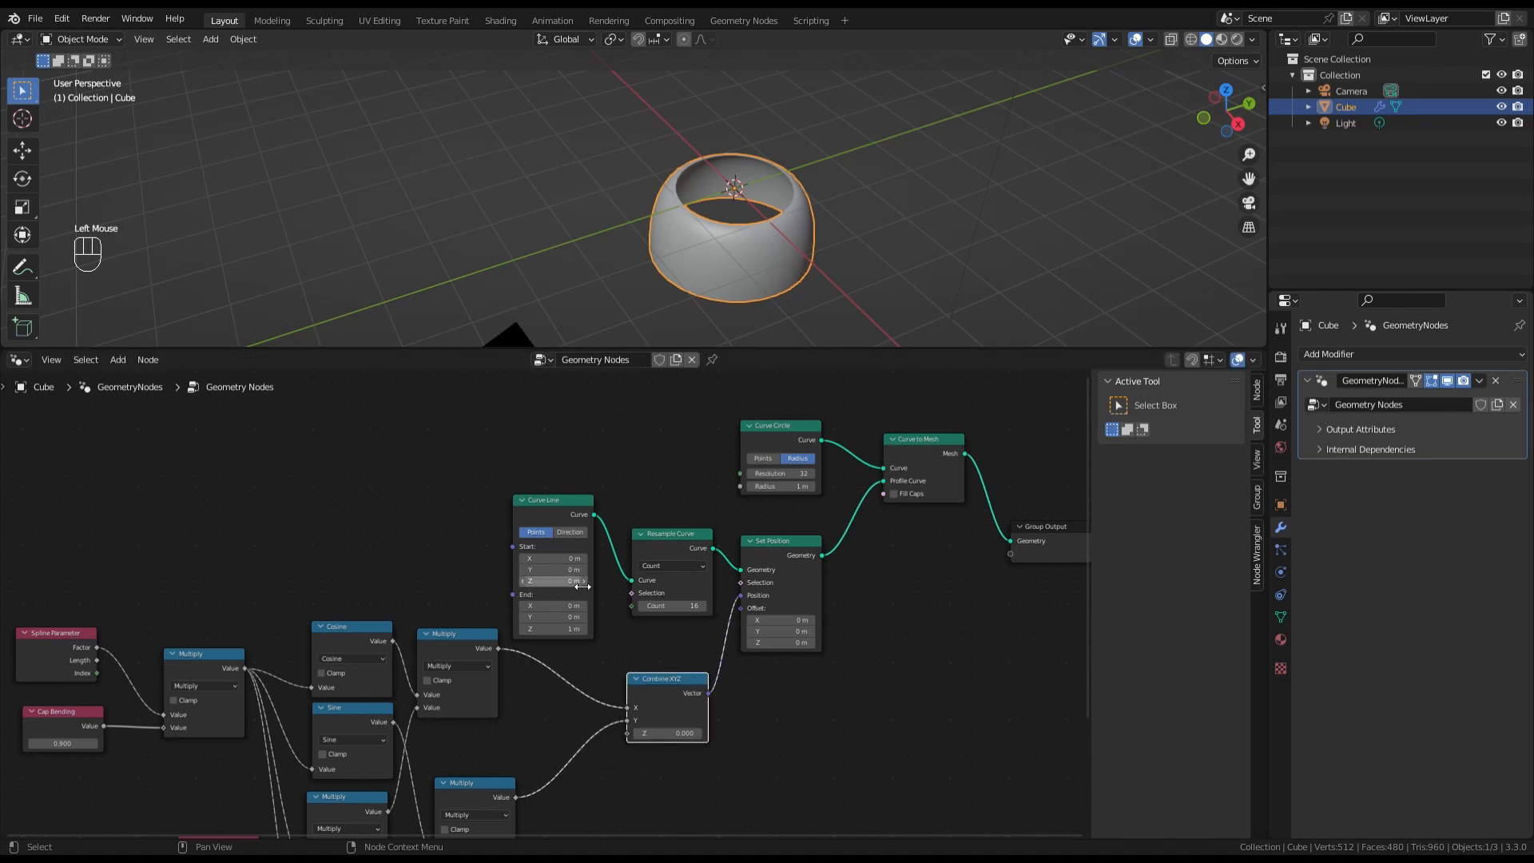
Insert a Math node set to Add on the link between the upper Multiply node and Combine XYZ's X input
scroll(562, 680, "down", 1)
scroll(561, 680, "up", 4)
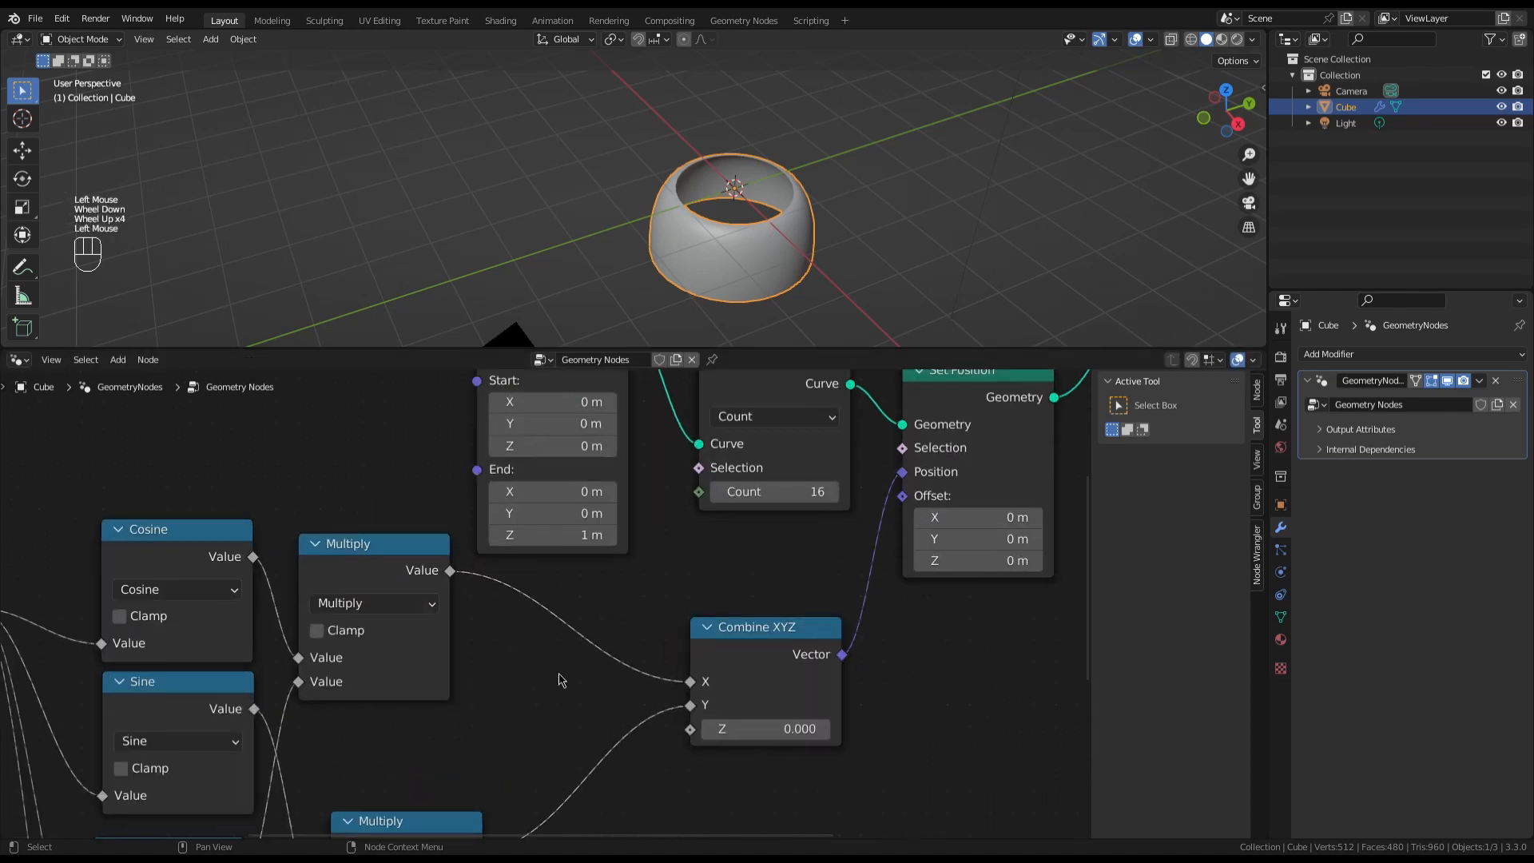
key("shift+a")
type("math")
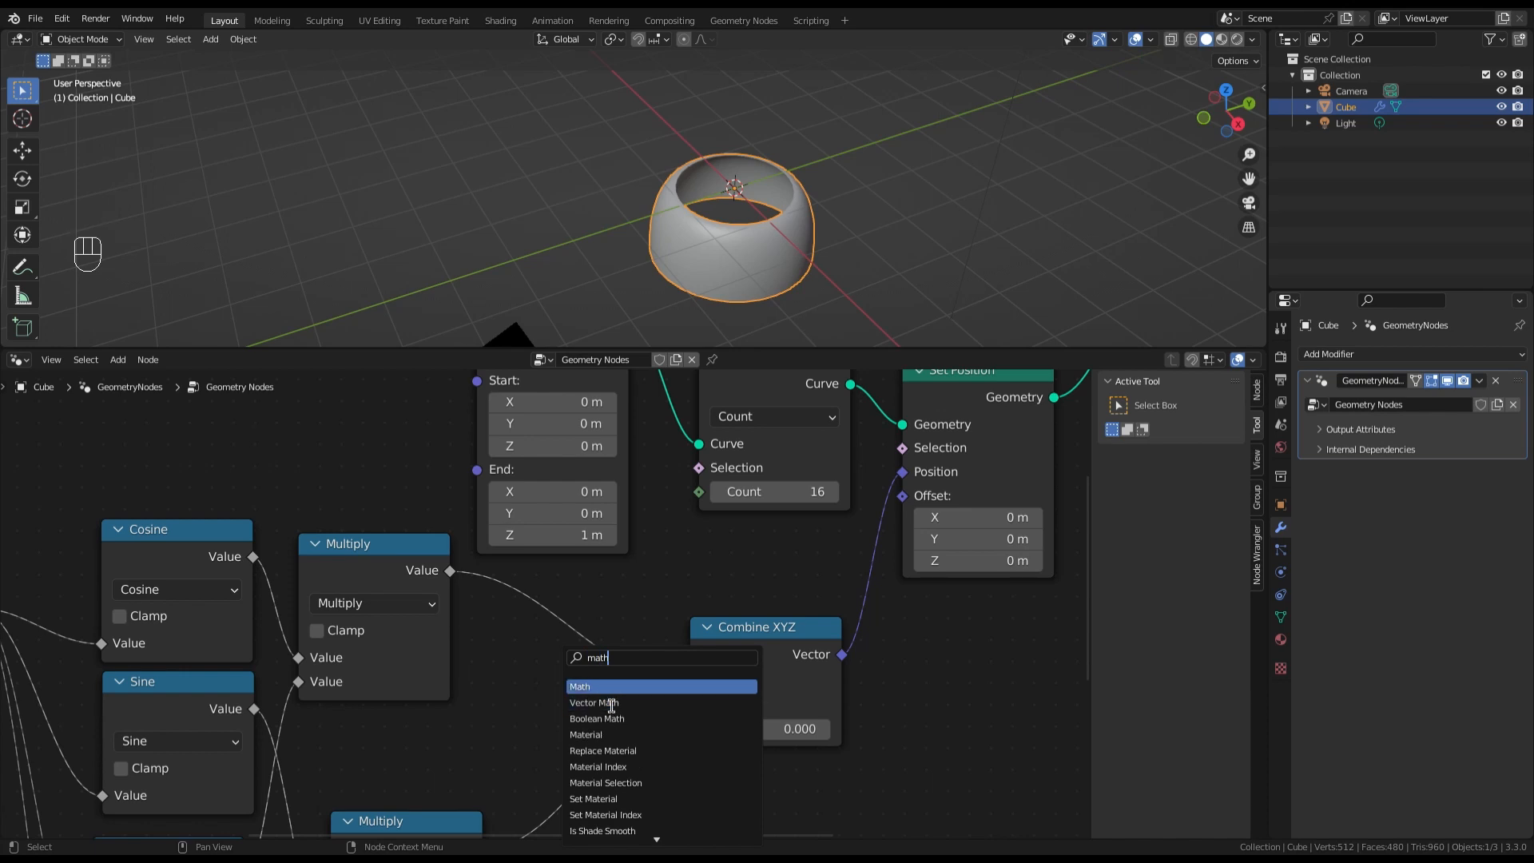
left_click(600, 685)
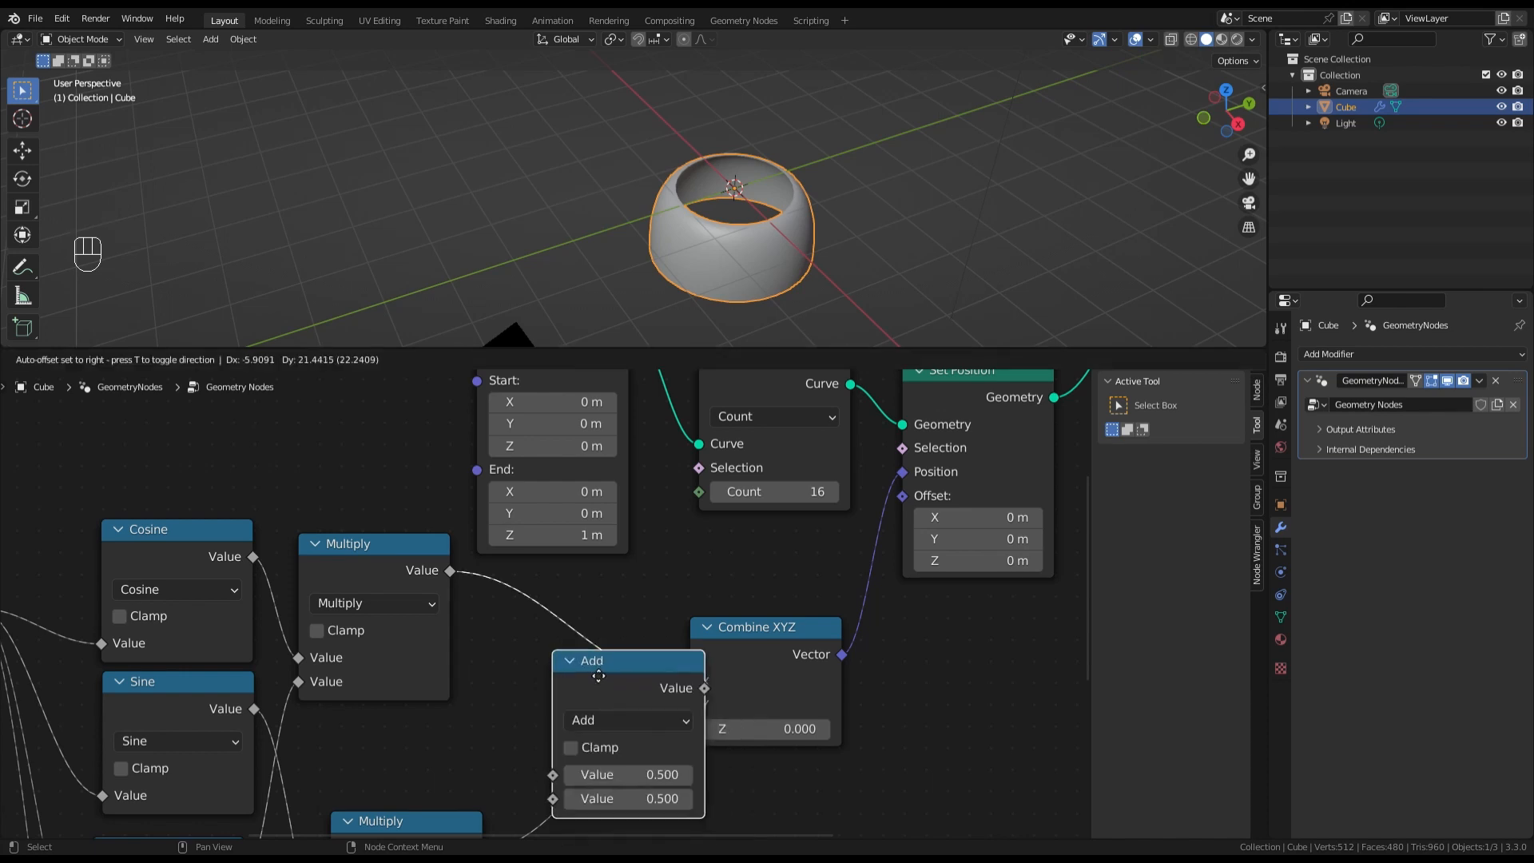
left_click(581, 597)
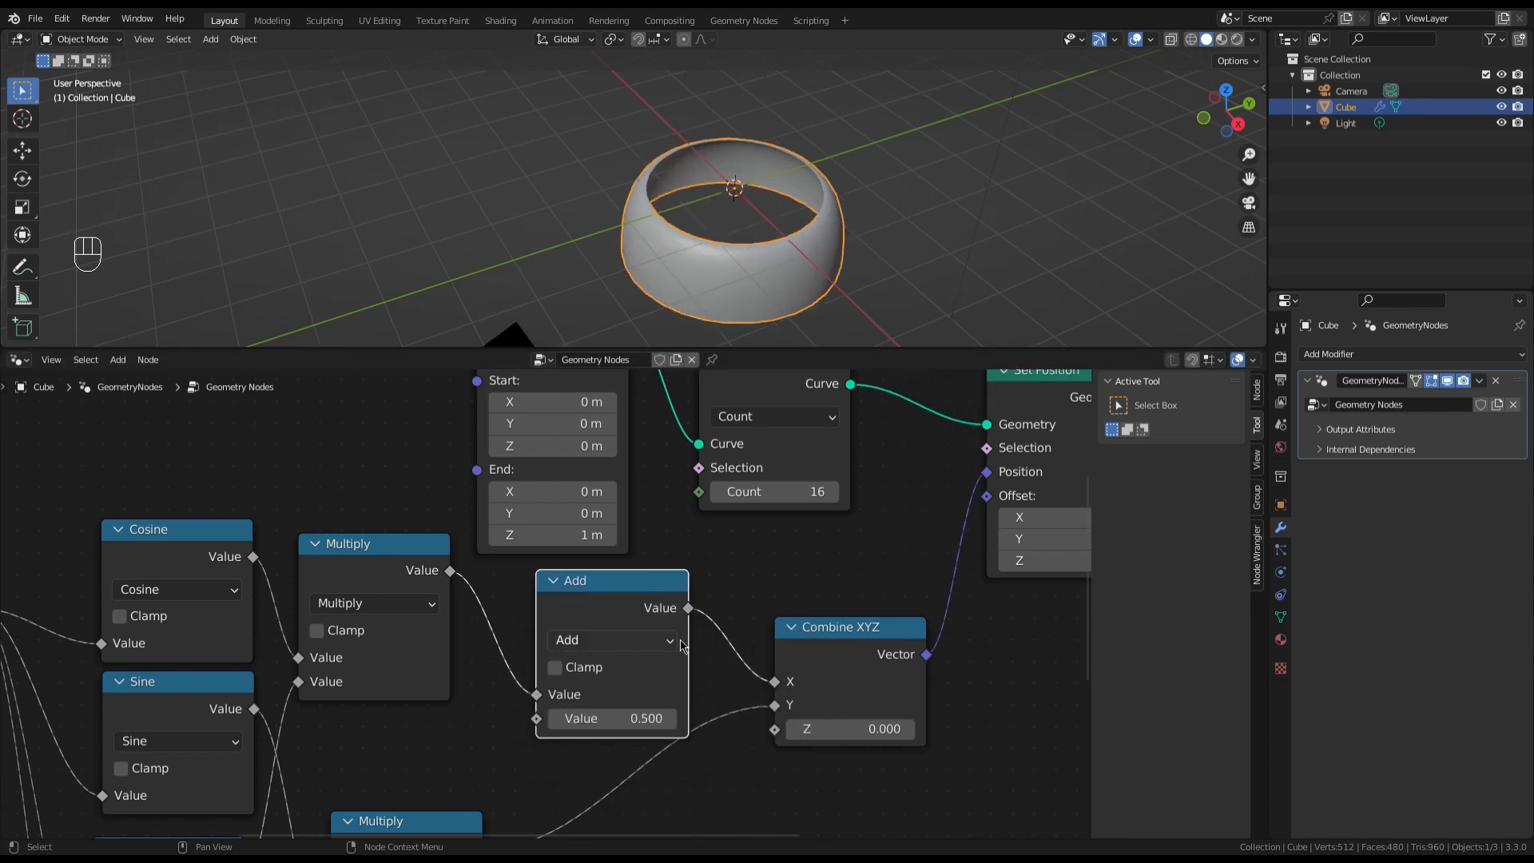
Set the Add node's second value to -1
left_click(632, 729)
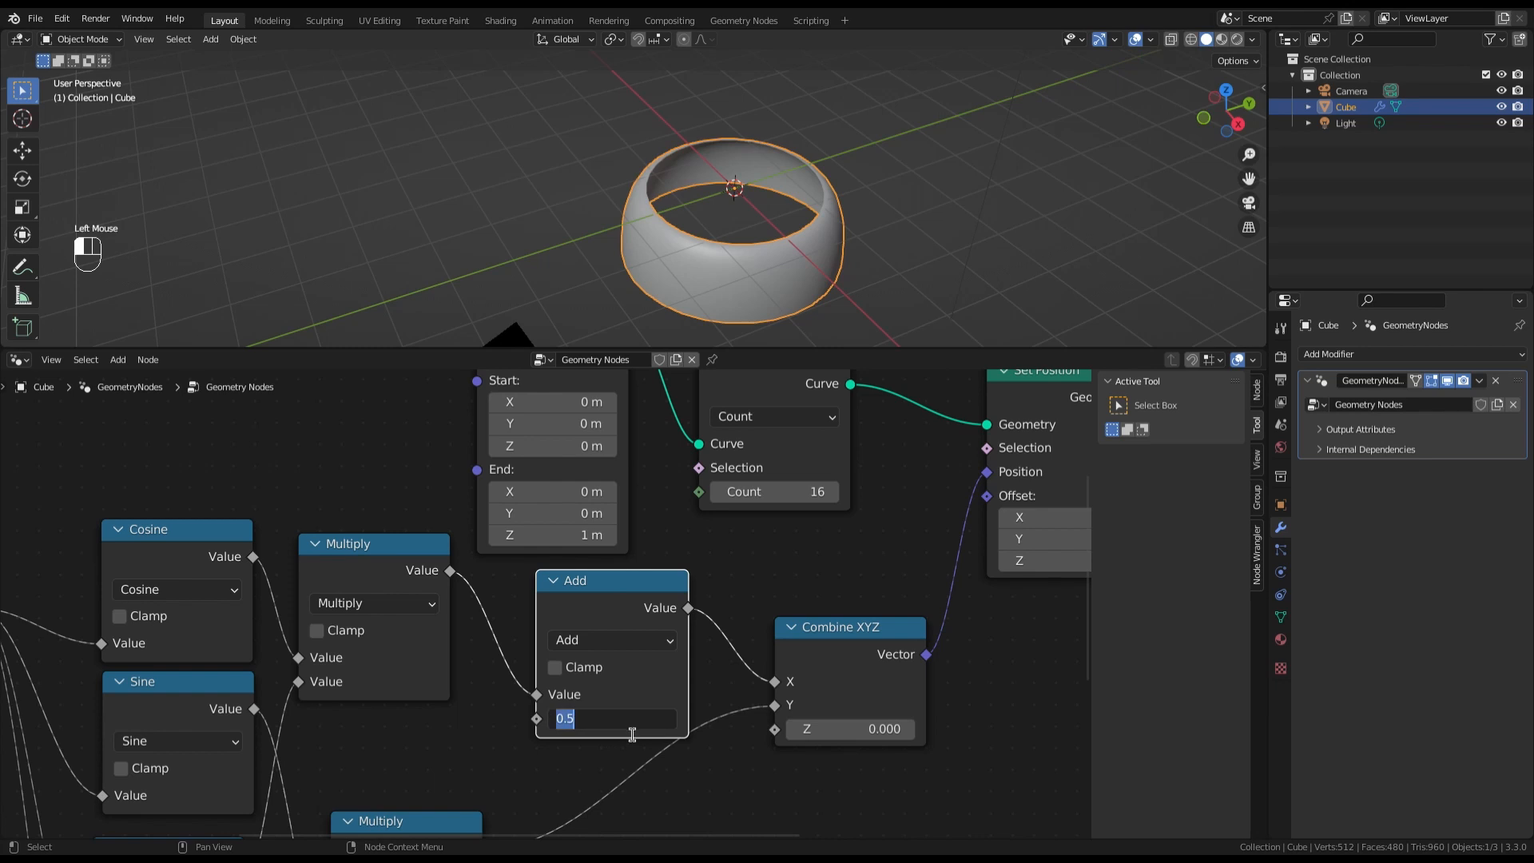
type("-1")
key("Return")
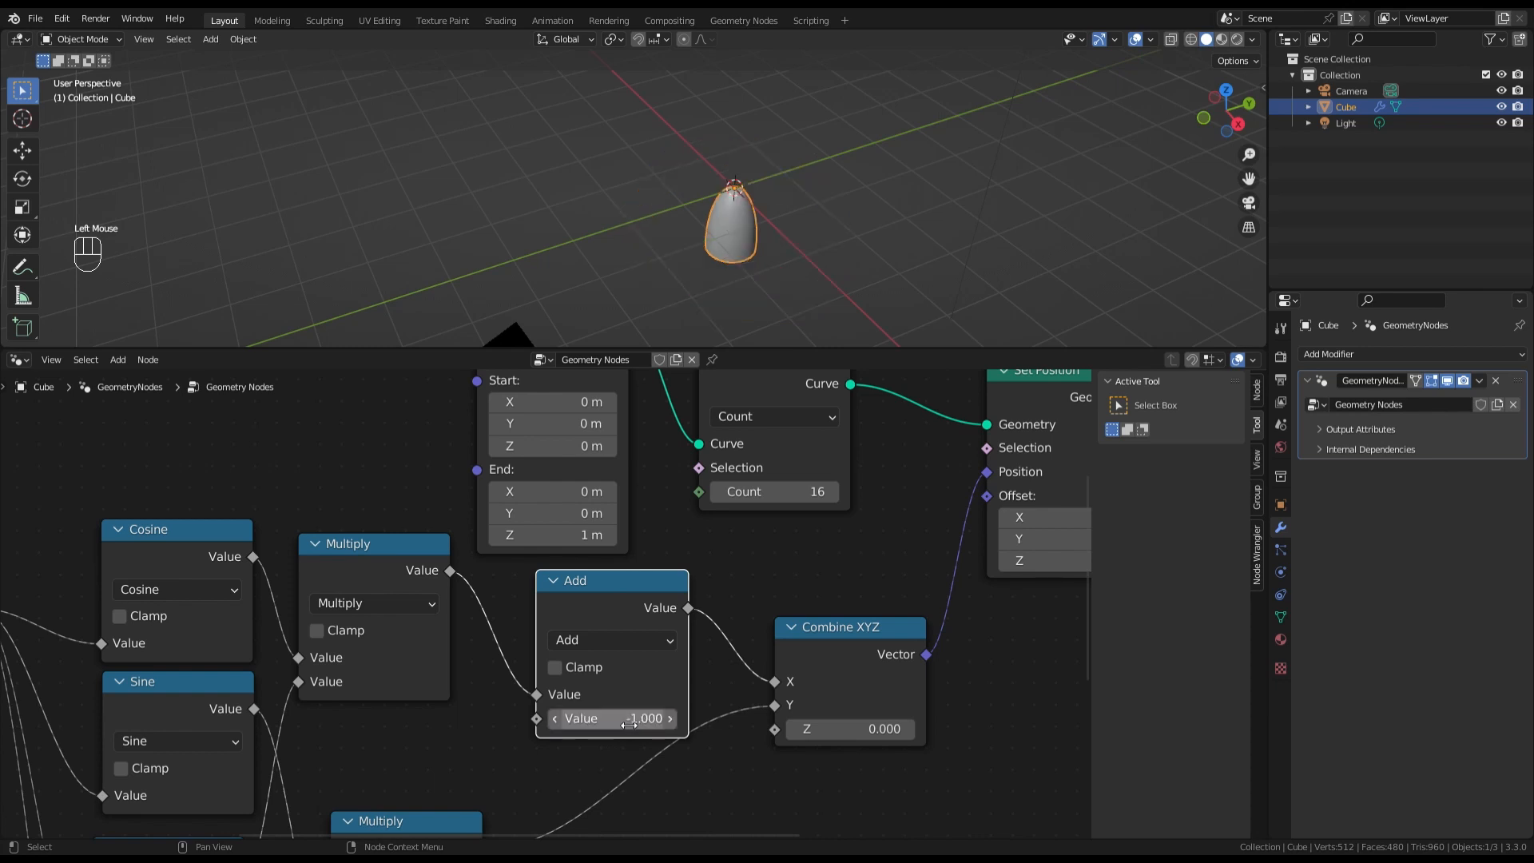
scroll(732, 224, "up", 3)
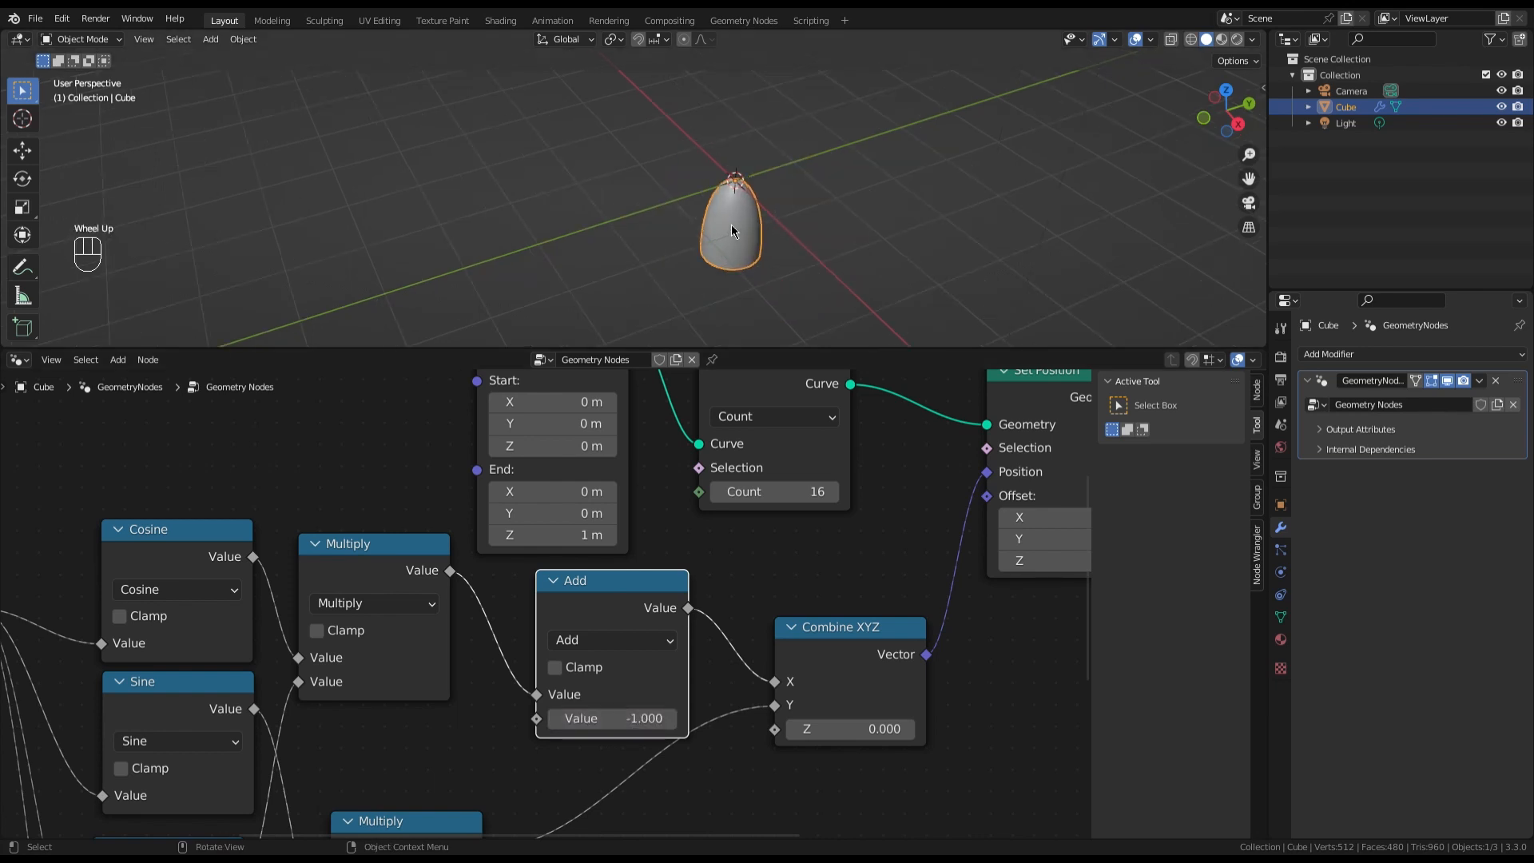
scroll(759, 196, "up", 2)
Widen the mushroom cap by setting the Cap Width value to 2.300
scroll(831, 606, "down", 5)
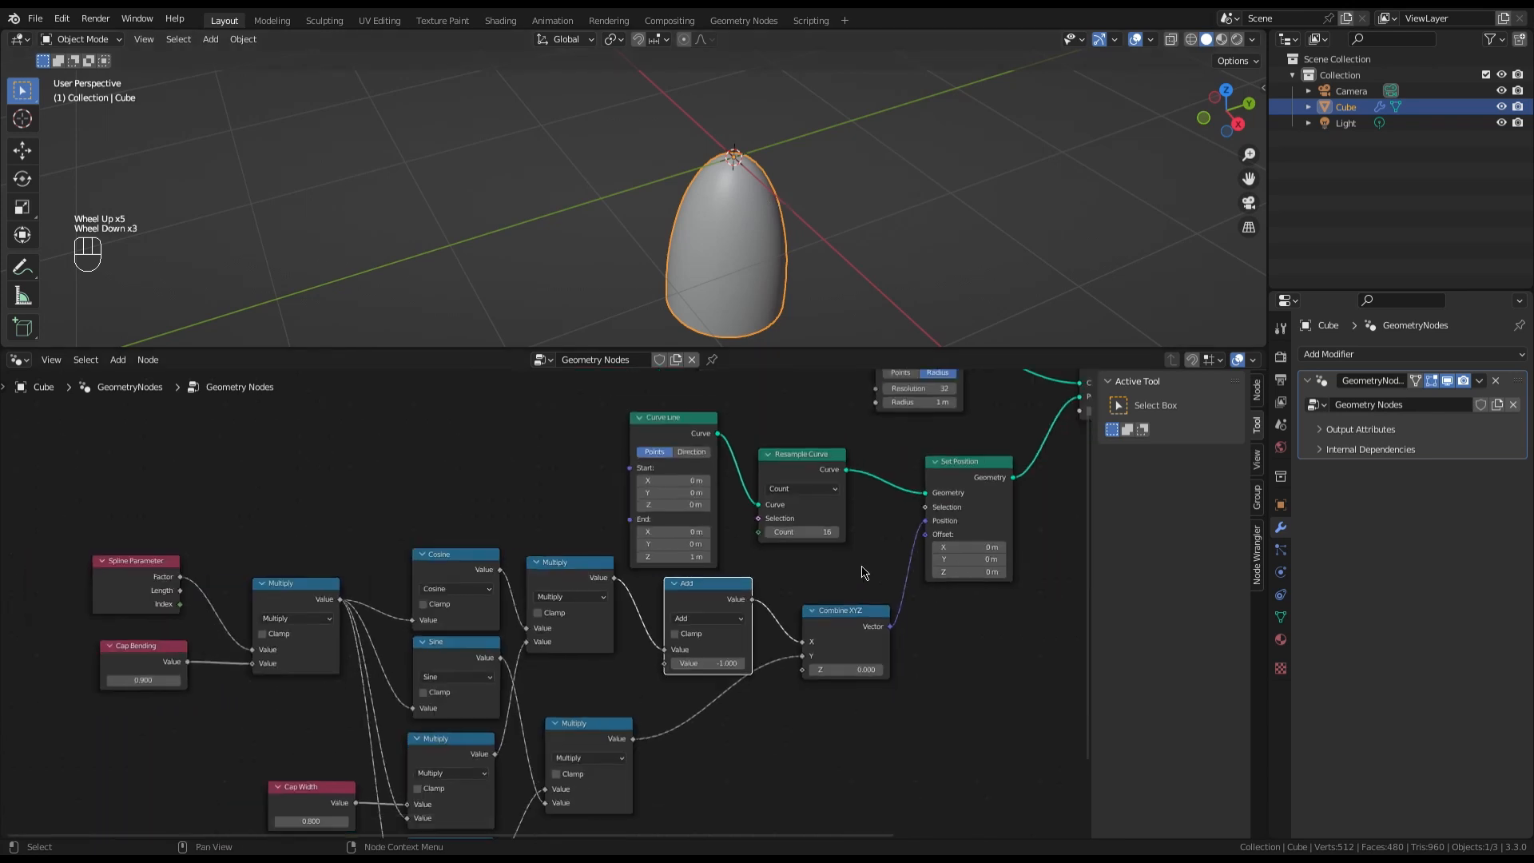
scroll(388, 729, "up", 5)
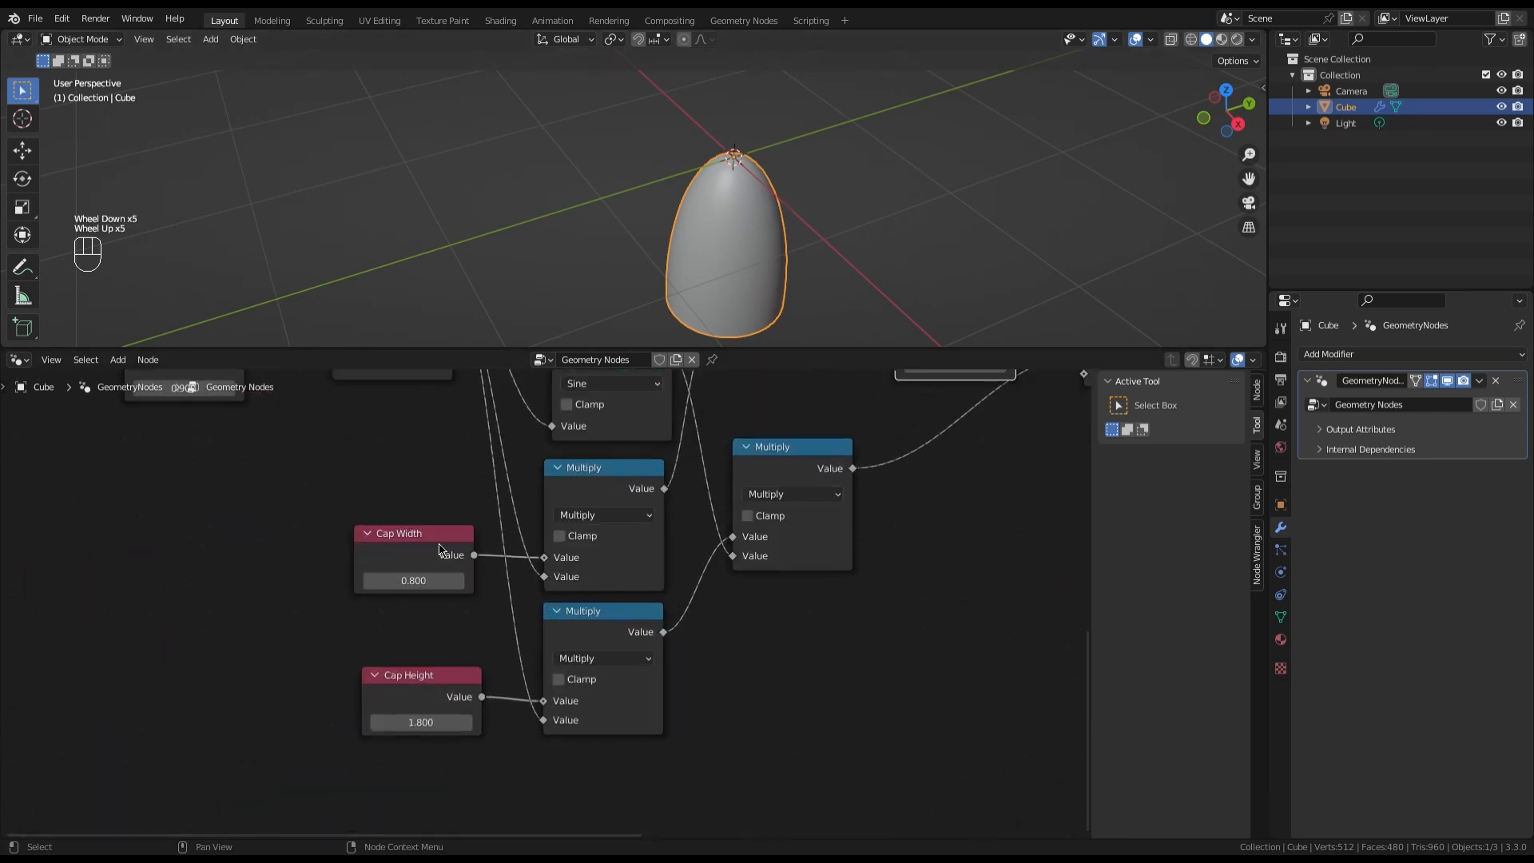
left_click_drag(418, 582, 495, 582)
scroll(710, 193, "down", 4)
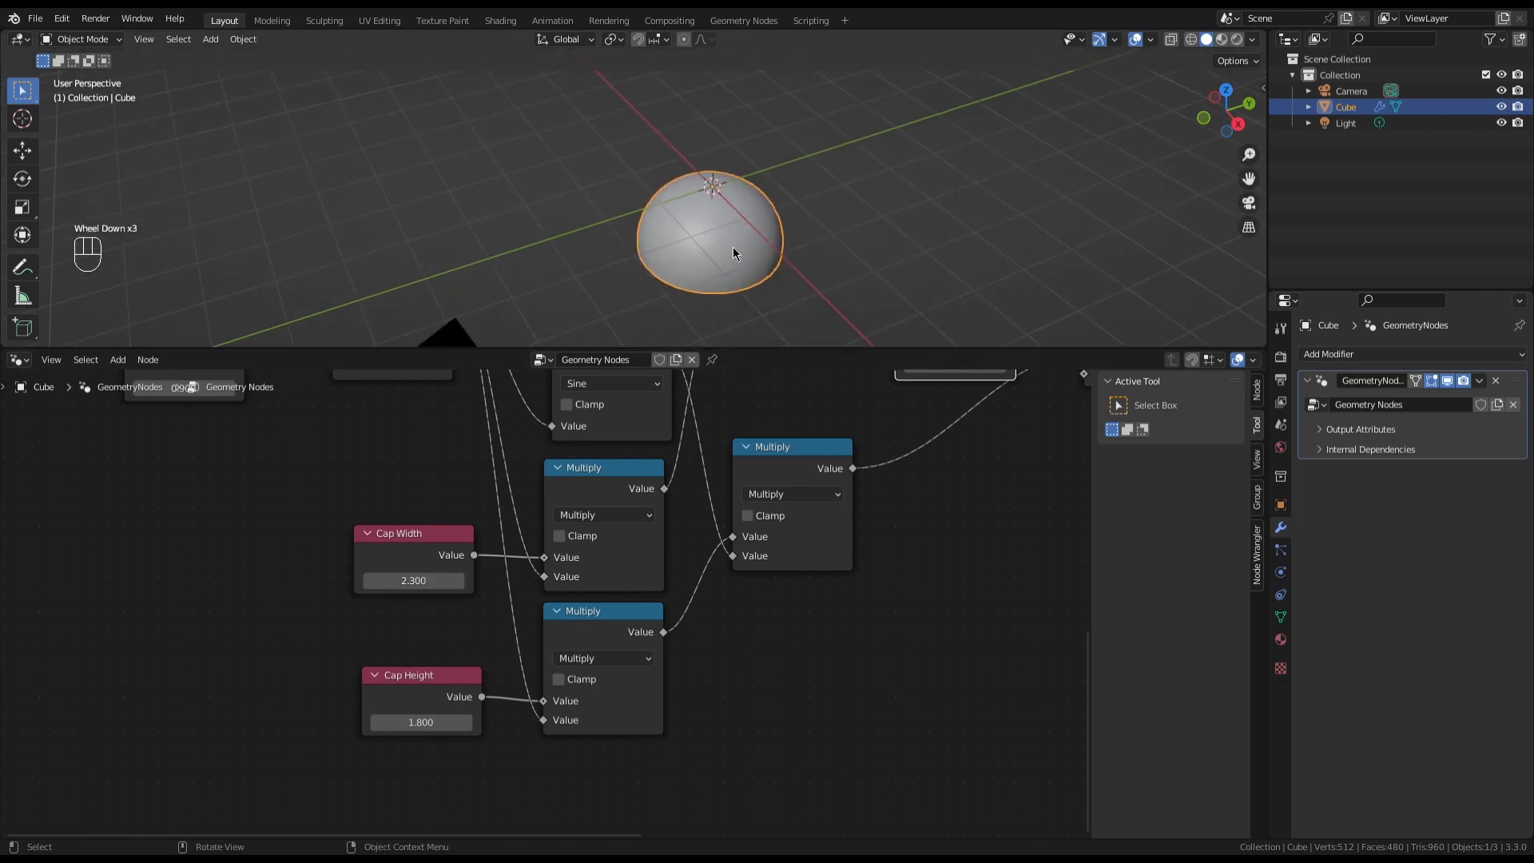
Flatten the cap by setting the Cap Bending value to 0.500
scroll(403, 612, "down", 1)
scroll(406, 643, "down", 2)
scroll(320, 604, "up", 7)
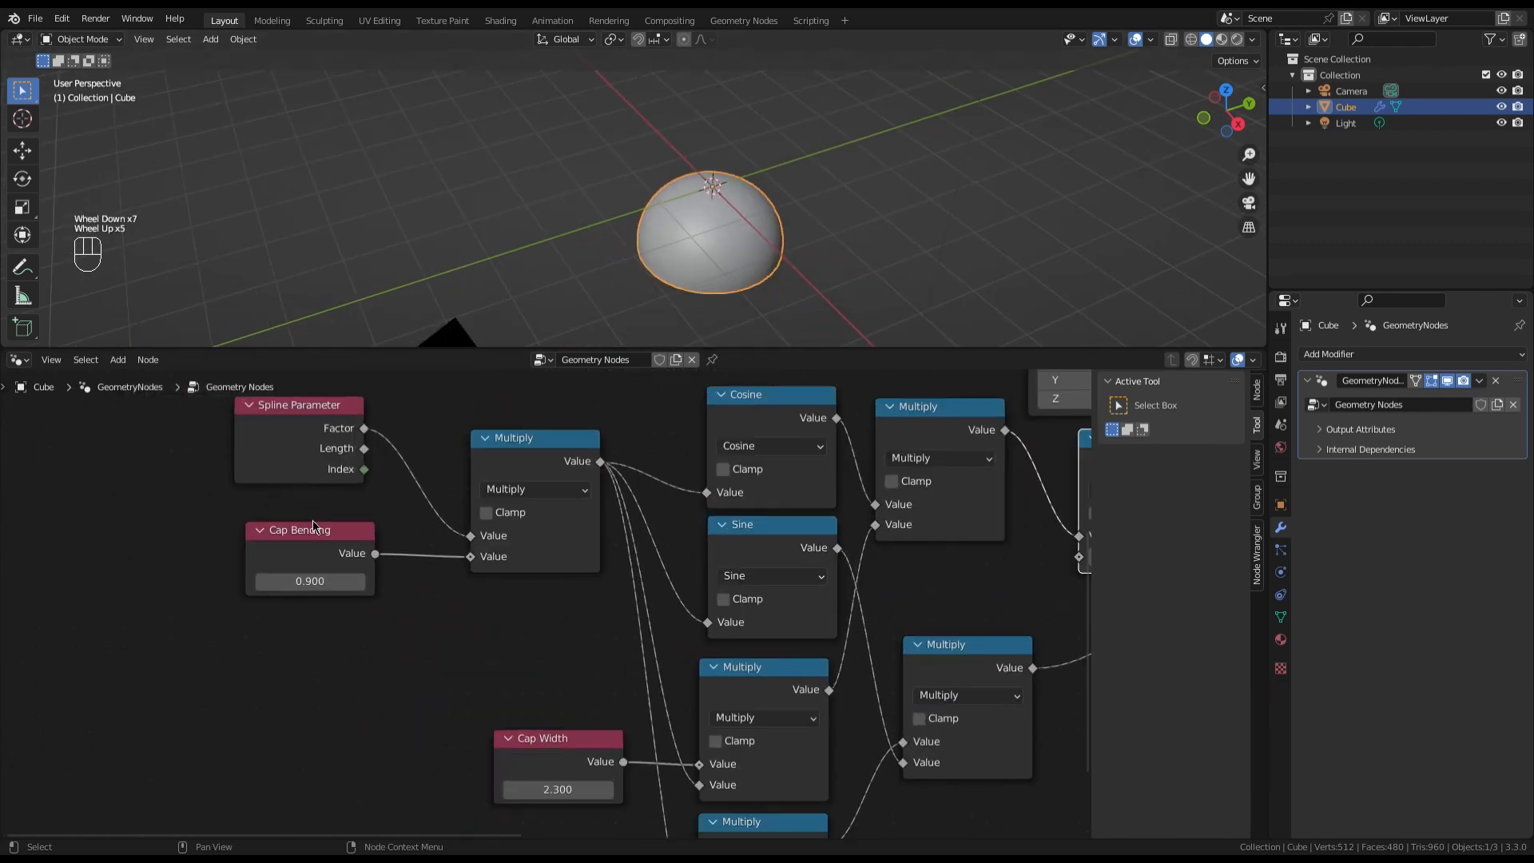
left_click_drag(313, 578, 259, 577)
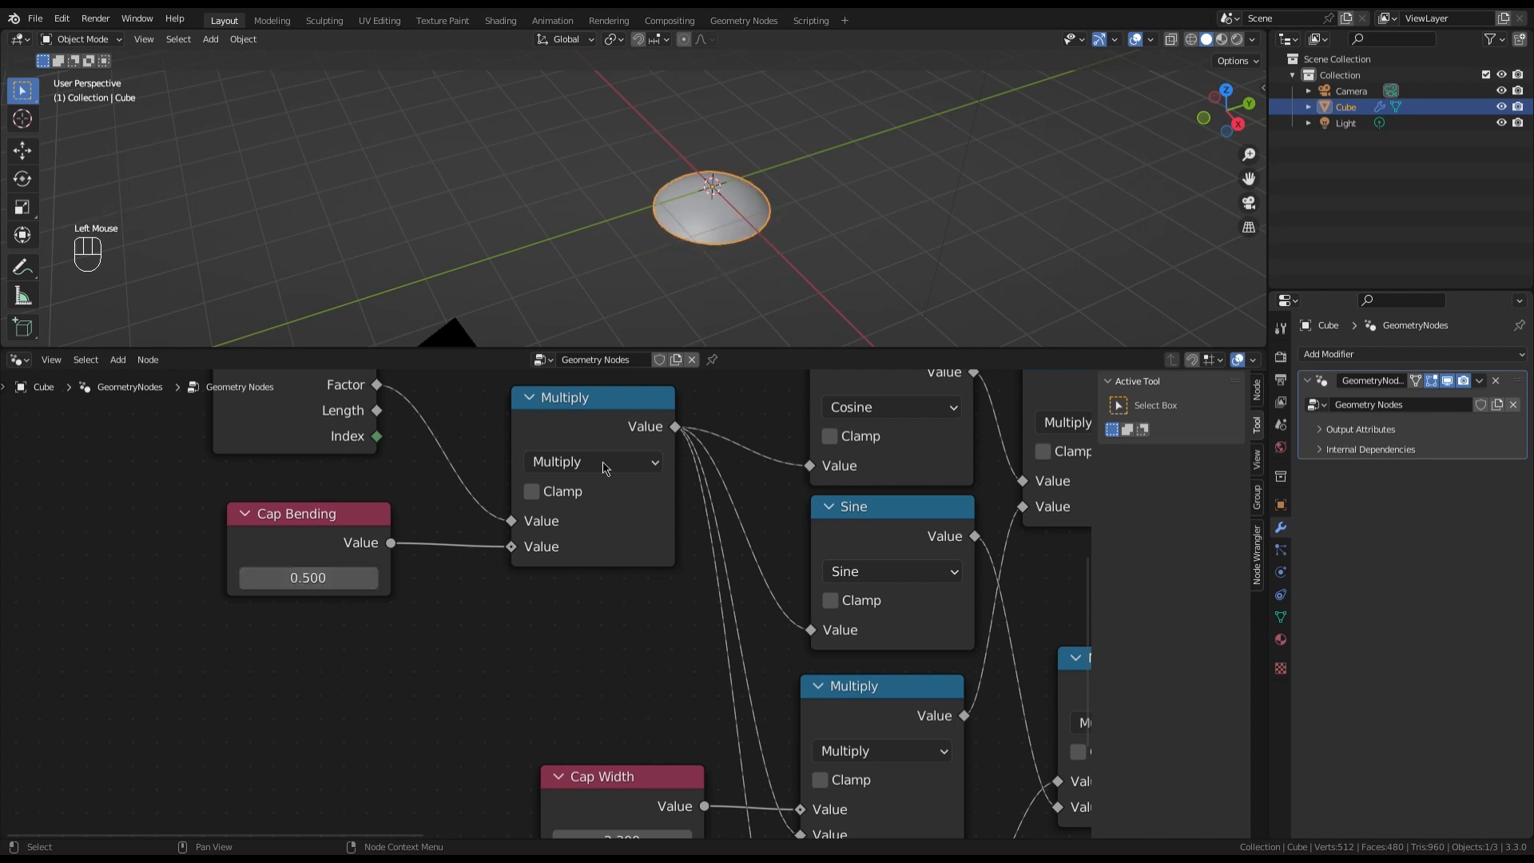
Examine the cap mesh from above and below, including its open underside, and review the node setup
middle_click_drag(859, 260, 723, 195)
scroll(703, 154, "up", 2)
scroll(712, 154, "up", 2)
scroll(716, 152, "down", 3)
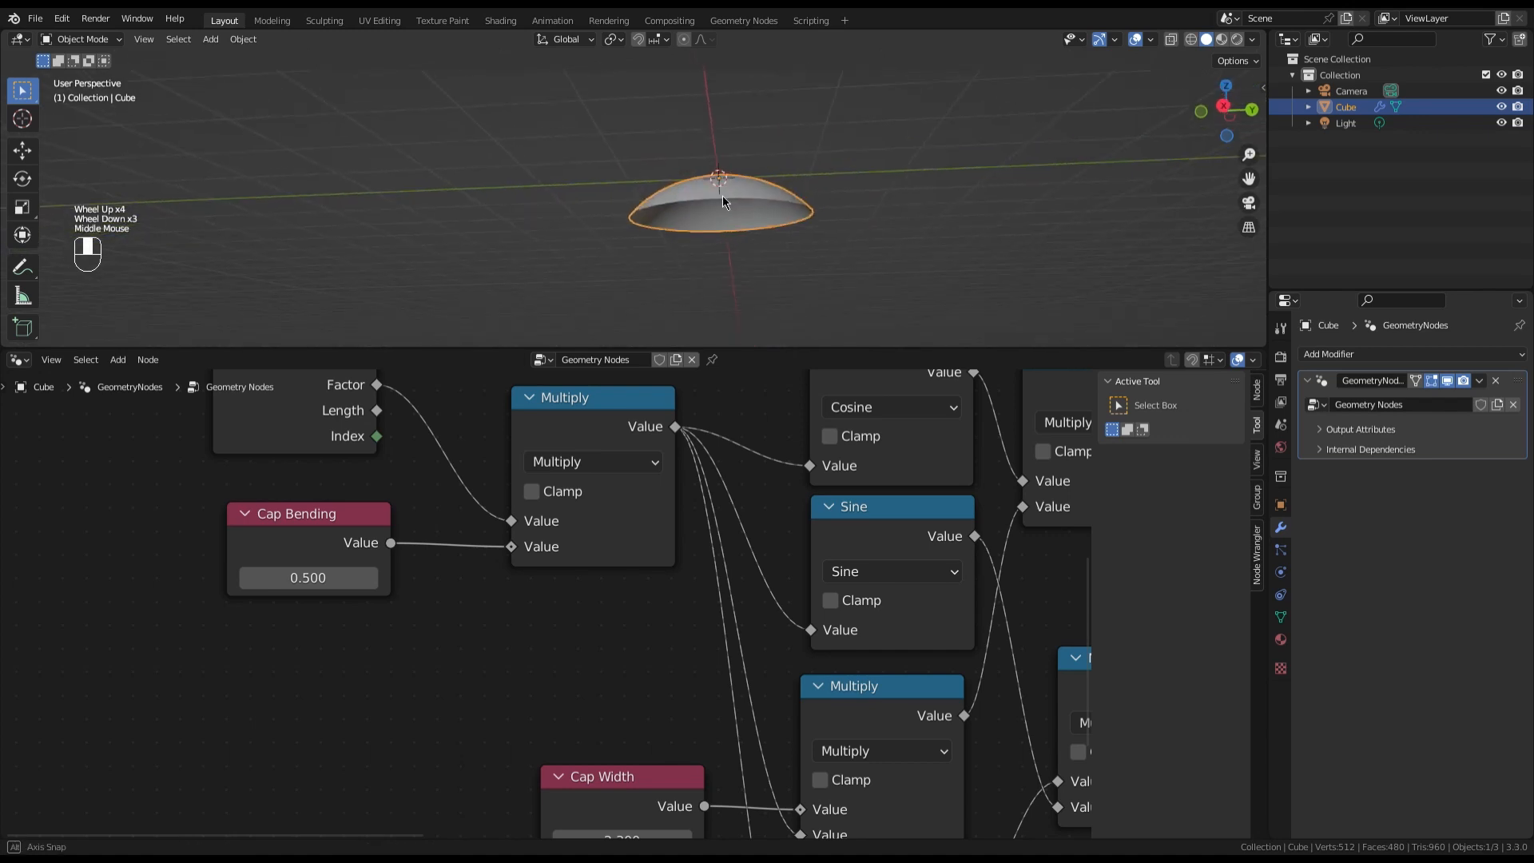
scroll(765, 237, "down", 1)
scroll(779, 176, "up", 2)
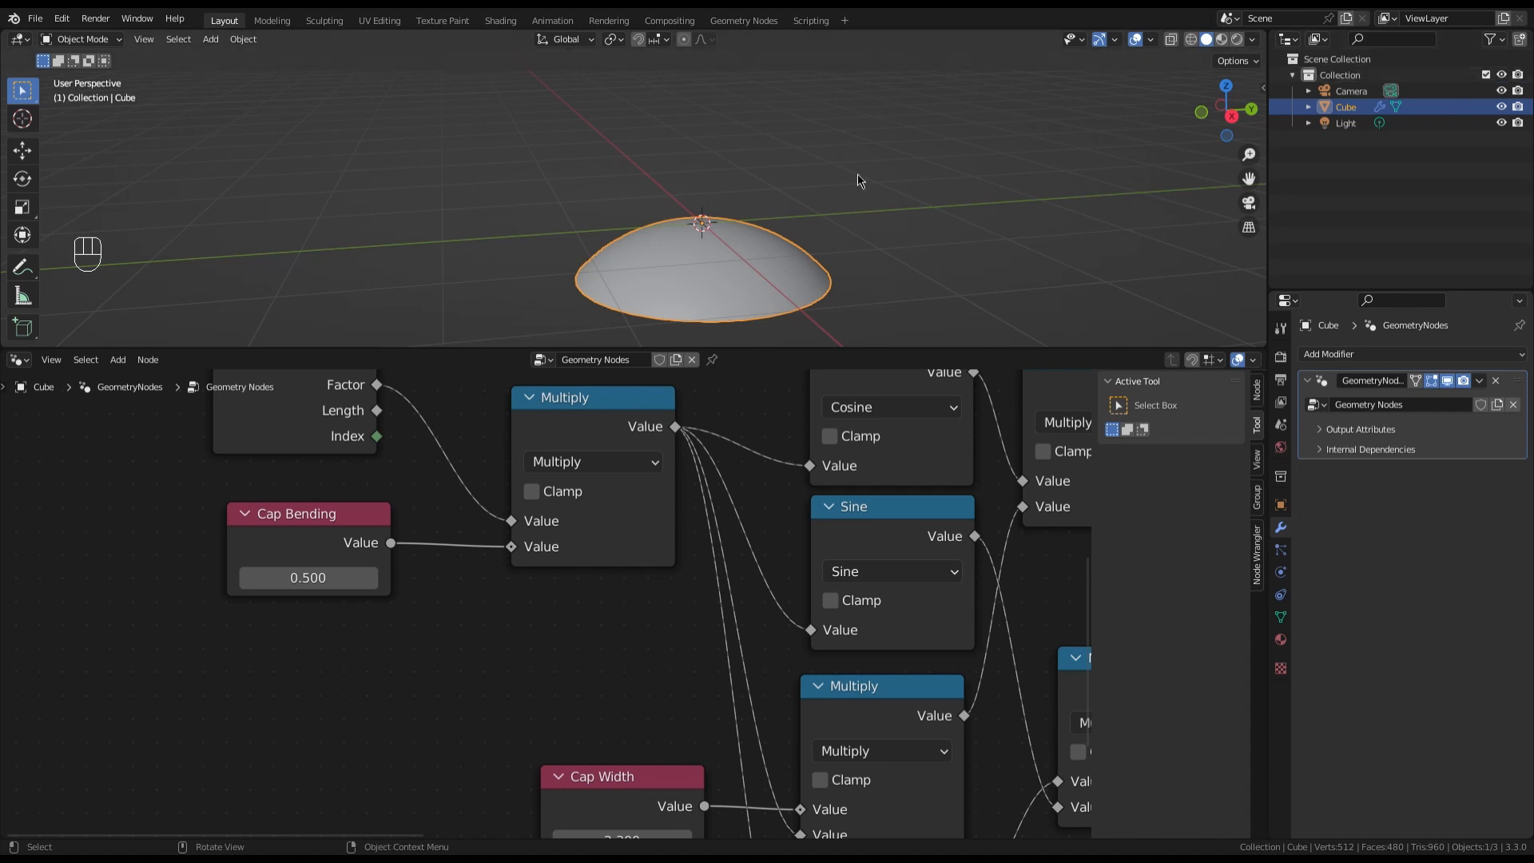
scroll(858, 175, "down", 2)
middle_click_drag(955, 224, 791, 192)
scroll(722, 206, "up", 2)
scroll(724, 206, "down", 2)
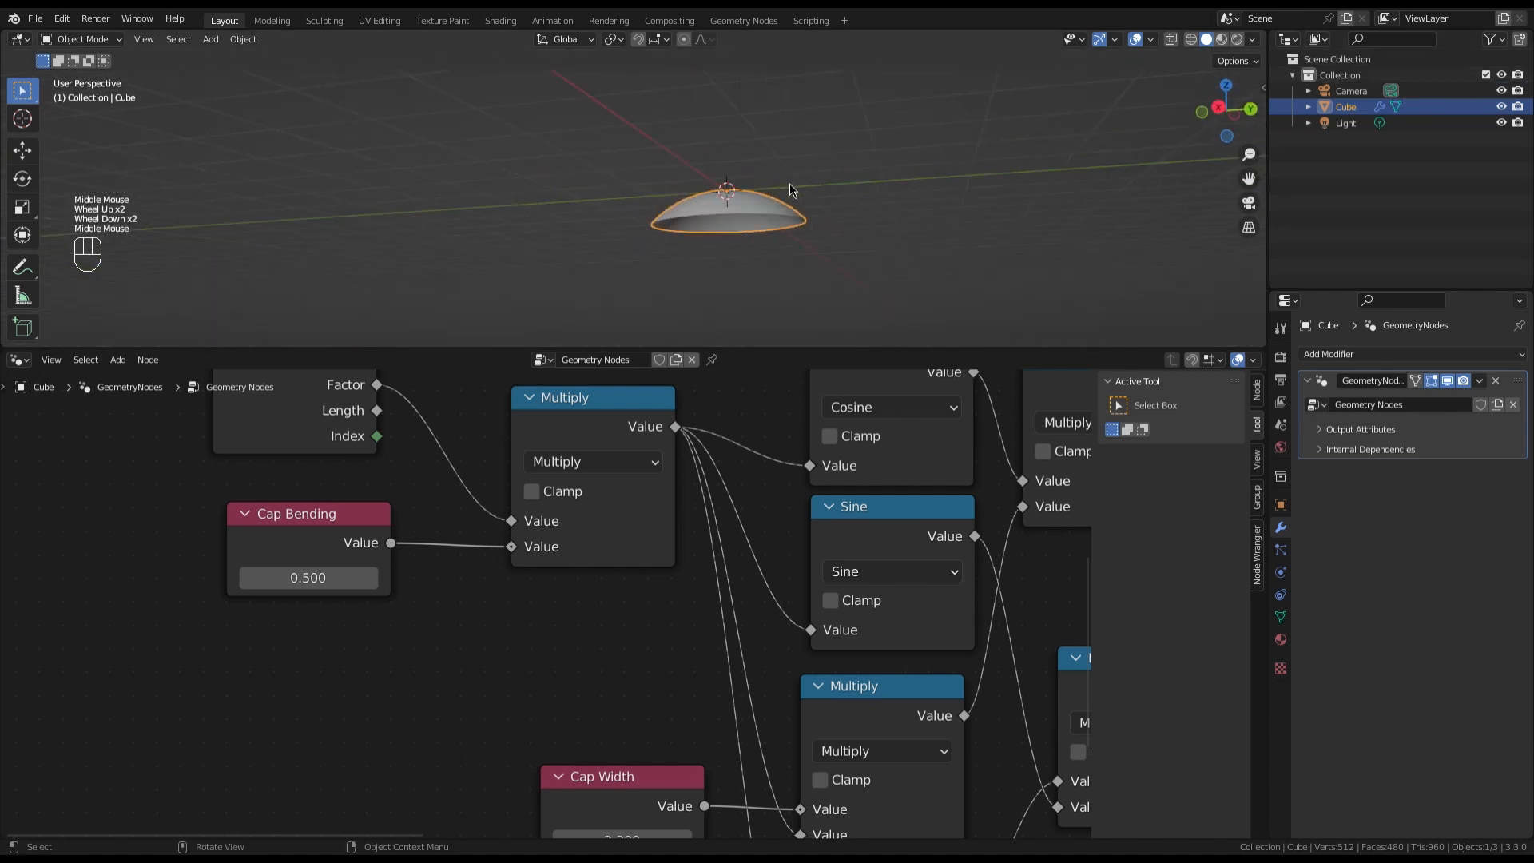
scroll(539, 614, "down", 7)
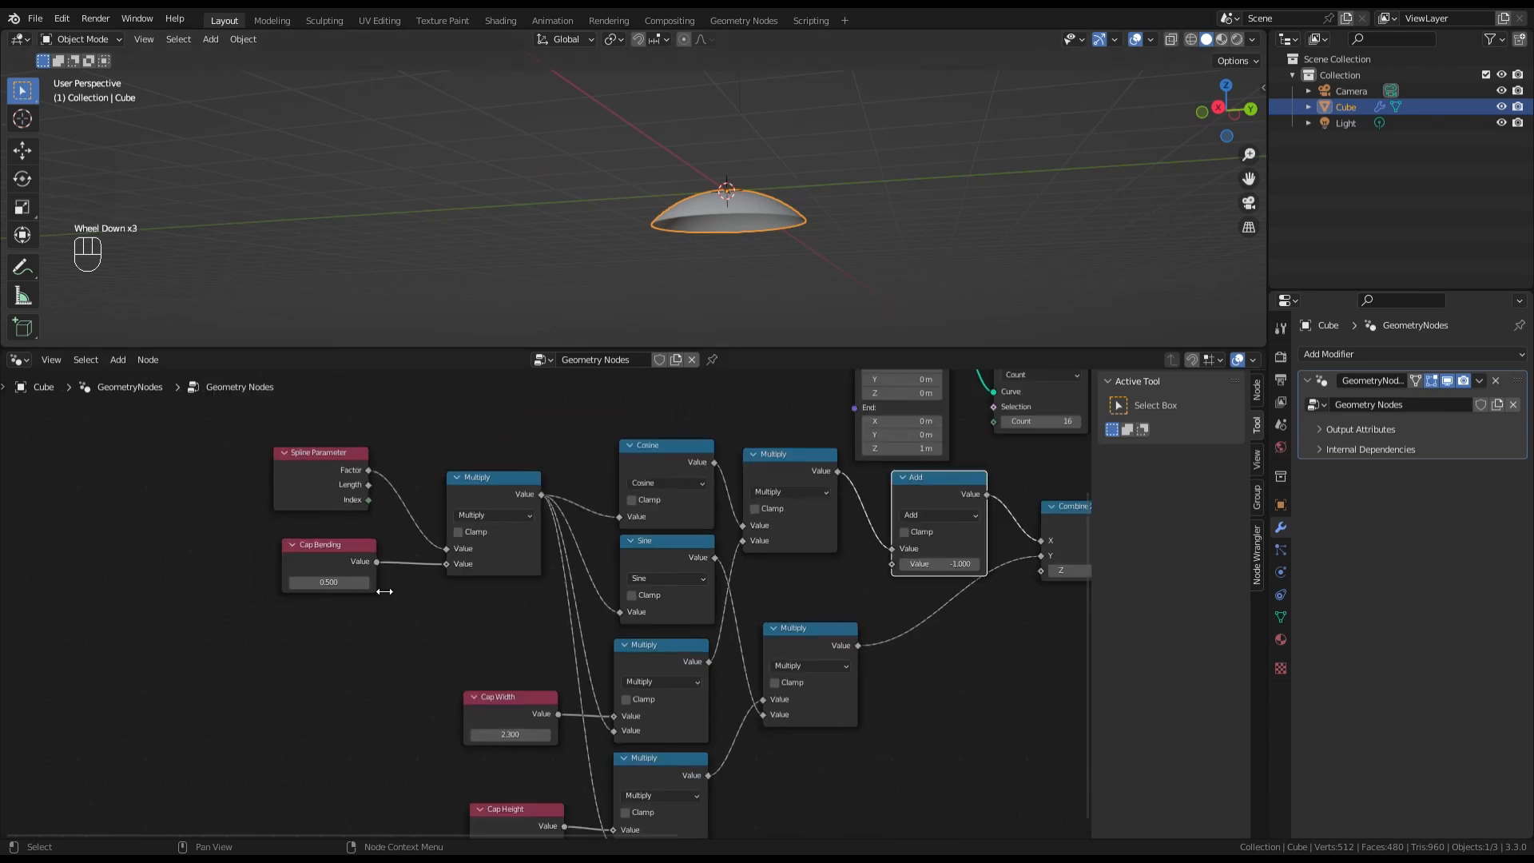
scroll(875, 444, "up", 5)
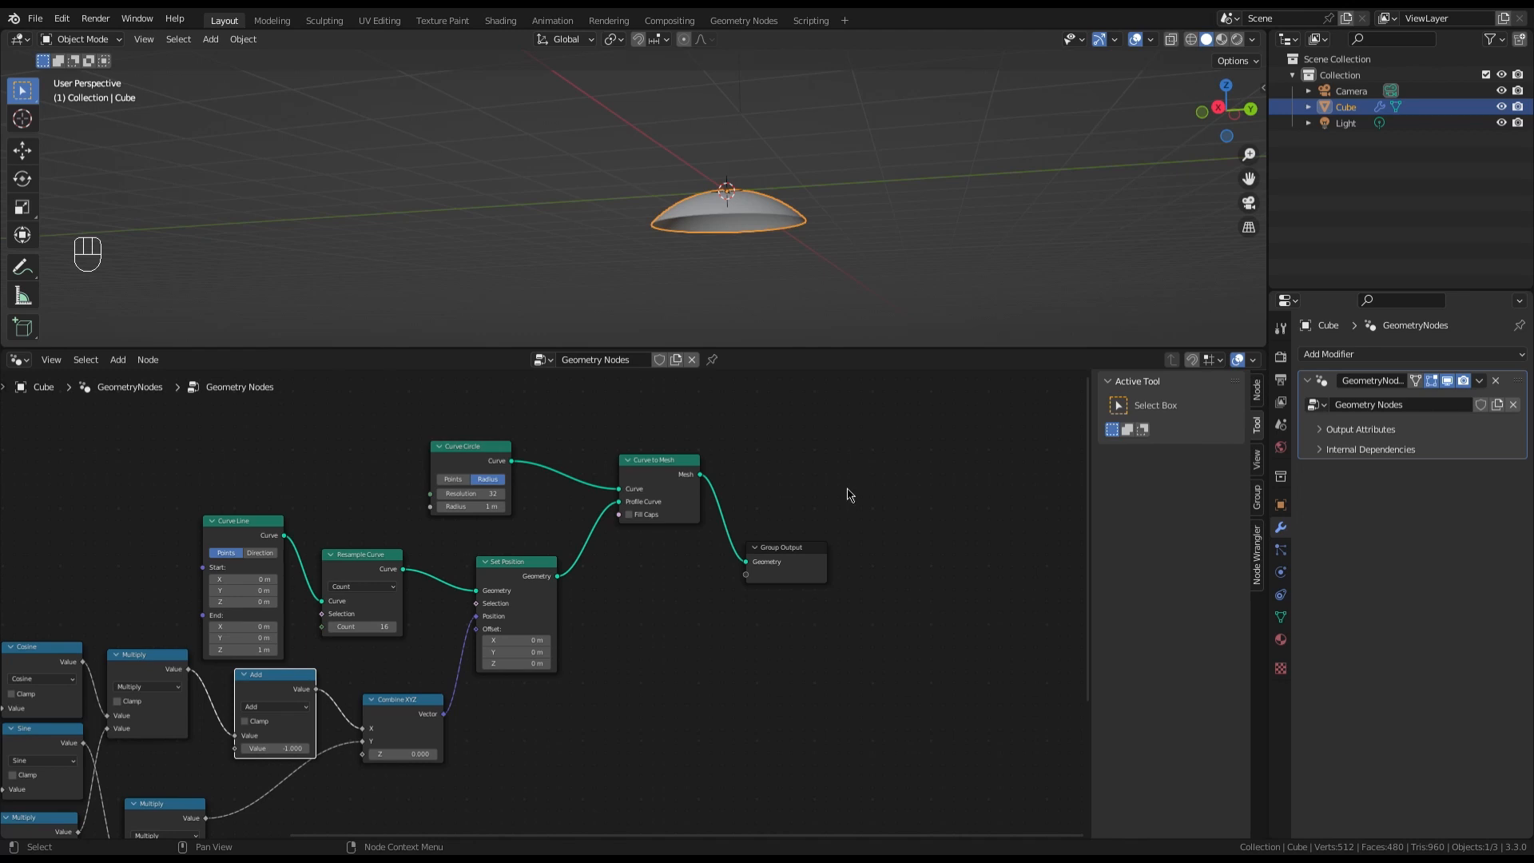
Move Group Output farther from Curve to Mesh and insert a reroute point on the link between them
scroll(848, 491, "up", 3)
left_click_drag(760, 587, 968, 482)
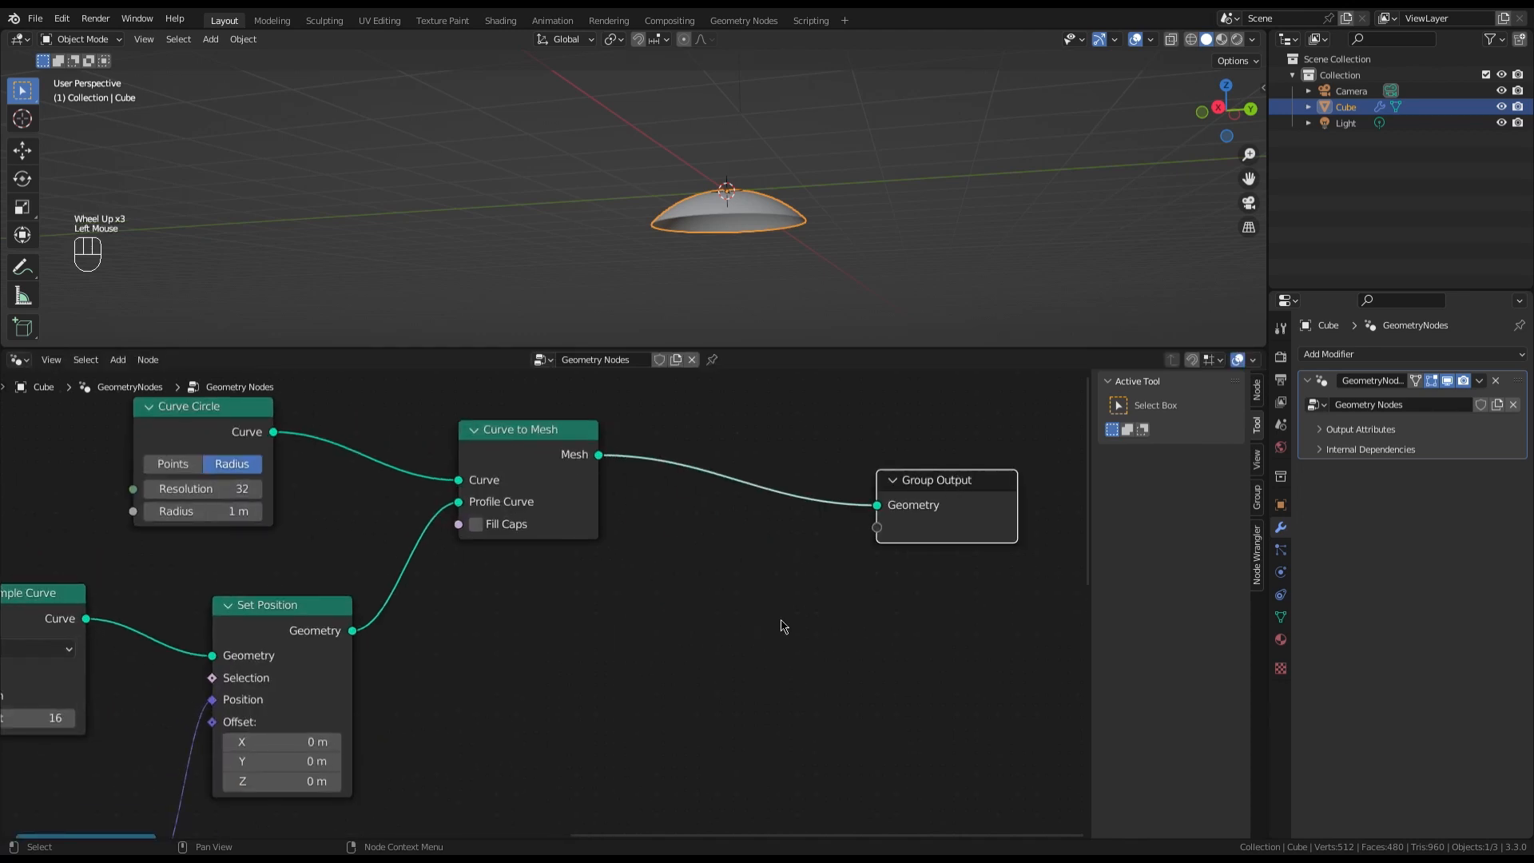
left_click(601, 459)
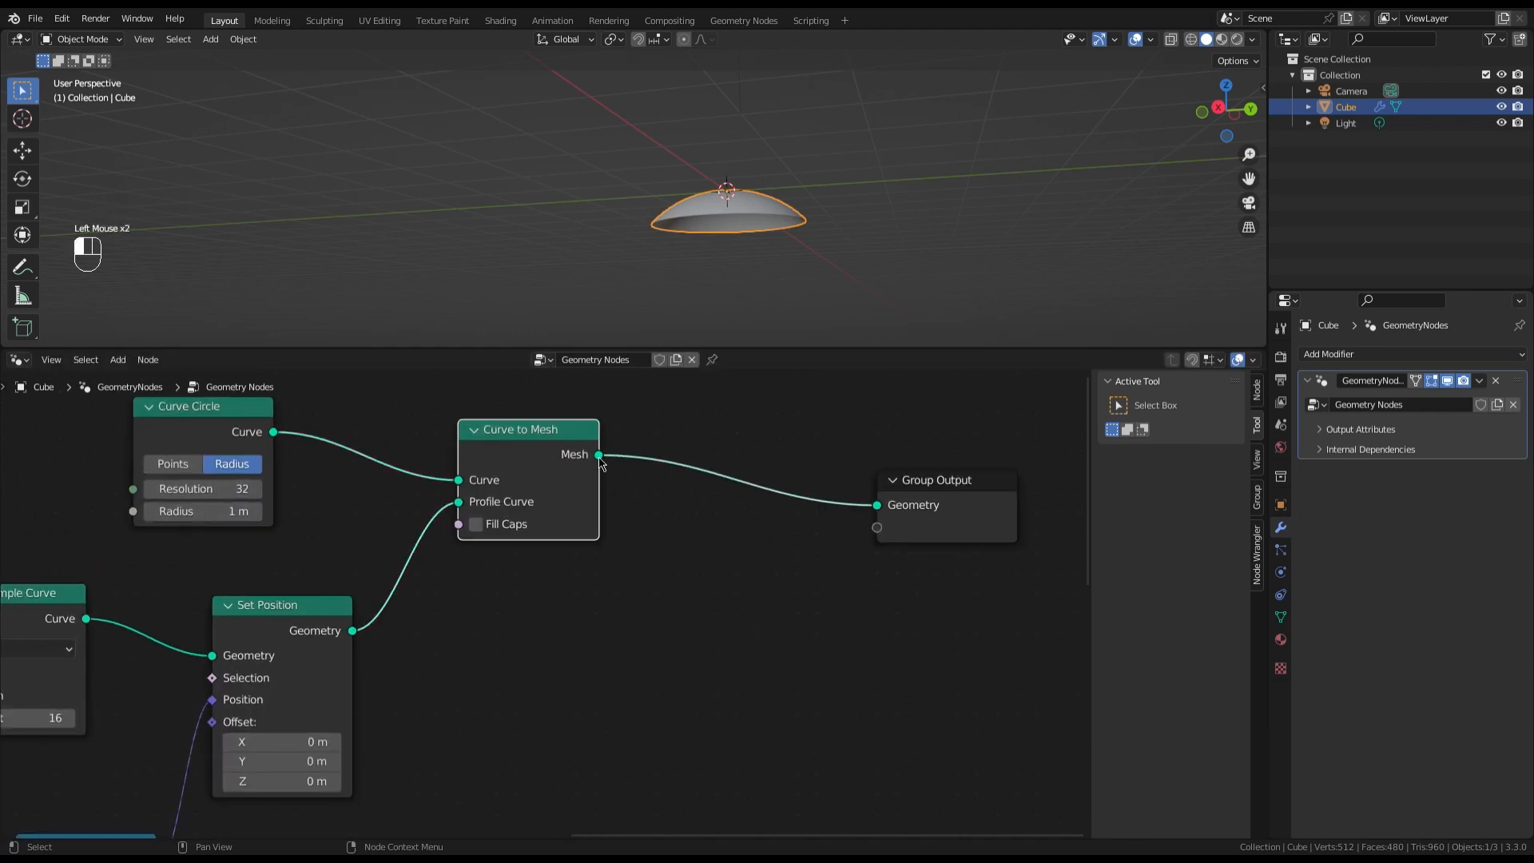
left_click(694, 608)
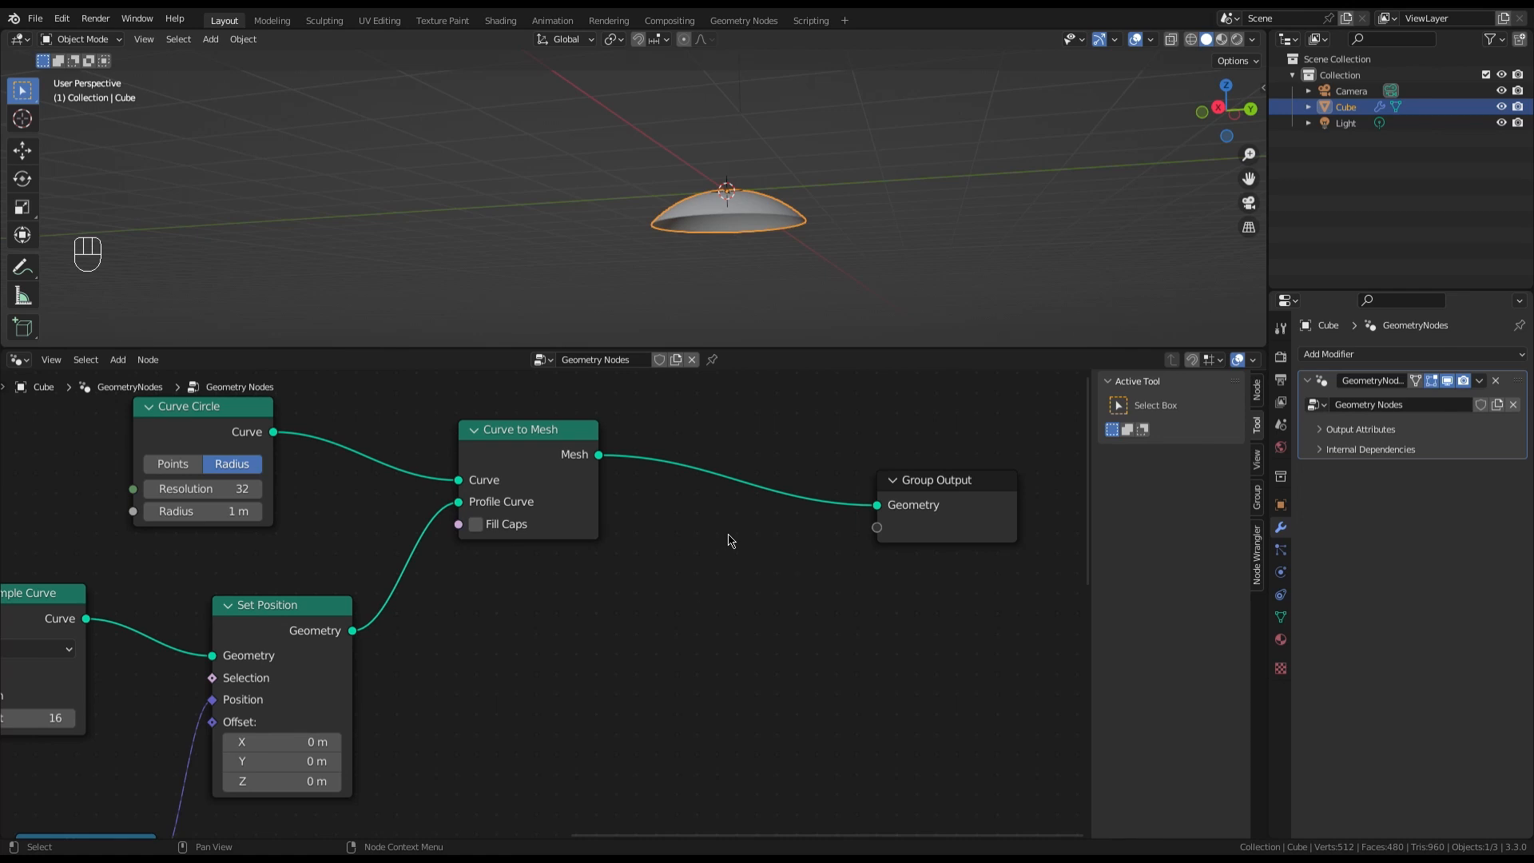
scroll(723, 538, "down", 3)
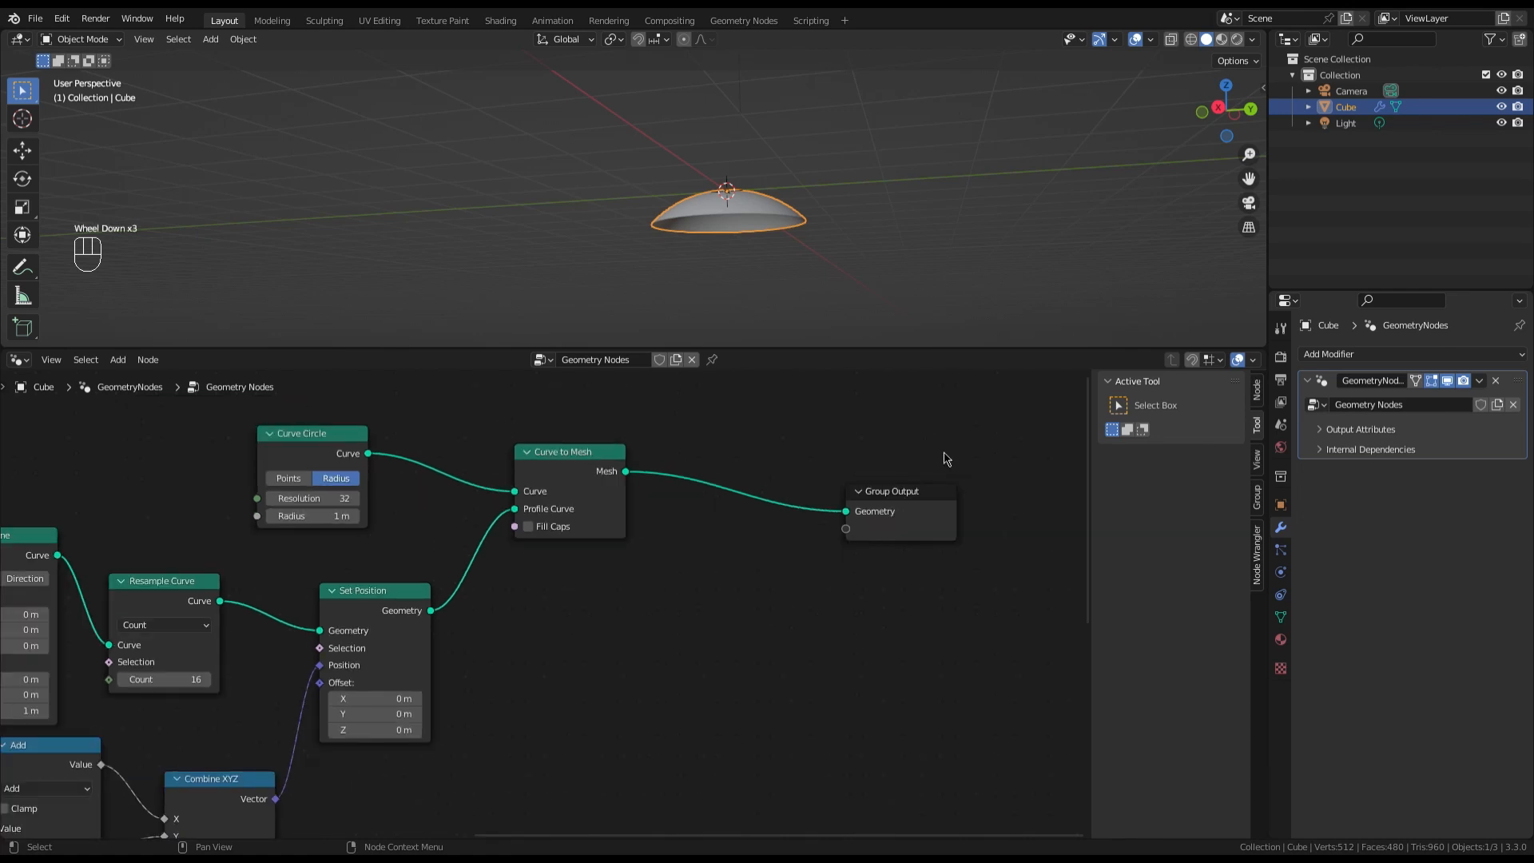
left_click_drag(907, 500, 982, 489)
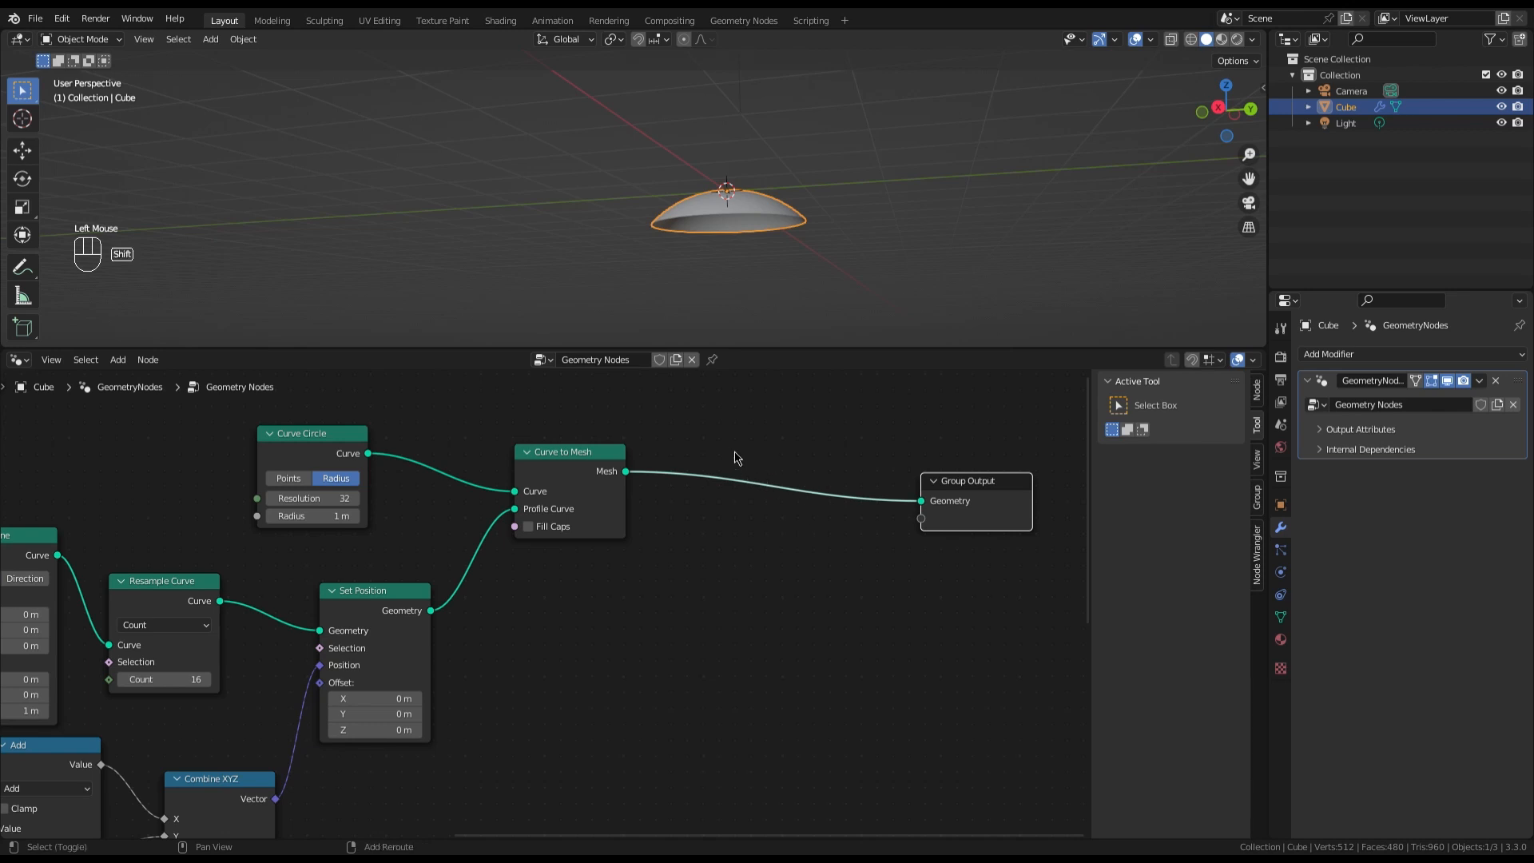
right_click_drag(730, 468, 749, 491, "shift")
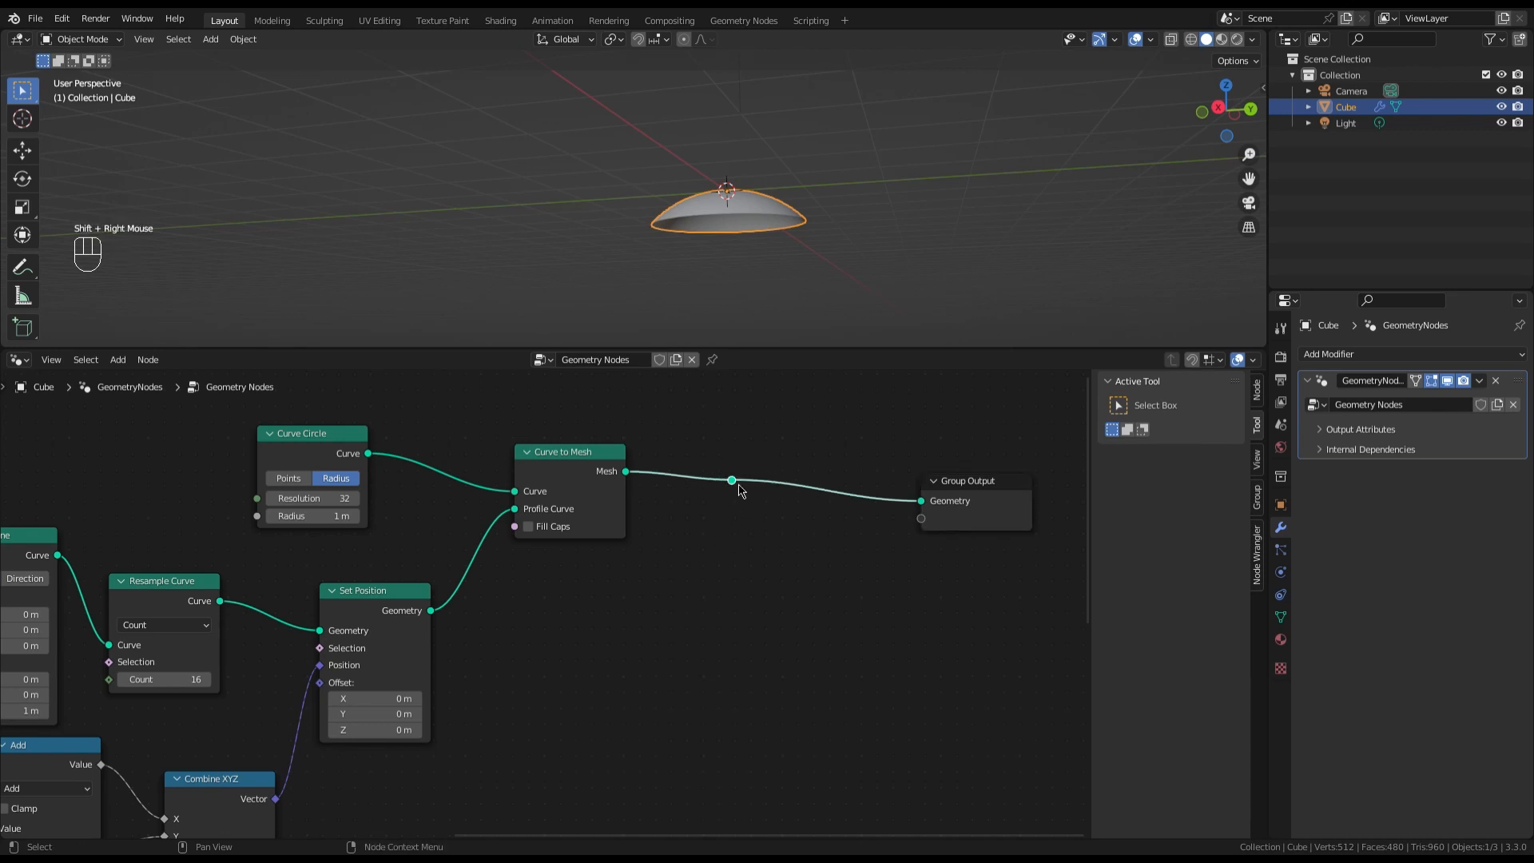
Cut the link between the reroute point and Group Output, and move Group Output farther away
scroll(721, 539, "down", 2)
scroll(722, 538, "up", 3)
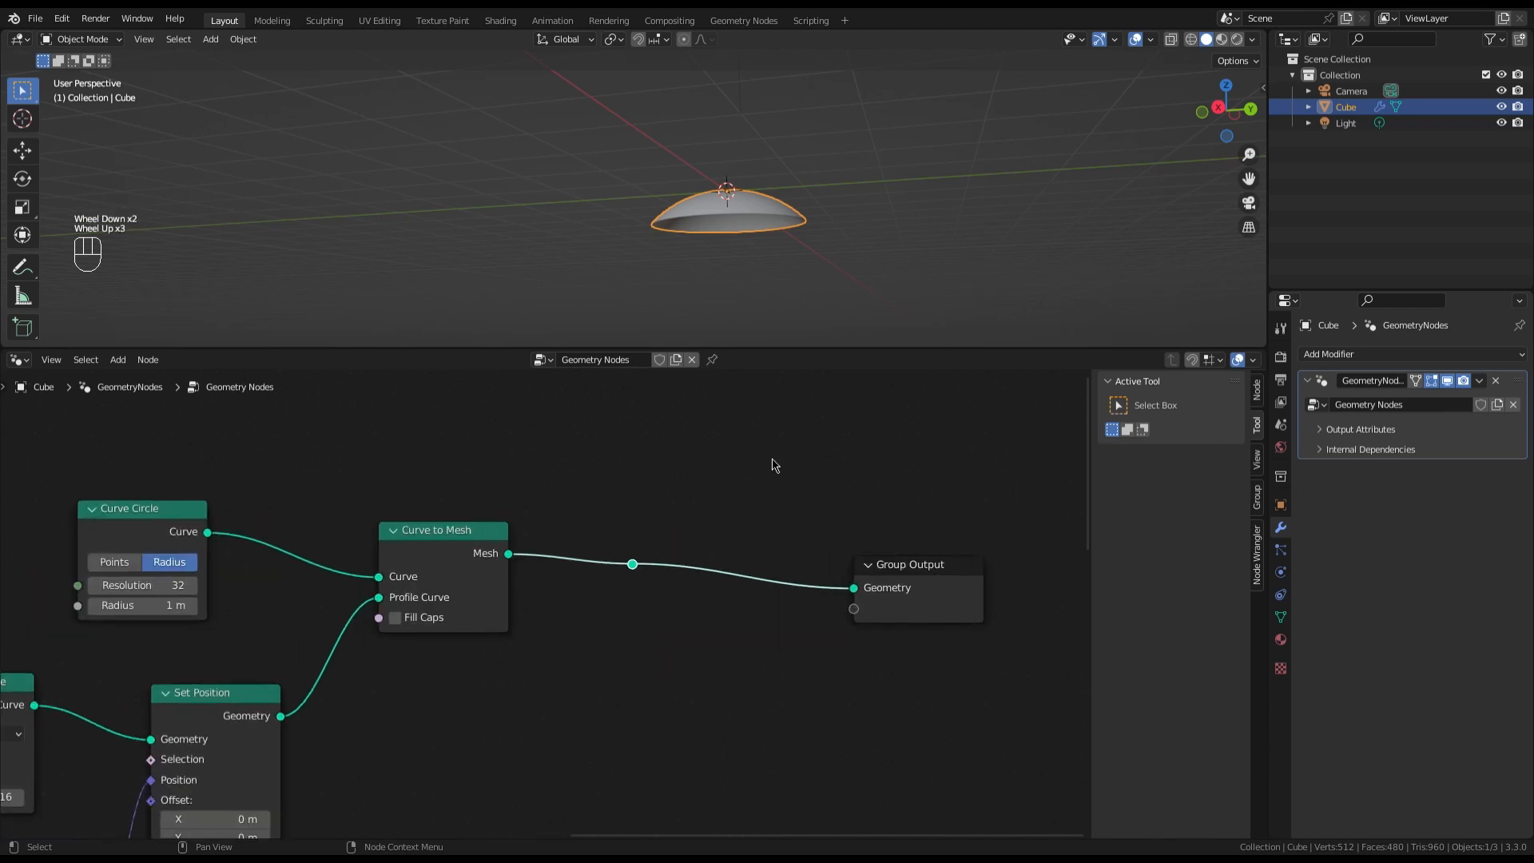
left_click(925, 575)
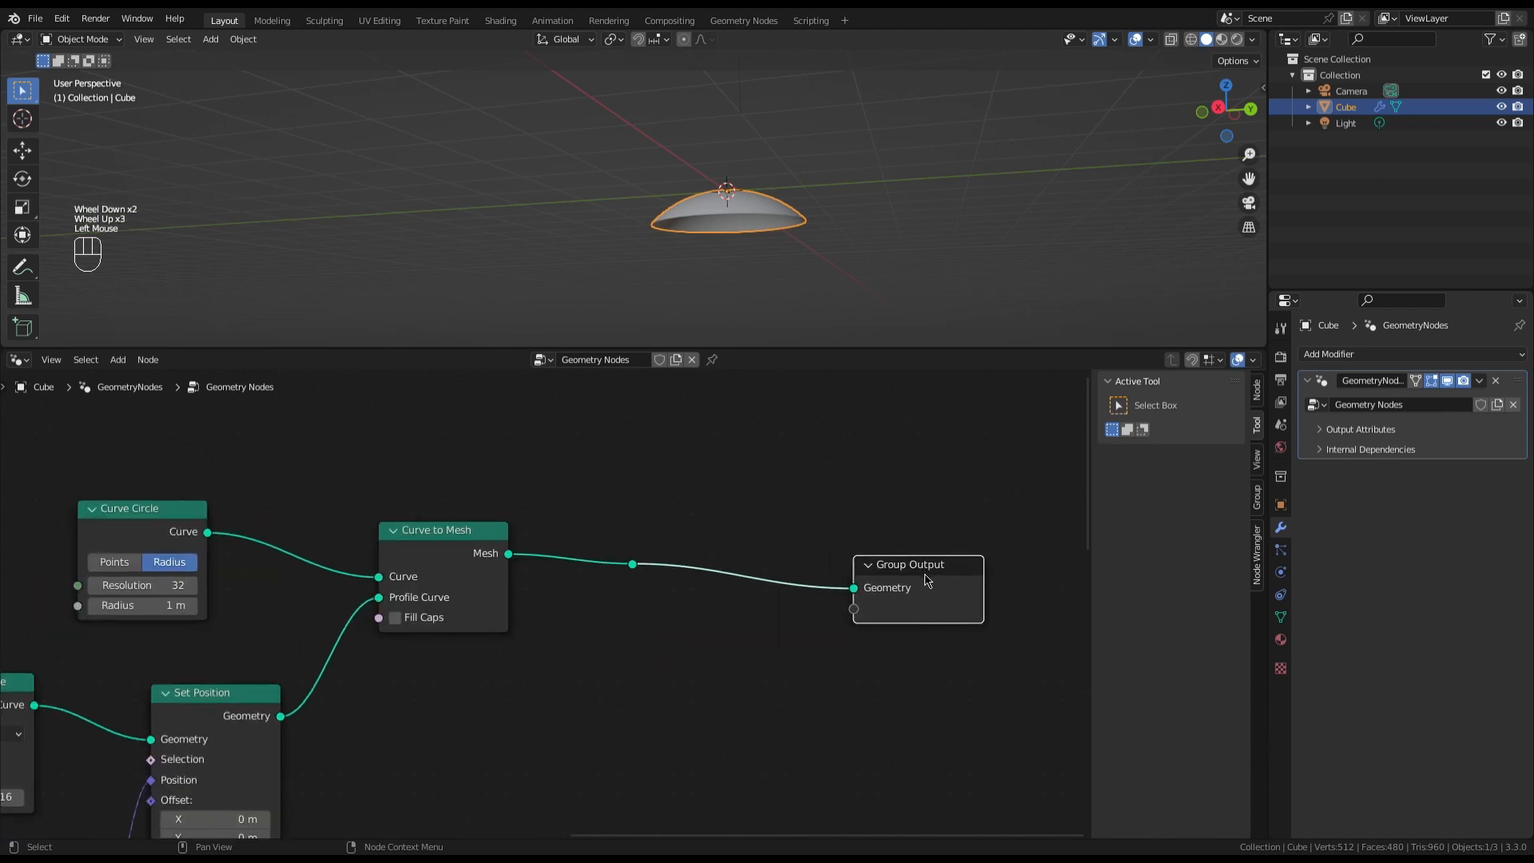
right_click_drag(809, 541, 879, 595, "ctrl")
left_click_drag(944, 559, 994, 553)
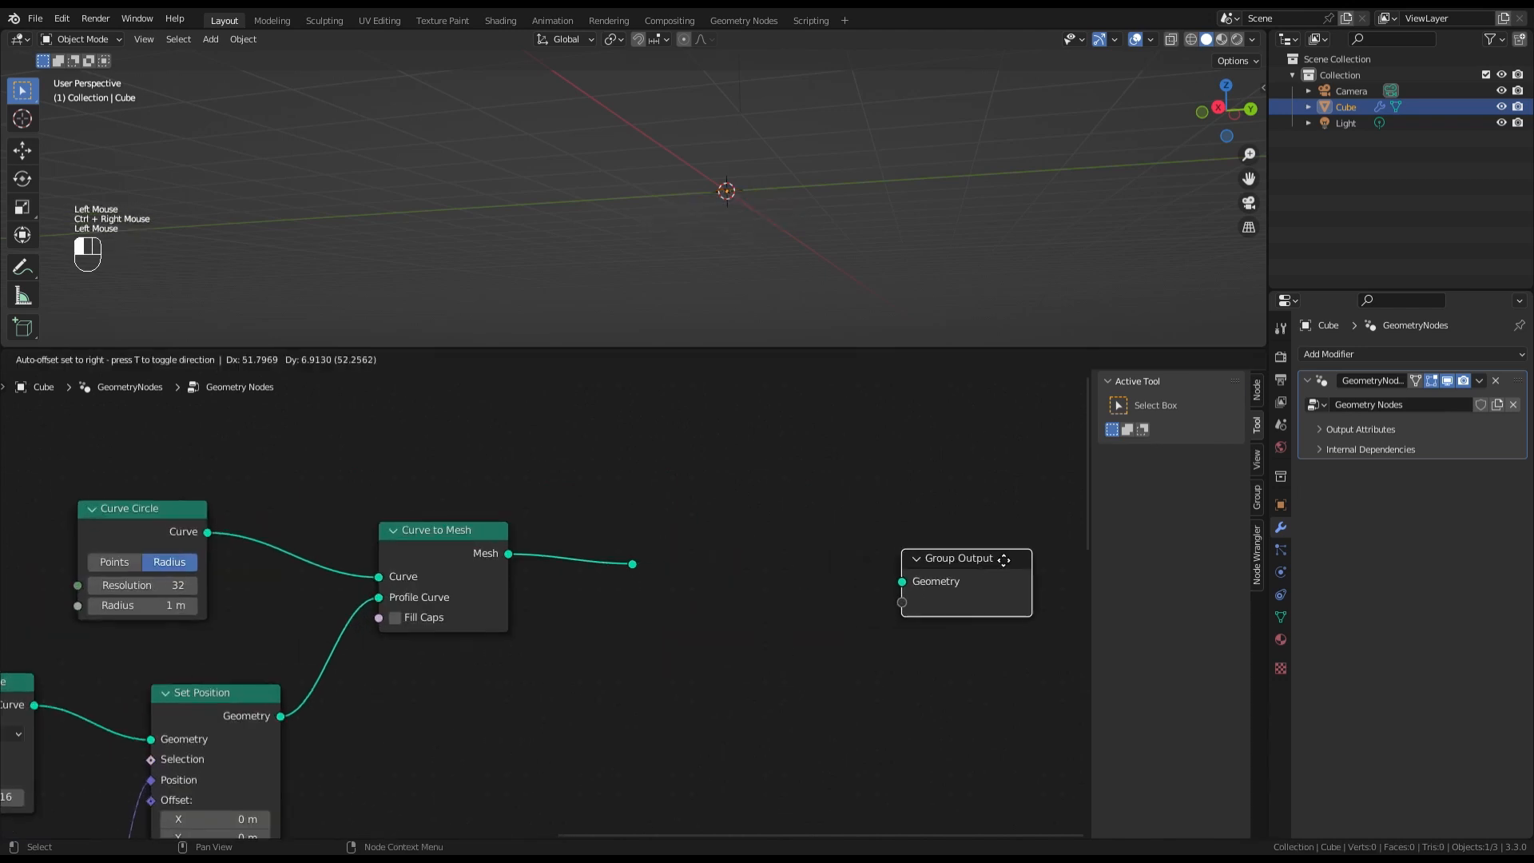
Add a second Set Position node above Group Output, with the reroute point feeding its Geometry input
left_click_drag(632, 564, 751, 476)
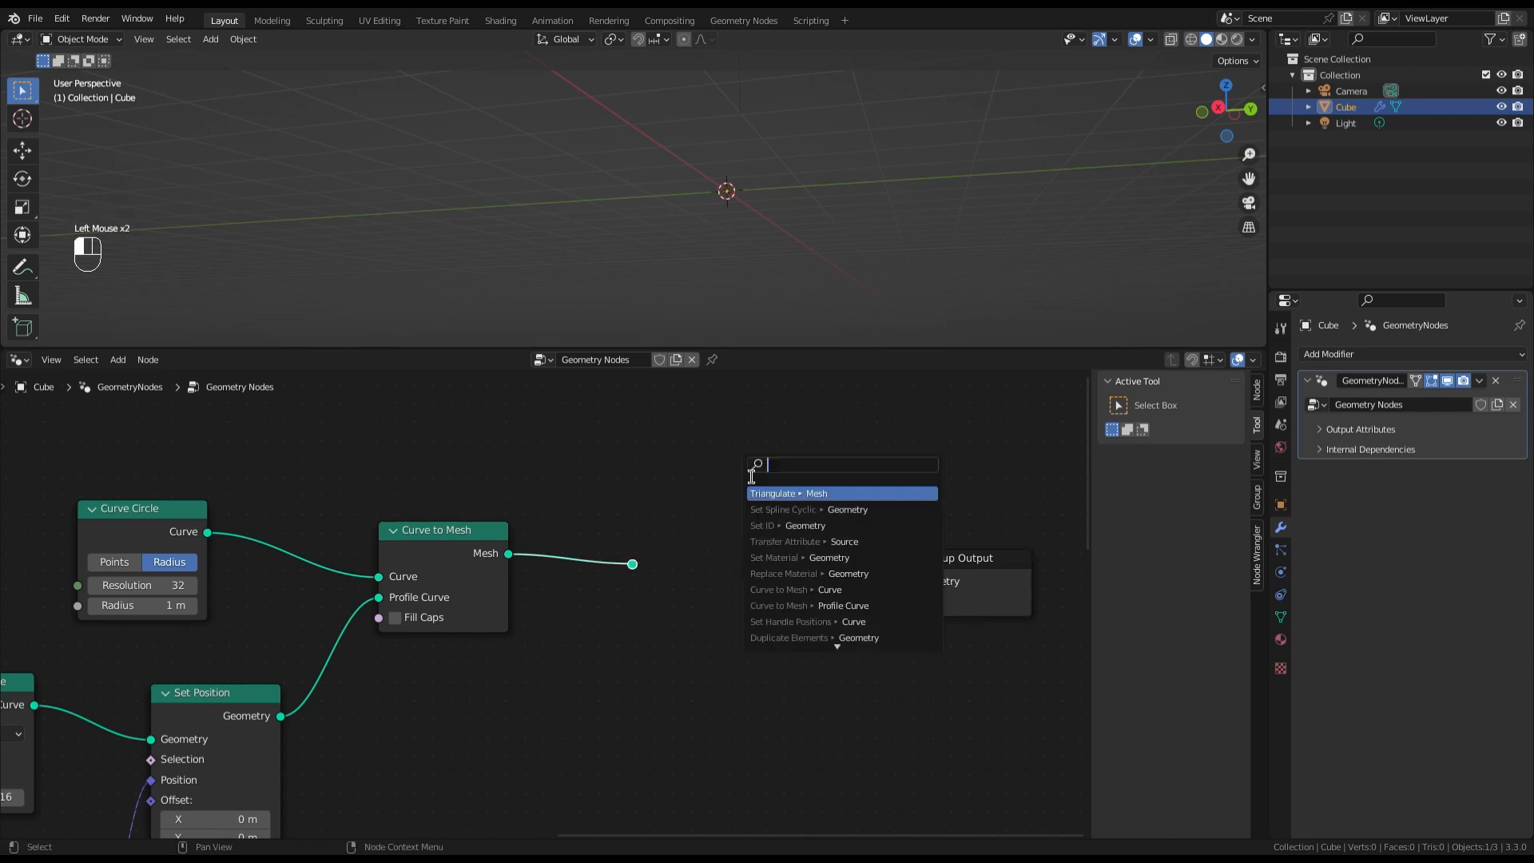
type("set")
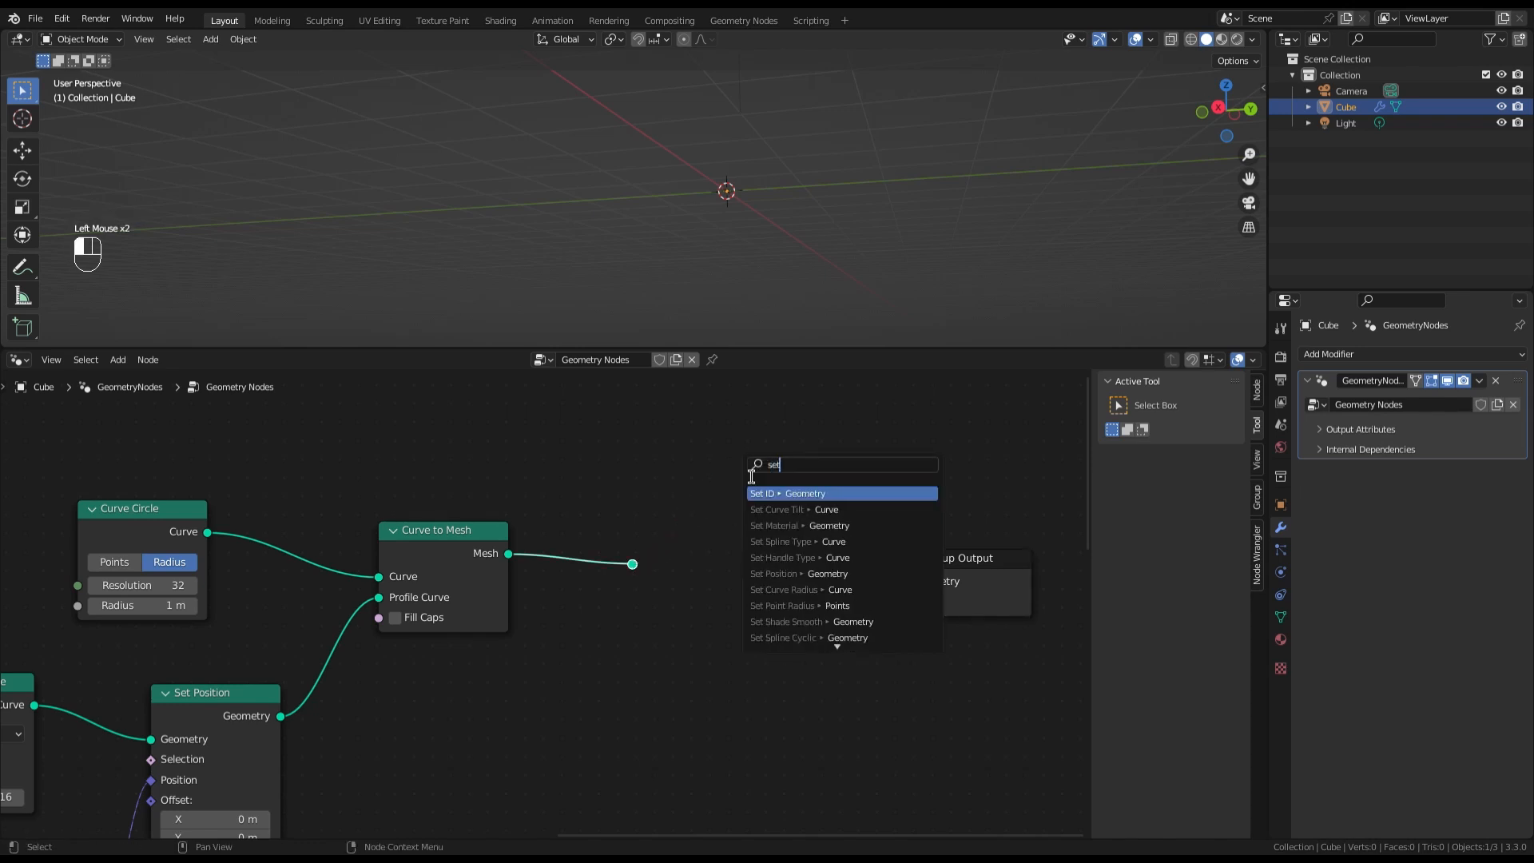
left_click(803, 574)
left_click(796, 525)
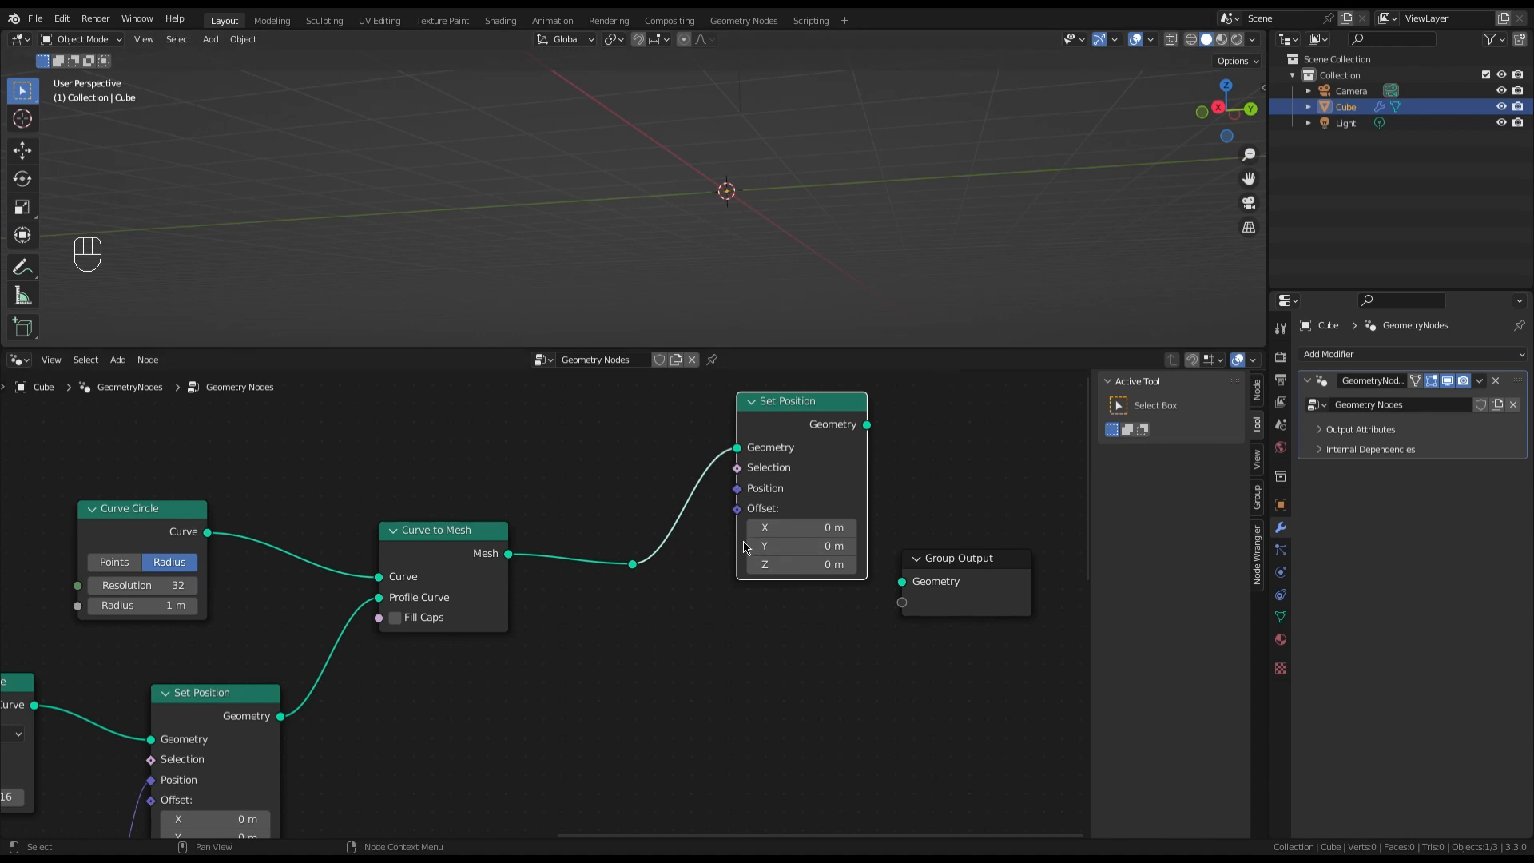
Add a Normal node connected to the new Set Position node's Offset input
left_click_drag(737, 510, 607, 459)
type("nor")
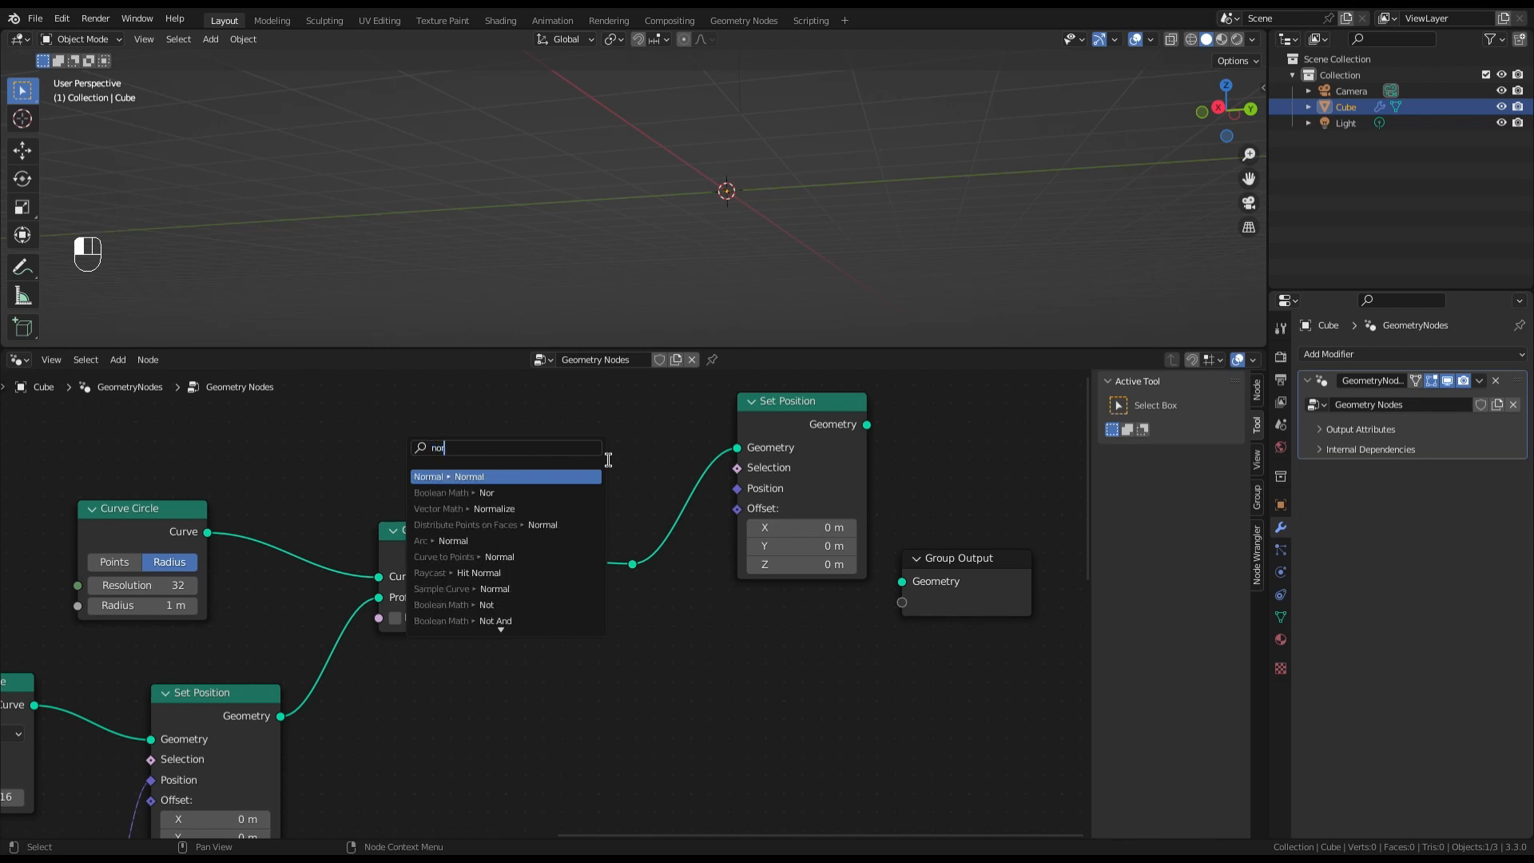
left_click(548, 477)
left_click(485, 449)
Make room before Group Output and add a Join Geometry node there, fed by the new Set Position's Geometry output
scroll(530, 496, "down", 2)
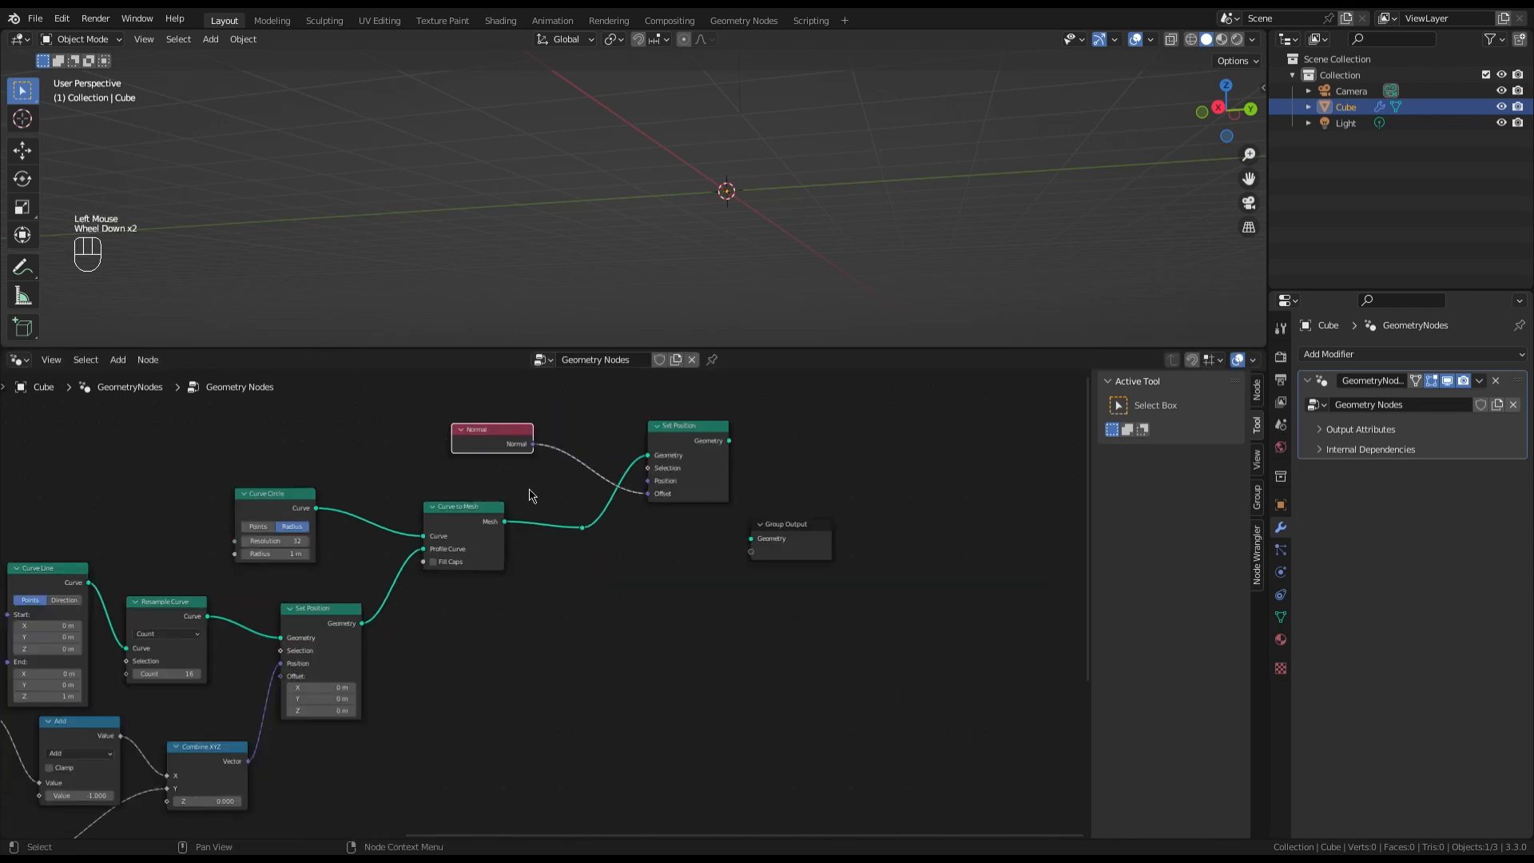
left_click_drag(789, 538, 913, 527)
left_click(735, 446)
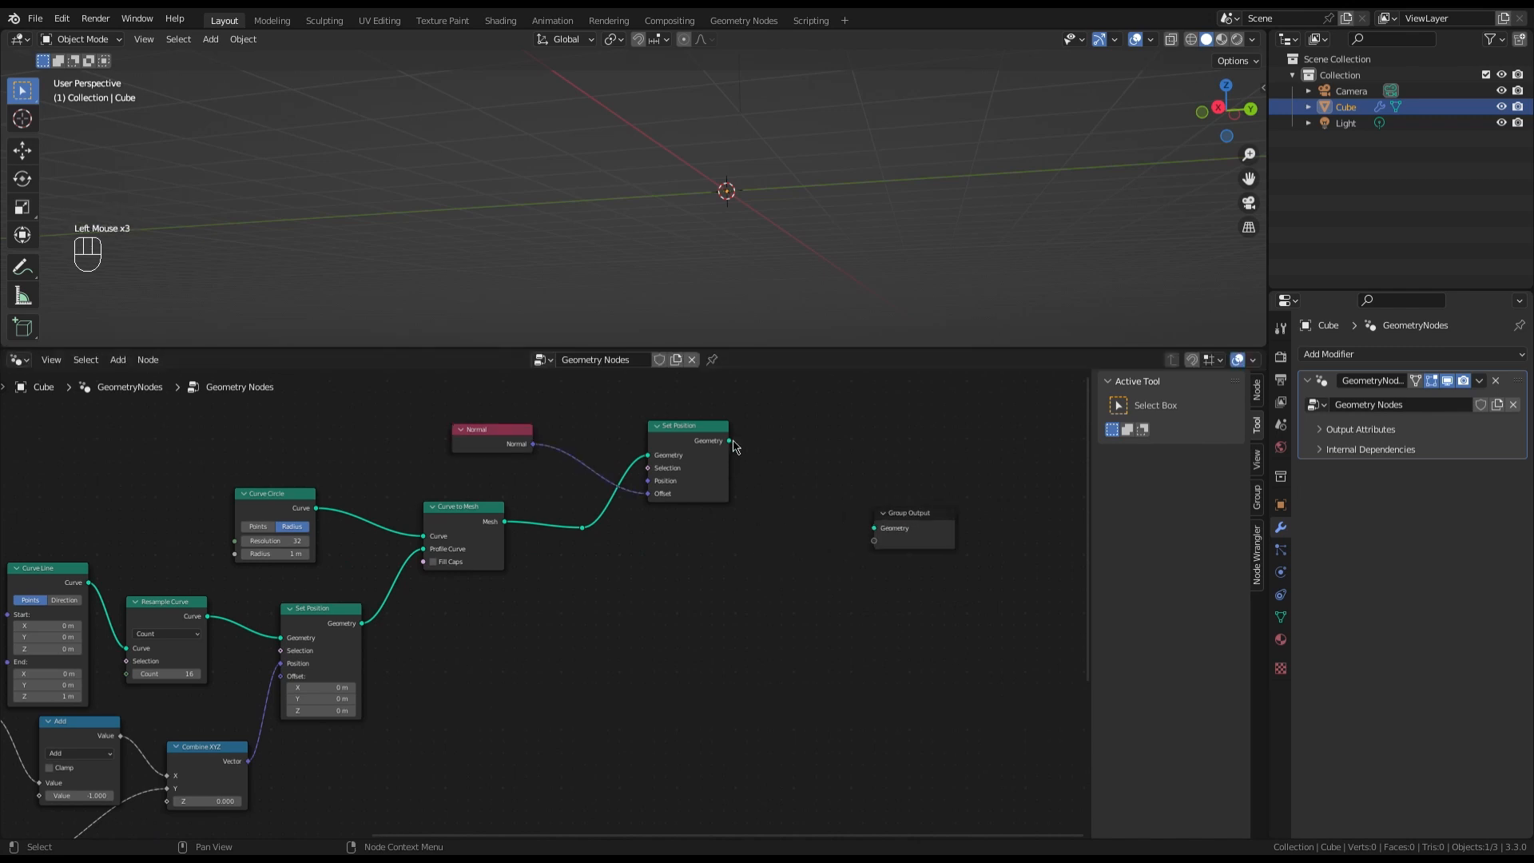
left_click_drag(730, 441, 782, 504)
type("join")
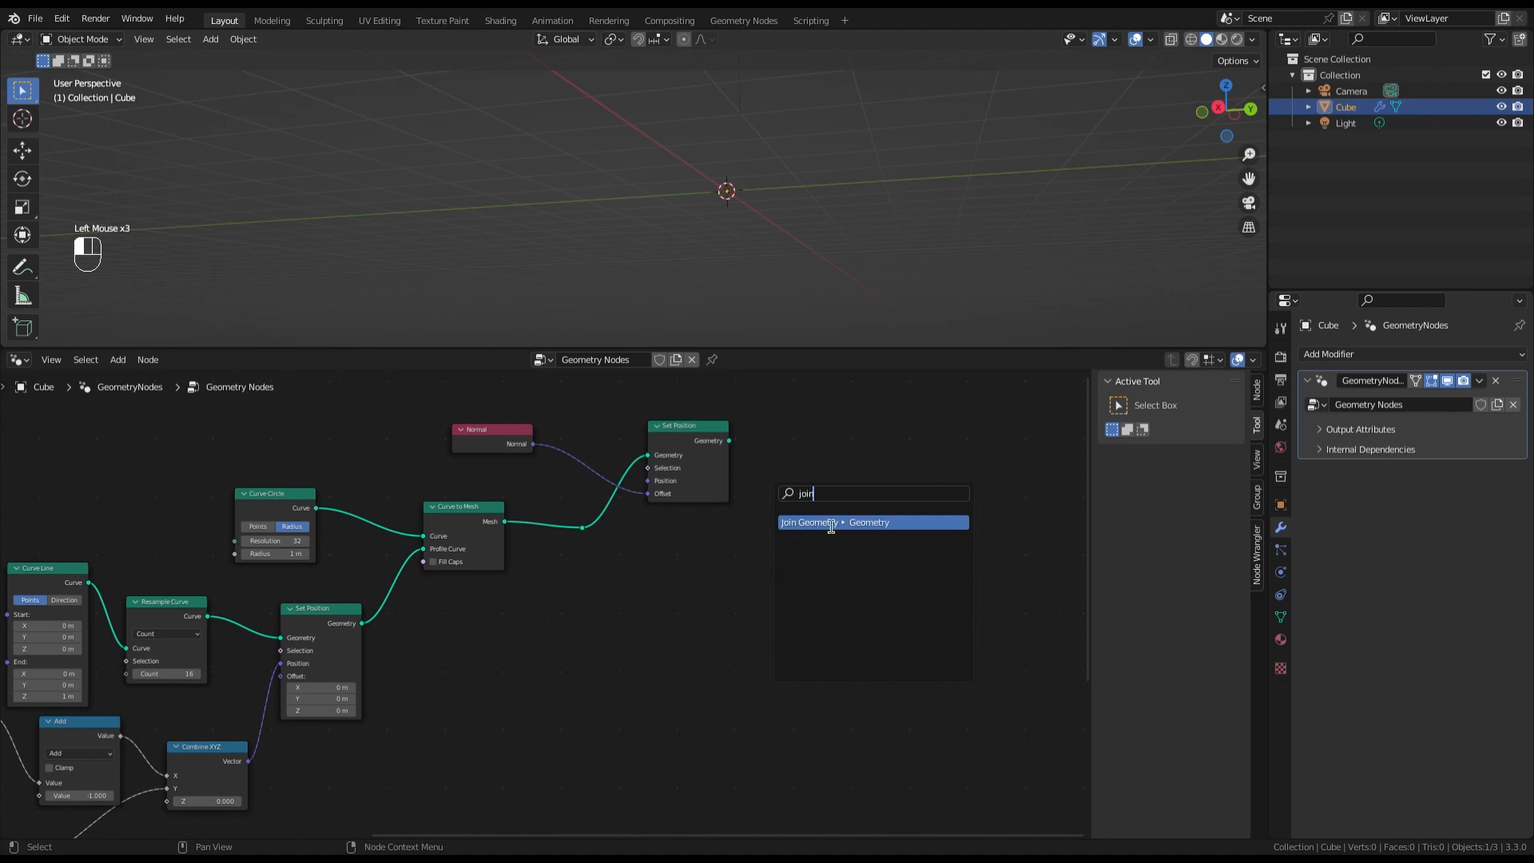
key("Return")
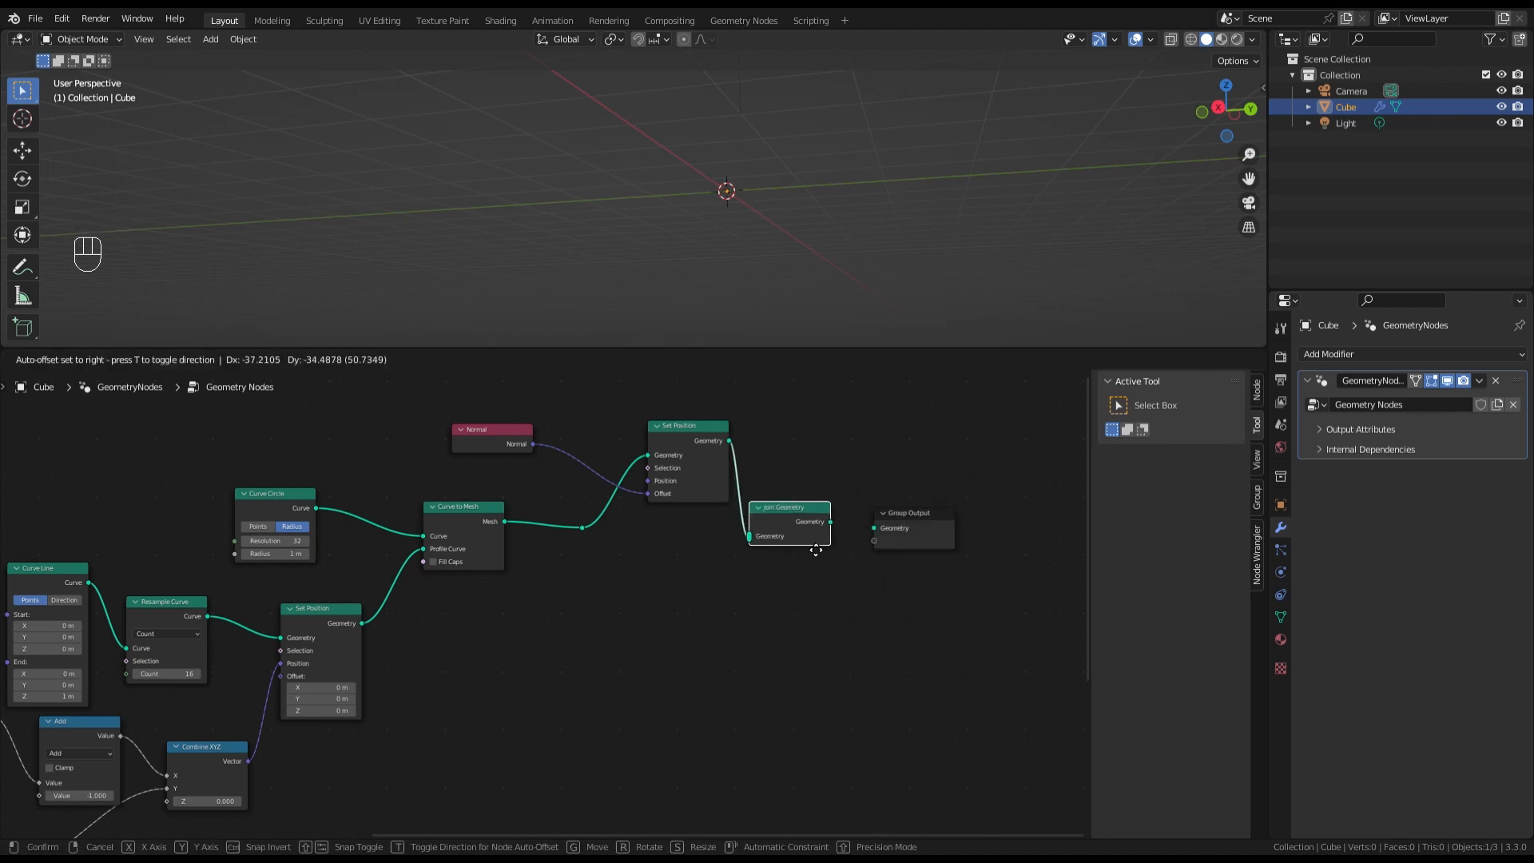
left_click(816, 548)
left_click(582, 529)
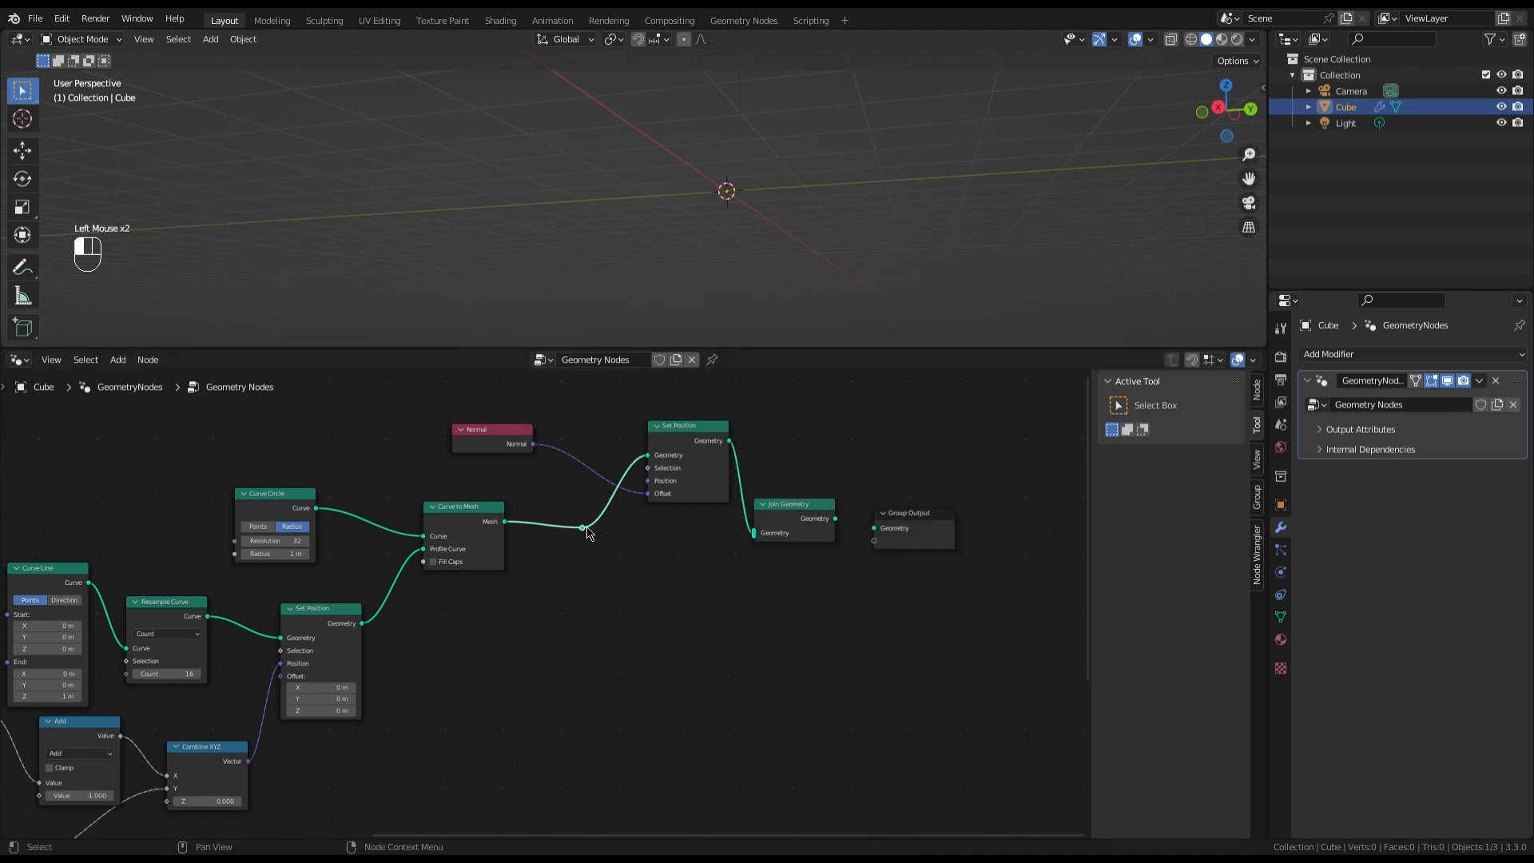
Link the reroute point into the Join Geometry node and connect its Geometry output to Group Output
left_click_drag(588, 530, 752, 548)
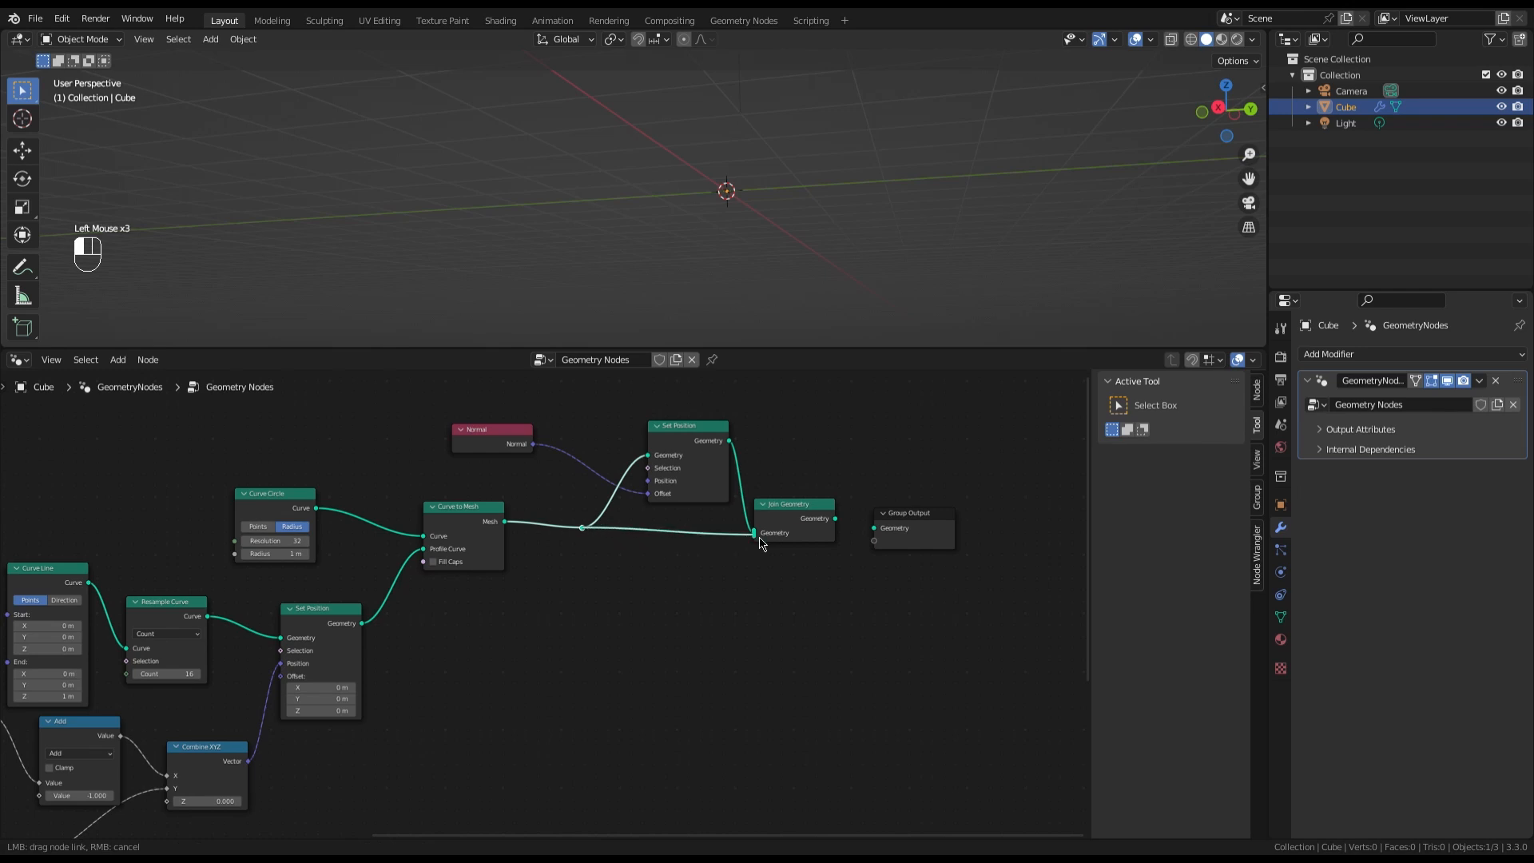
left_click_drag(836, 519, 874, 529)
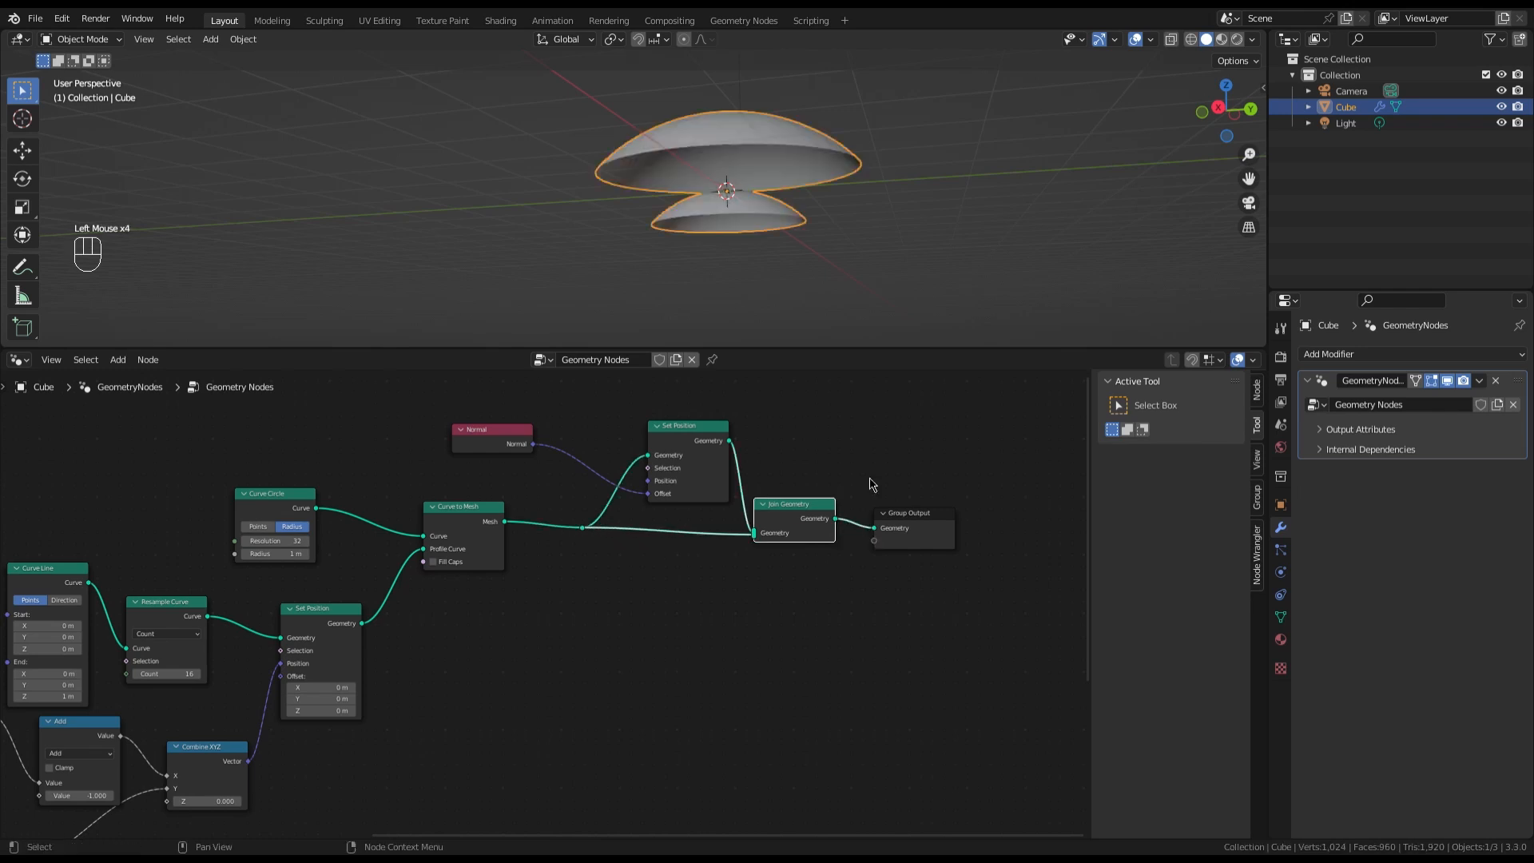
scroll(767, 192, "down", 2)
middle_click_drag(768, 192, 783, 132)
scroll(774, 180, "up", 2)
scroll(783, 133, "down", 3)
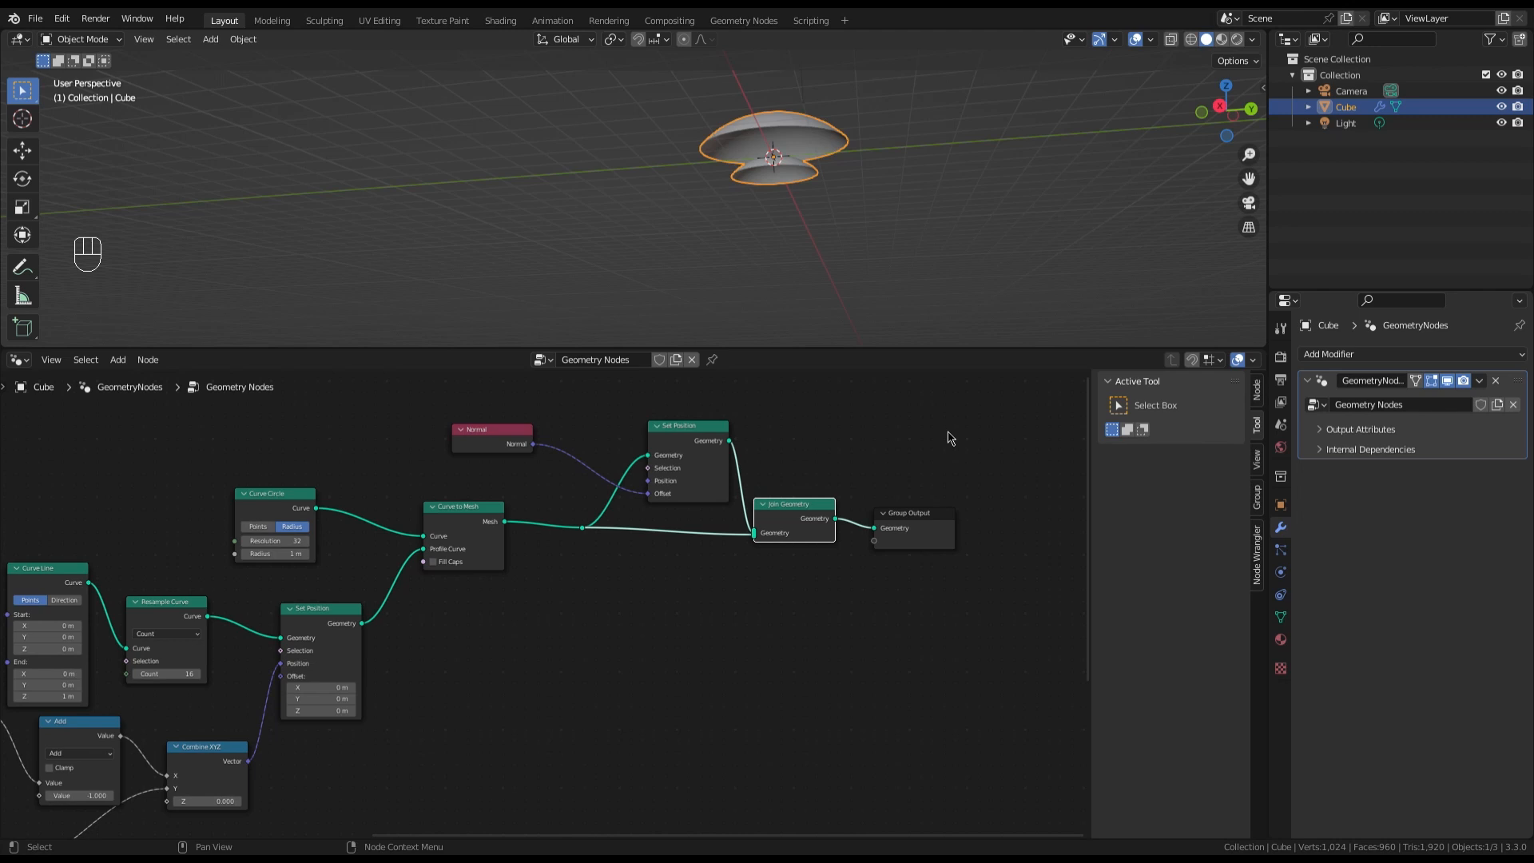
Cut the link between the Normal node and the second Set Position node's Offset input
scroll(952, 438, "down", 4)
scroll(492, 426, "up", 4)
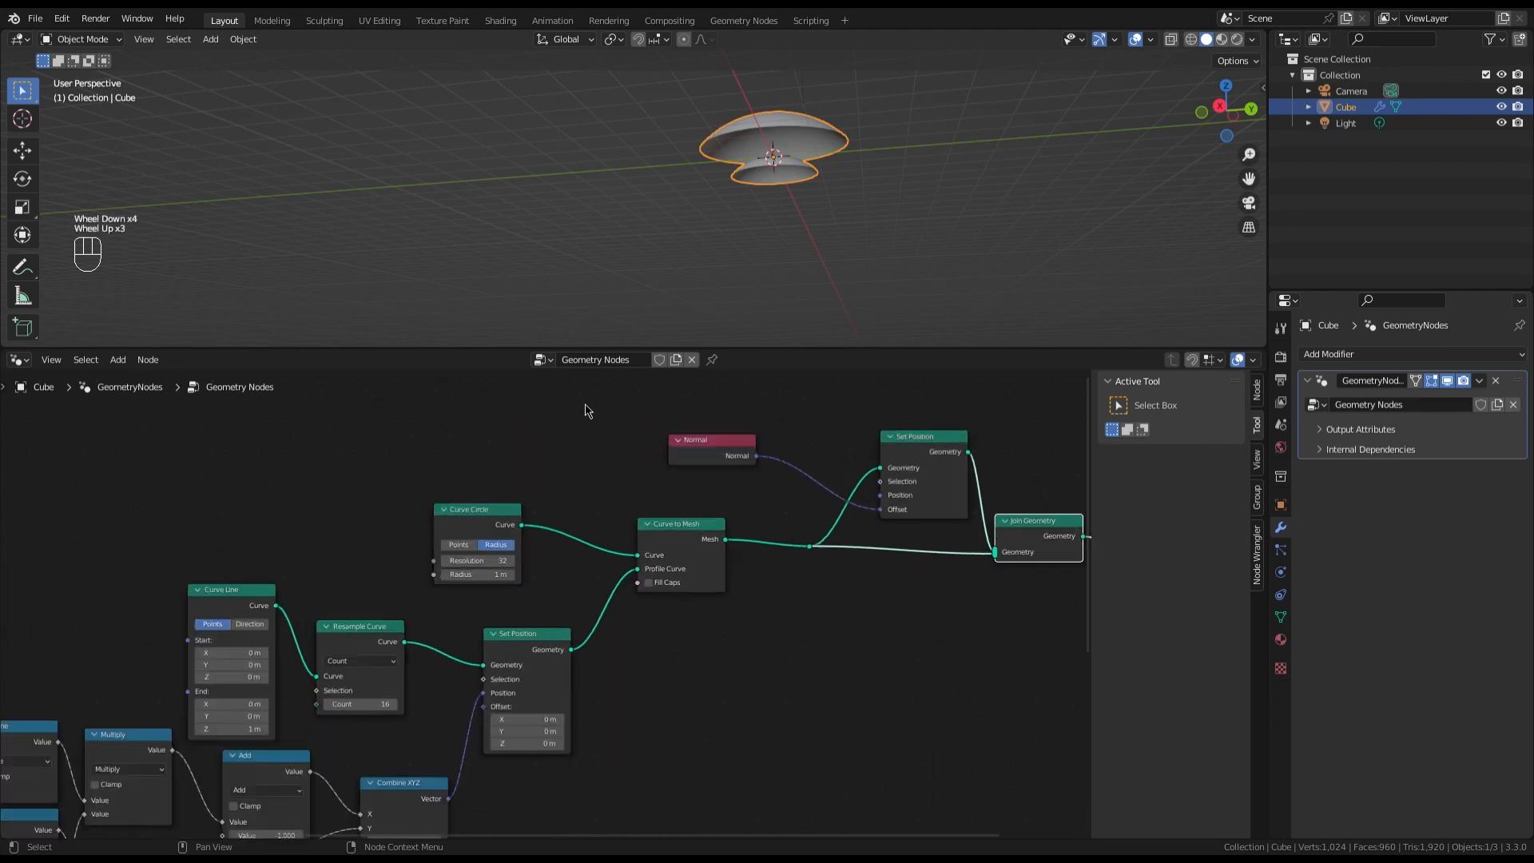
left_click_drag(709, 448, 668, 438)
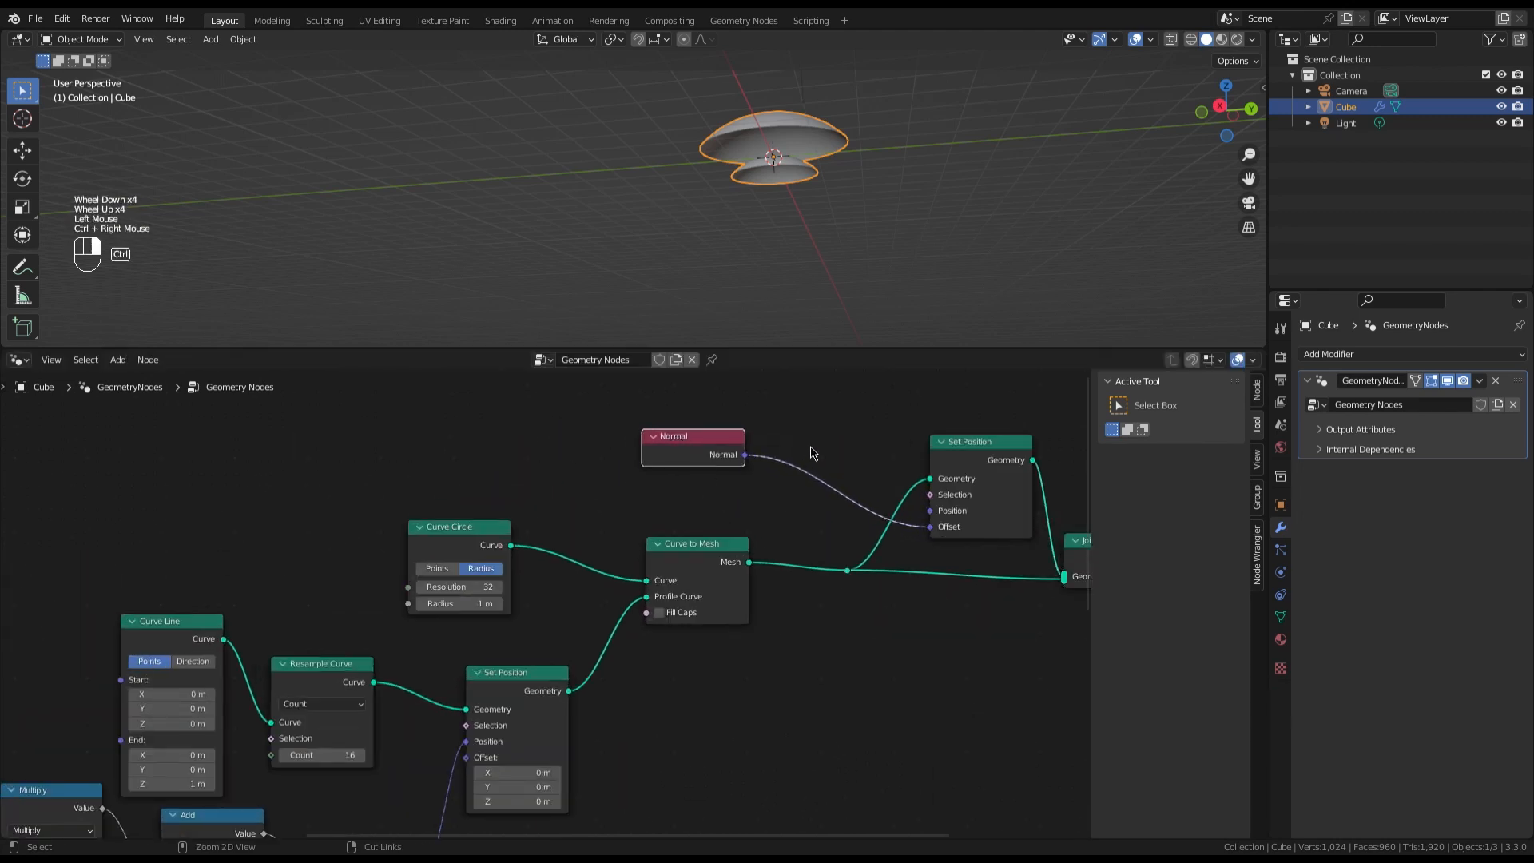
right_click_drag(813, 446, 791, 520, "ctrl")
Insert a vector Scale node between Normal and the second Set Position's Offset input, with its scale set to 0.500
left_click_drag(700, 435, 727, 479)
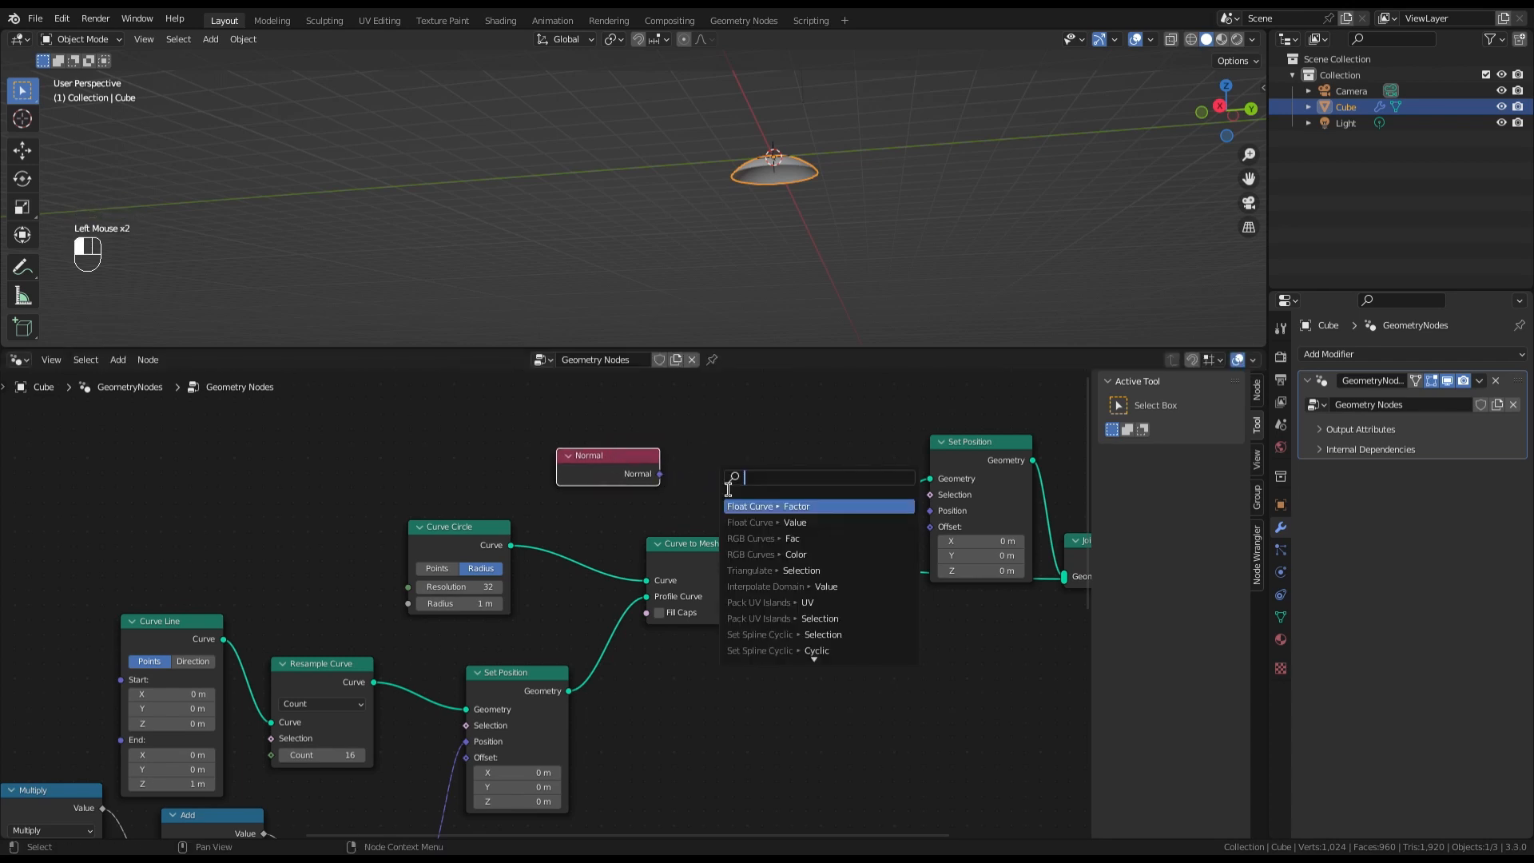
type("scle")
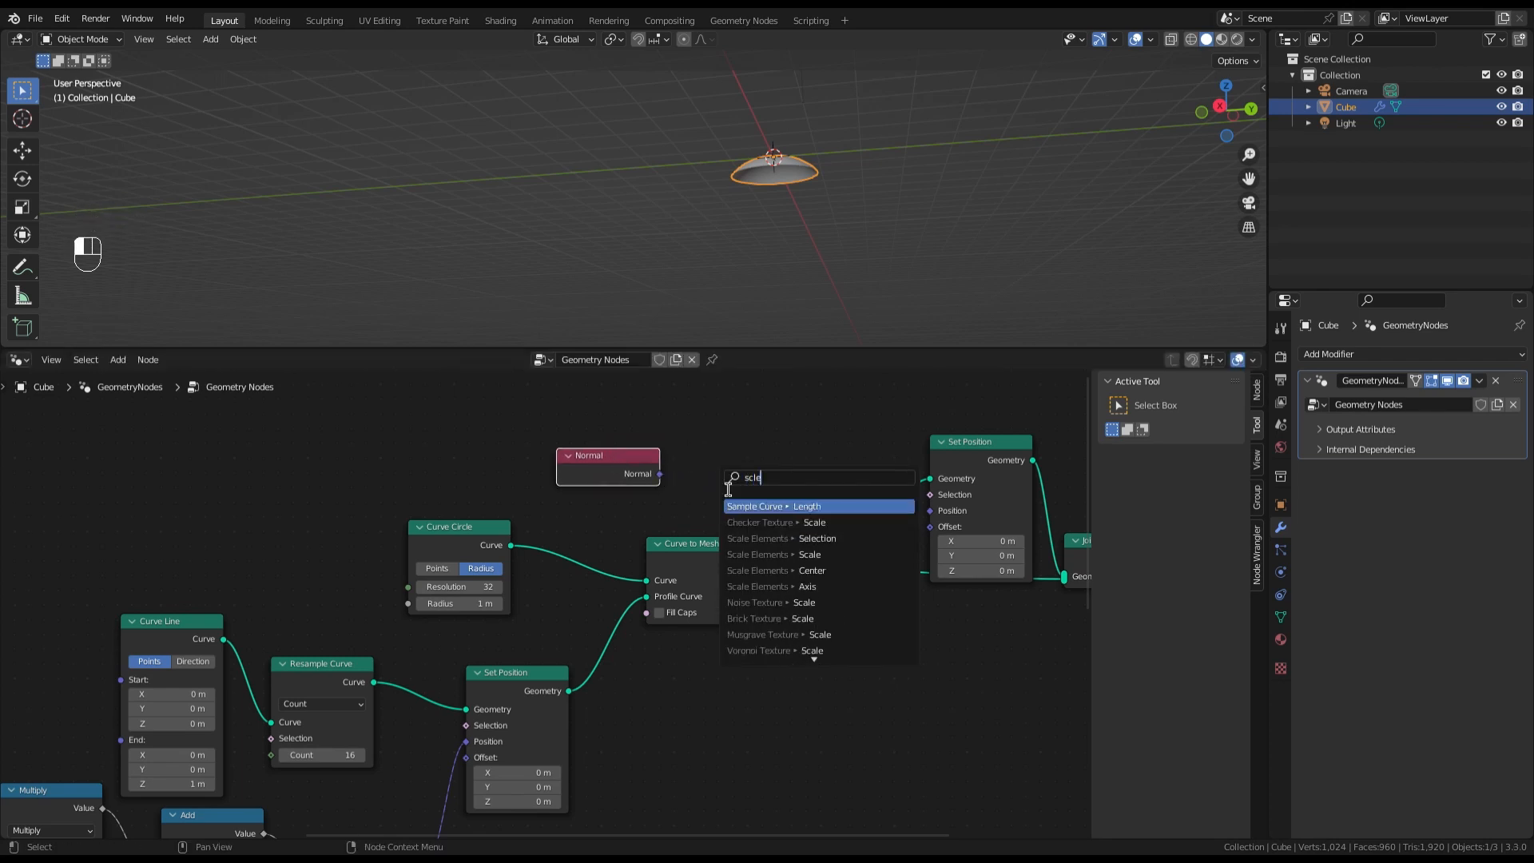
key("BackSpace")
key("BackSpace")
type("ale")
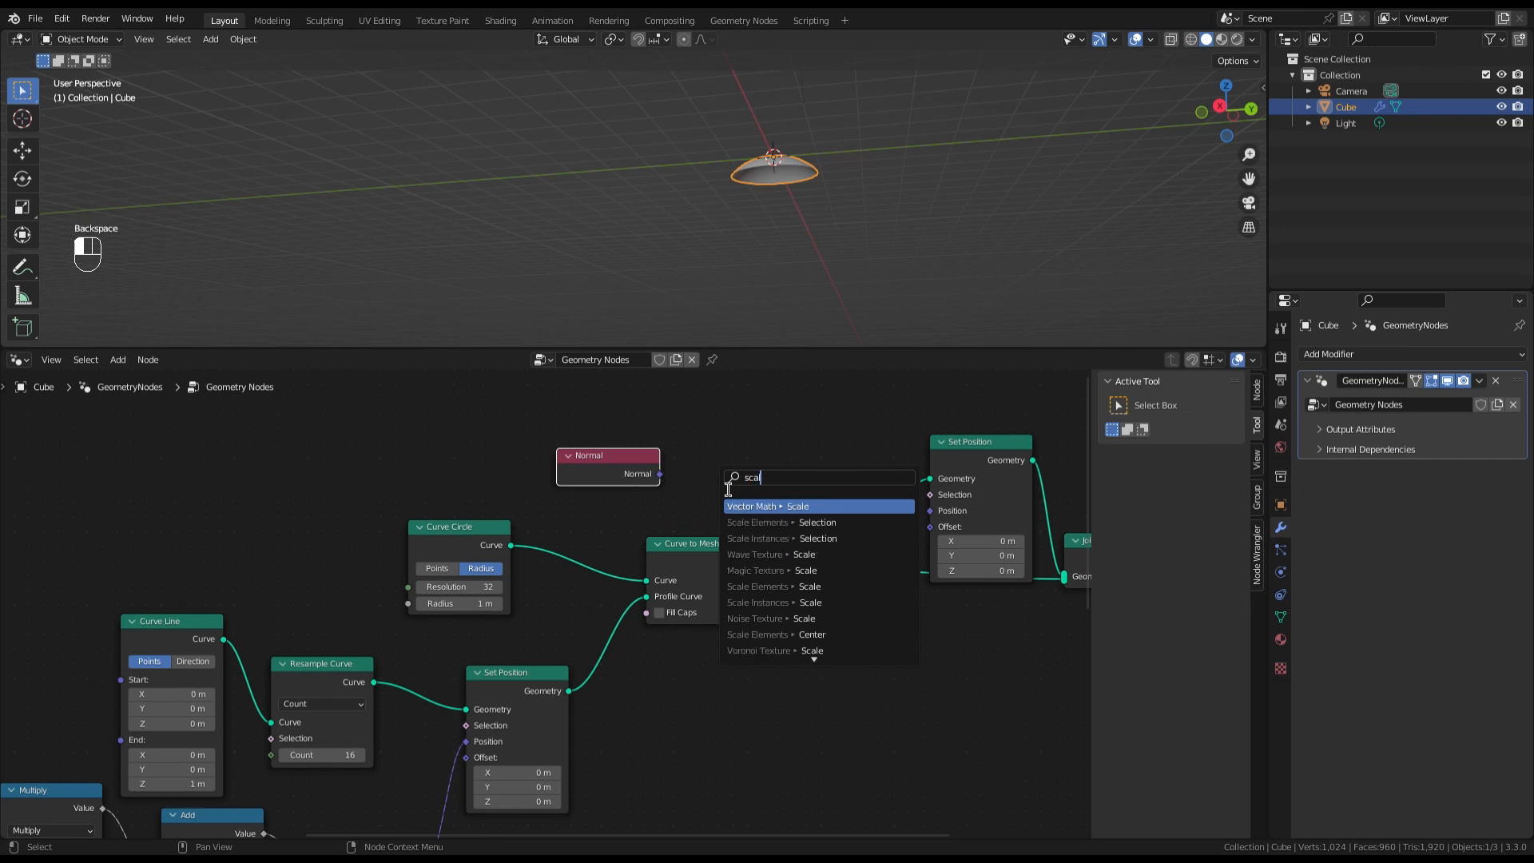
left_click(760, 509)
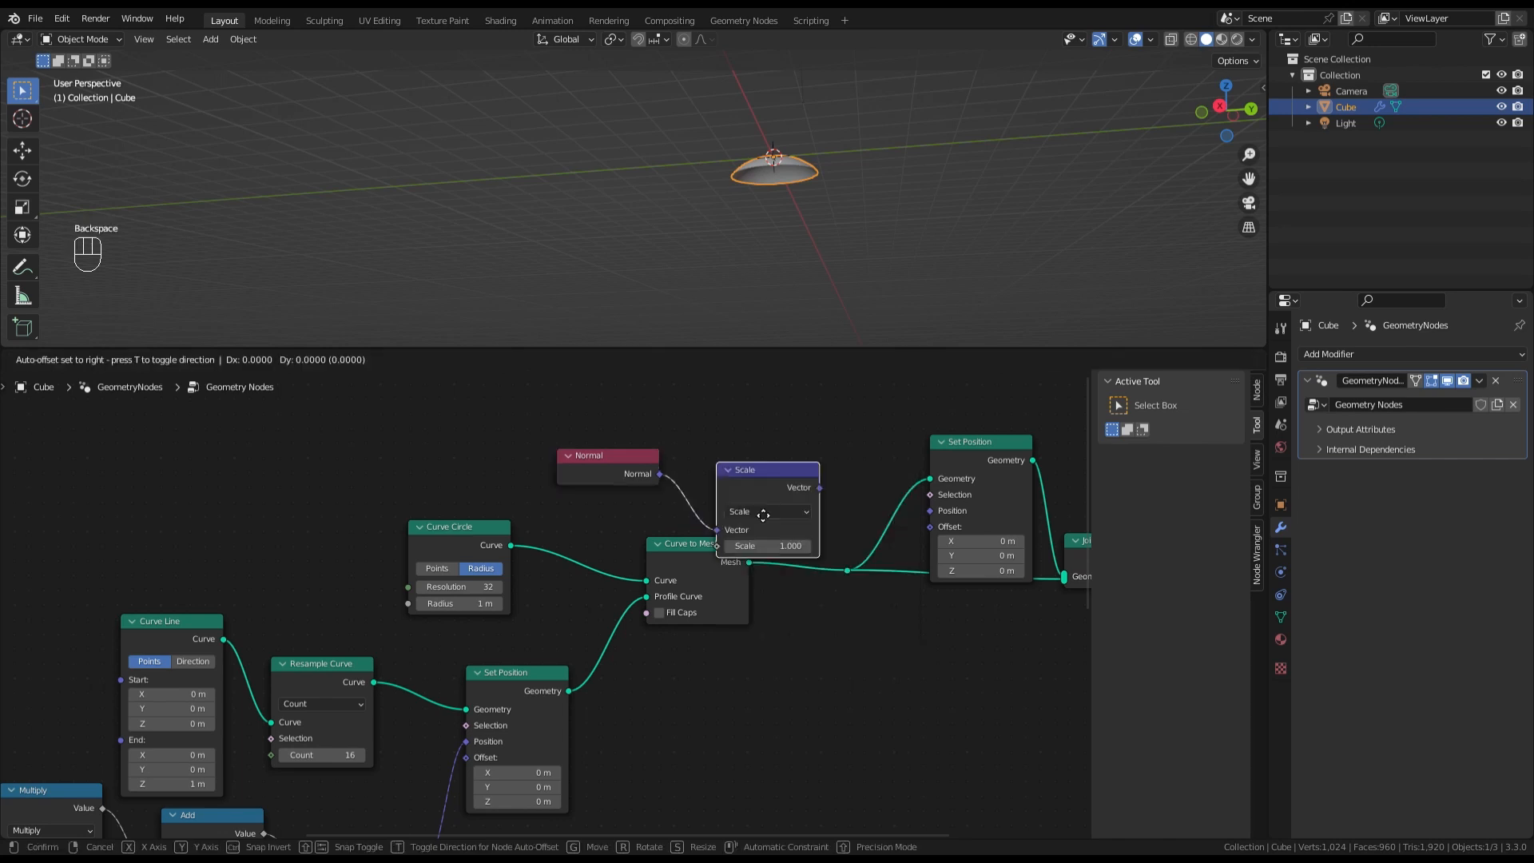
left_click(751, 472)
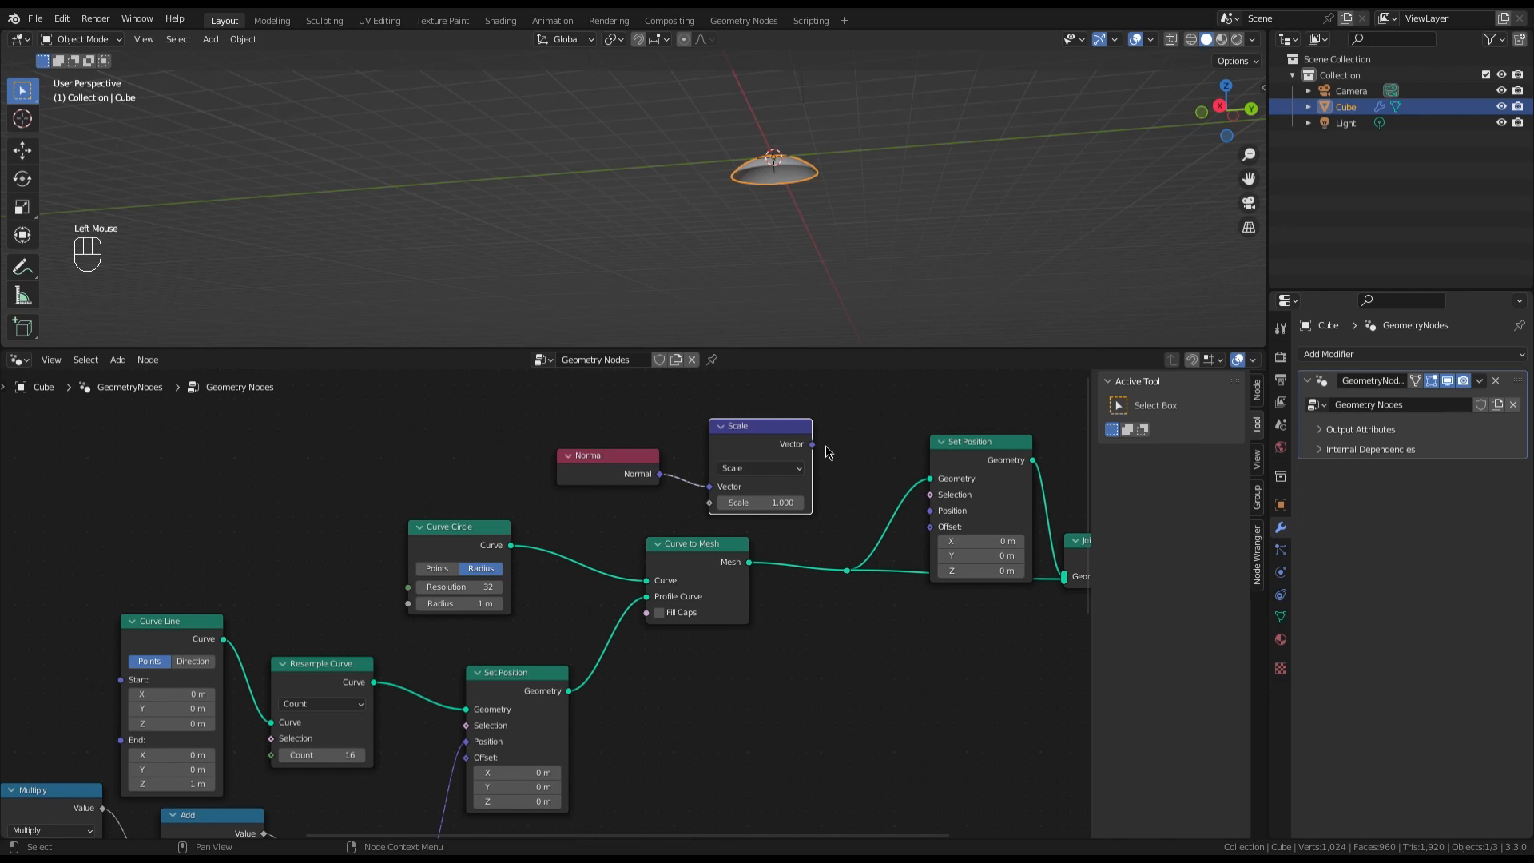
left_click_drag(812, 444, 932, 527)
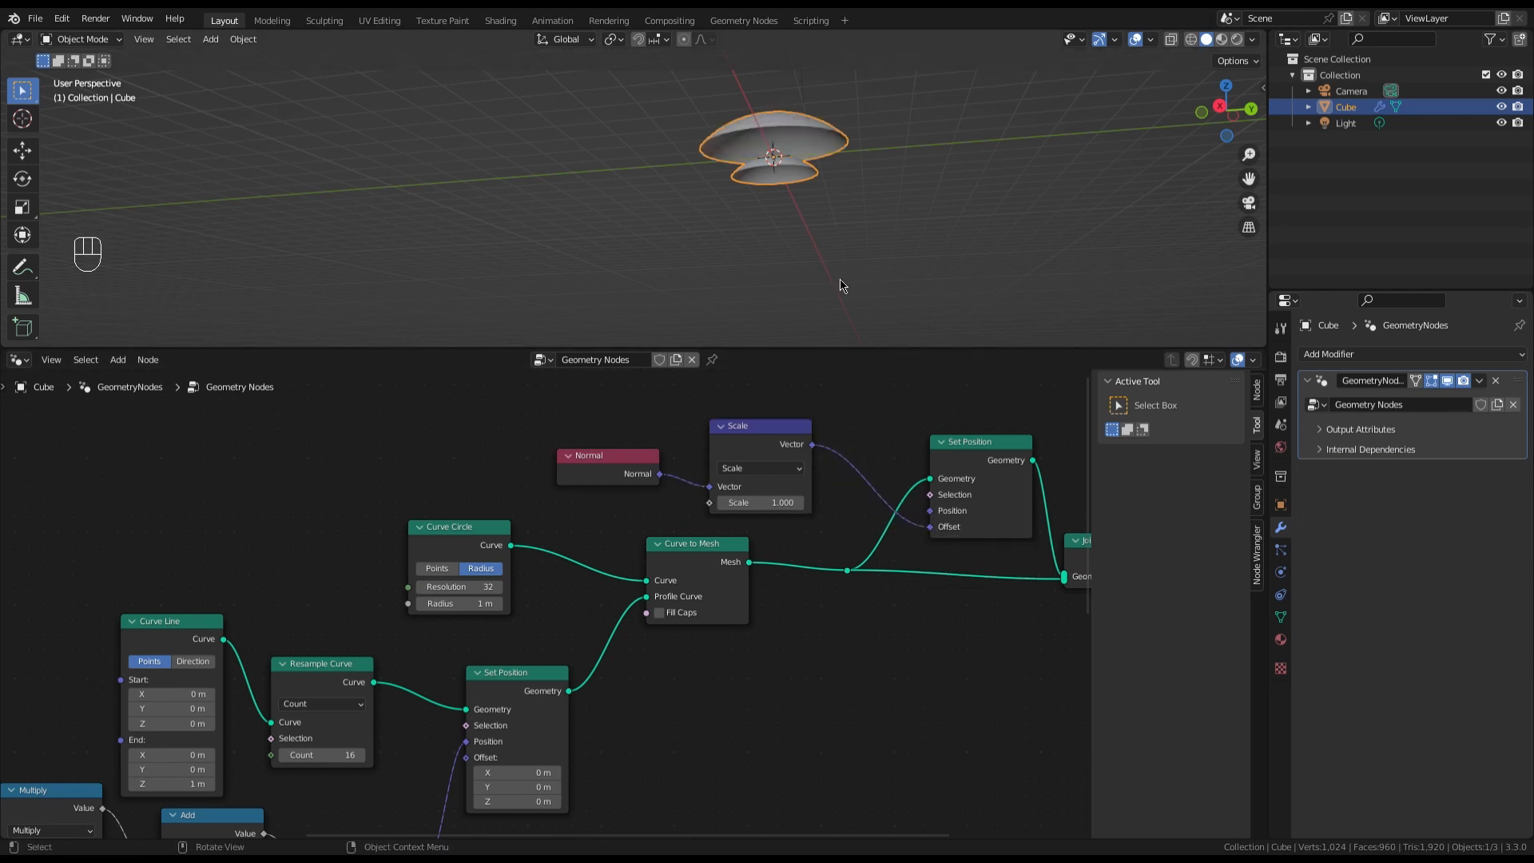
mouse_move(779, 502)
left_mouse_down()
mouse_move(751, 503)
mouse_move(795, 502)
mouse_move(759, 503)
left_mouse_up()
left_click_drag(611, 460, 619, 429)
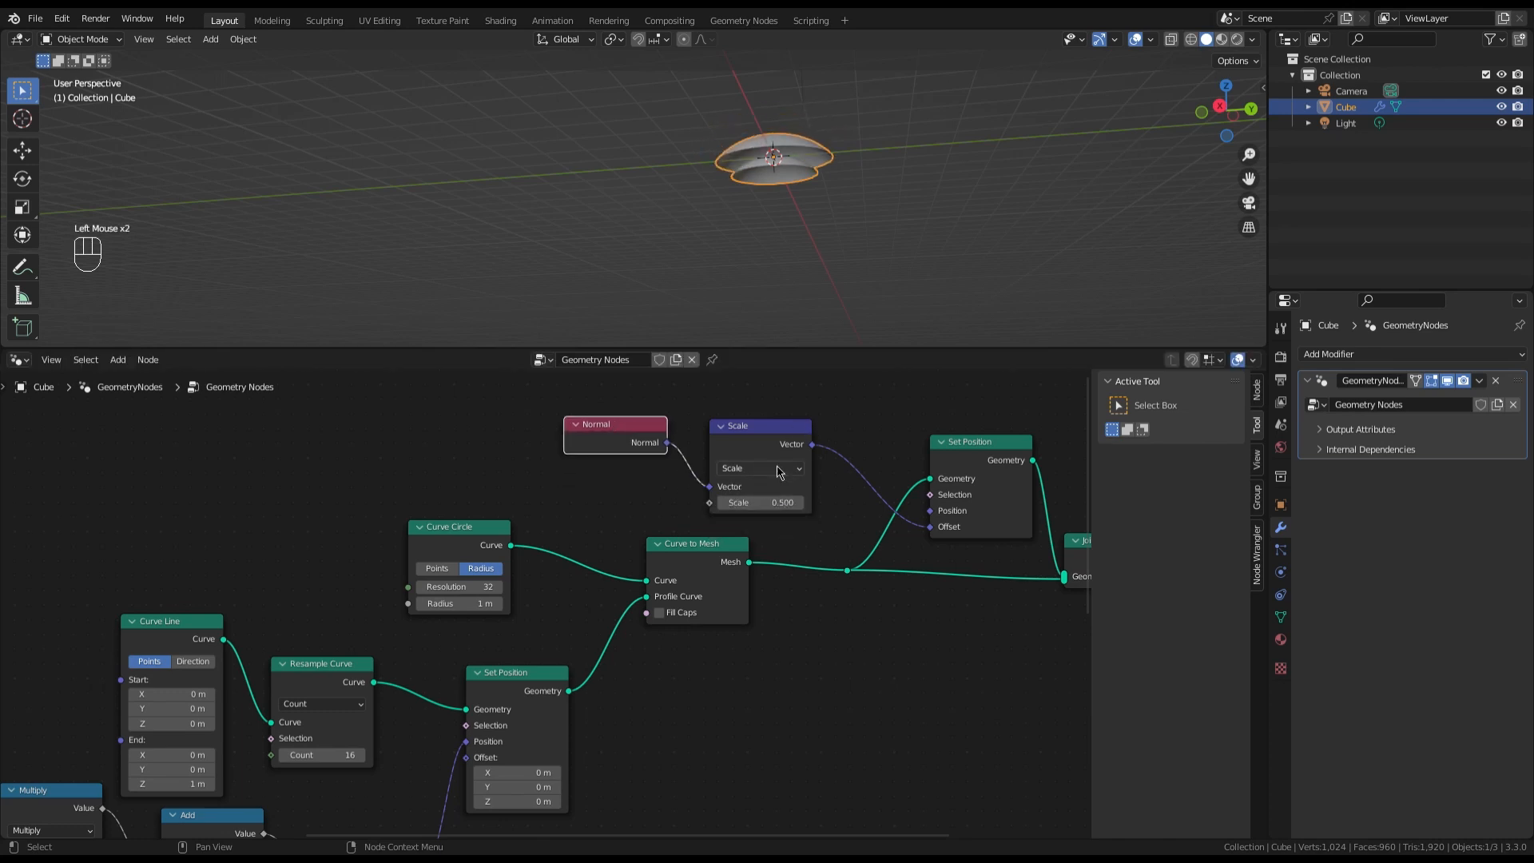
Add a Value node below the Normal node, feeding the Scale node's Scale input
scroll(747, 486, "up", 1)
scroll(752, 484, "up", 1)
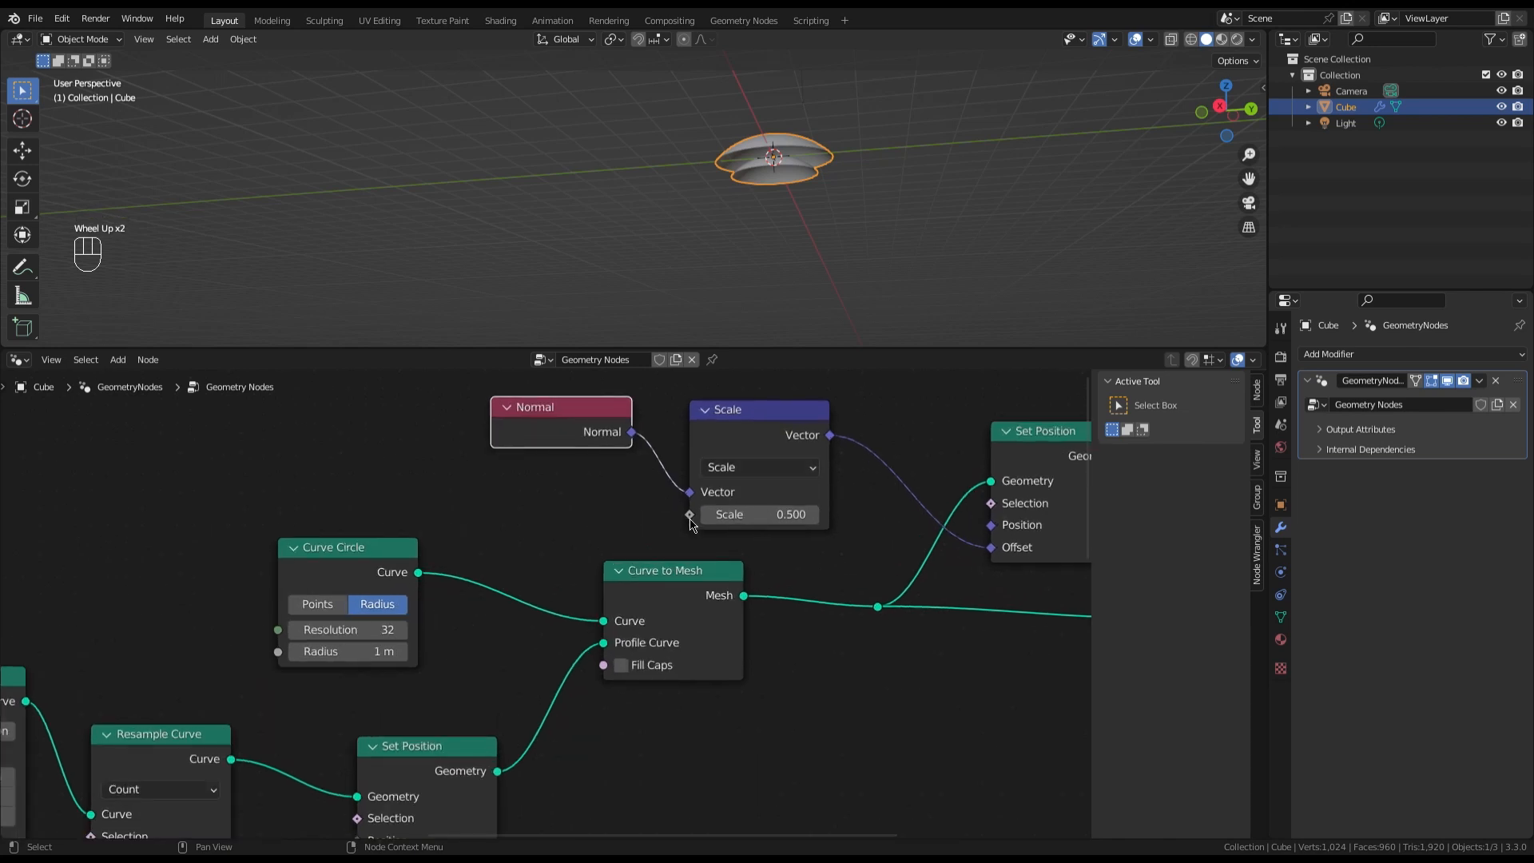
left_click_drag(690, 514, 562, 520)
type("valu")
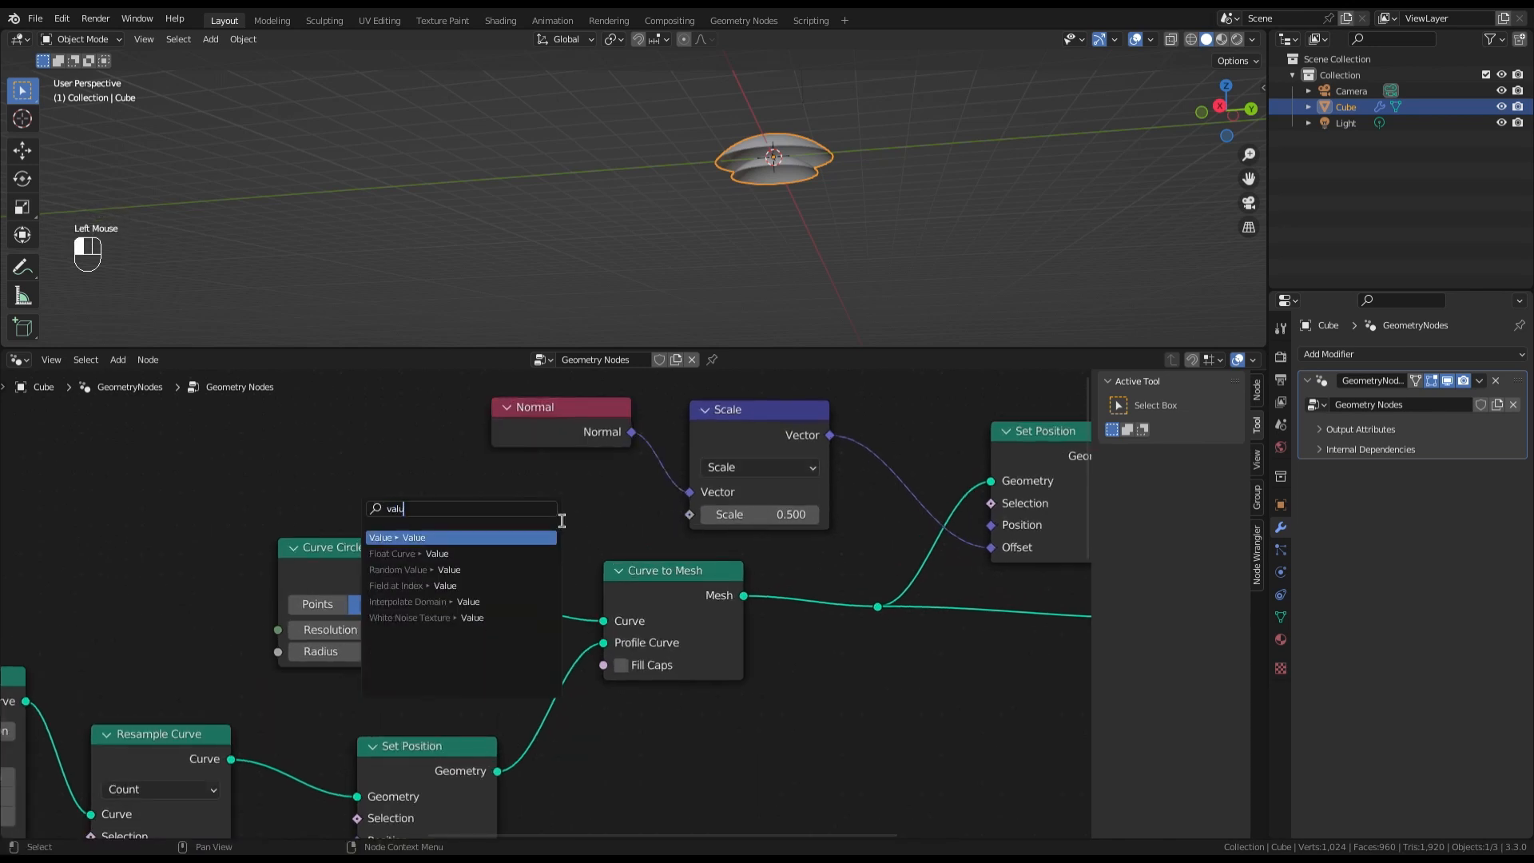
type("e")
key("Return")
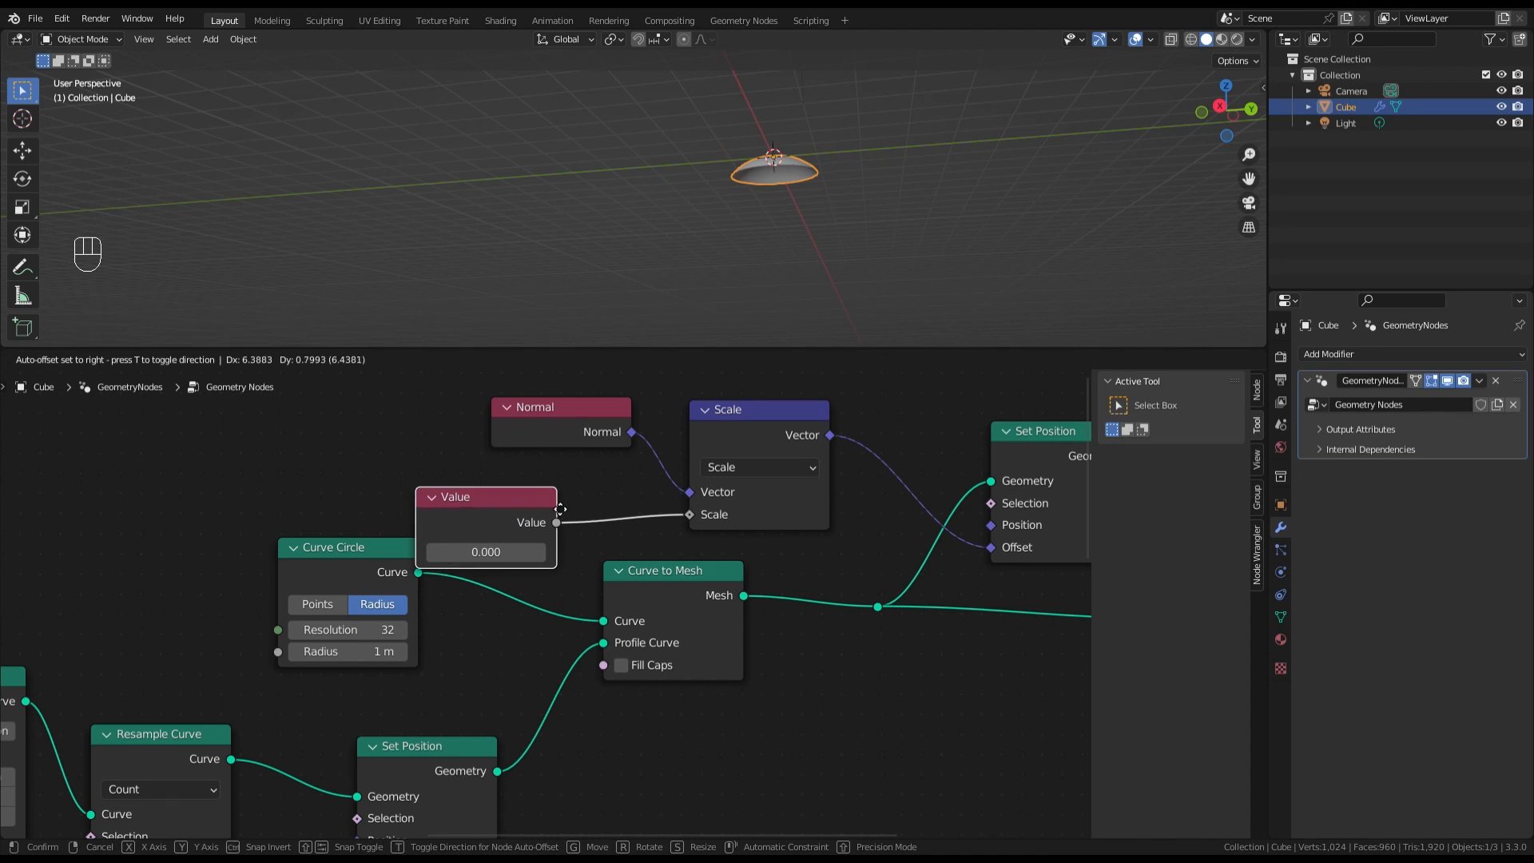
left_click(574, 485)
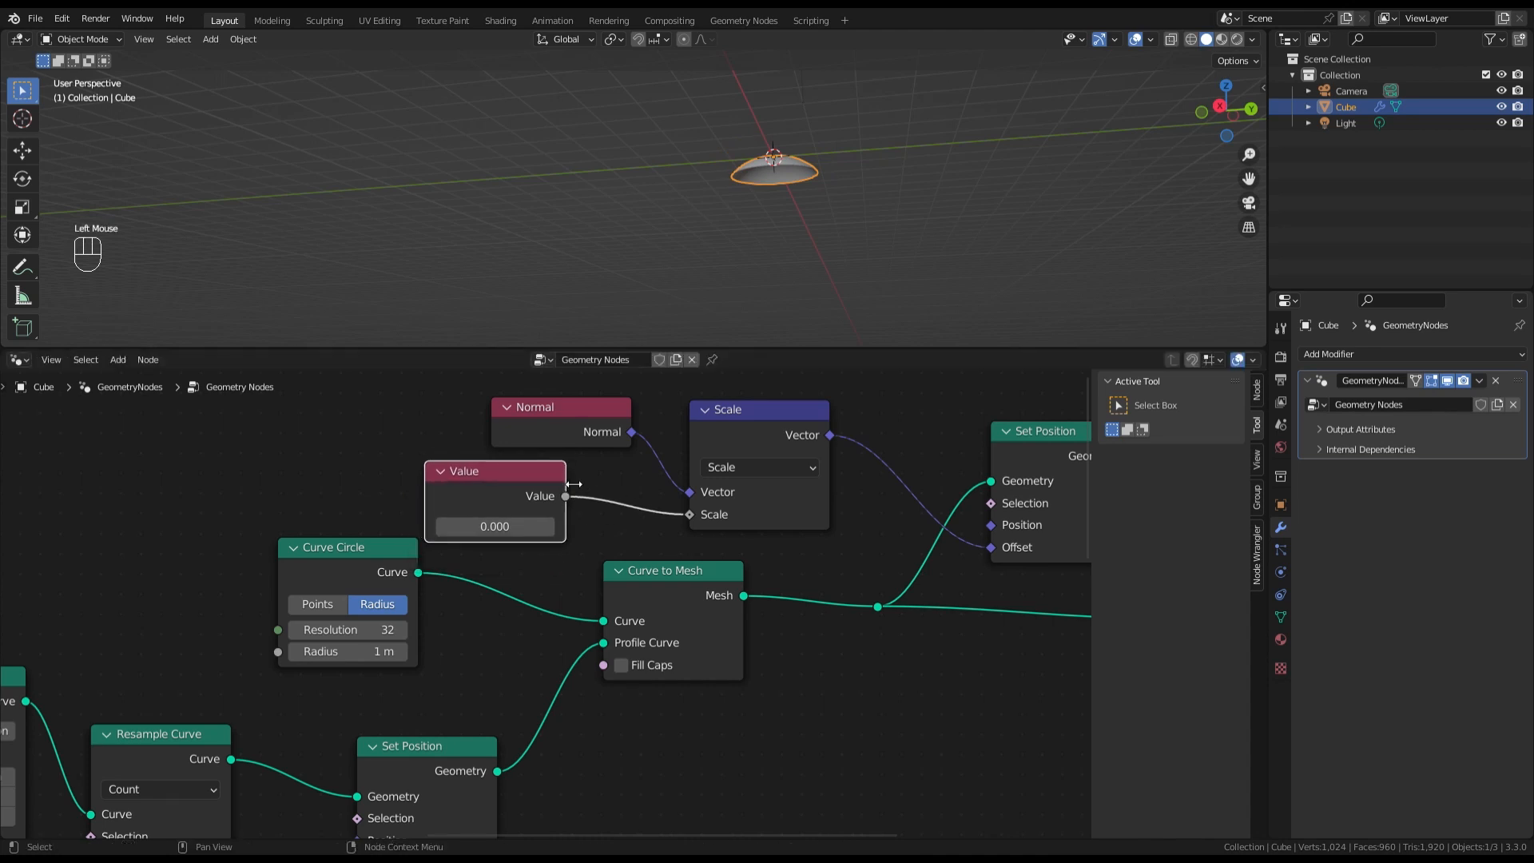
Label the new Value node "Cap Thickness" and move it farther away from the Scale node
key("F2")
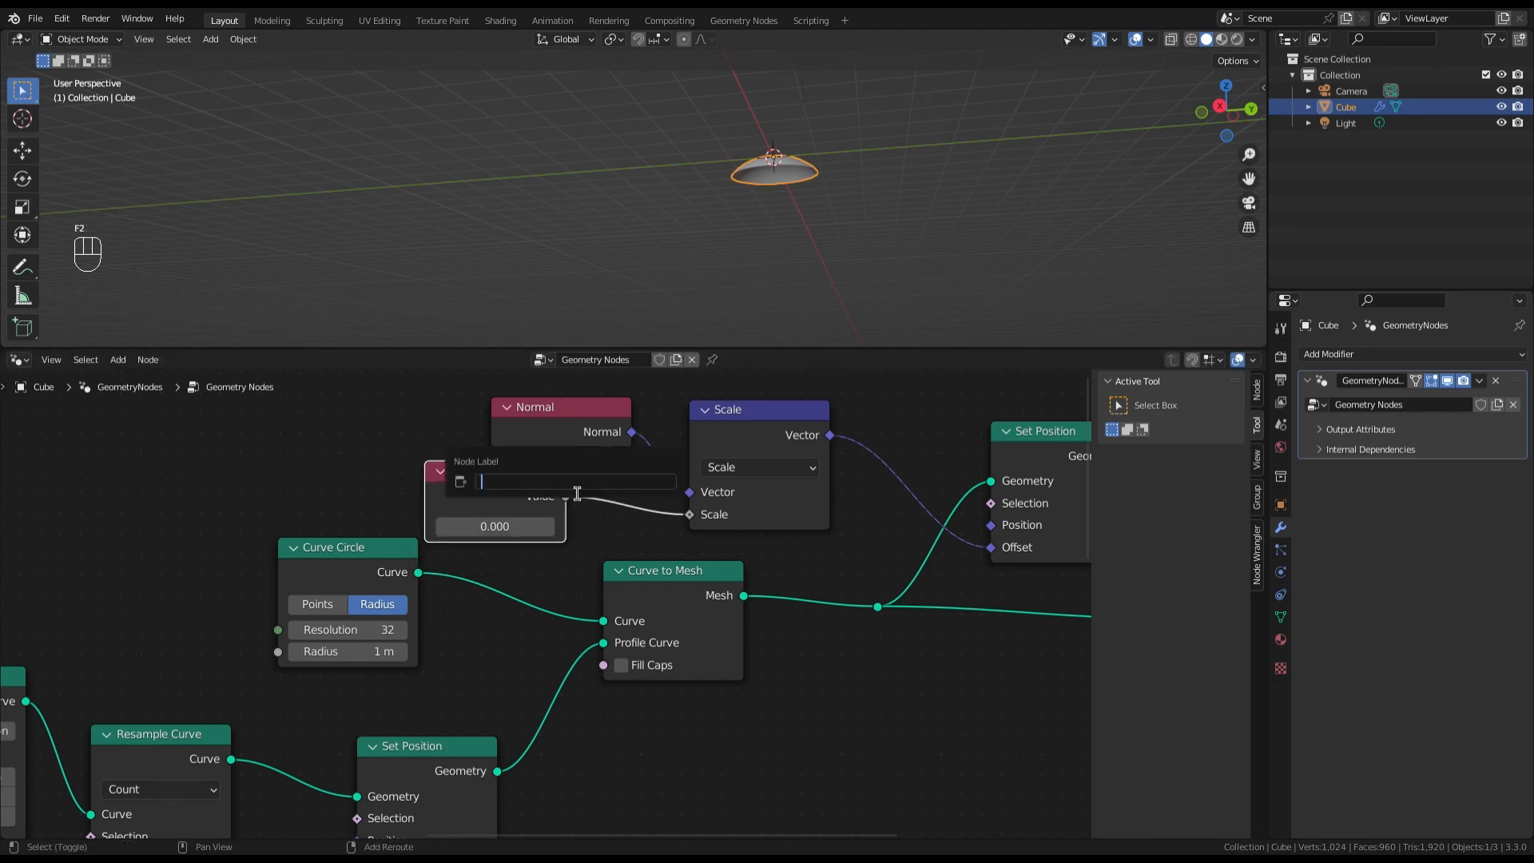
type("Cap Thickness")
key("Return")
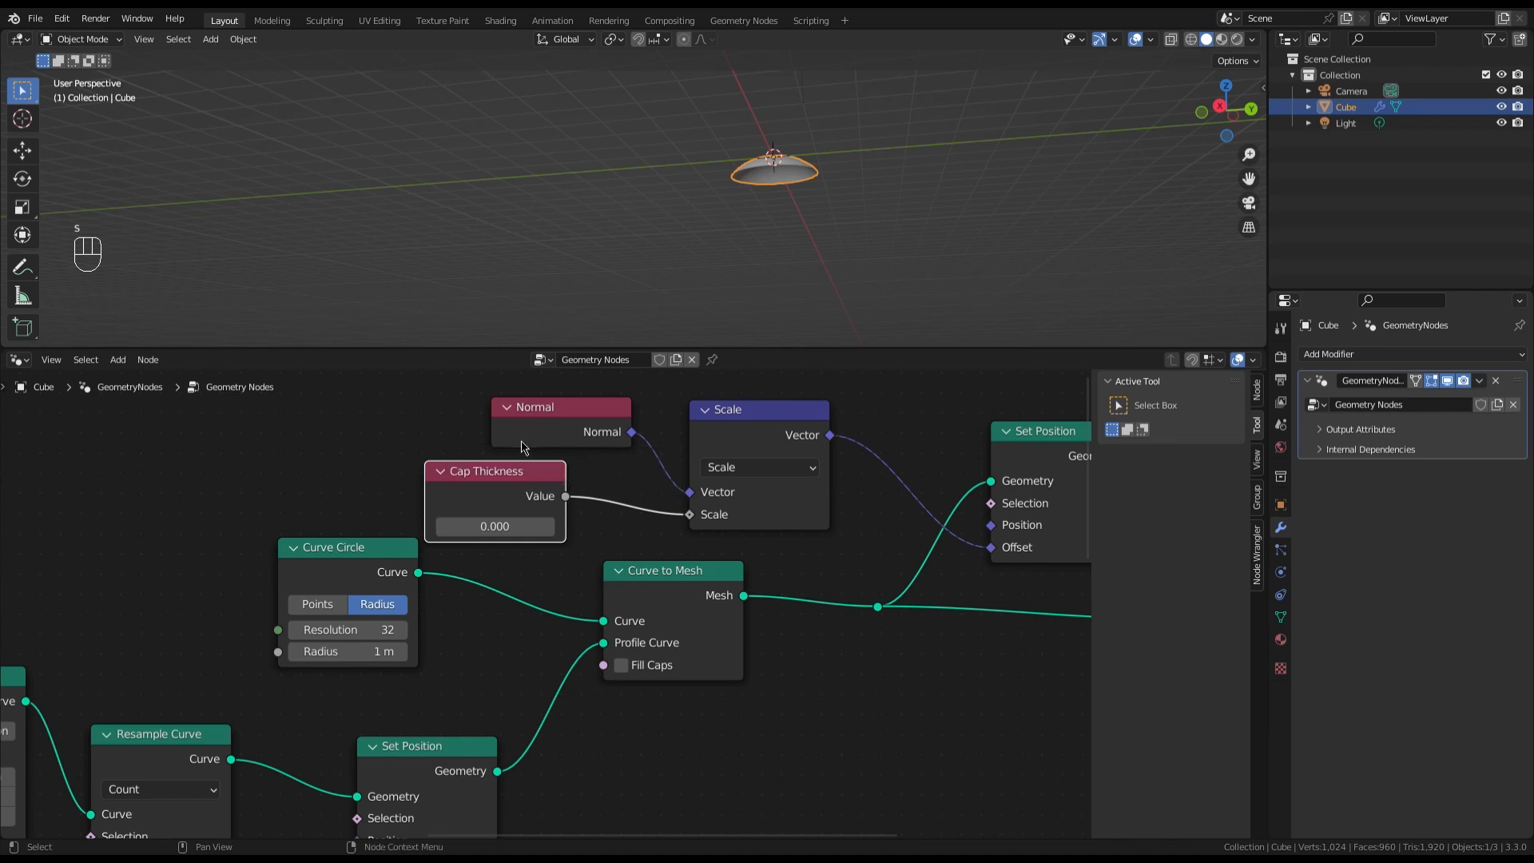
left_click_drag(520, 472, 359, 448)
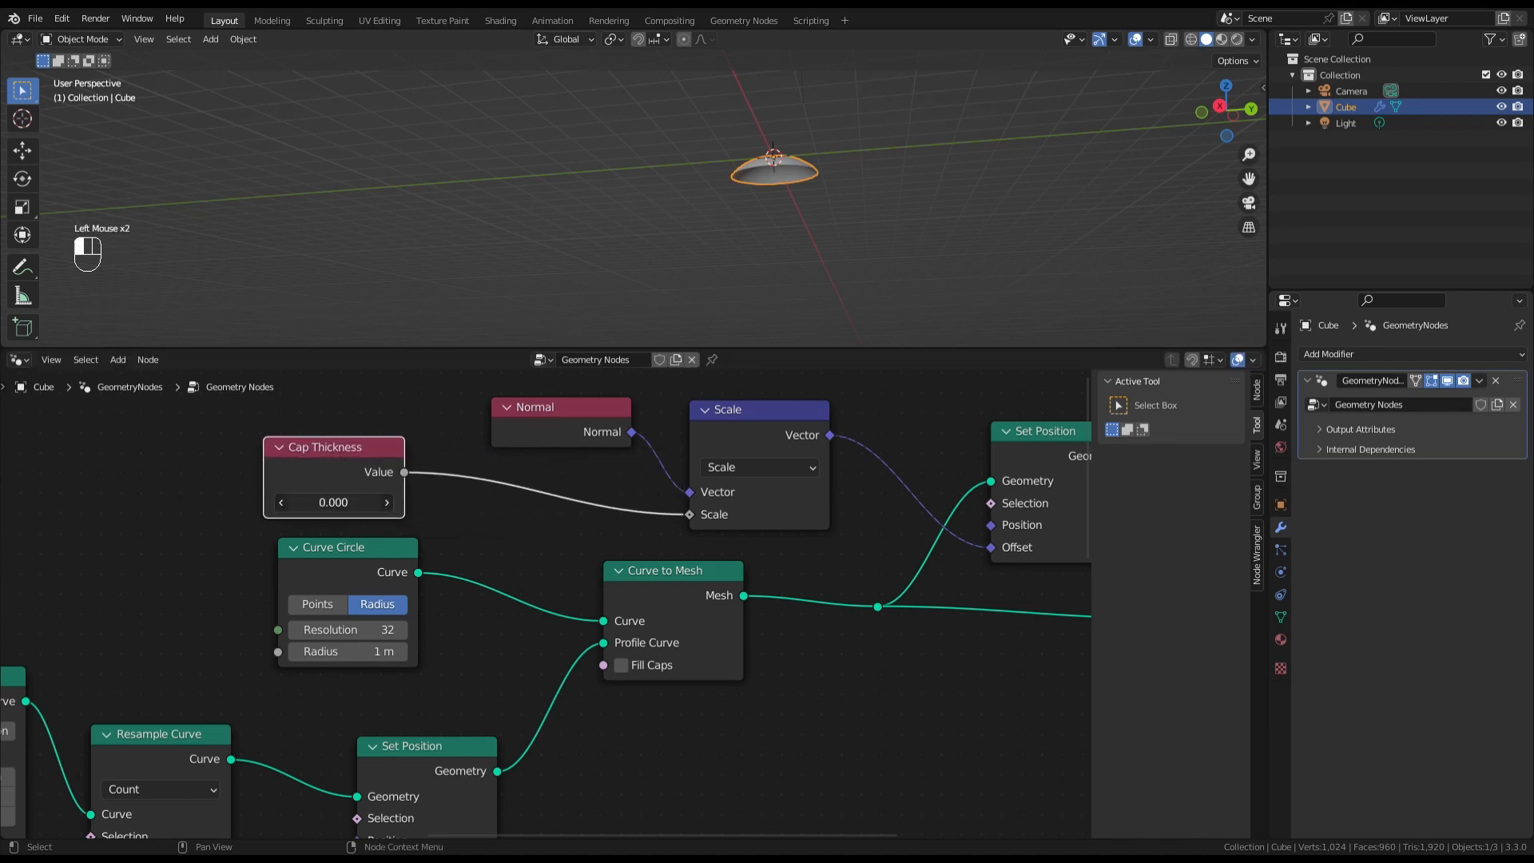
Set Cap Thickness to 0.200 and spread the Cap Thickness and Curve Circle nodes apart
mouse_move(334, 503)
left_mouse_down()
mouse_move(398, 503)
mouse_move(326, 502)
mouse_move(350, 503)
left_mouse_up()
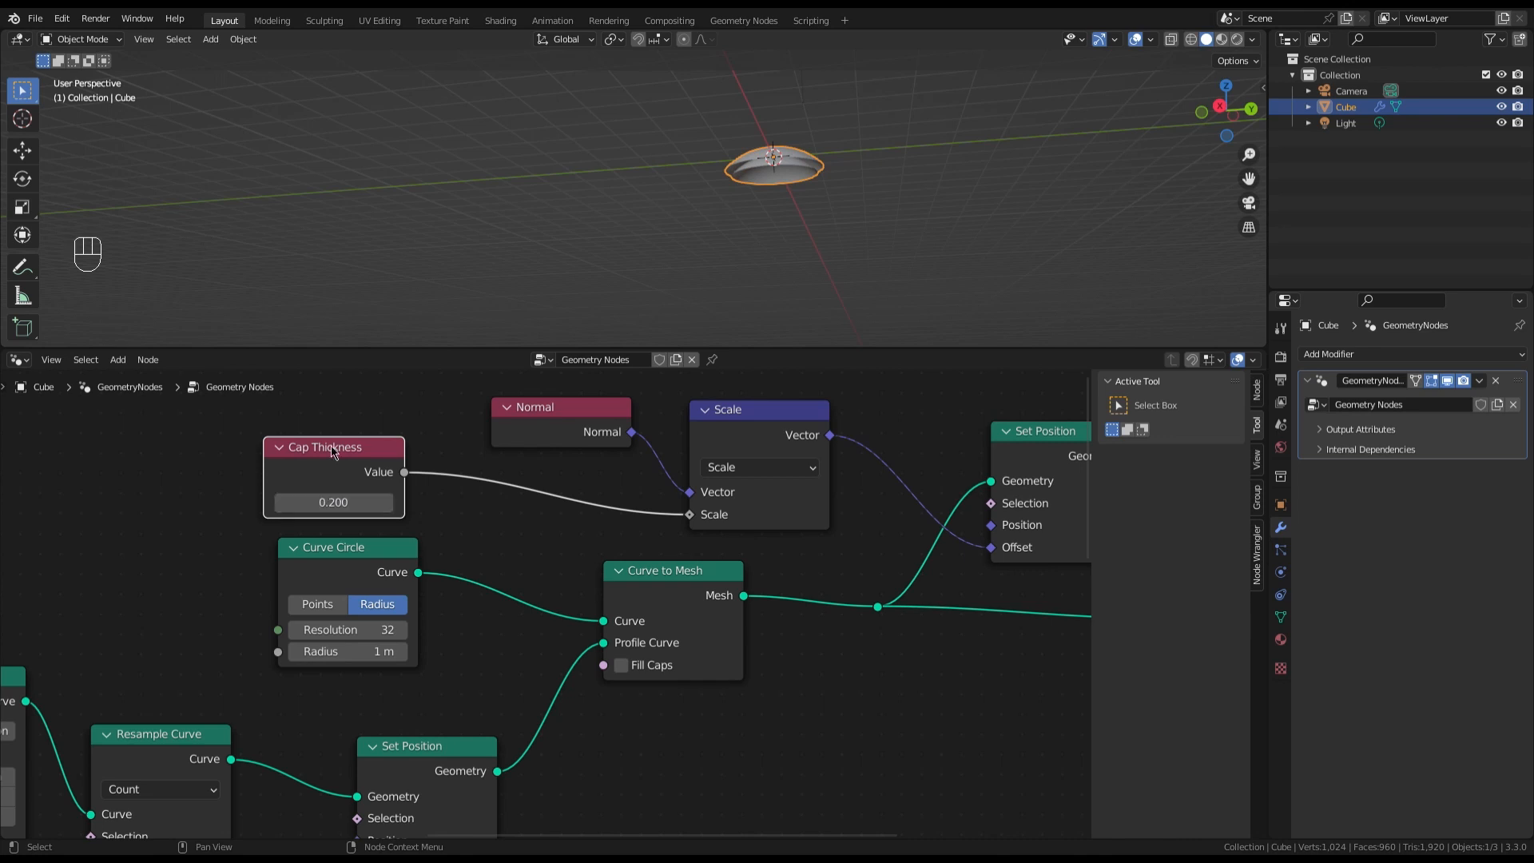
left_click_drag(366, 560, 365, 574)
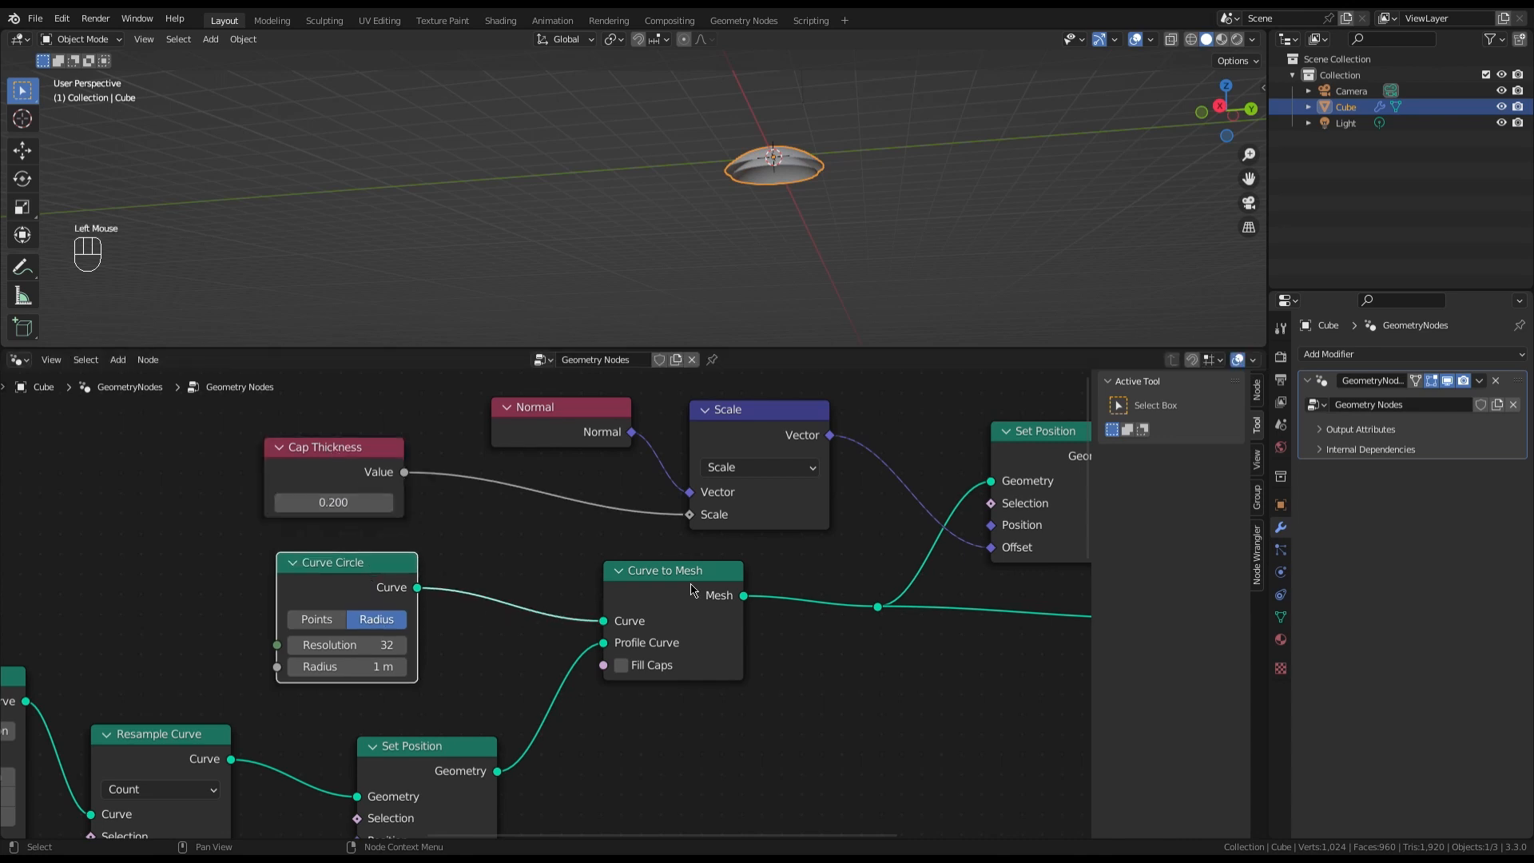
left_click_drag(352, 448, 340, 449)
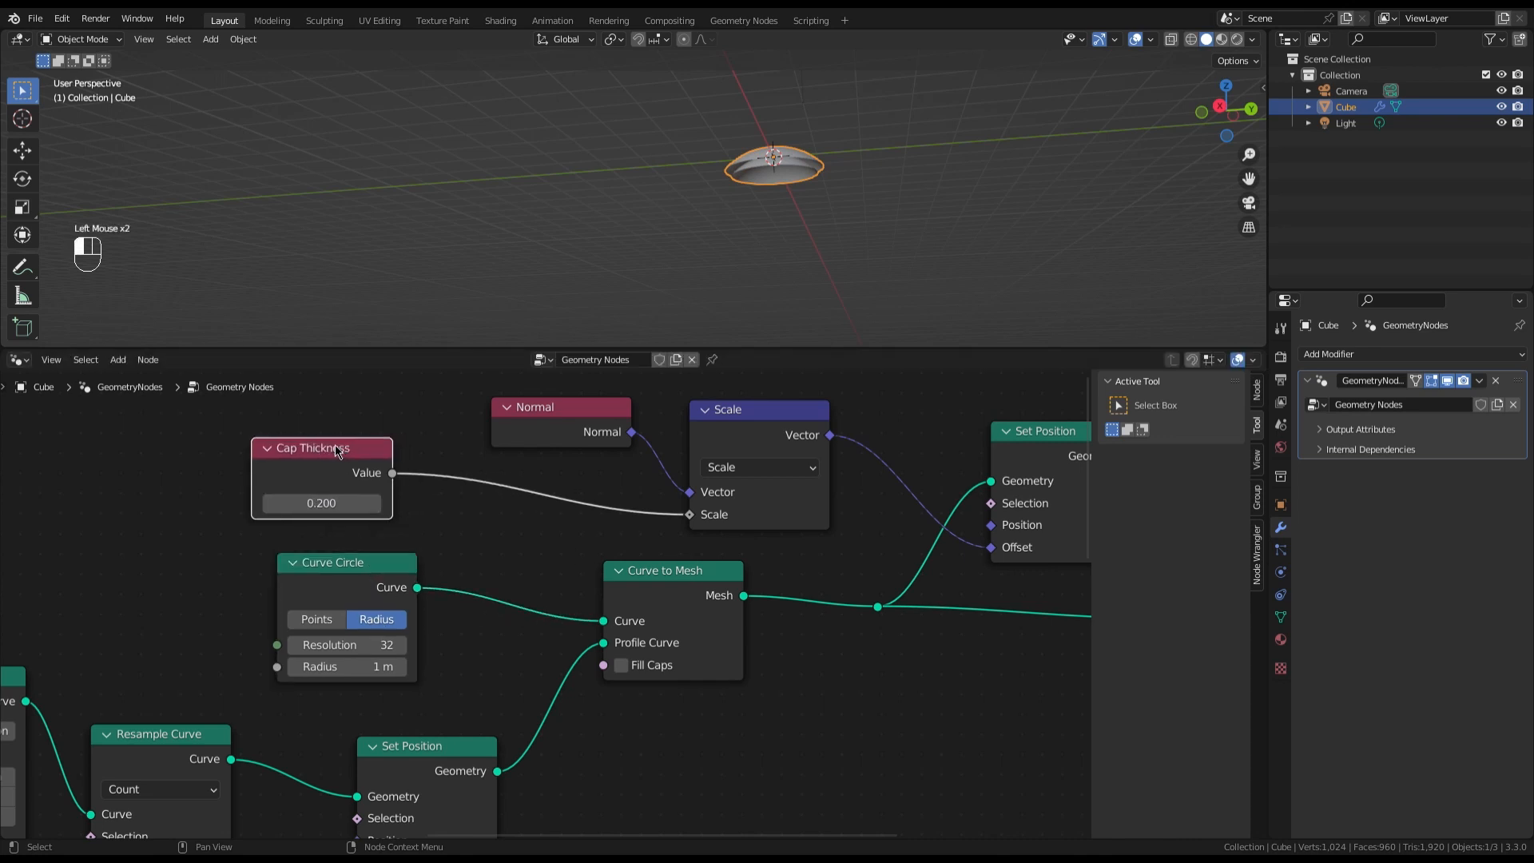
Replace the direct link between Cap Thickness and the Scale input with a Math Divide node connected between them
scroll(488, 502, "up", 2)
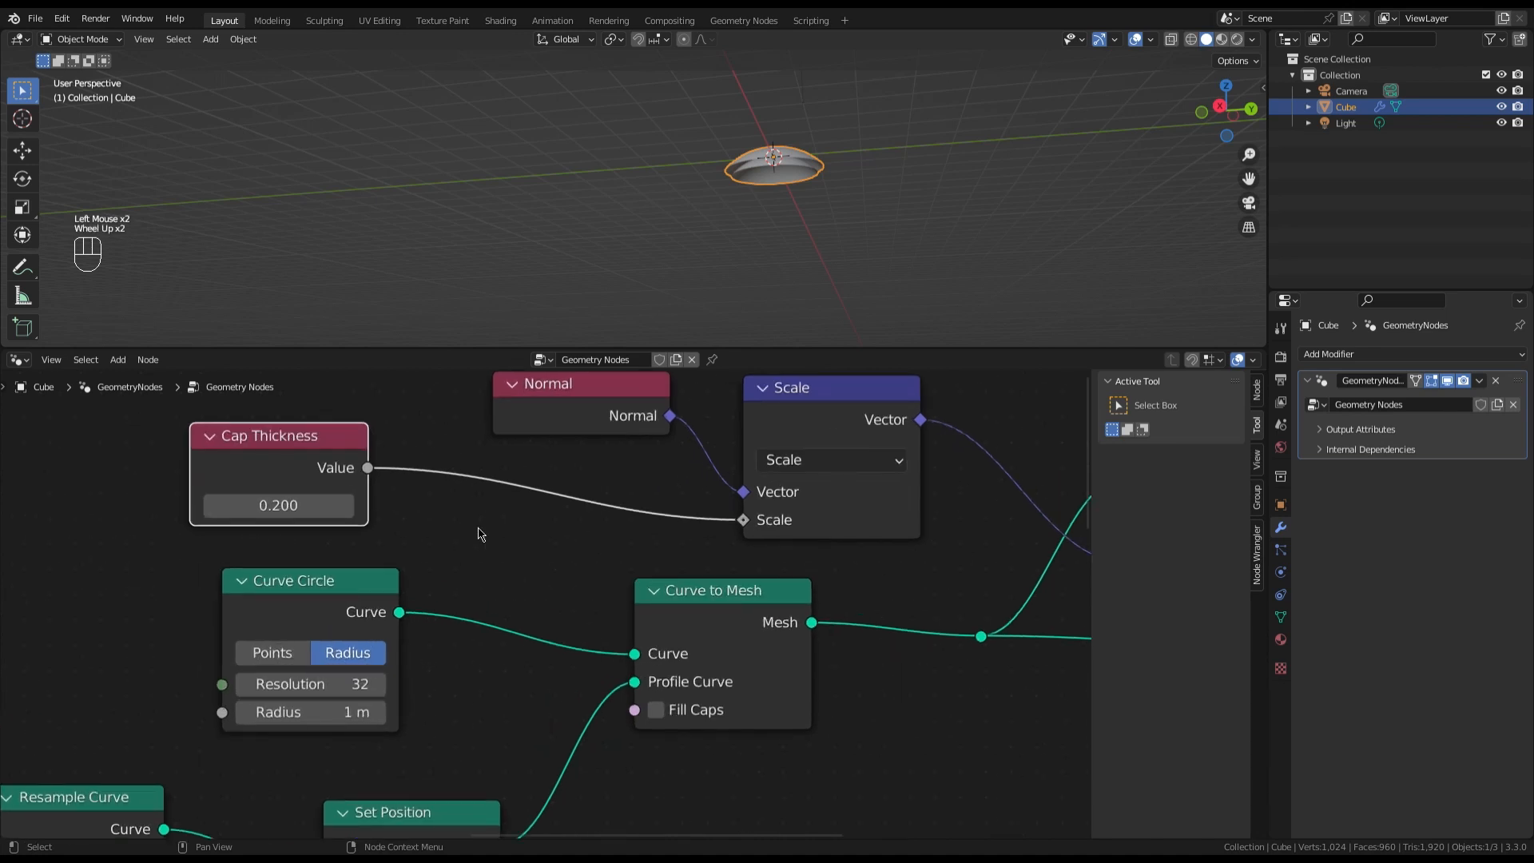
left_click(479, 532)
right_click_drag(571, 477, 551, 516, "ctrl")
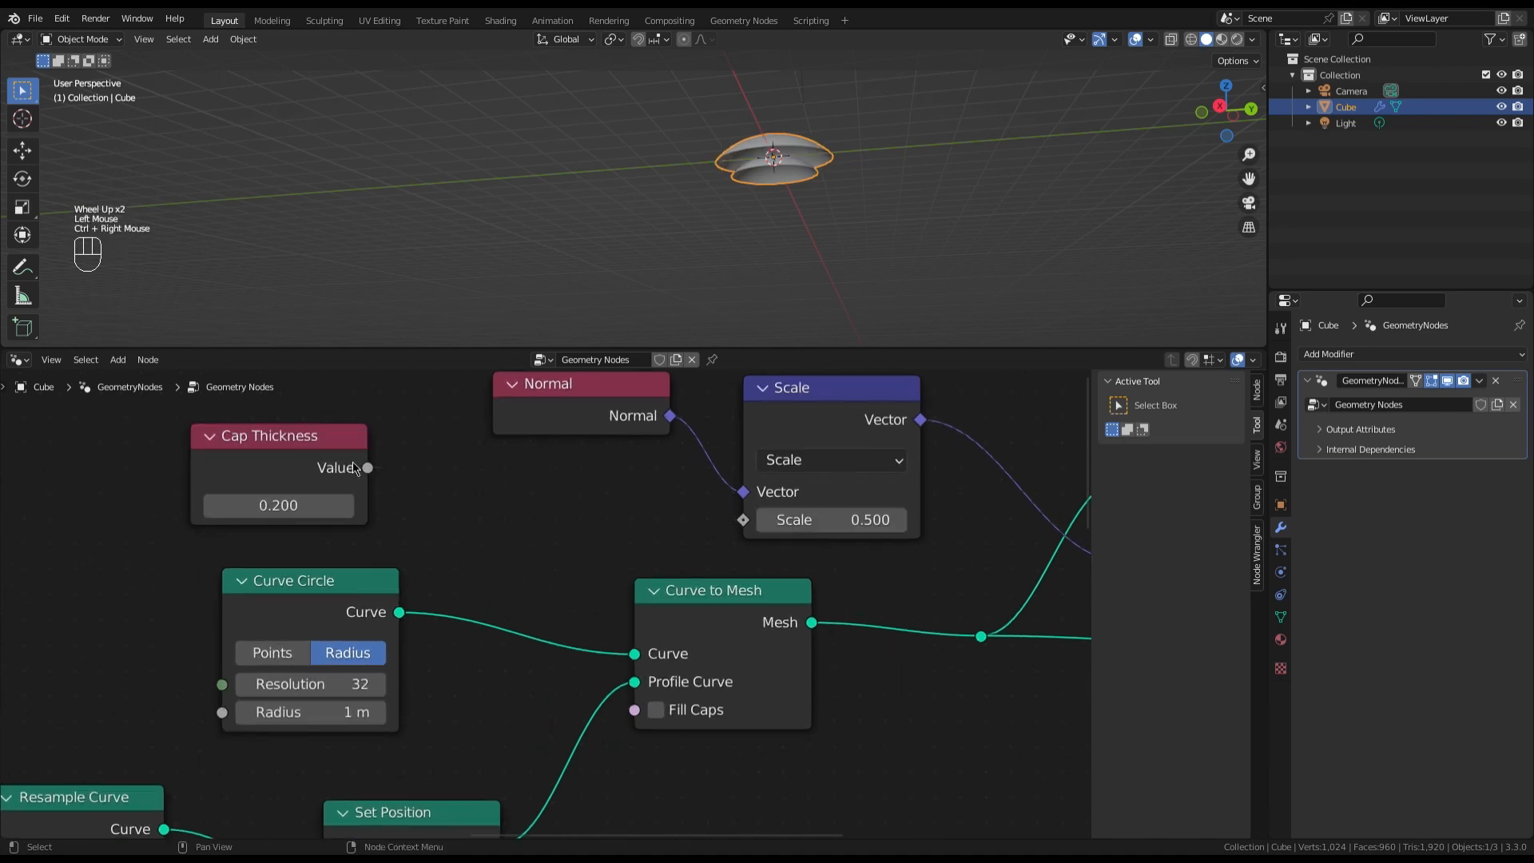
left_click_drag(368, 467, 442, 495)
type("divi")
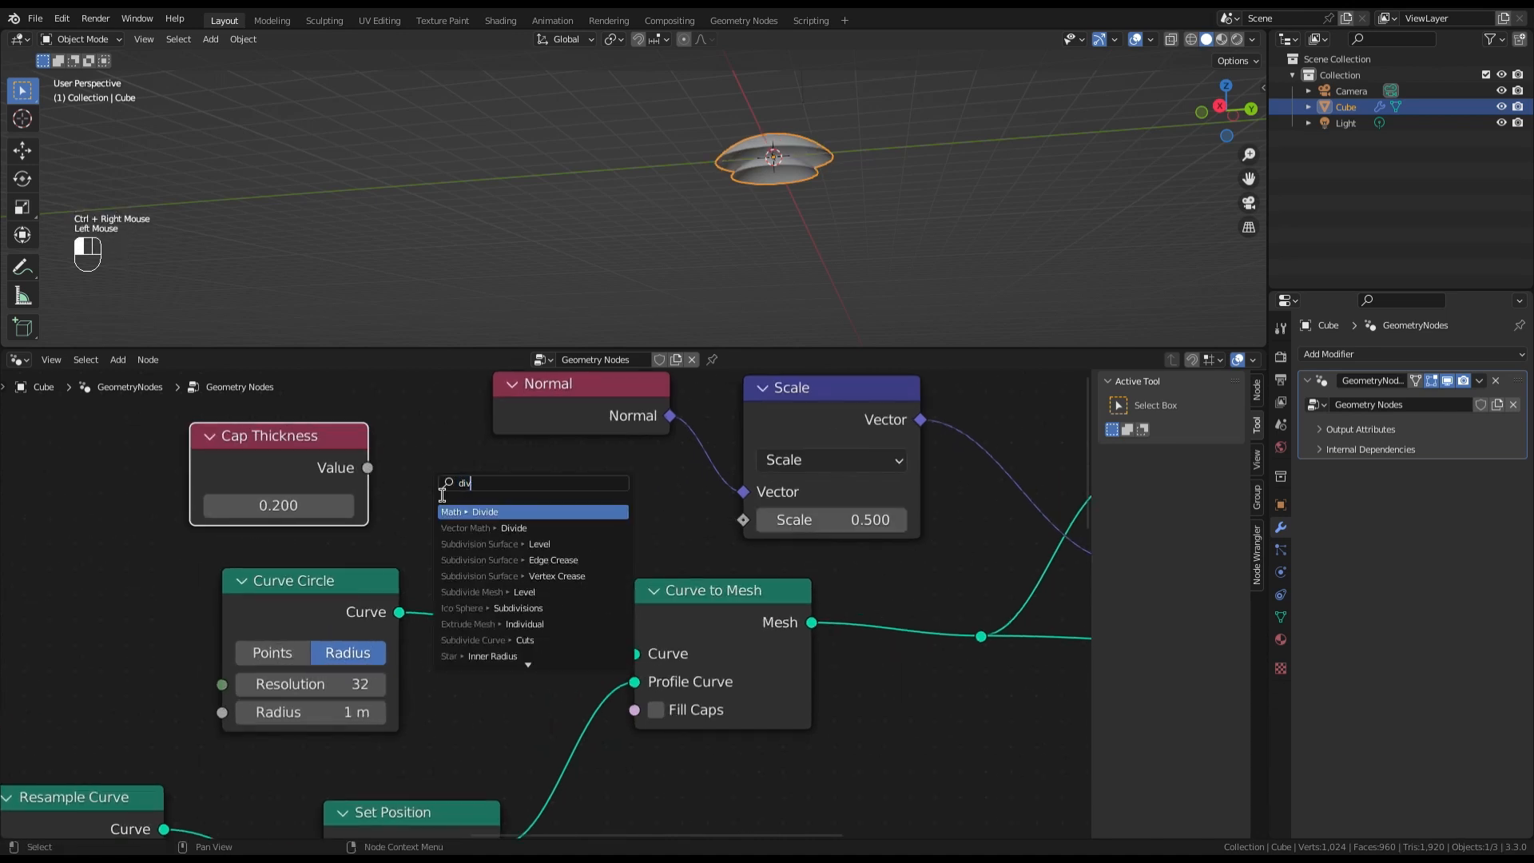
left_click(468, 513)
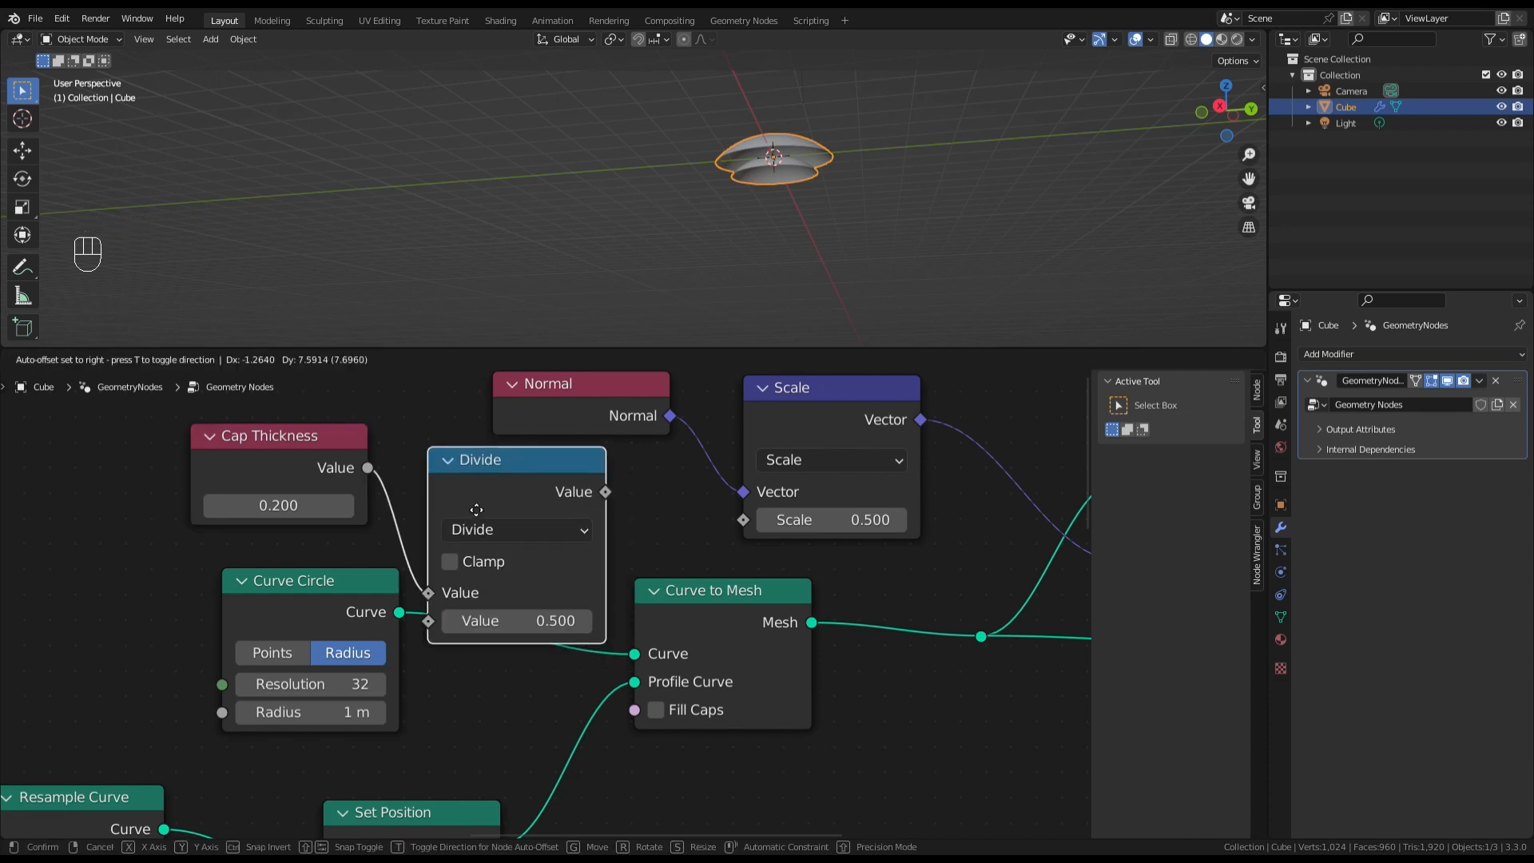
left_click(623, 518)
left_click_drag(609, 486, 743, 519)
Set the Divide node's divisor to 100
double_click(556, 619)
type("10")
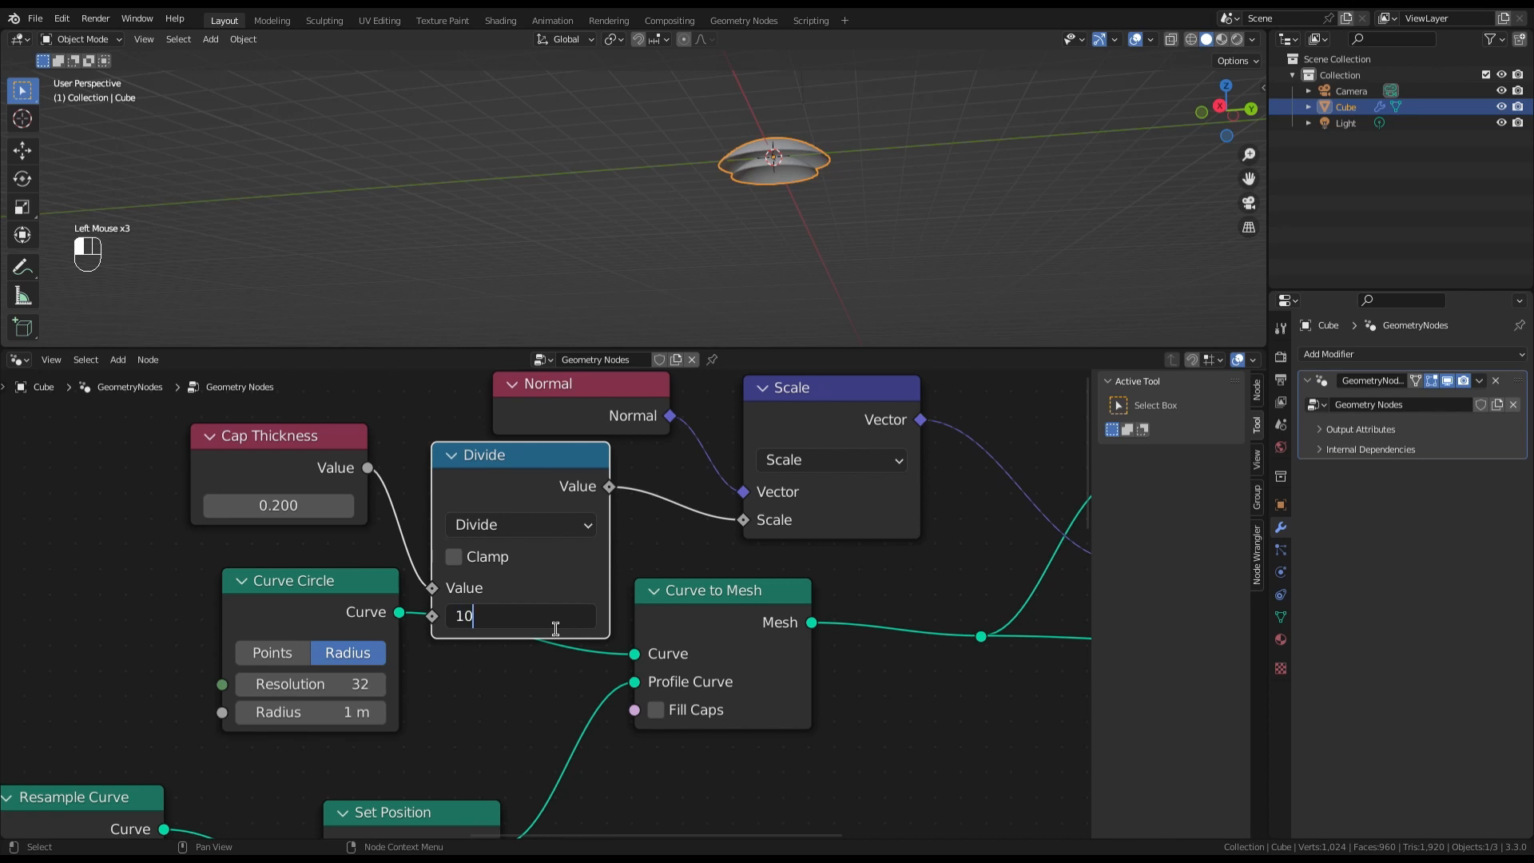
type("0")
key("Return")
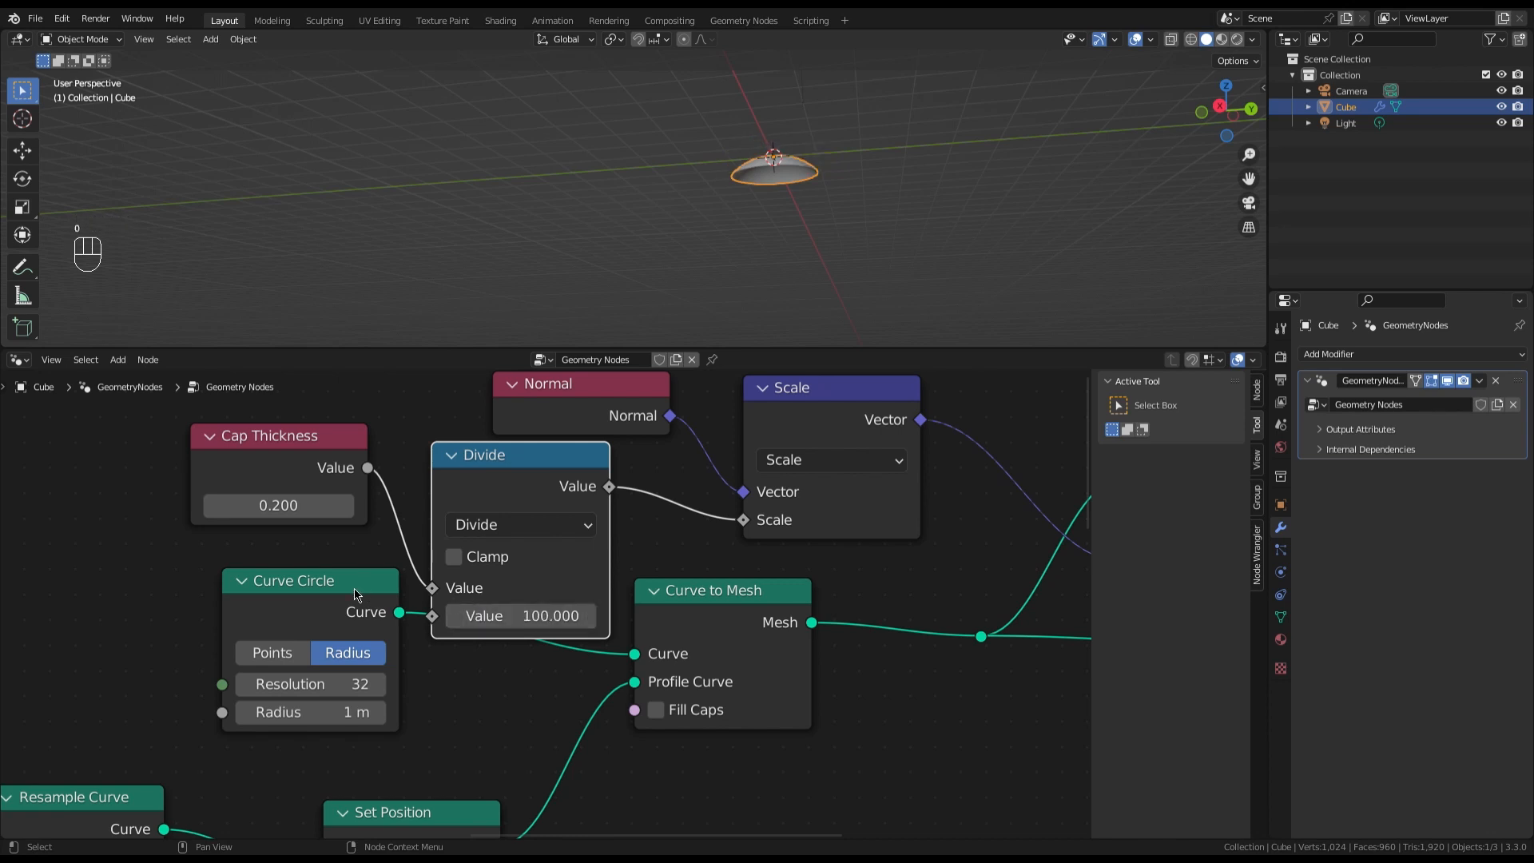
Raise Cap Thickness to 16.700 and space out the Curve Circle, Normal and Divide nodes so they no longer overlap
left_click_drag(355, 593, 351, 616)
left_click_drag(302, 509, 436, 508)
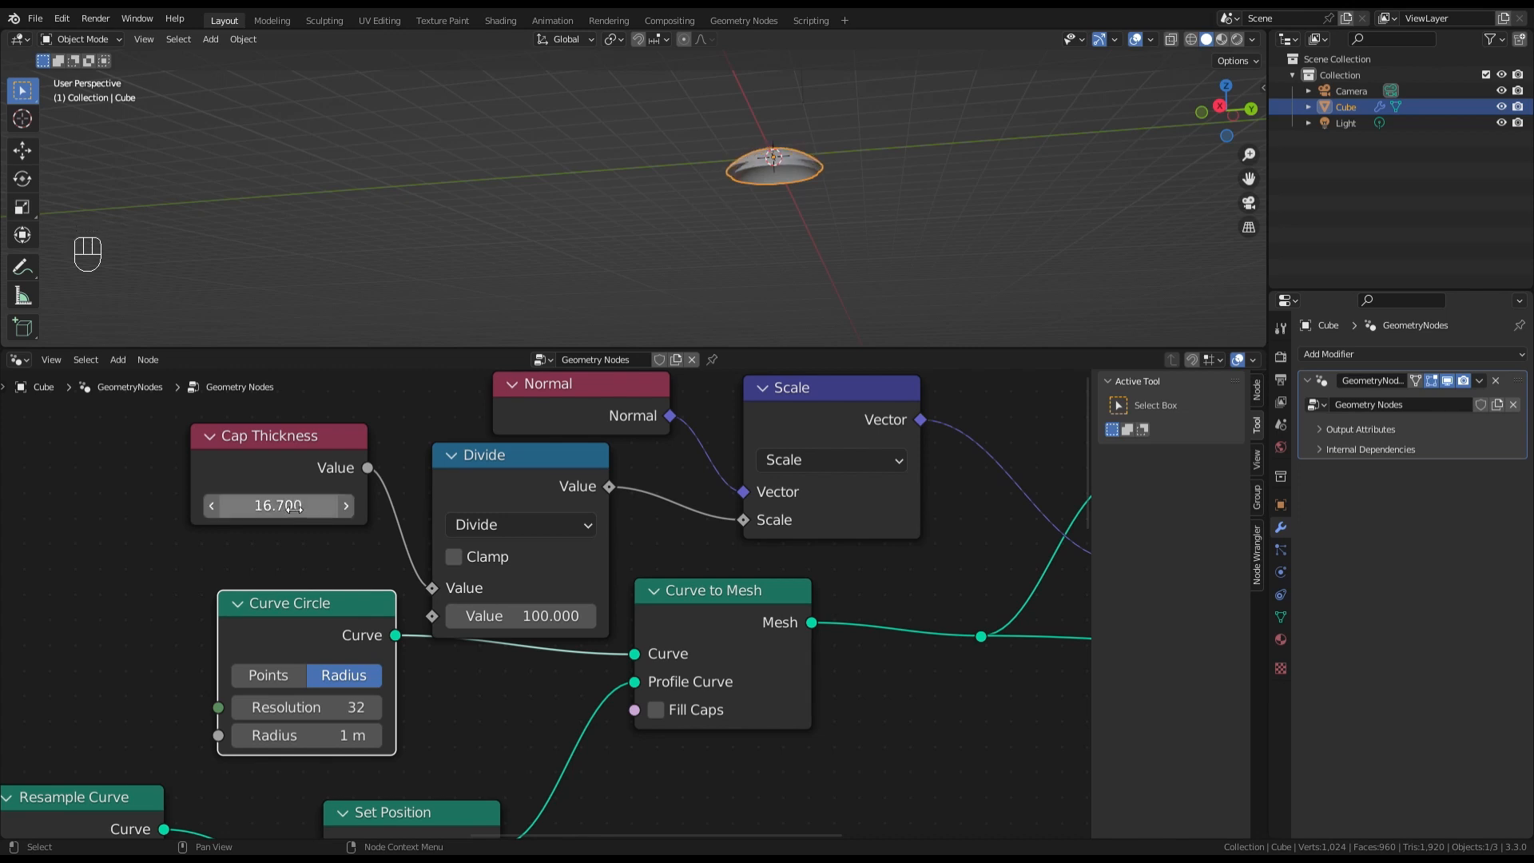
scroll(294, 507, "down", 2)
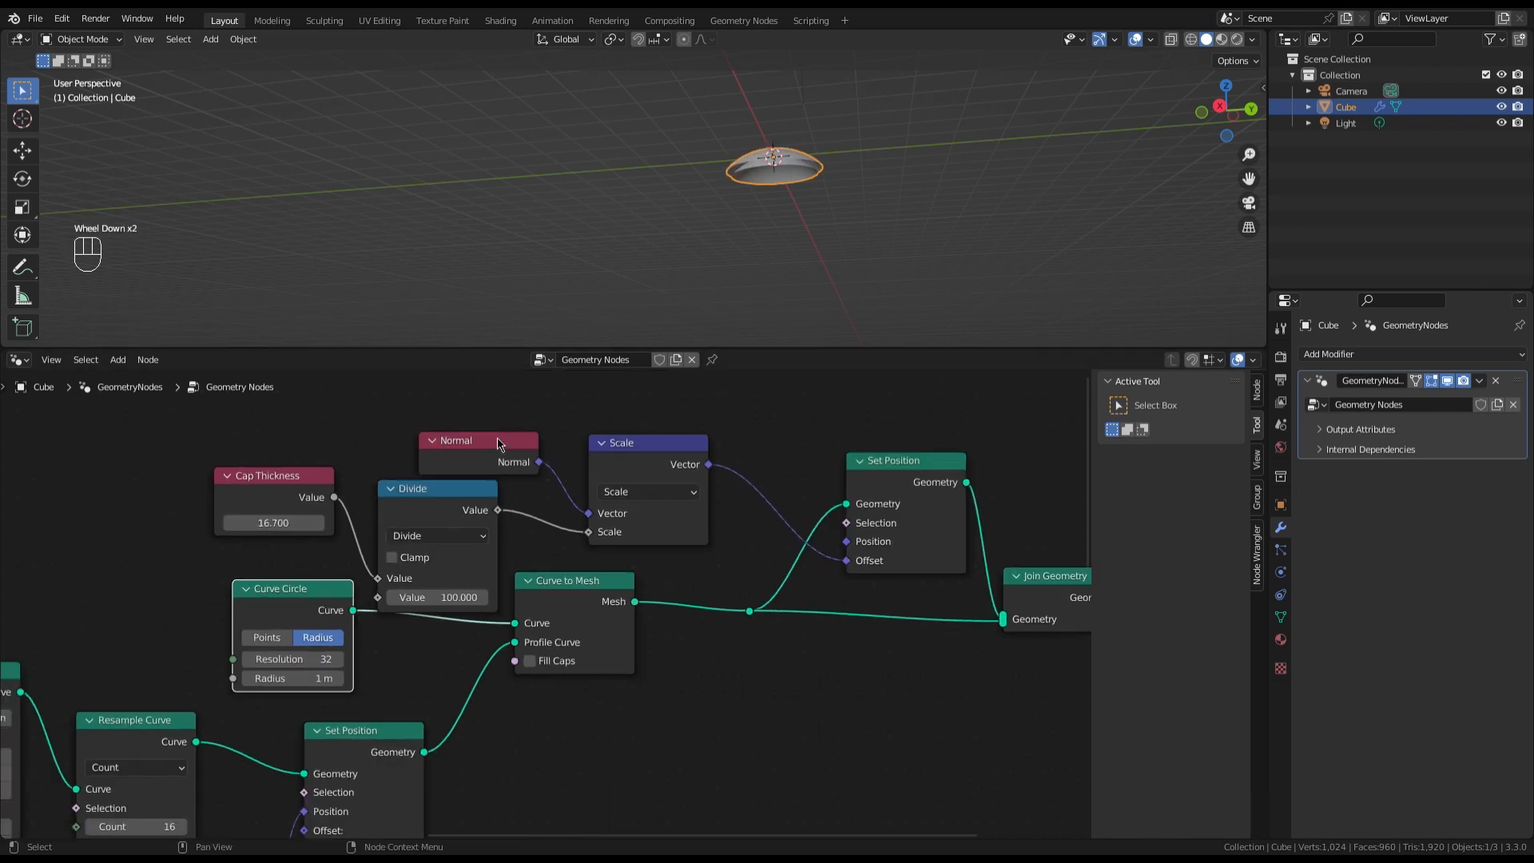
left_click_drag(497, 438, 497, 421)
left_click_drag(452, 492, 464, 482)
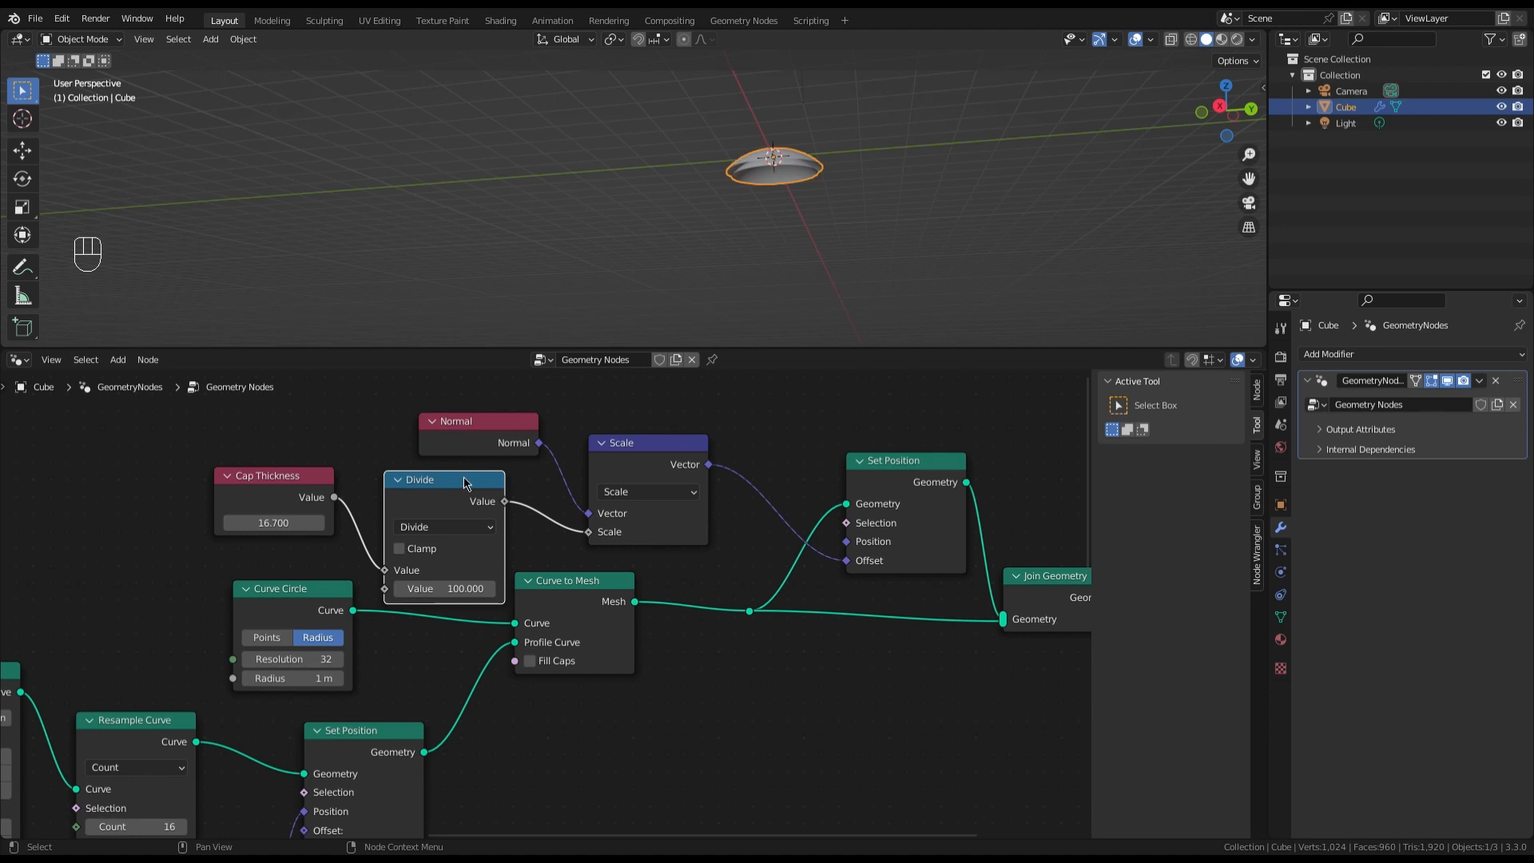
Move the Join Geometry and Group Output nodes together farther from the second Set Position node to make room
scroll(376, 566, "down", 4)
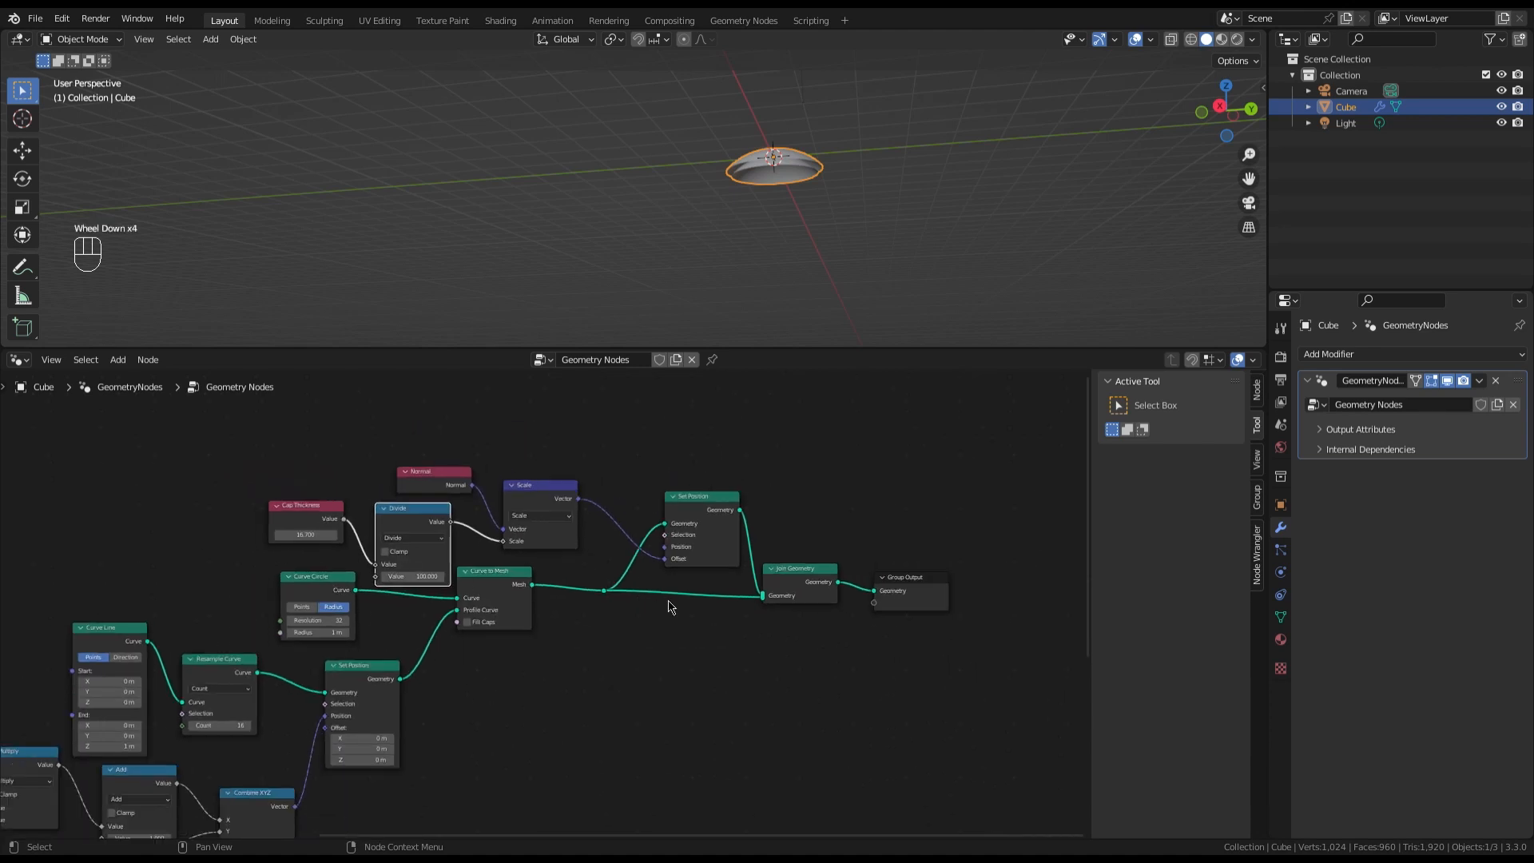
scroll(694, 608, "up", 2)
scroll(743, 512, "down", 1)
scroll(751, 499, "down", 1)
left_click_drag(791, 499, 952, 636)
left_click_drag(804, 540, 886, 555)
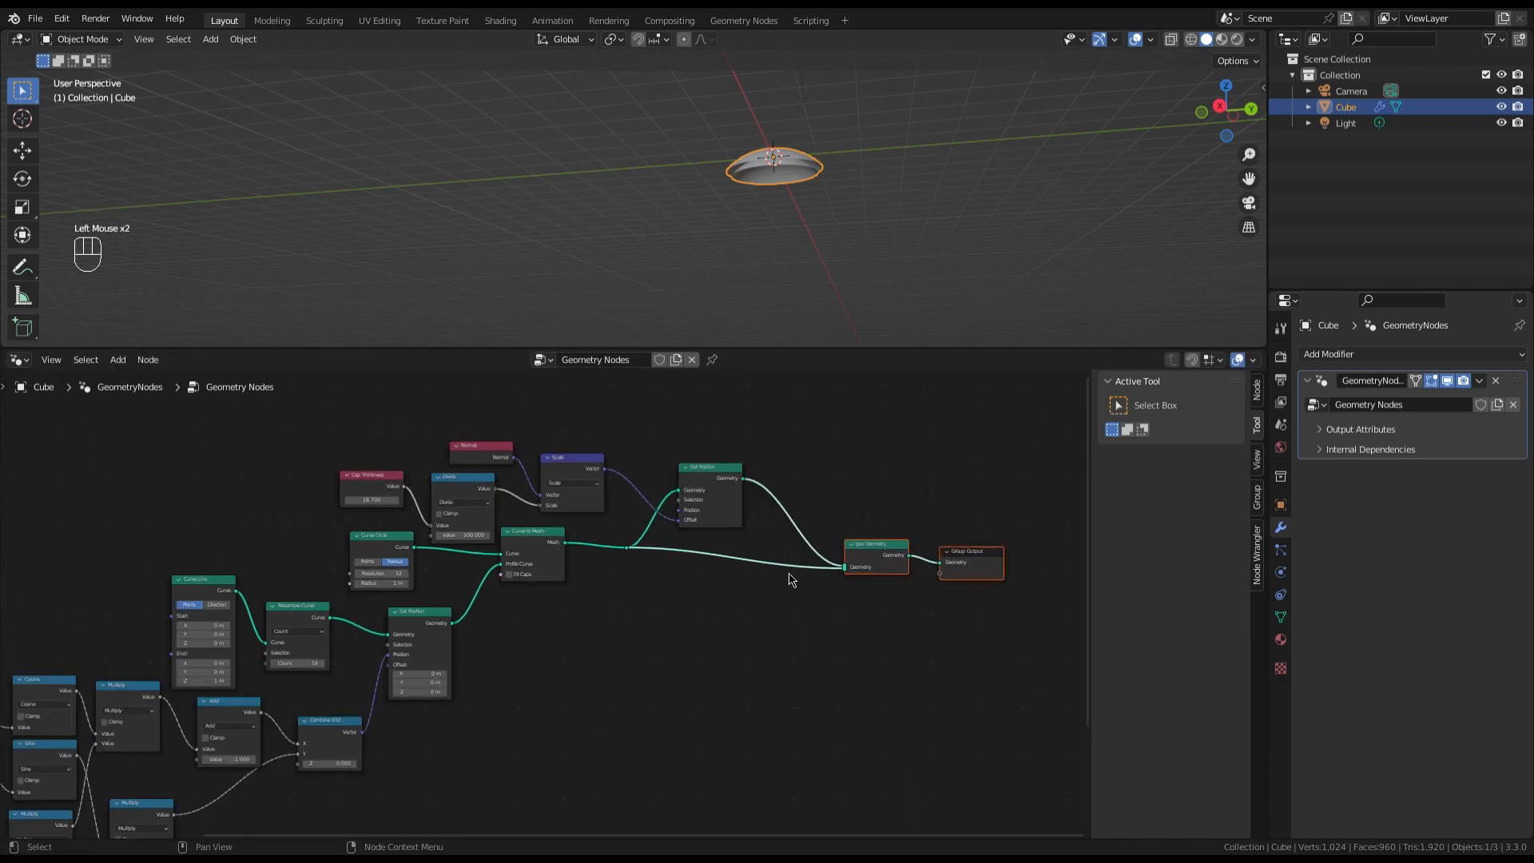
scroll(816, 506, "up", 2)
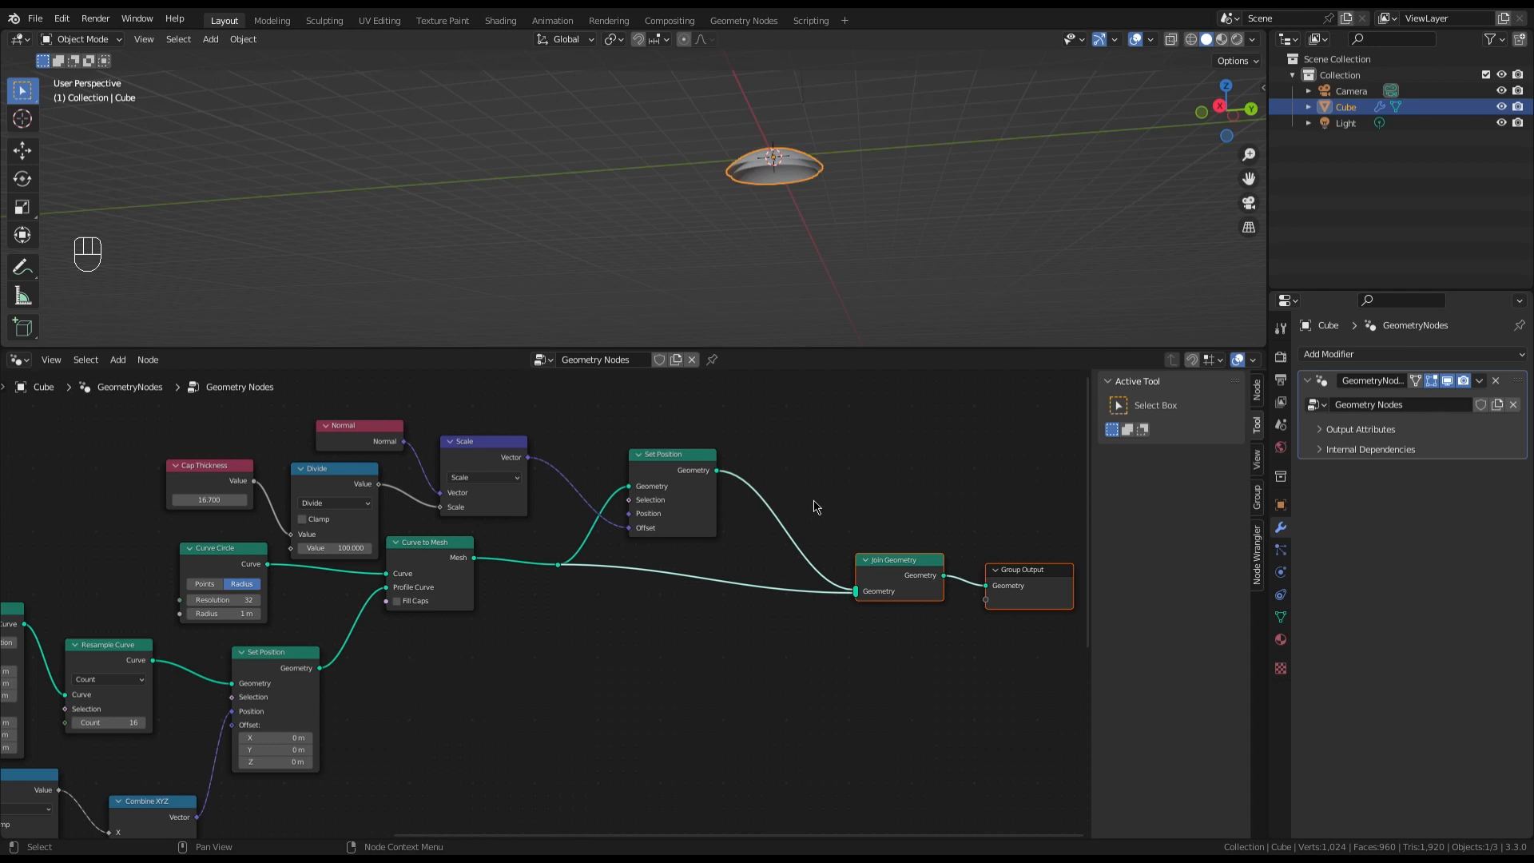
scroll(726, 520, "up", 2)
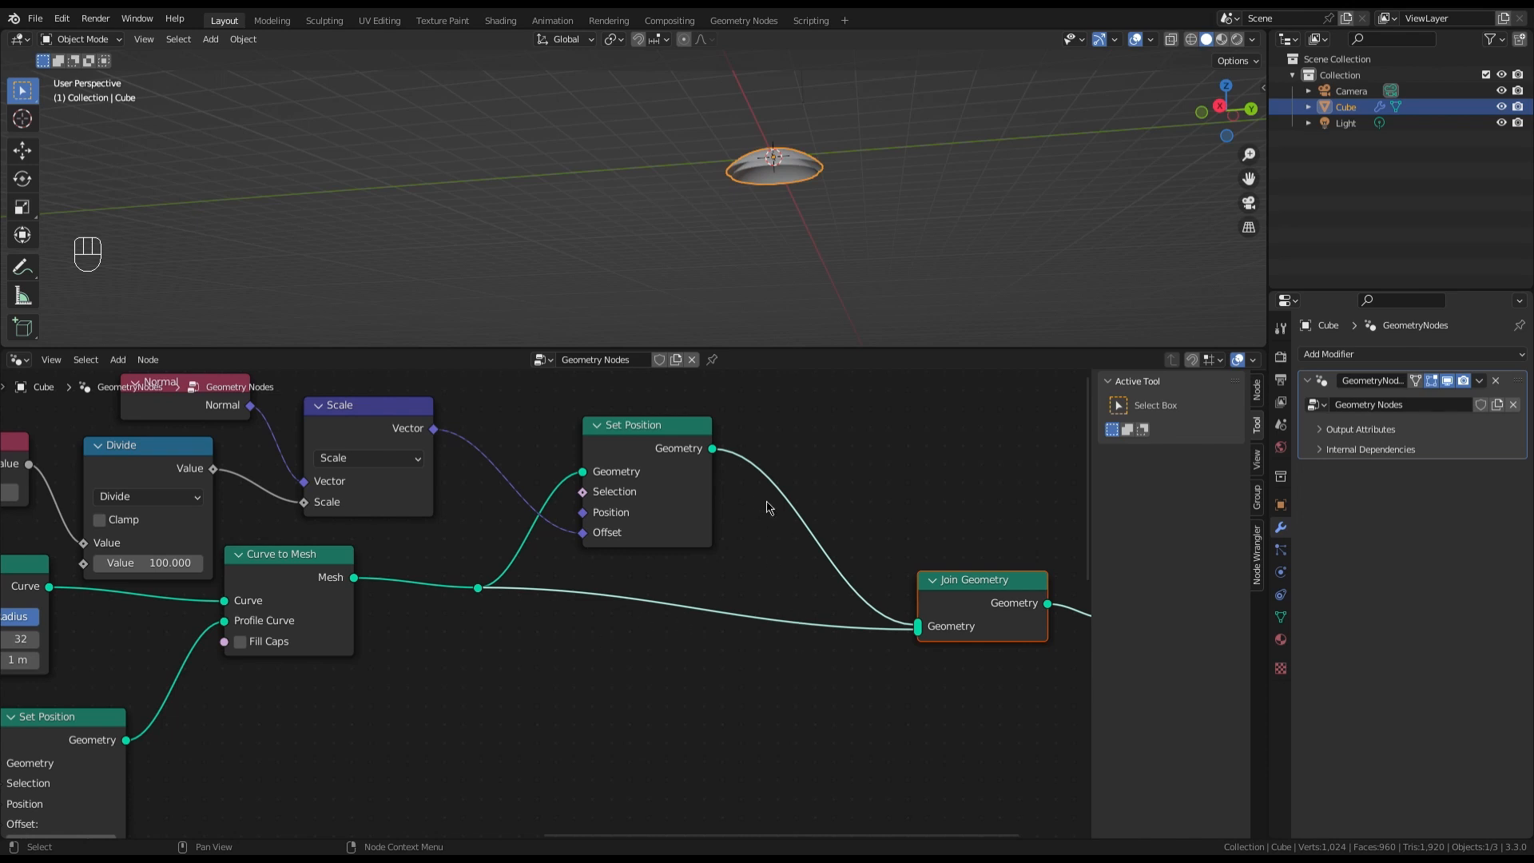
Add a Set Material node on the link between the second Set Position node and Join Geometry
left_click(763, 716)
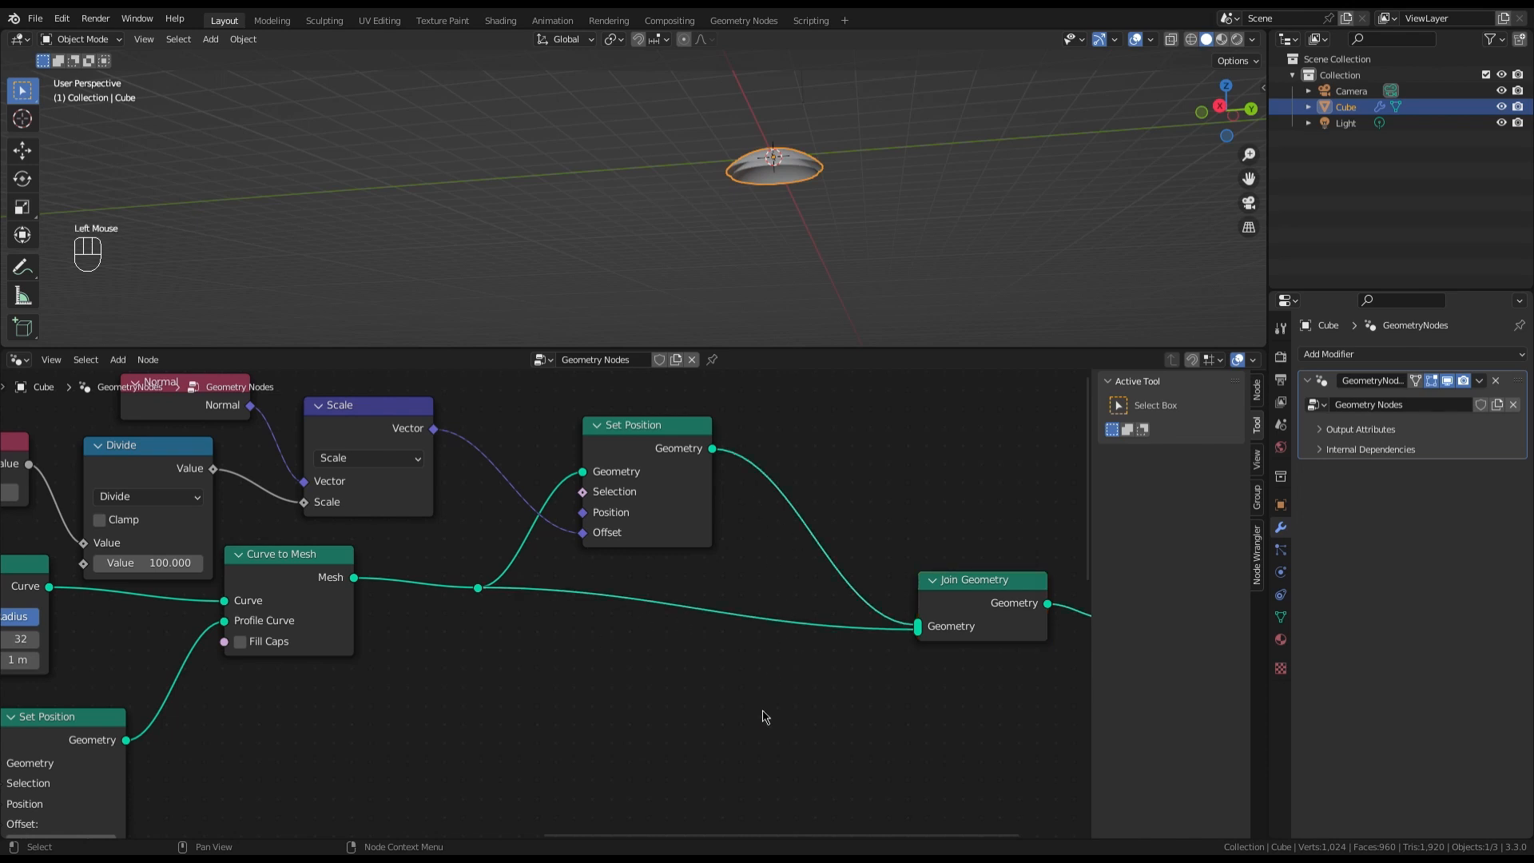
key("shift+a")
mouse_move(763, 708)
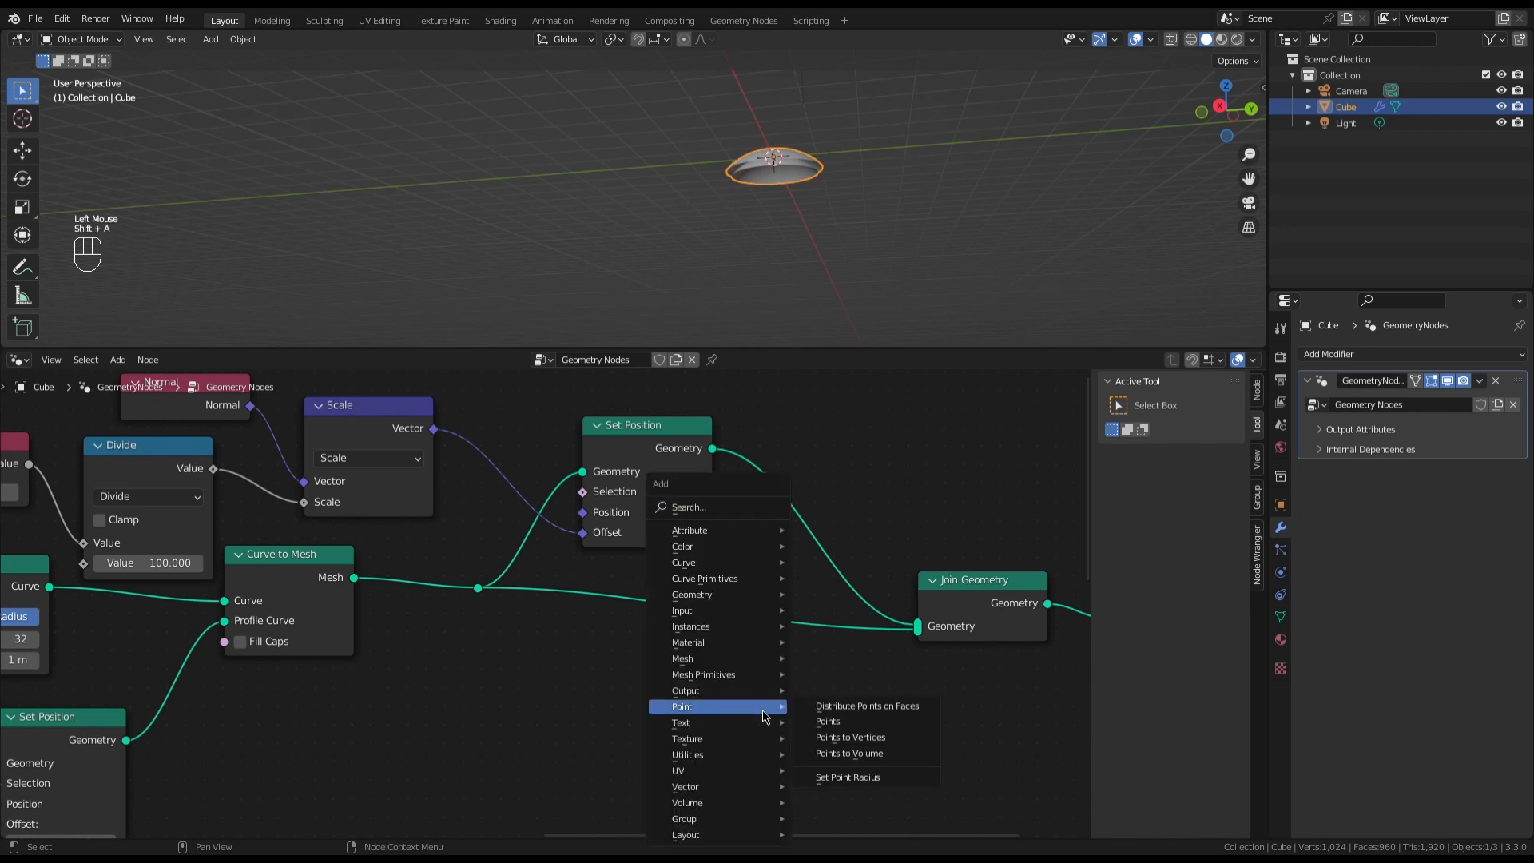
type("s")
type("set")
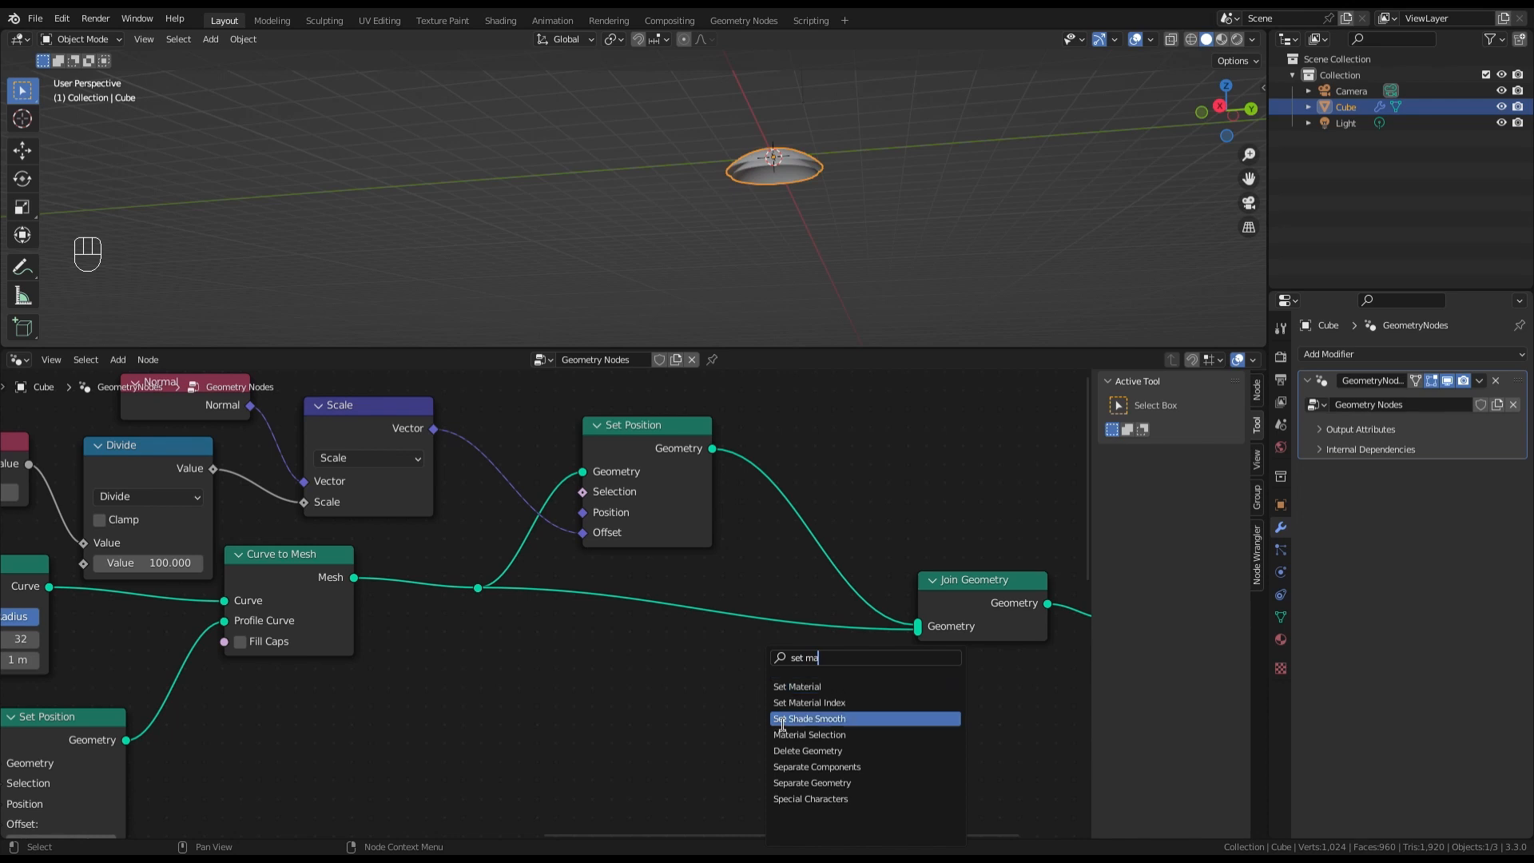
left_click(823, 718)
left_click(844, 413)
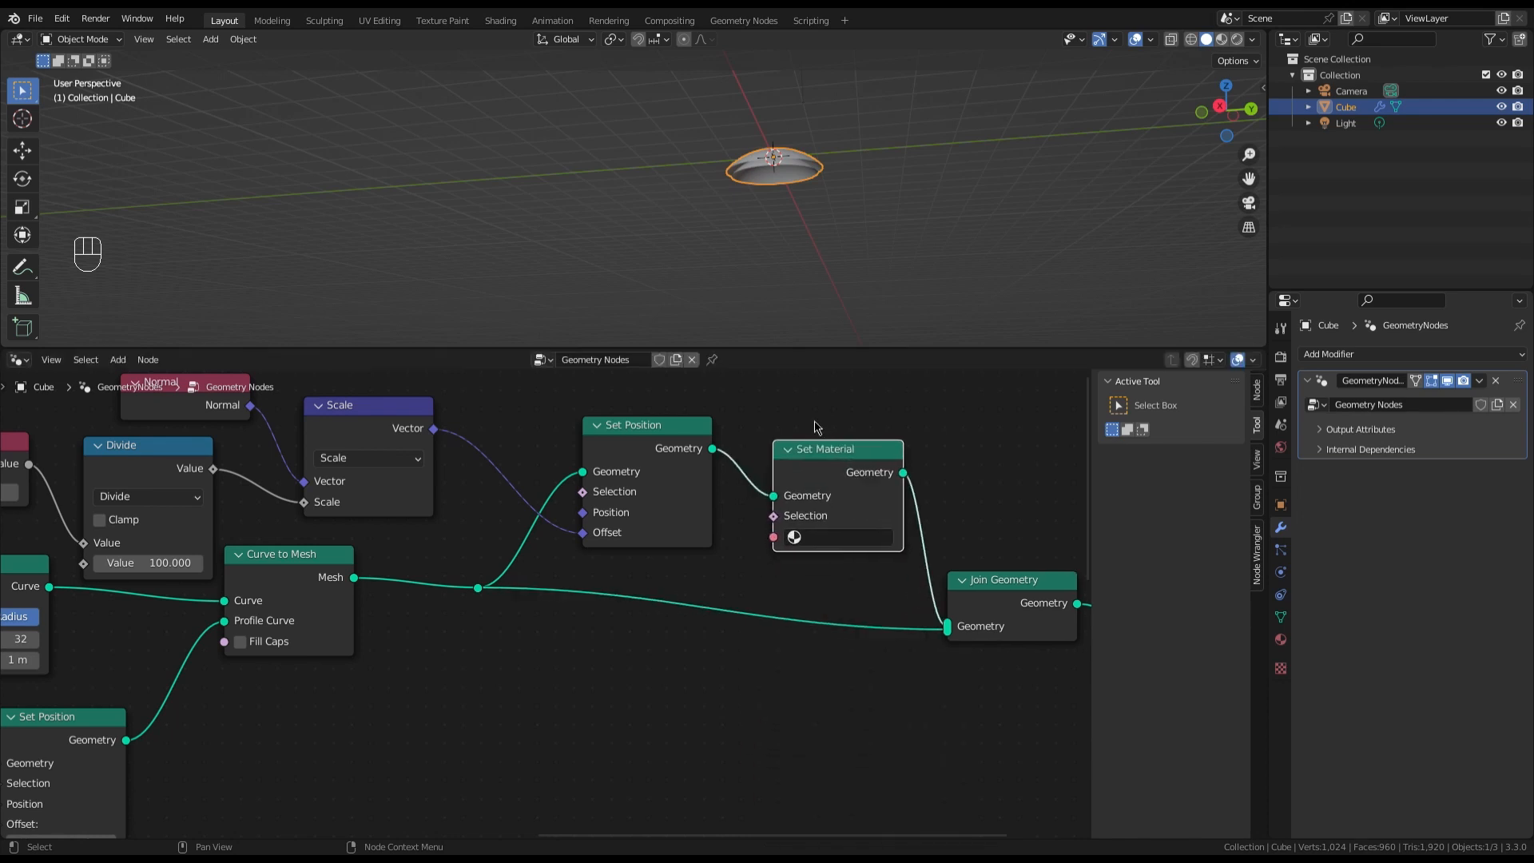
Duplicate the Set Material node and insert the copy on the direct link from Curve to Mesh to Join Geometry
left_click(855, 455)
key("shift+d")
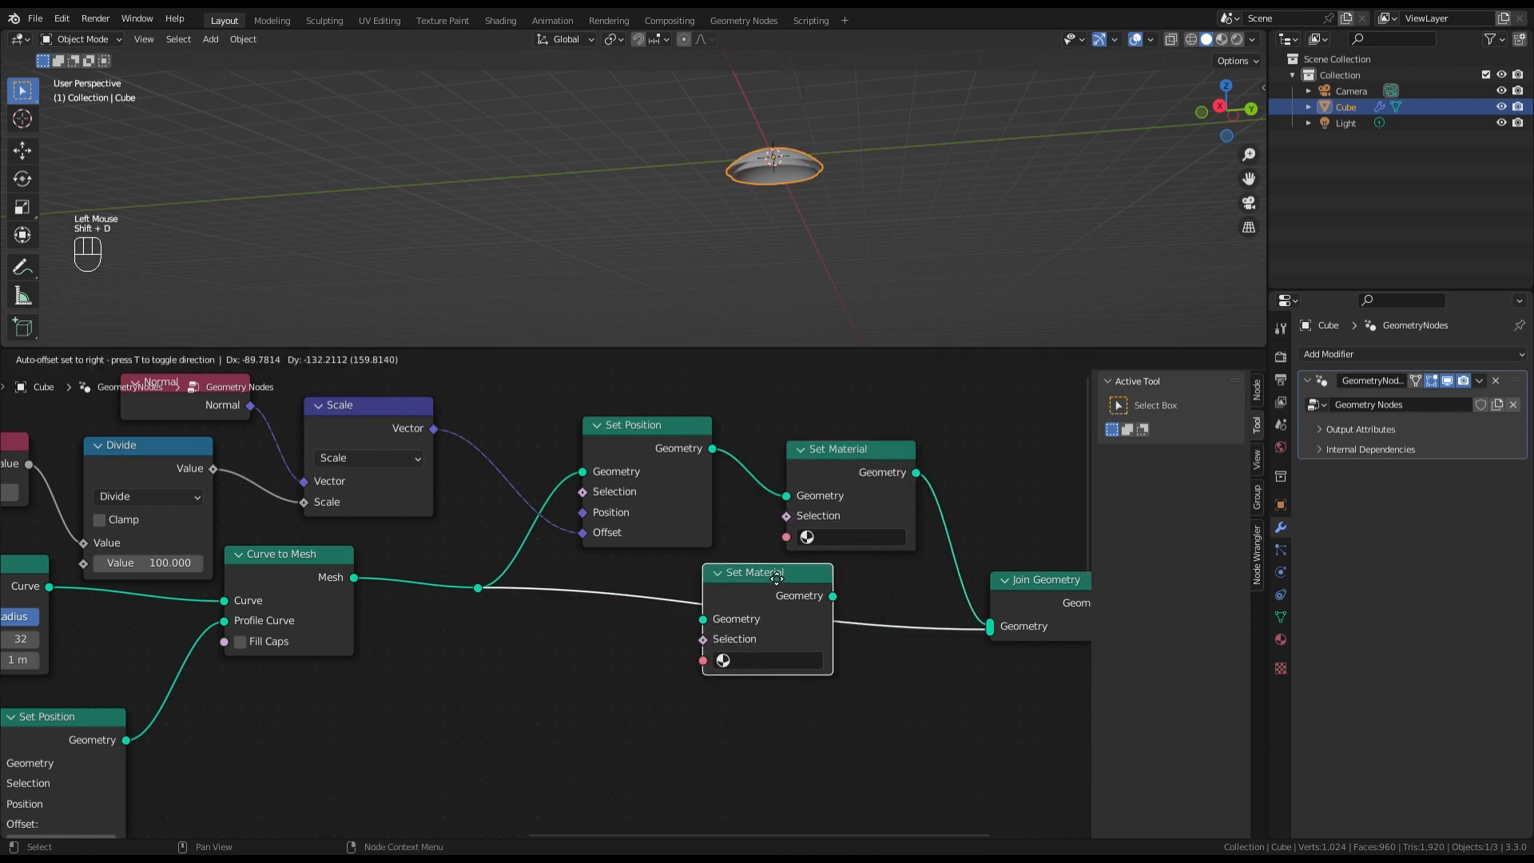
left_click(784, 584)
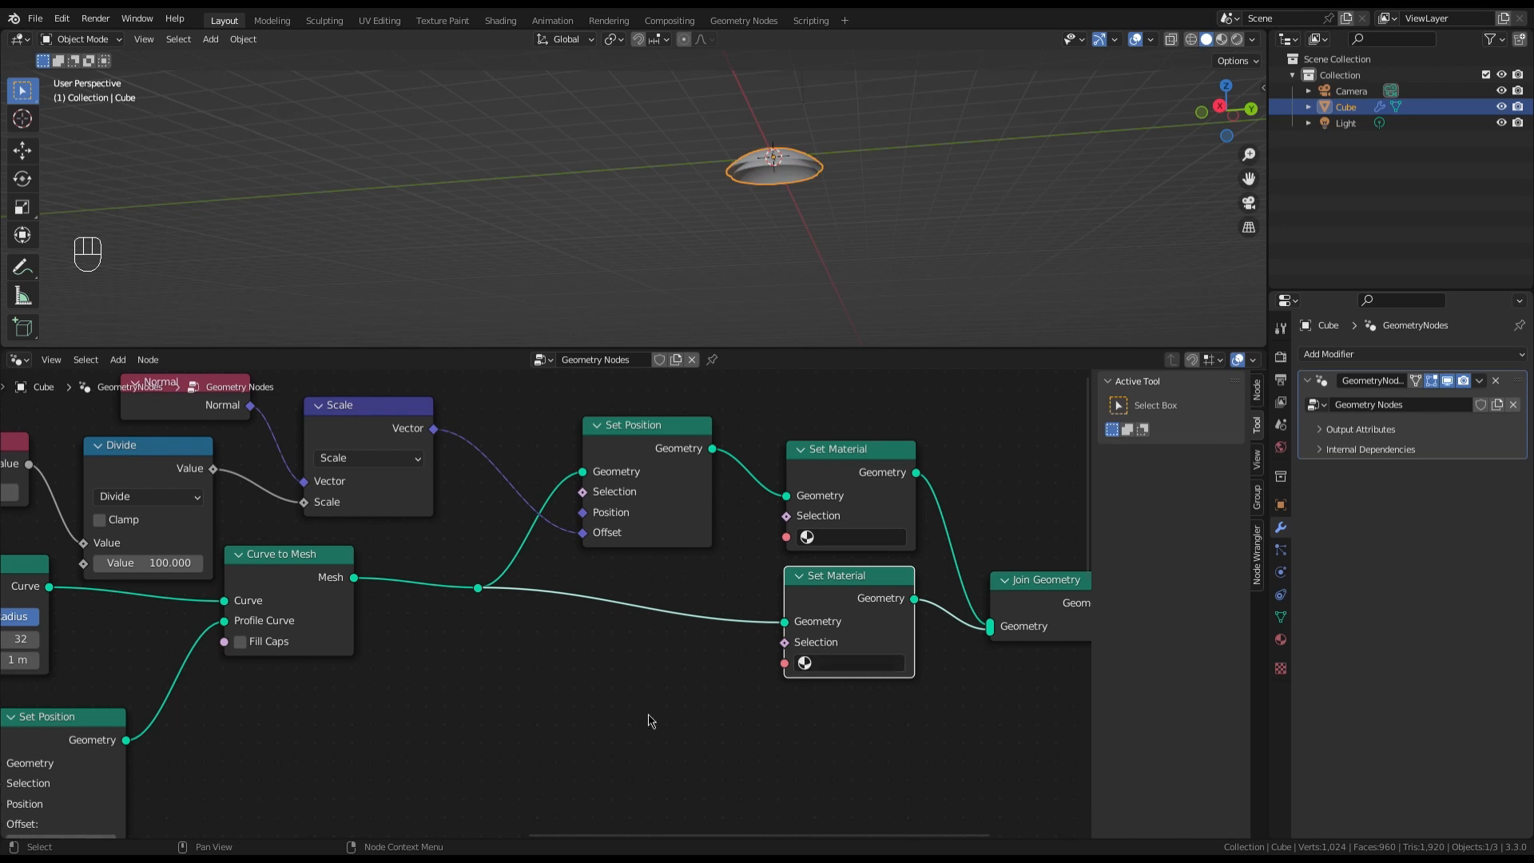
Reduce the Cap Thickness value to 6.100
scroll(644, 685, "down", 3)
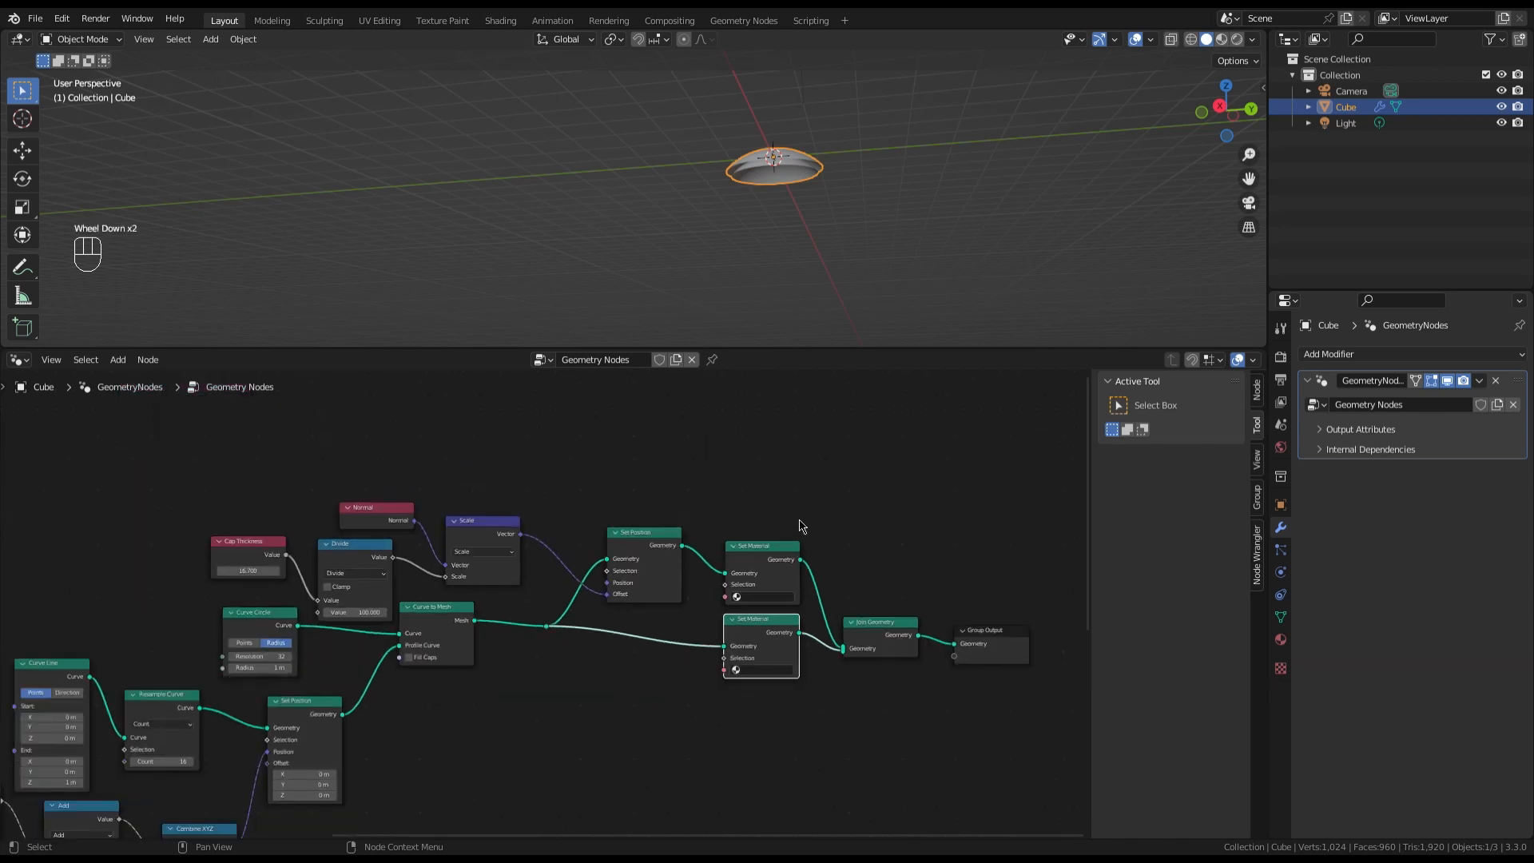
scroll(769, 154, "up", 4)
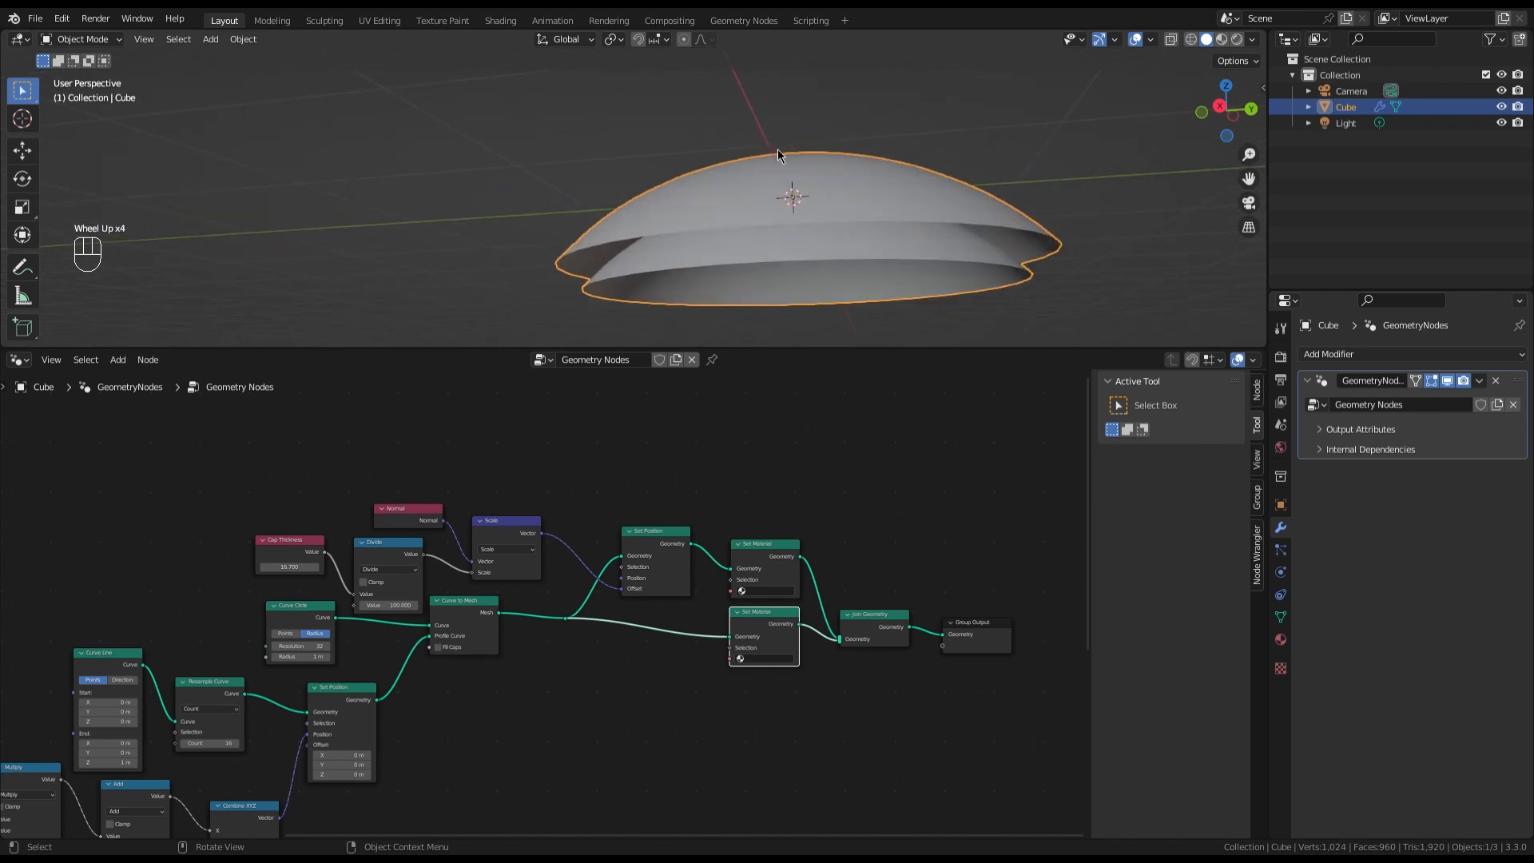
scroll(788, 156, "down", 3)
scroll(811, 178, "up", 5)
middle_click_drag(811, 171, 813, 190)
scroll(515, 171, "up", 2)
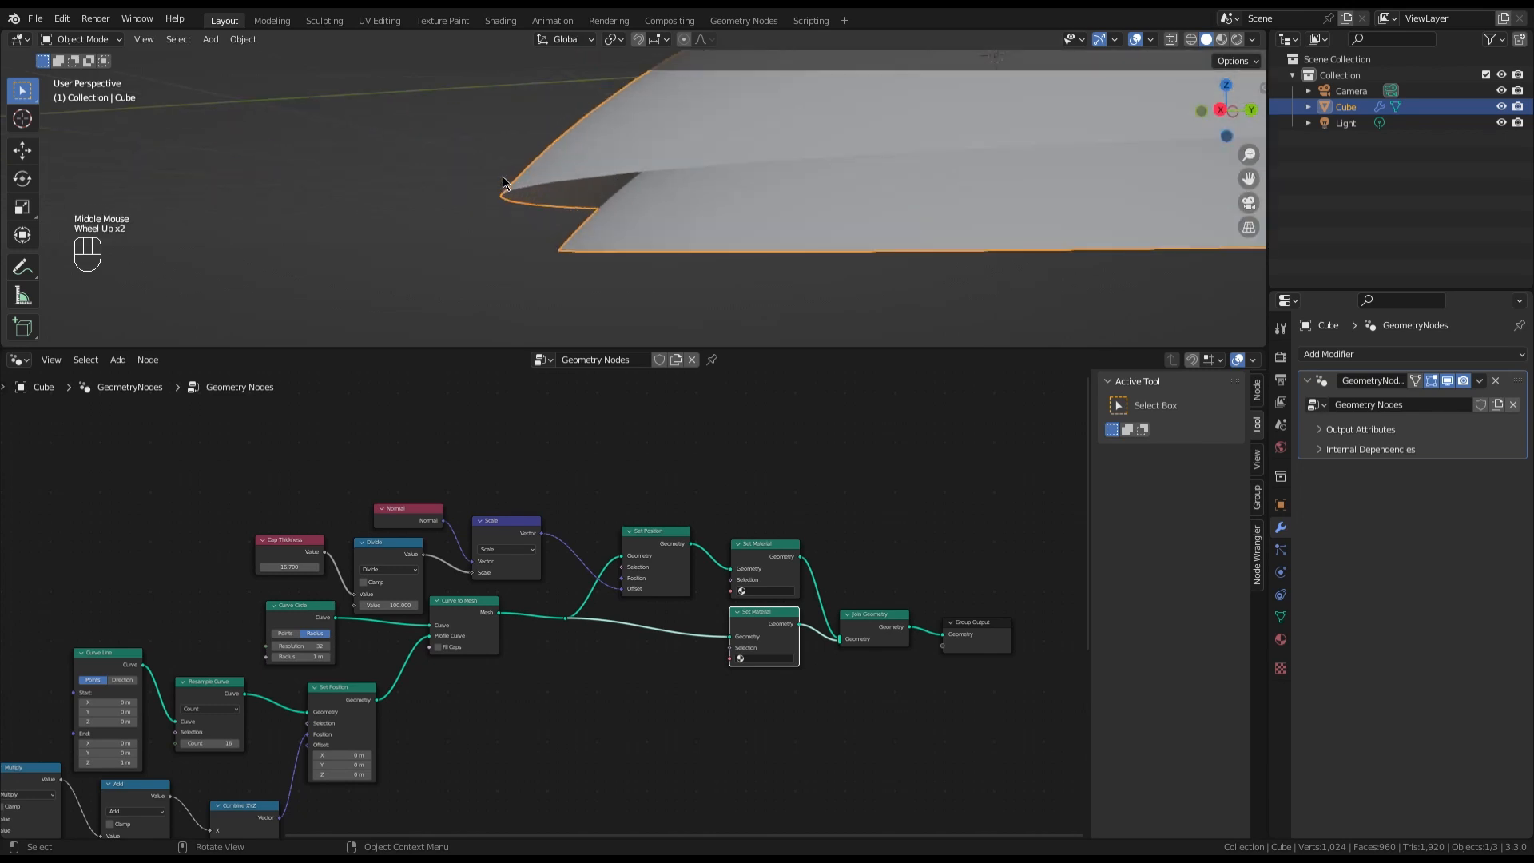
scroll(222, 565, "up", 6)
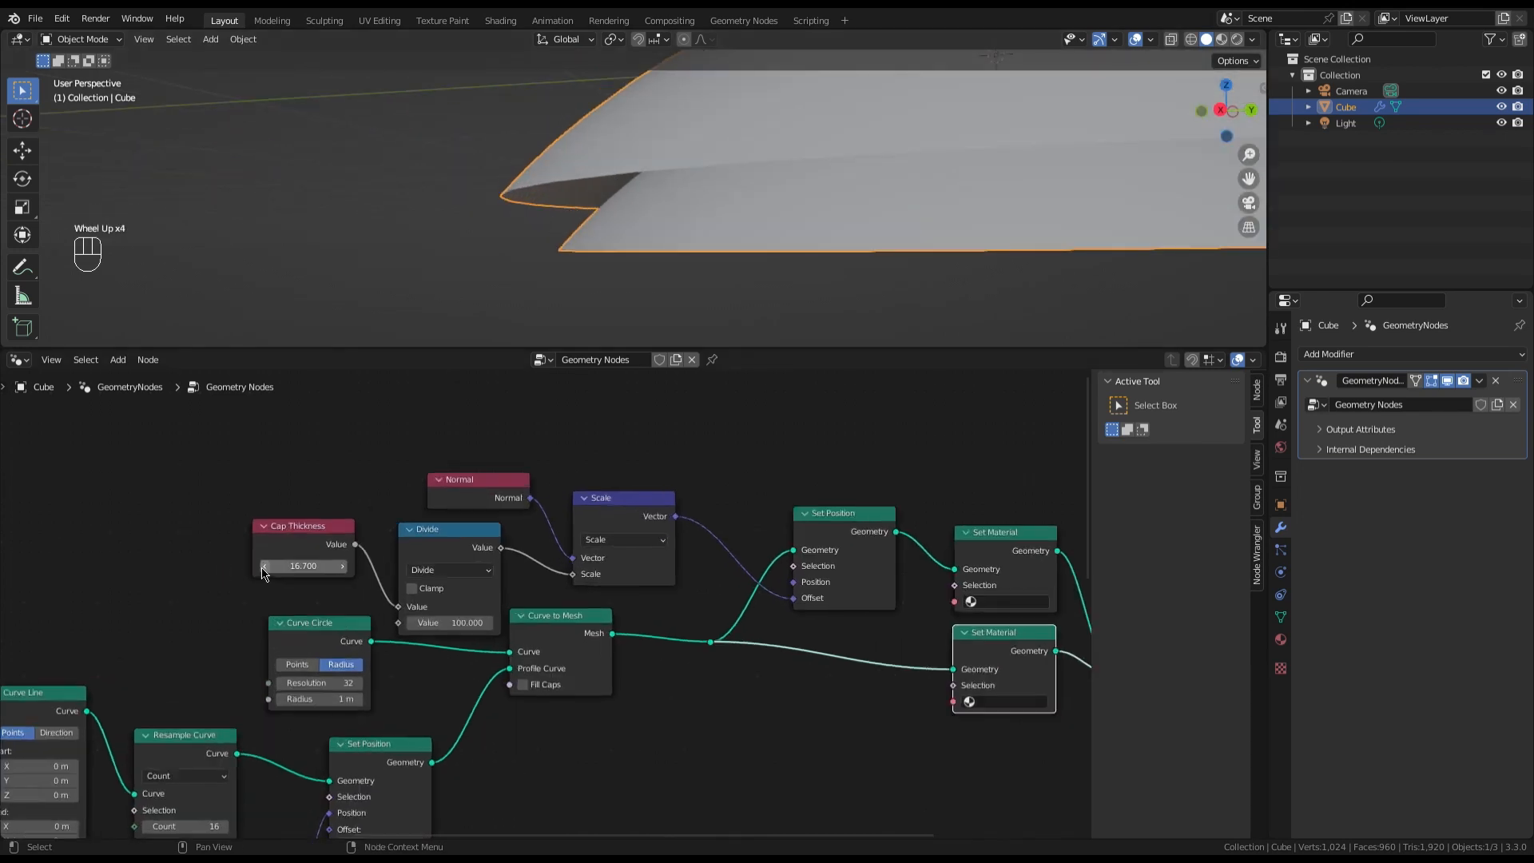
left_click(318, 565)
left_click_drag(318, 566, 211, 565)
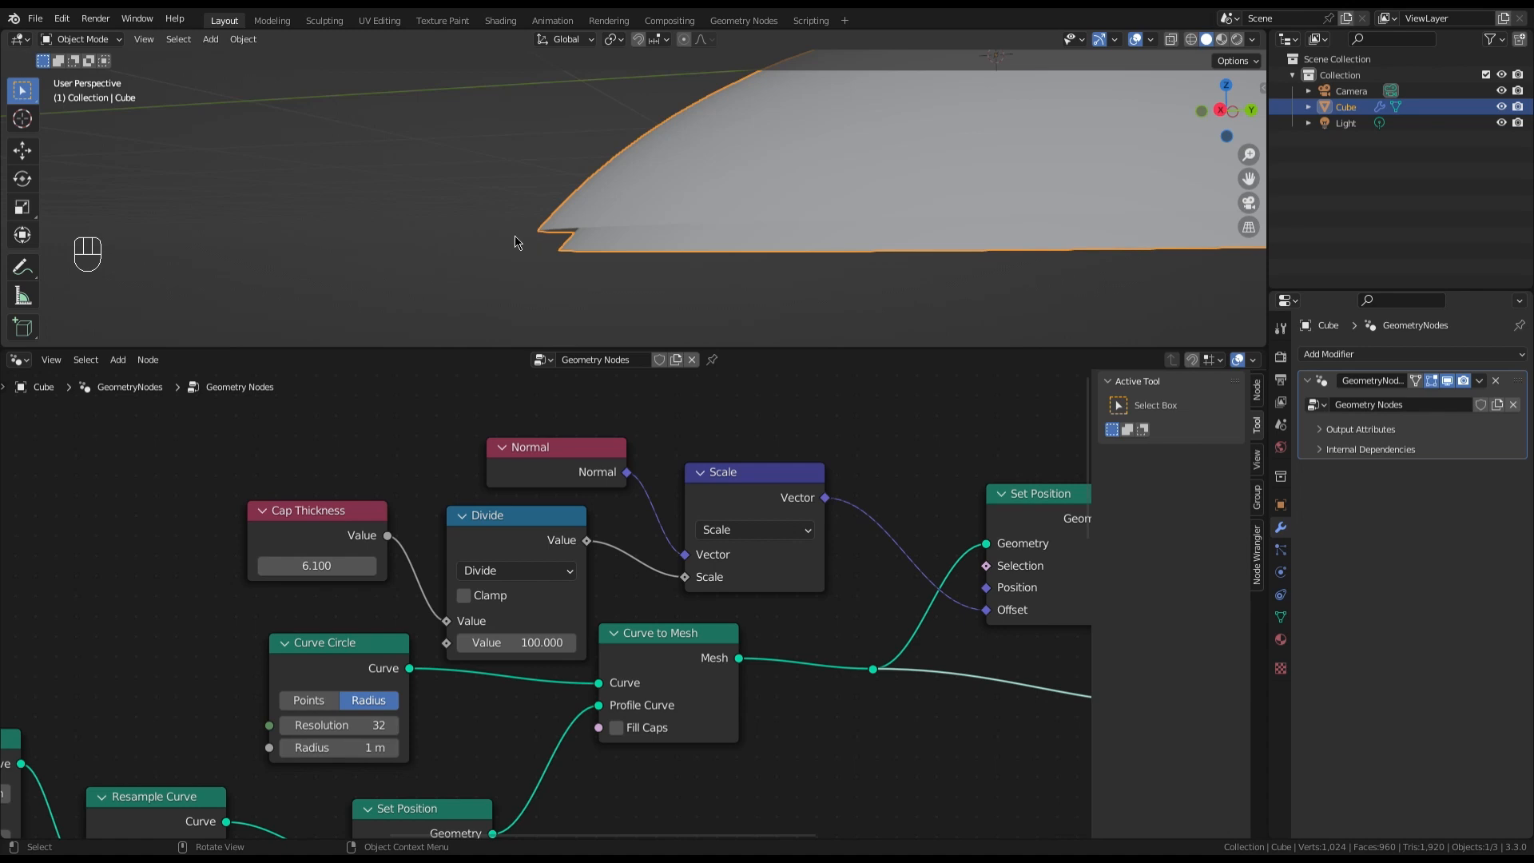
Examine the open rim between the cap's outer and inner shells up close and compare it with the node tree
scroll(529, 242, "up", 3)
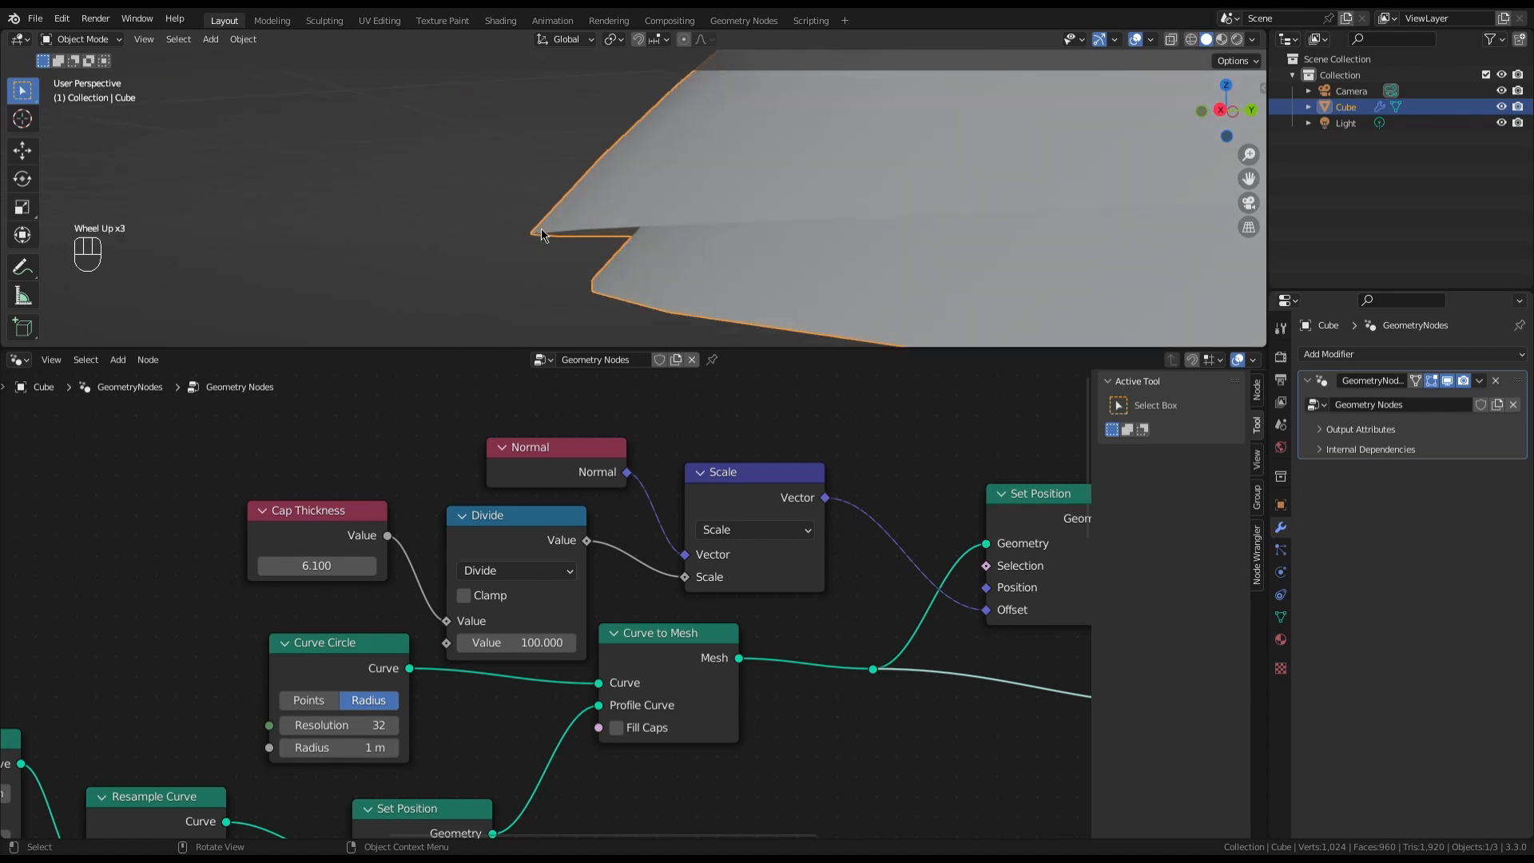
scroll(534, 243, "down", 1)
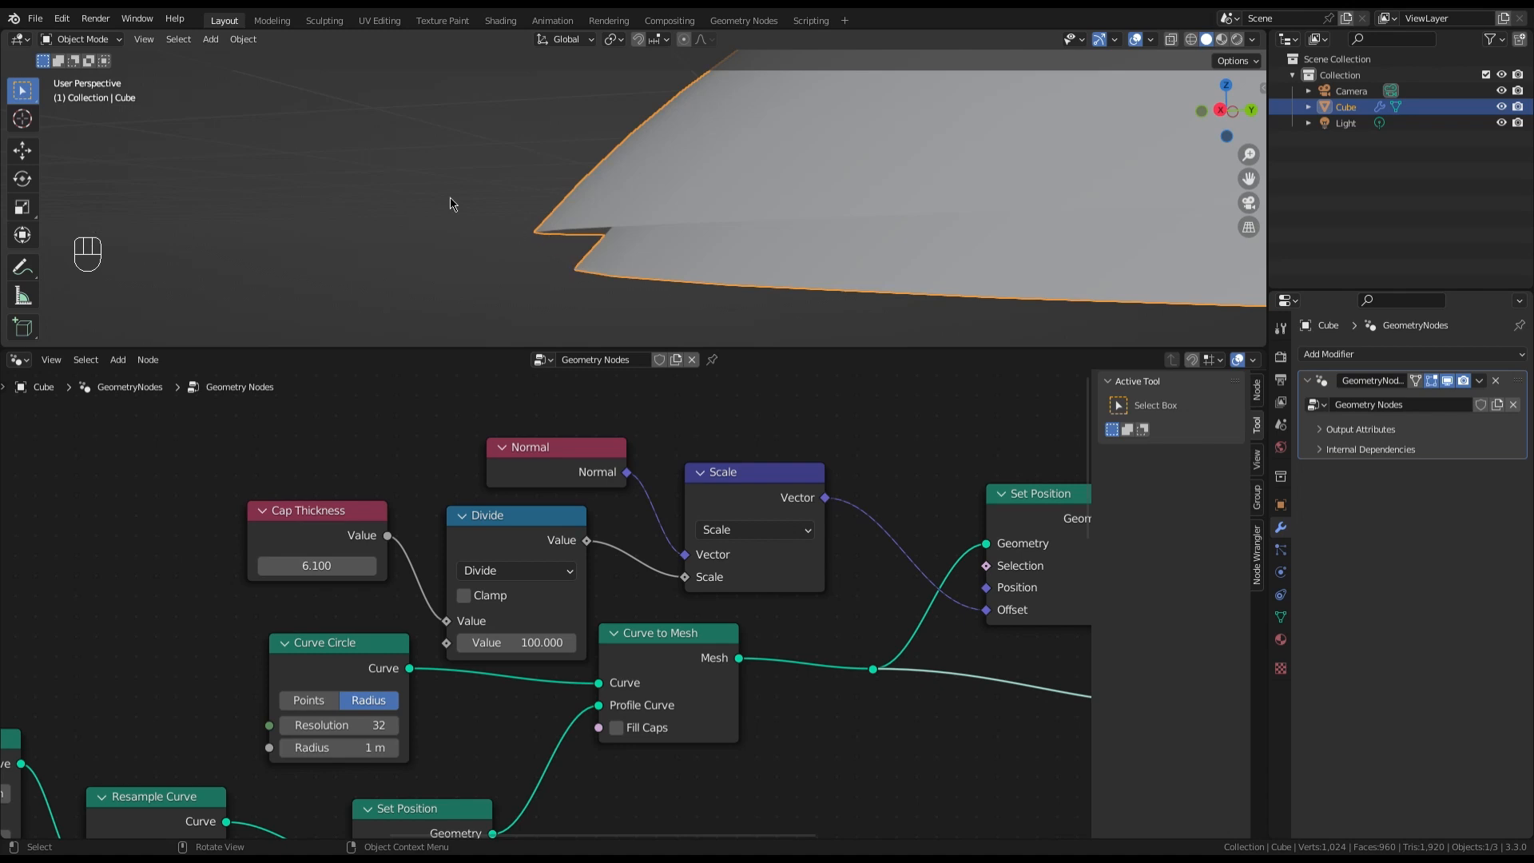
scroll(466, 208, "down", 4)
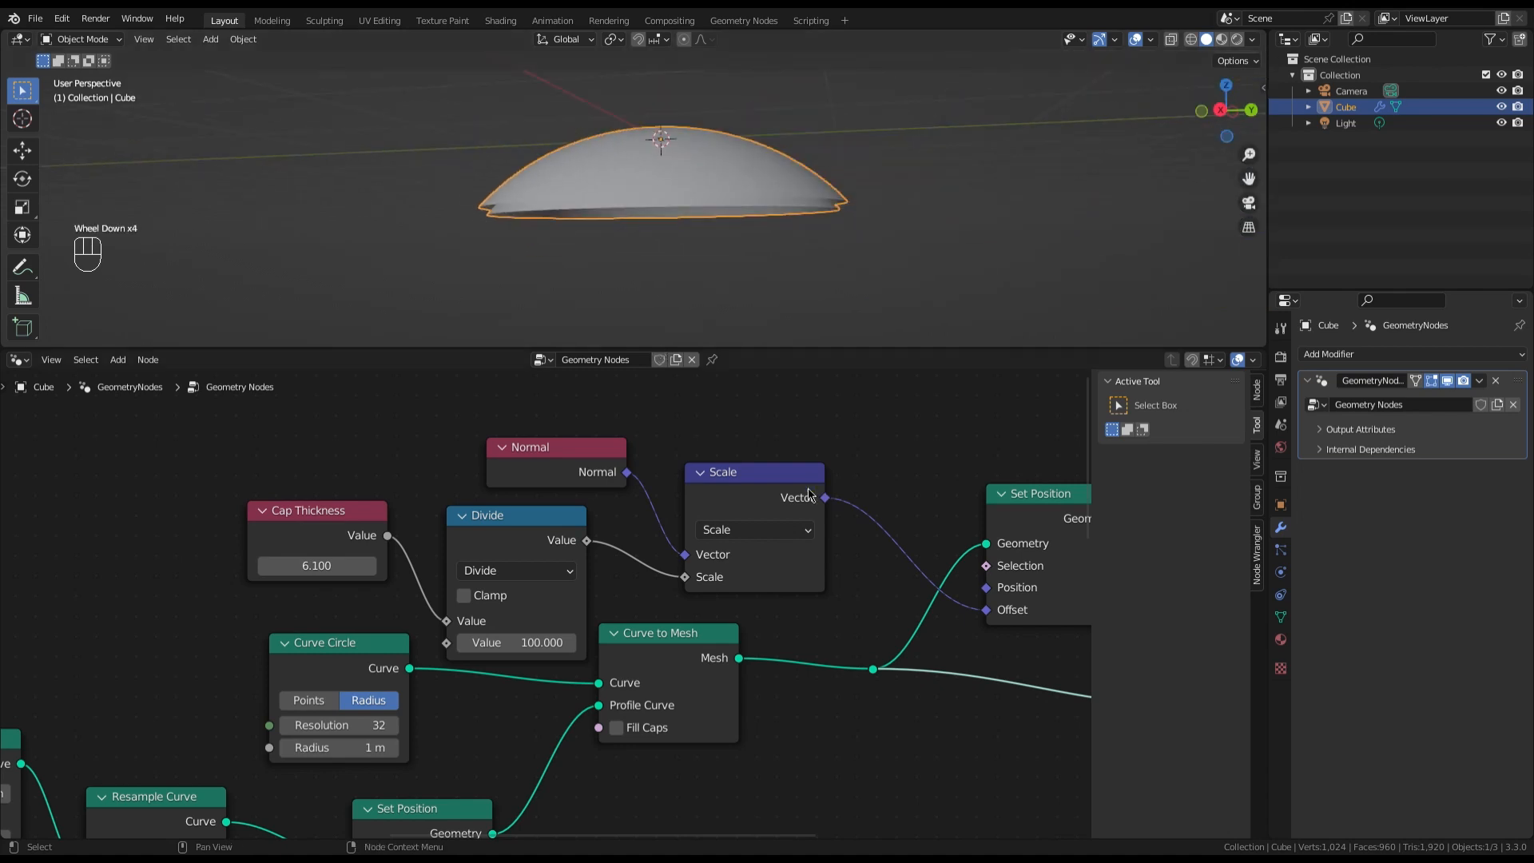
scroll(771, 564, "down", 5)
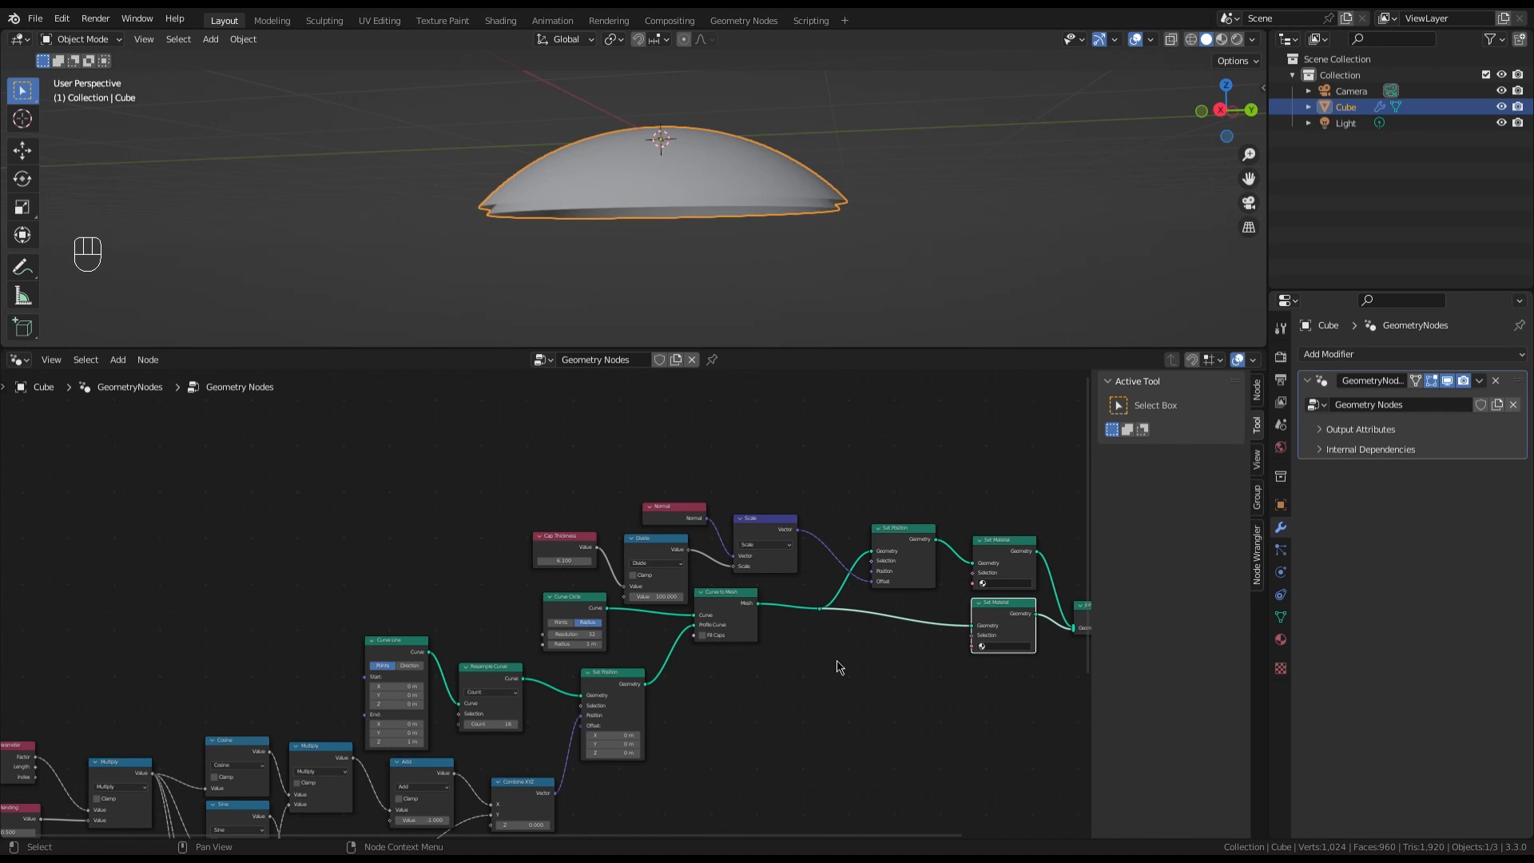
scroll(461, 192, "up", 3)
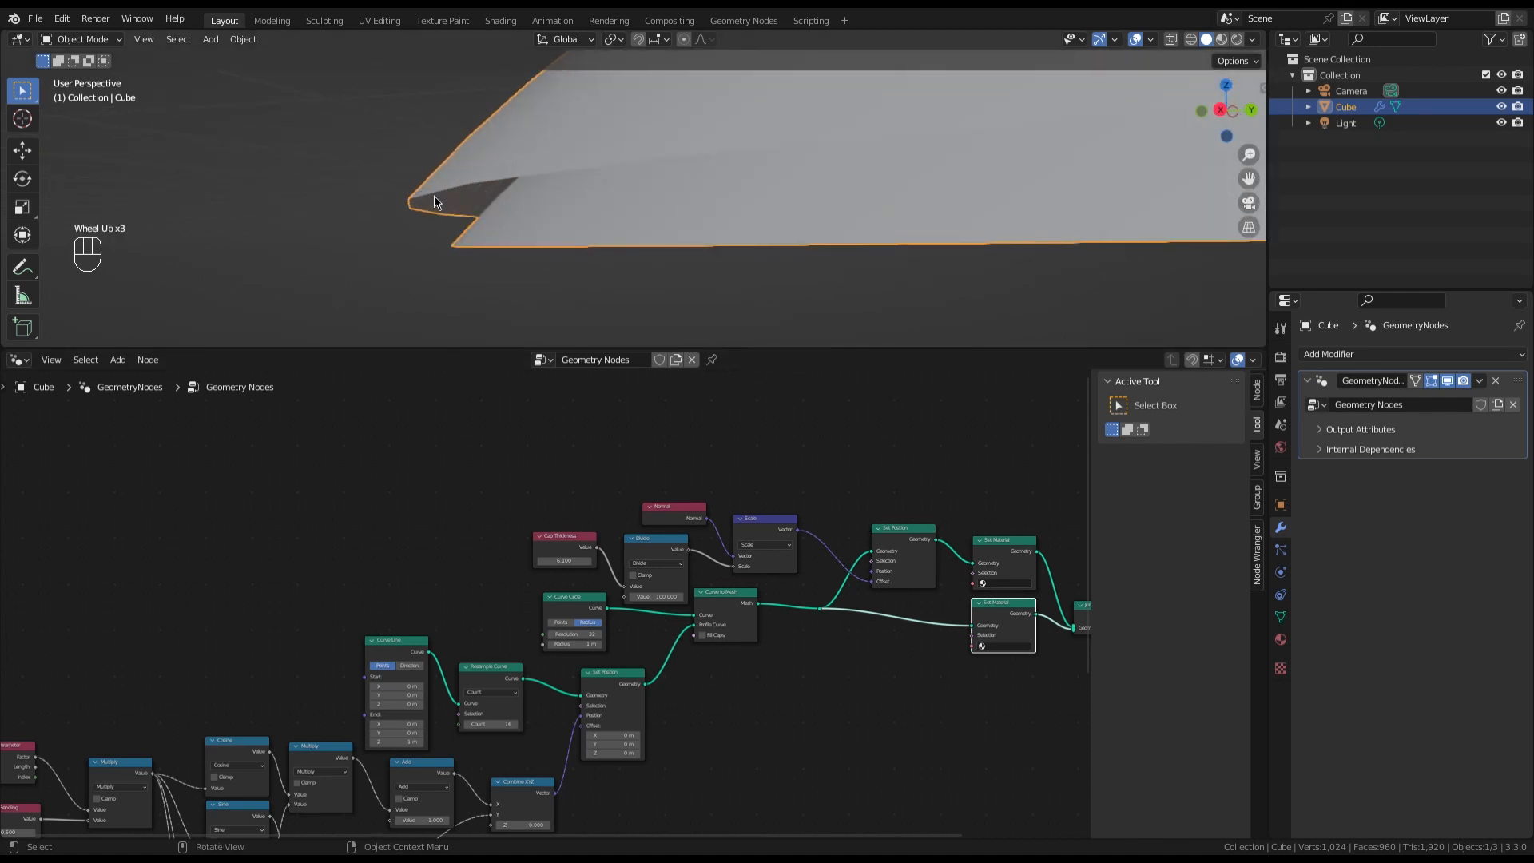
scroll(478, 224, "down", 3)
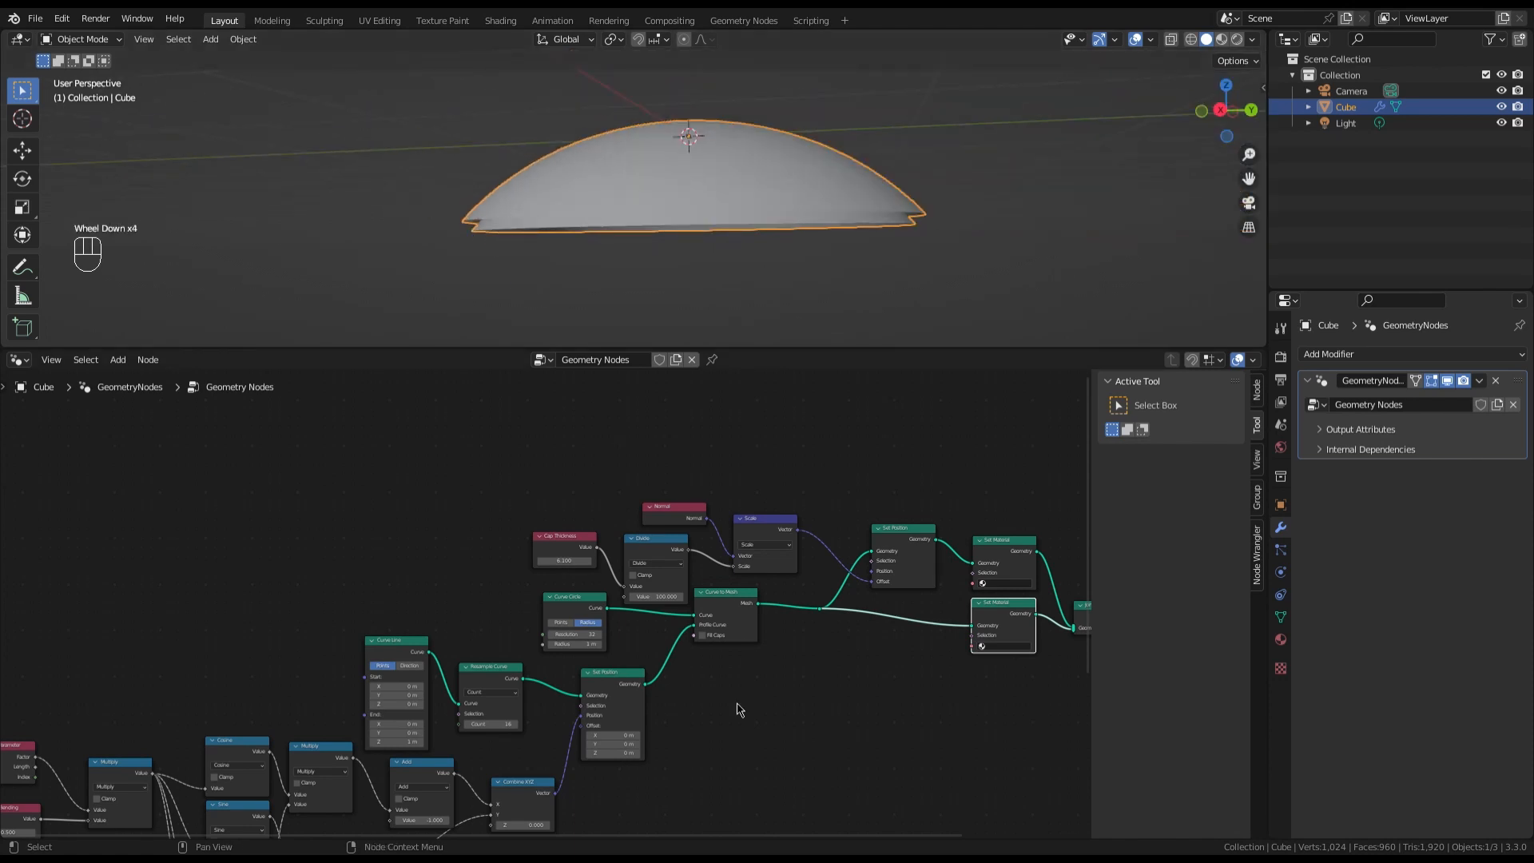
scroll(512, 623, "down", 3)
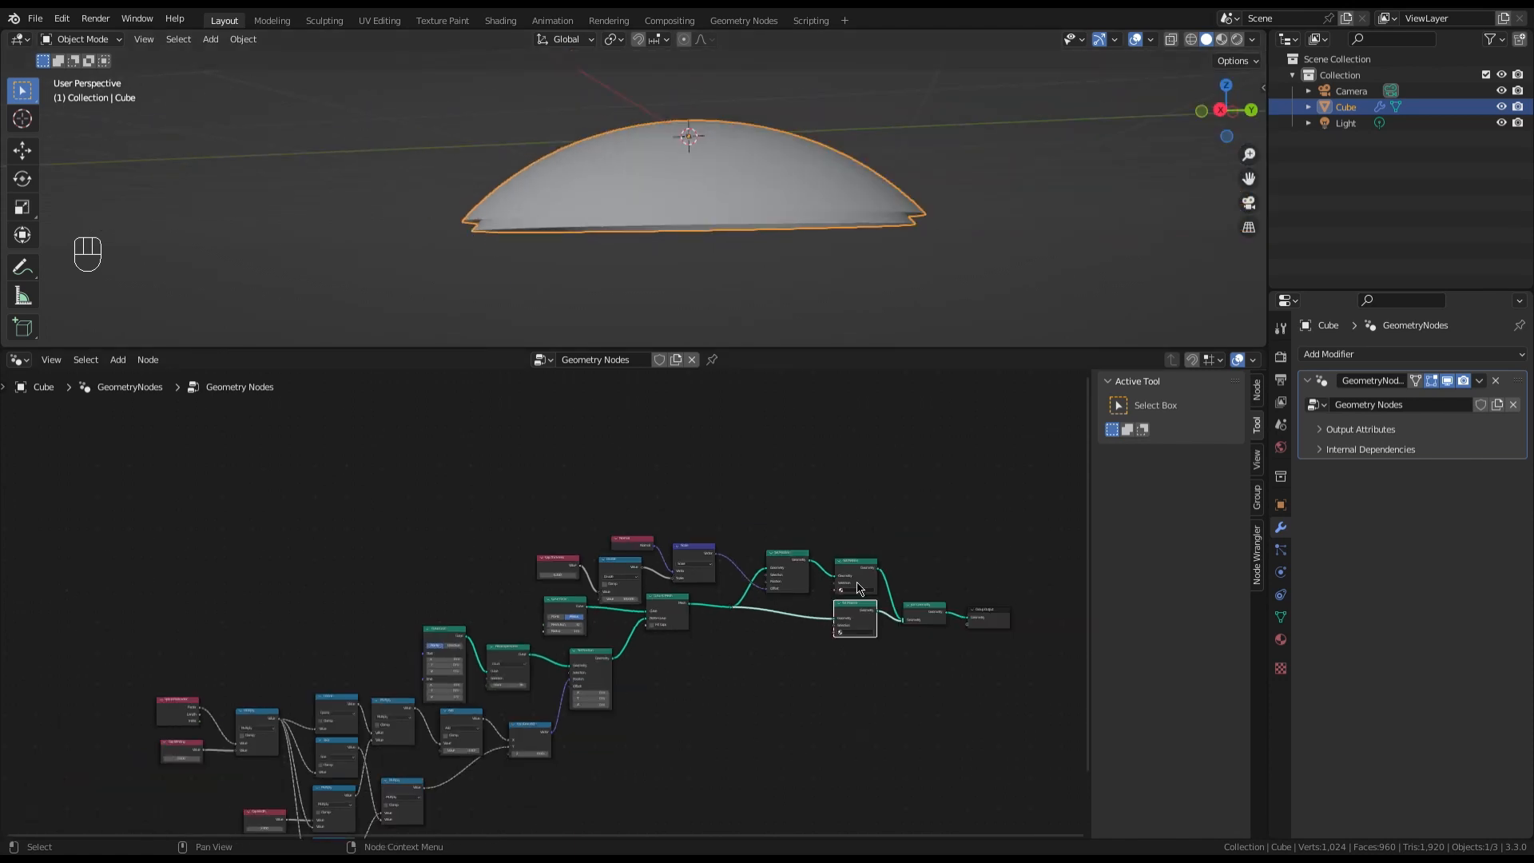
scroll(847, 627, "up", 3)
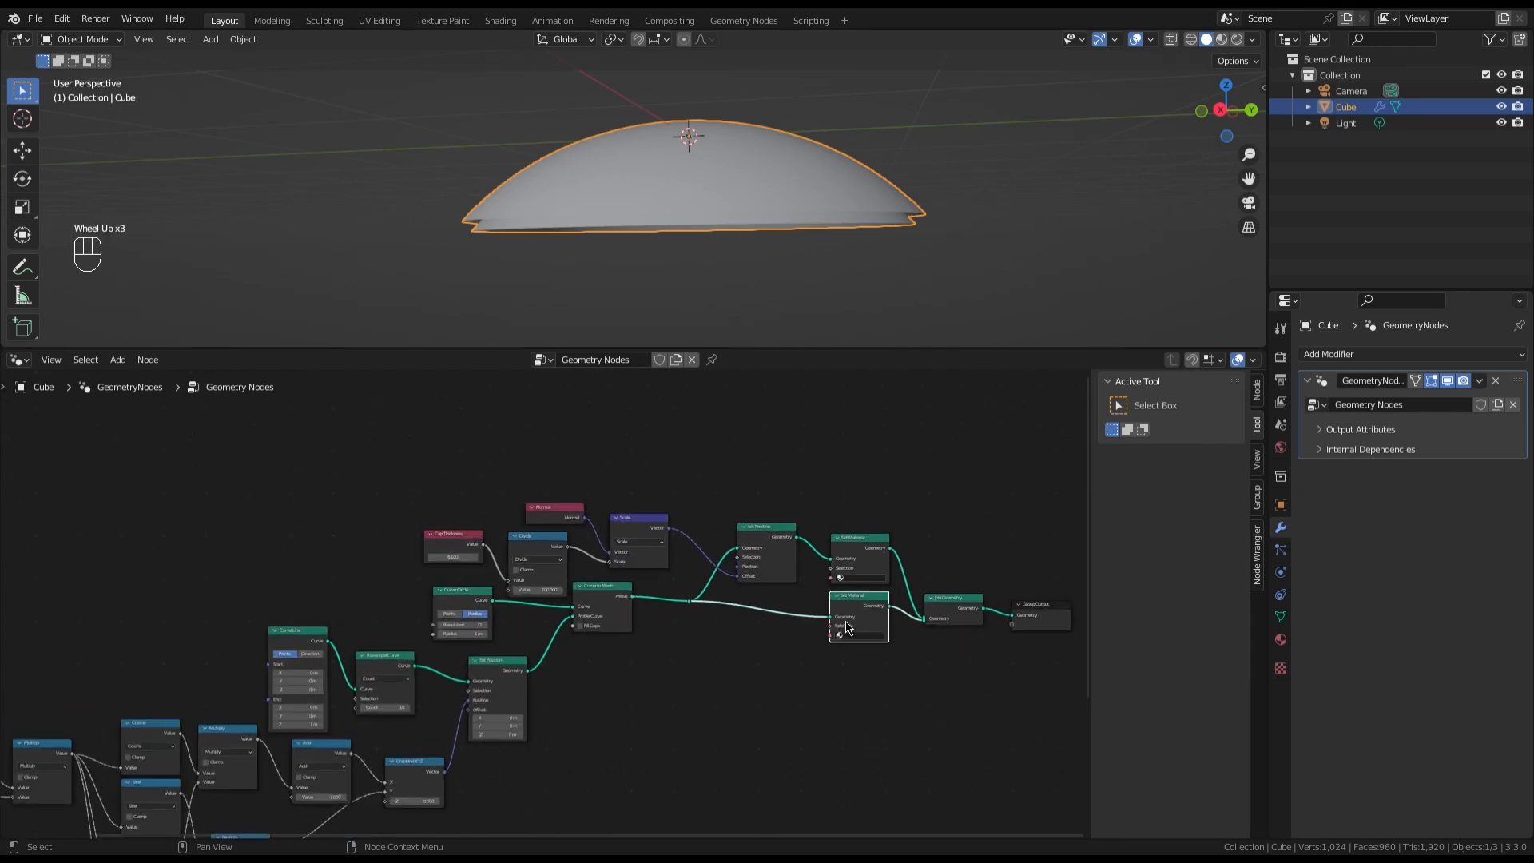
Add a Vertex Neighbors node in the free space below Curve to Mesh
scroll(685, 671, "up", 2)
left_click(692, 667)
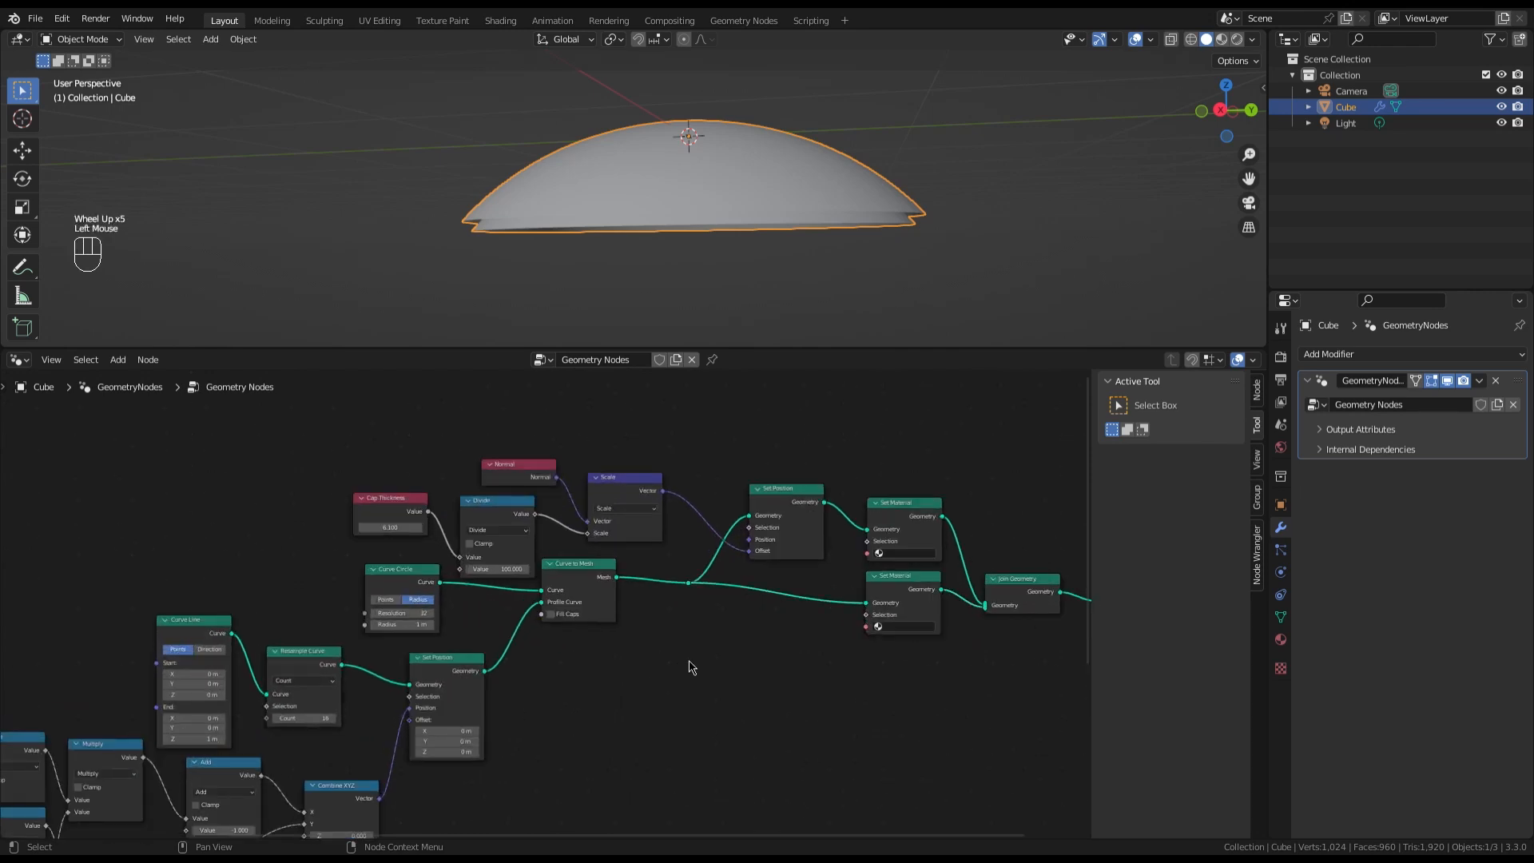
scroll(692, 667, "up", 2)
key("shift+a")
mouse_move(692, 666)
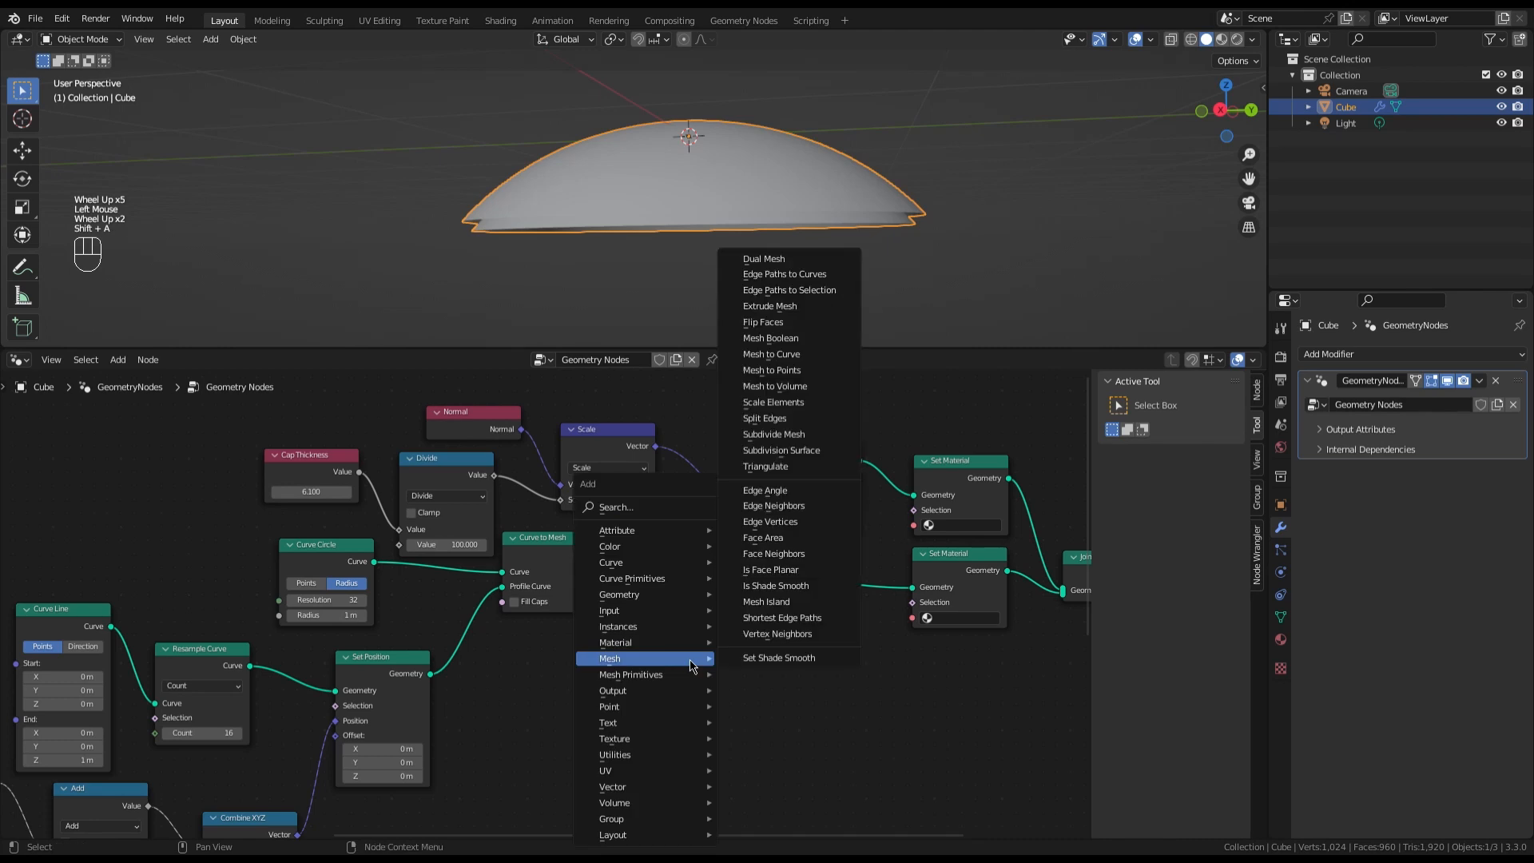
type("ver")
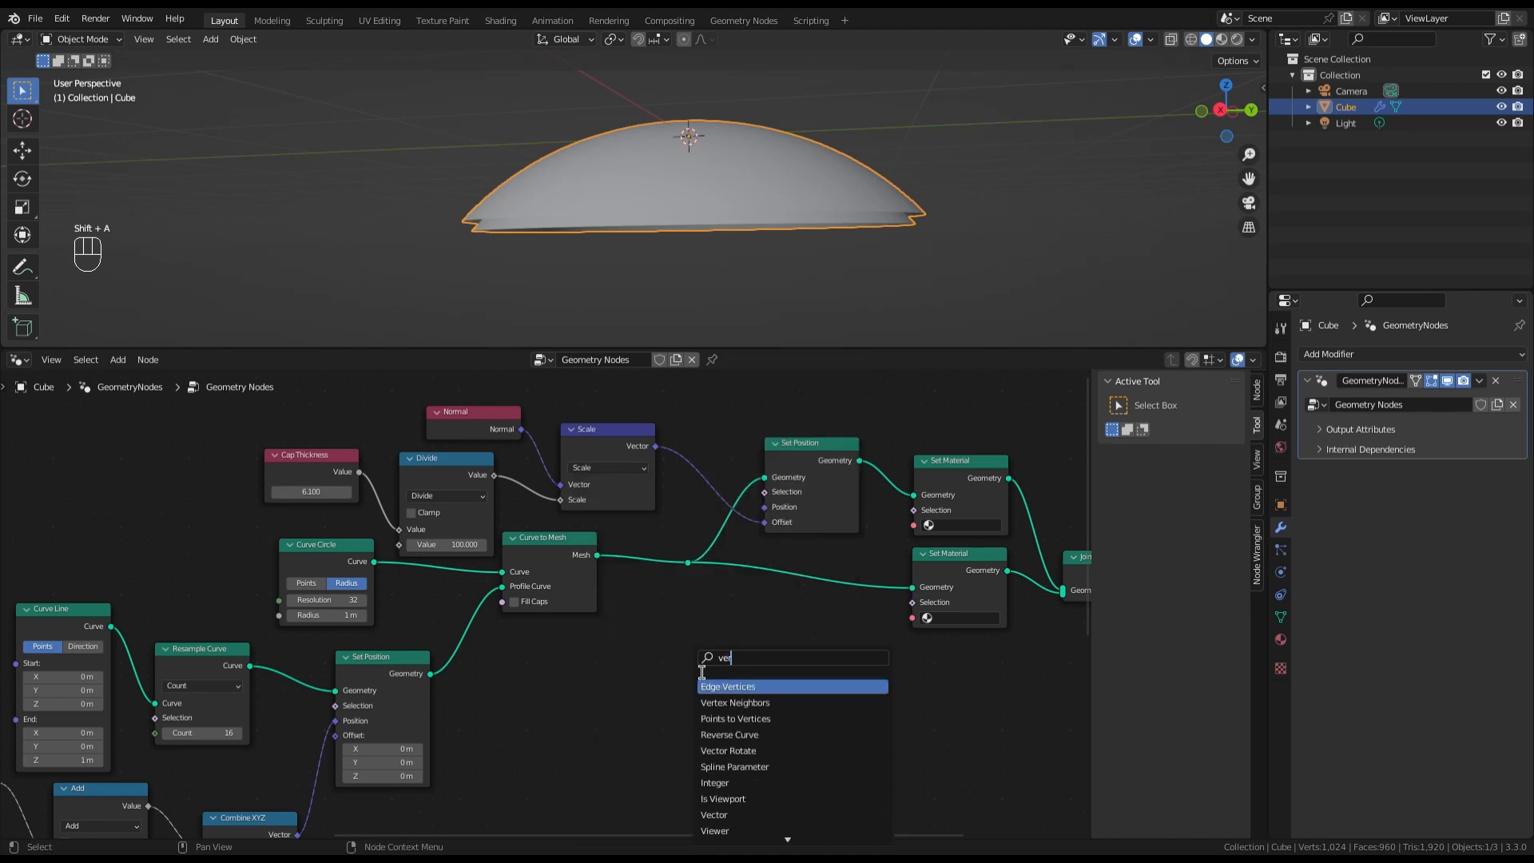
type("te")
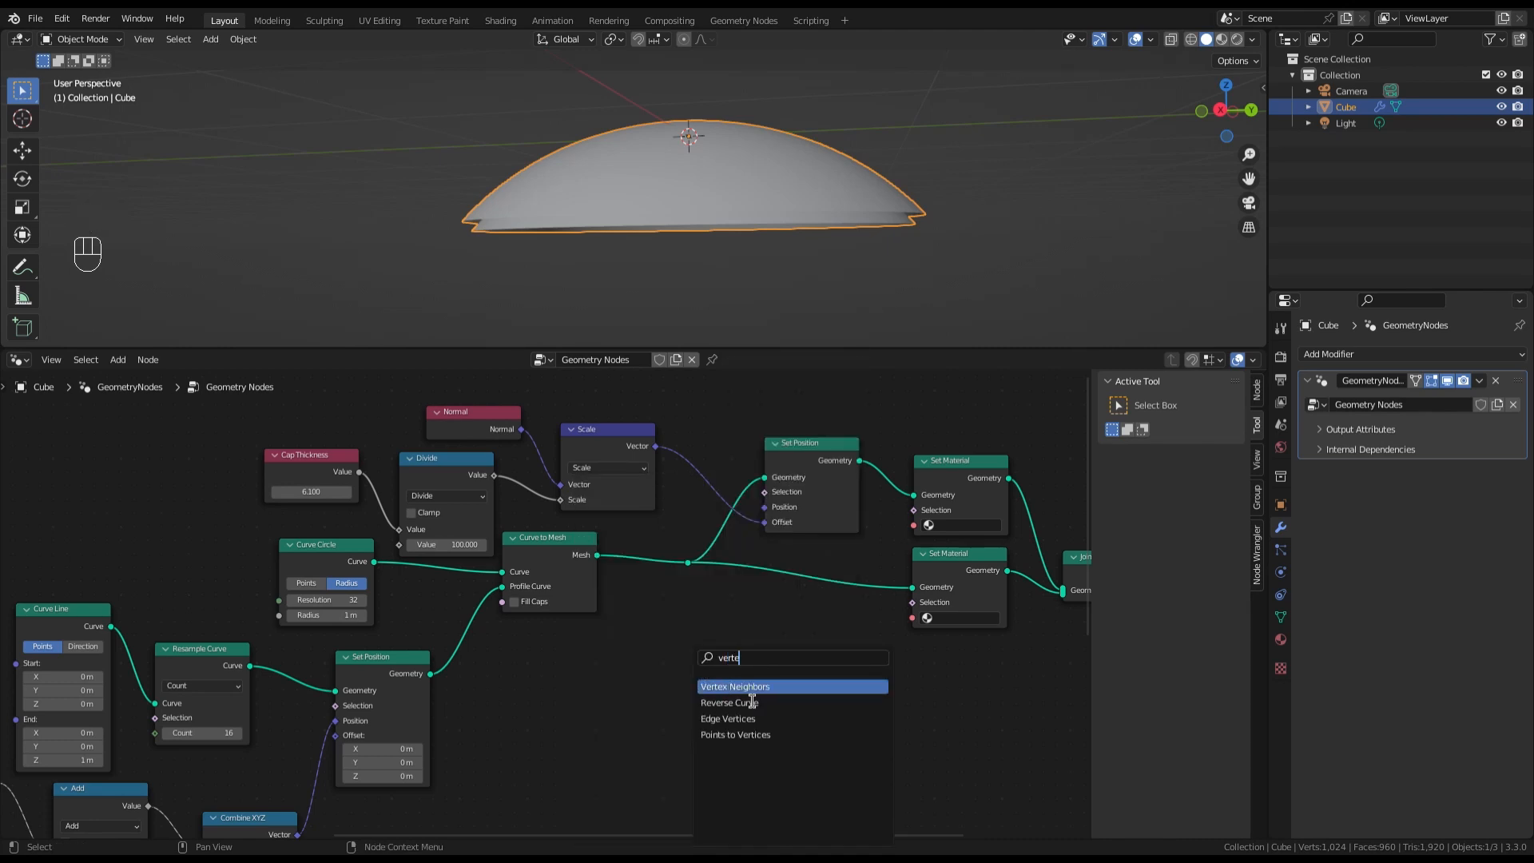
key("Return")
left_click(563, 667)
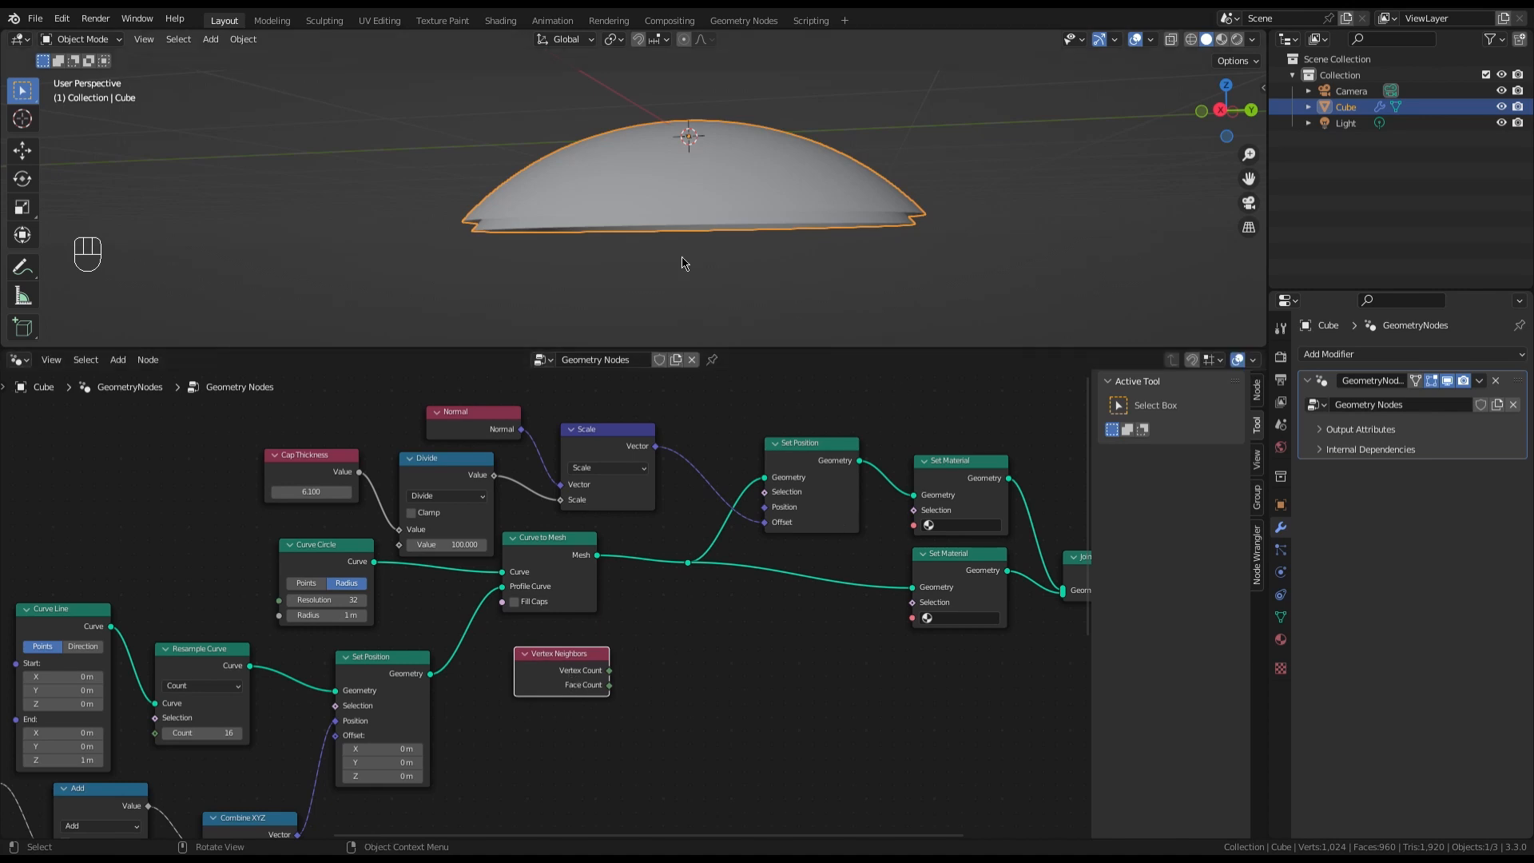
Inspect the cap's edges and rim vertices in wireframe shading, and return the viewport to solid shading
left_click(640, 155)
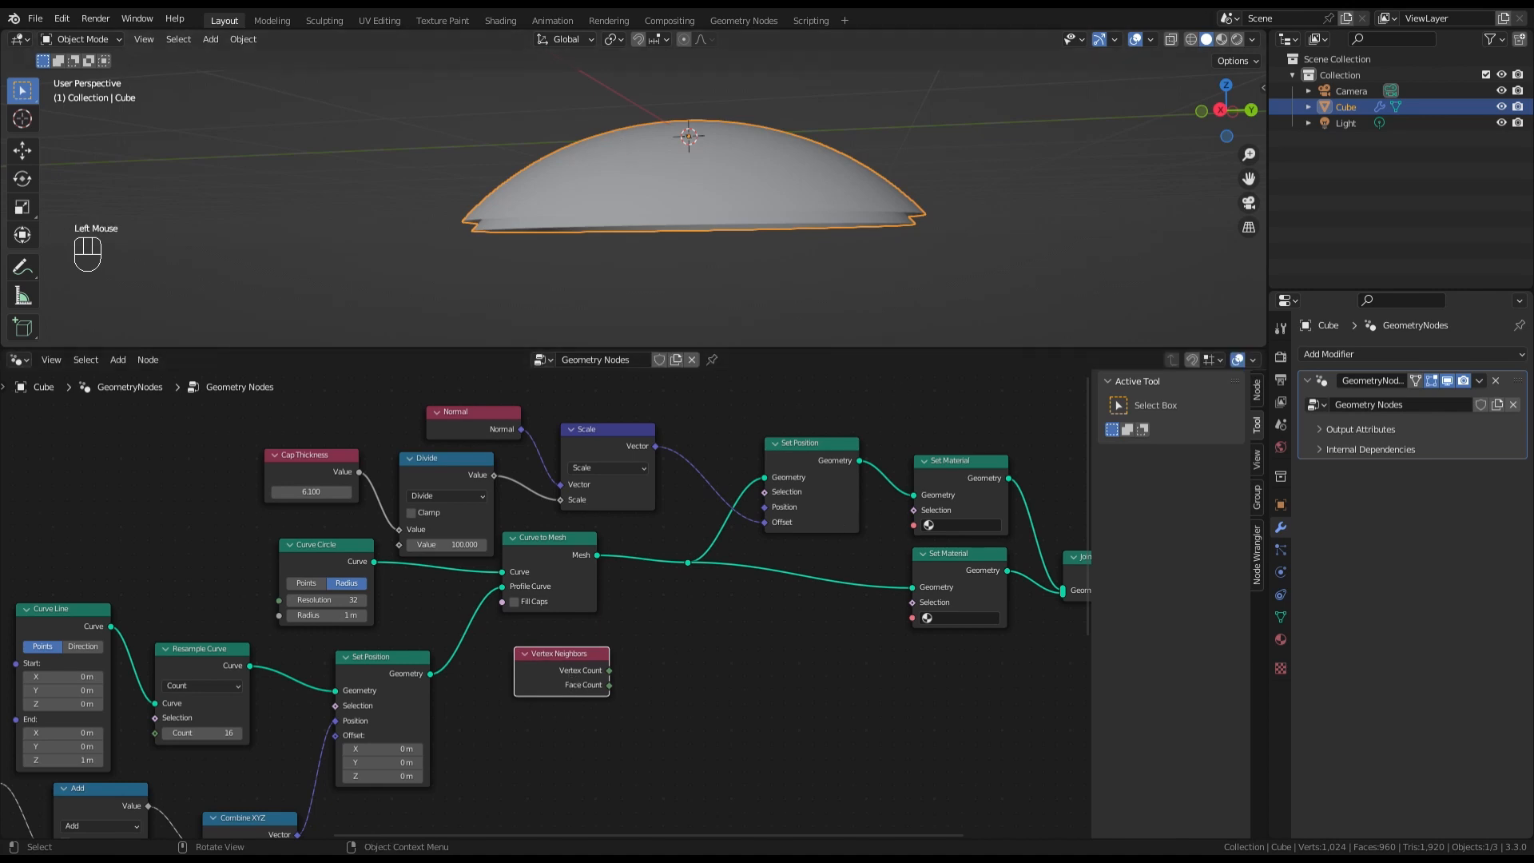
left_click(1191, 40)
middle_click_drag(761, 112, 756, 167)
scroll(575, 266, "up", 3)
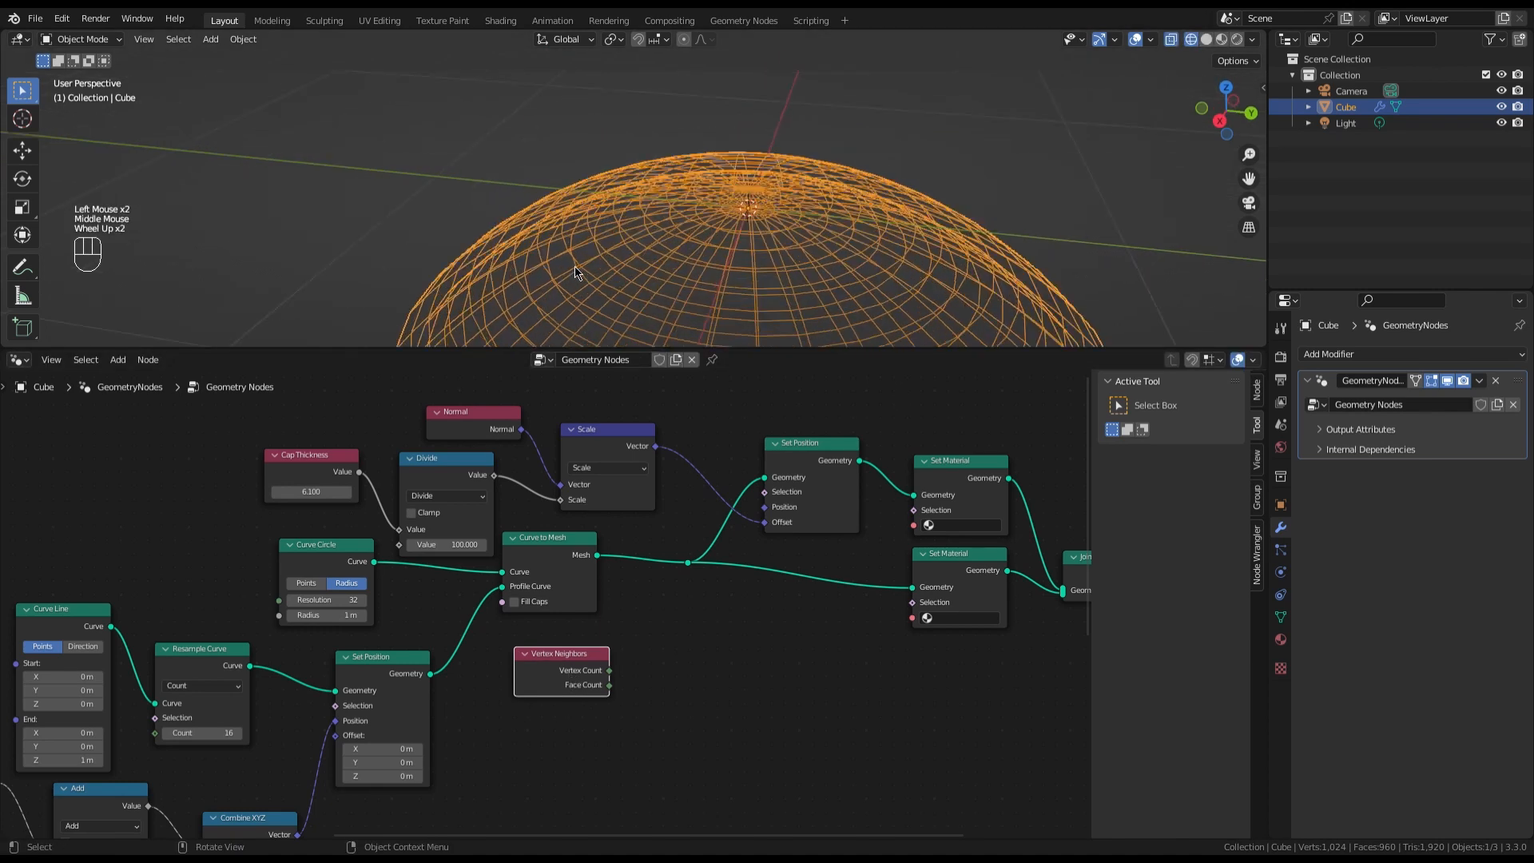
scroll(556, 253, "down", 2)
middle_click_drag(557, 253, 520, 160)
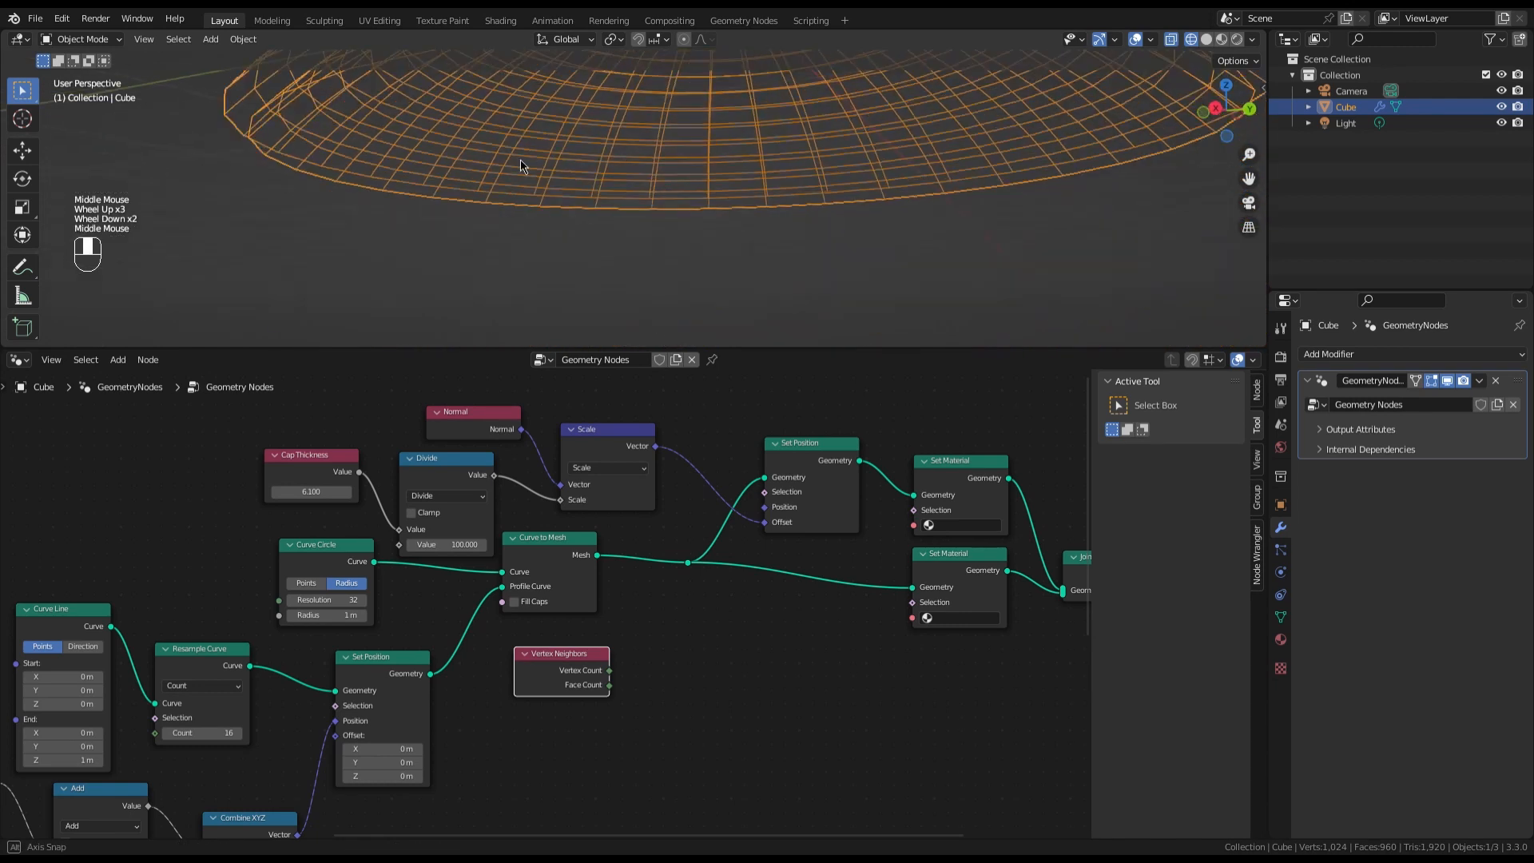
scroll(548, 175, "up", 2)
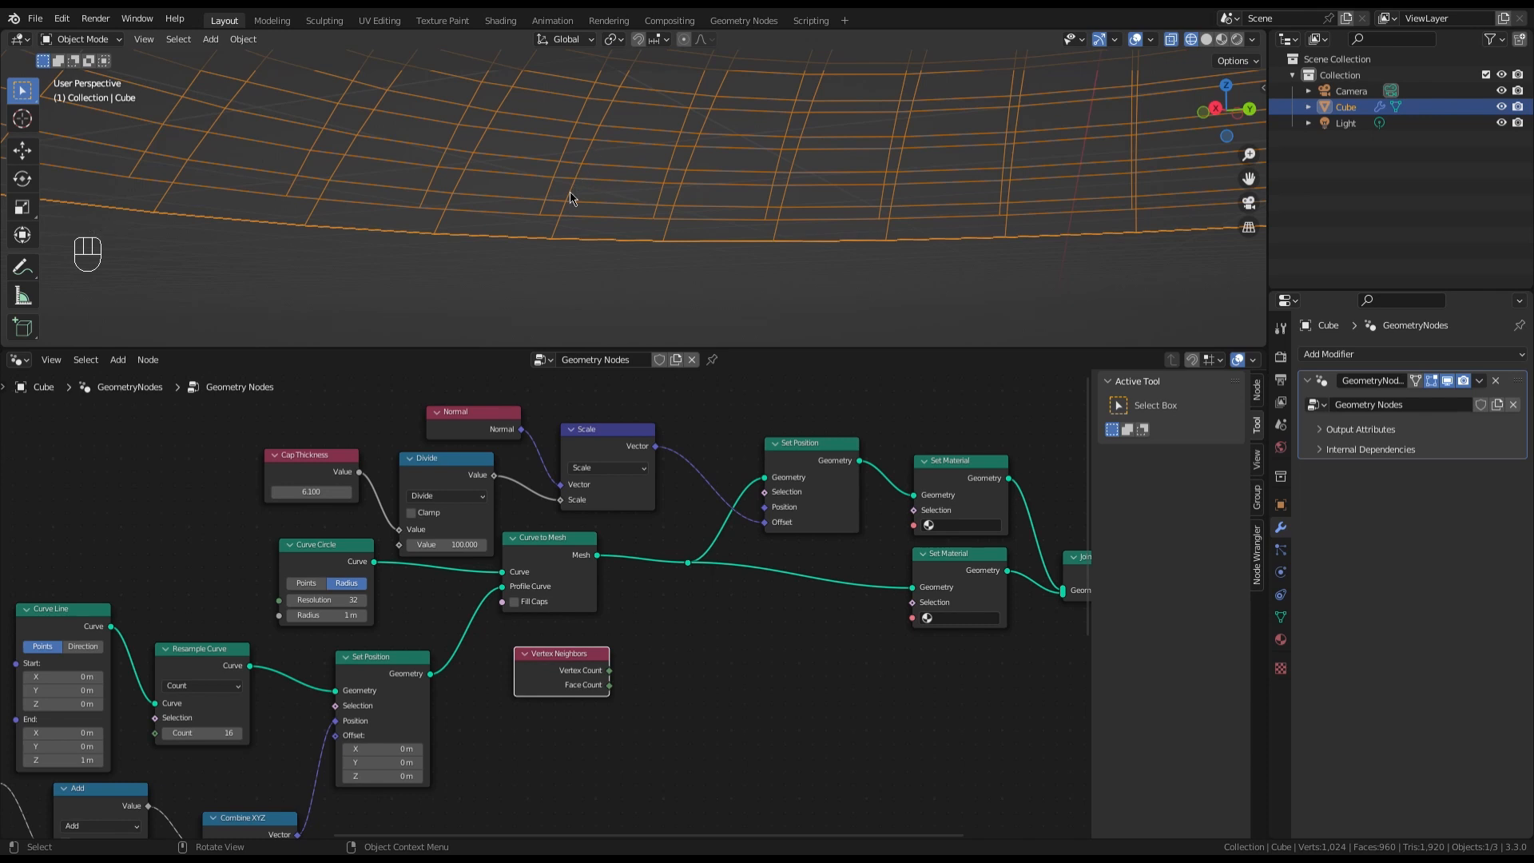
scroll(793, 162, "down", 4)
middle_click_drag(783, 149, 877, 160)
left_click(1208, 42)
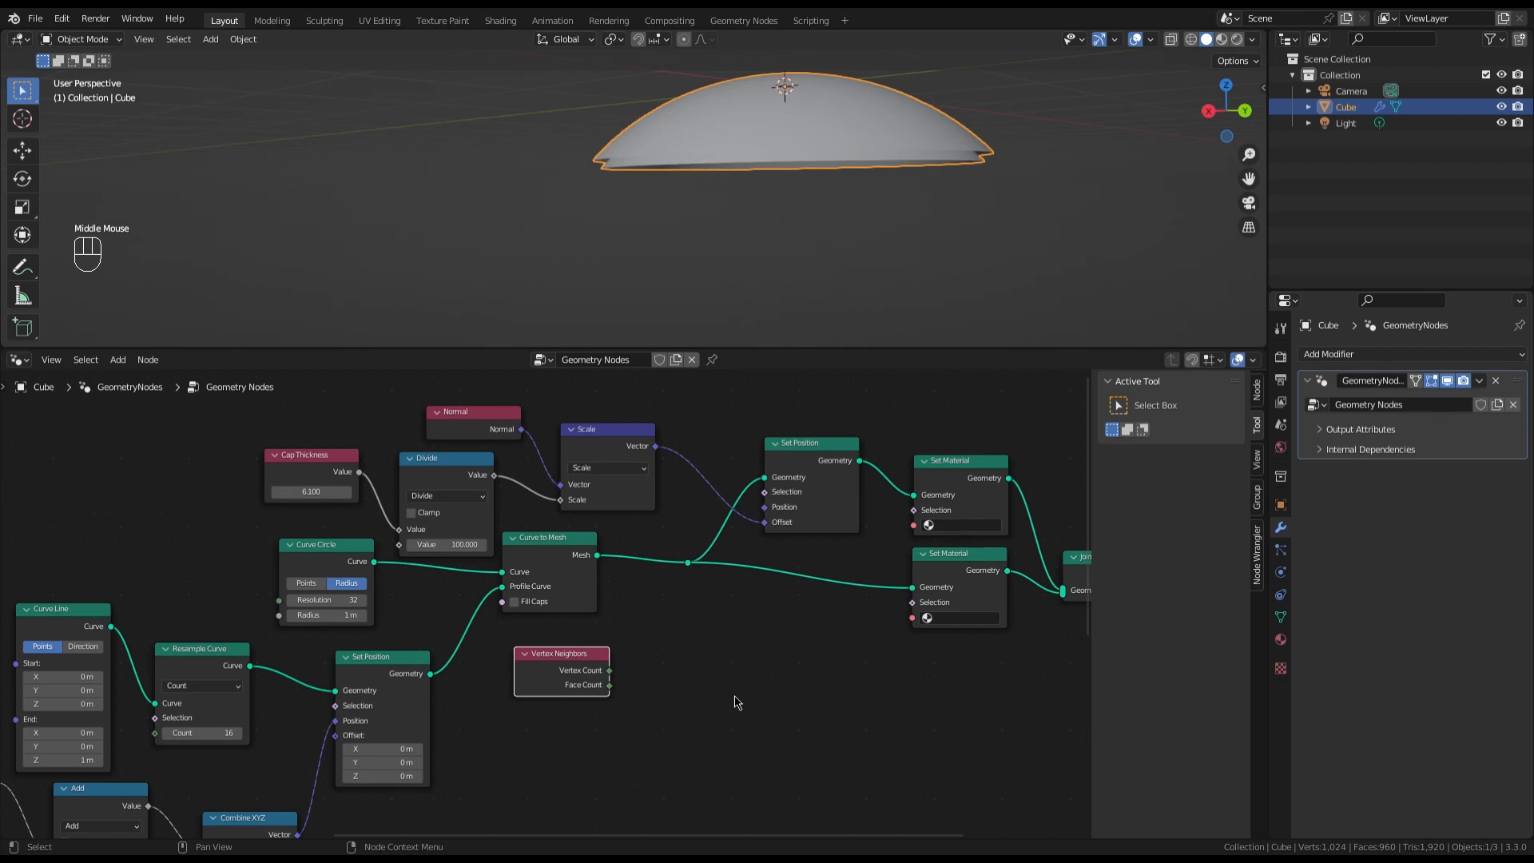
Add an integer Less Than compare node fed by the Vertex Count output of Vertex Neighbors
scroll(523, 663, "up", 2)
left_click_drag(625, 650, 715, 686)
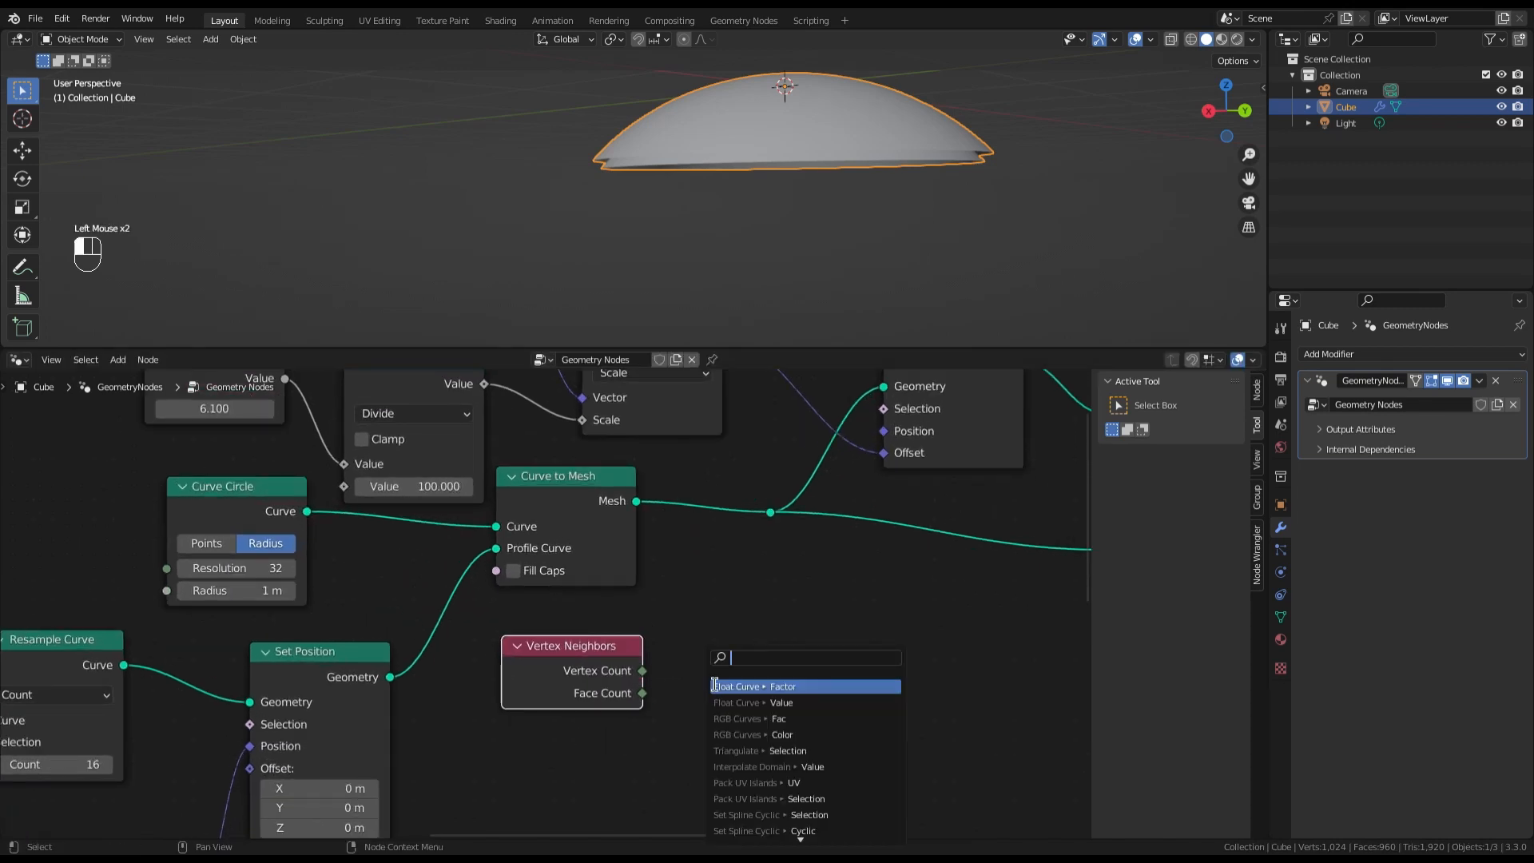
type("les")
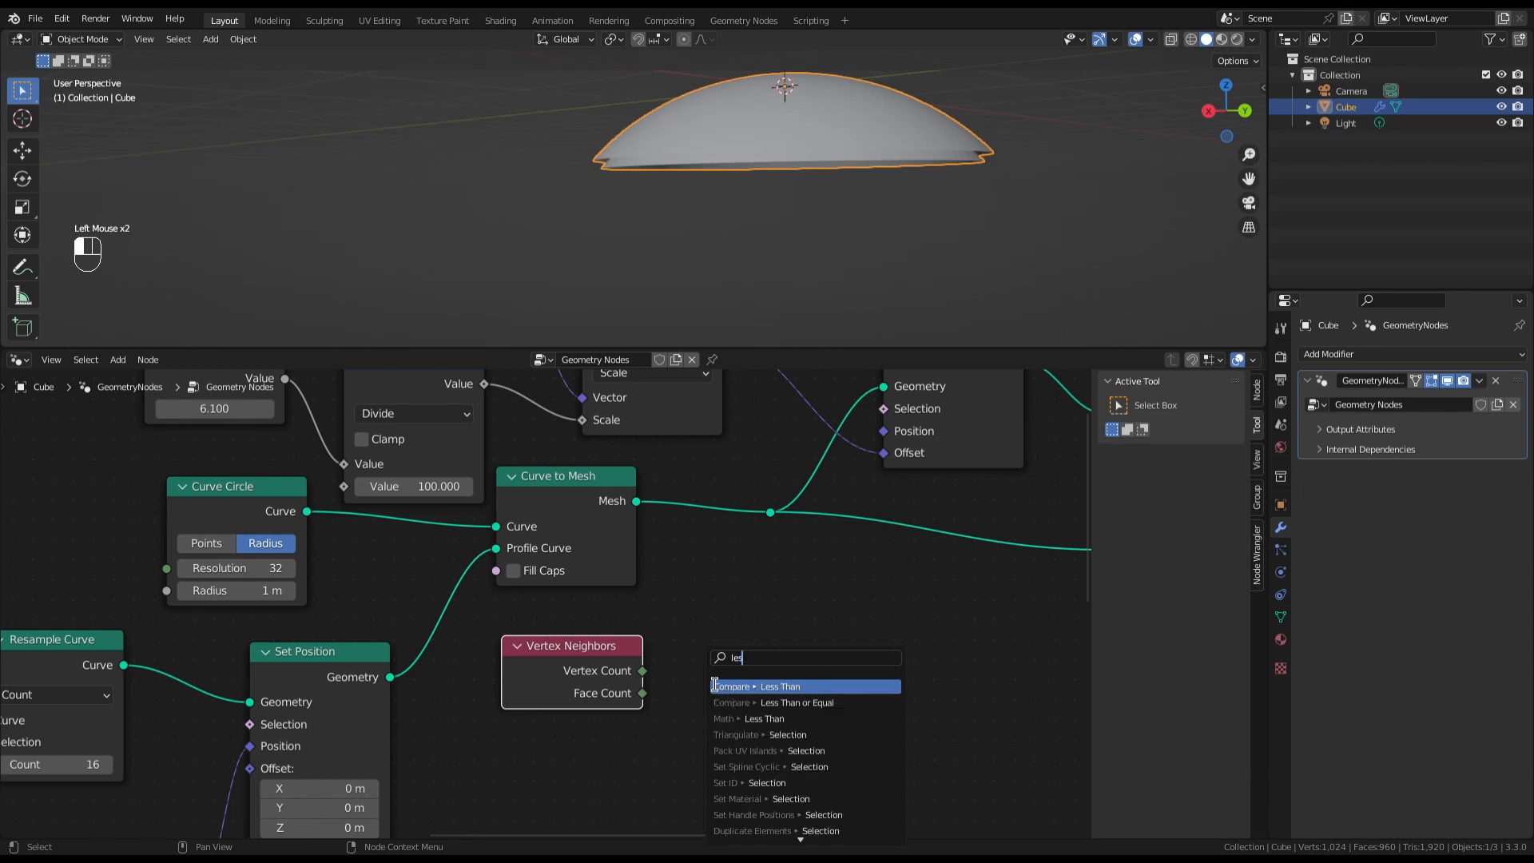
left_click(715, 687)
left_click(754, 723)
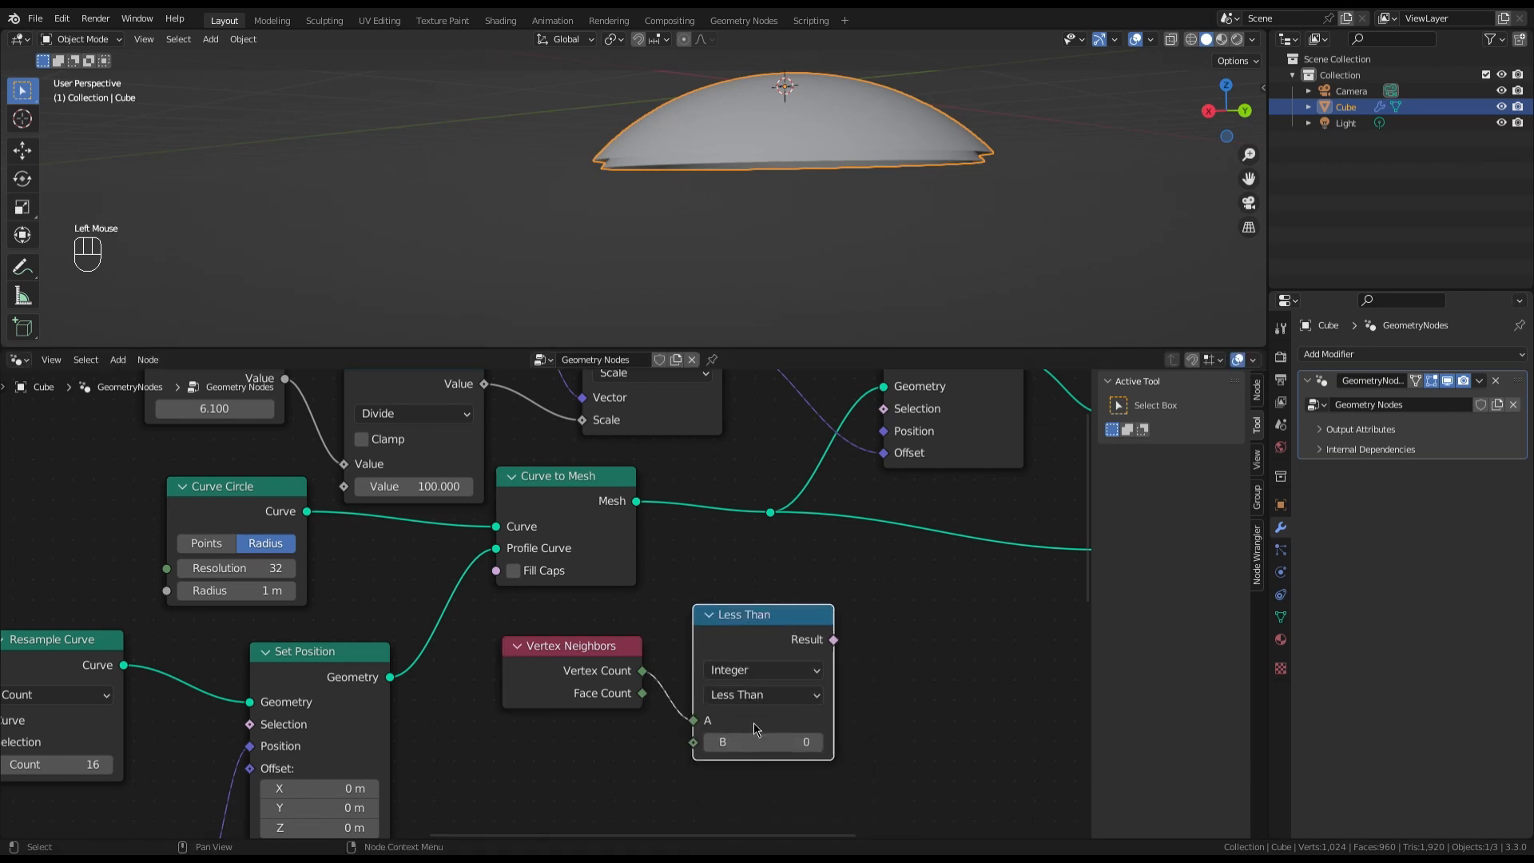
Set the Less Than node's B value to 4 and shift it and Vertex Neighbors slightly away from the second Set Position node
double_click(769, 743)
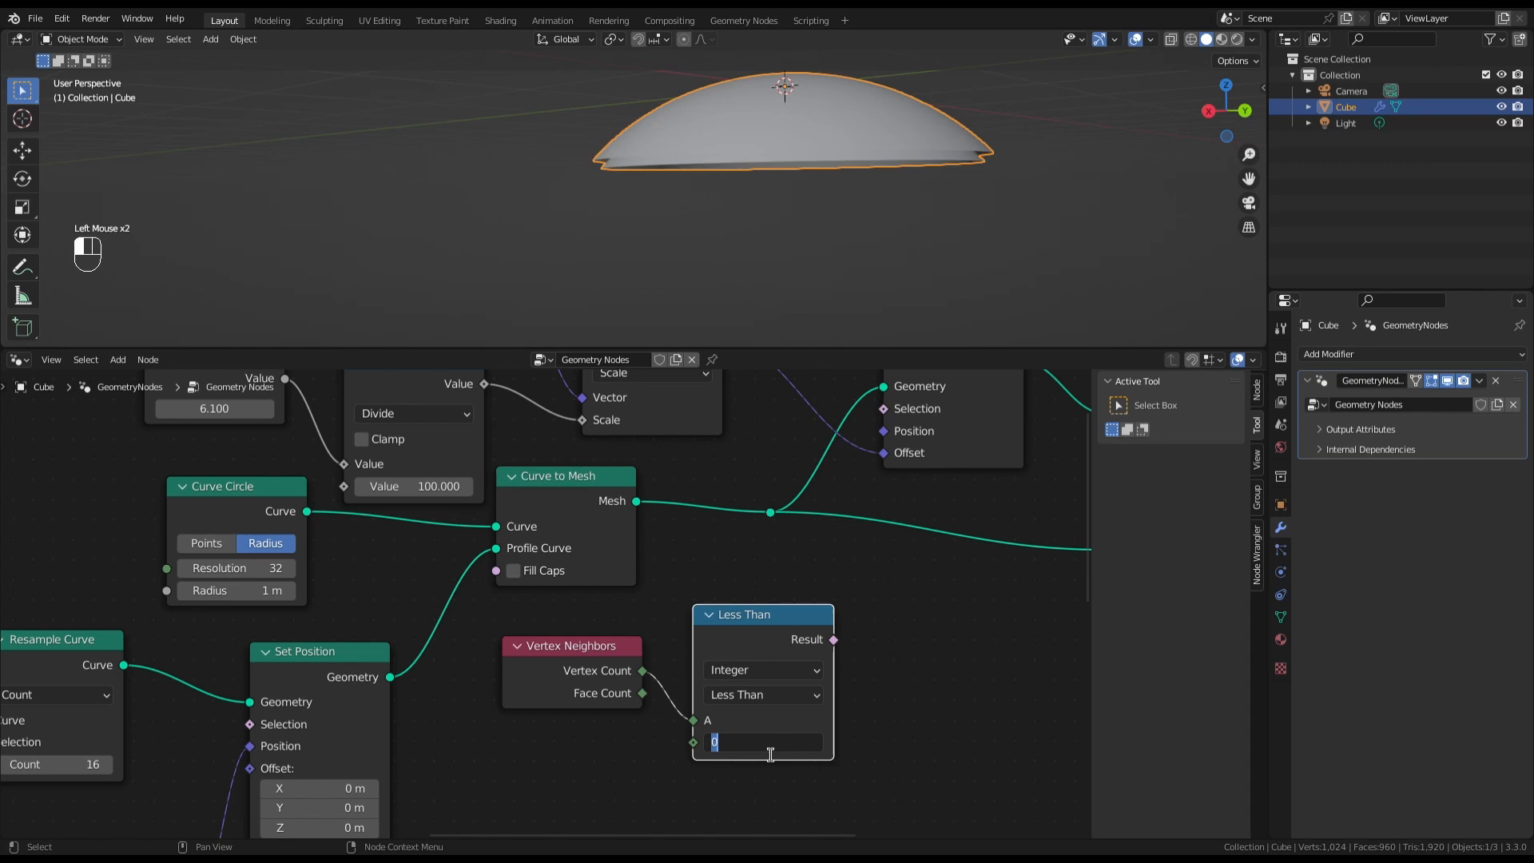
type("4")
key("Return")
scroll(636, 674, "up", 1)
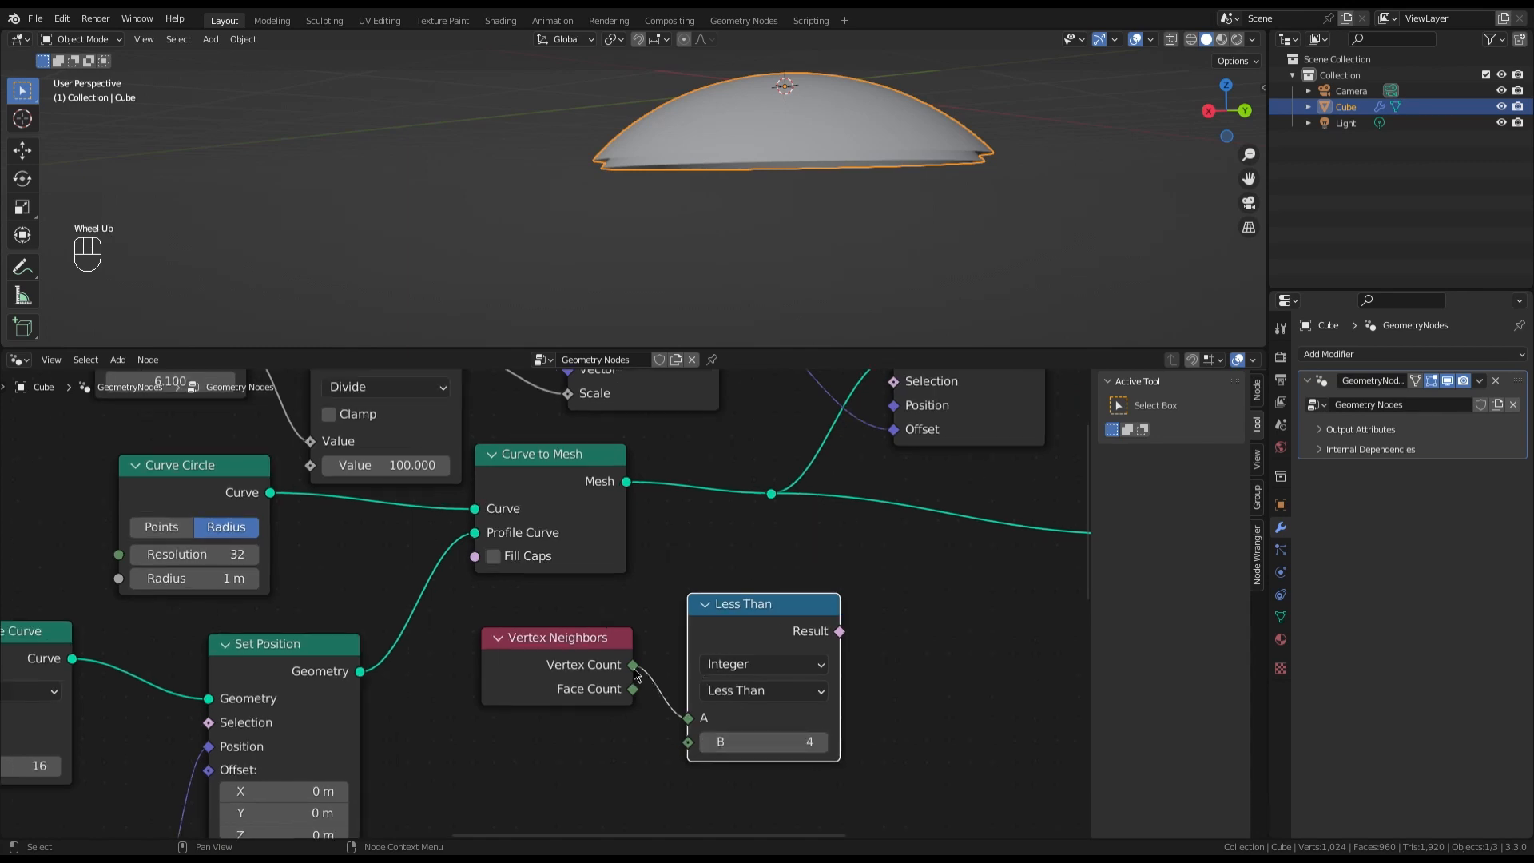
left_click_drag(590, 644, 572, 656)
left_click_drag(717, 611, 695, 610)
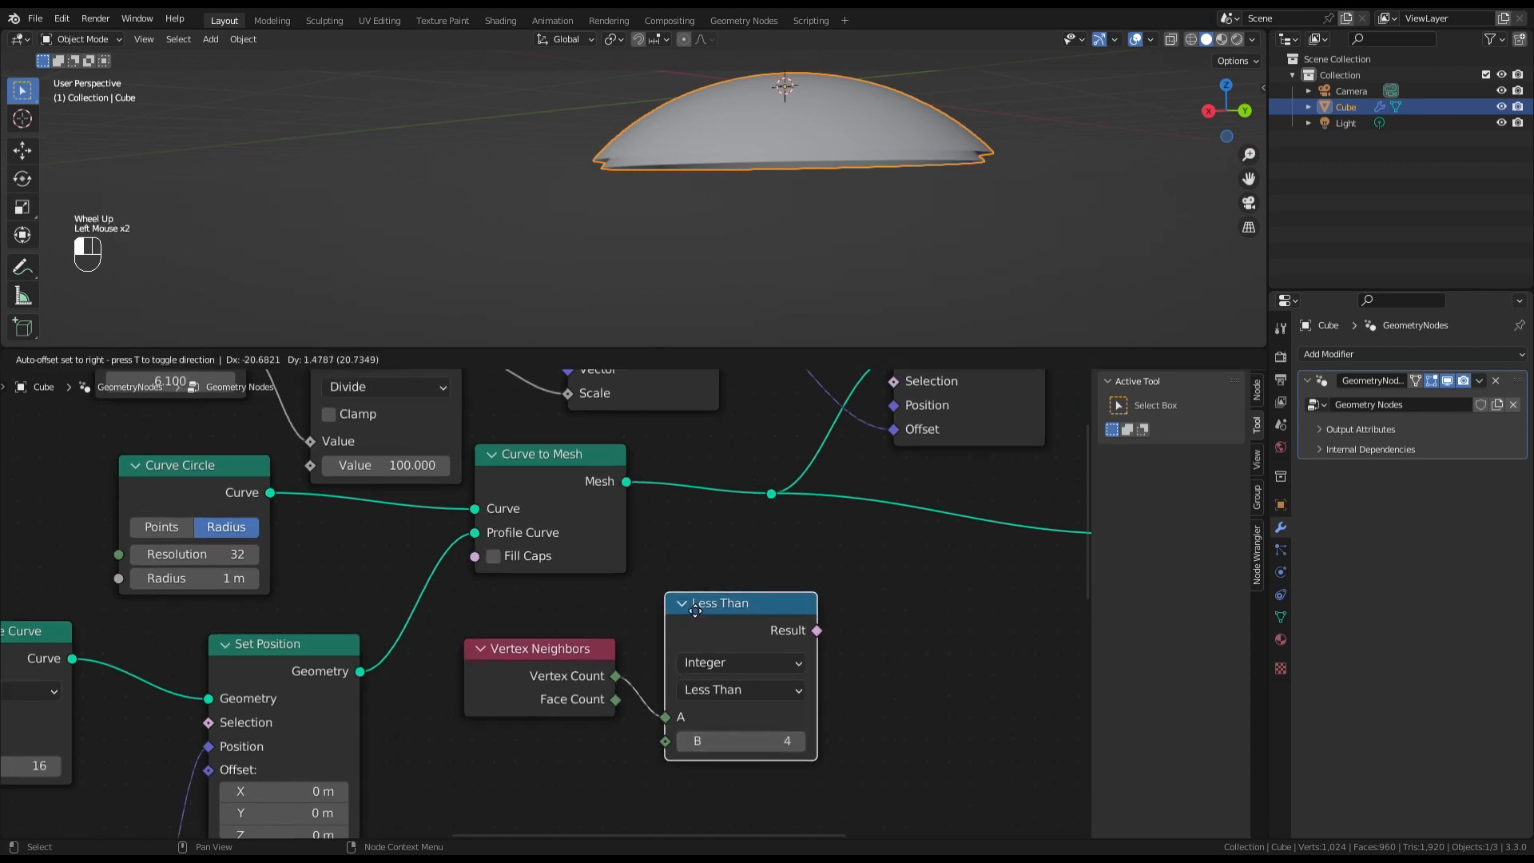
Add a Separate Geometry node below the two Set Material nodes, fed by the Geometry output of the second Set Position node
scroll(512, 616, "down", 5)
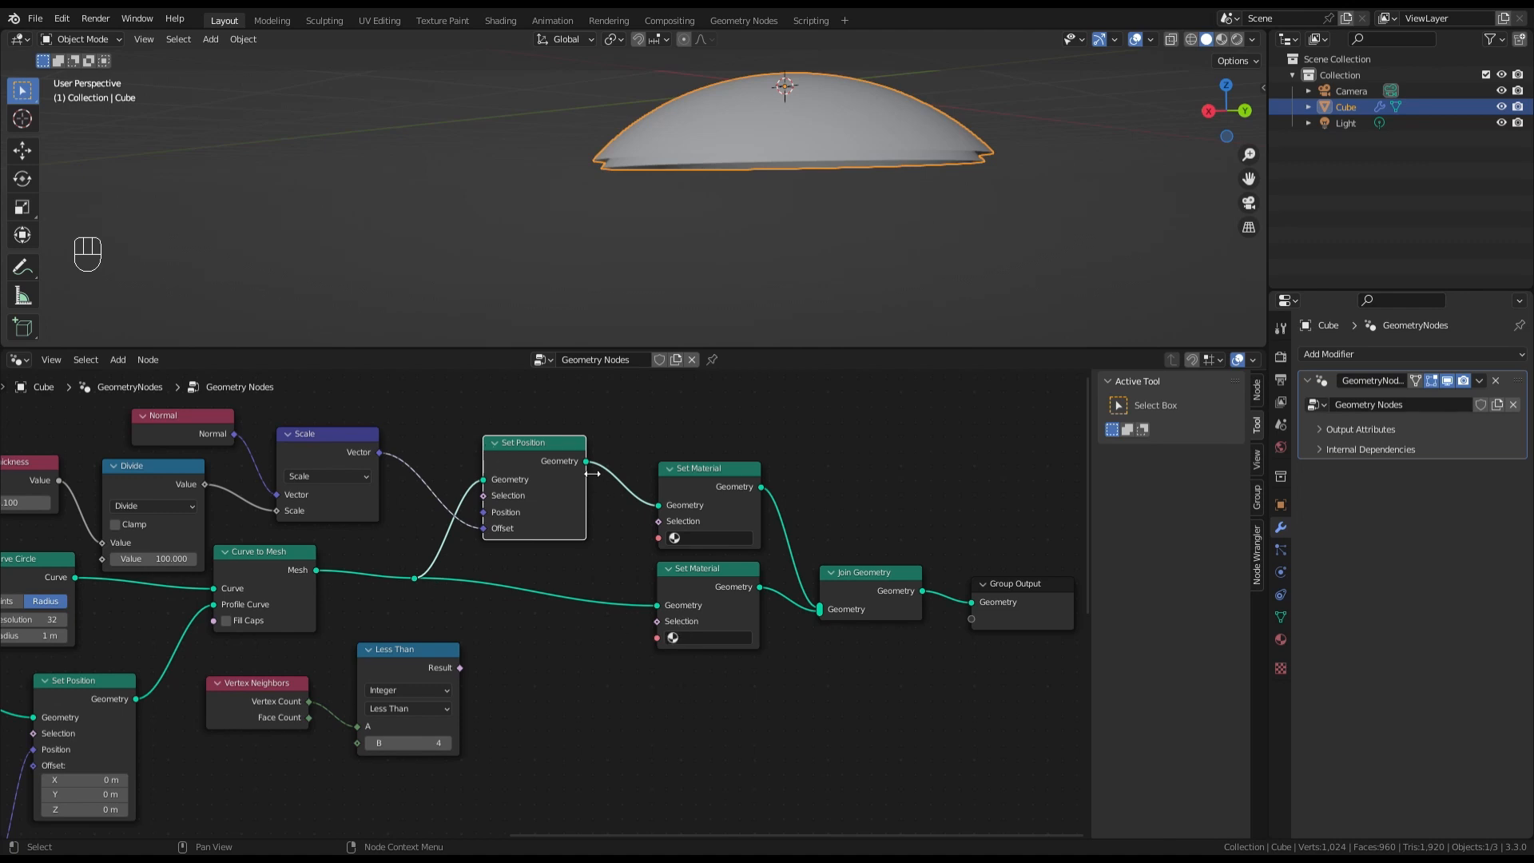
mouse_move(587, 469)
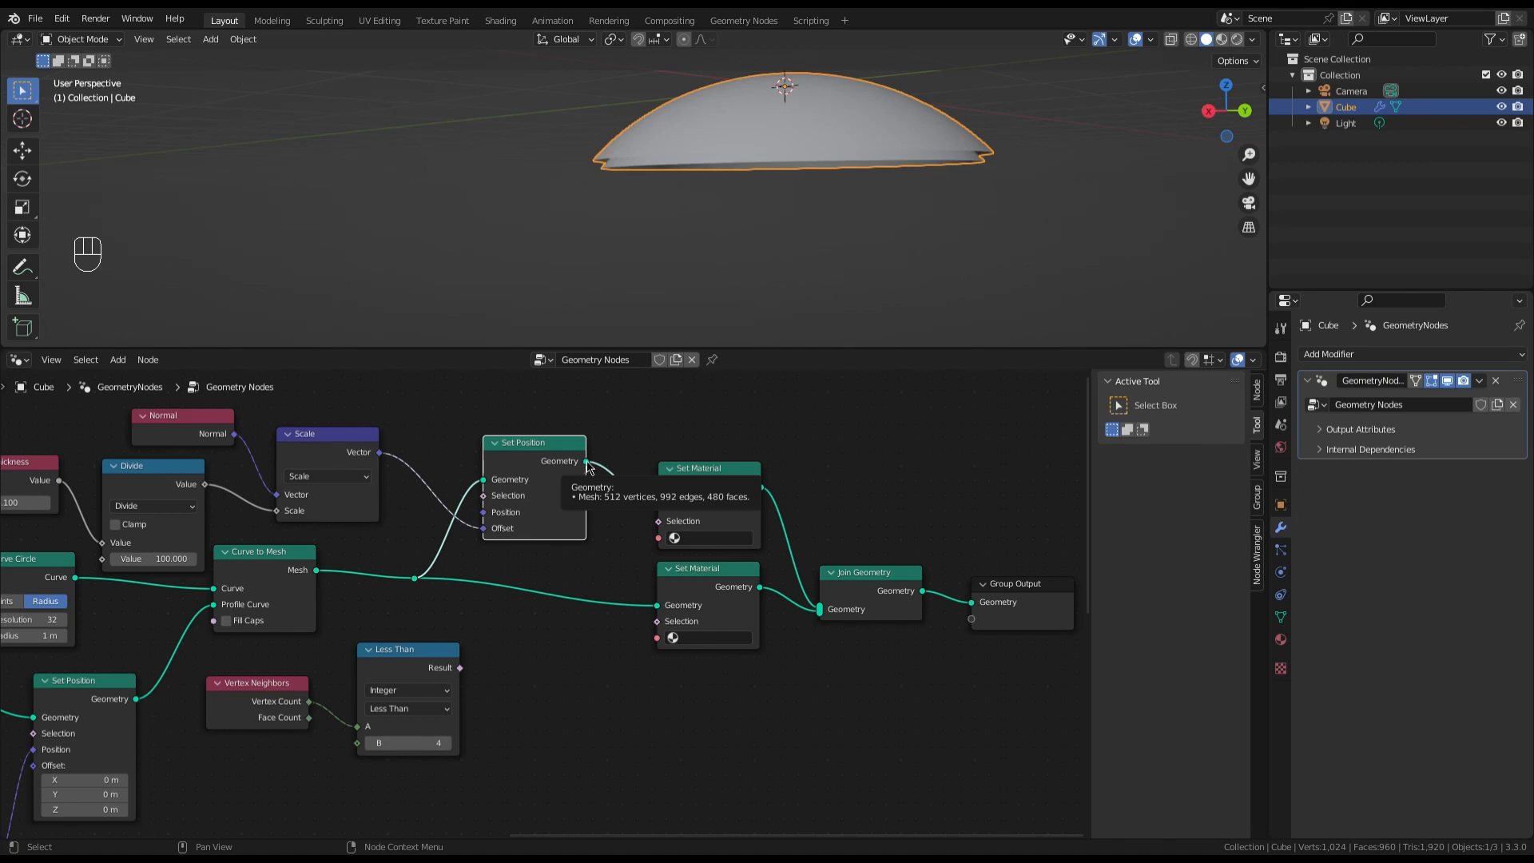
left_click_drag(586, 462, 632, 703)
type("se")
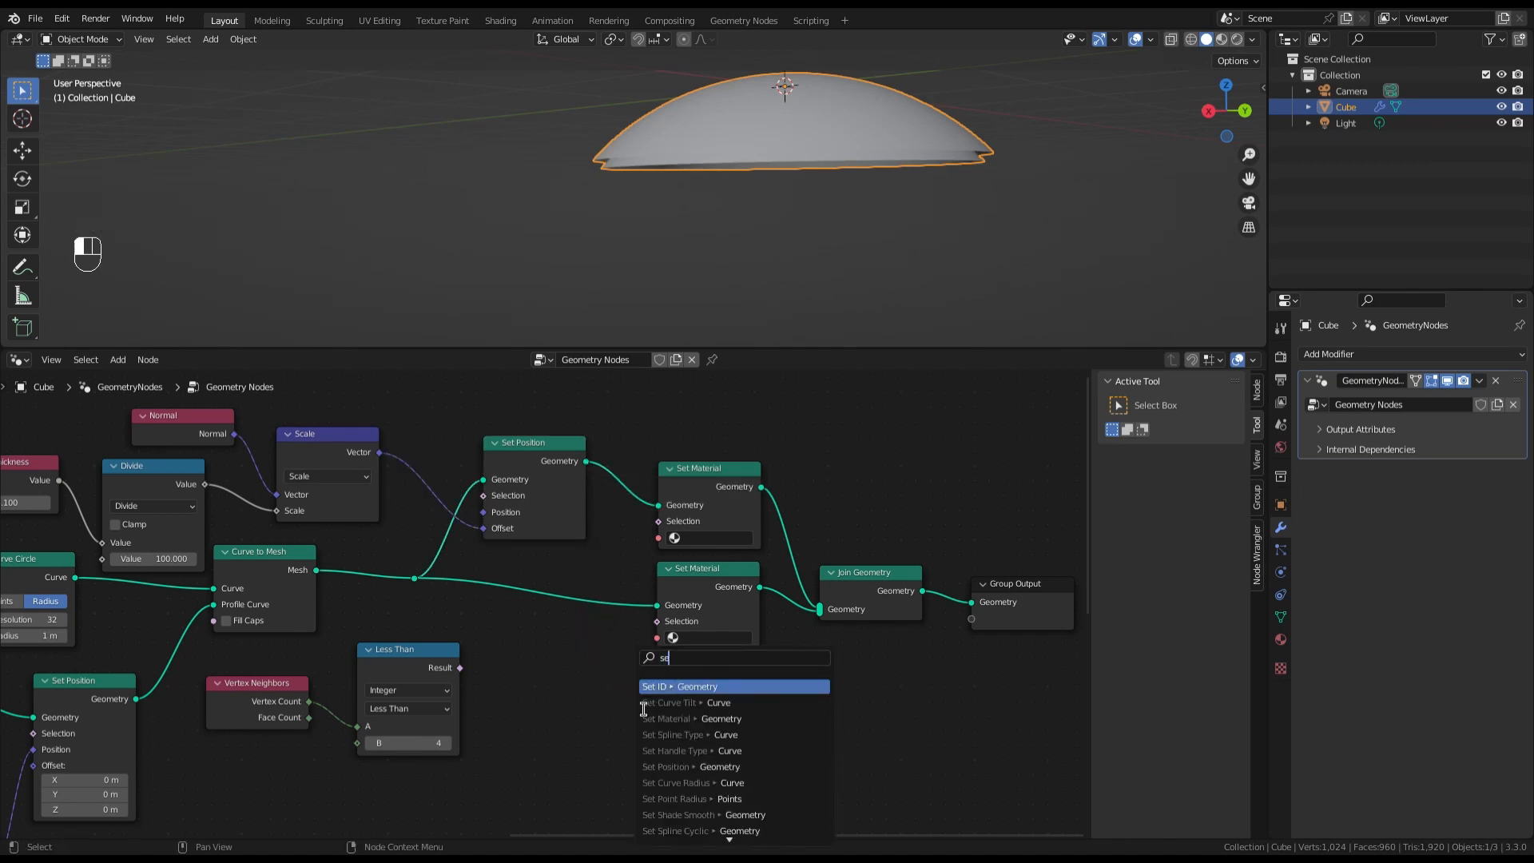
type("pa")
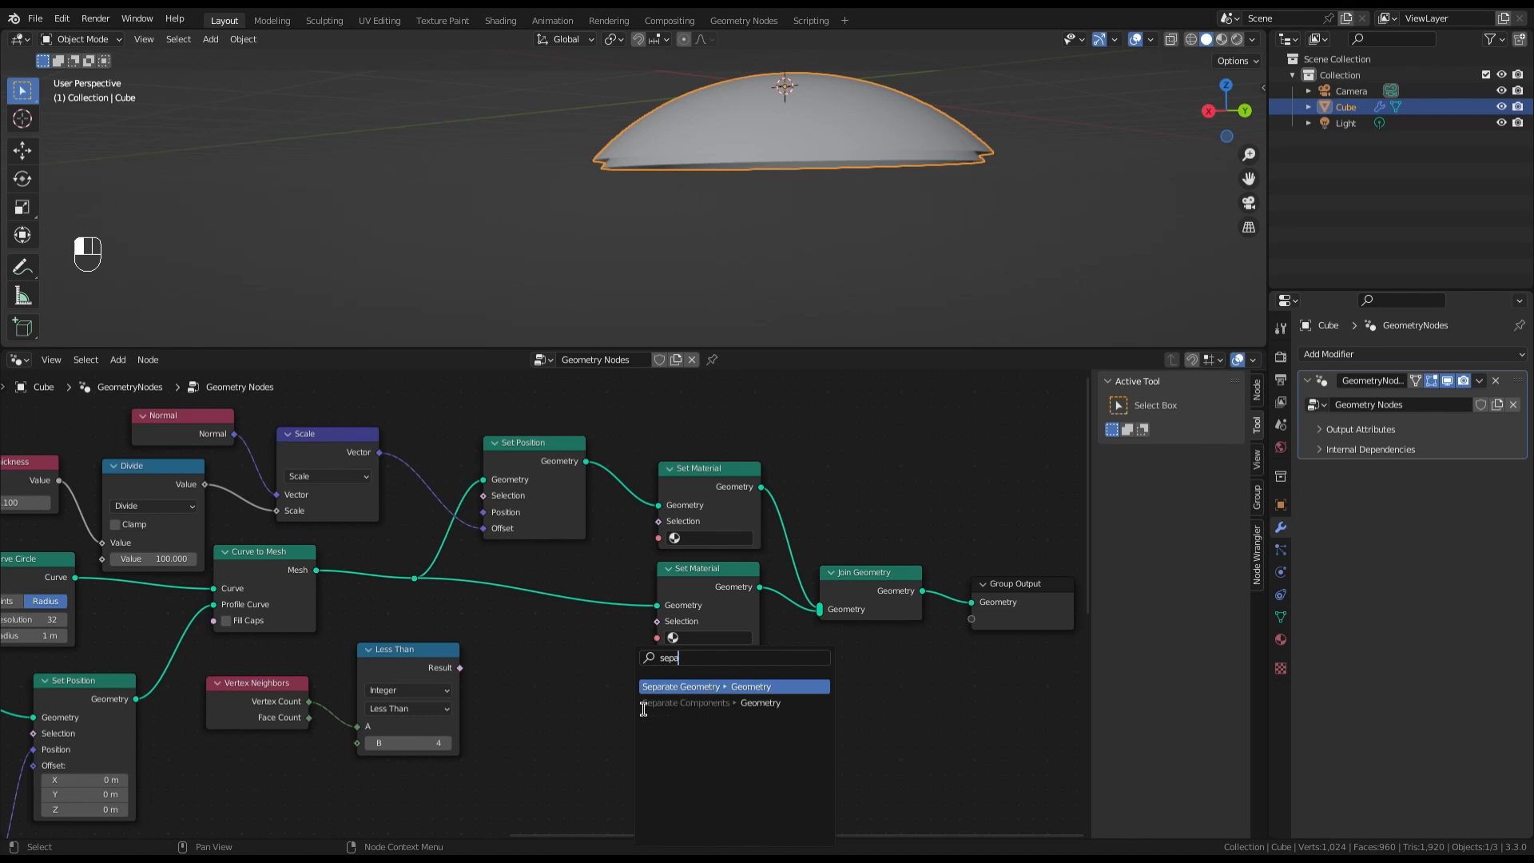
left_click(663, 692)
left_click(670, 696)
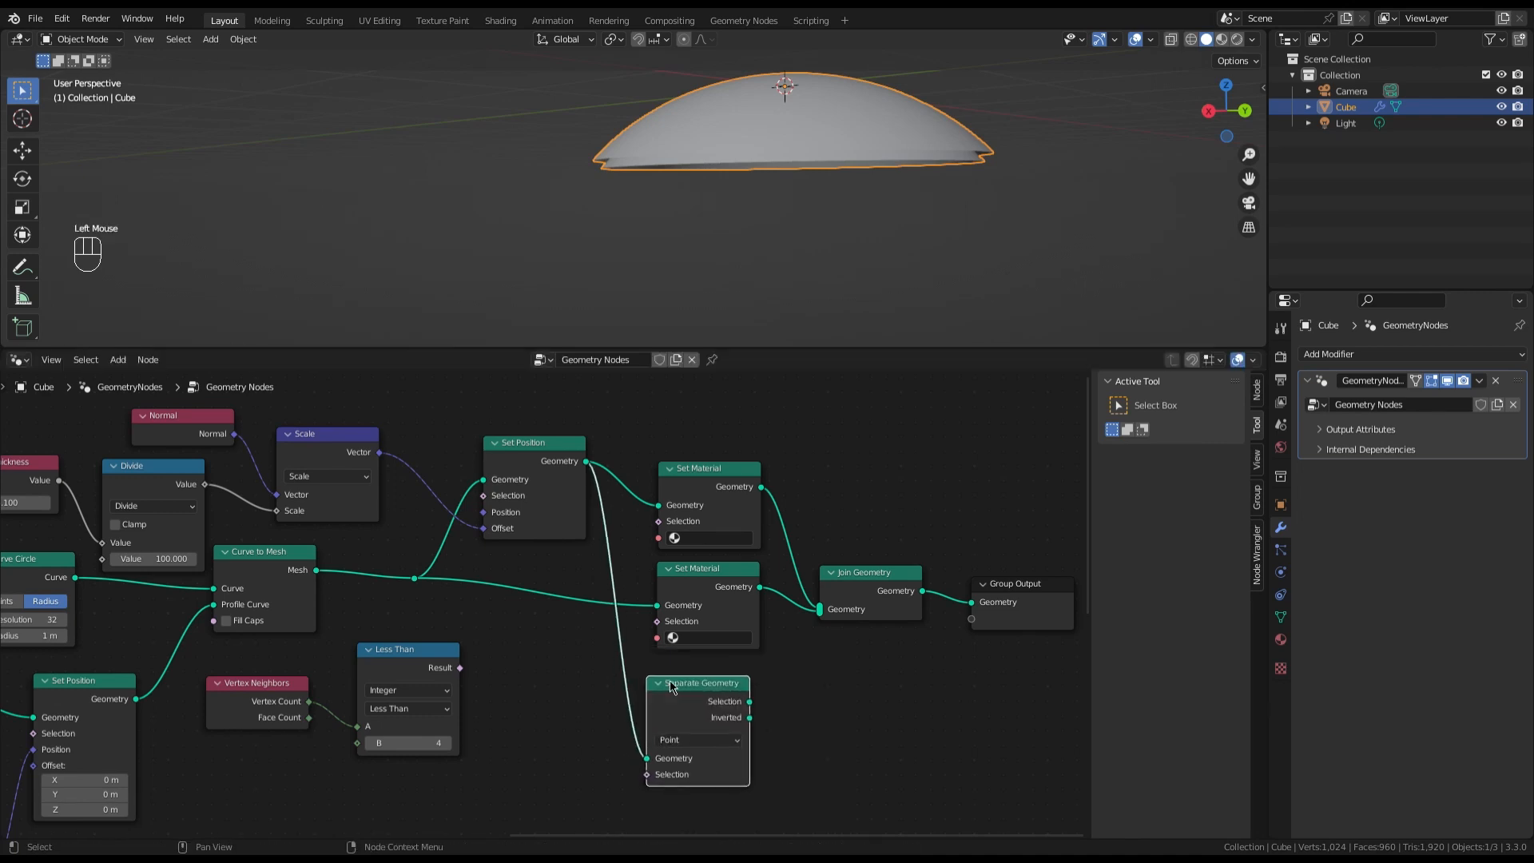
Move Separate Geometry closer beneath the lower Set Material node and link the Less Than result to its Selection input
scroll(710, 678, "down", 2)
scroll(714, 719, "up", 3)
scroll(715, 721, "up", 2)
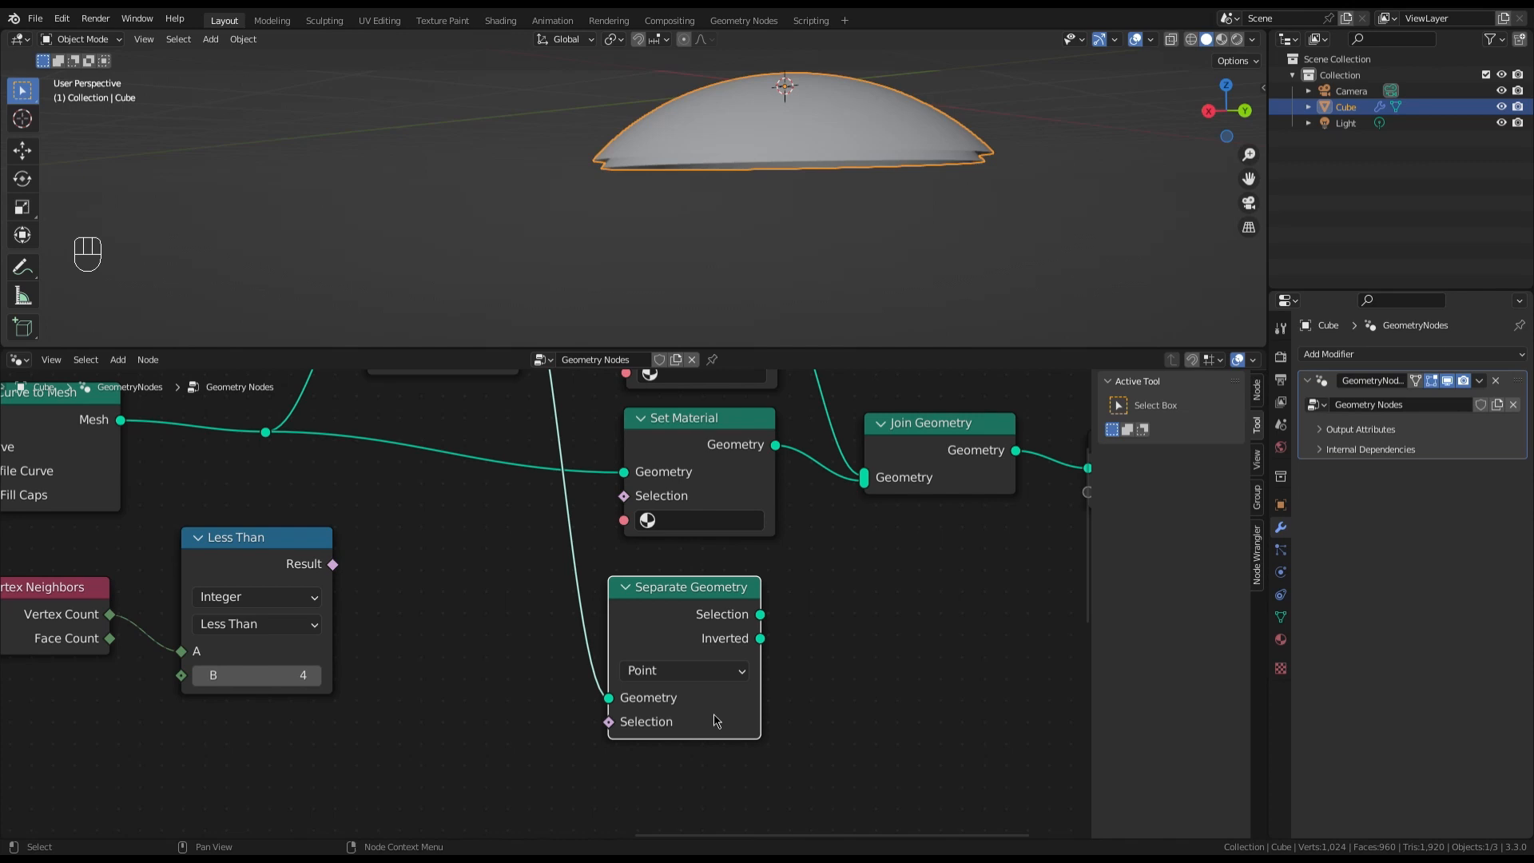
left_click_drag(703, 586, 713, 562)
scroll(675, 717, "down", 3)
scroll(641, 699, "up", 2)
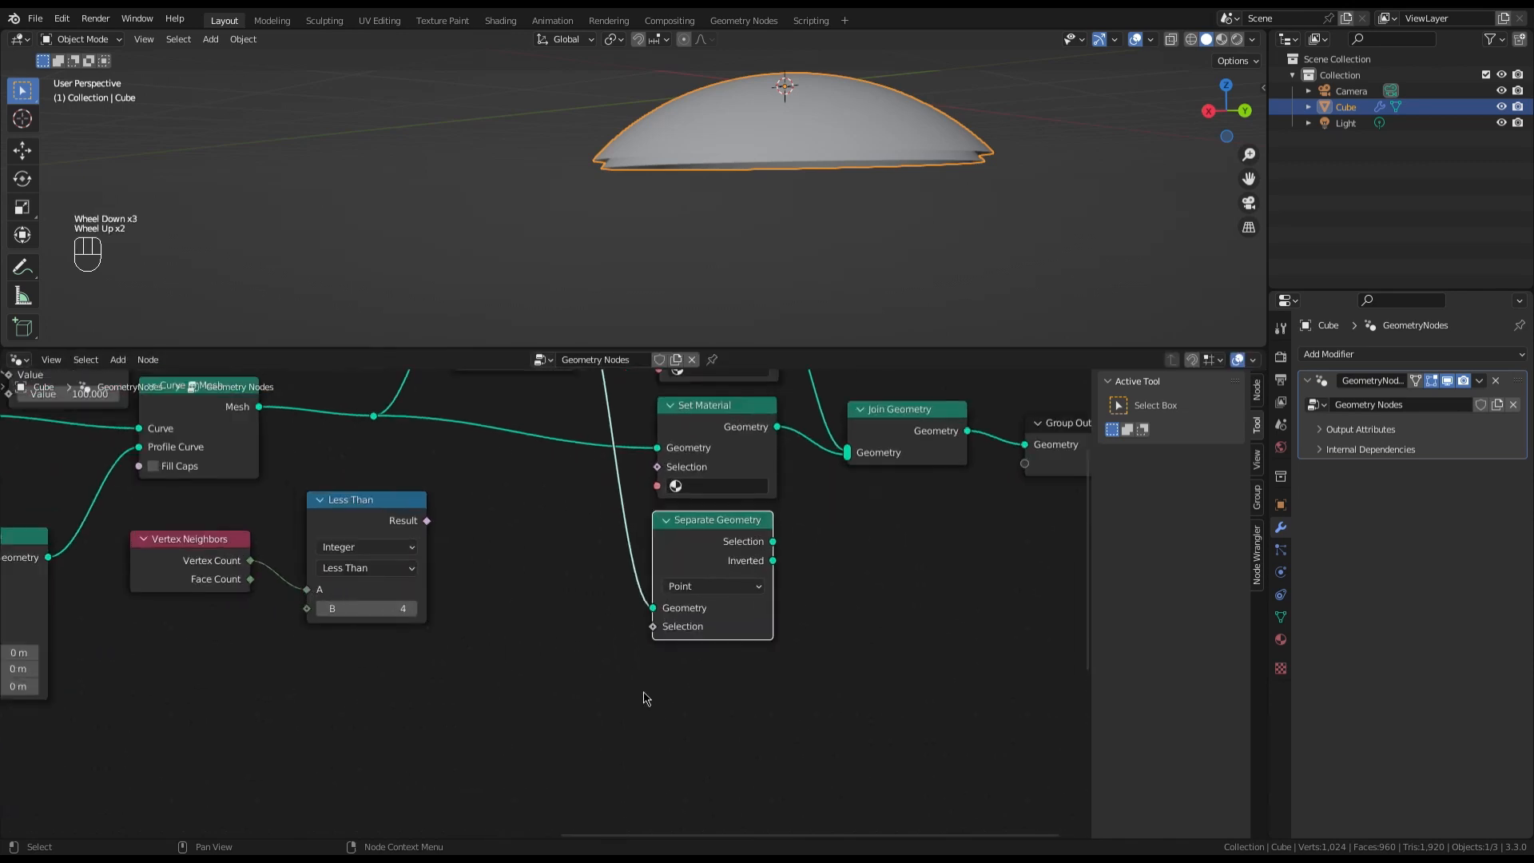
scroll(493, 513, "up", 1)
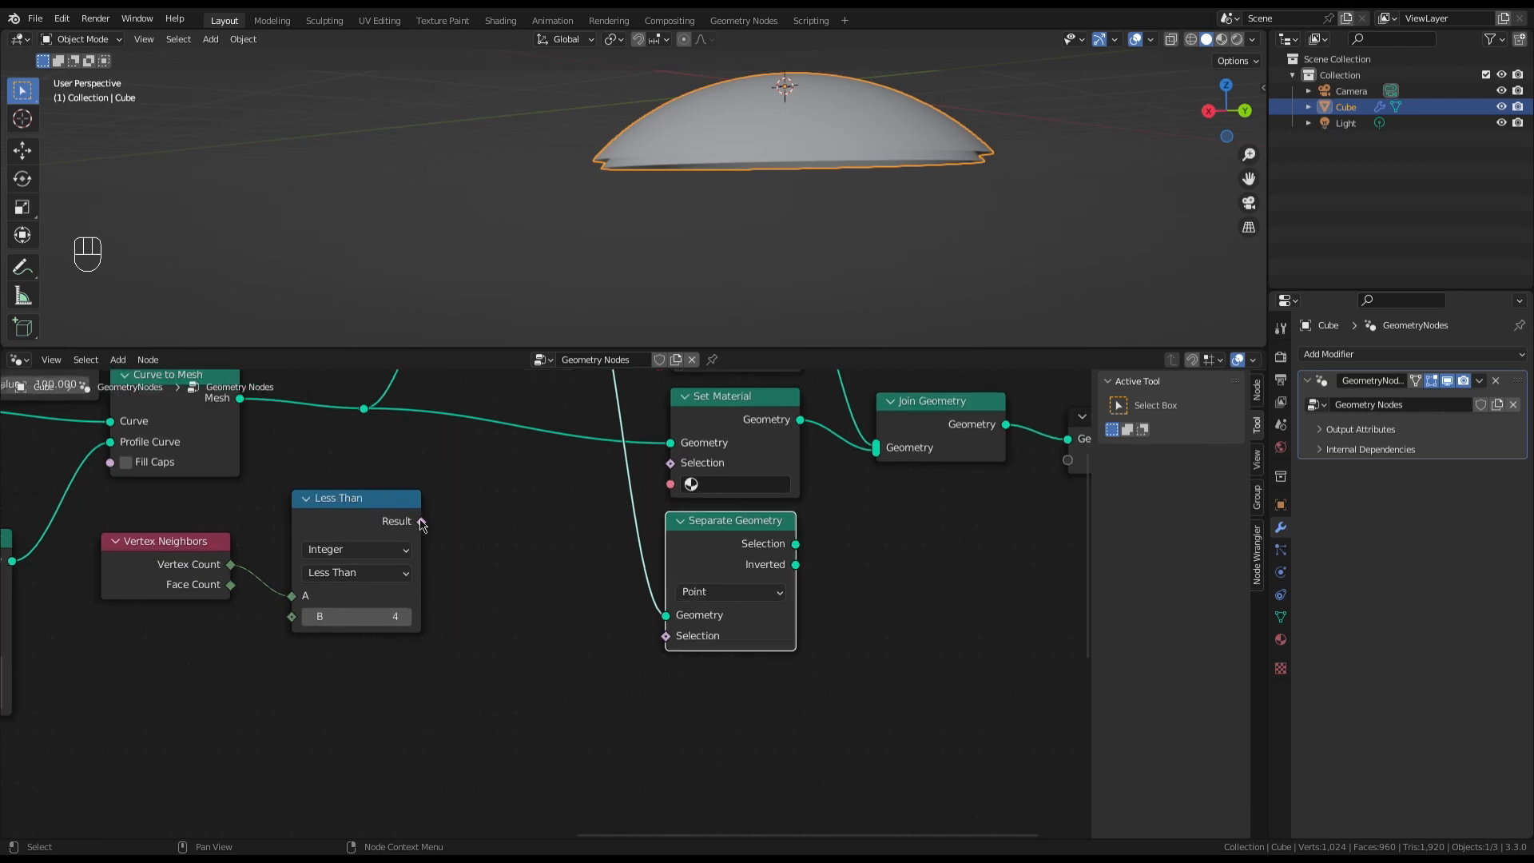
left_click_drag(422, 523, 669, 639)
scroll(688, 575, "down", 4)
scroll(722, 484, "up", 4)
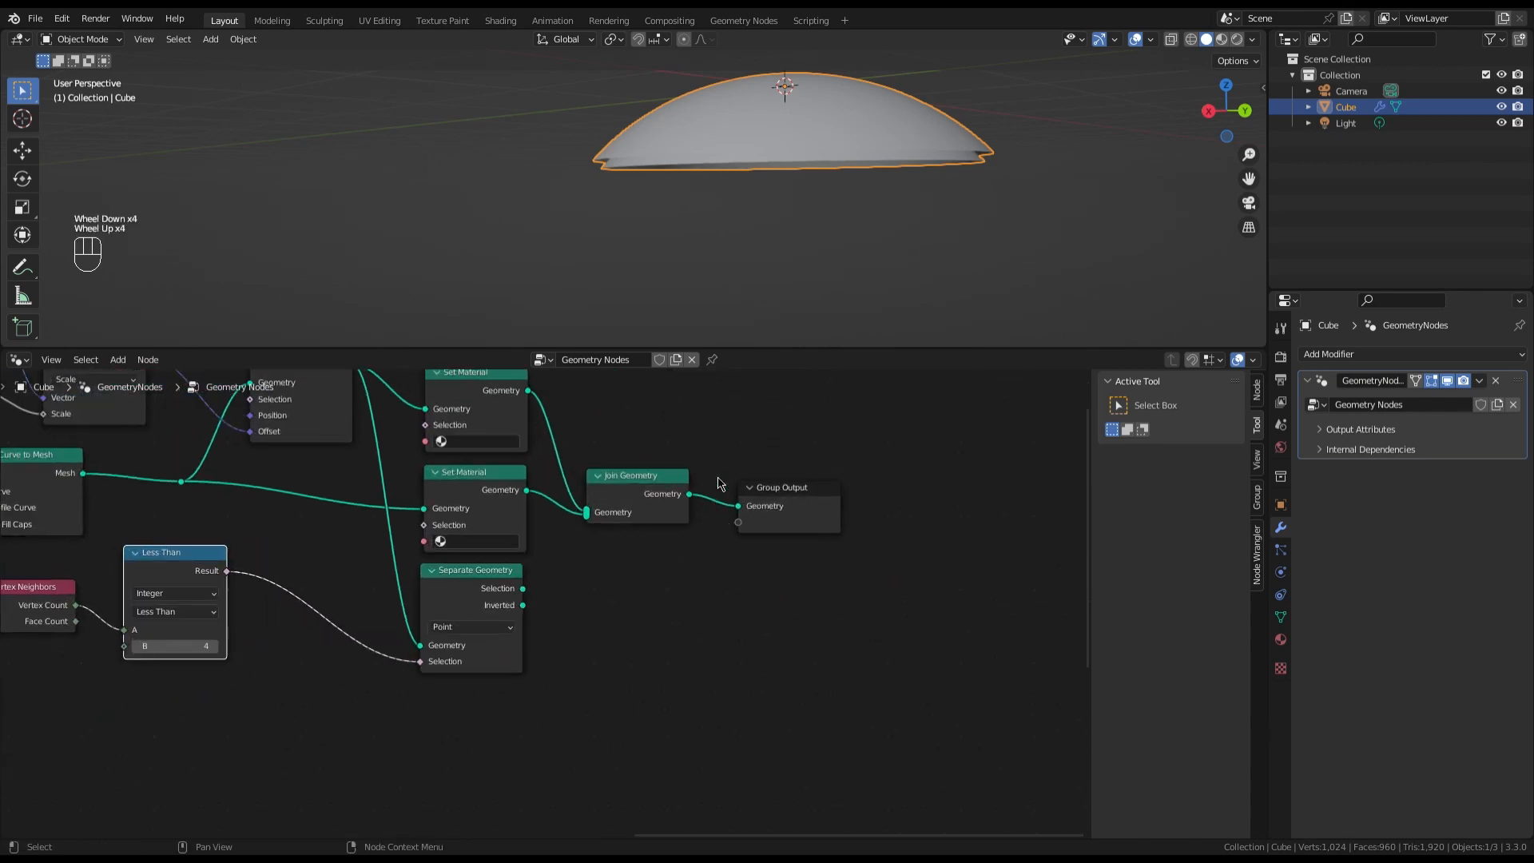
Link Separate Geometry's Selection output to Group Output in place of Join Geometry and inspect the isolated rim
right_click_drag(721, 484, 712, 512, "ctrl")
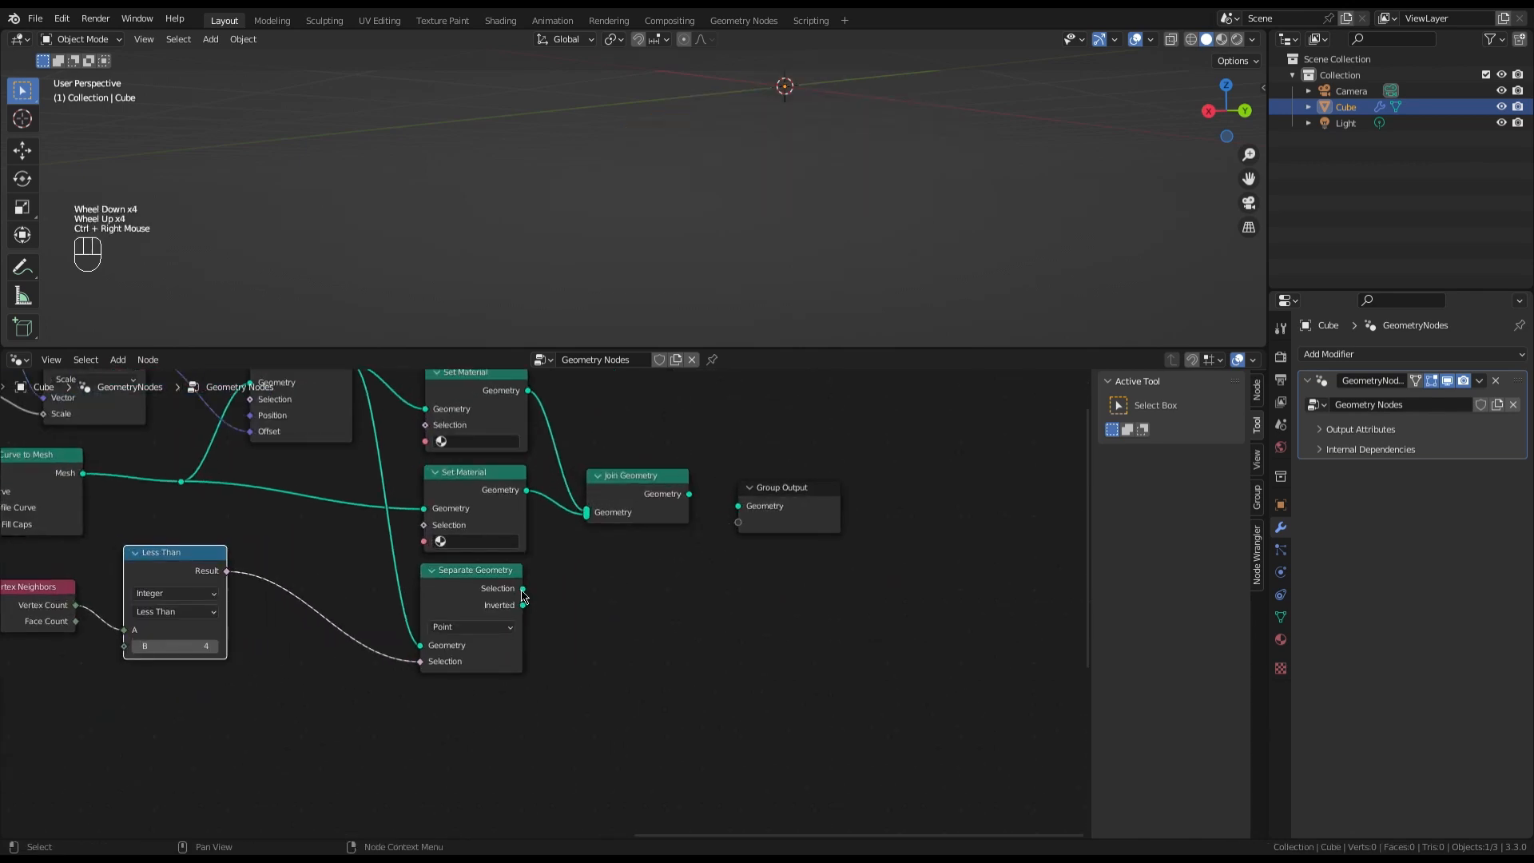
left_click_drag(522, 592, 737, 507)
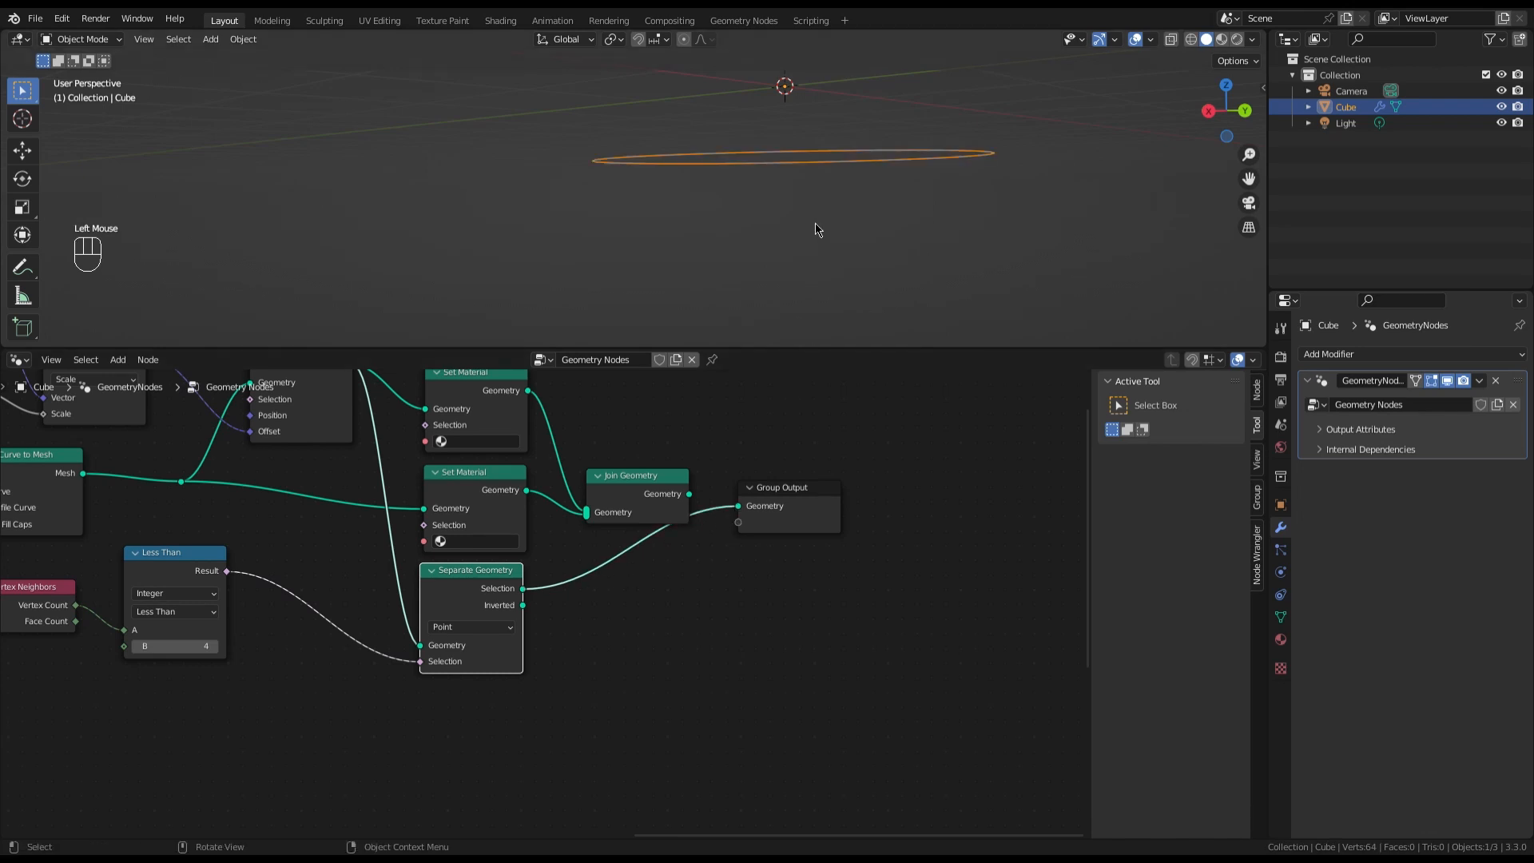
middle_click_drag(816, 229, 811, 252)
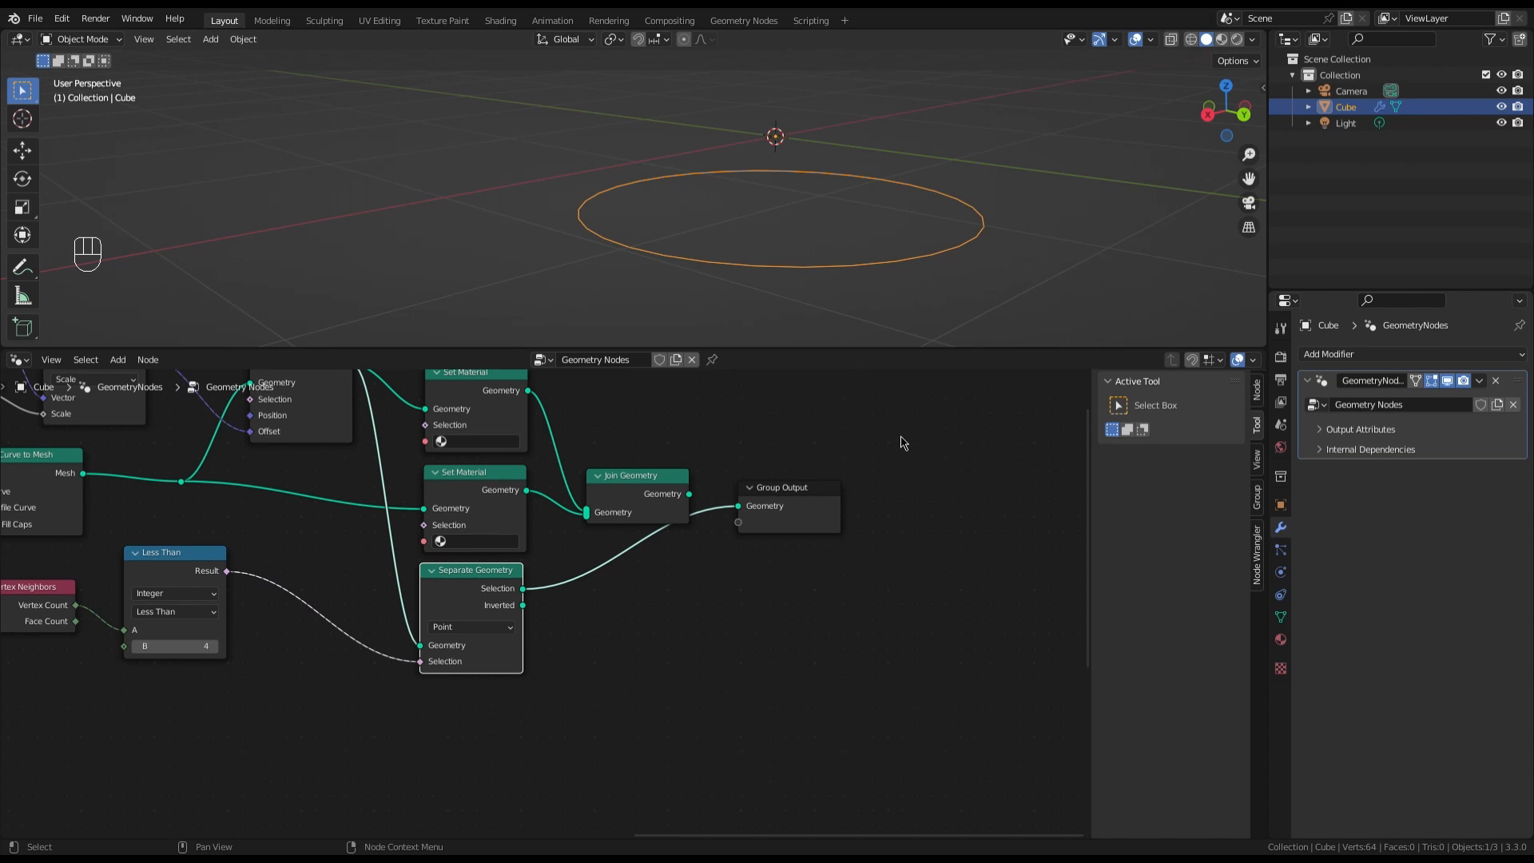
Reconnect Join Geometry to Group Output in place of Separate Geometry and inspect the gap at the cap's rim up close
right_click_drag(595, 546, 601, 607, "ctrl")
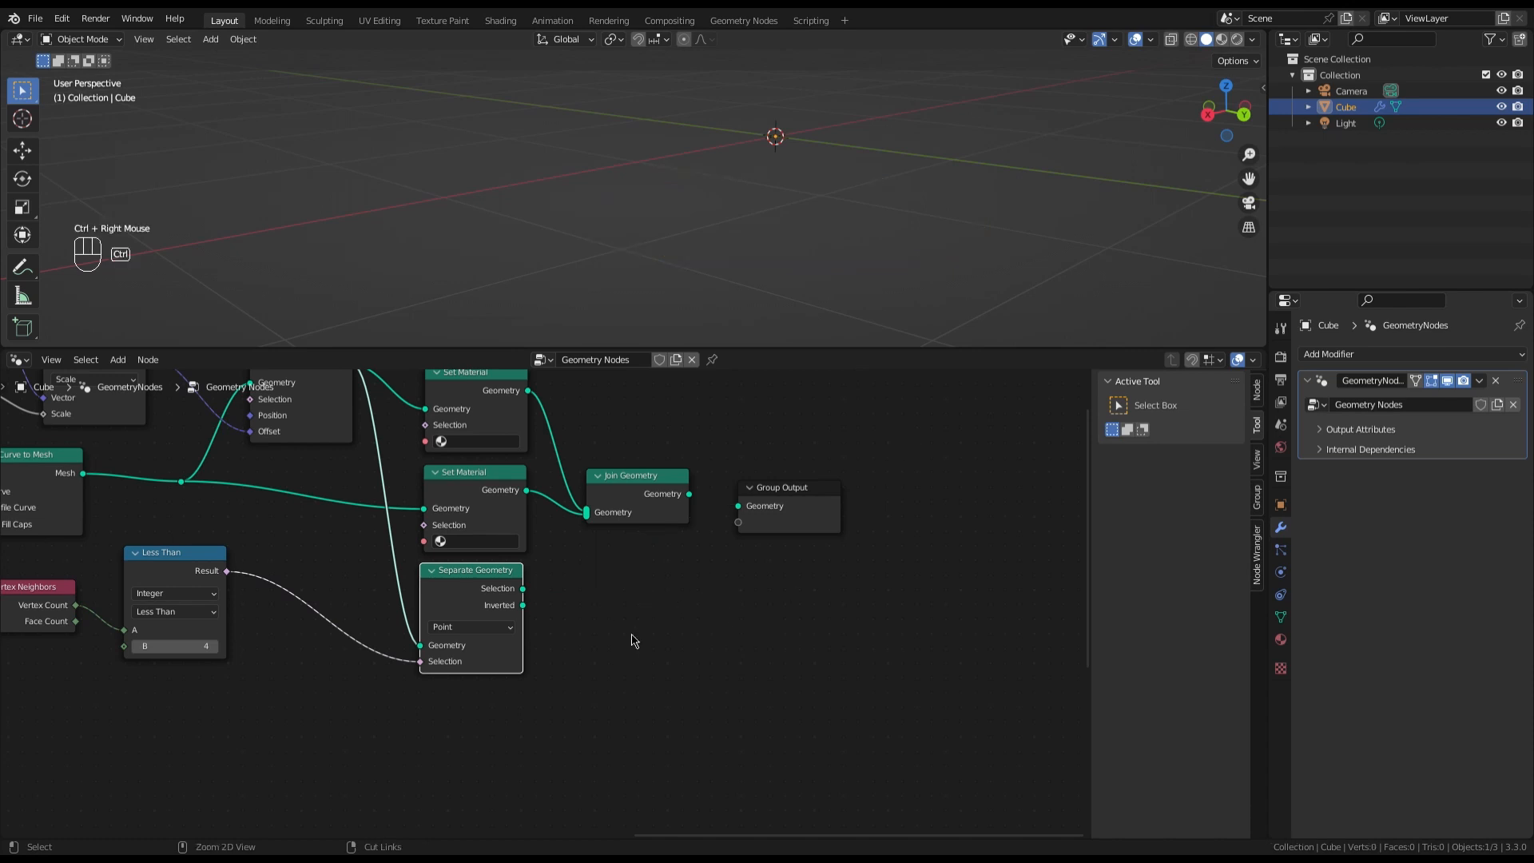
left_click_drag(689, 494, 740, 509)
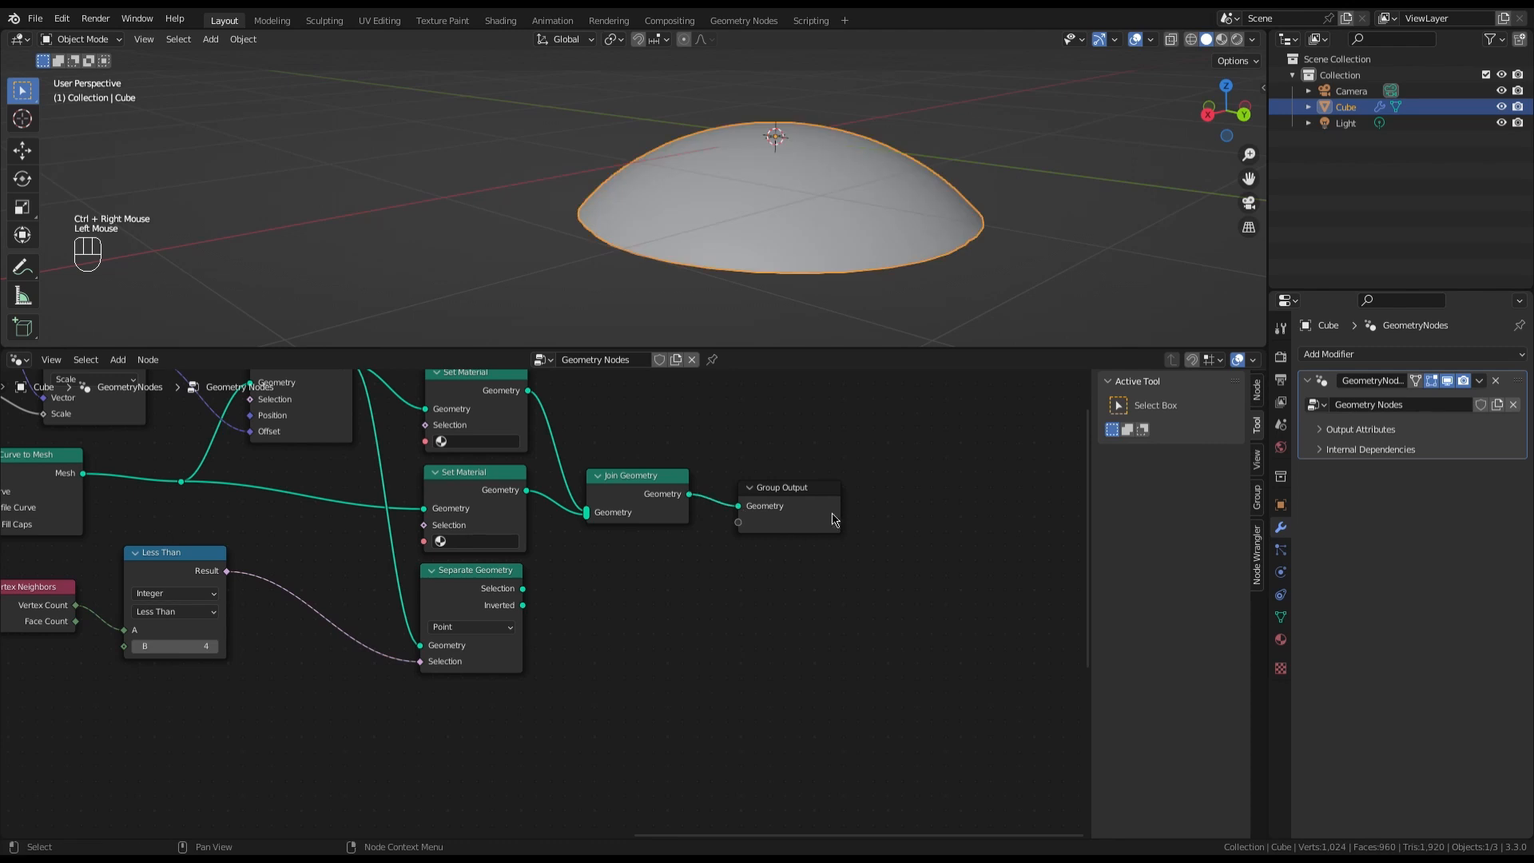
middle_click_drag(846, 165, 847, 141)
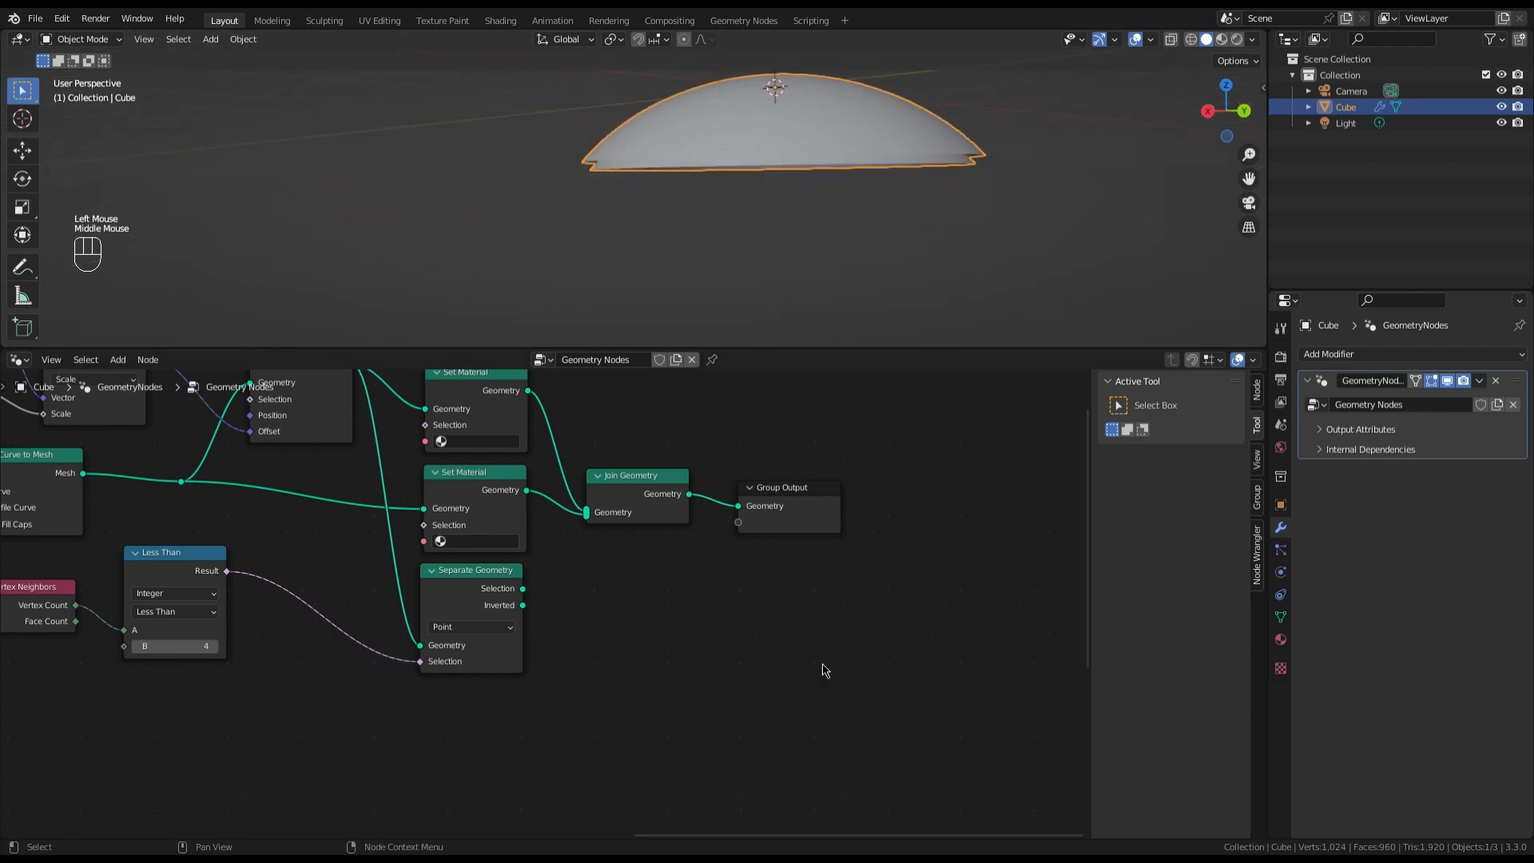
scroll(828, 667, "down", 2)
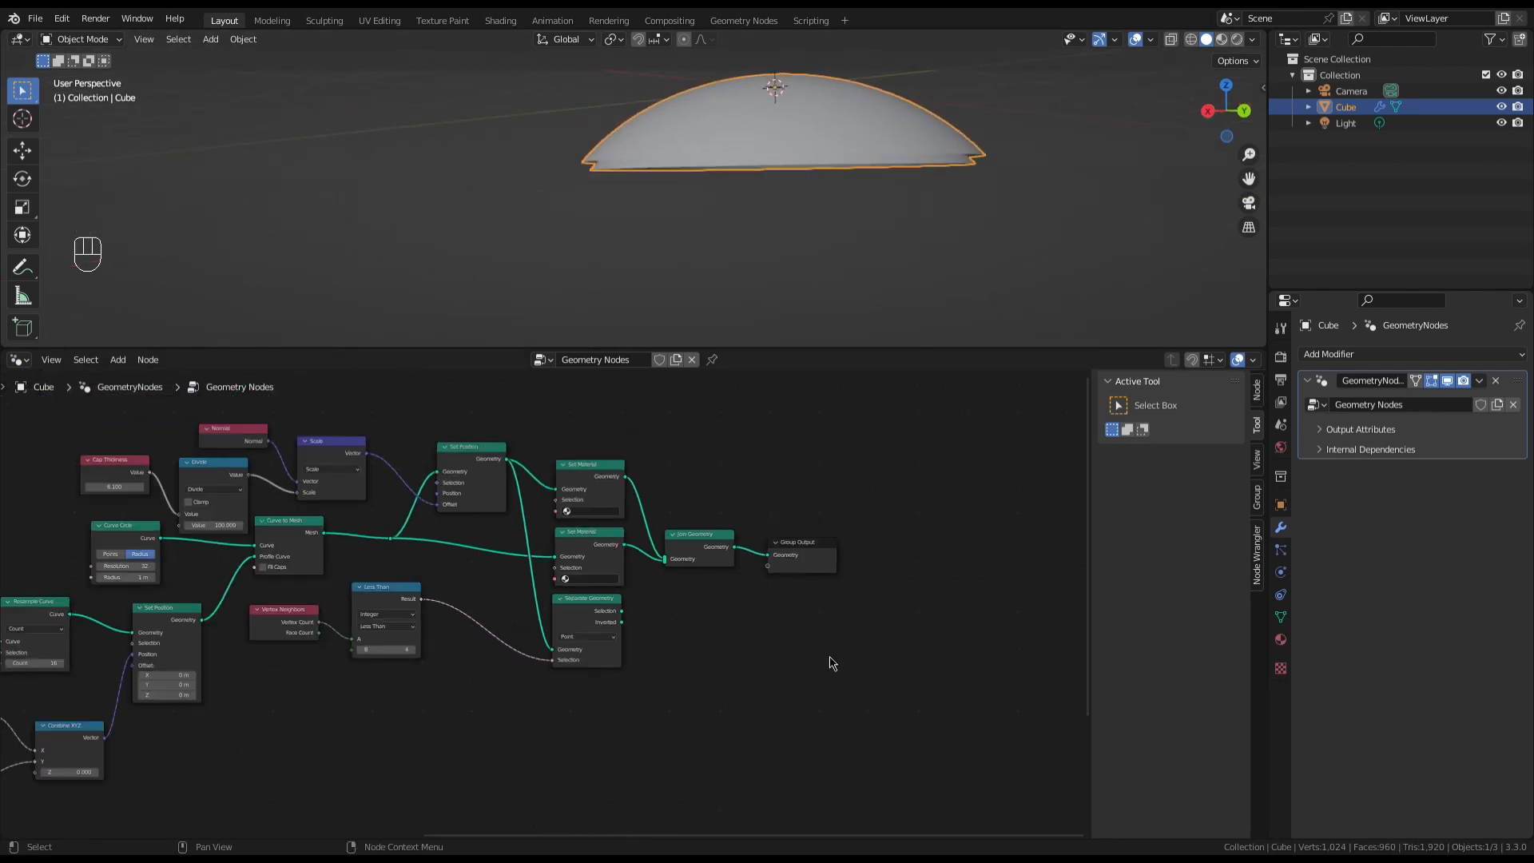
scroll(592, 171, "up", 4)
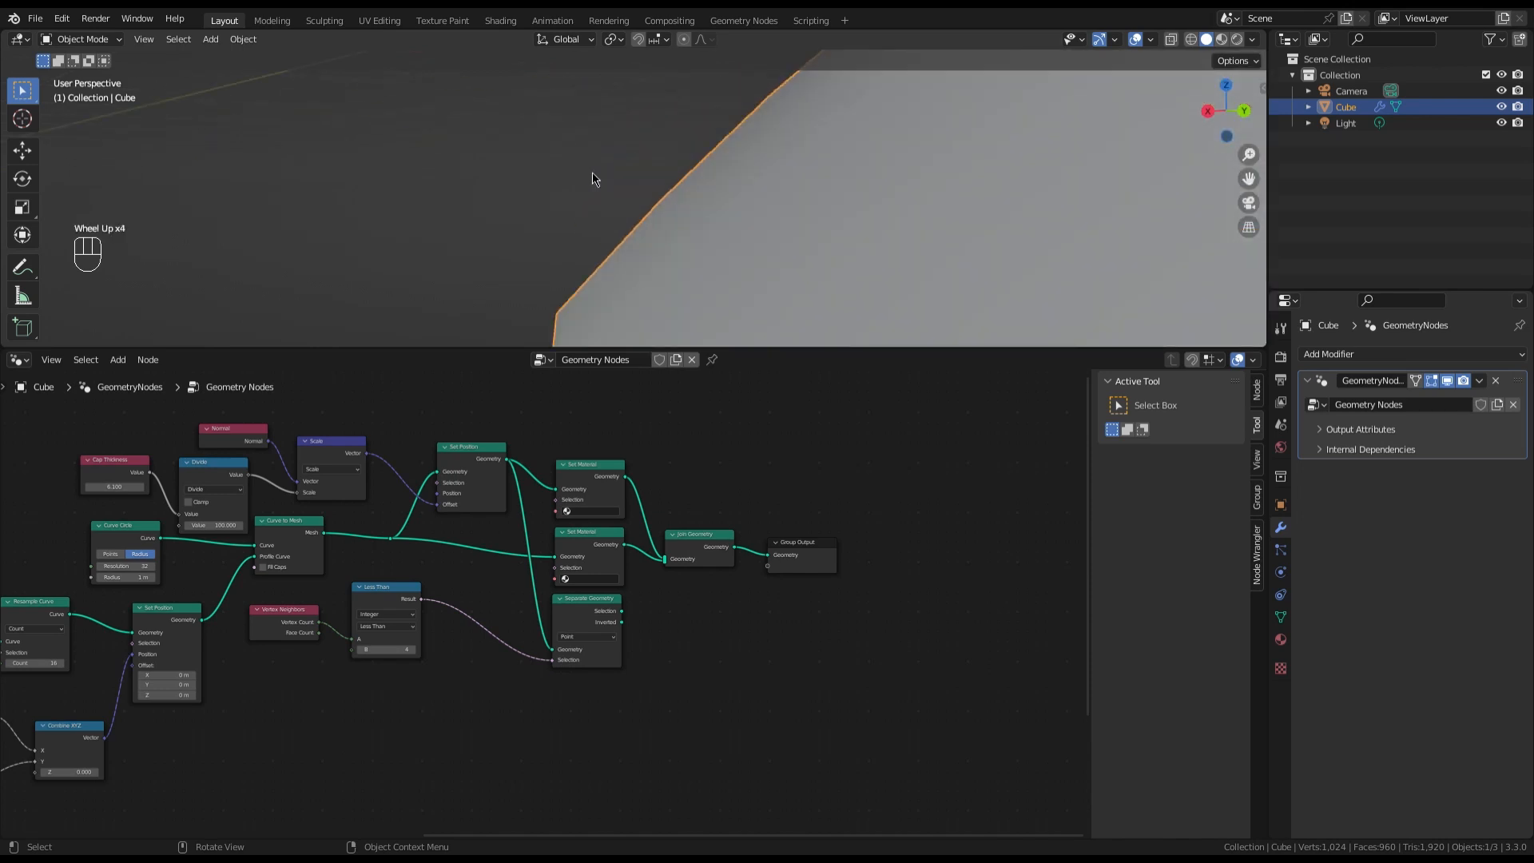
scroll(592, 171, "down", 2)
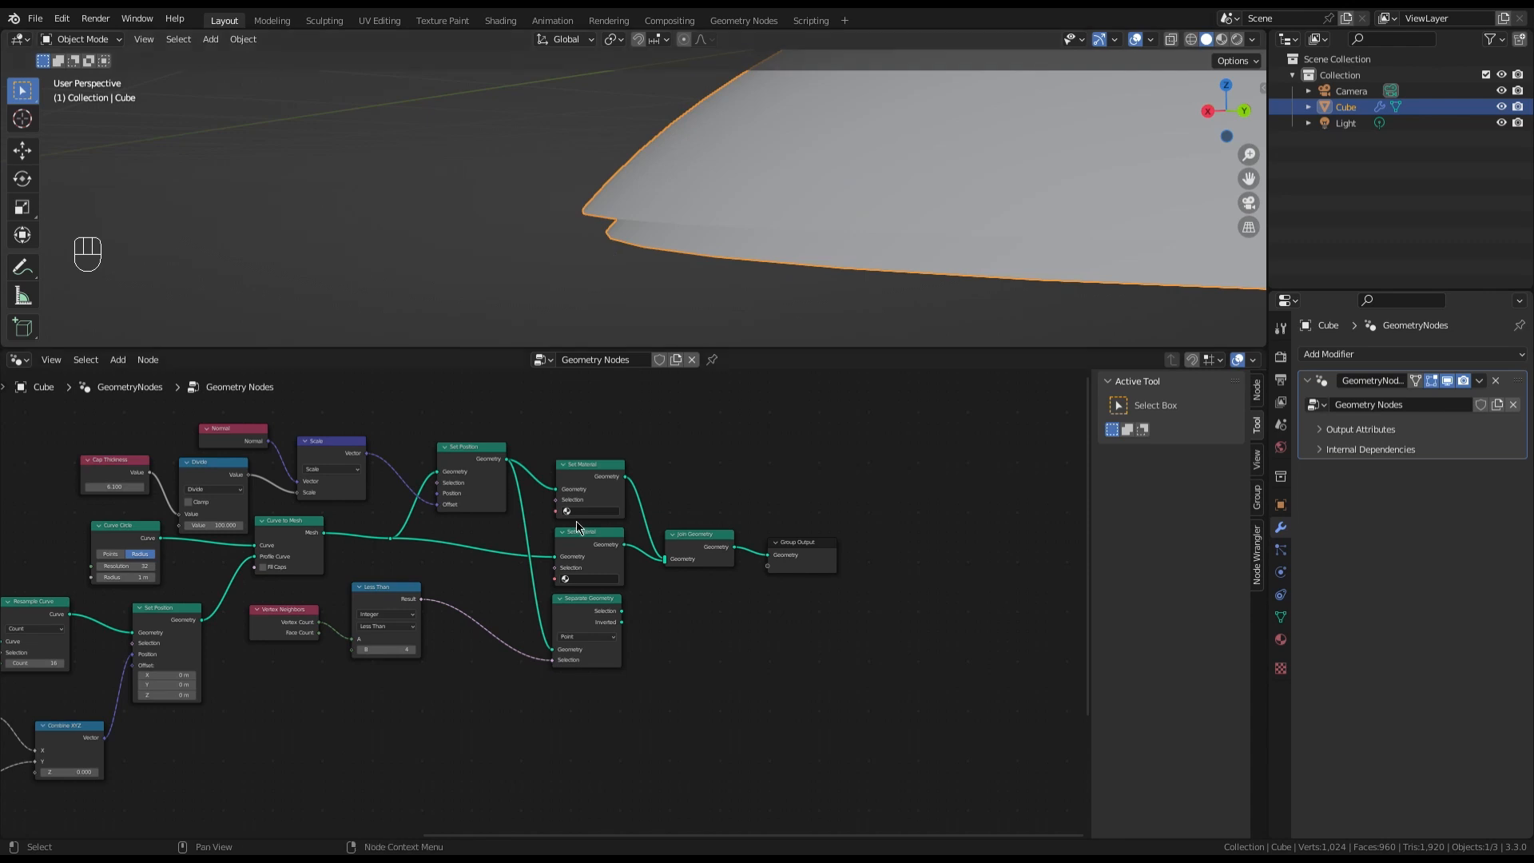
Move the Less Than node closer to the Vertex Neighbors node
scroll(447, 721, "up", 2)
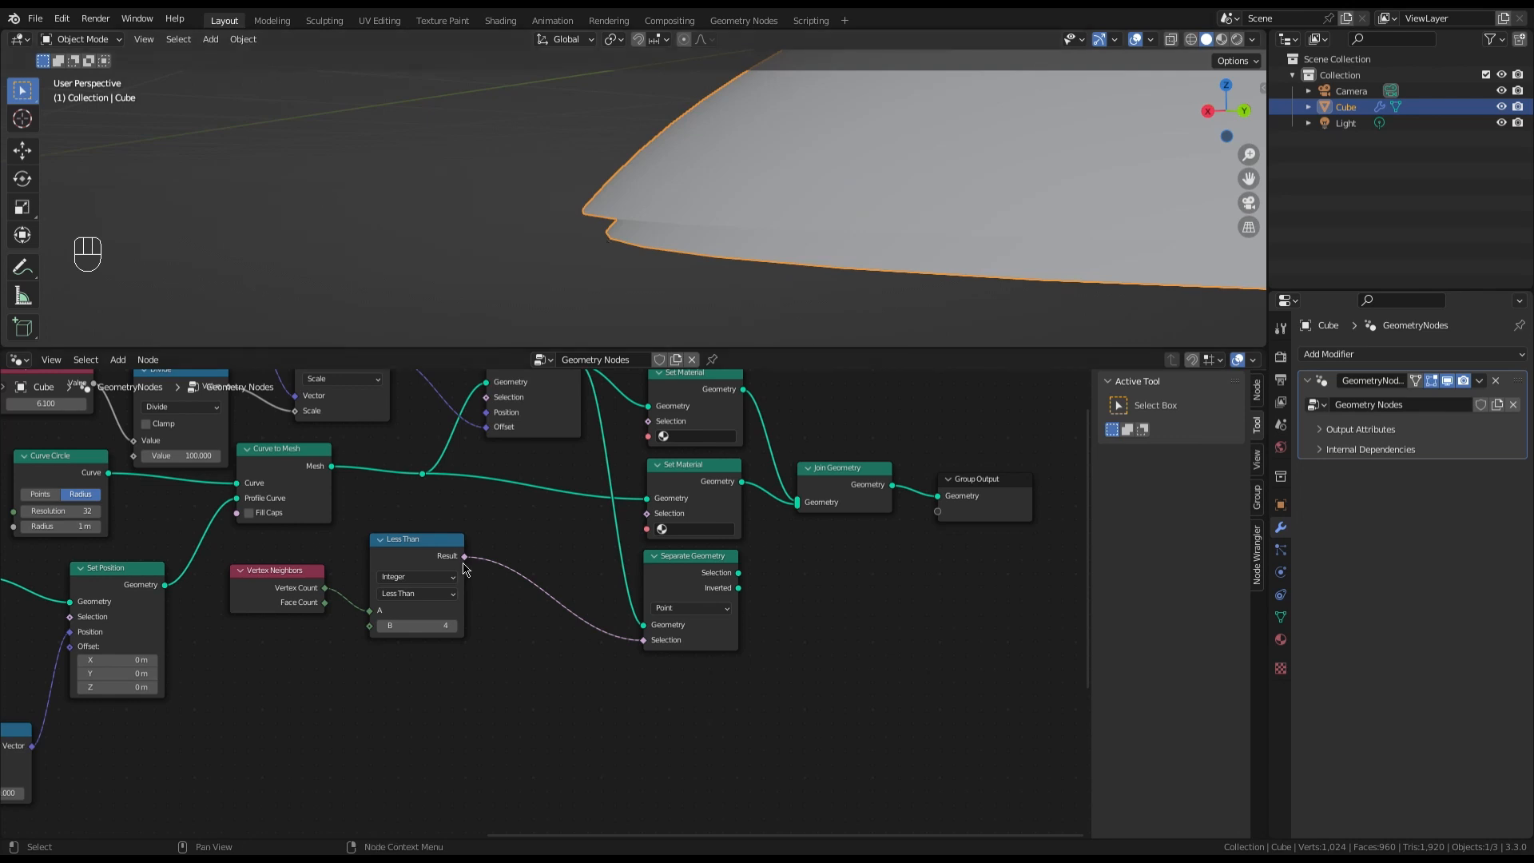
left_click_drag(421, 547, 400, 540)
scroll(472, 521, "down", 2)
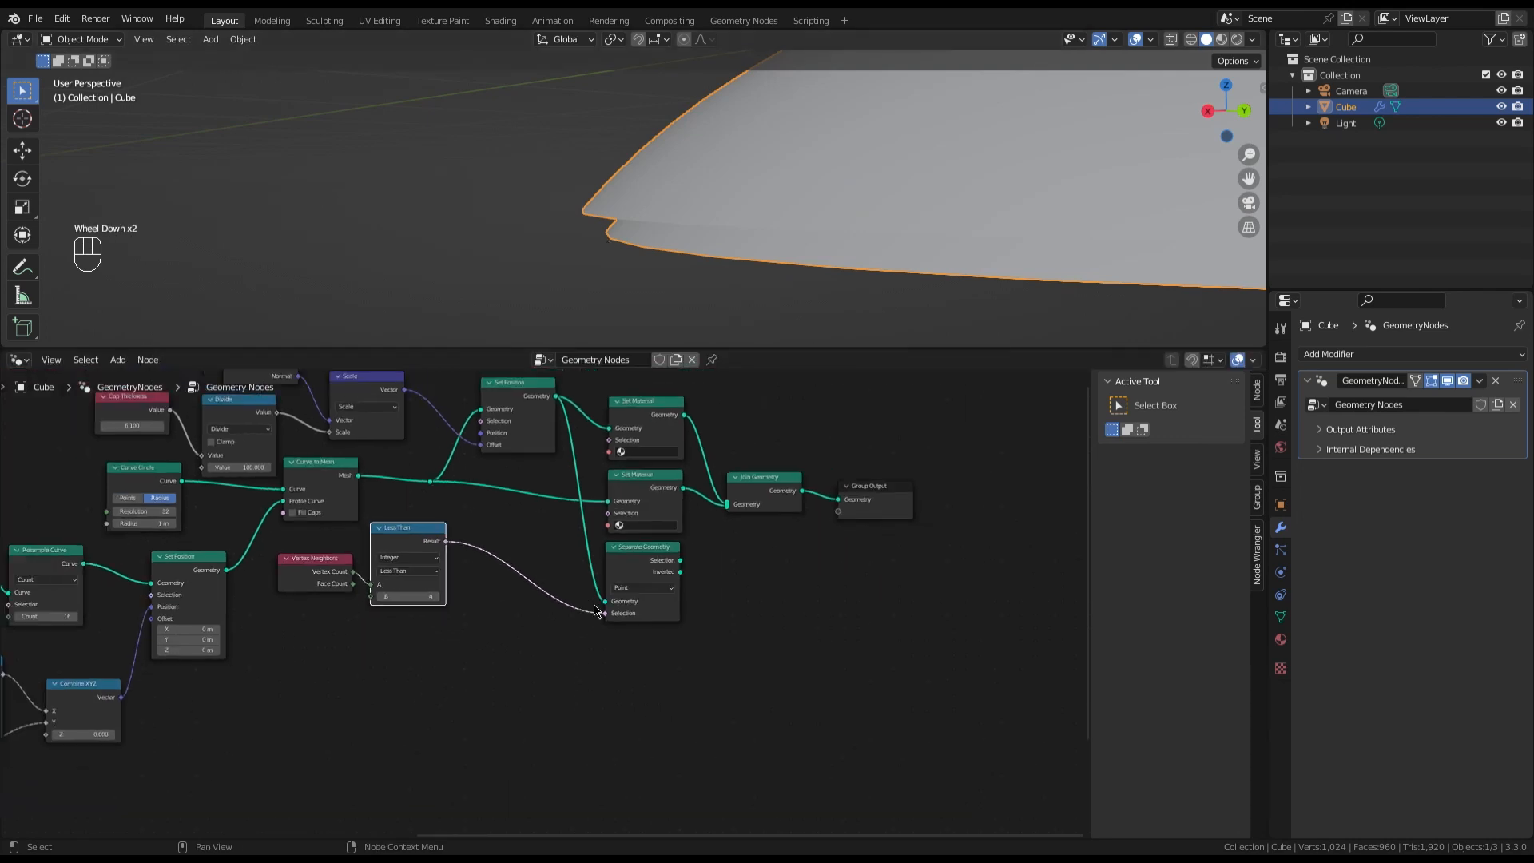
Add a Vector Math node directly below the Separate Geometry node
scroll(624, 674, "up", 3)
left_click(642, 653)
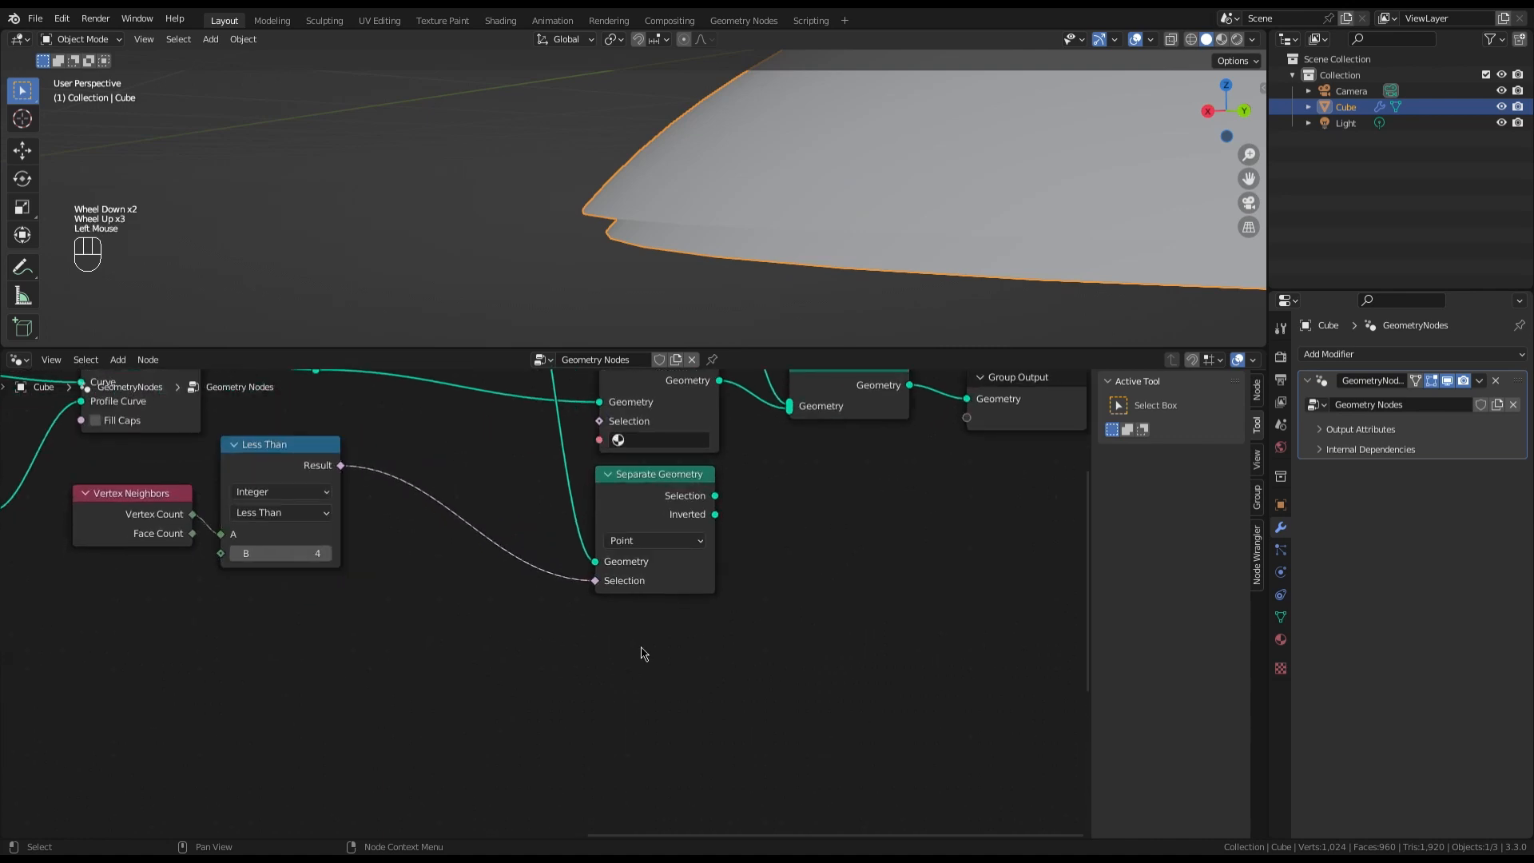
key("shift+a")
type("v")
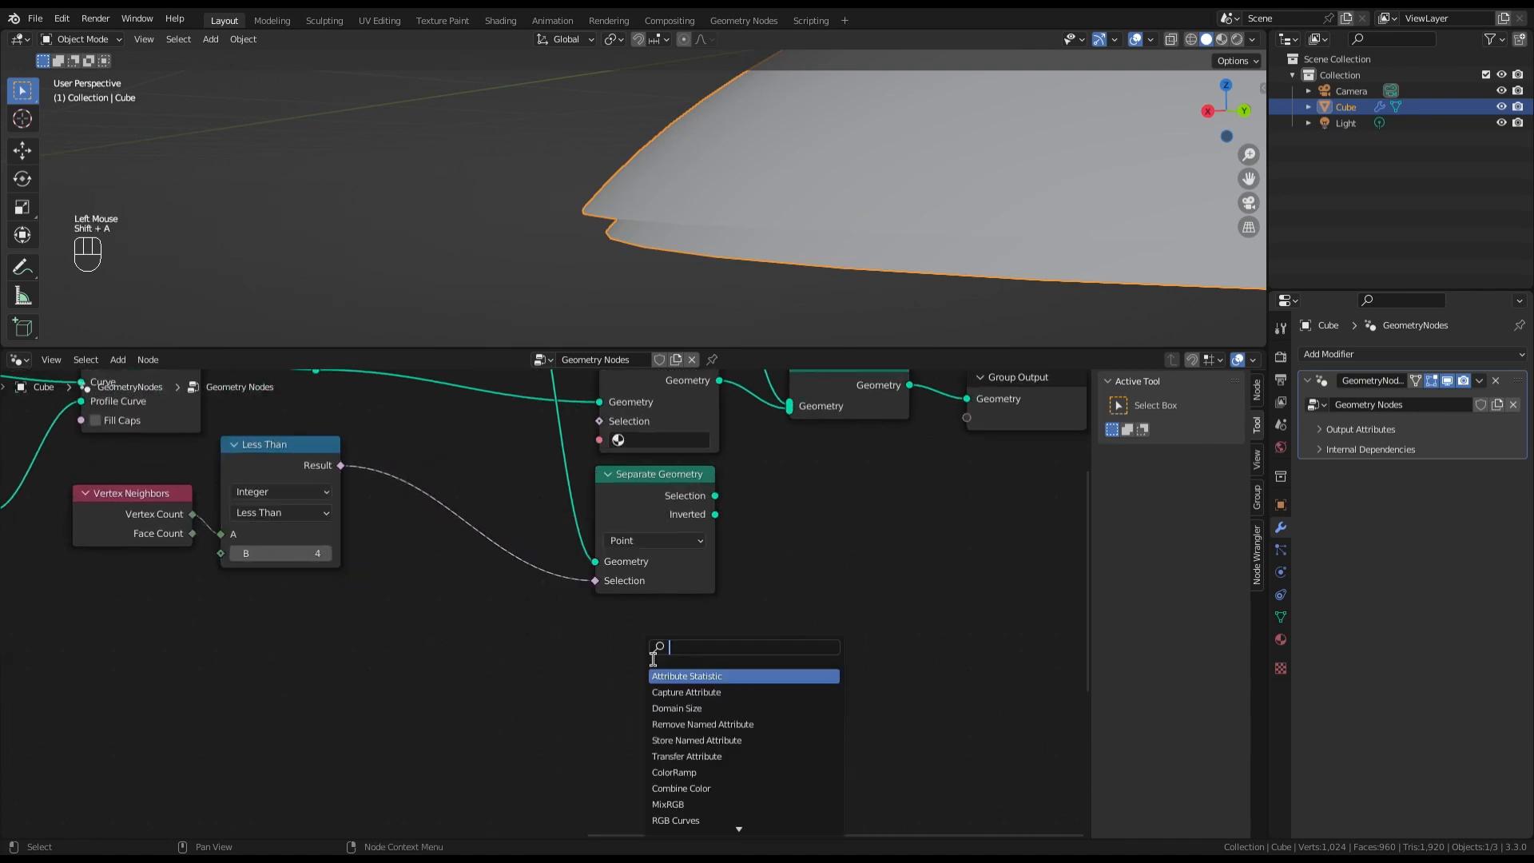
type("ect")
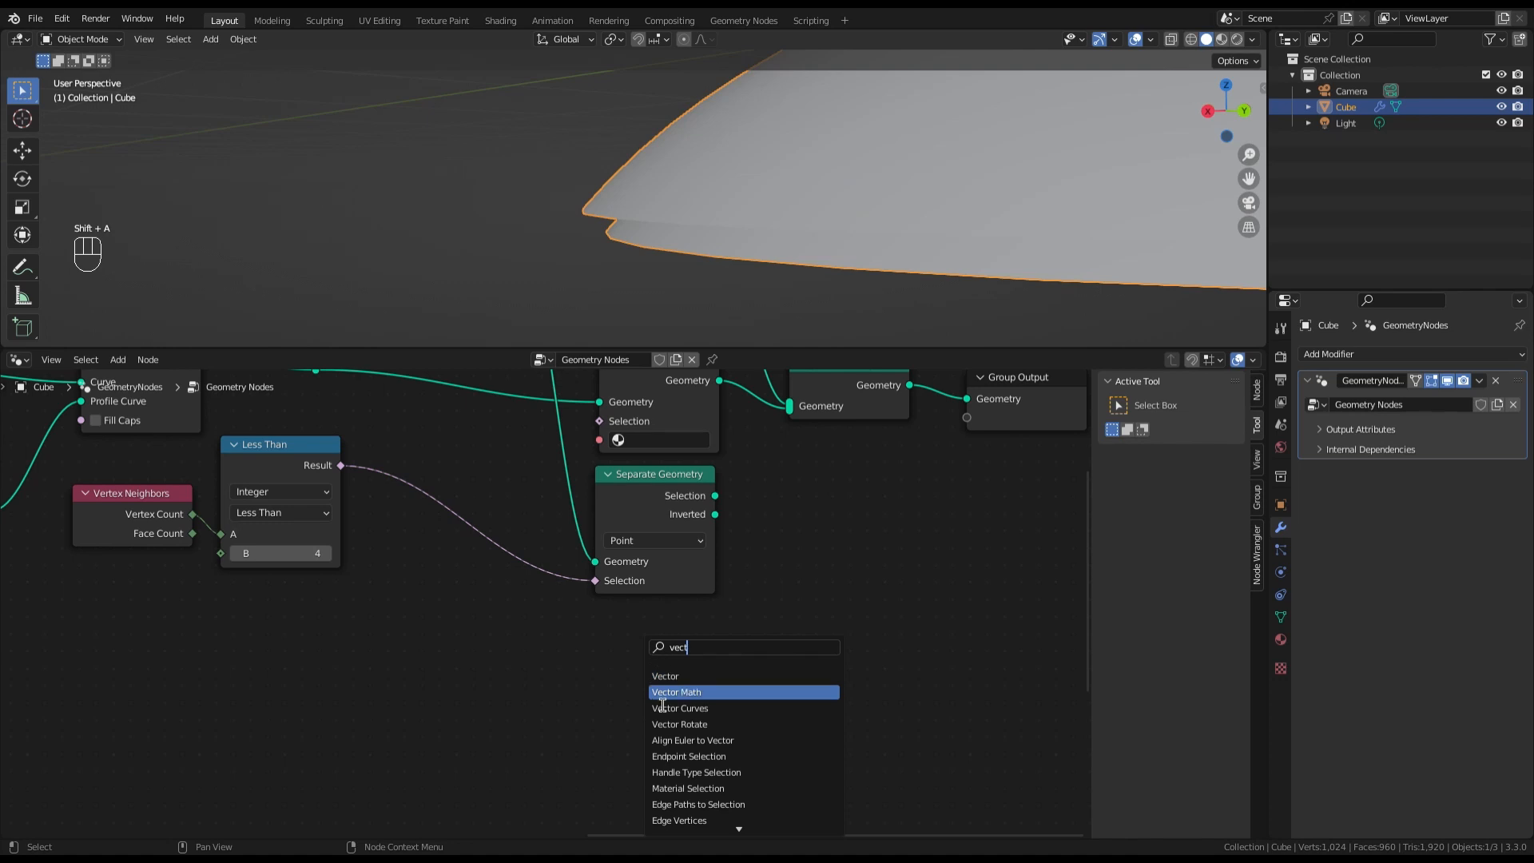
left_click(660, 694)
left_click(606, 659)
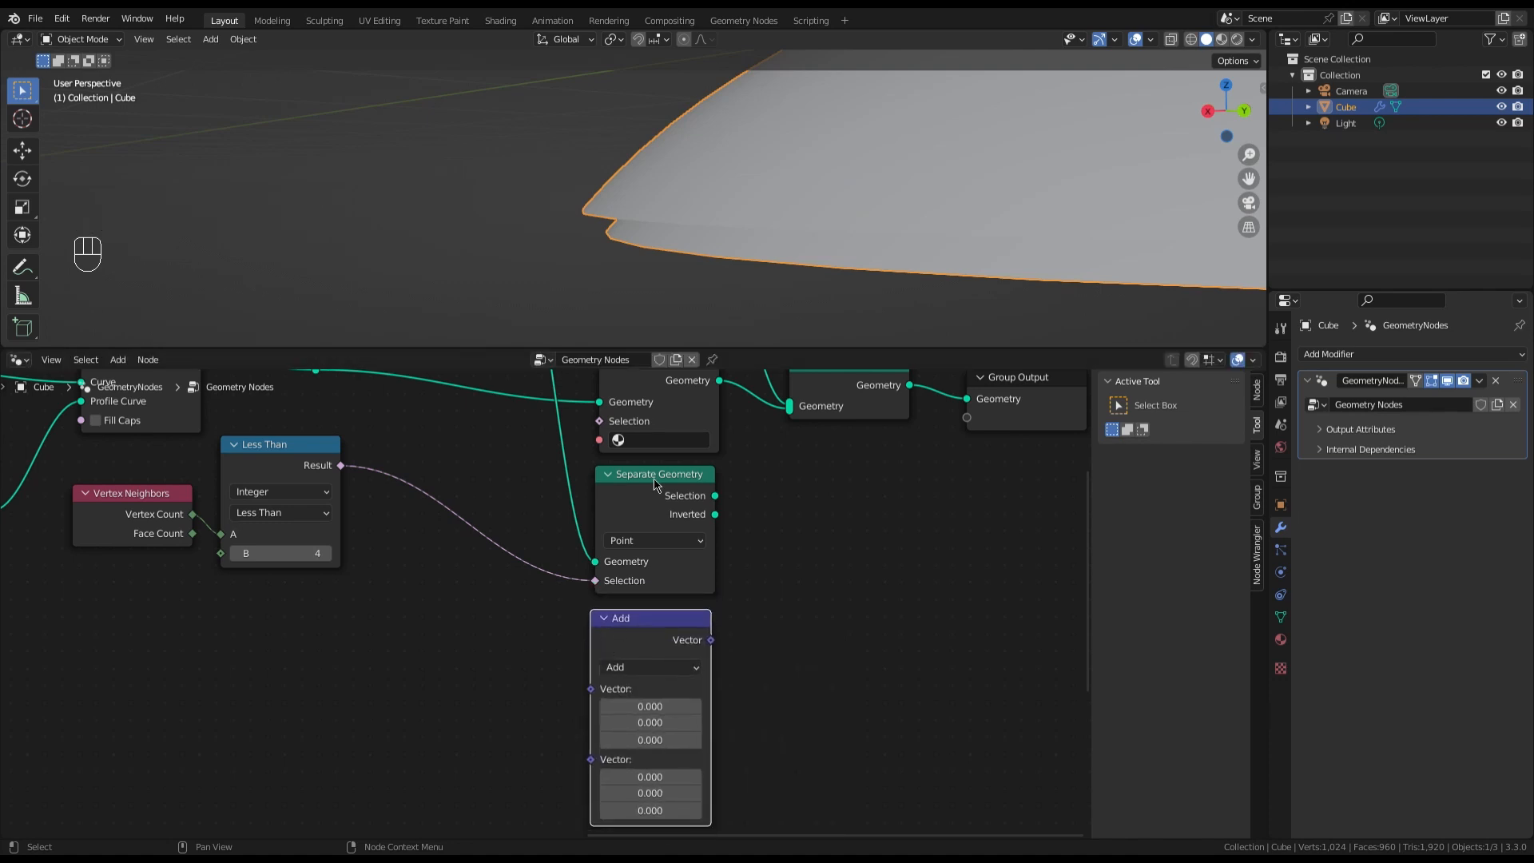
Add a Position node feeding the second Vector input of the Add vector math node
scroll(639, 623, "down", 3)
scroll(623, 706, "up", 4)
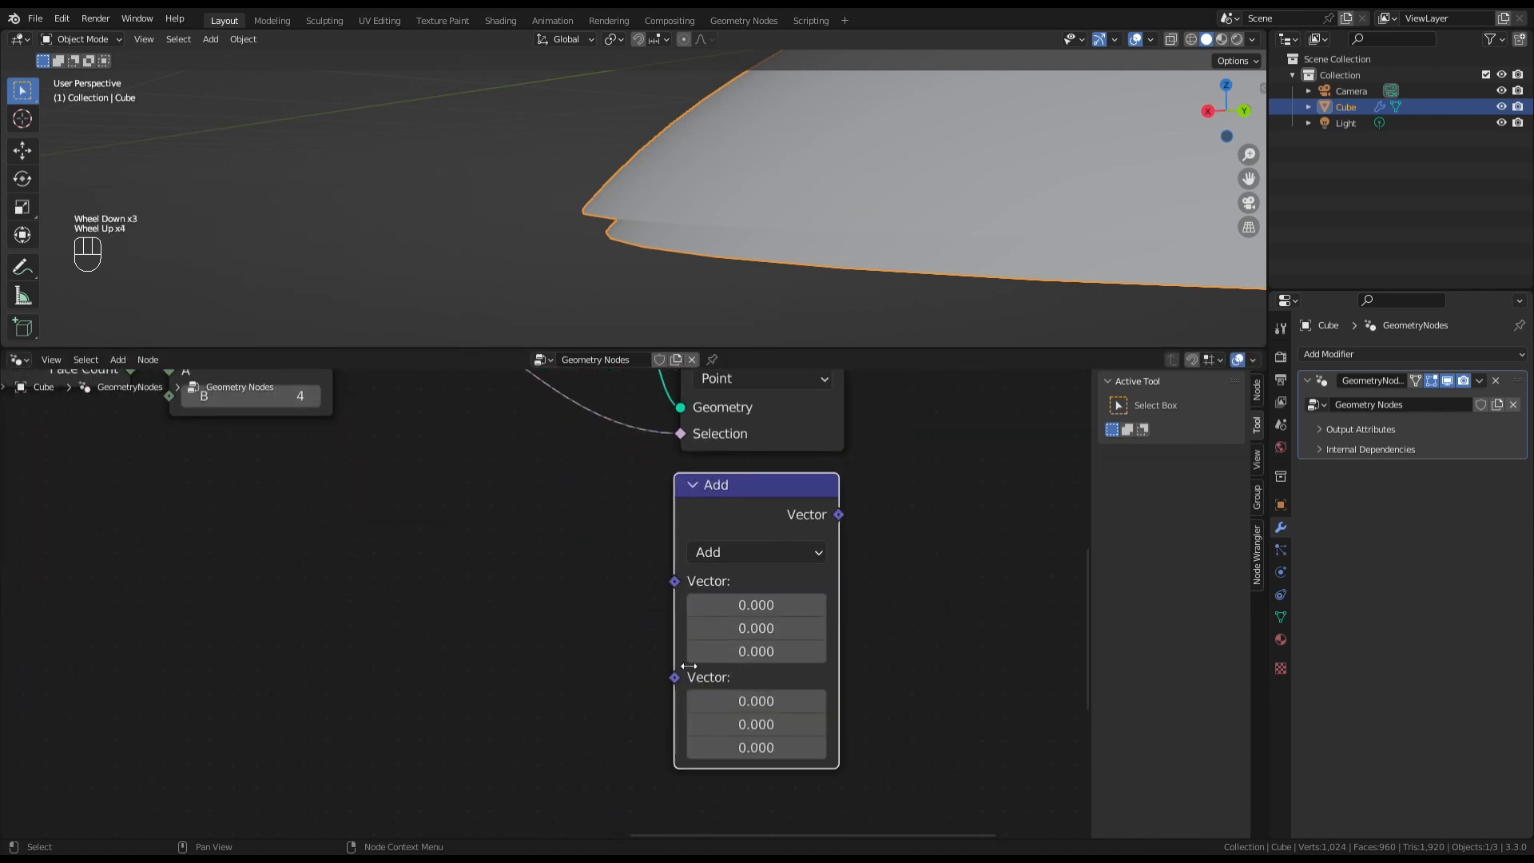
left_click_drag(675, 678, 594, 688)
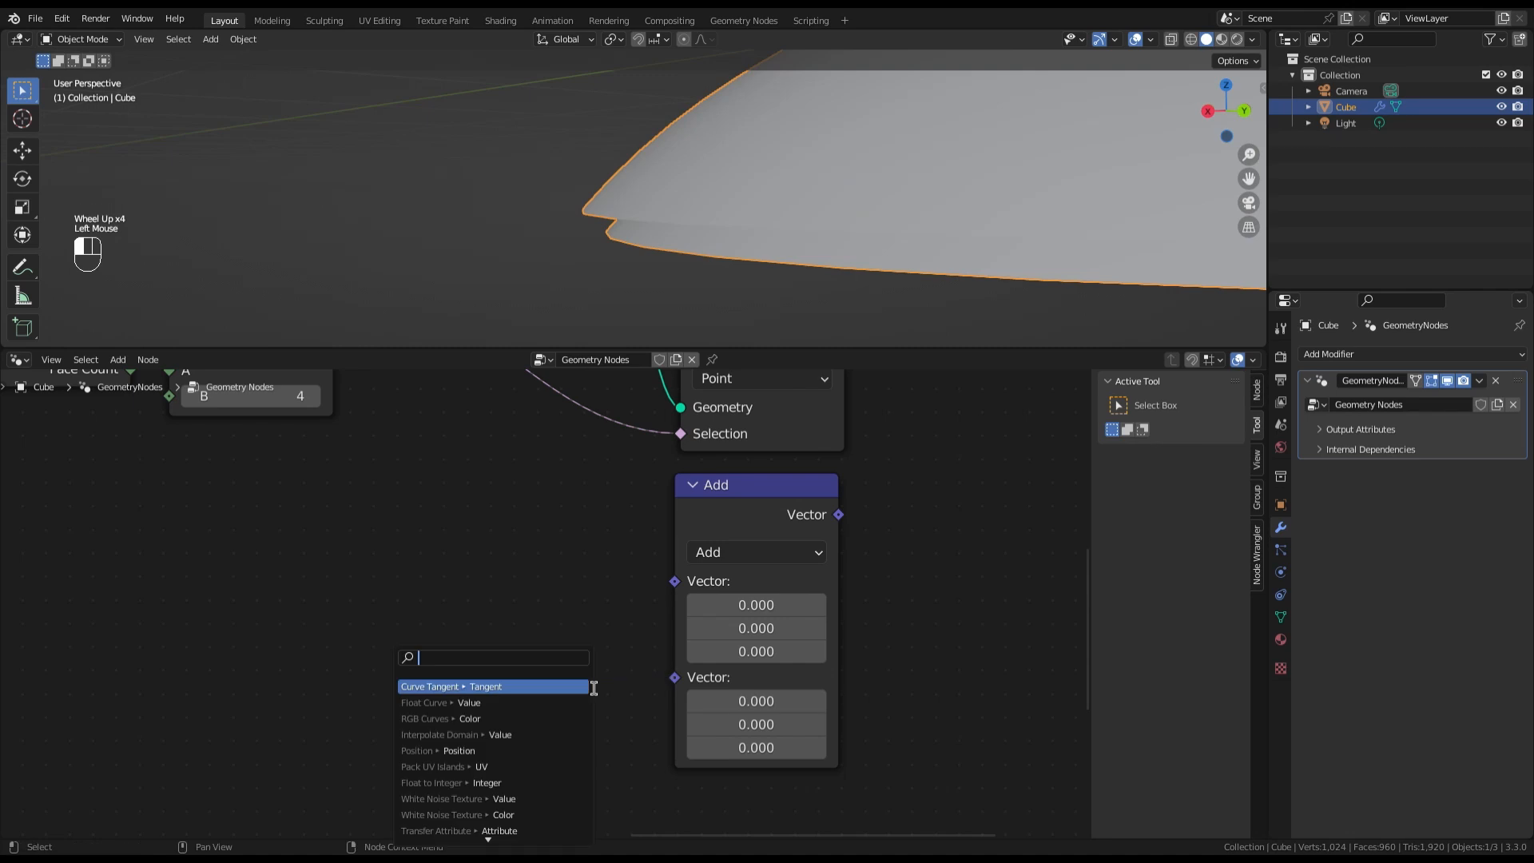
type("posit")
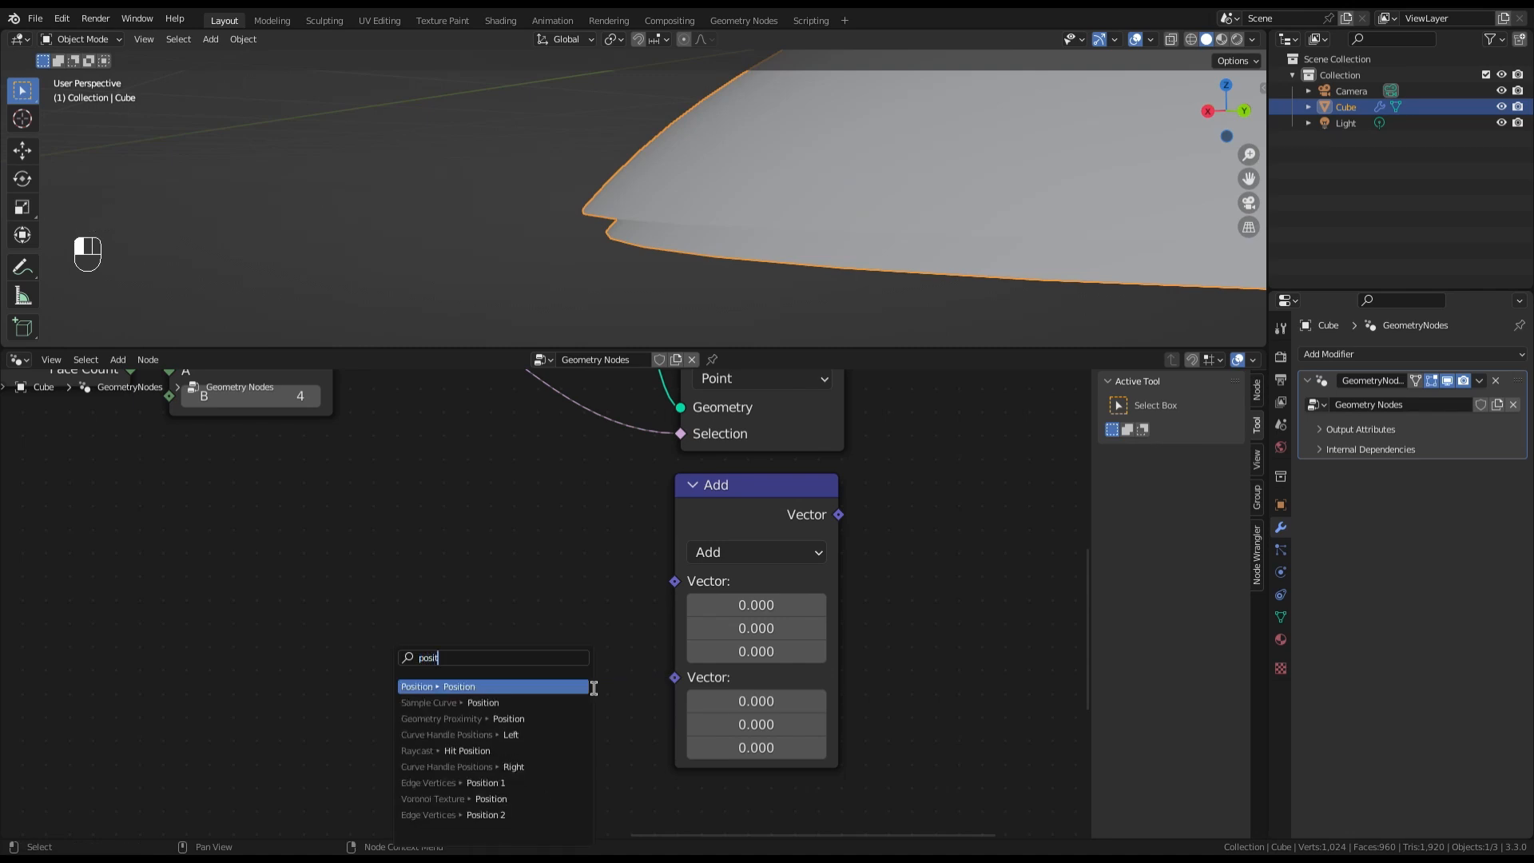
type("ion")
key("Return")
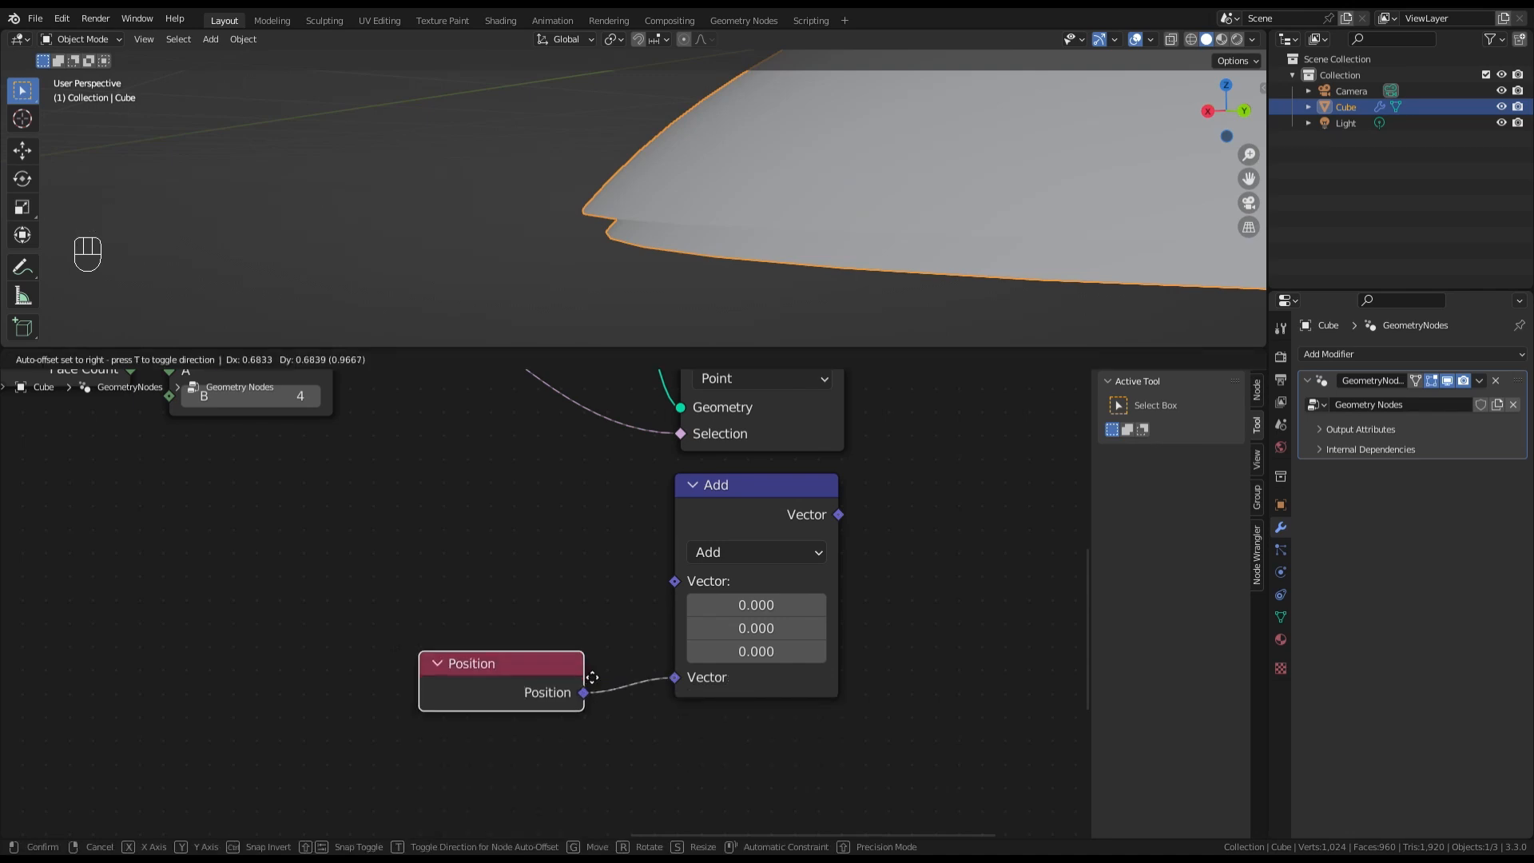
left_click(586, 705)
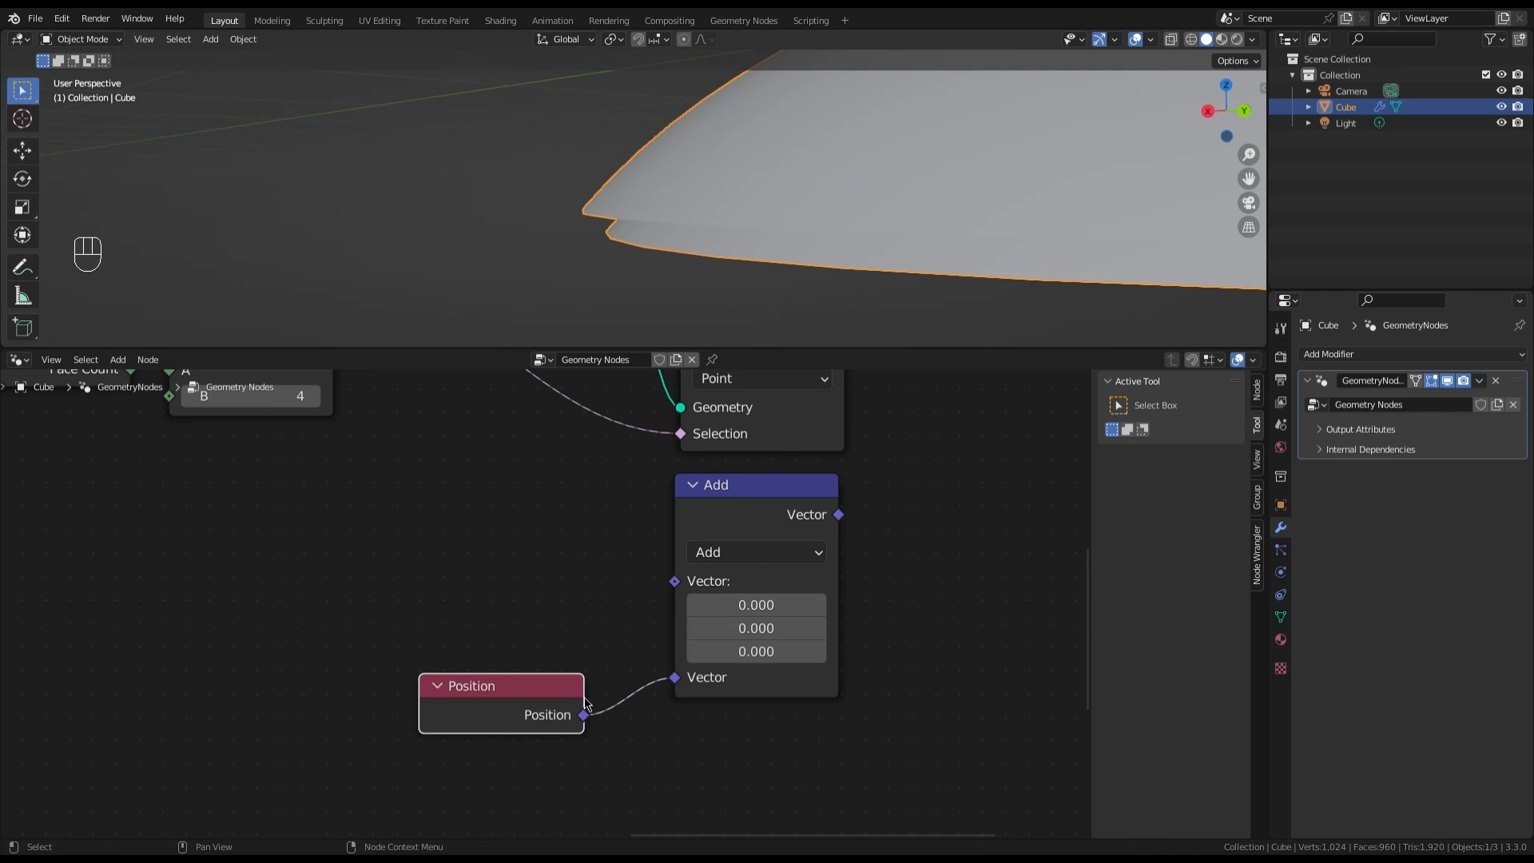
Add a Transfer Attribute node feeding the first Vector input of the Add node and place it above Position
scroll(703, 680, "down", 2)
scroll(480, 619, "up", 3)
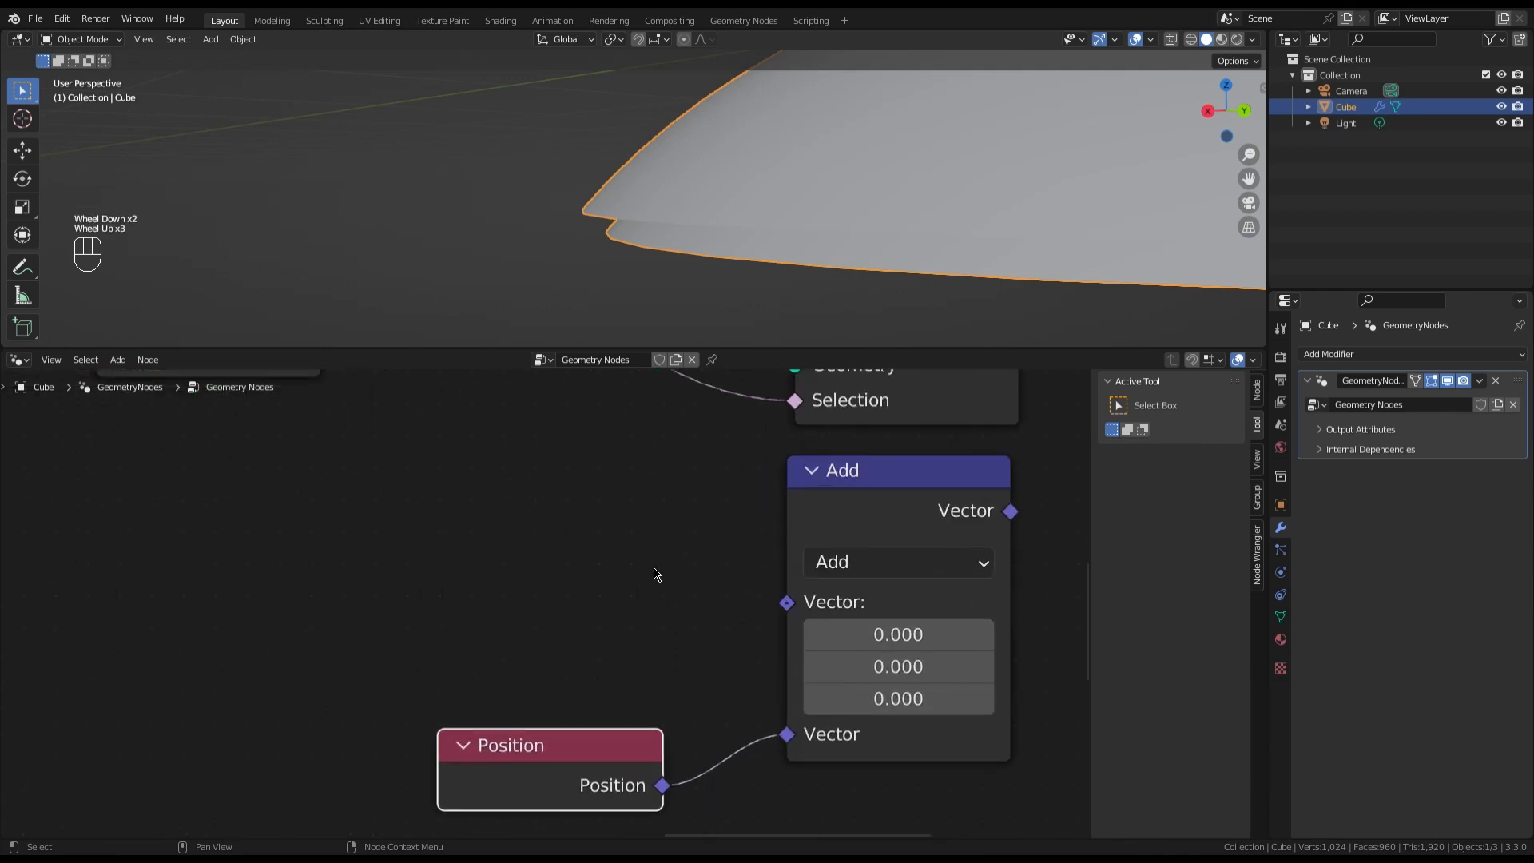
left_click_drag(787, 603, 699, 589)
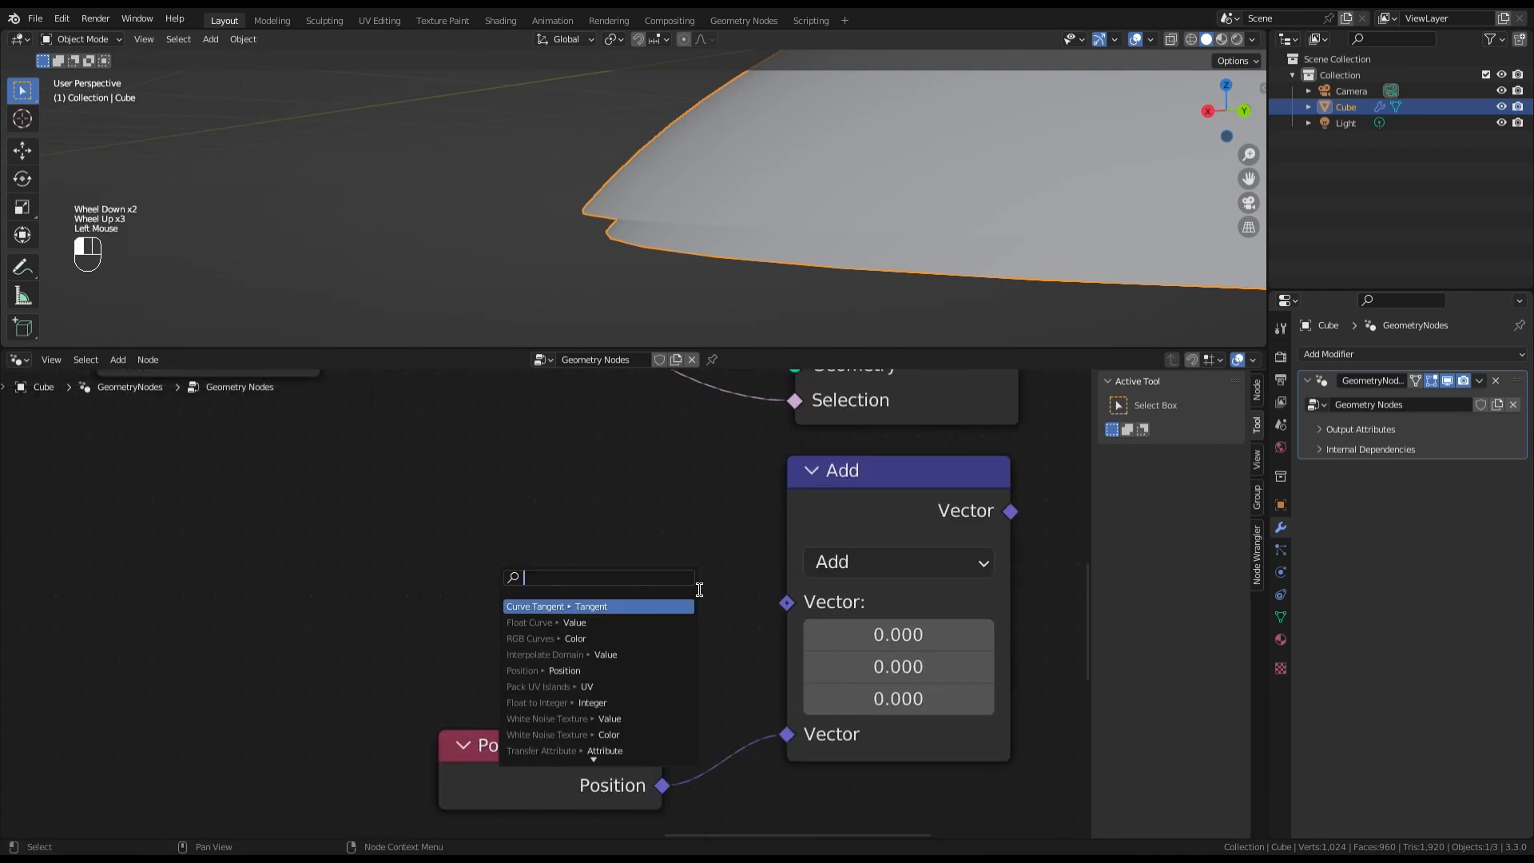
type("tansfe")
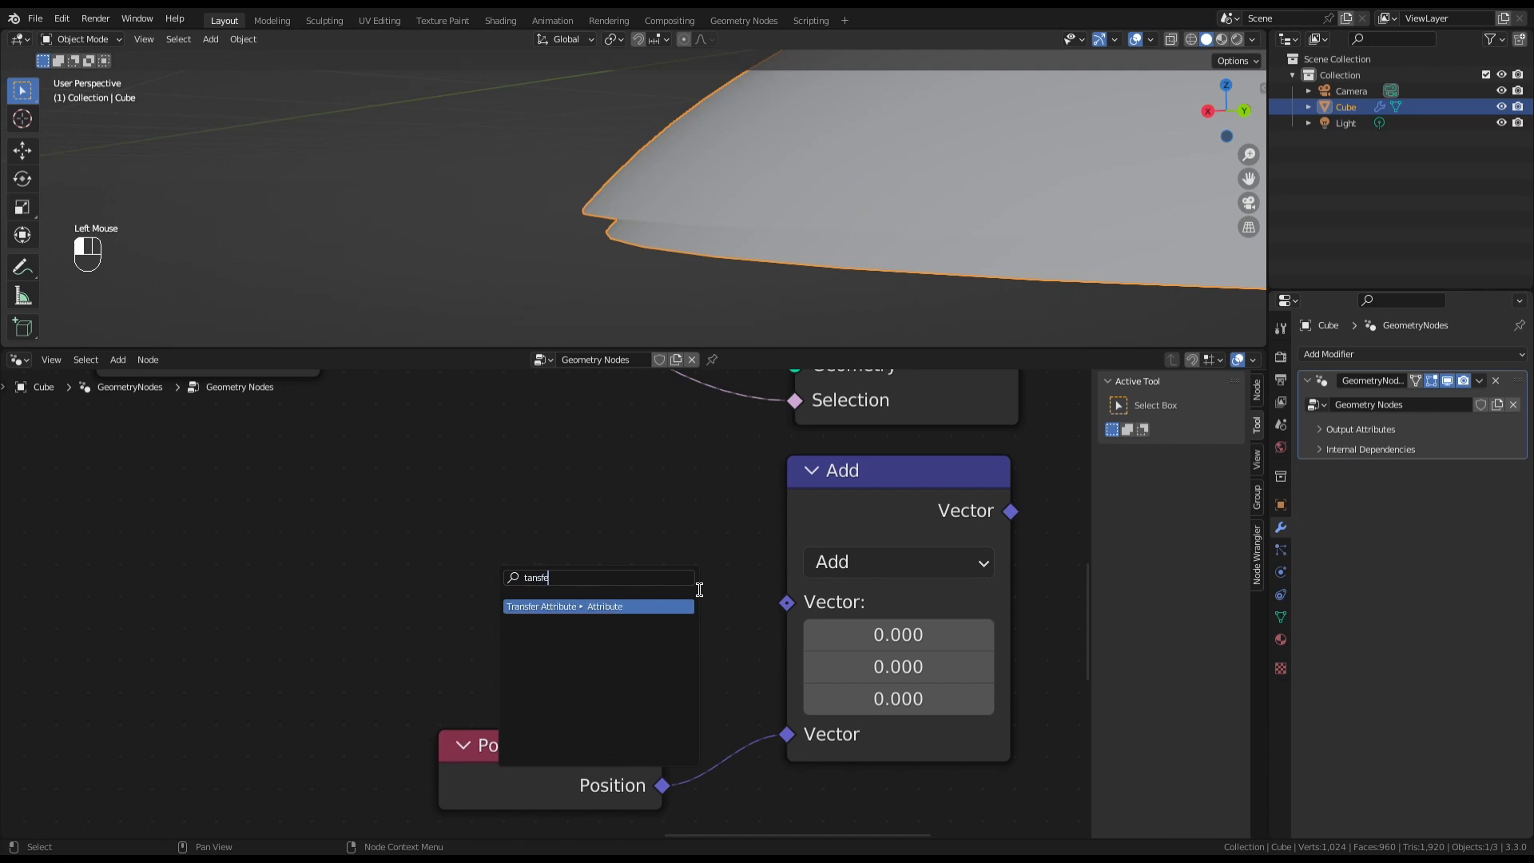
key("Return")
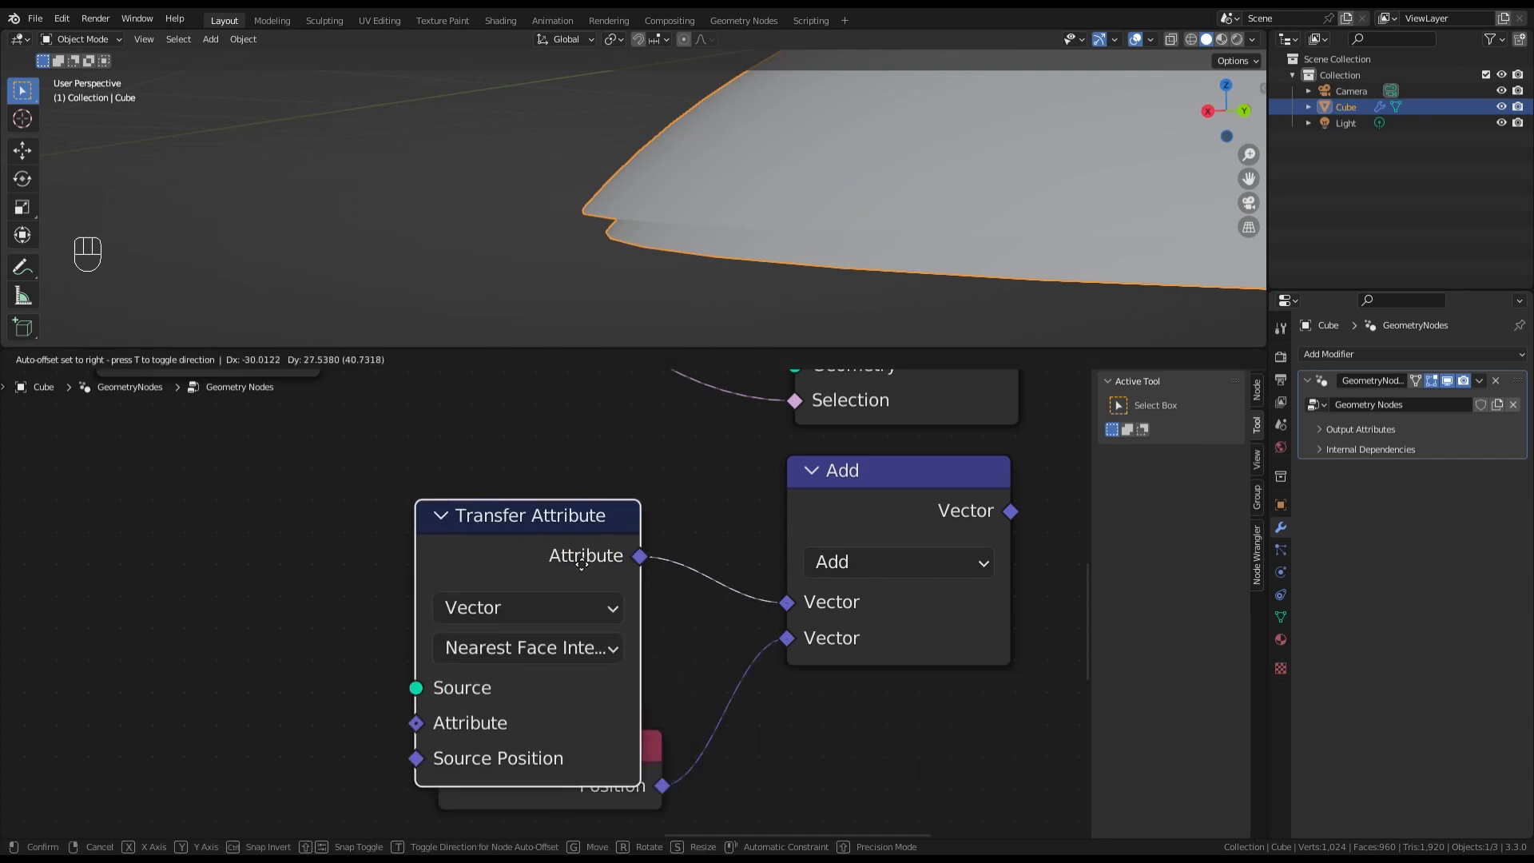
left_click(589, 480)
scroll(673, 585, "down", 2)
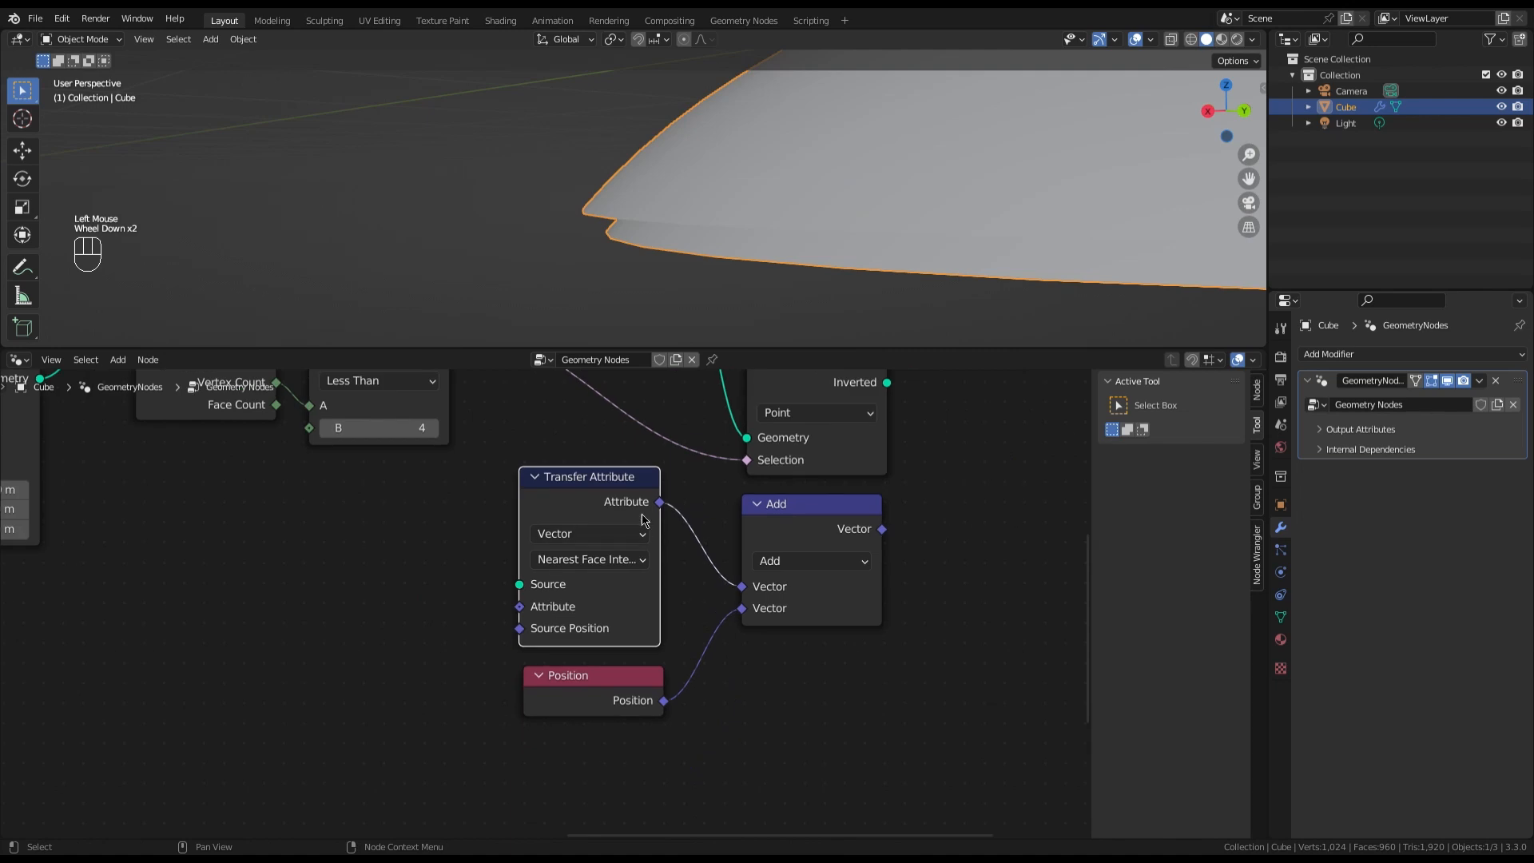
mouse_move(645, 507)
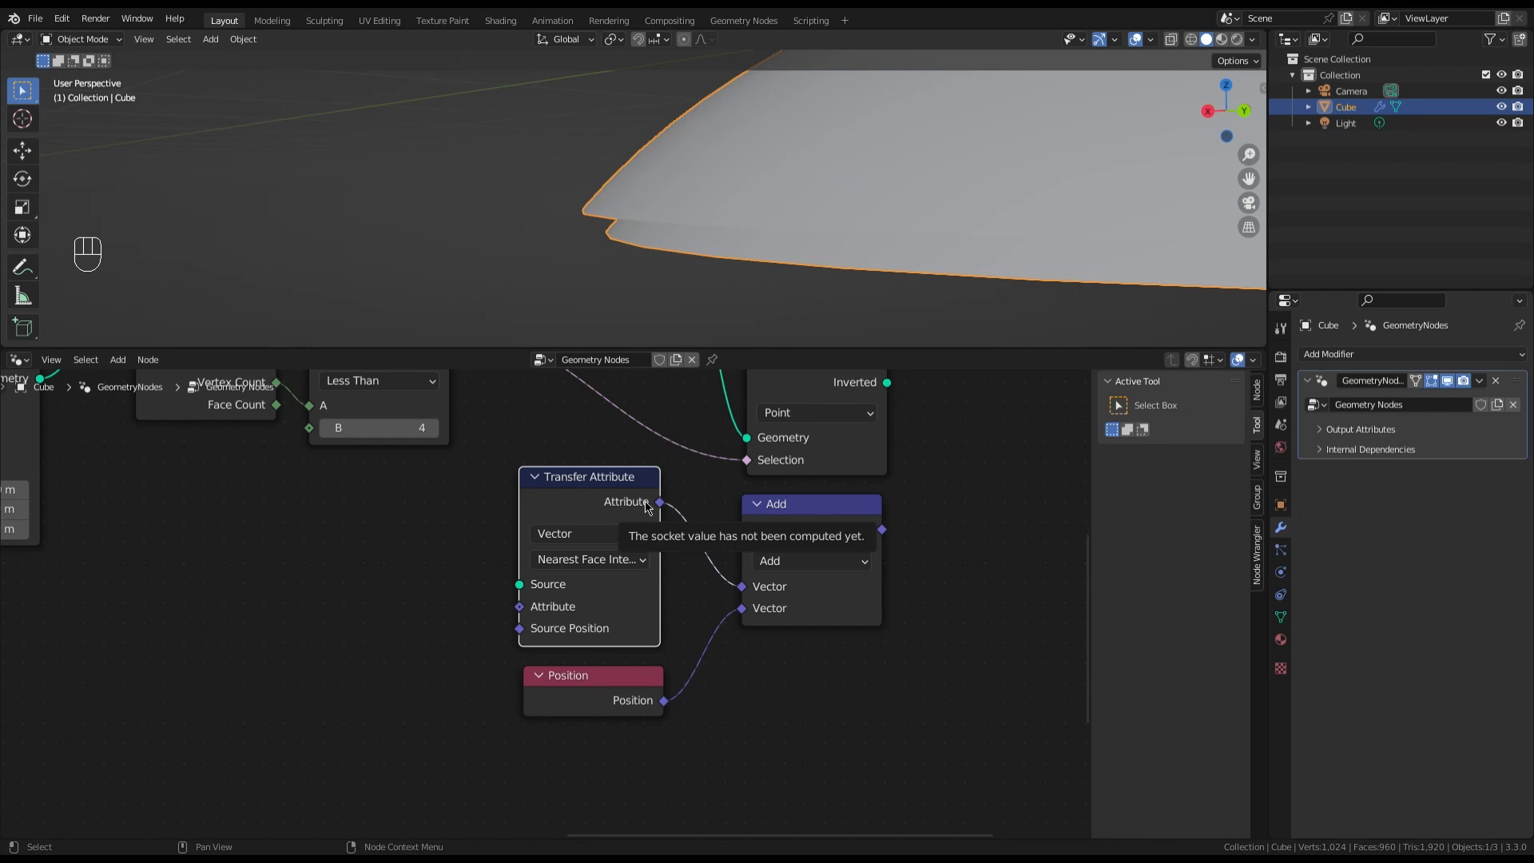
Set the Transfer Attribute node's mapping to Nearest and move the Position node below it clear of the overlap
left_click(612, 561)
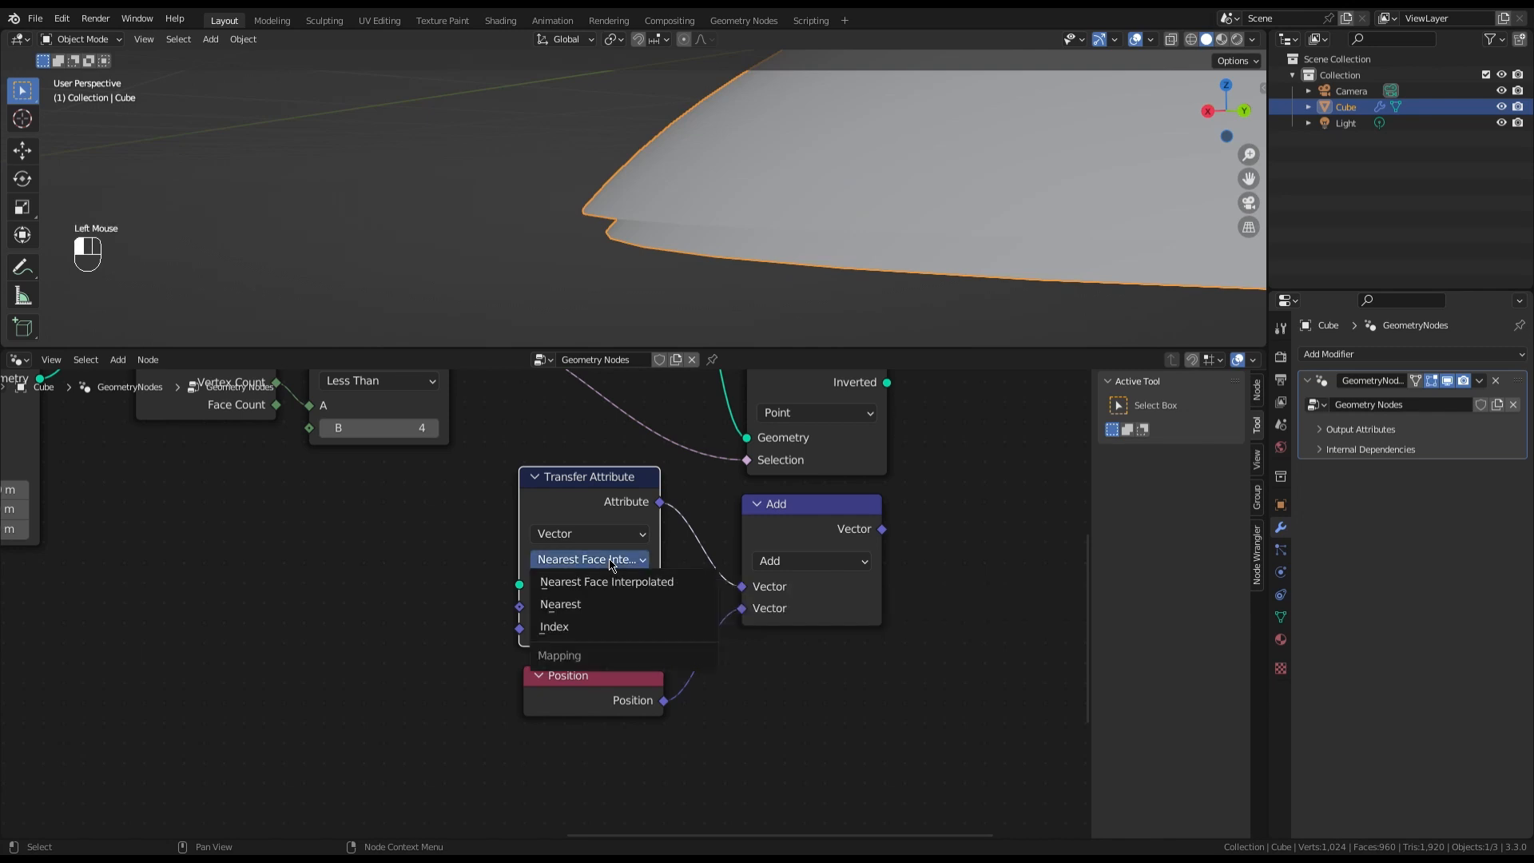
left_click(611, 605)
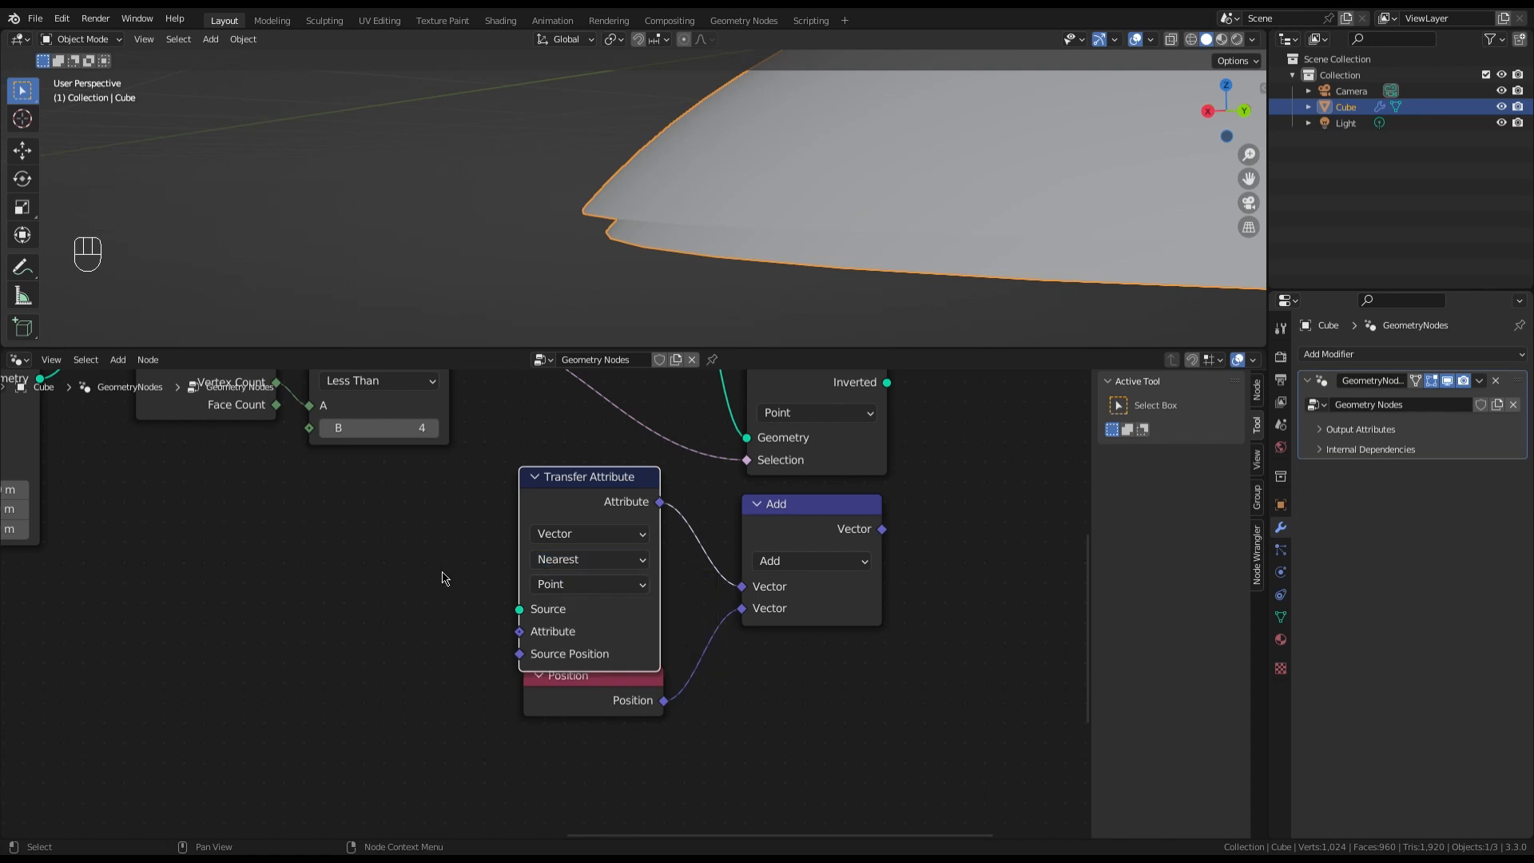
left_click_drag(573, 678, 572, 700)
left_click(605, 524)
Connect the Curve to Mesh output to the Source input of the Transfer Attribute node
scroll(496, 495, "down", 5)
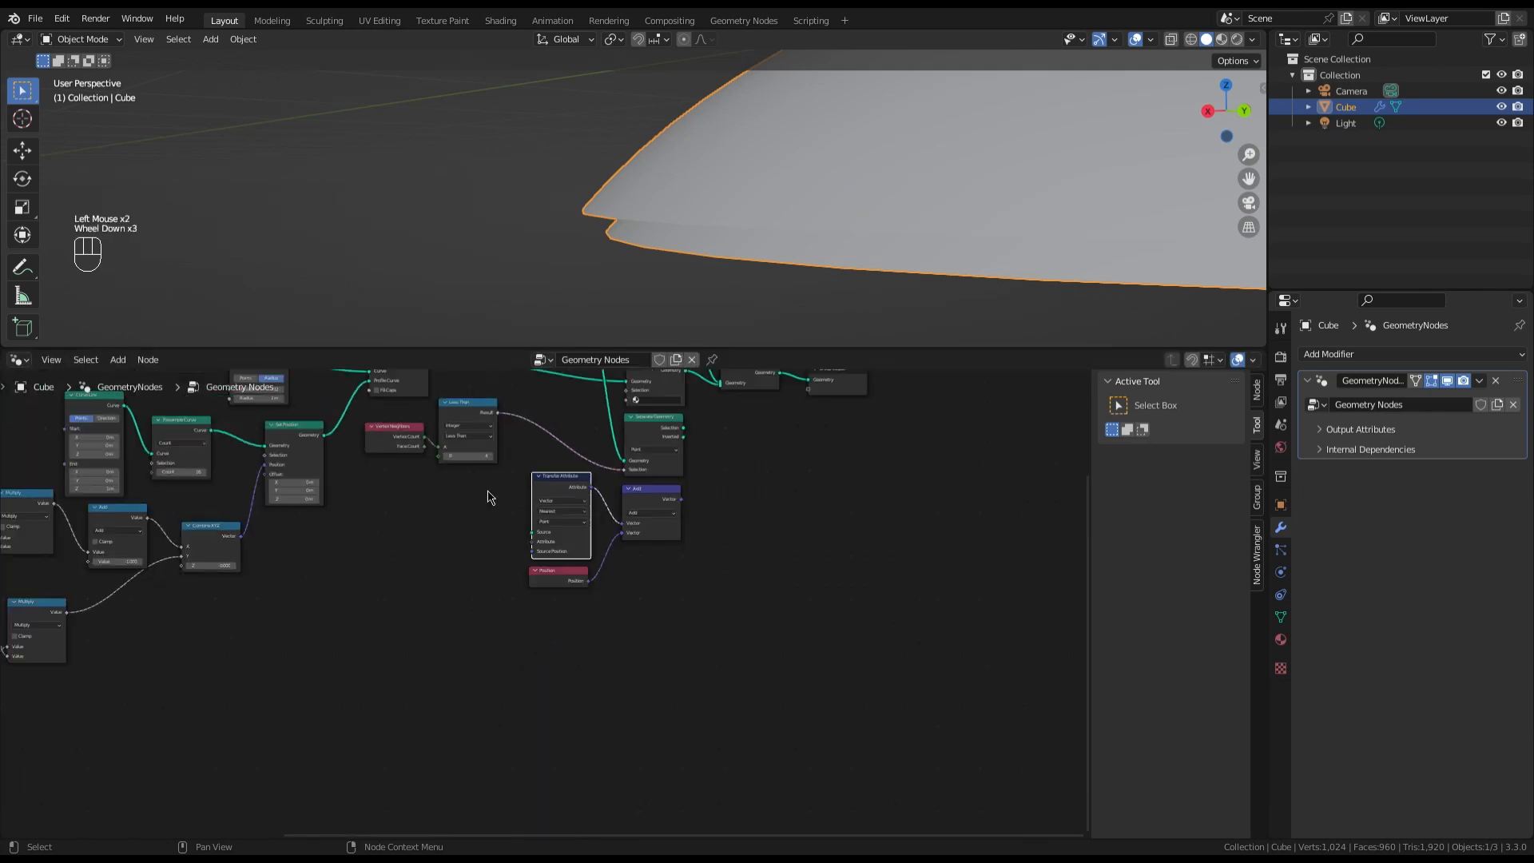
scroll(431, 543, "down", 1)
scroll(432, 544, "up", 7)
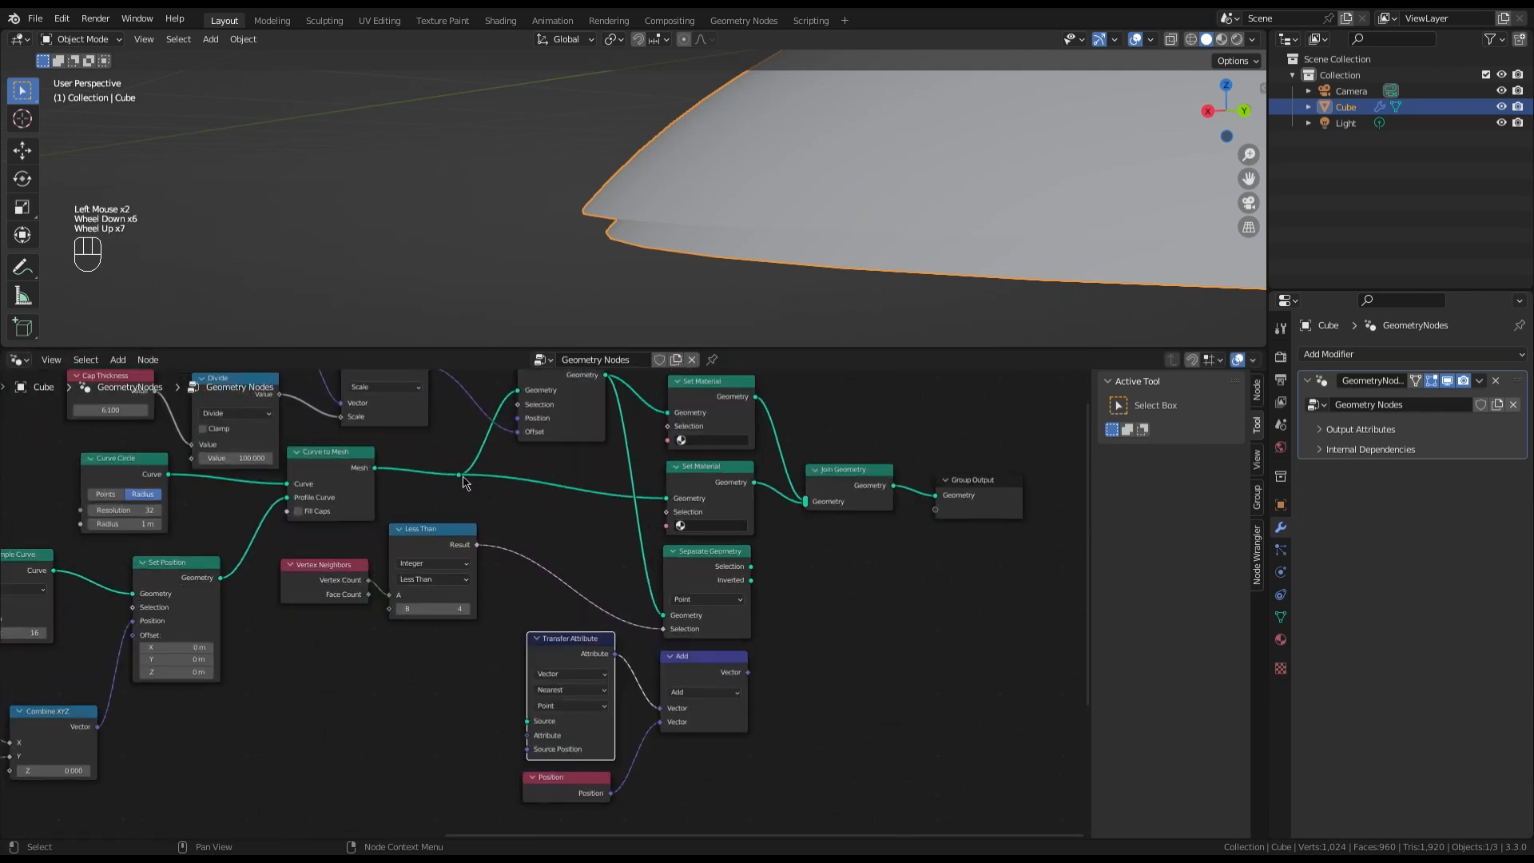
left_click_drag(459, 477, 513, 727)
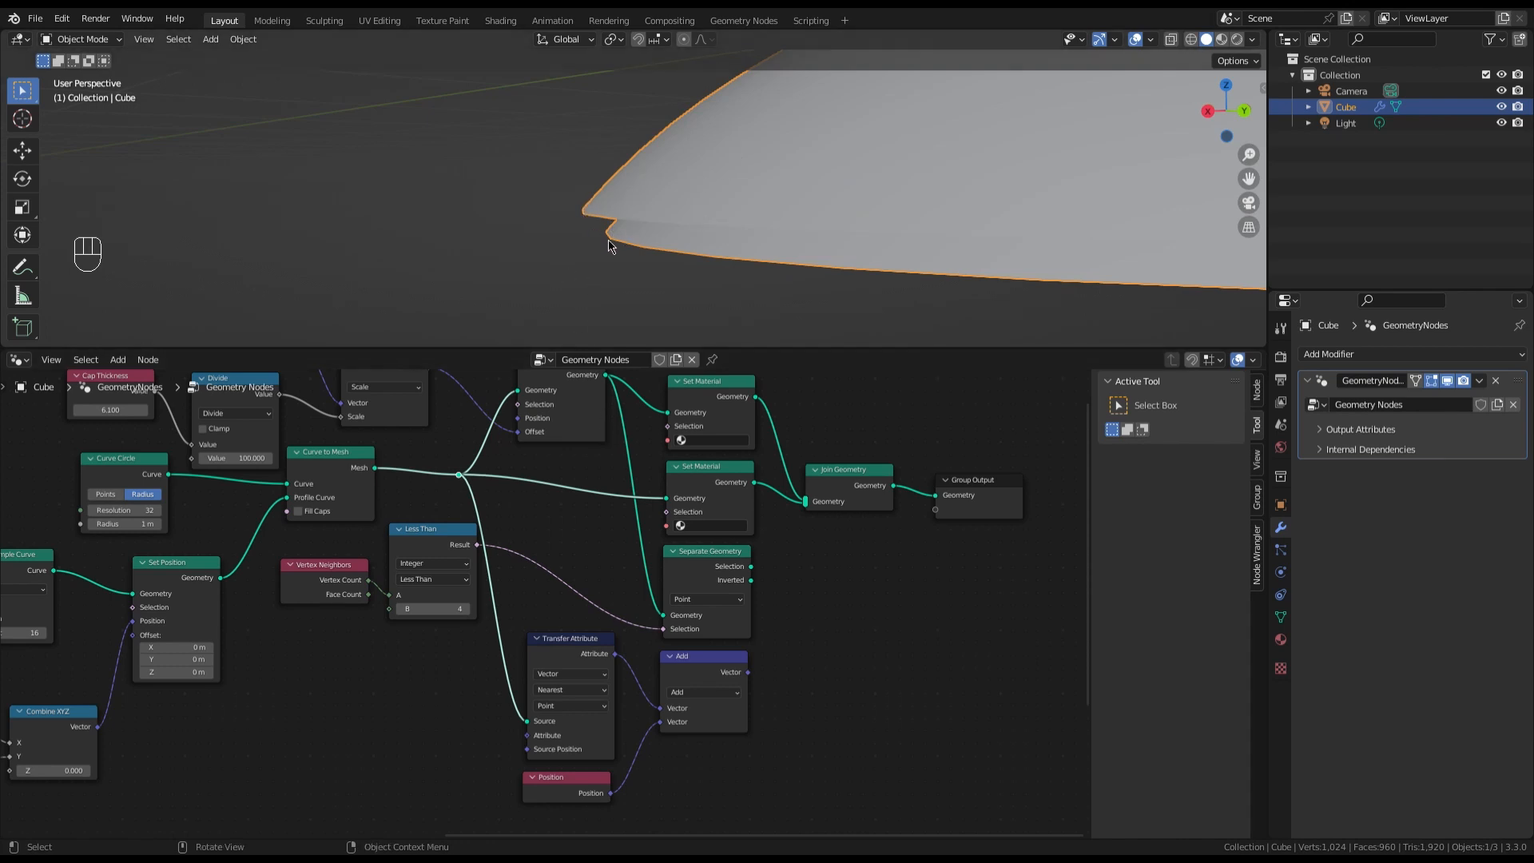
Add a second Position node feeding the Attribute input of Transfer Attribute, and save the file
scroll(481, 743, "up", 5)
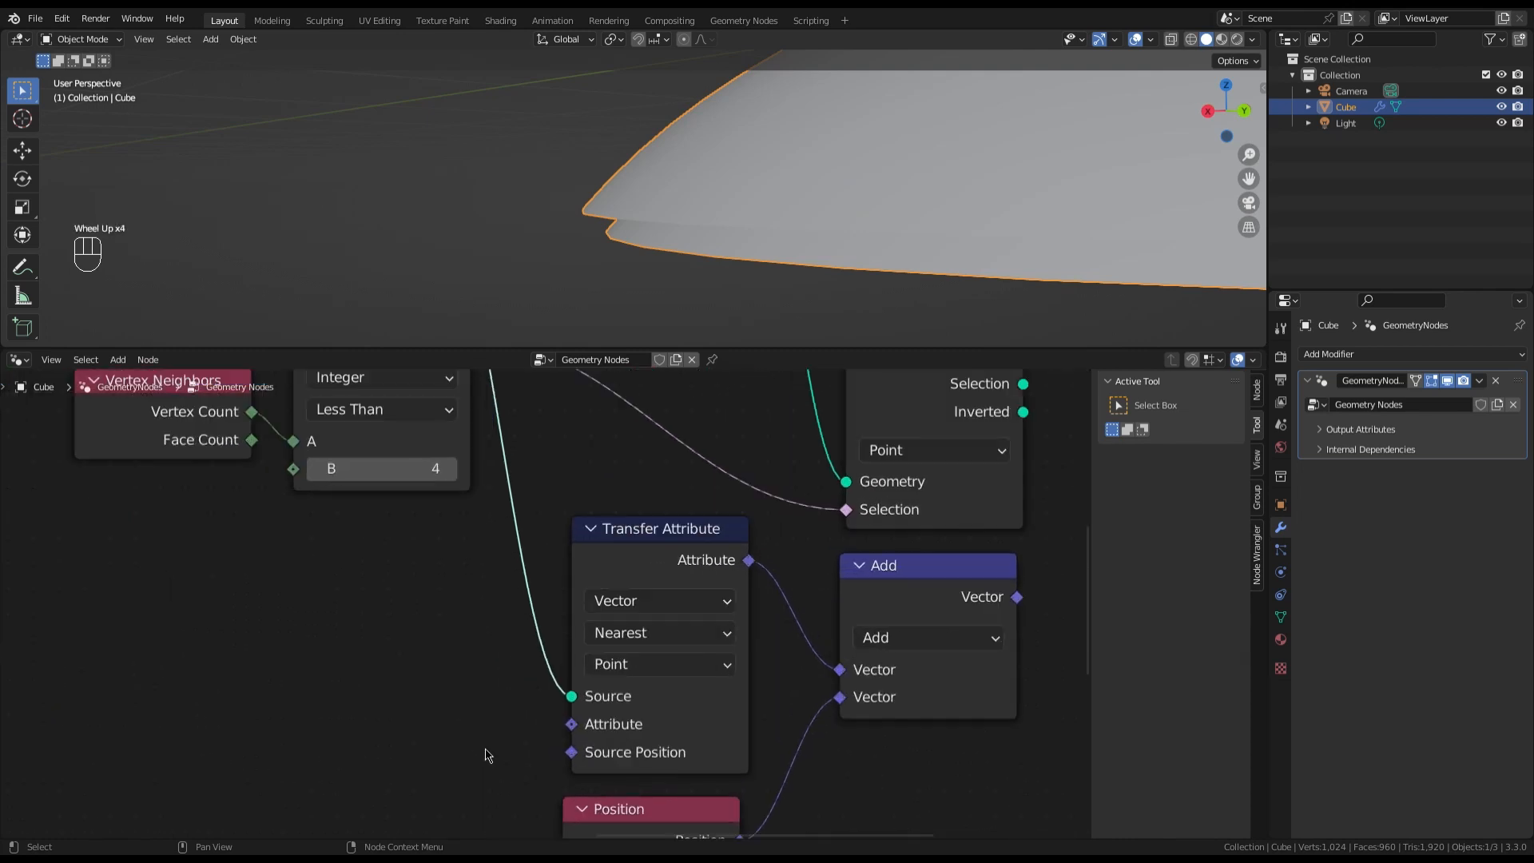
scroll(449, 502, "down", 2)
scroll(527, 719, "up", 2)
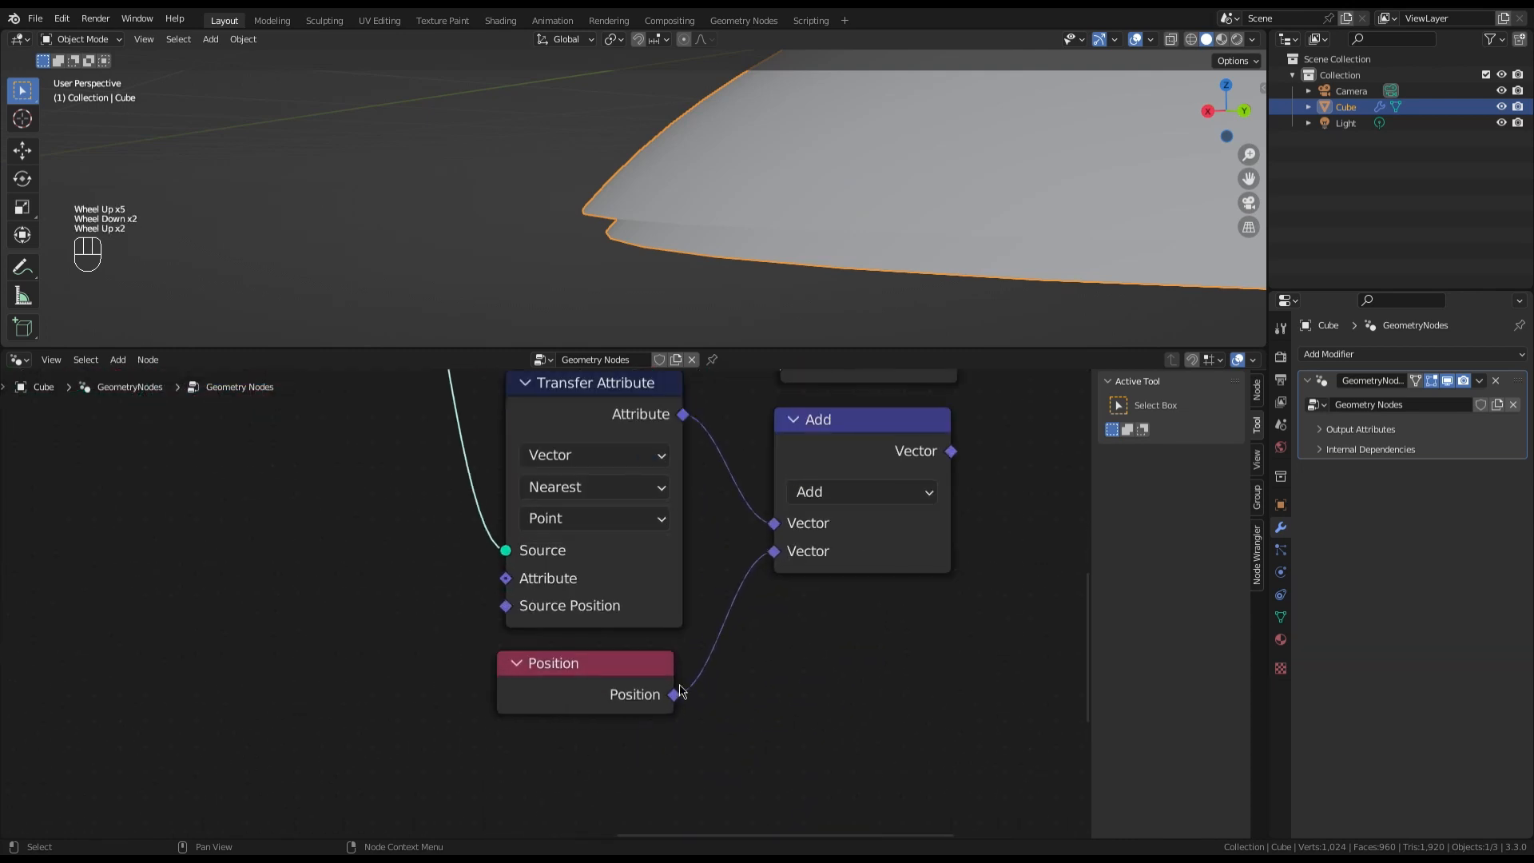
left_click_drag(506, 578, 382, 601)
type("pos")
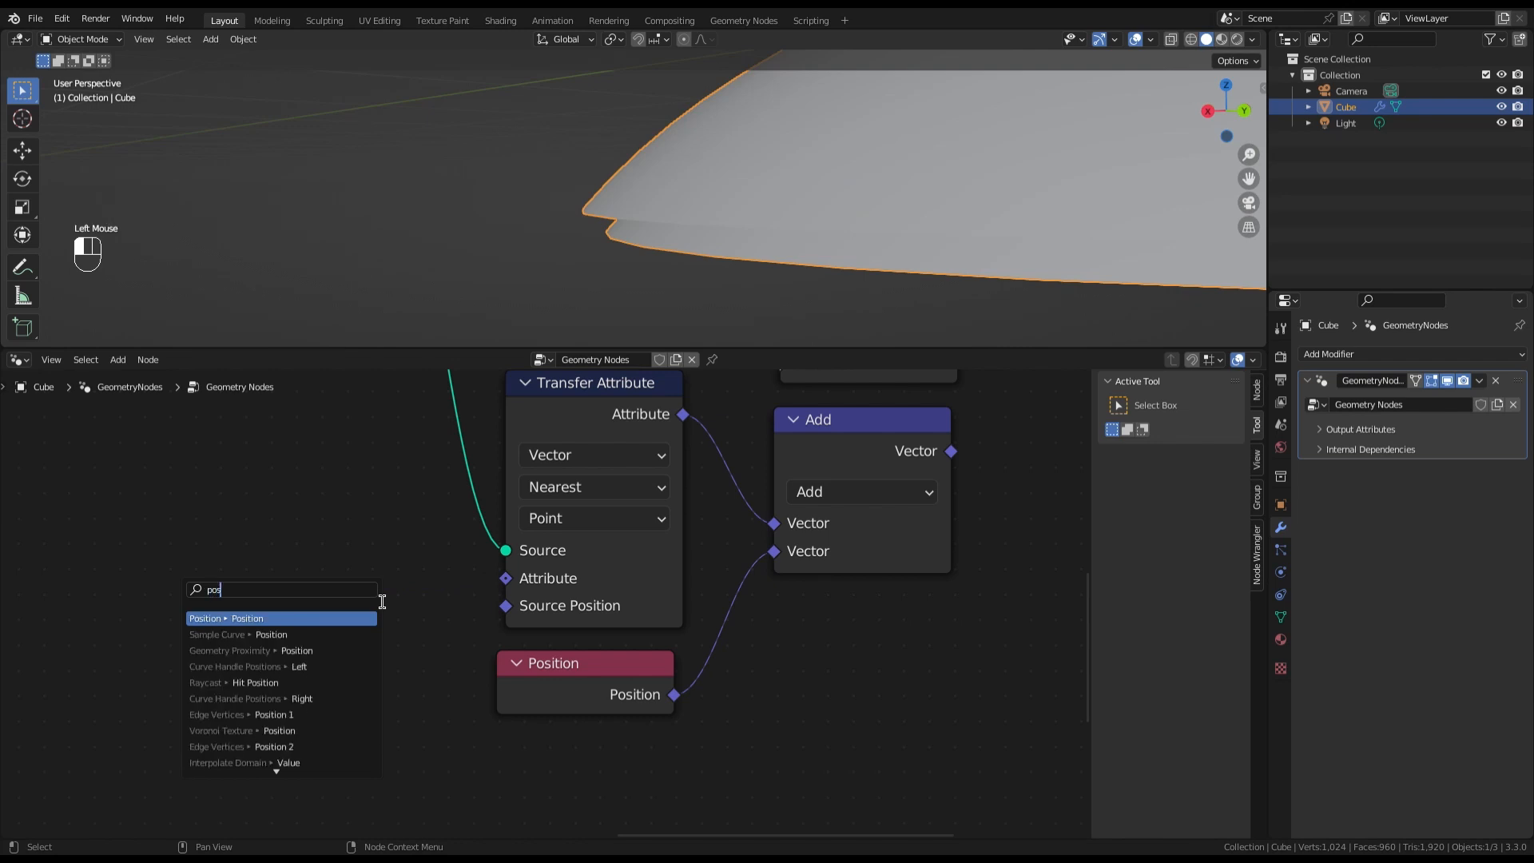
type("ition")
key("Return")
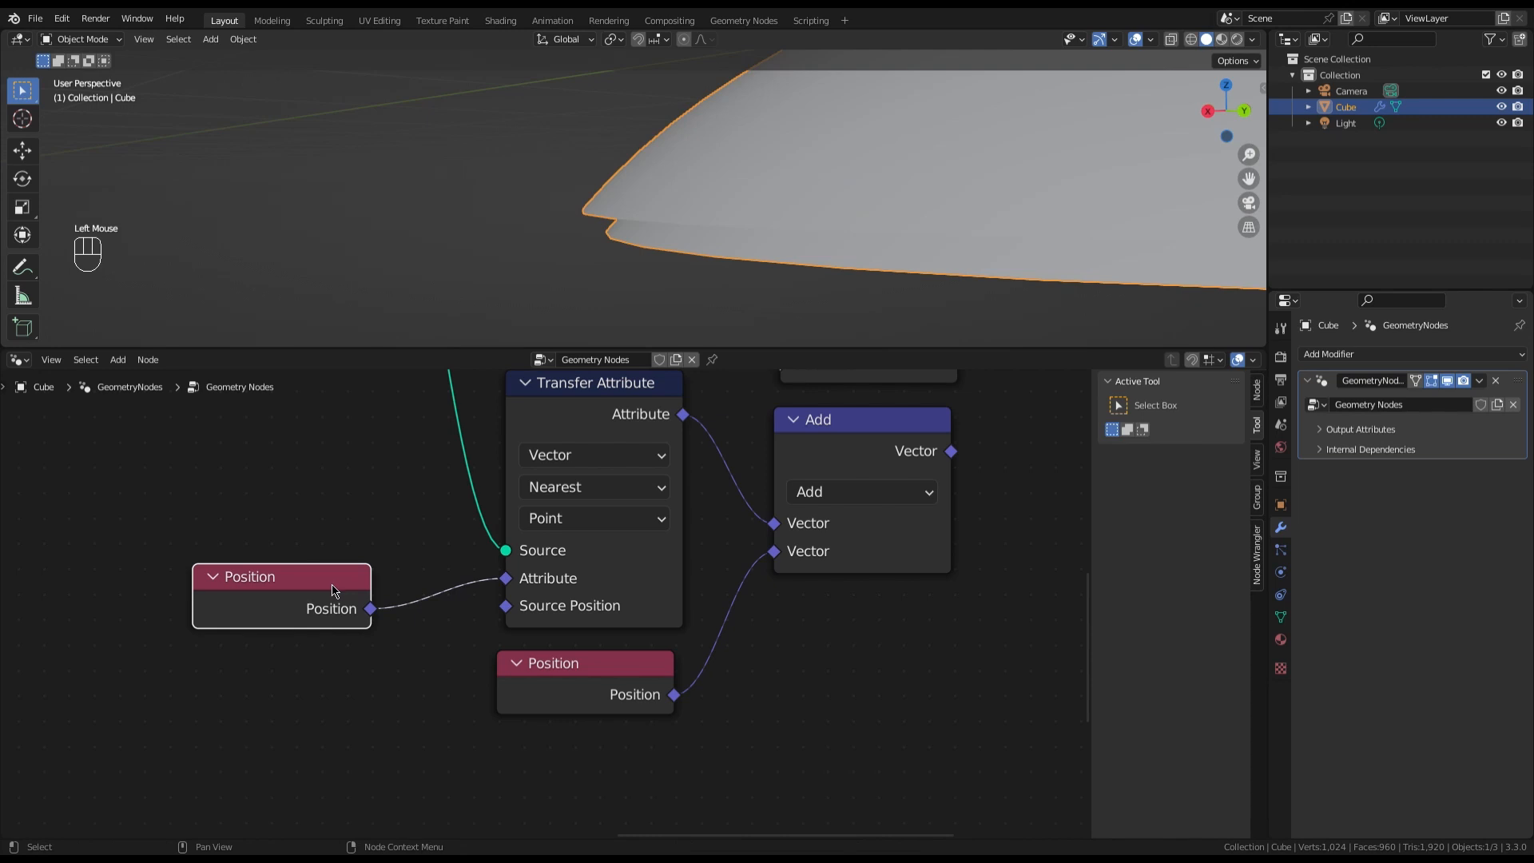
key("ctrl")
key("ctrl+s")
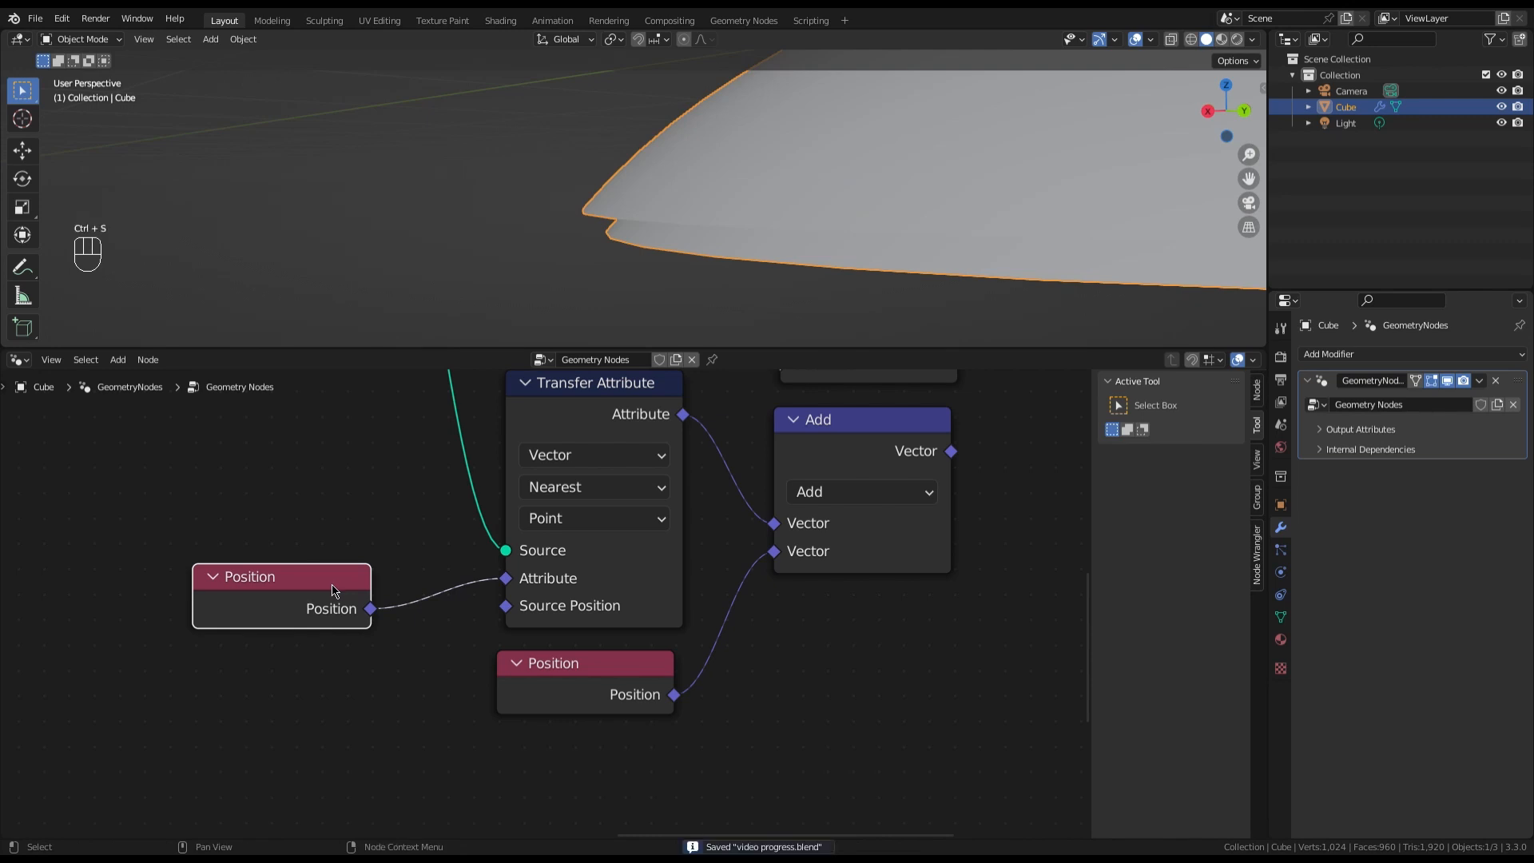
Change the operation of the Add vector math node below Separate Geometry to Subtract
scroll(256, 627, "down", 4)
scroll(256, 628, "down", 1)
scroll(480, 589, "up", 6)
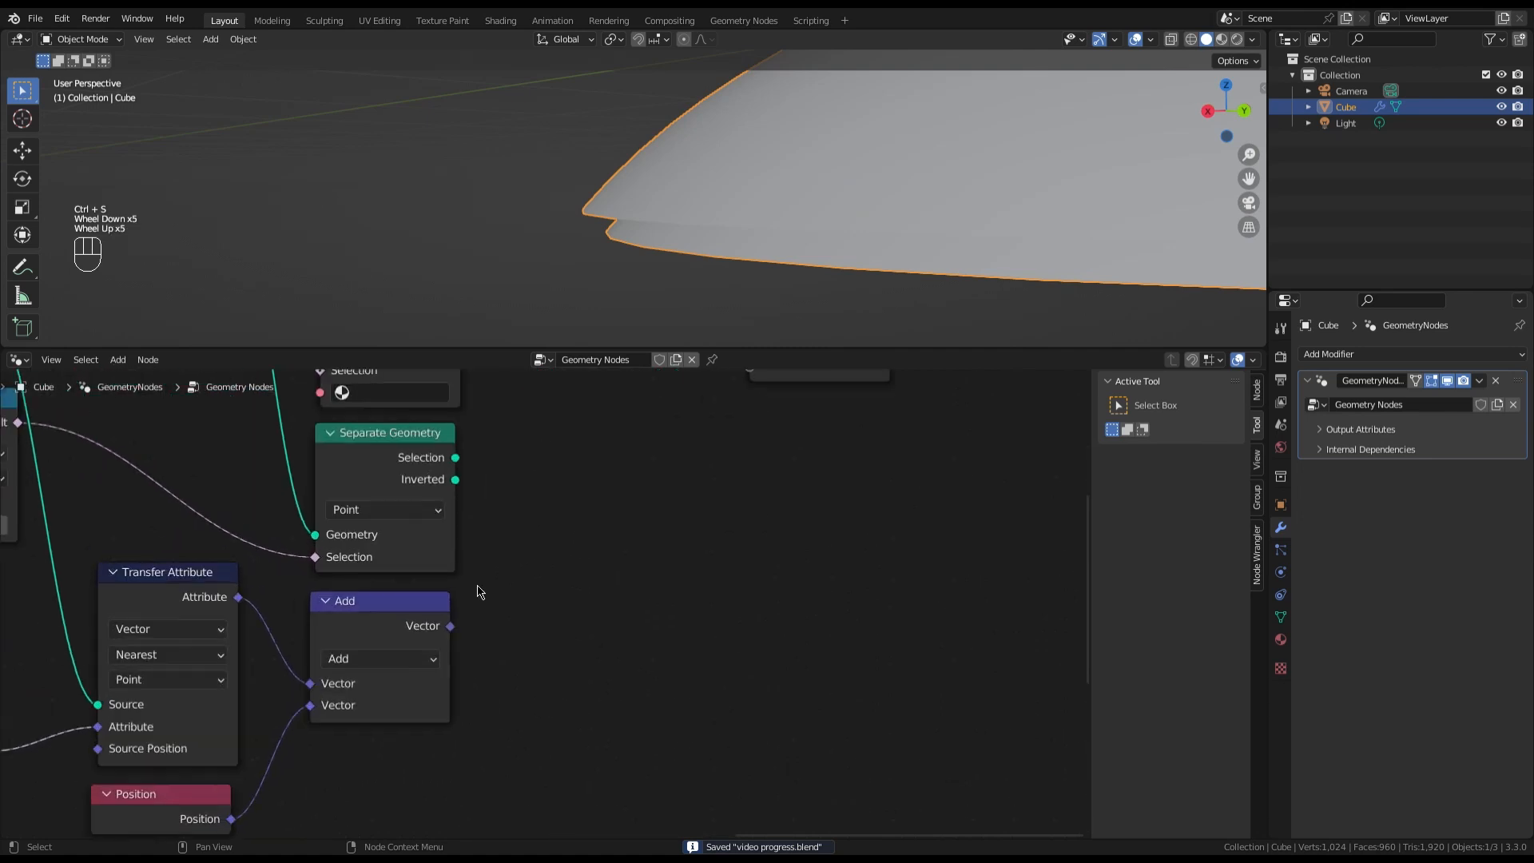
left_click(376, 665)
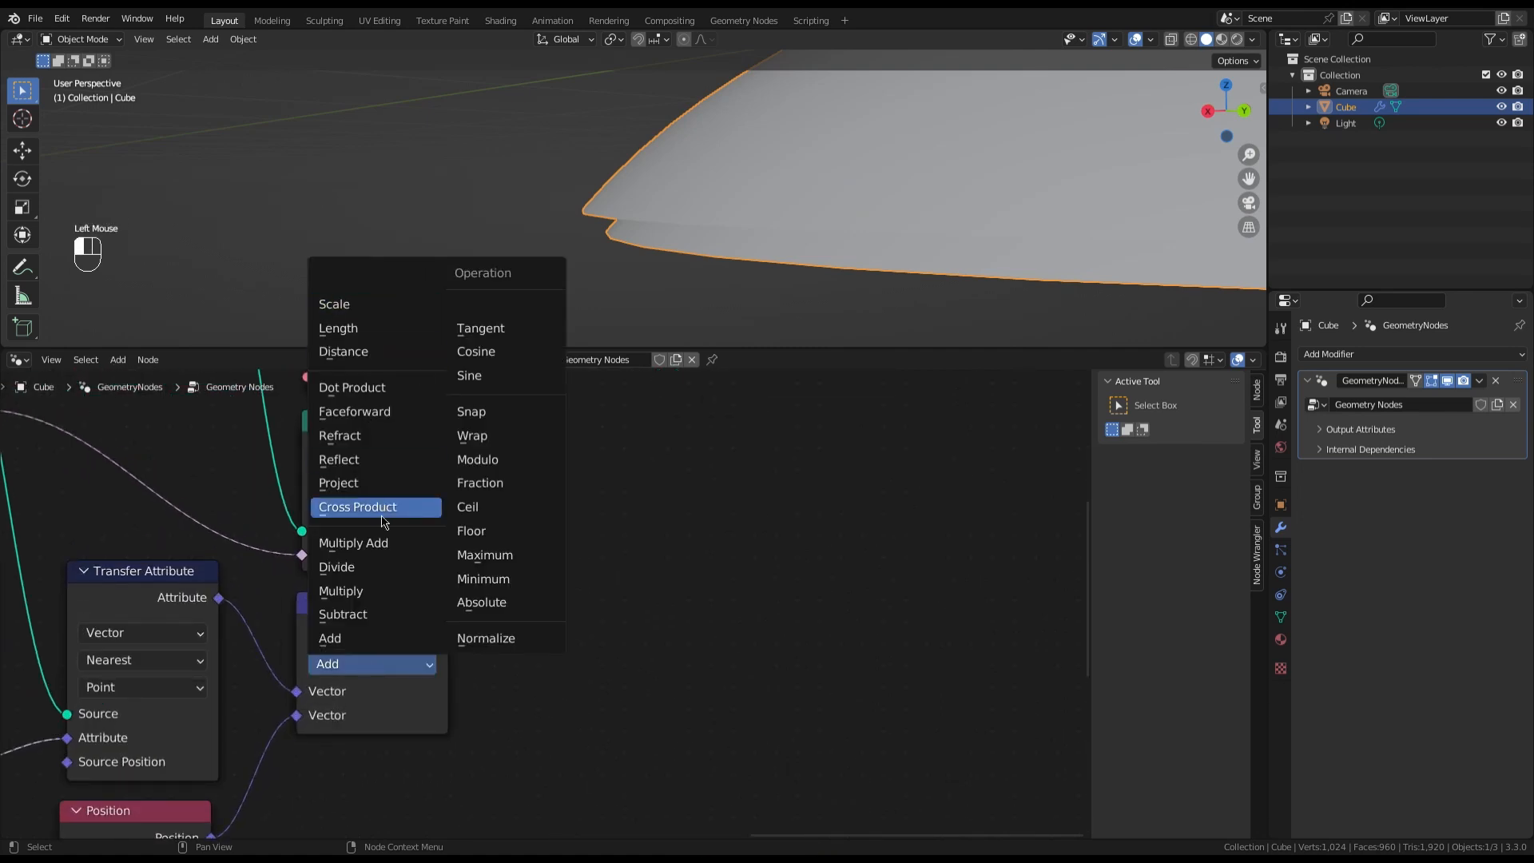
left_click(379, 613)
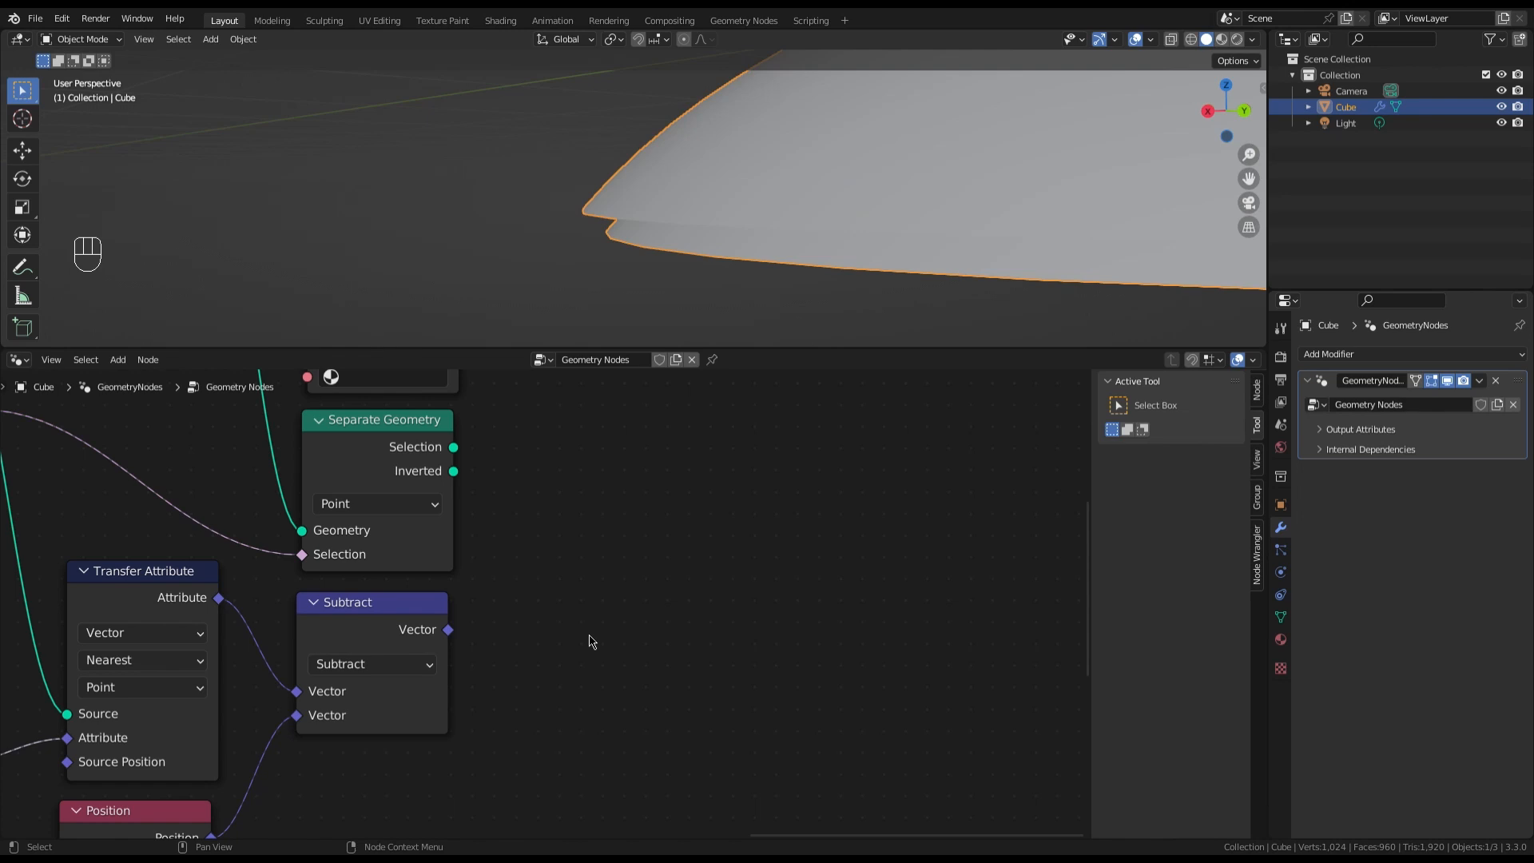
Add an Extrude Mesh node fed by the Selection output of Separate Geometry
scroll(589, 640, "down", 2)
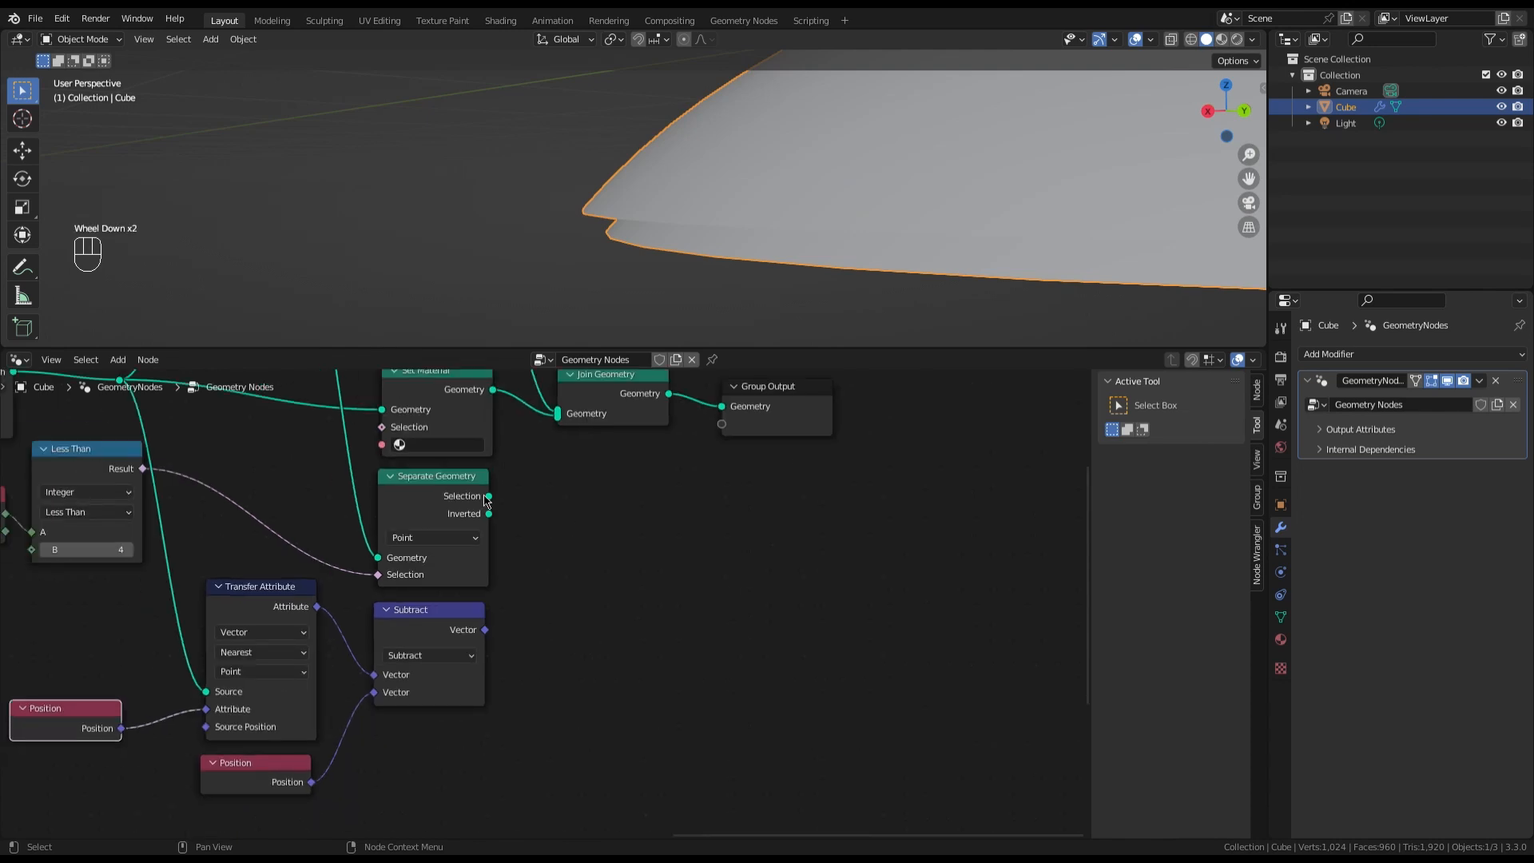
left_click_drag(488, 496, 561, 519)
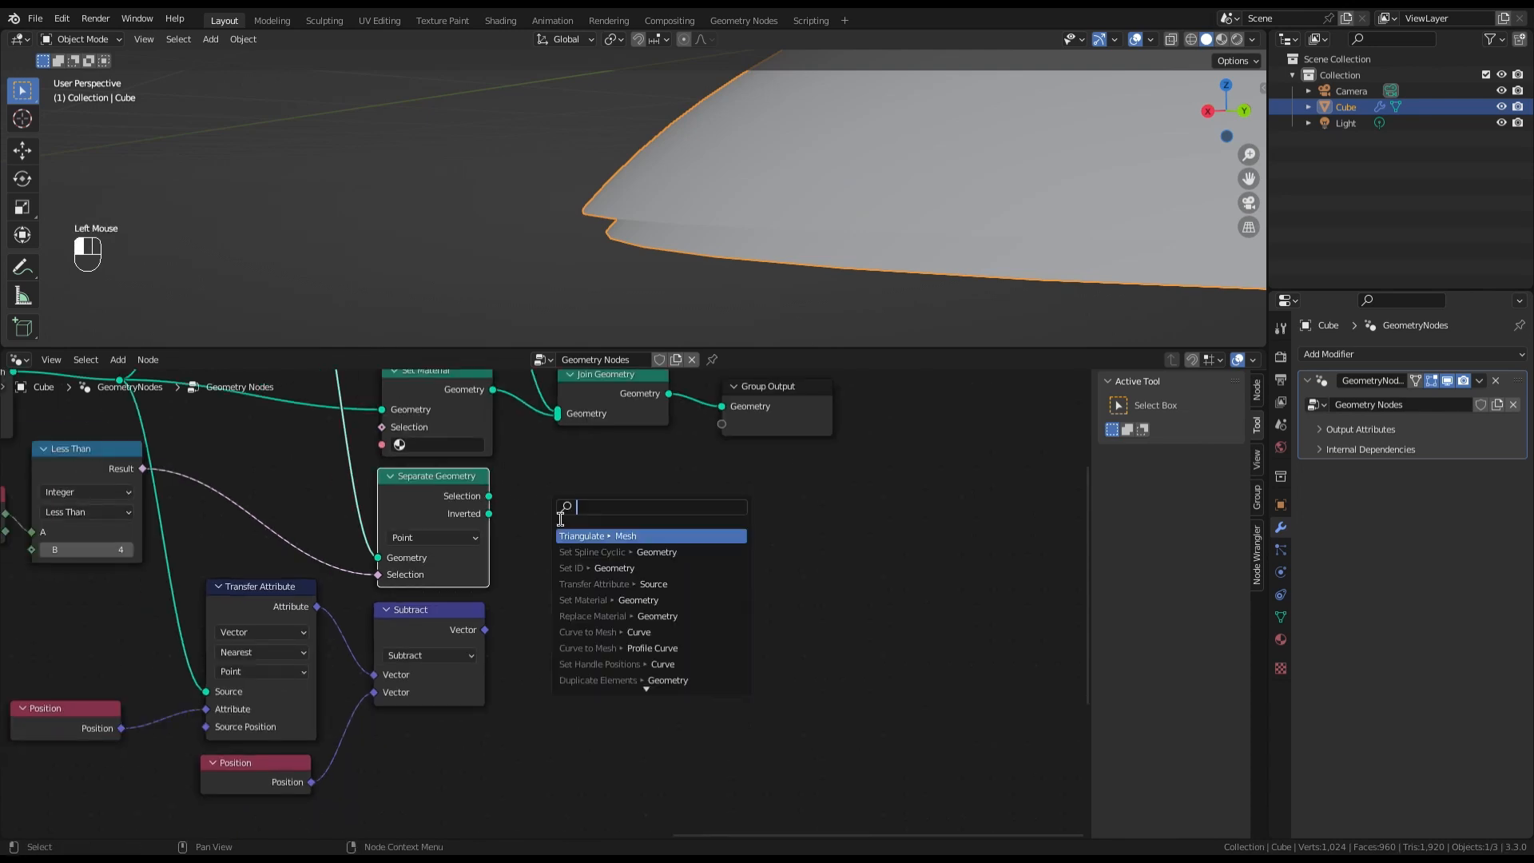
type("ext")
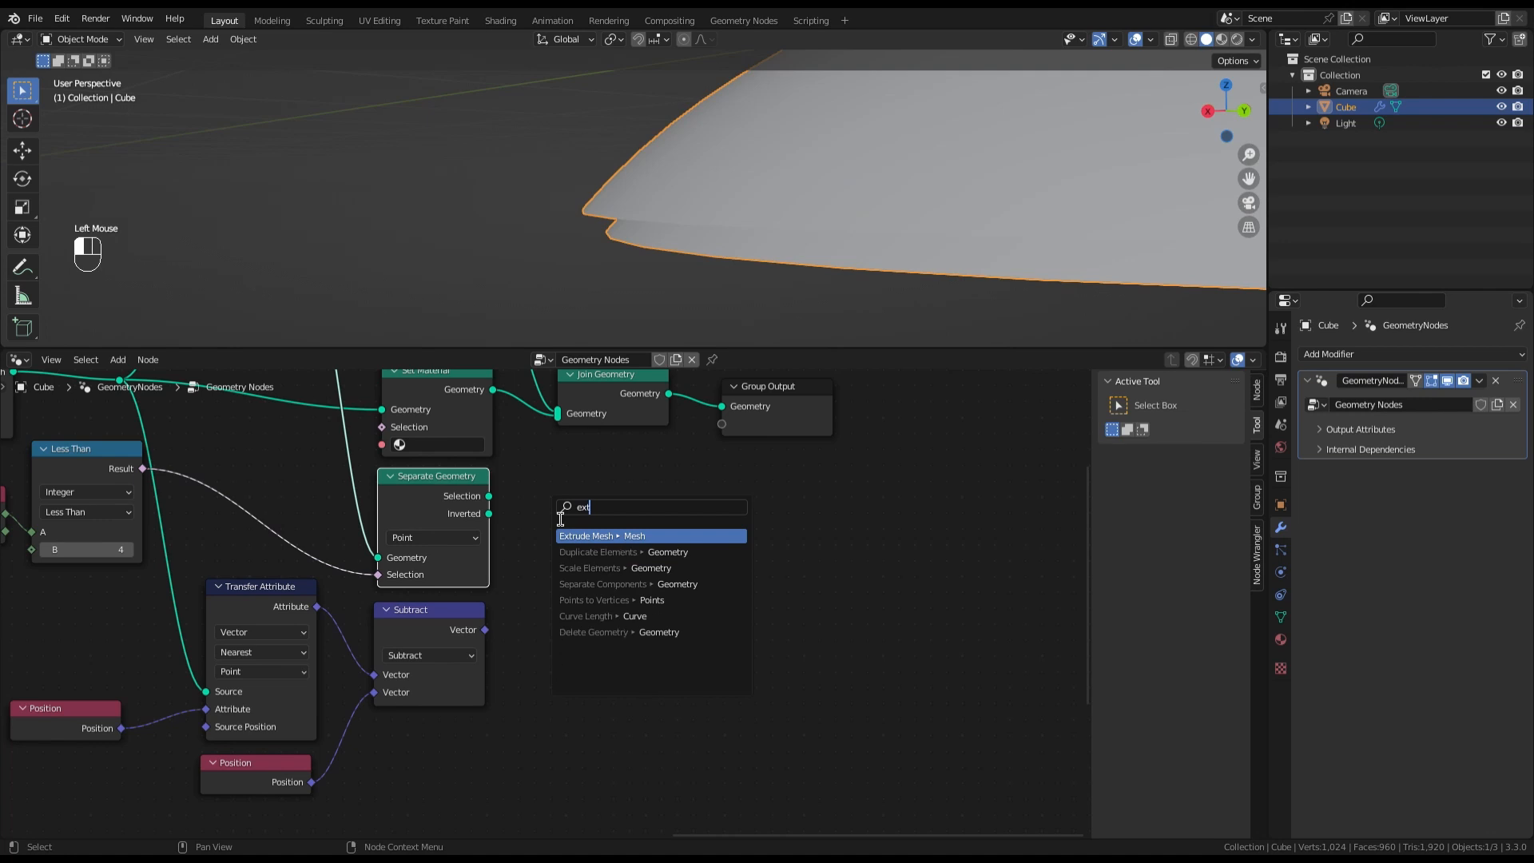
left_click(628, 536)
left_click(615, 534)
scroll(708, 497, "up", 2)
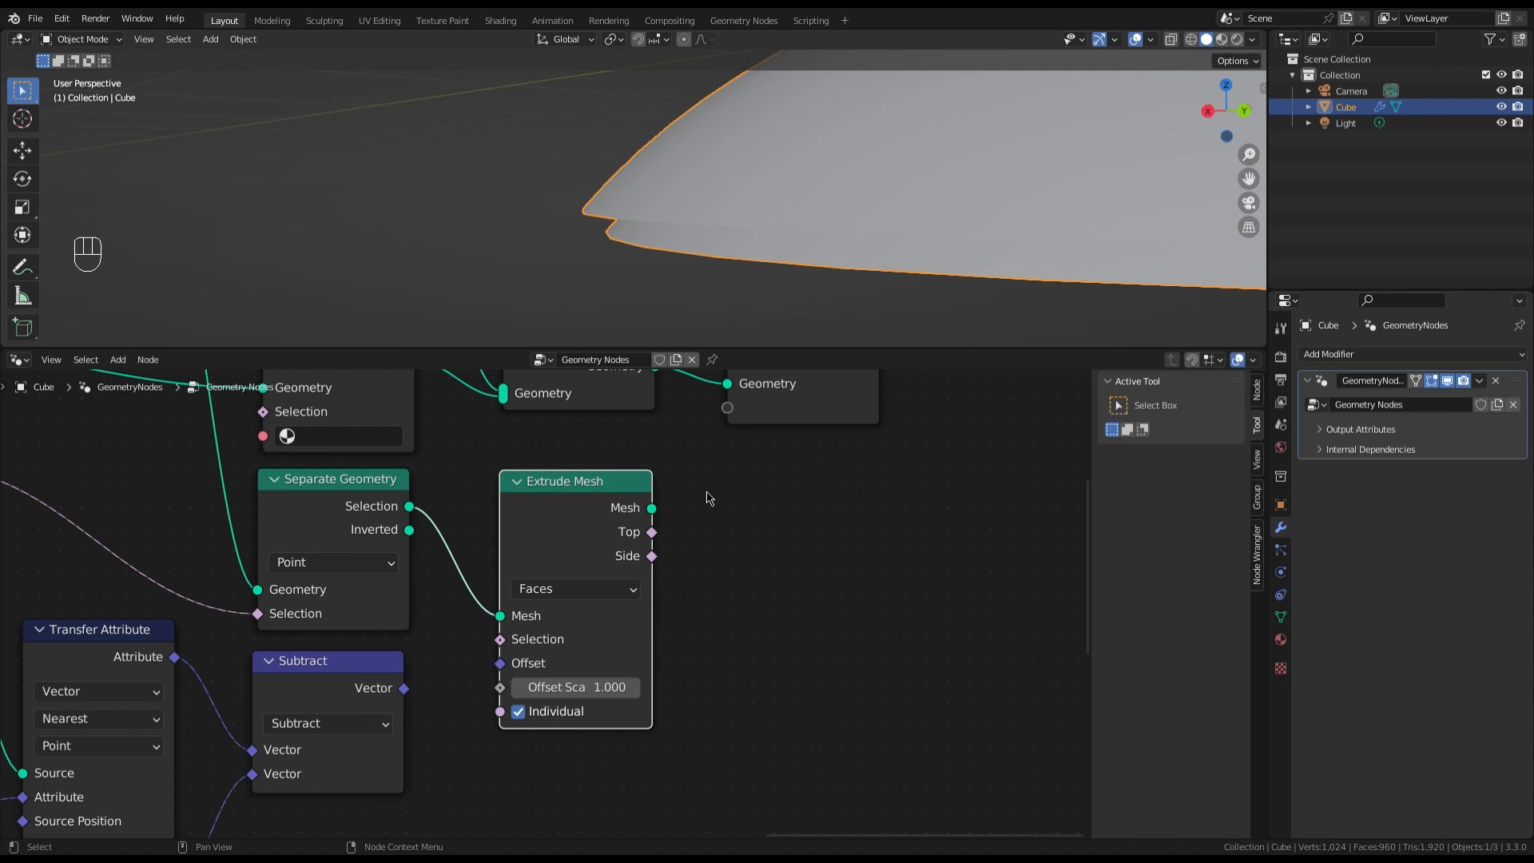
left_click(709, 497)
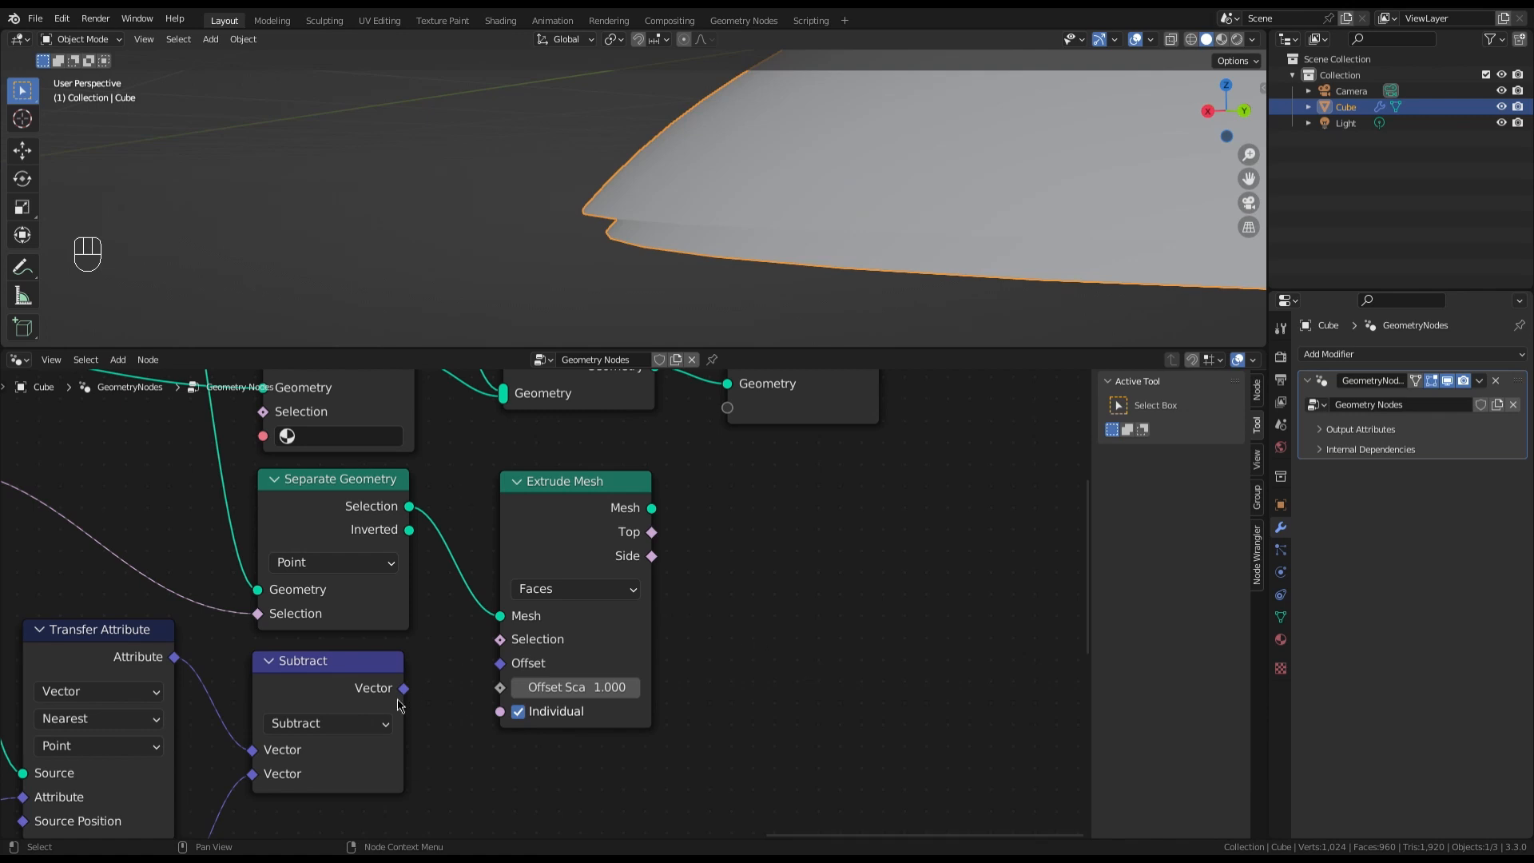
Connect the Subtract vector to the Extrude Mesh node's Offset and set its mode to Edges
left_click_drag(404, 689, 500, 664)
scroll(450, 624, "down", 4)
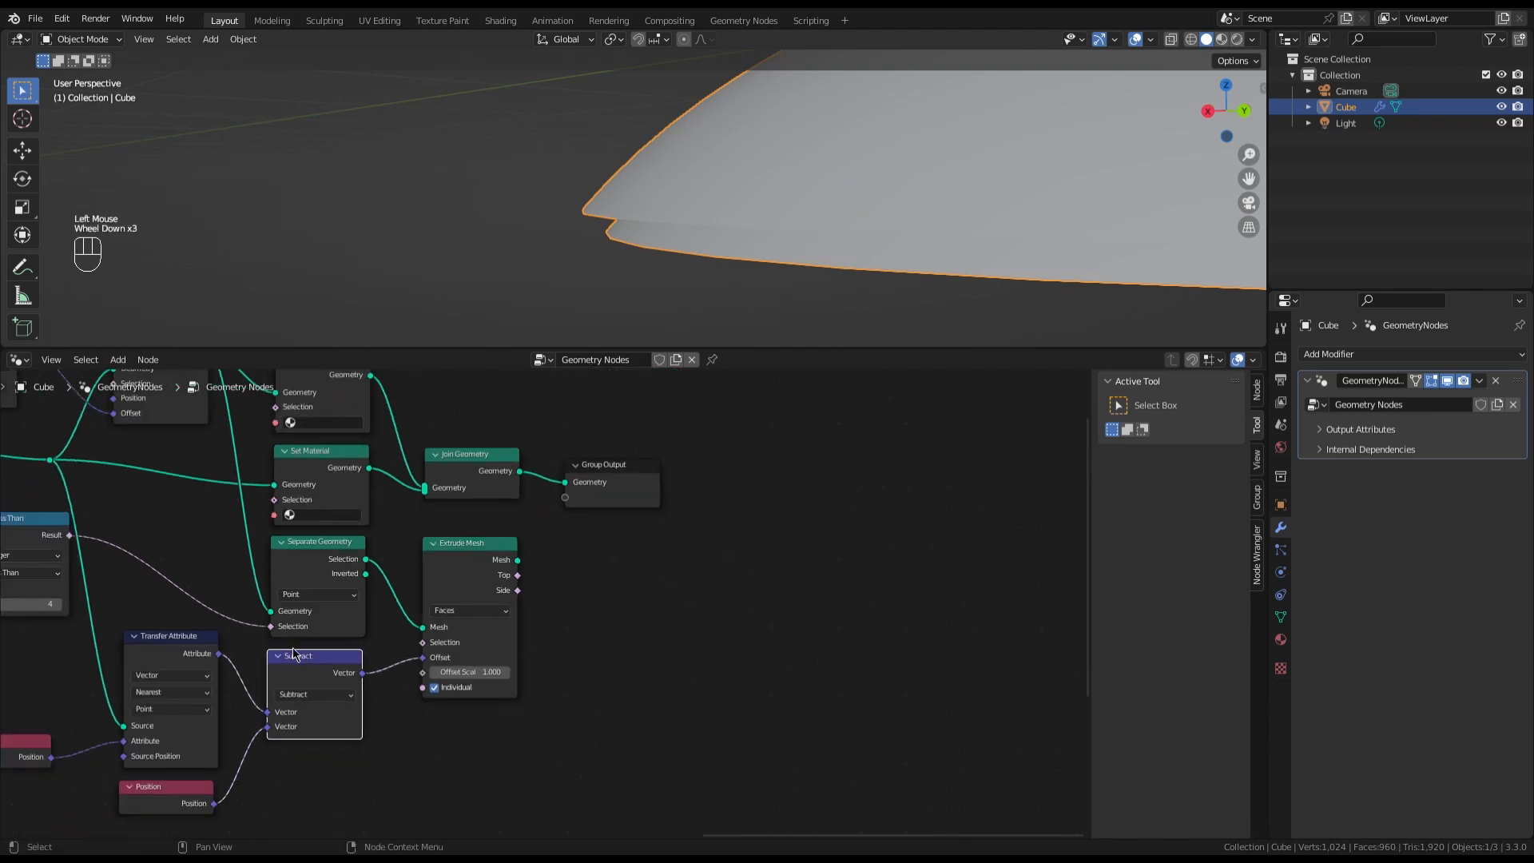
scroll(450, 624, "up", 1)
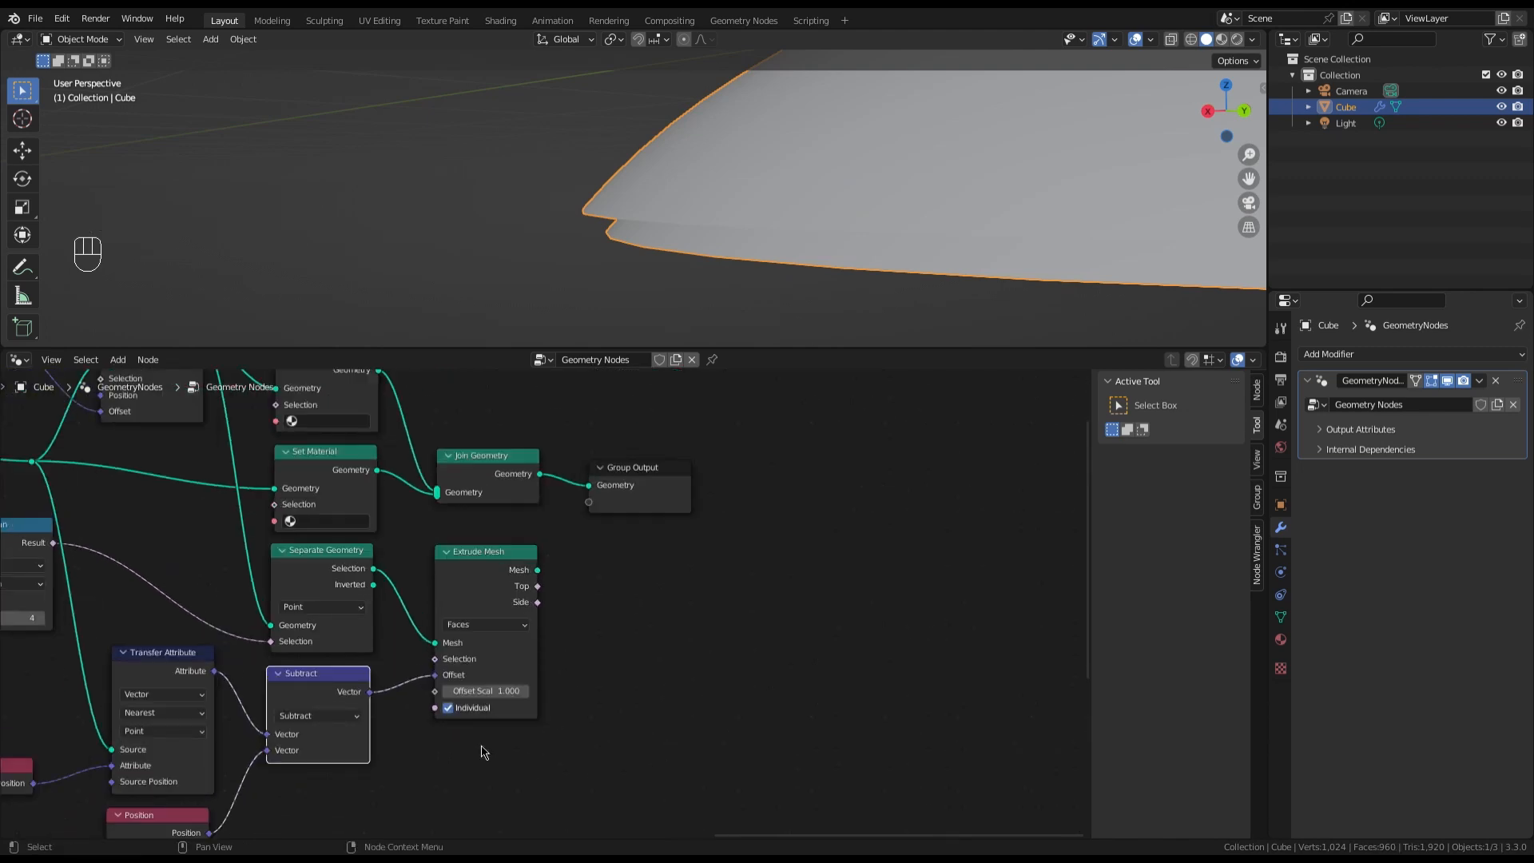
left_click(471, 628)
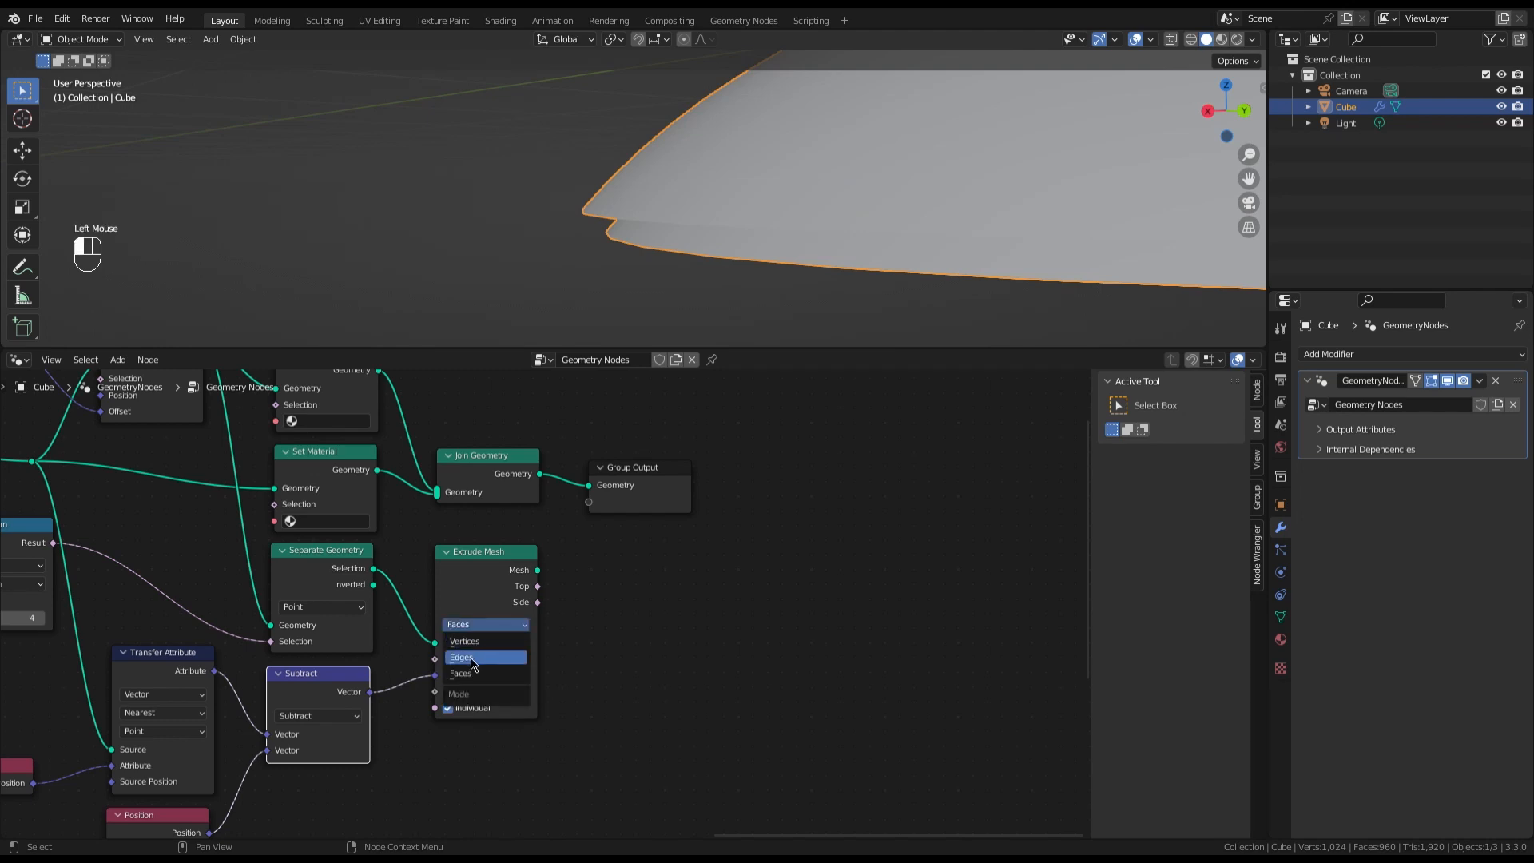
left_click(472, 658)
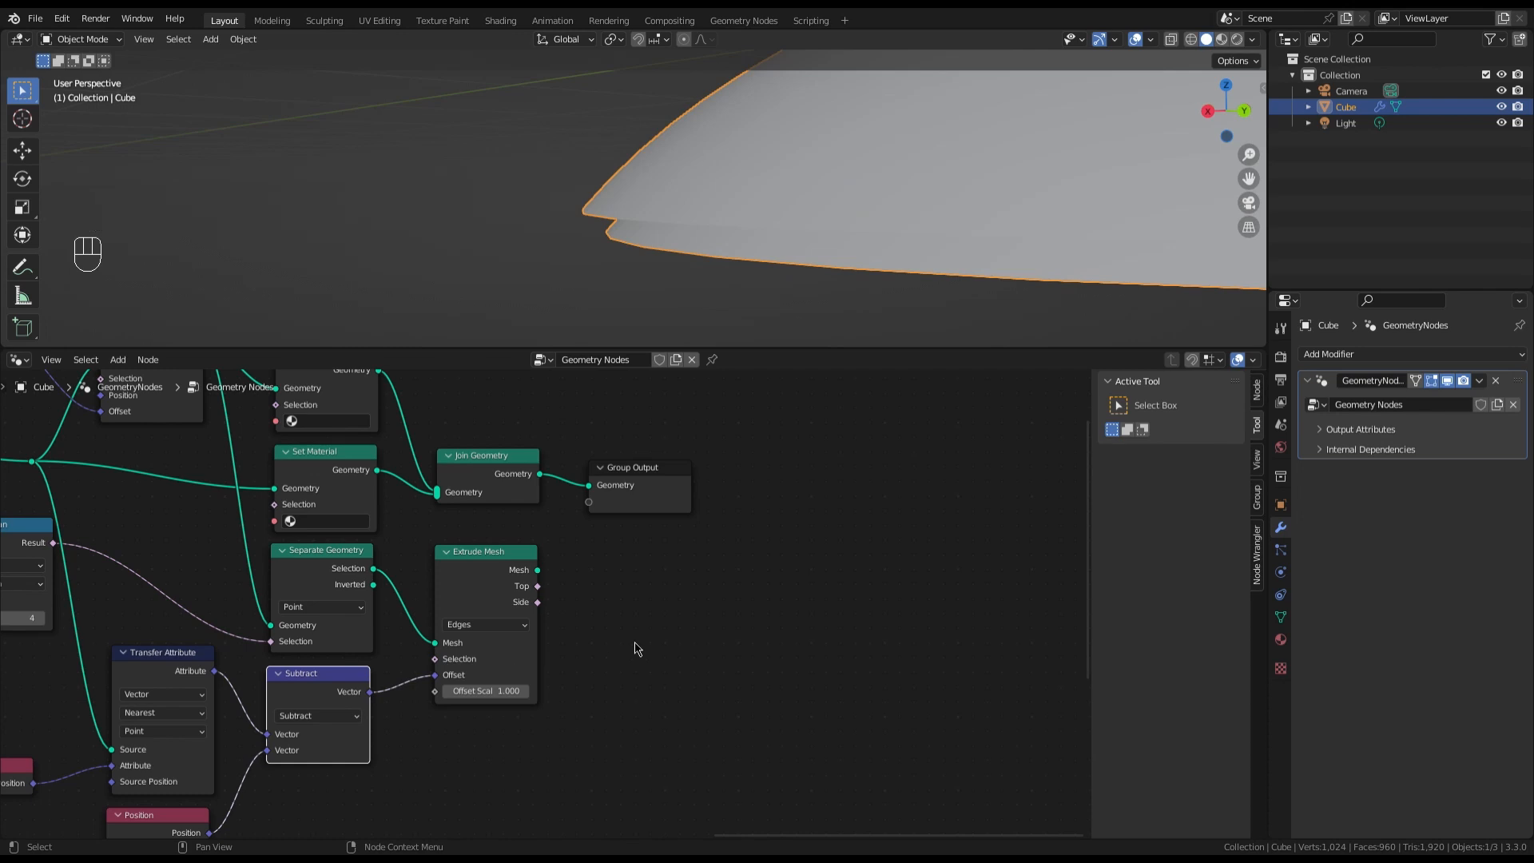
Connect Extrude Mesh directly to Group Output to preview the extruded rim alone
left_click_drag(539, 570, 589, 485)
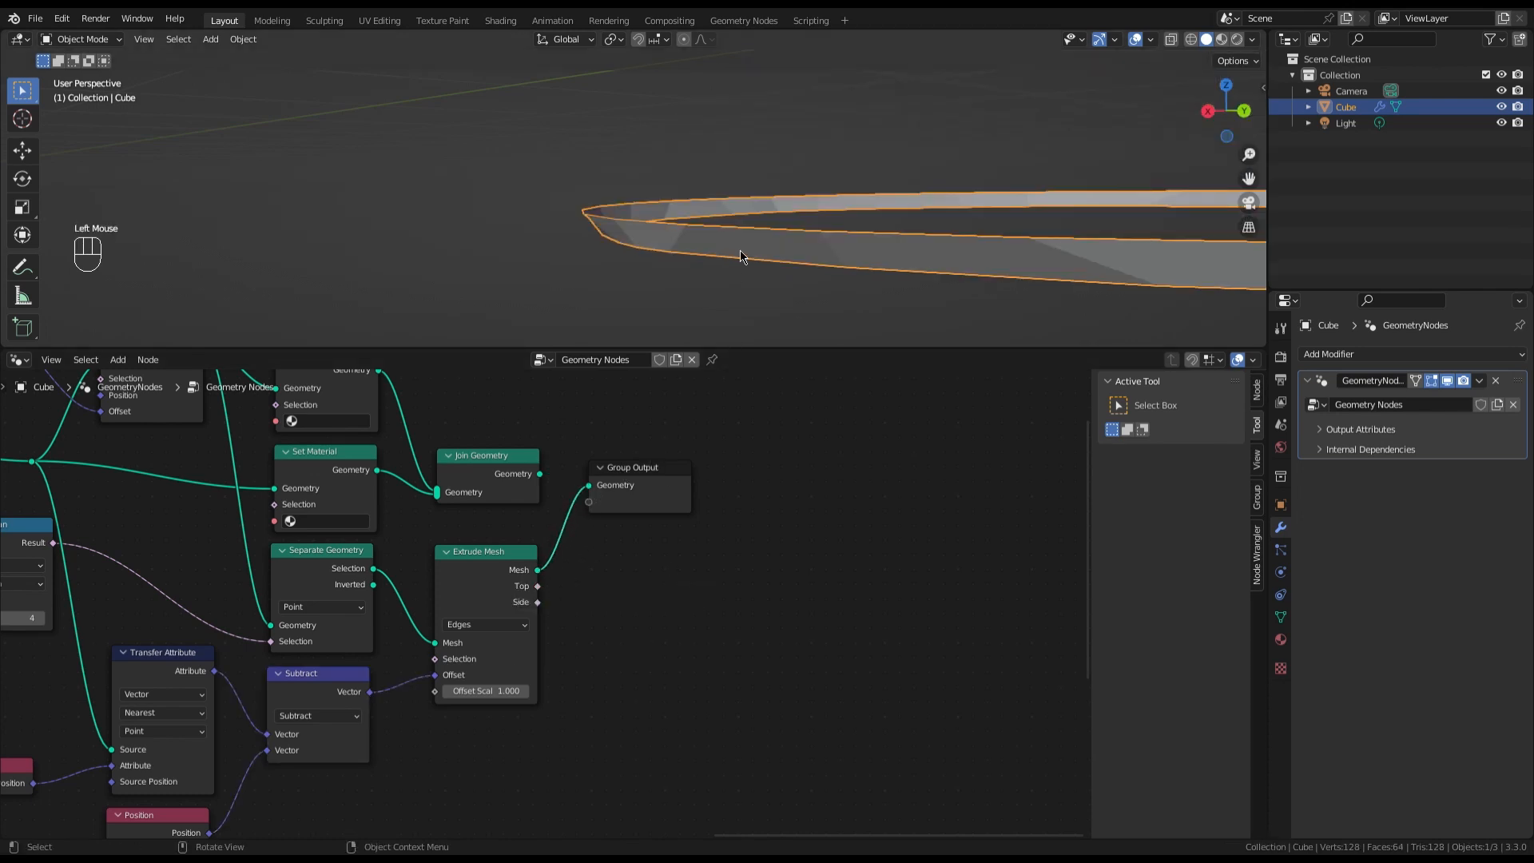
scroll(739, 257, "down", 2)
middle_click_drag(729, 266, 731, 235)
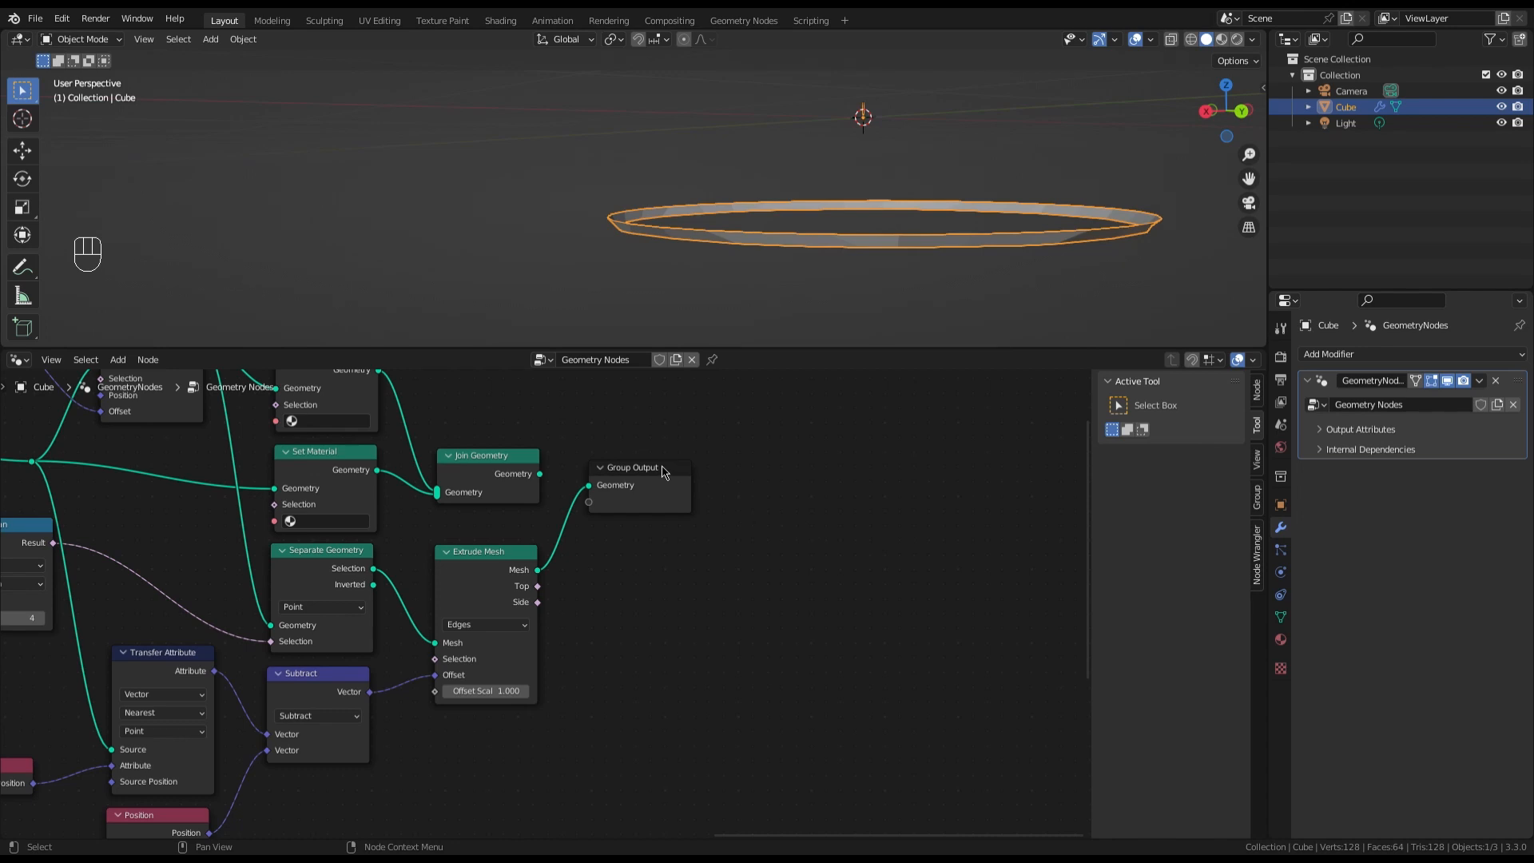
Spread out Join Geometry and Group Output, then route the Extrude Mesh result through Join Geometry into Group Output
left_click_drag(673, 477, 841, 483)
right_click_drag(664, 493, 643, 559, "ctrl")
left_click_drag(534, 461, 685, 454)
left_click_drag(538, 570, 757, 493)
middle_click_drag(823, 314, 778, 159)
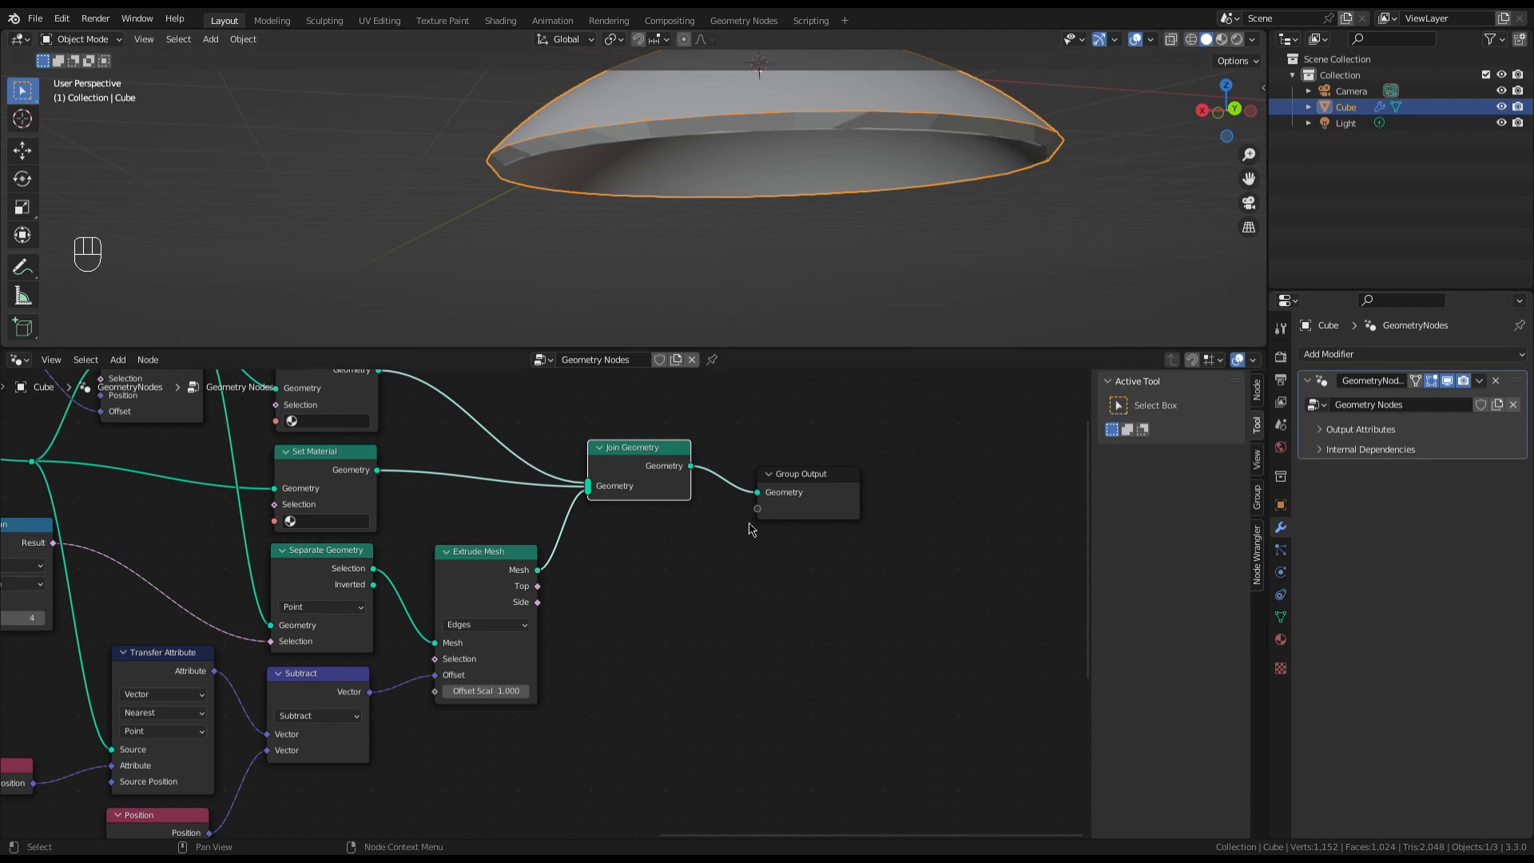
Move Group Output farther away and insert a Merge by Distance node between Join Geometry and Group Output
scroll(731, 536, "down", 4)
scroll(767, 489, "up", 2)
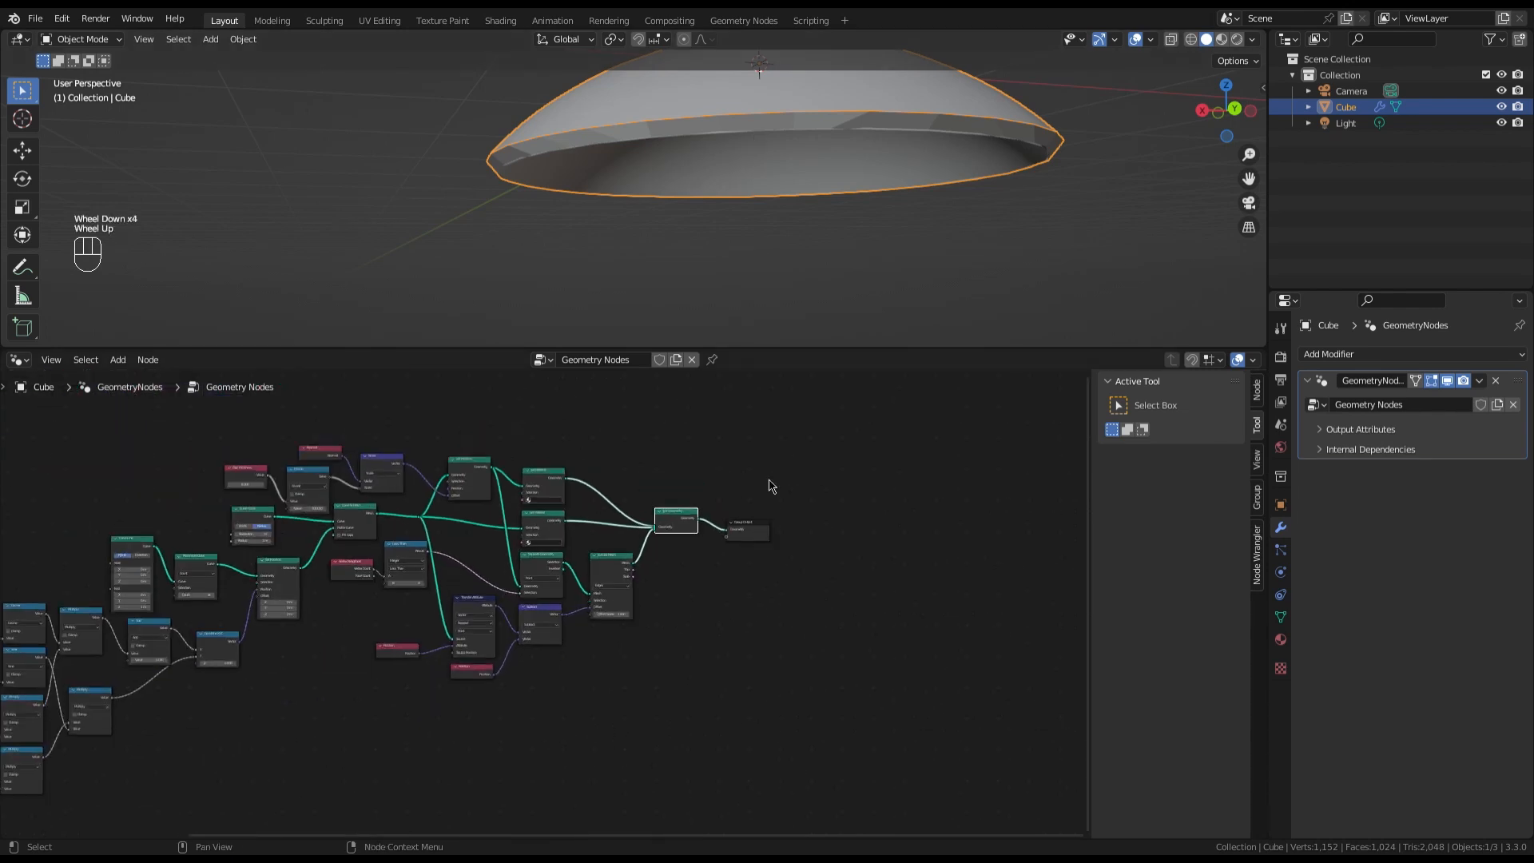
left_click(758, 534)
left_click_drag(750, 537, 845, 539)
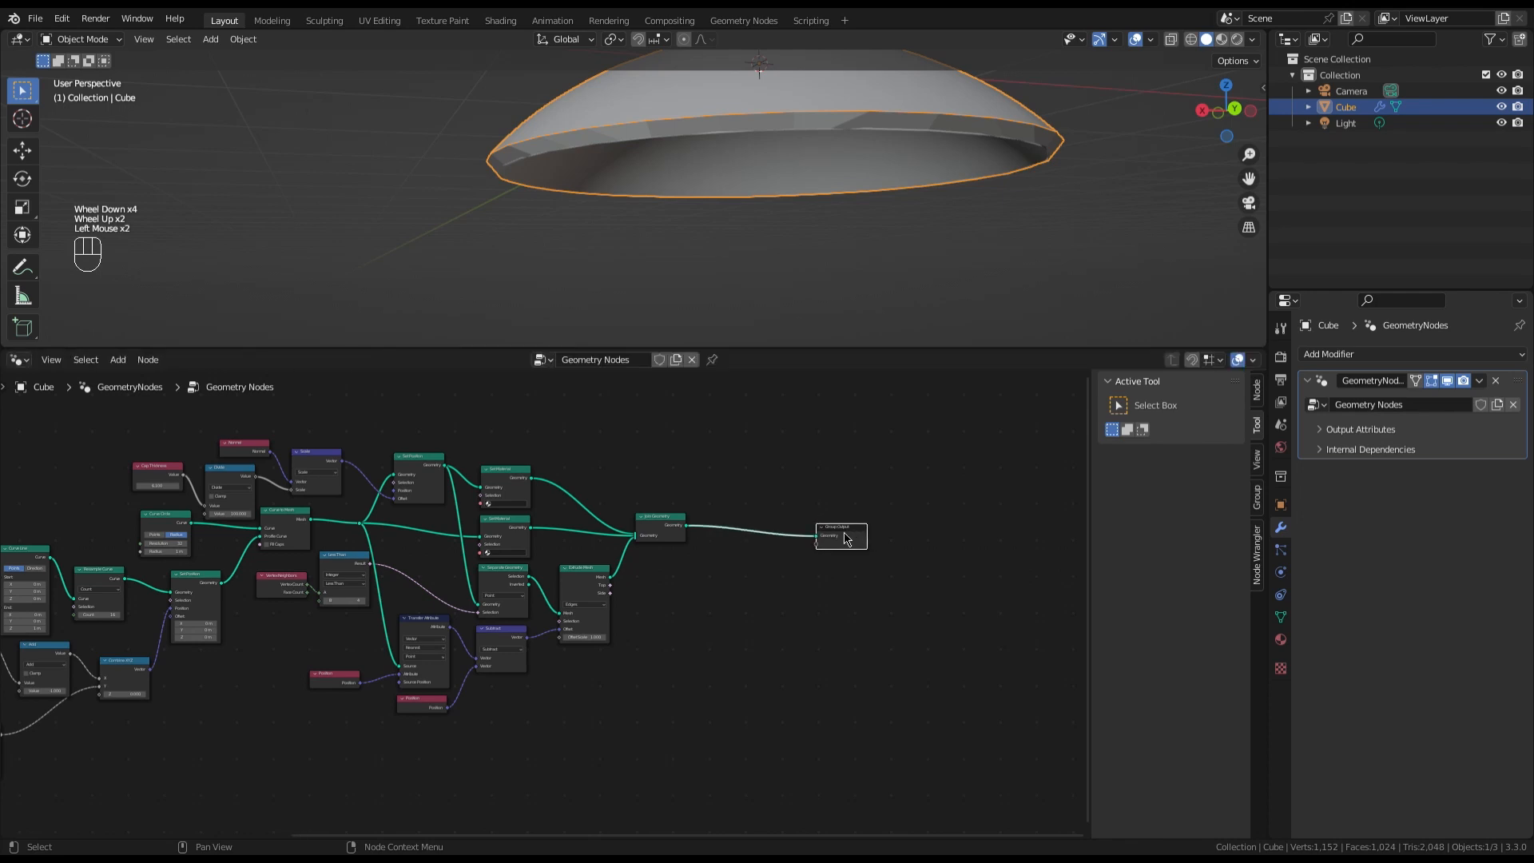
scroll(750, 476, "up", 2)
left_click(715, 594)
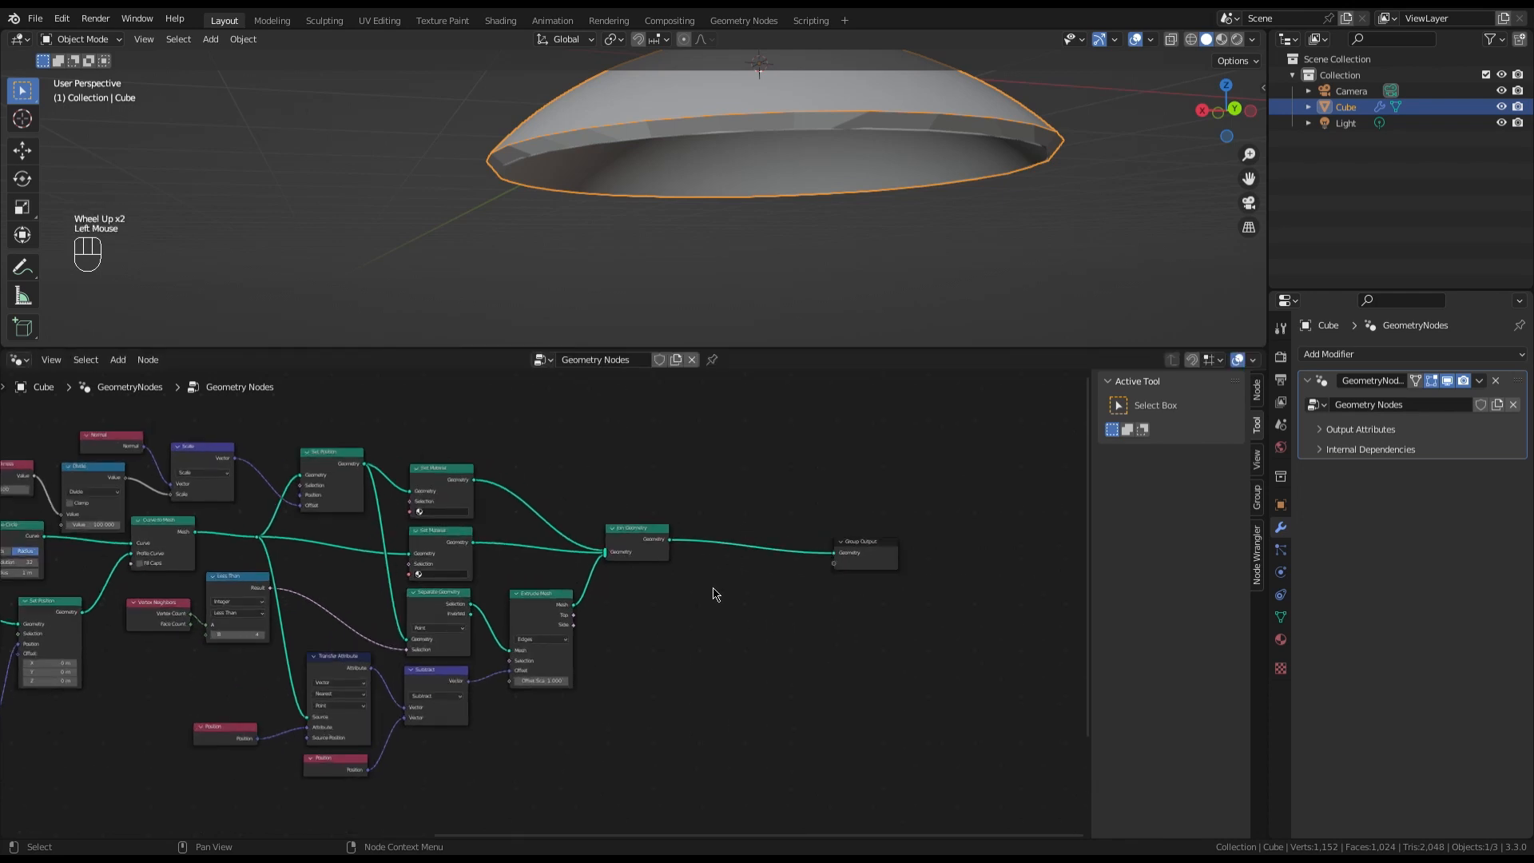
key("shift+a")
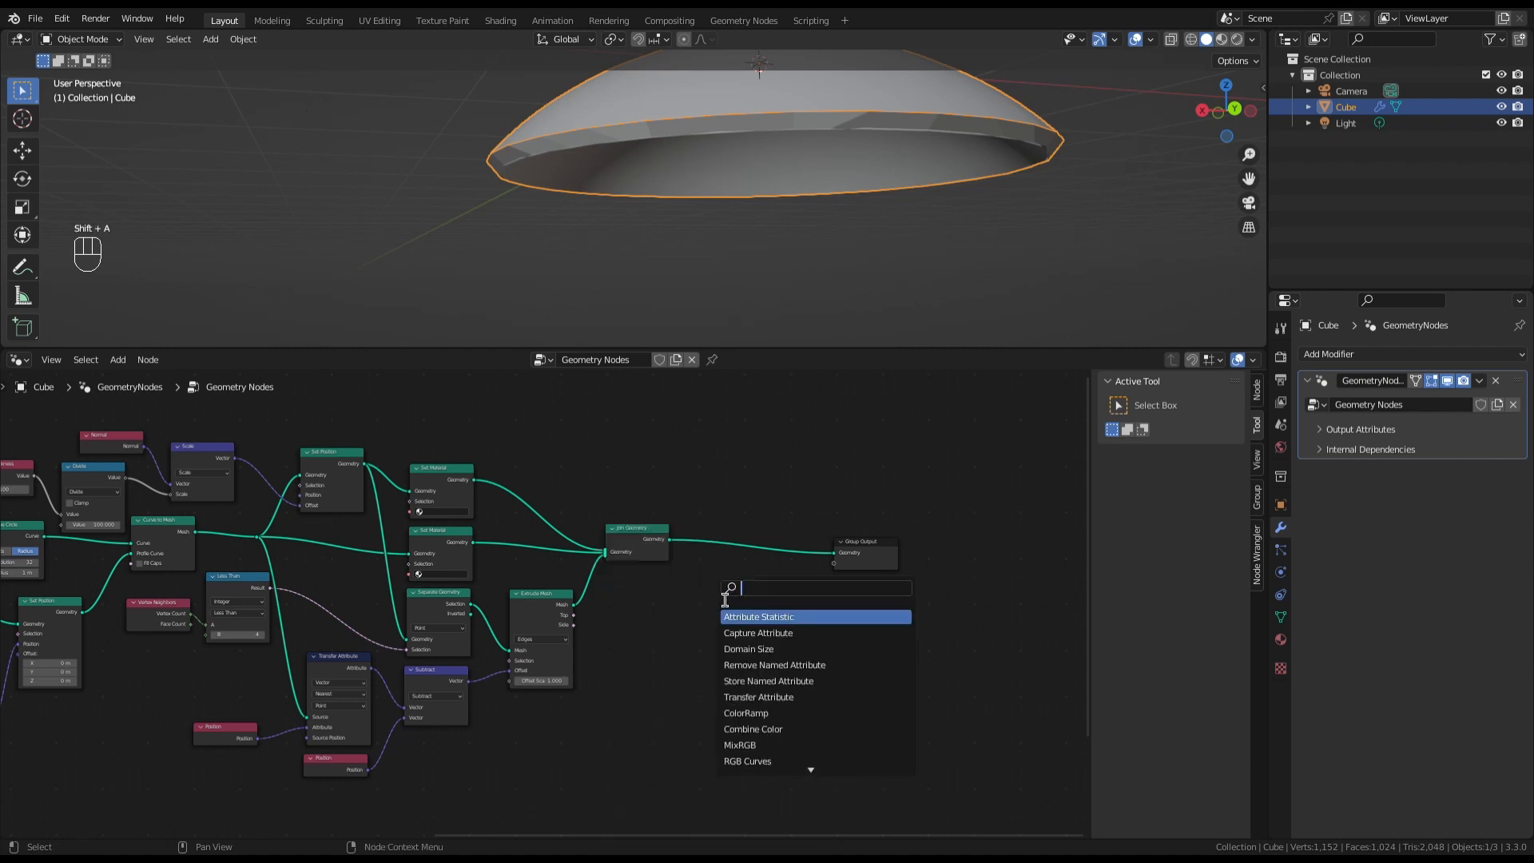
type("mer")
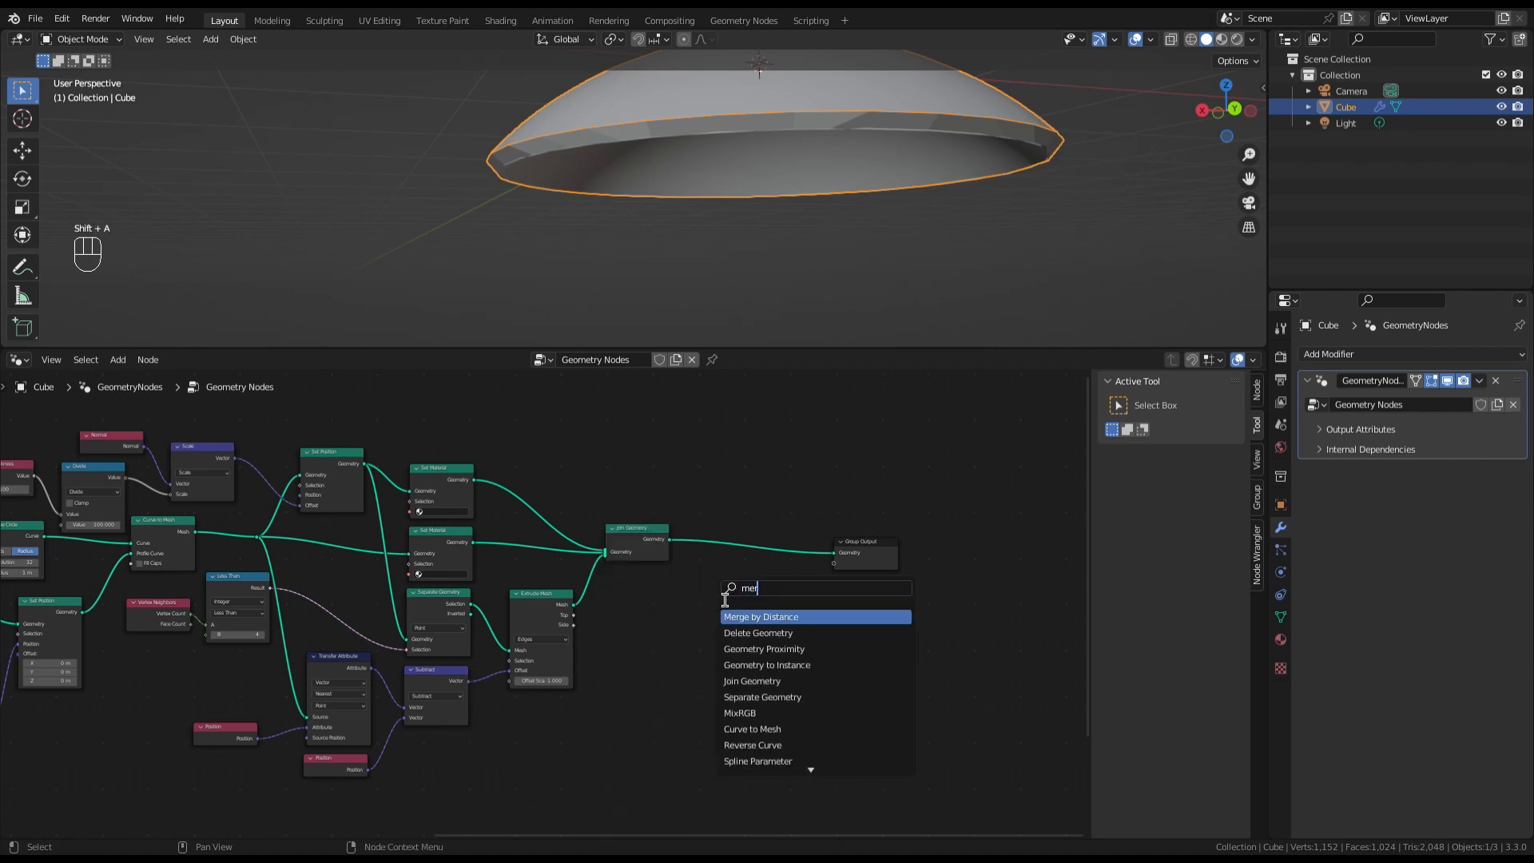
left_click(768, 617)
left_click(781, 553)
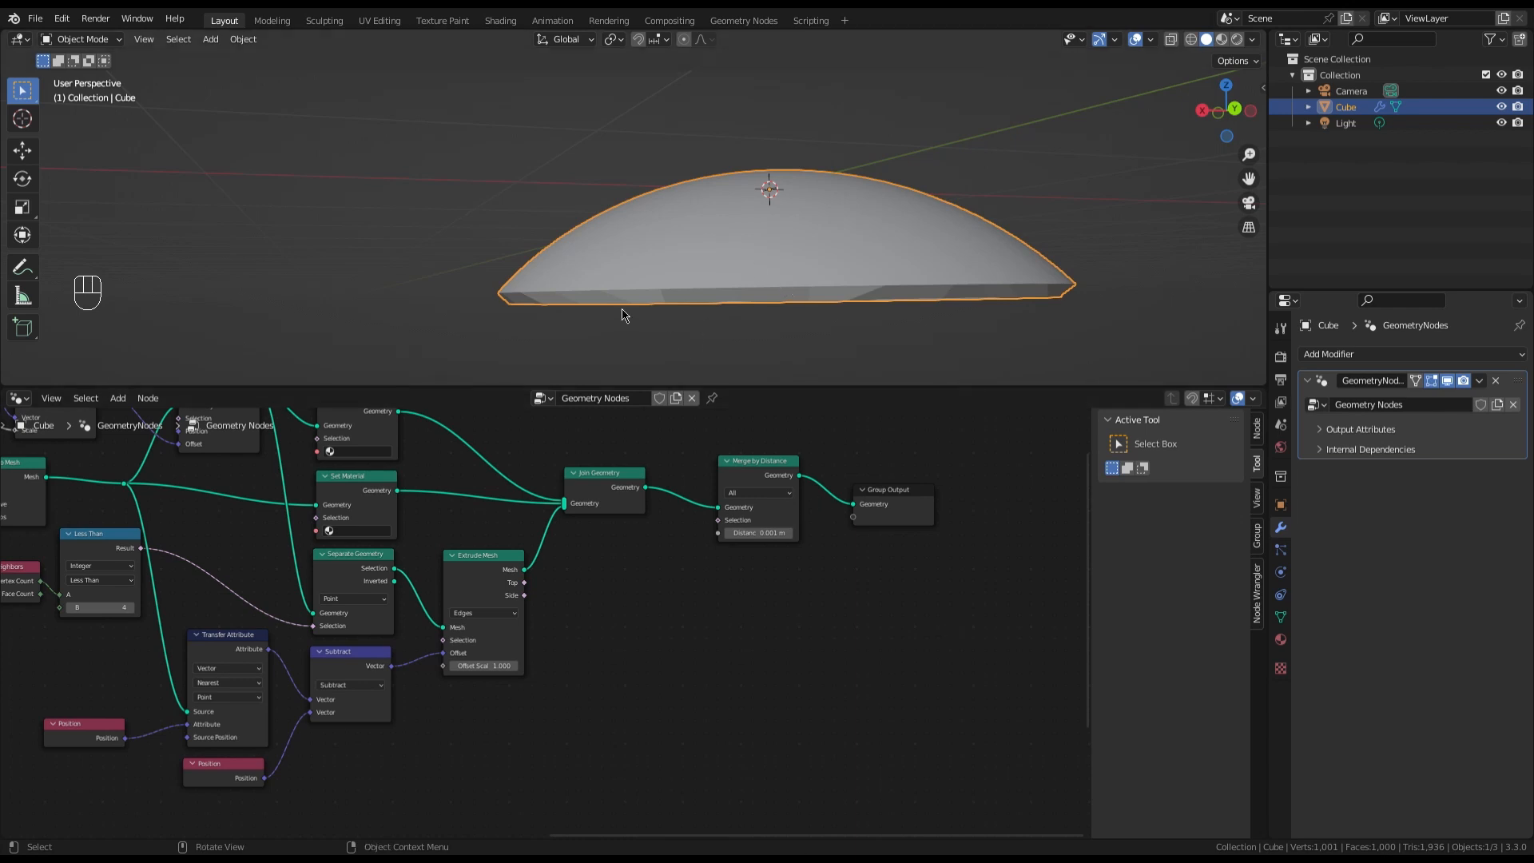
Inspect the bridged rim between the two cap shells from the side and from below
scroll(647, 299, "up", 2)
scroll(647, 299, "up", 1)
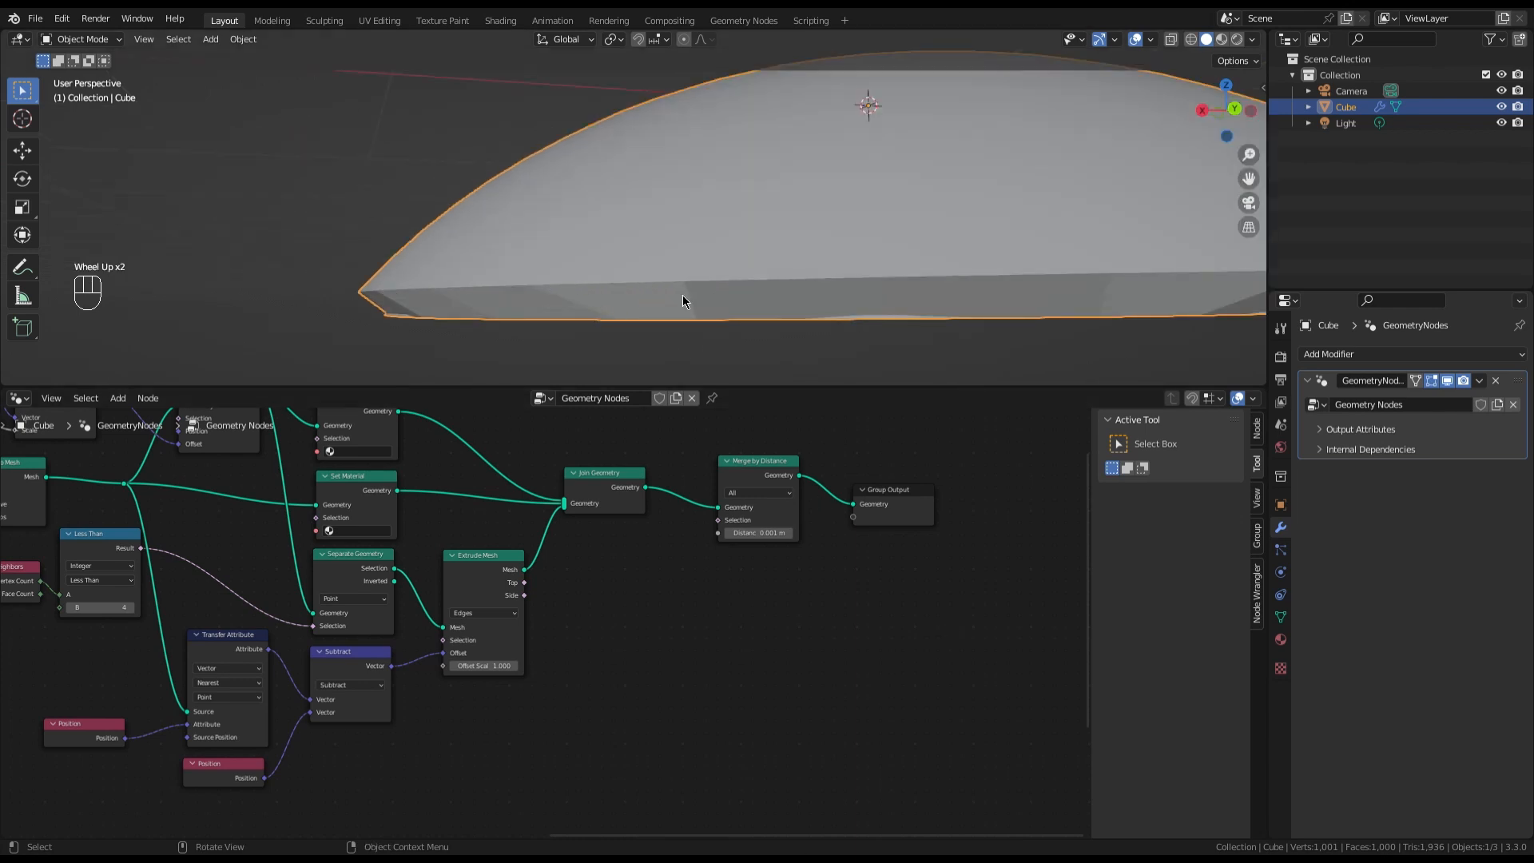
scroll(1063, 300, "down", 1)
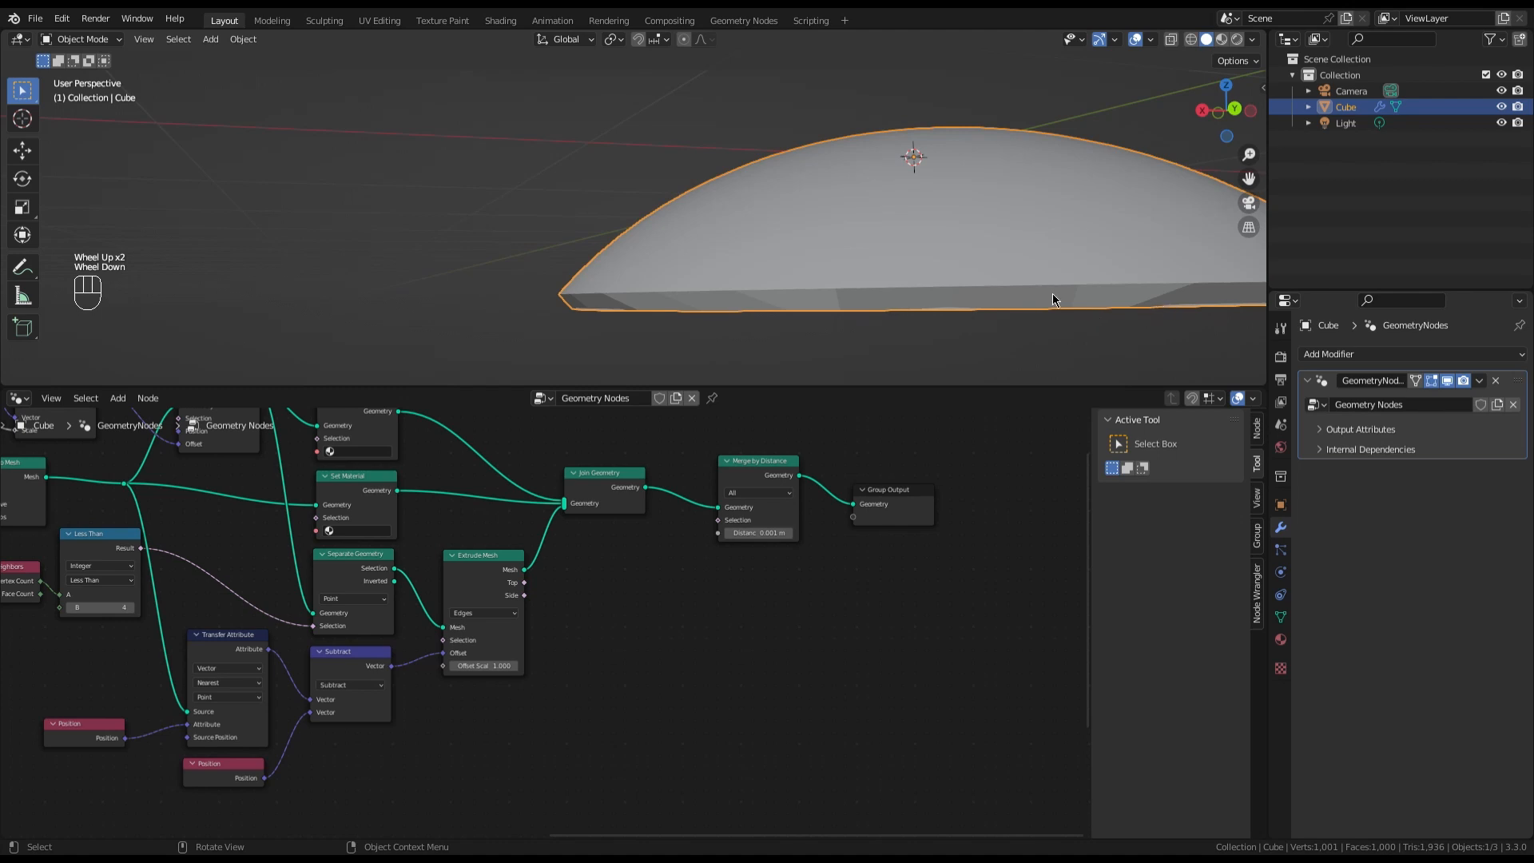
middle_click_drag(699, 311, 827, 276)
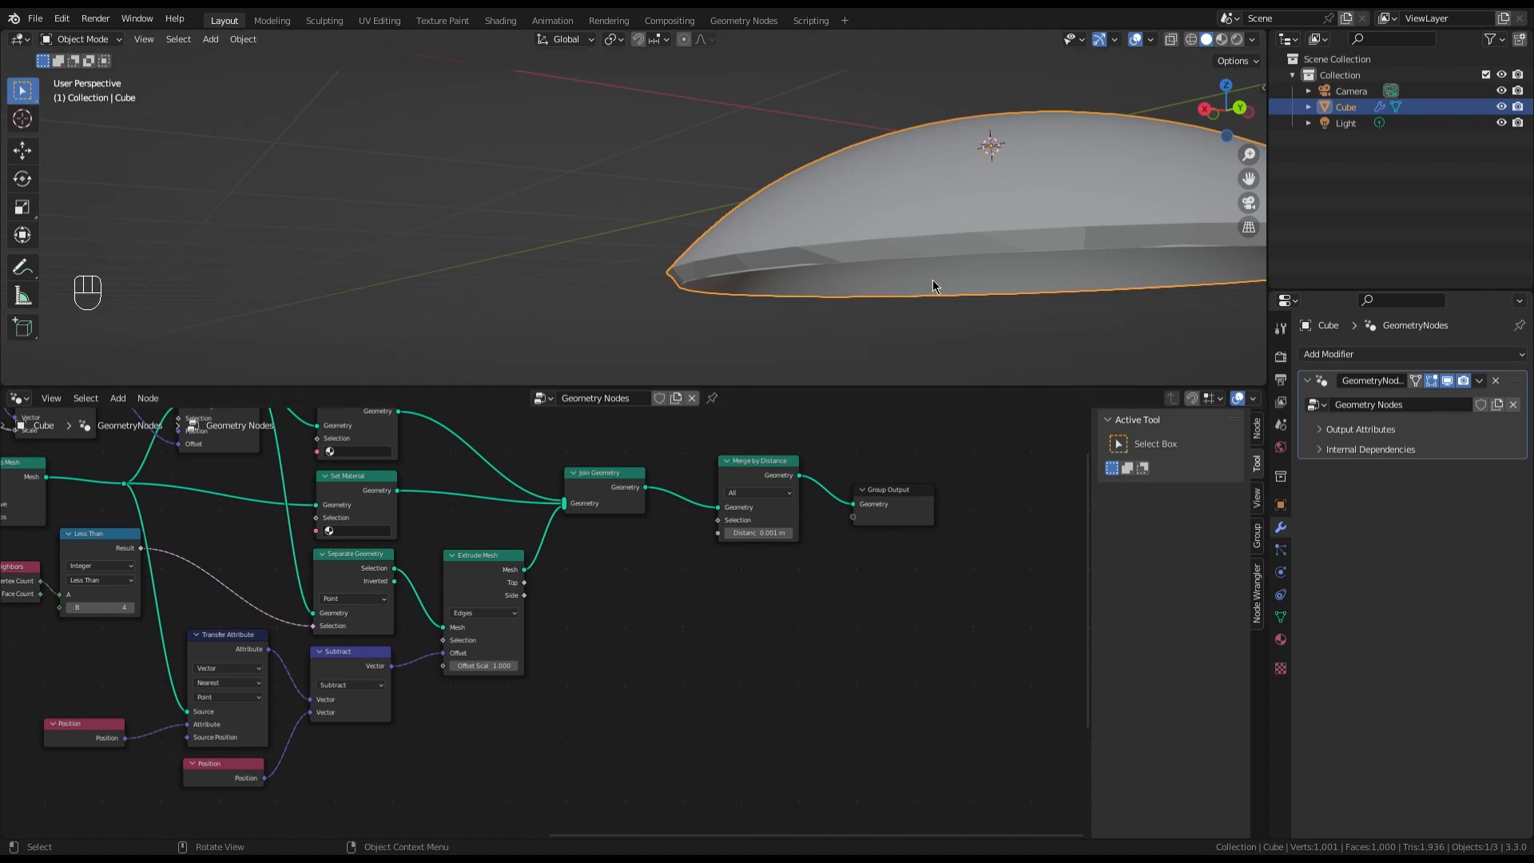
scroll(125, 756, "up", 2)
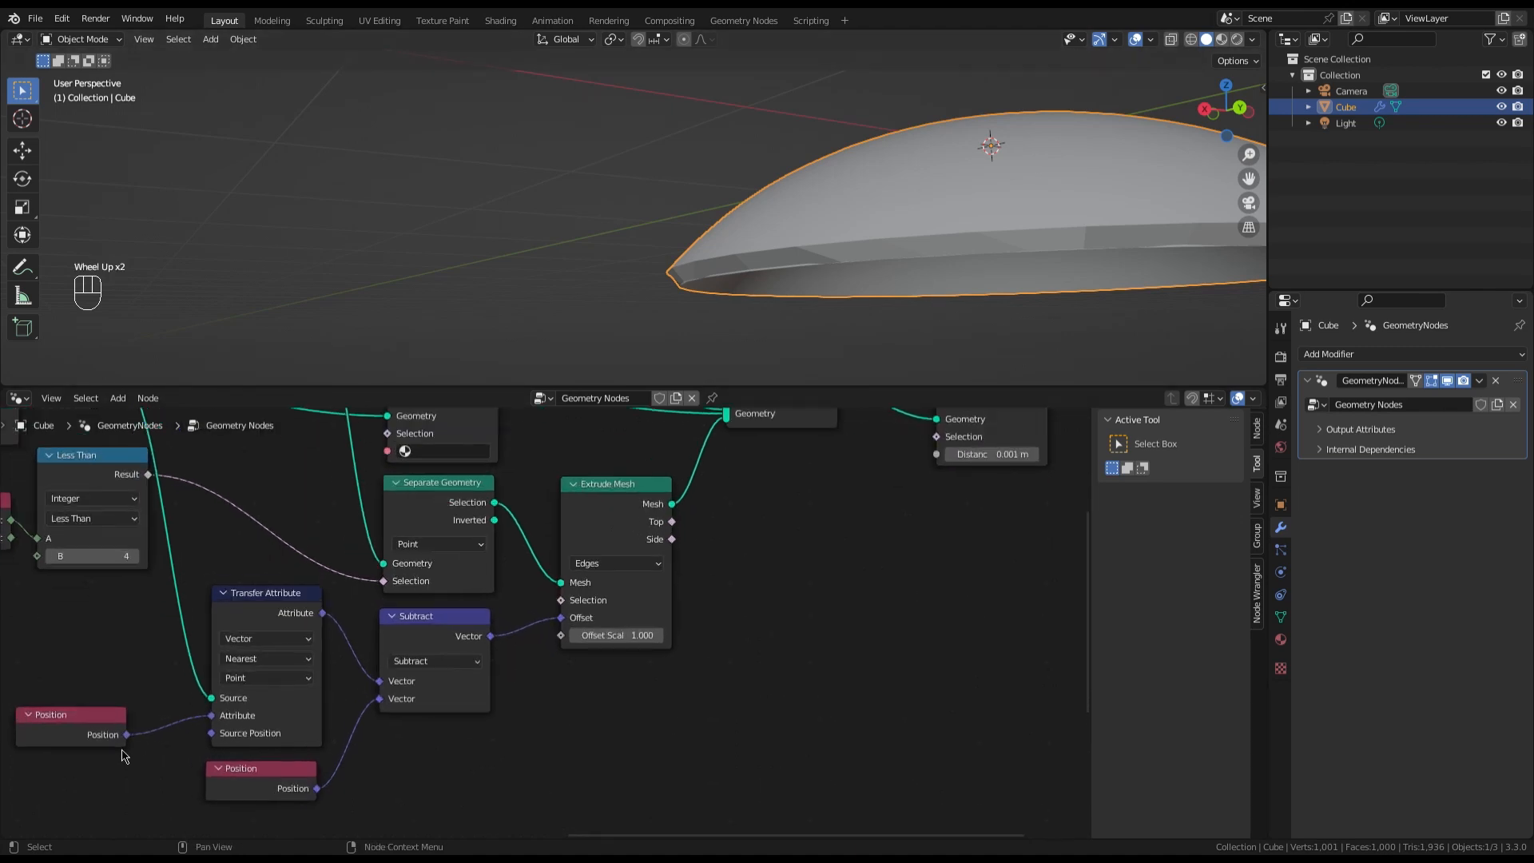
Set the domain of the Transfer Attribute node to Edge
left_click(267, 678)
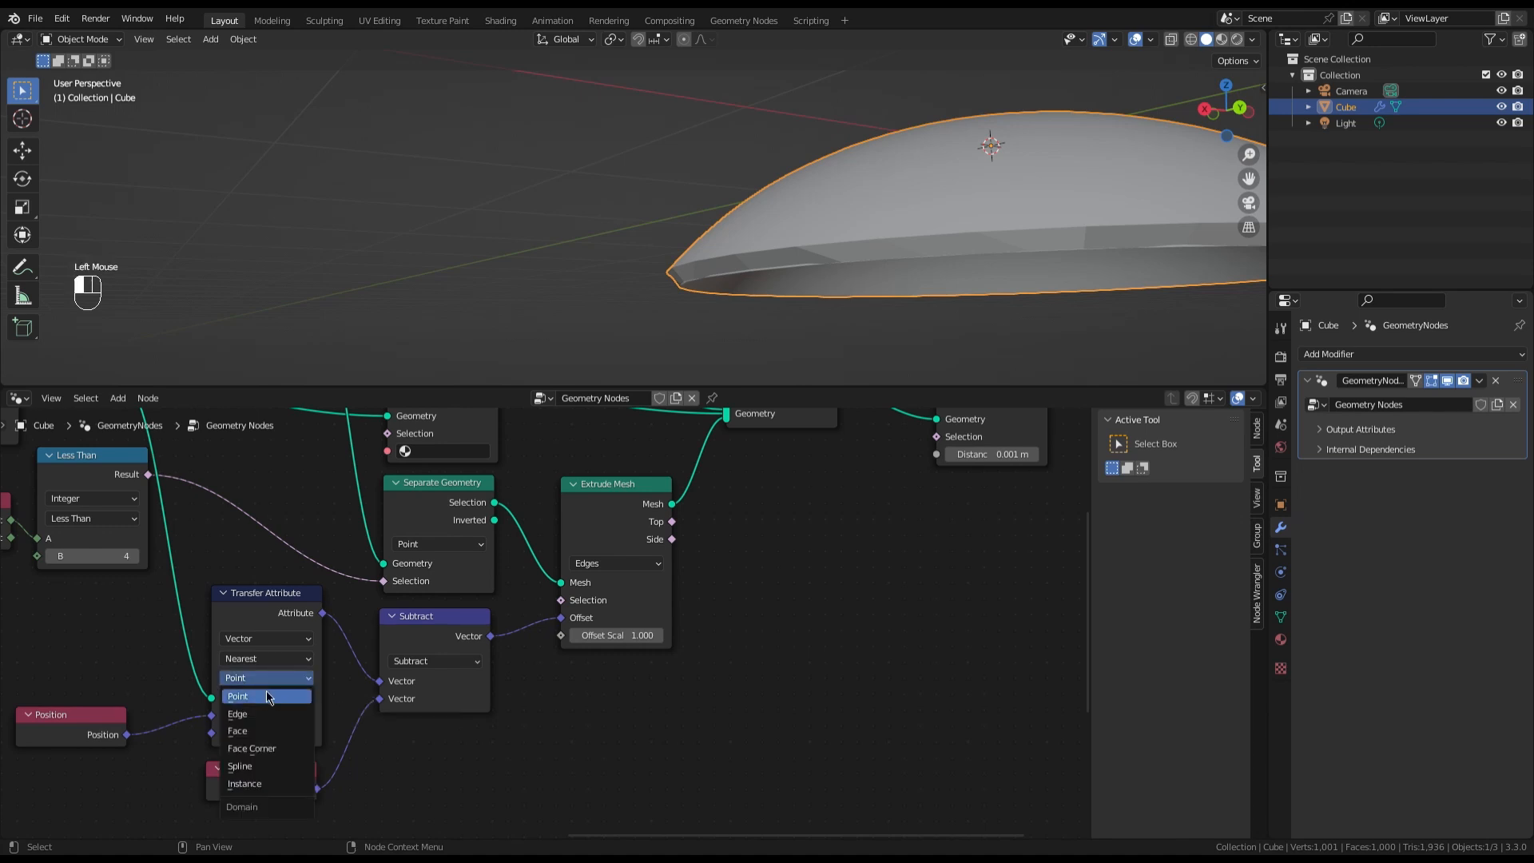
left_click(268, 714)
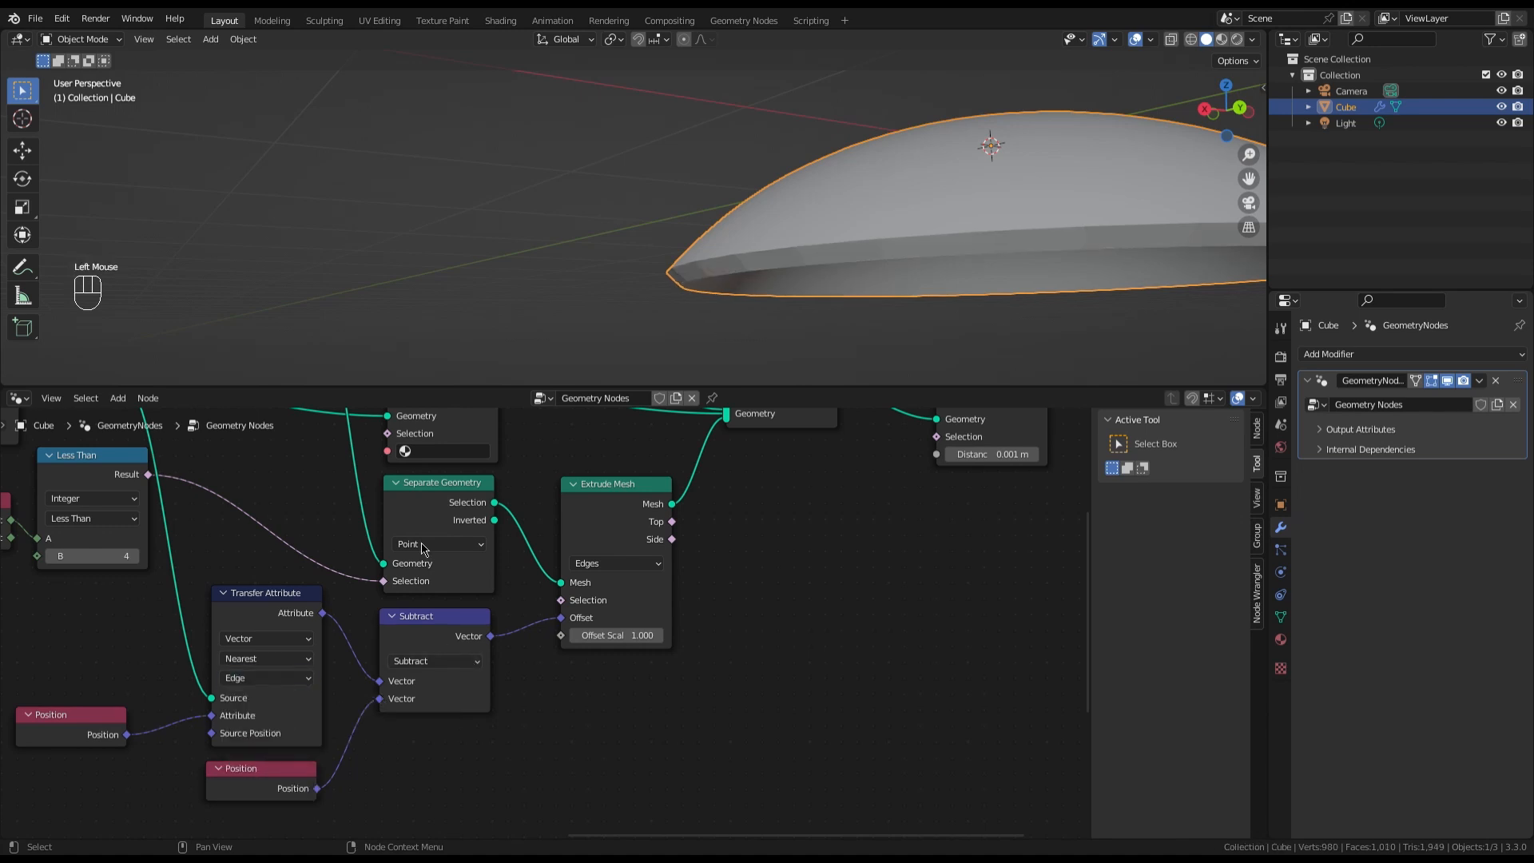
middle_click_drag(696, 309, 641, 310)
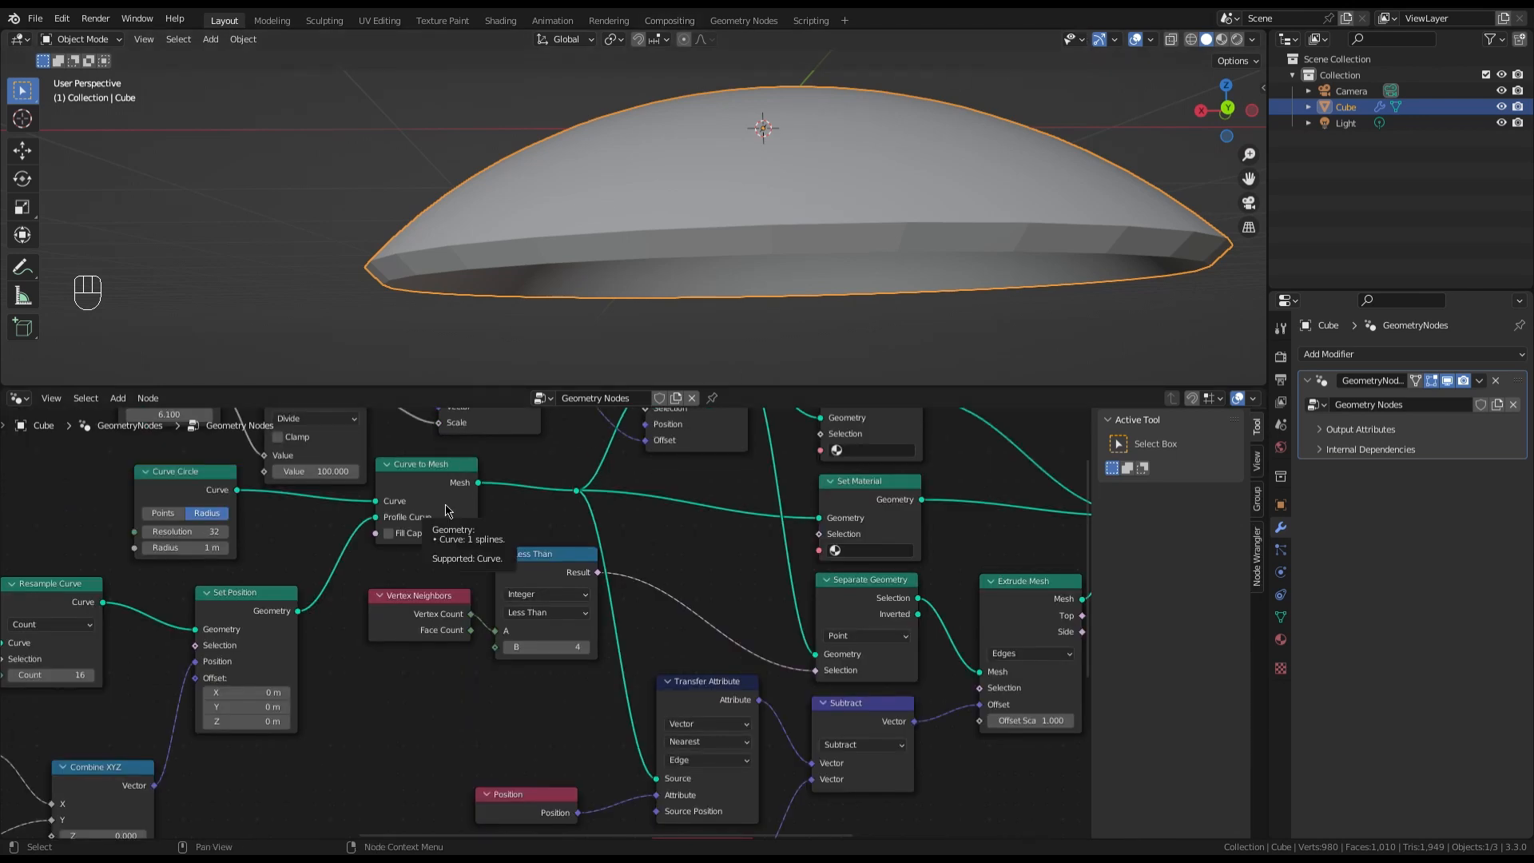
Move Merge by Distance closer to Join Geometry and Group Output farther away to free space between them
scroll(446, 509, "down", 2)
scroll(446, 510, "down", 3)
scroll(899, 460, "up", 5)
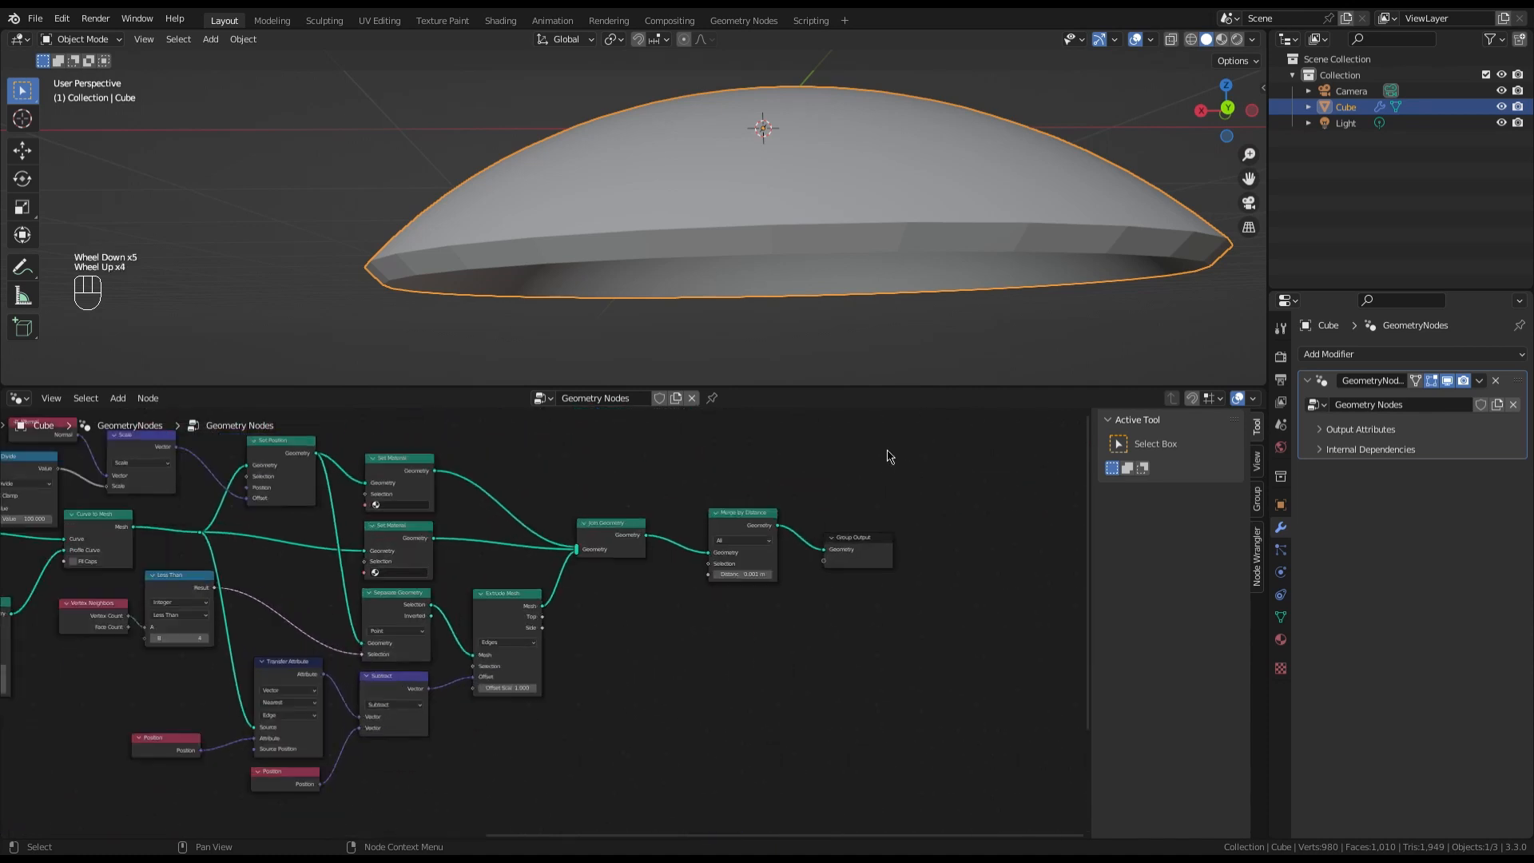
left_click_drag(730, 530, 696, 529)
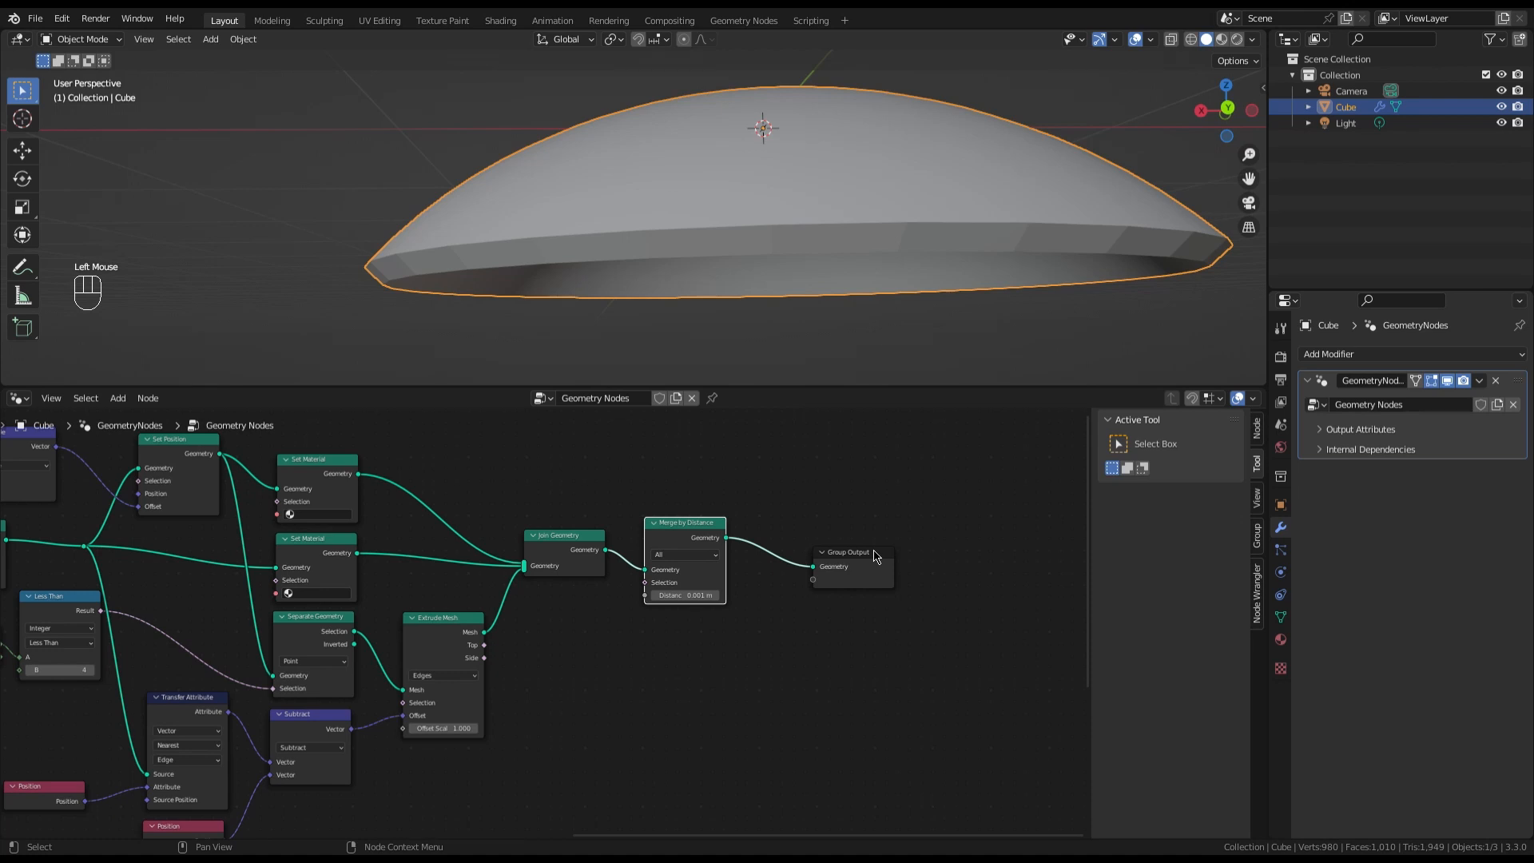
left_click_drag(877, 557, 1042, 527)
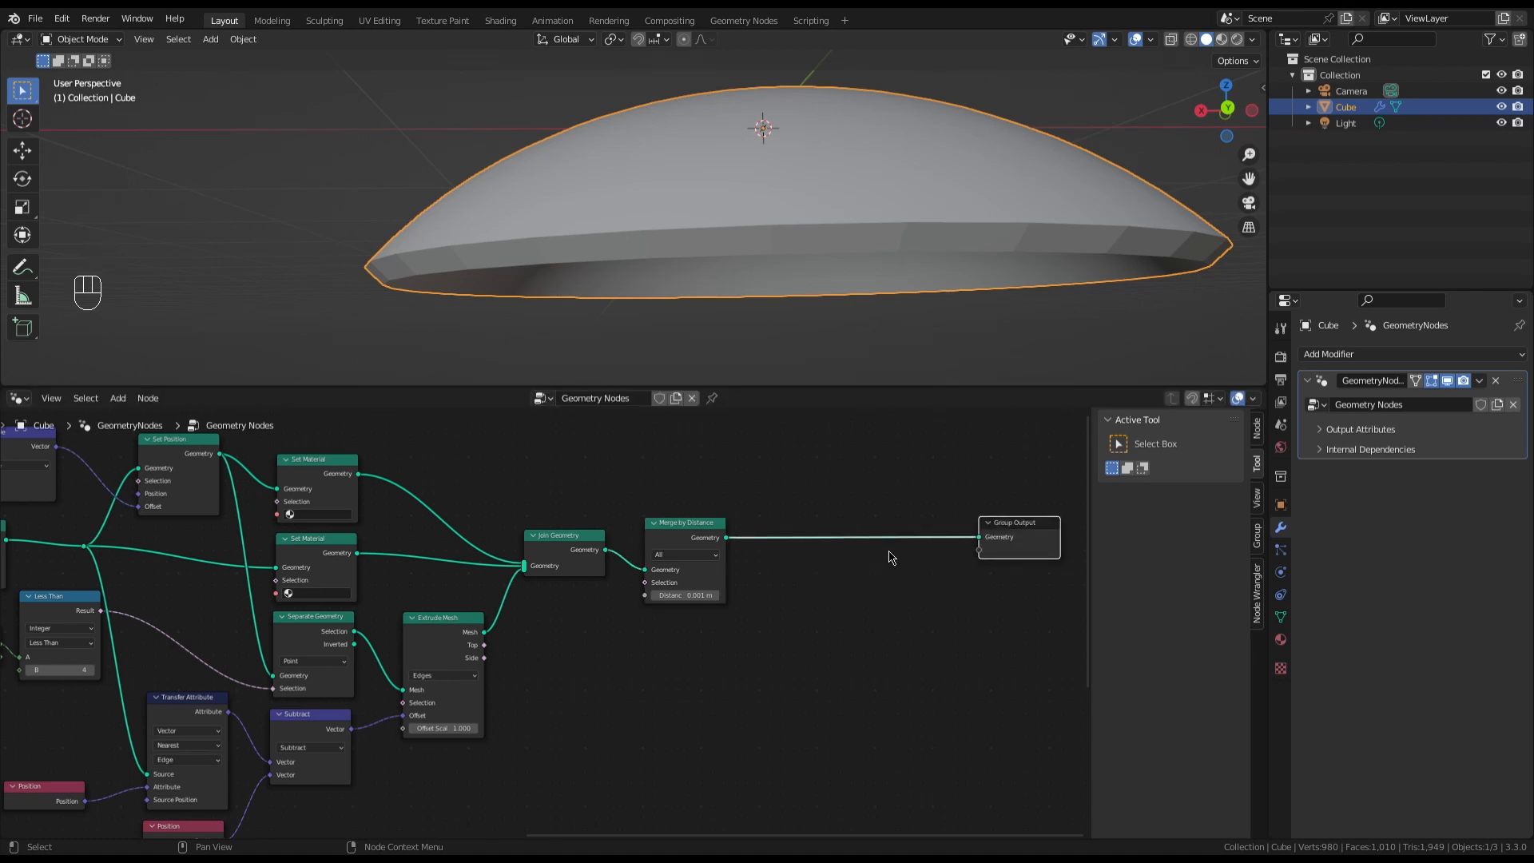
left_click(705, 706)
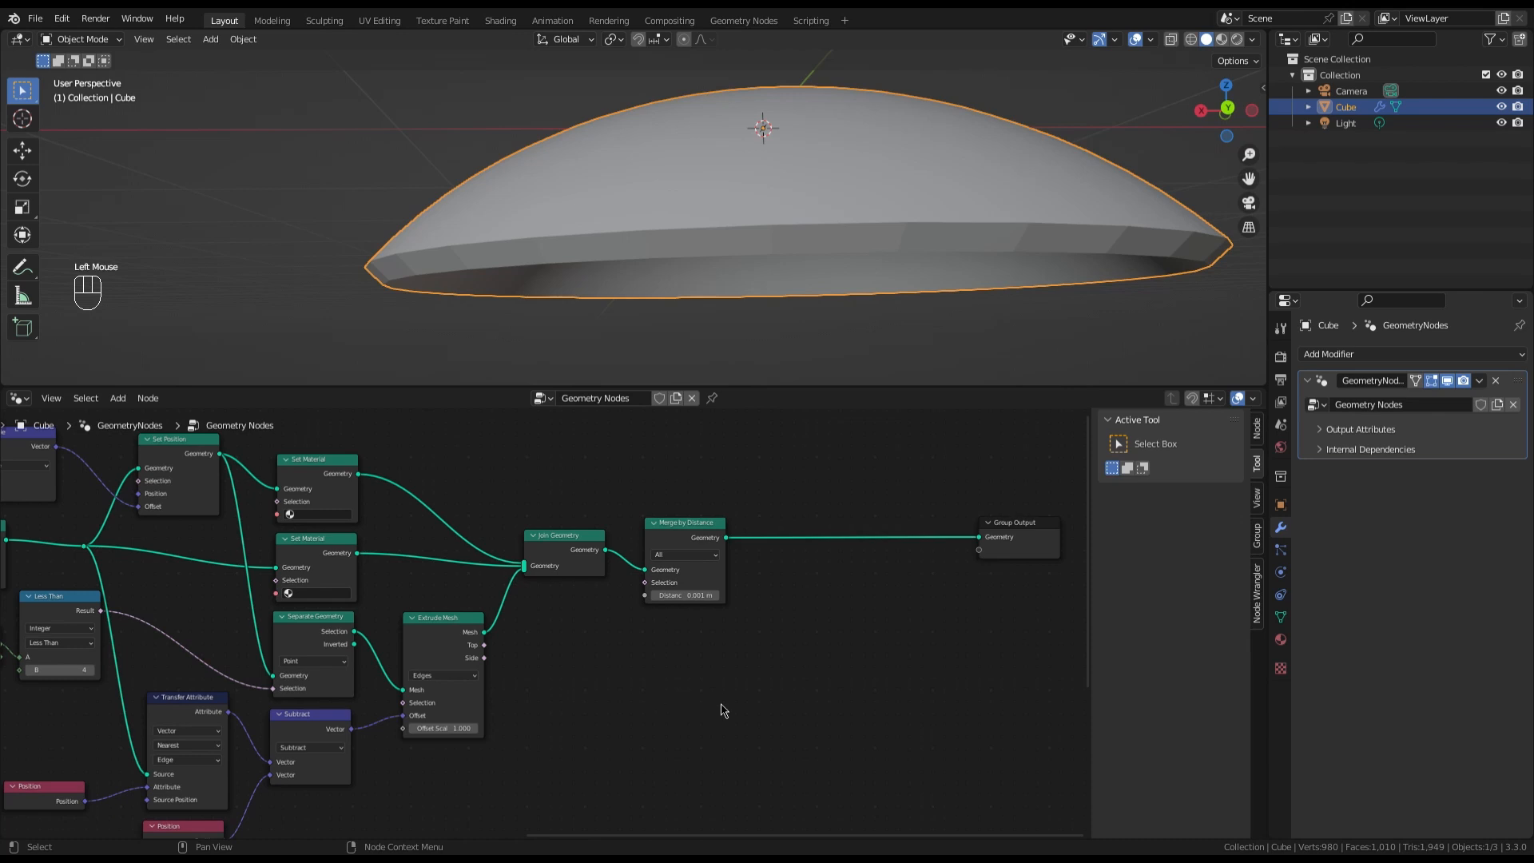
Add a Noise Texture node below Merge by Distance
scroll(719, 709, "up", 2)
key("shift+a")
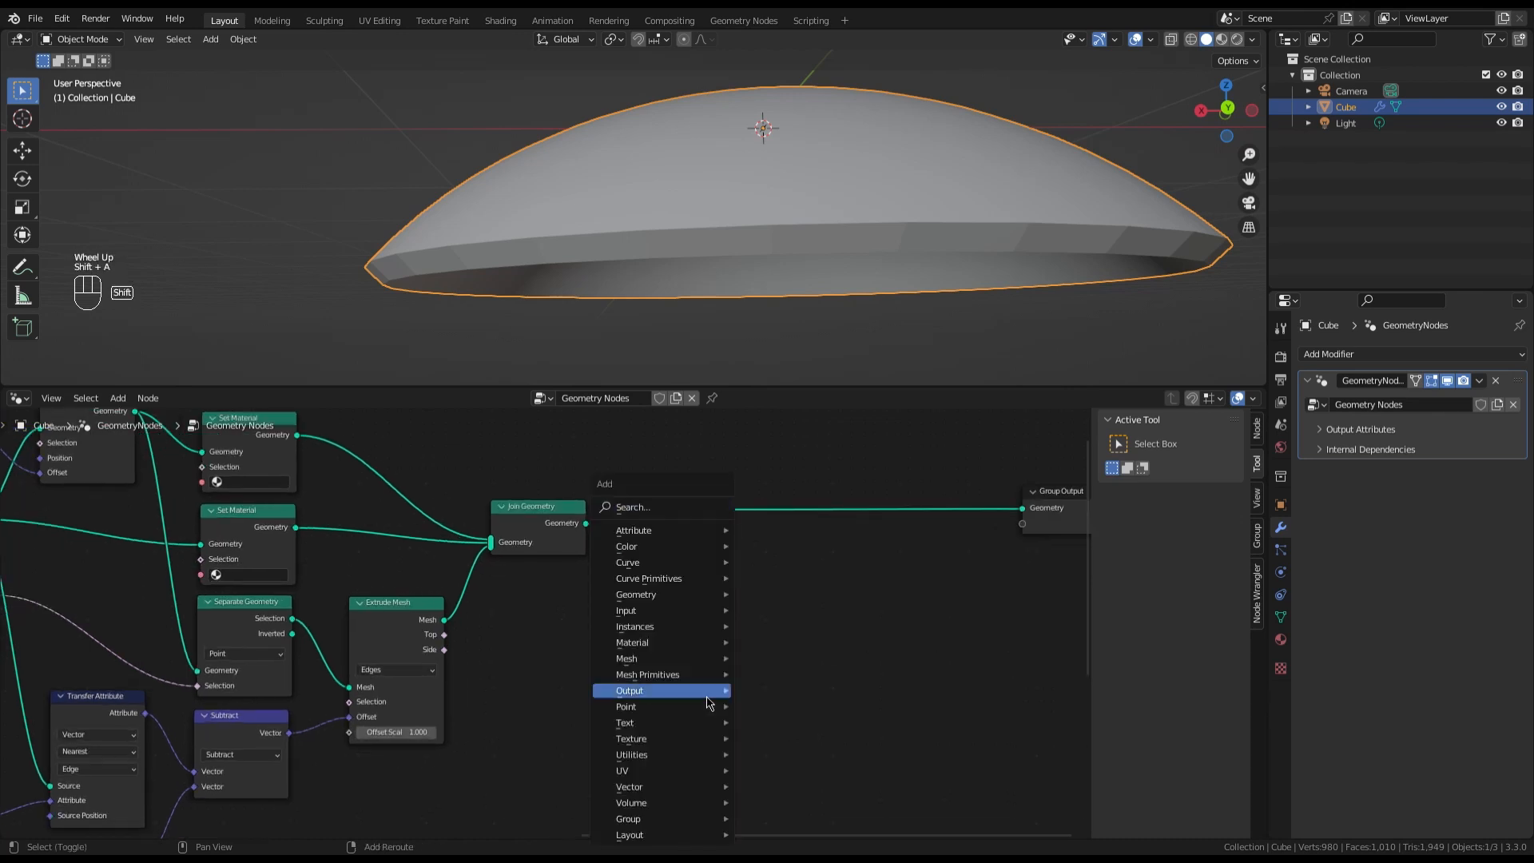
type("noi")
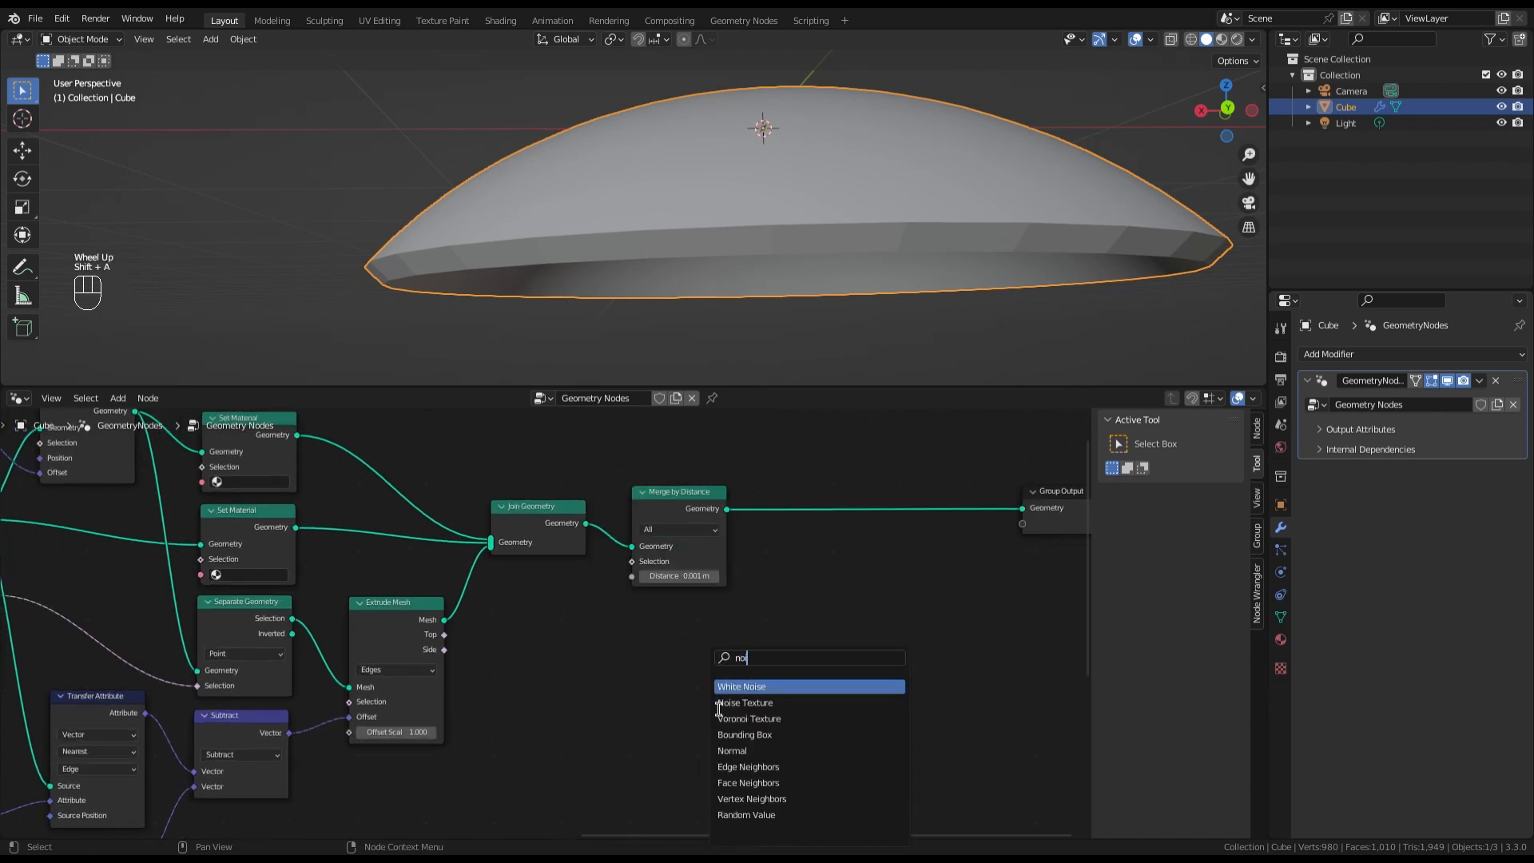
left_click(719, 705)
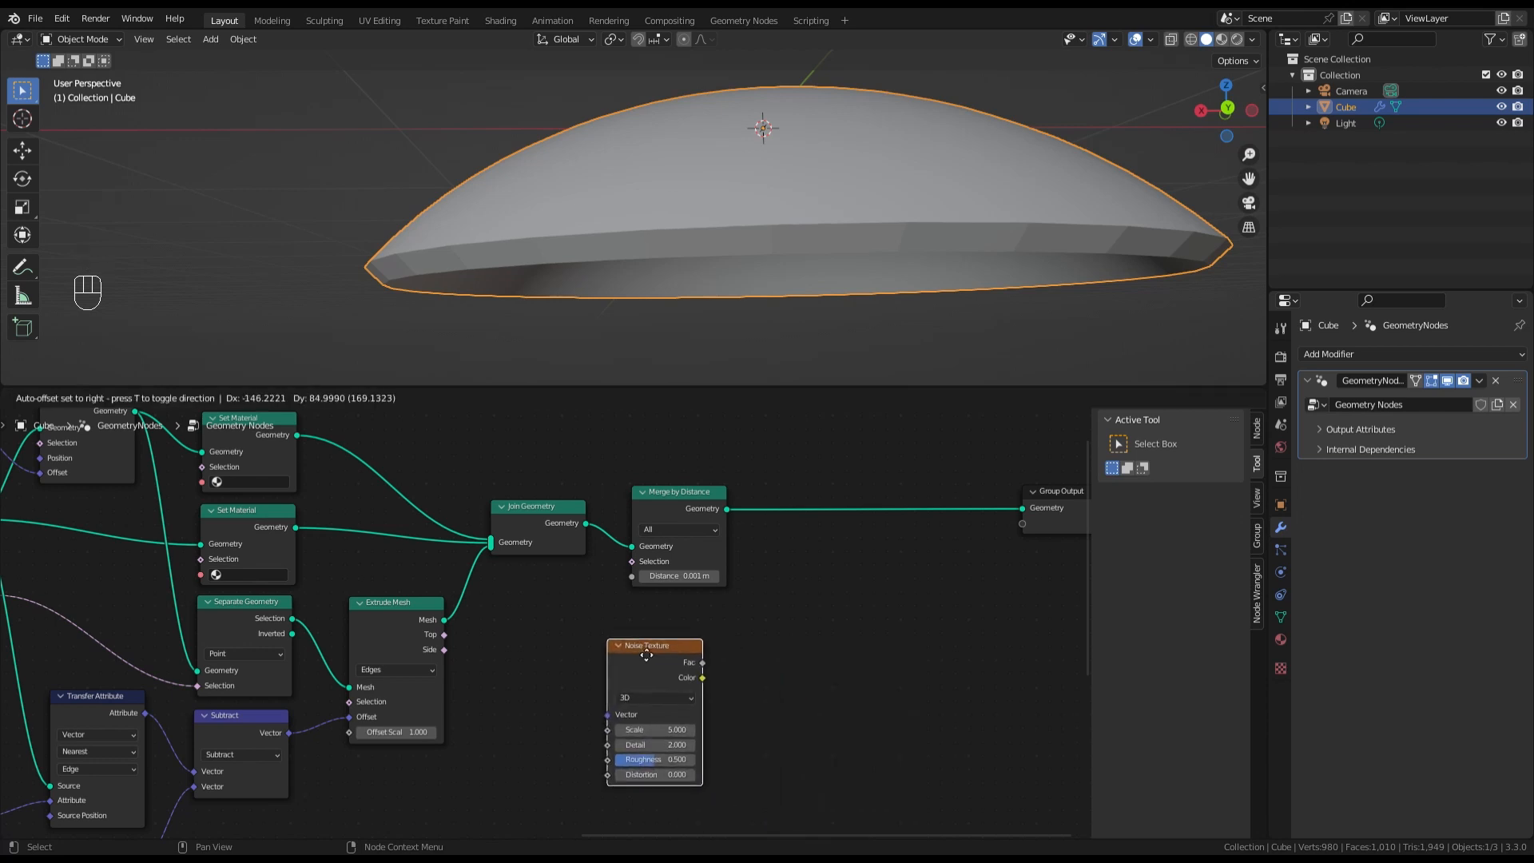
left_click(647, 655)
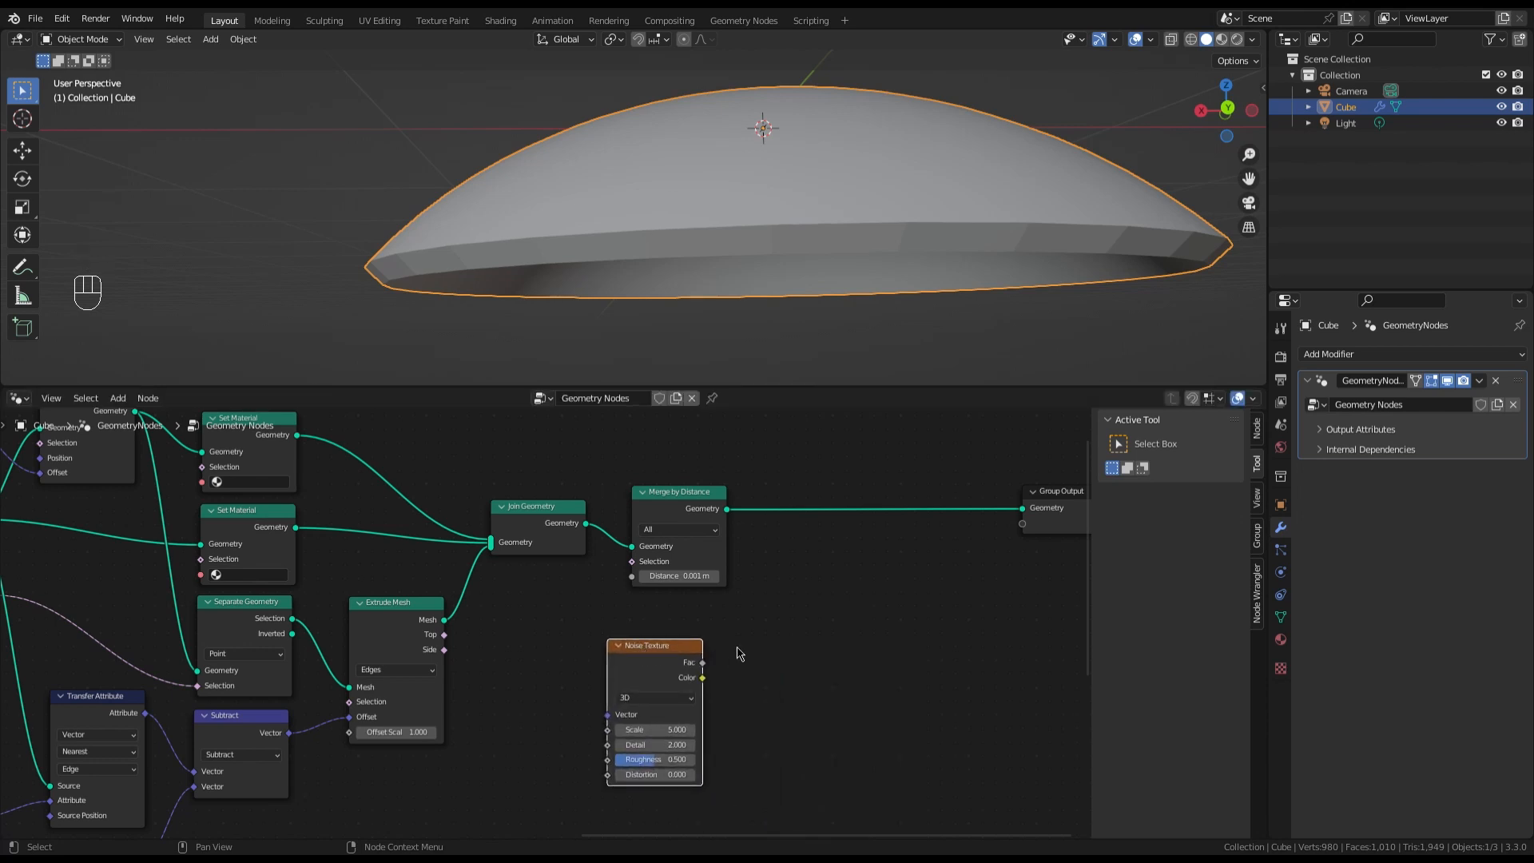
Add a Set Position node fed by the noise Color and route the Merge by Distance geometry through it into Group Output
left_click_drag(703, 678, 812, 606)
type("set po")
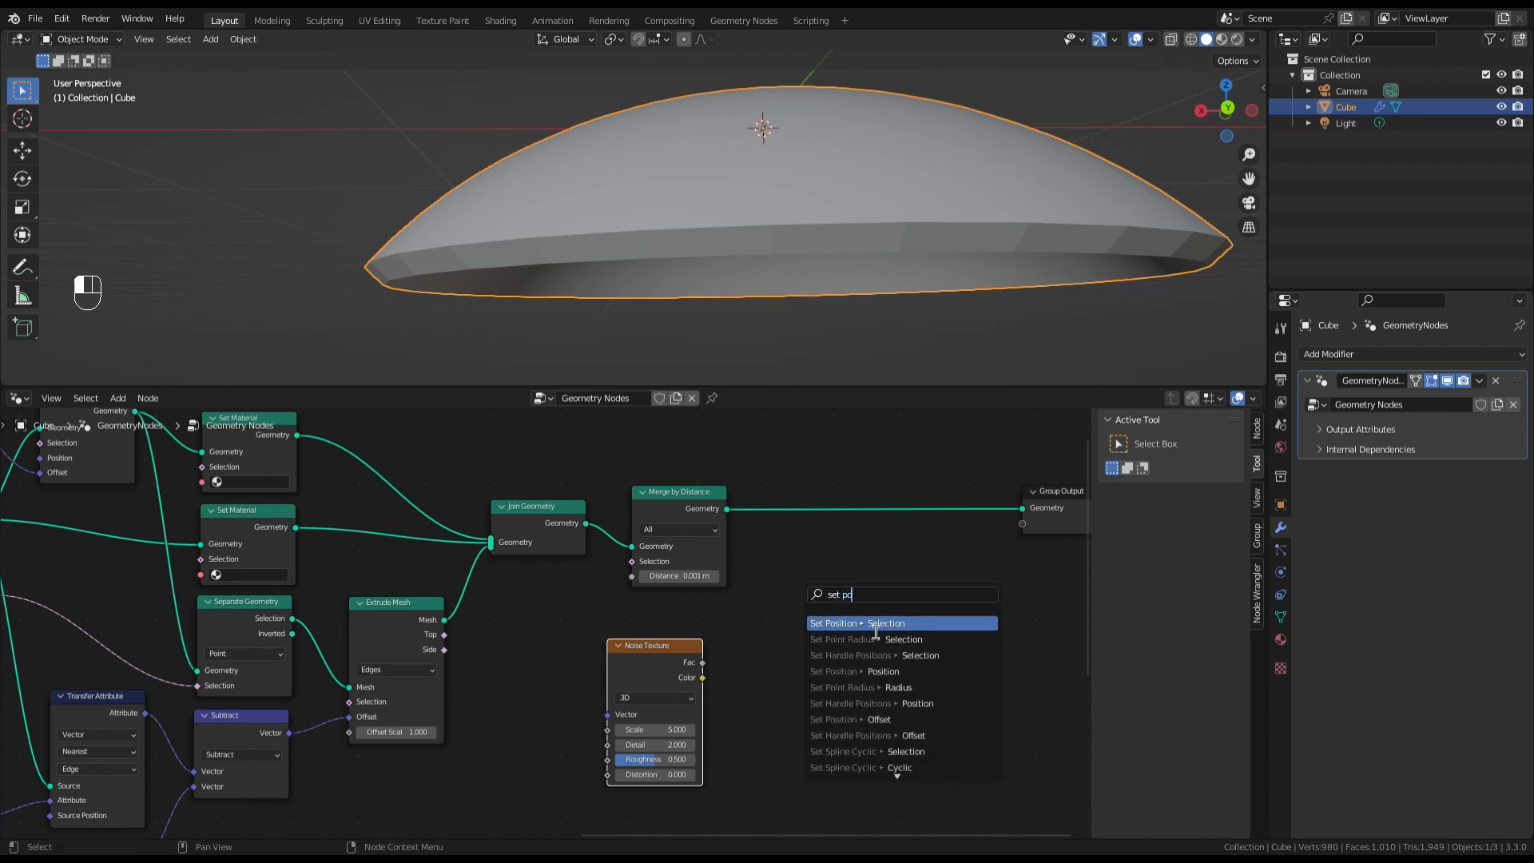
key("Return")
left_click(876, 550)
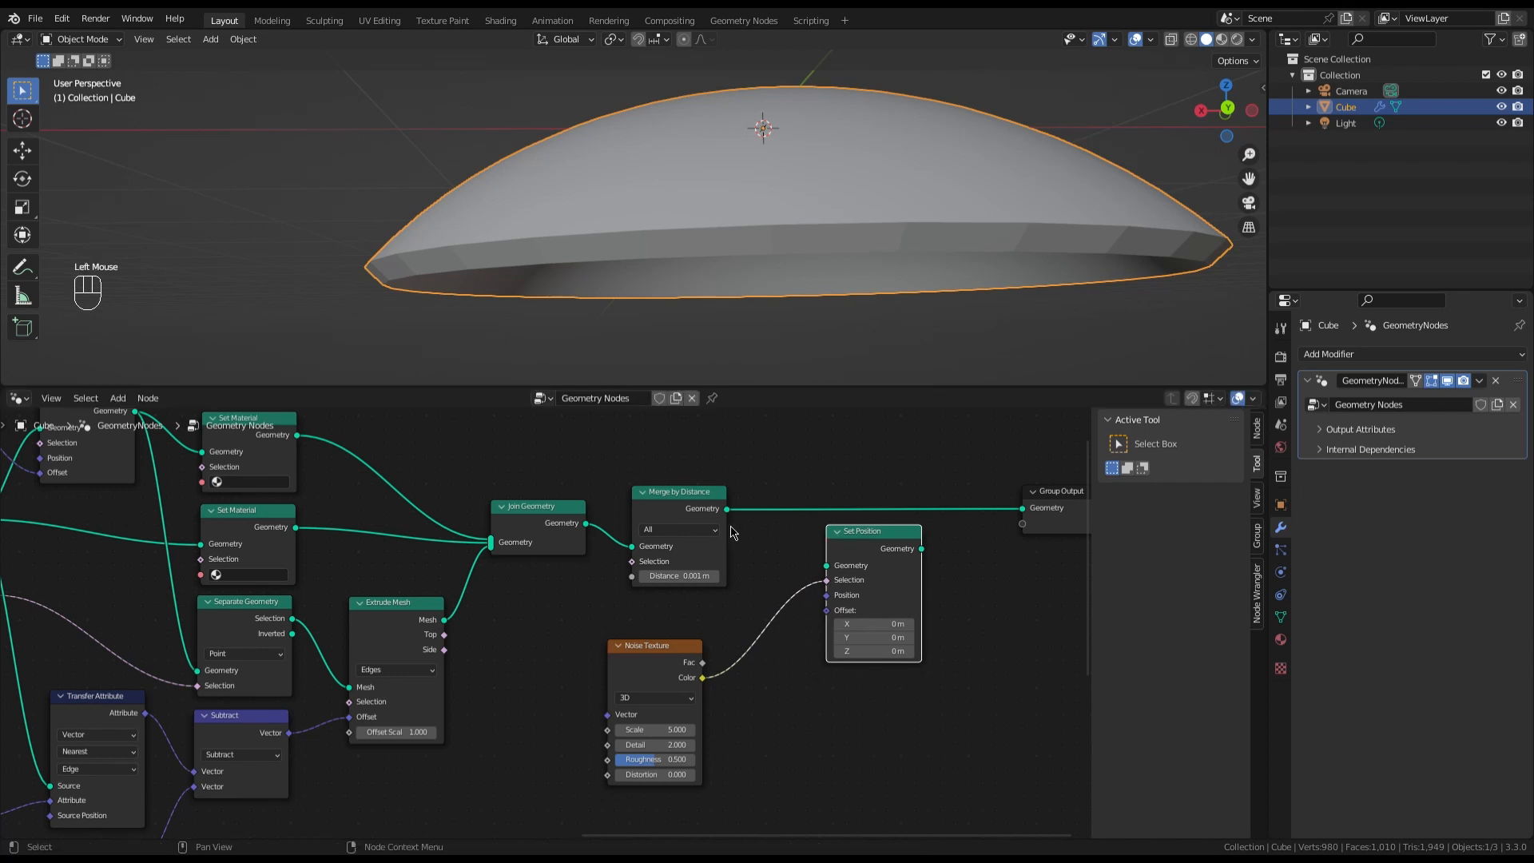
left_click_drag(727, 509, 829, 566)
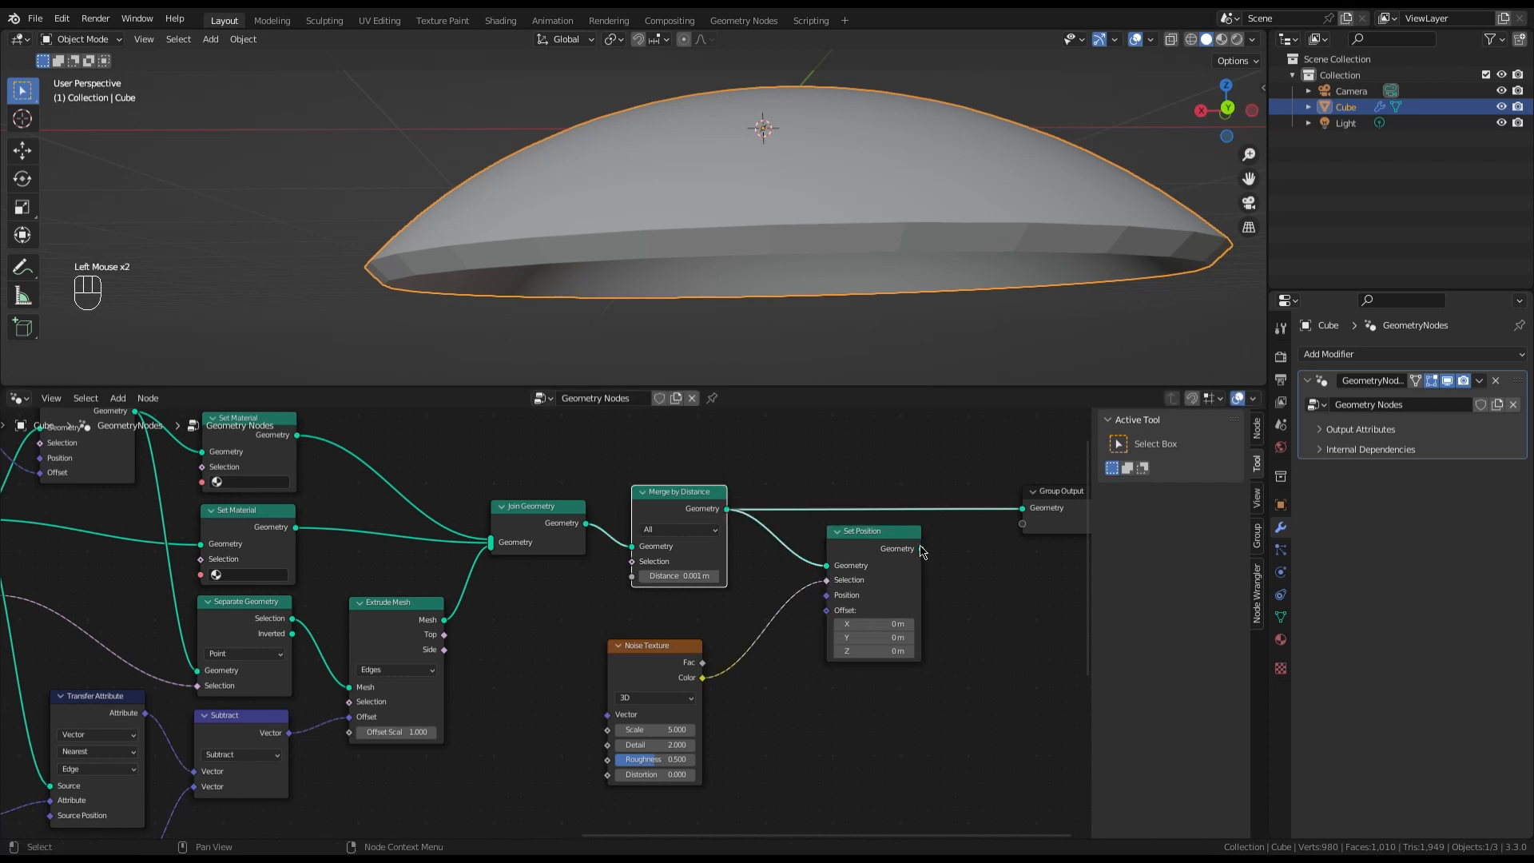
left_click_drag(921, 549, 1021, 515)
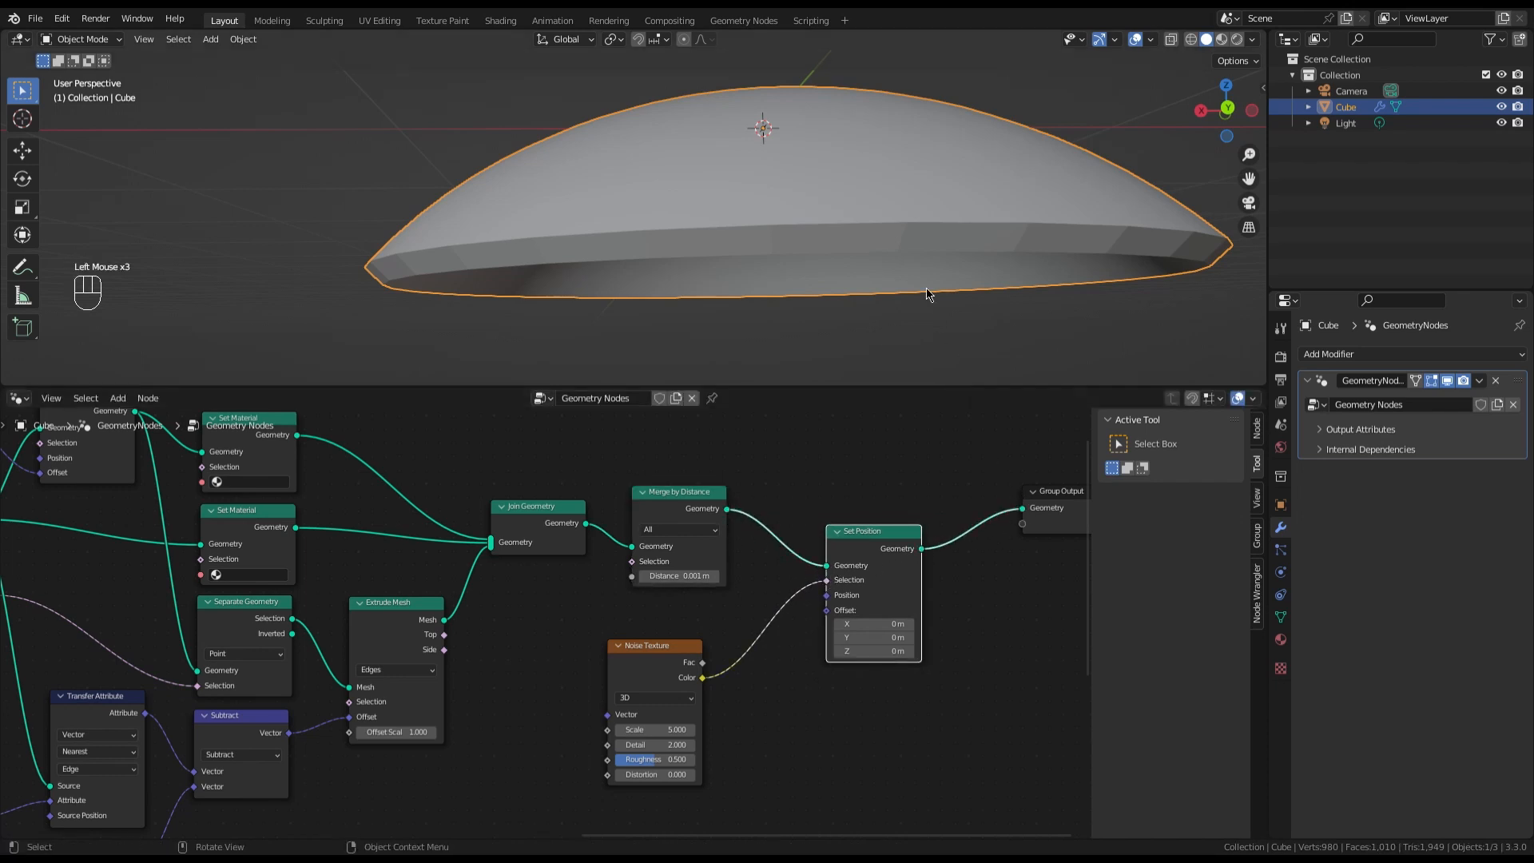
Disconnect the noise Color from Set Position's Selection and connect it to Offset instead
scroll(908, 503, "down", 2)
mouse_move(864, 191)
middle_mouse_down()
mouse_move(870, 233)
mouse_move(871, 209)
middle_mouse_up()
scroll(907, 590, "up", 3)
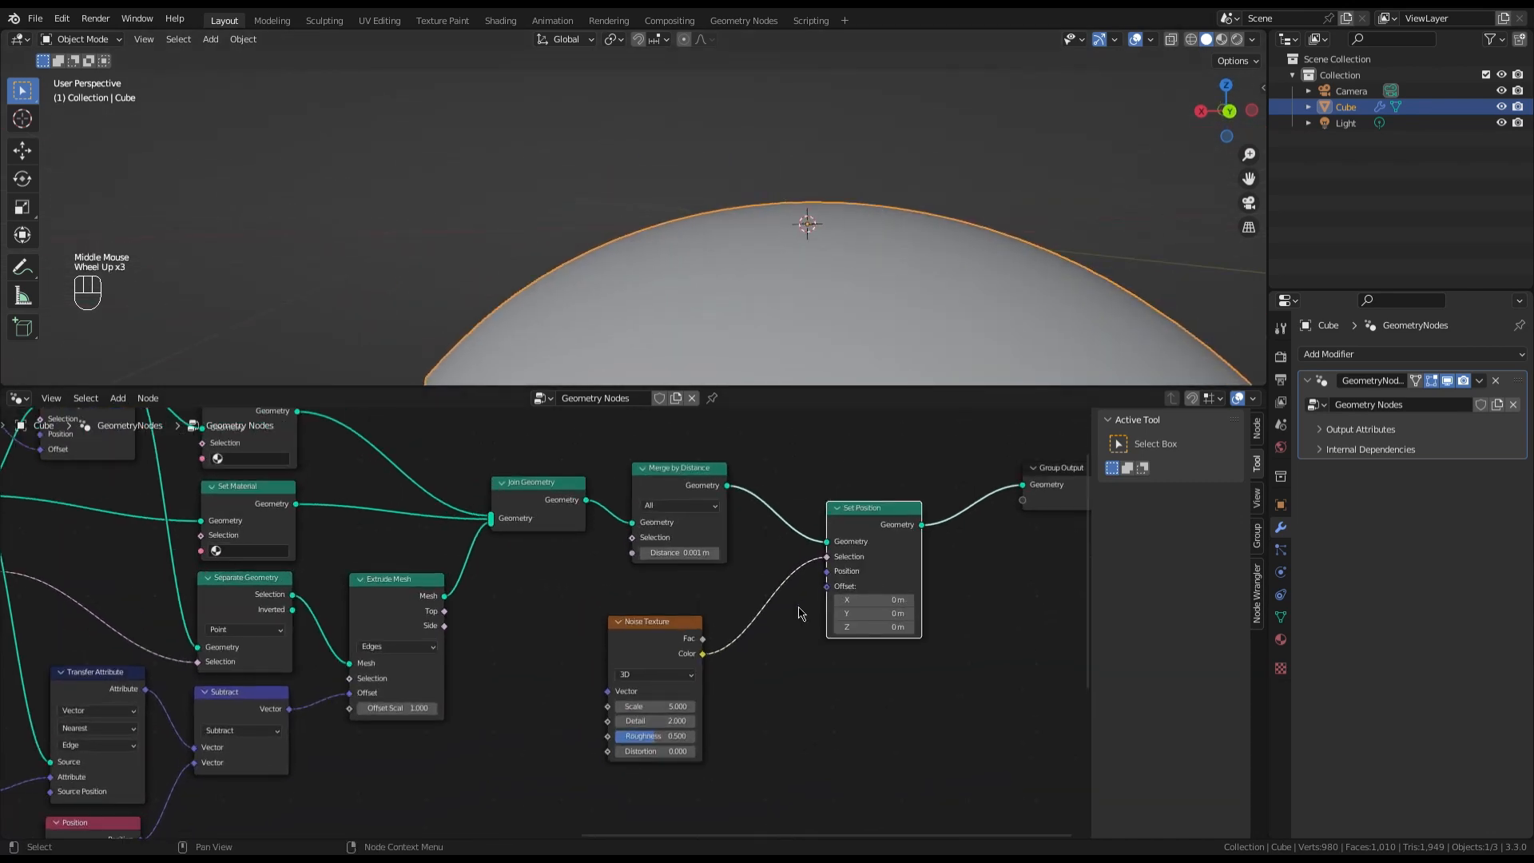
right_click(783, 566)
left_click(905, 670)
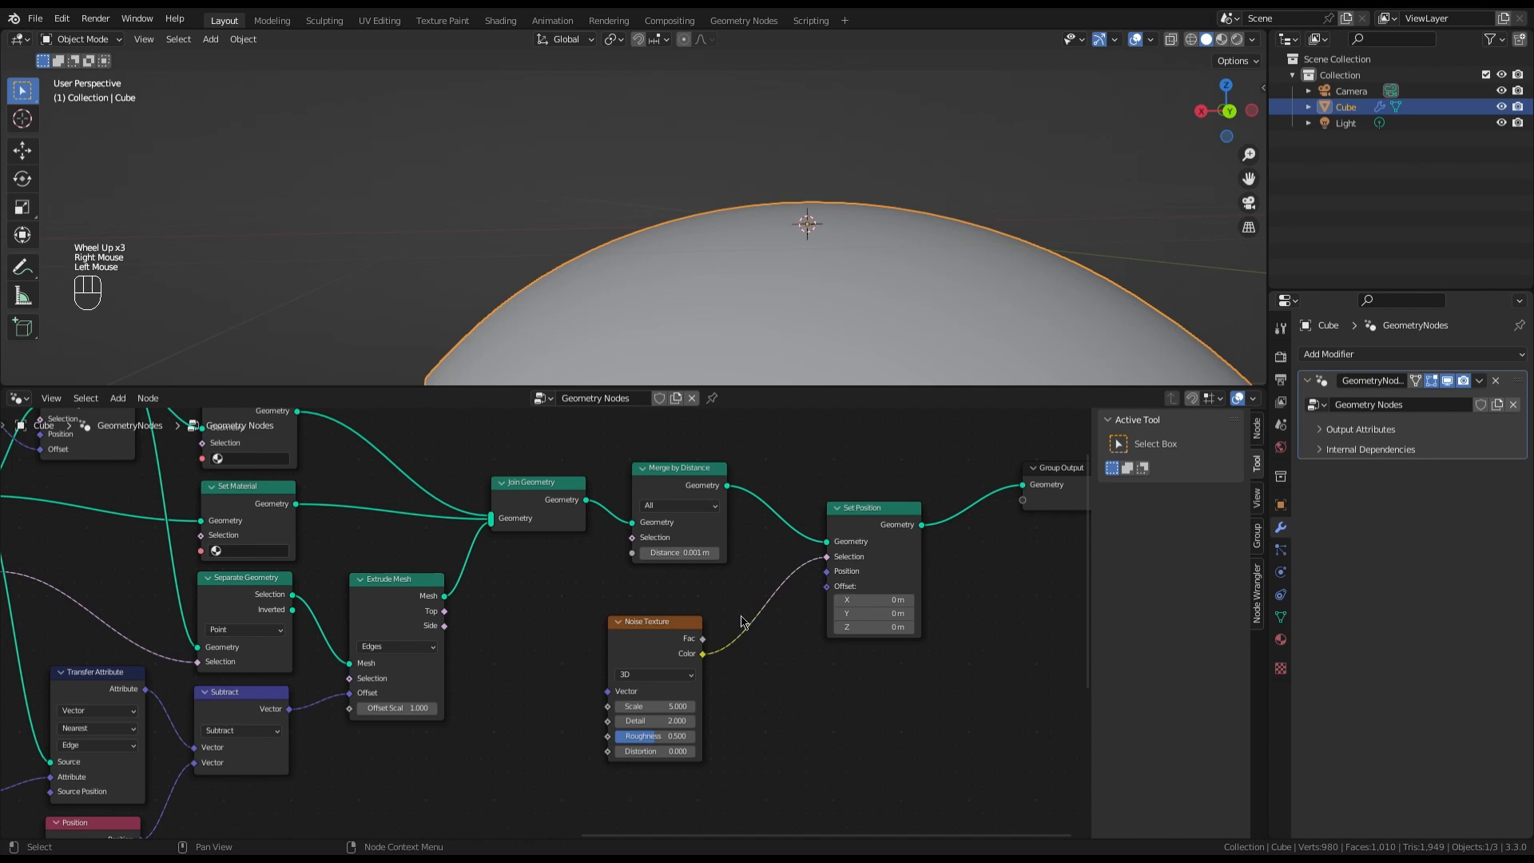
right_click_drag(744, 619, 767, 675, "ctrl")
left_click_drag(702, 654, 828, 591)
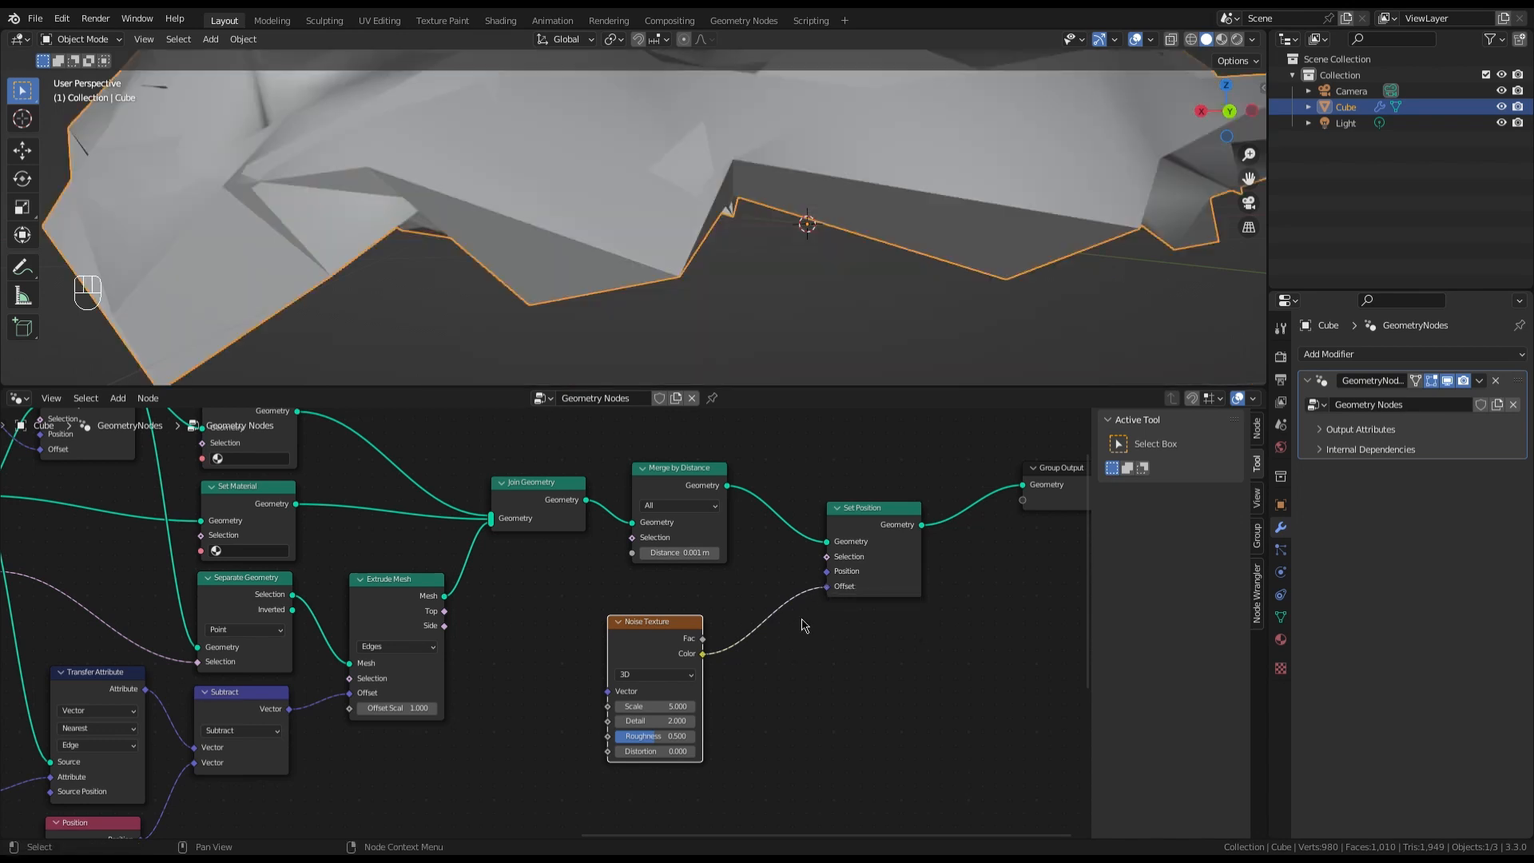
scroll(822, 304, "down", 2)
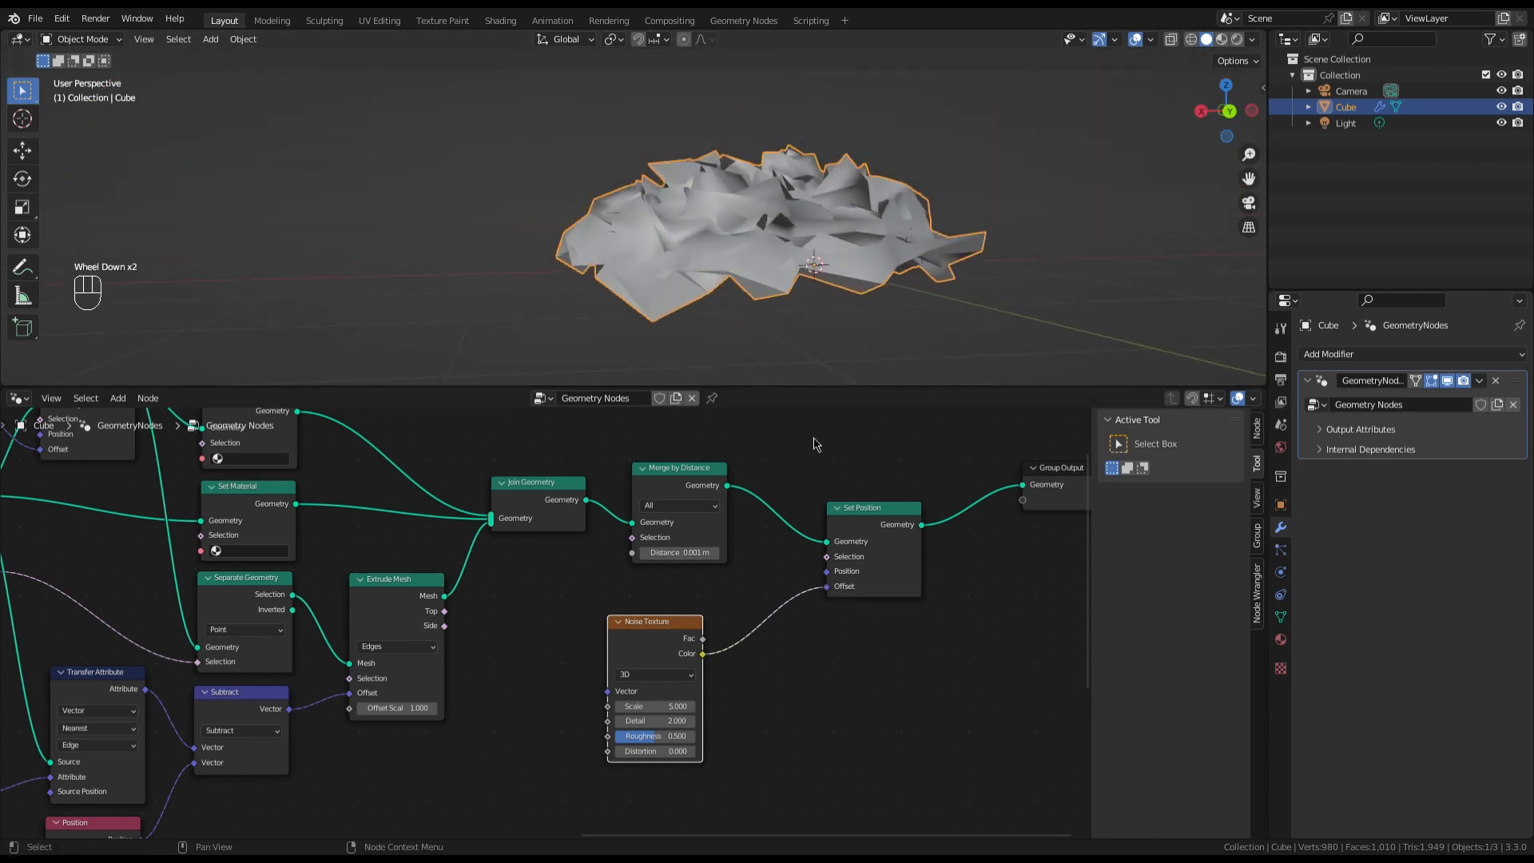
scroll(840, 352, "down", 1)
Replace the direct noise link with a Vector Math Scale node between the Noise Texture's Color and Set Position's Offset
scroll(638, 646, "up", 3)
scroll(638, 640, "up", 1)
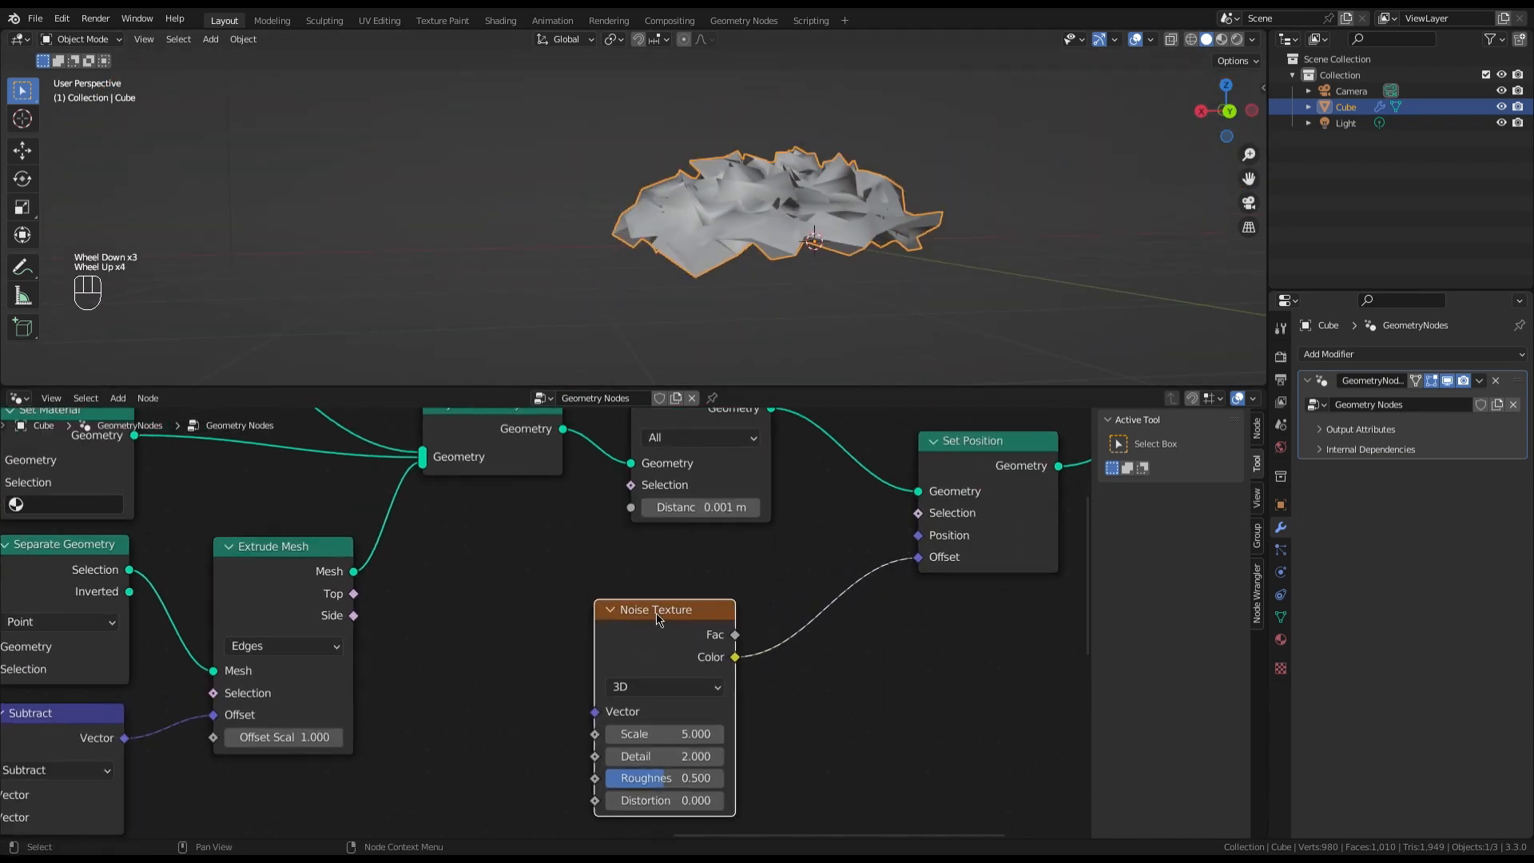
left_click_drag(655, 617, 556, 590)
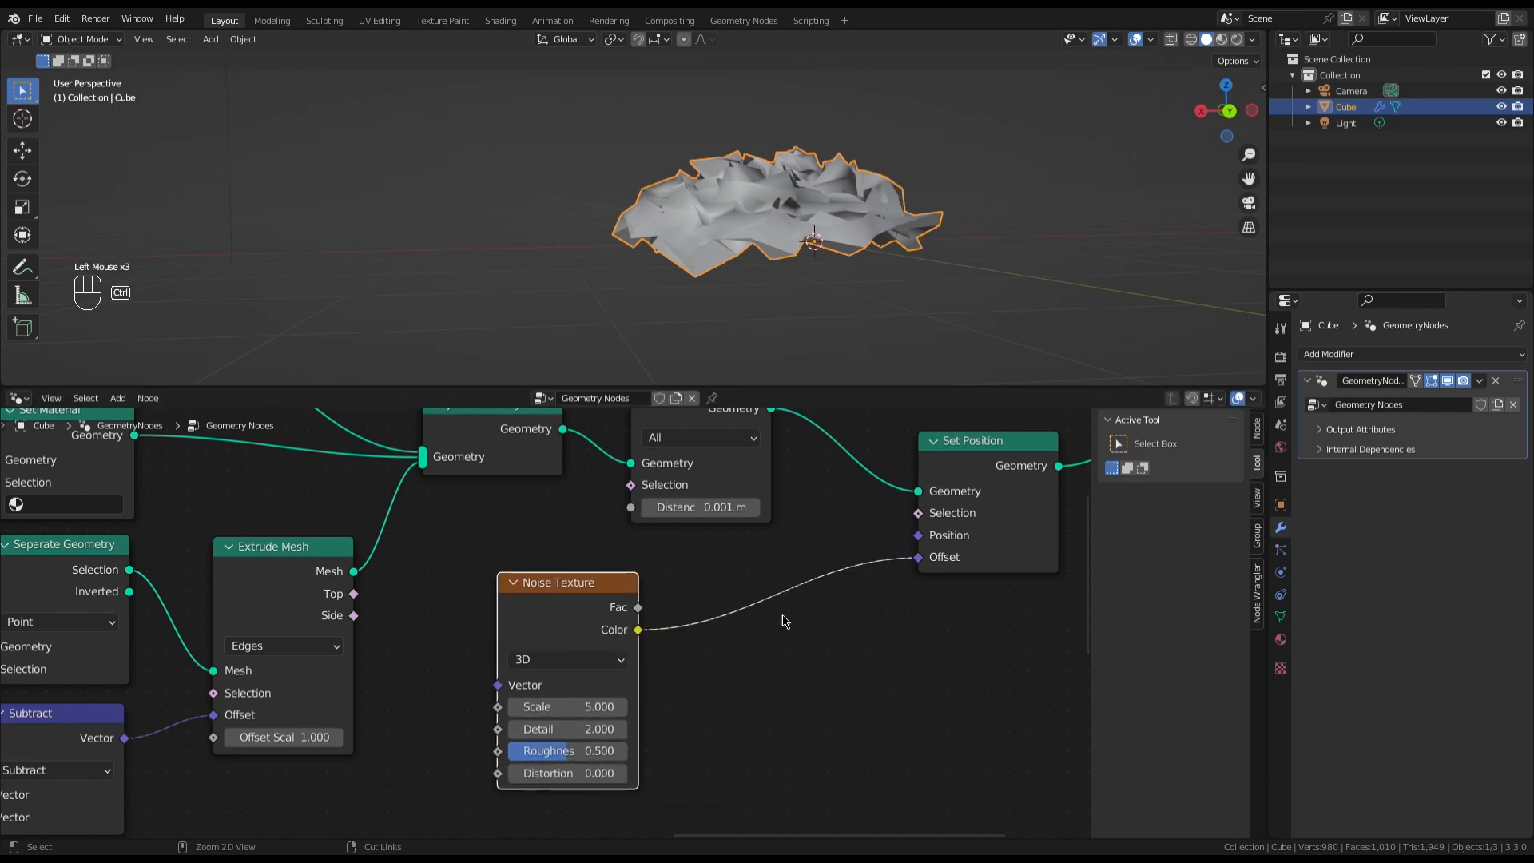
right_click_drag(766, 588, 781, 644, "ctrl")
left_click_drag(638, 633, 703, 639)
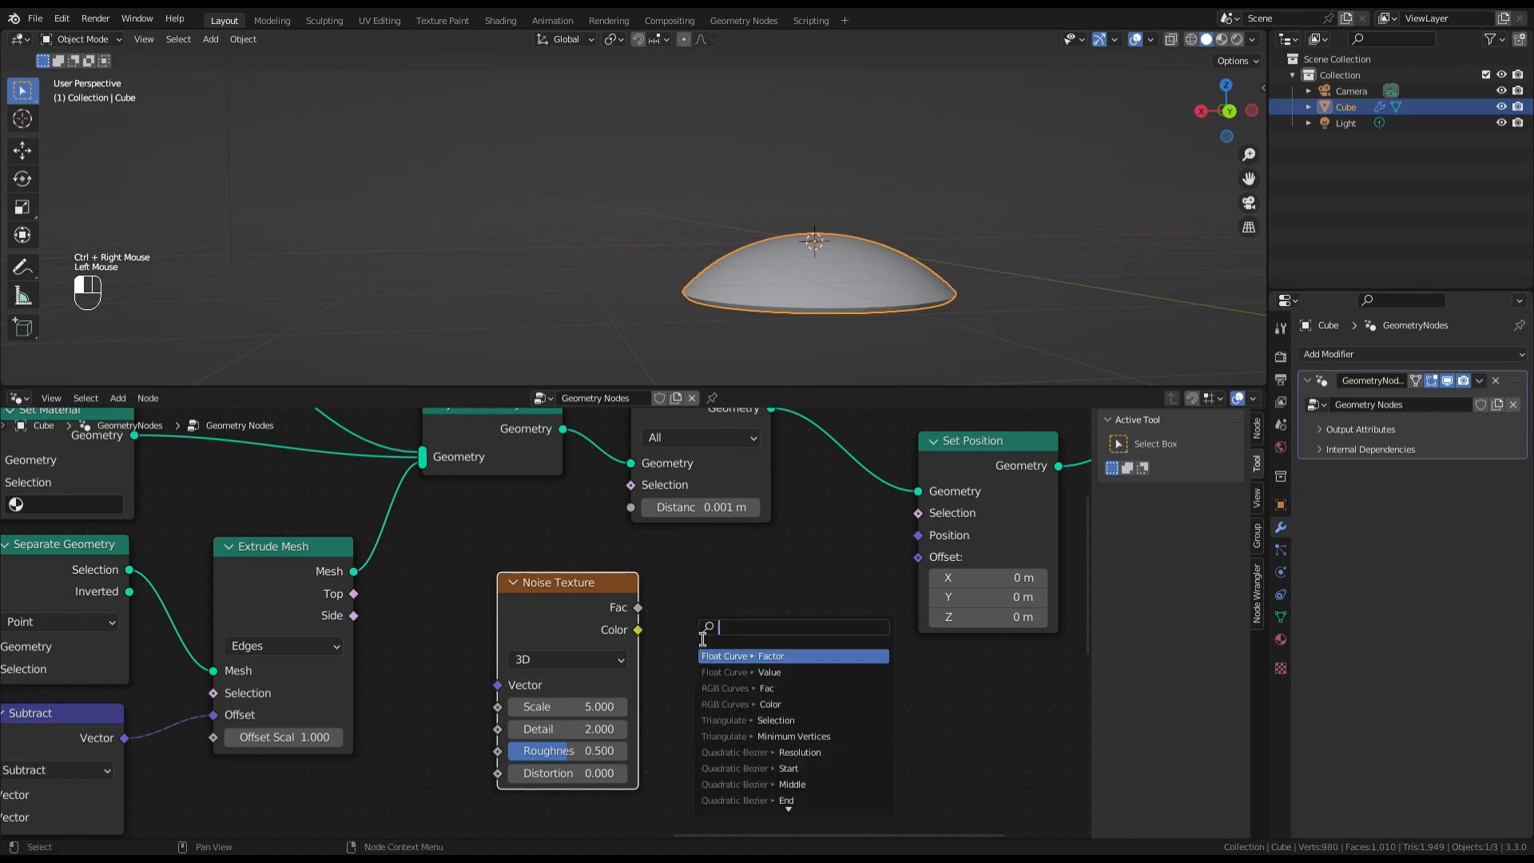
type("scal")
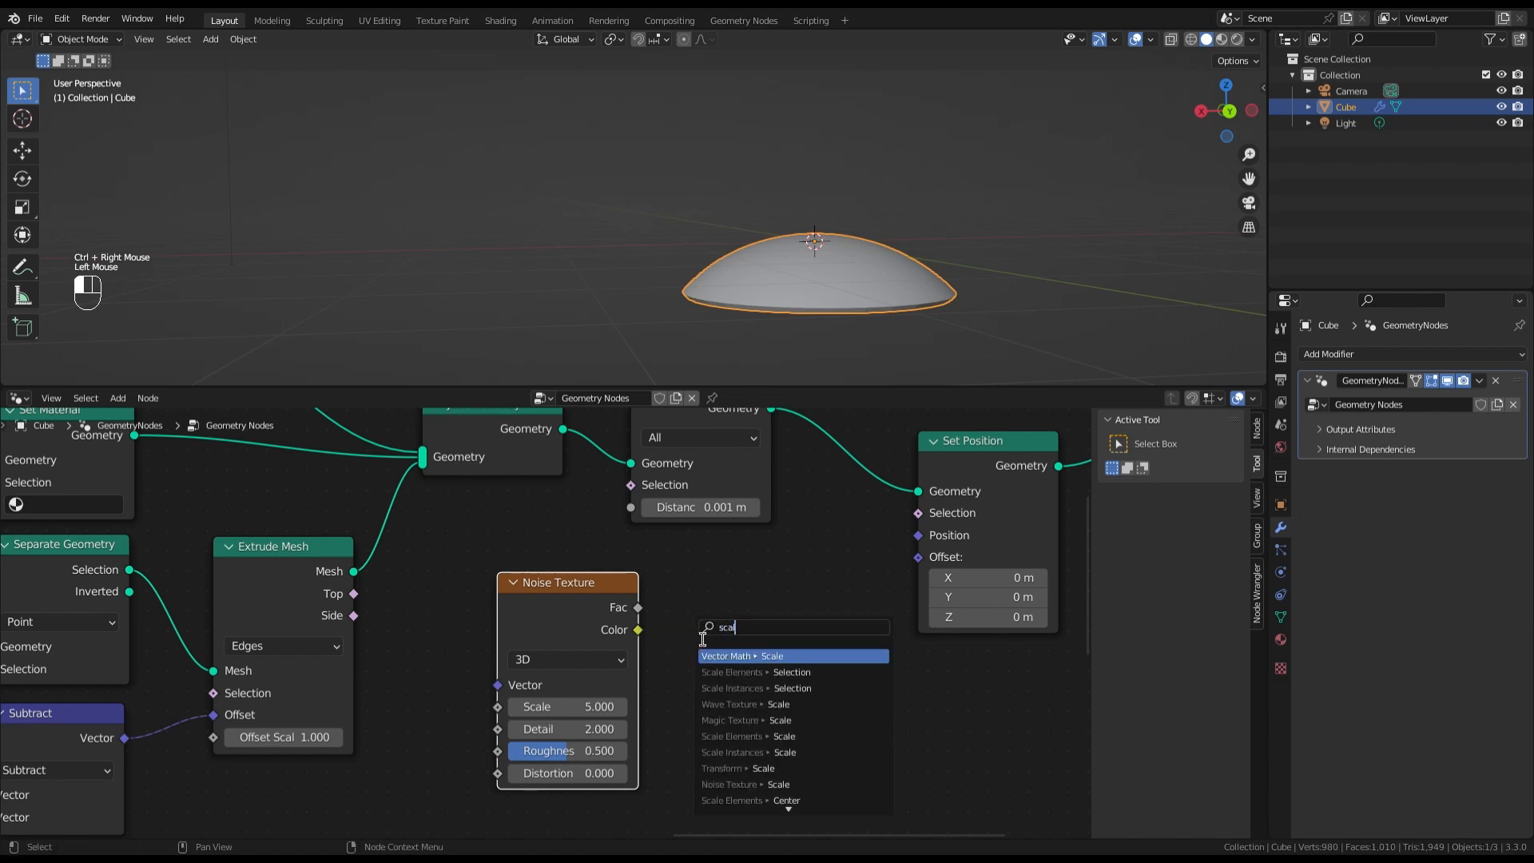
left_click(779, 657)
left_click(799, 651)
left_click_drag(846, 630, 918, 557)
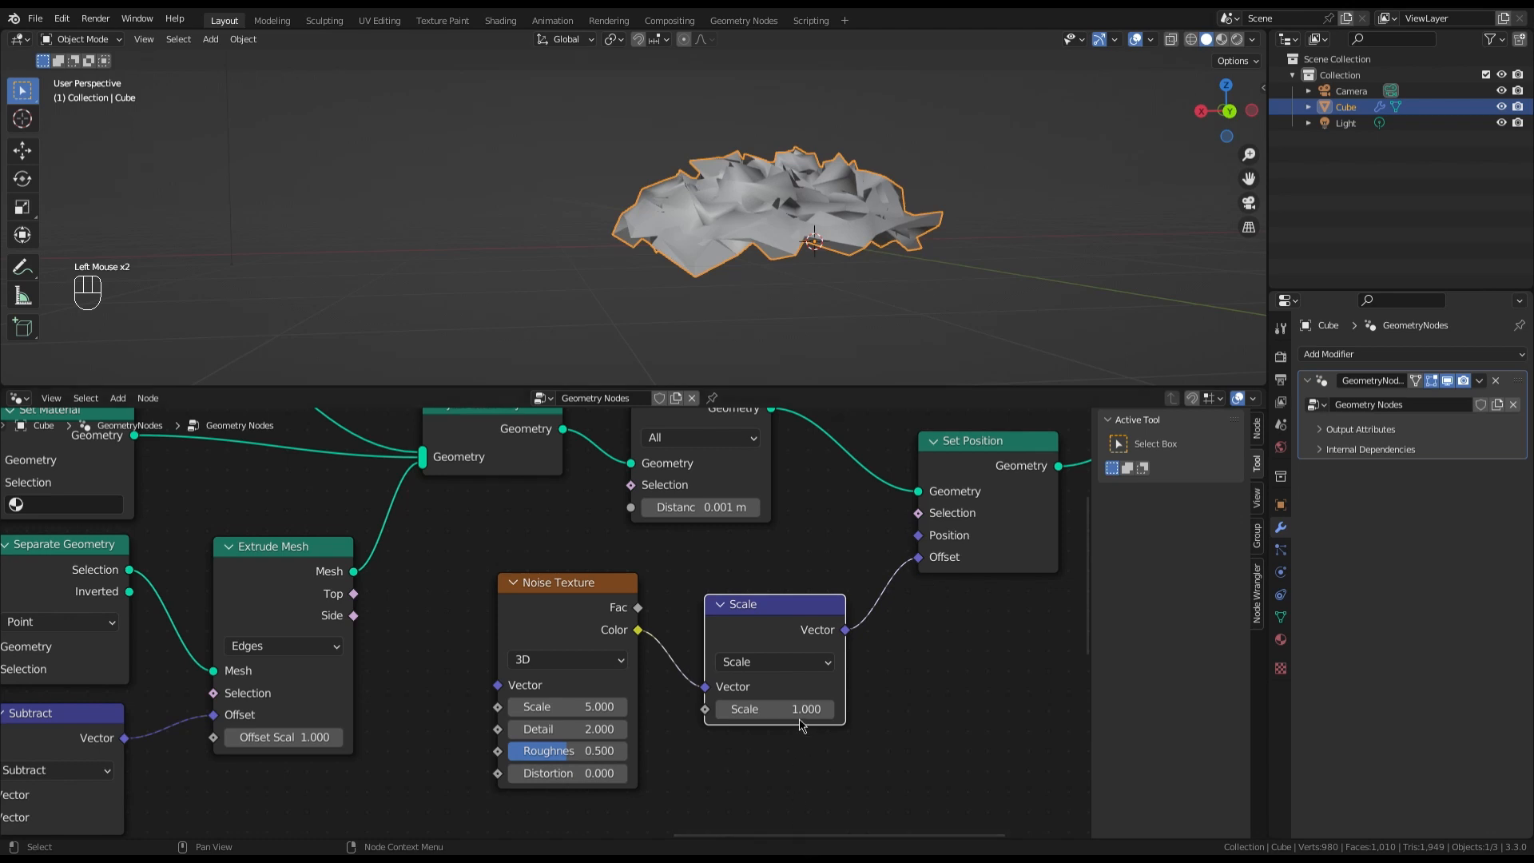
Set the Scale node's factor to 0.1 and space it apart from the Noise Texture node
left_click_drag(800, 711, 731, 711)
left_click_drag(820, 605, 855, 567)
left_click_drag(542, 585, 529, 615)
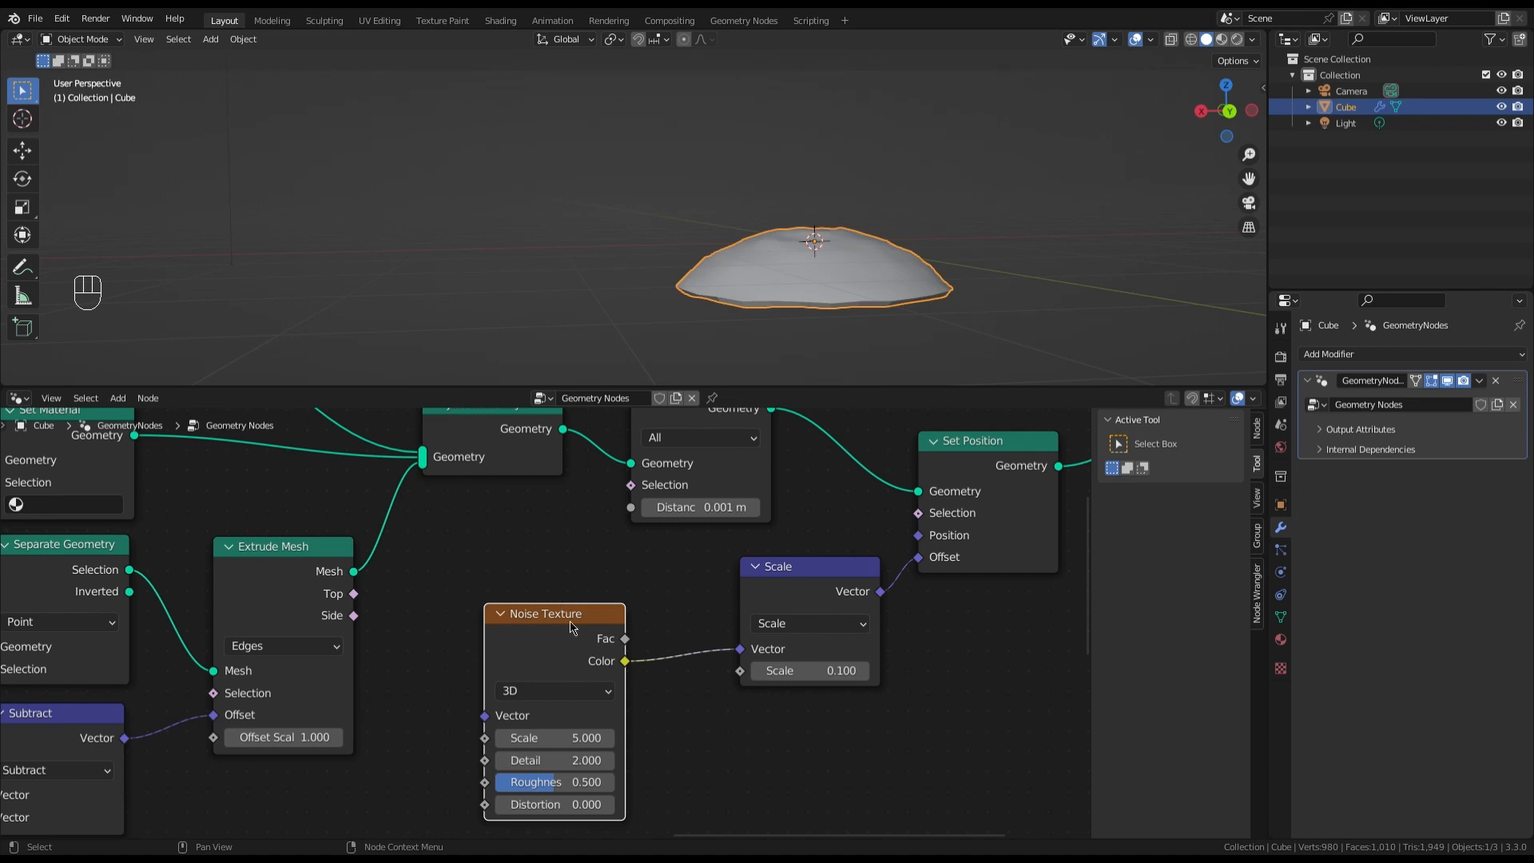
Cut the link between Noise Texture and Scale, and add a Vector Math Subtract node fed by the noise Color
left_click_drag(561, 600, 548, 604)
right_click_drag(659, 642, 678, 669, "ctrl")
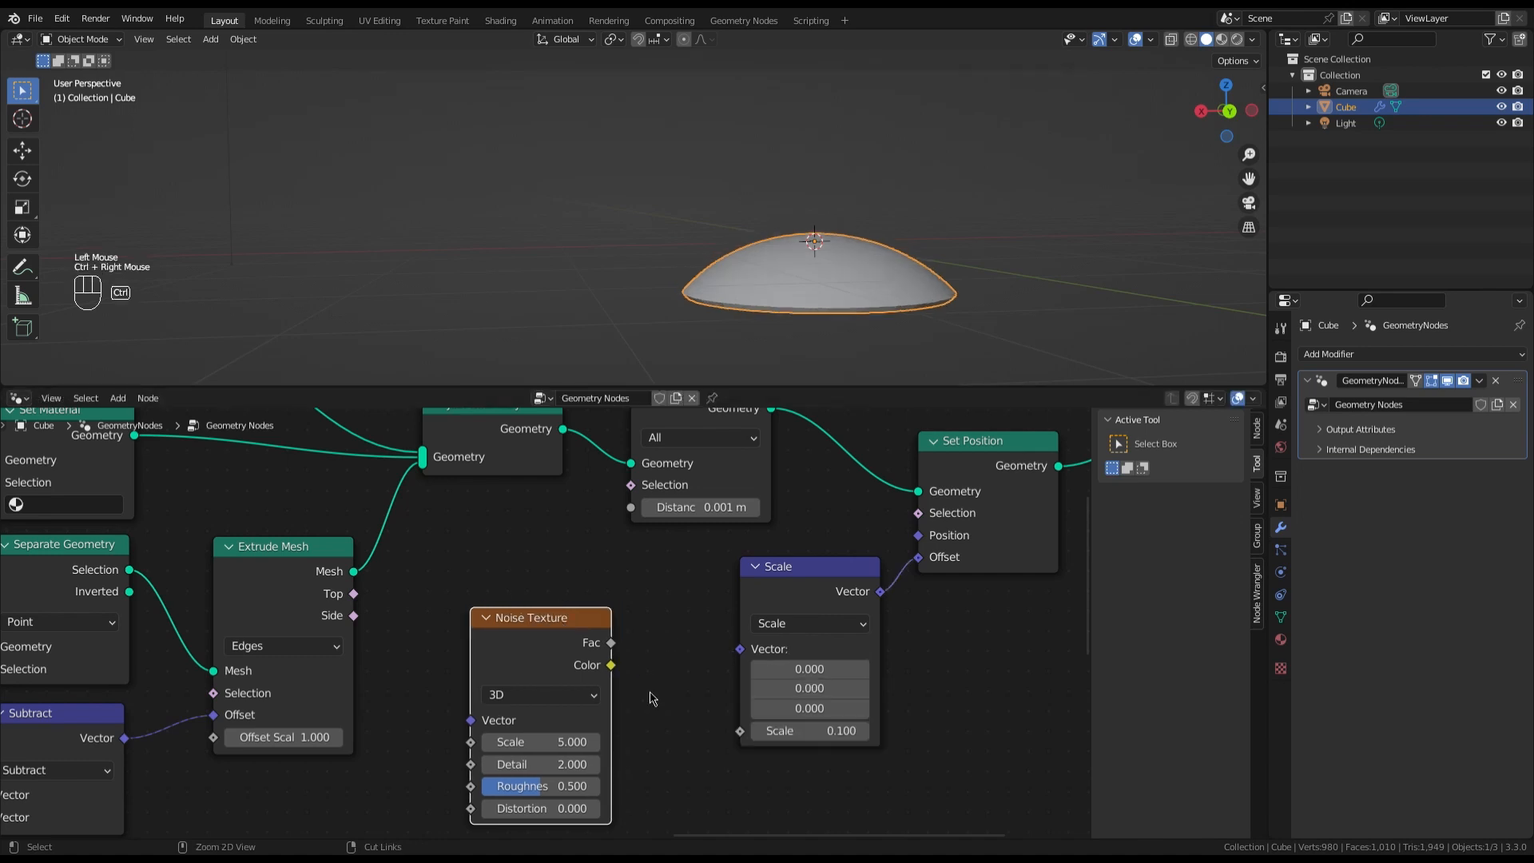
mouse_move(585, 655)
left_mouse_down()
mouse_move(527, 656)
mouse_move(612, 661)
left_mouse_up()
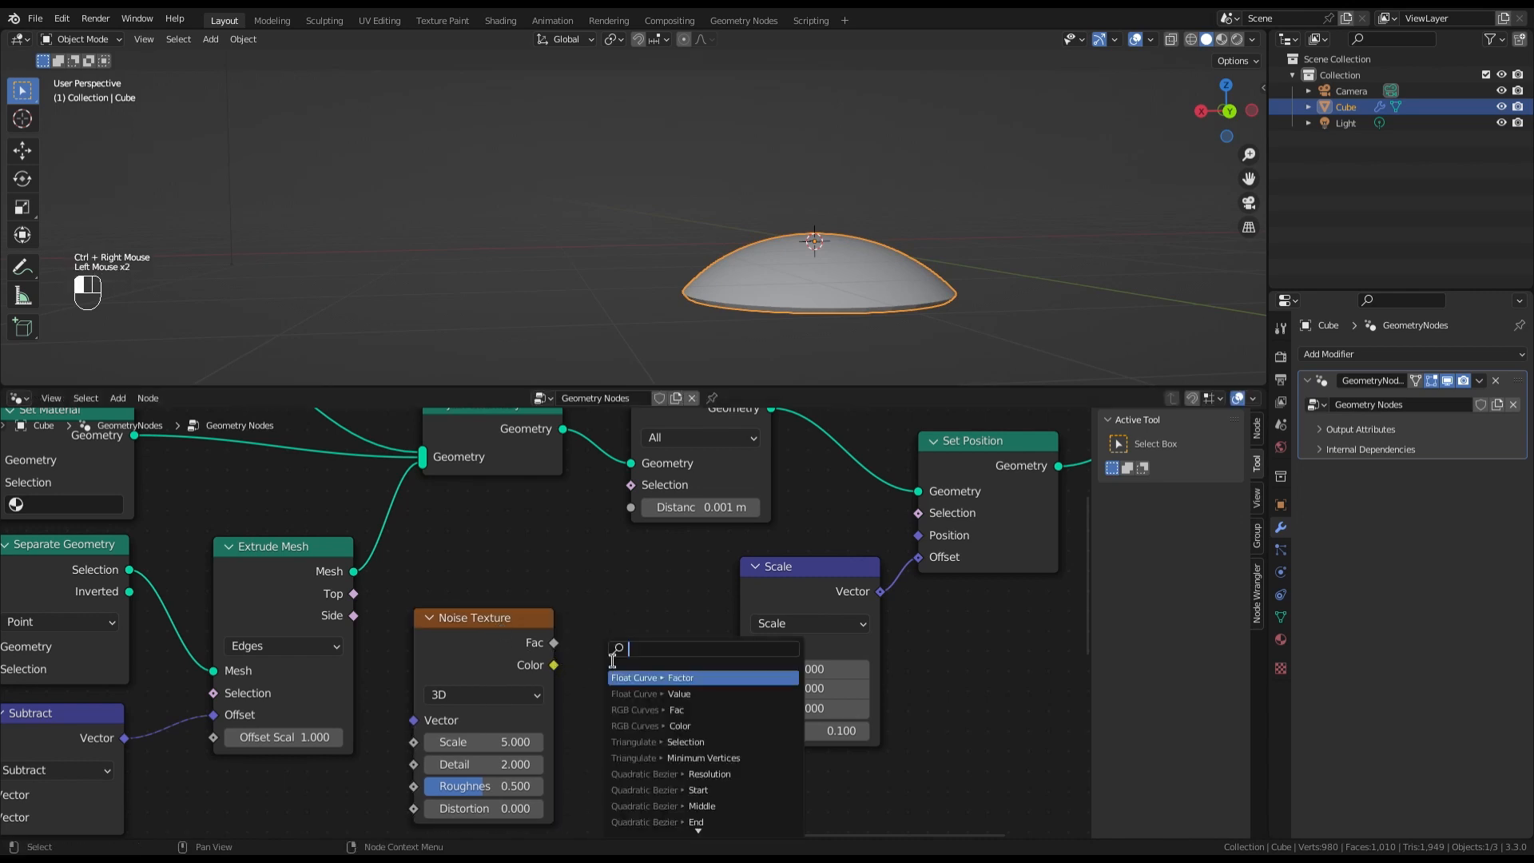
type("sub")
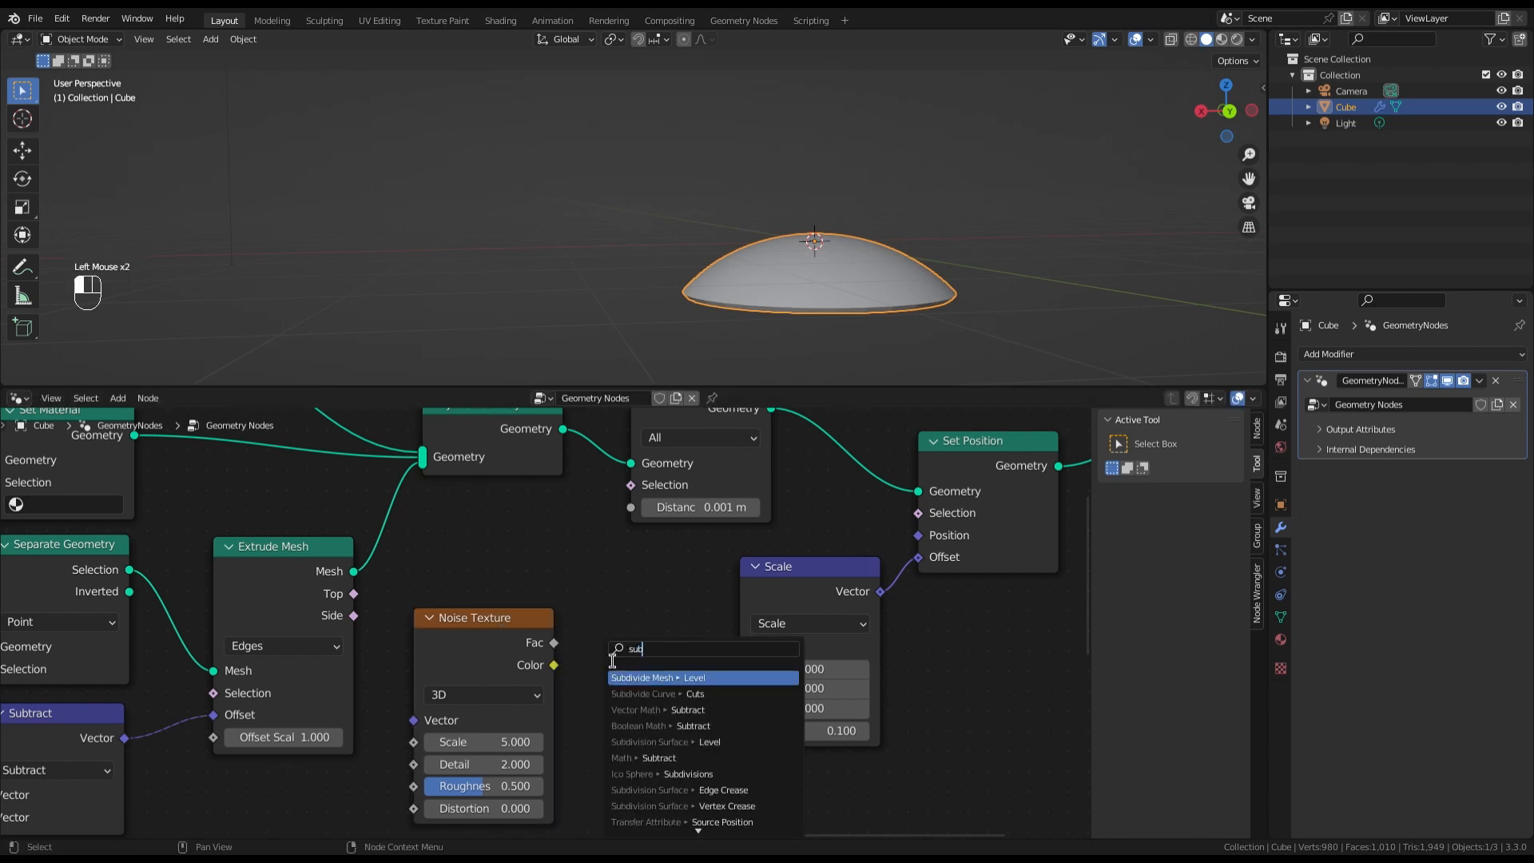
type("t")
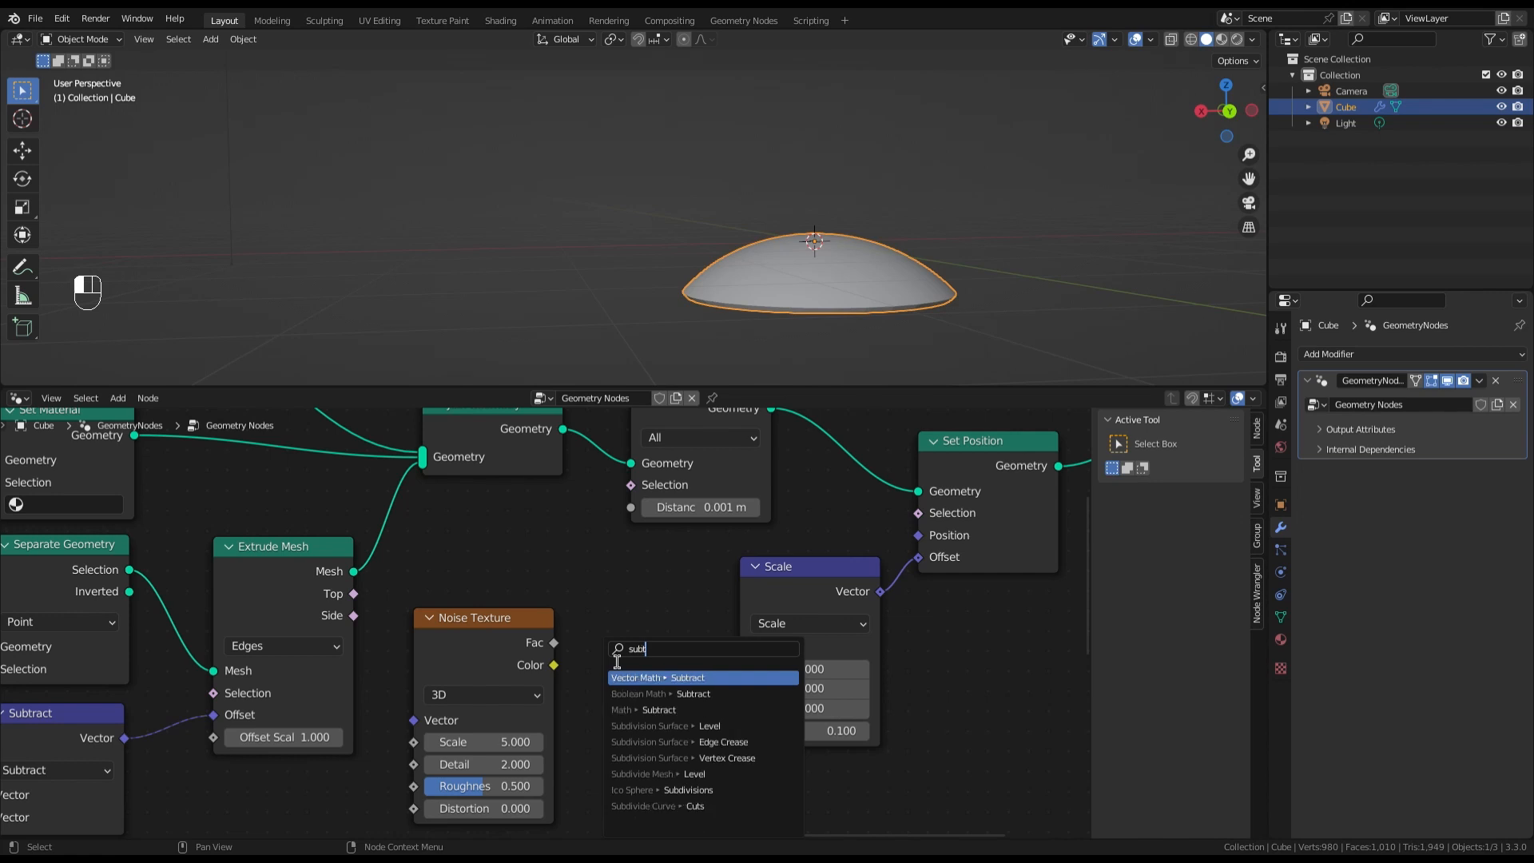
key("Return")
left_click(645, 656)
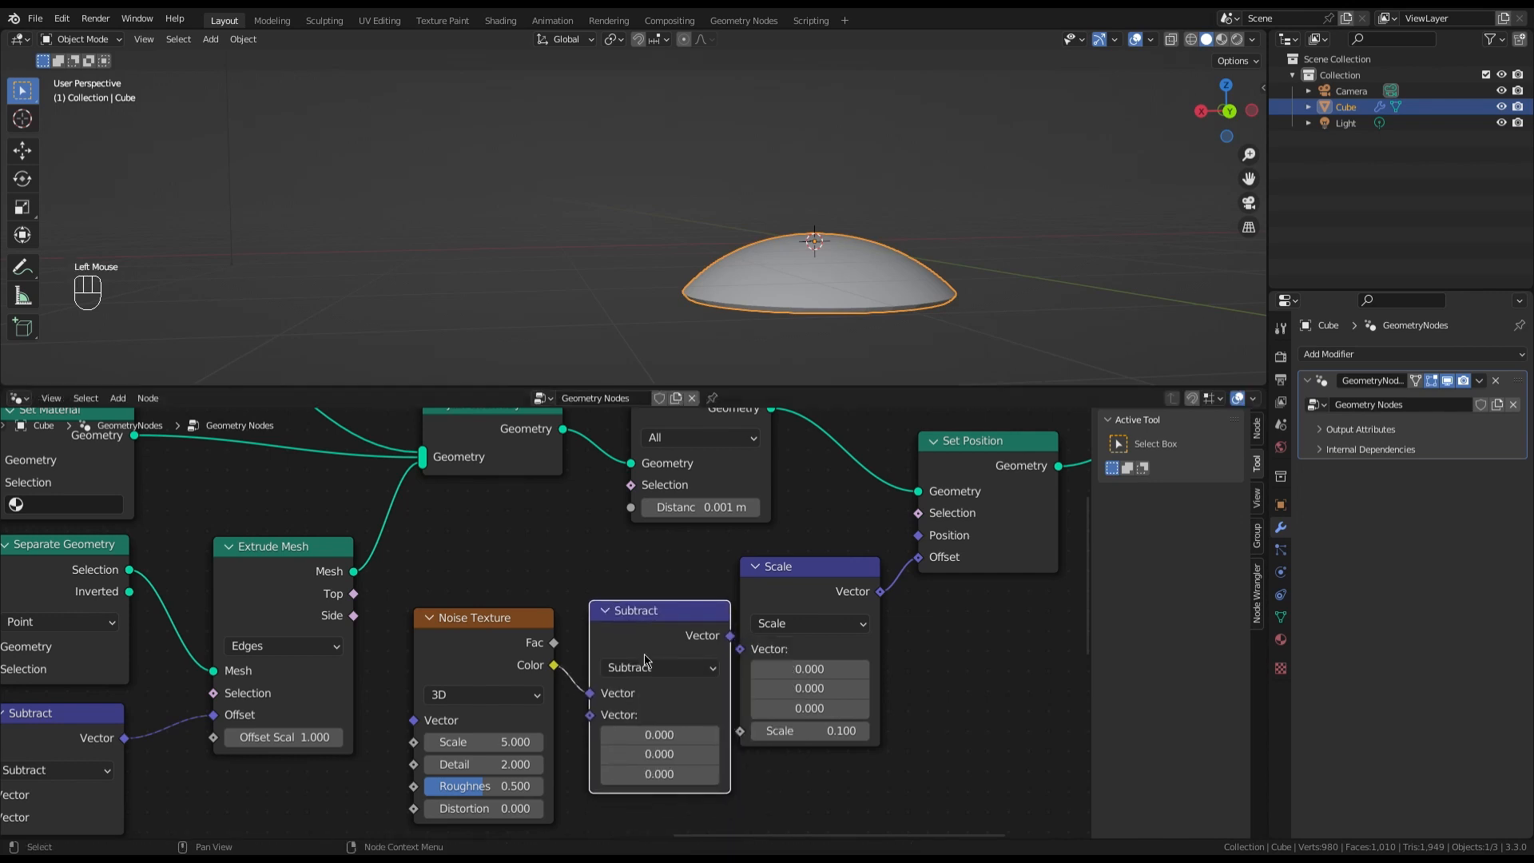
Set all three subtracted vector components to 0.5 and connect the Subtract result to the Scale node's Vector
left_click_drag(681, 732, 685, 773)
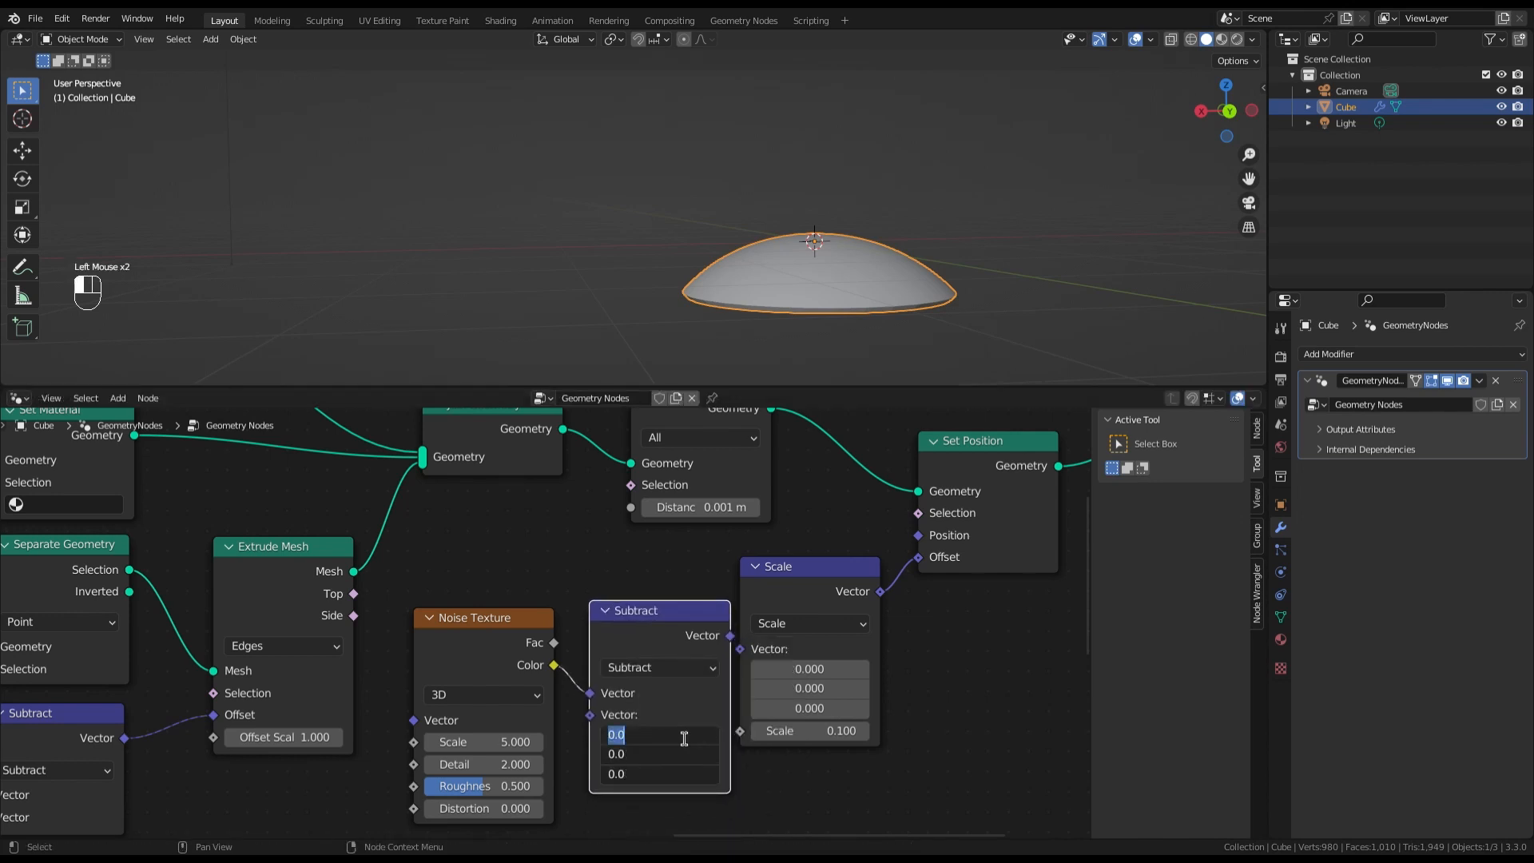
type(".5")
key("Return")
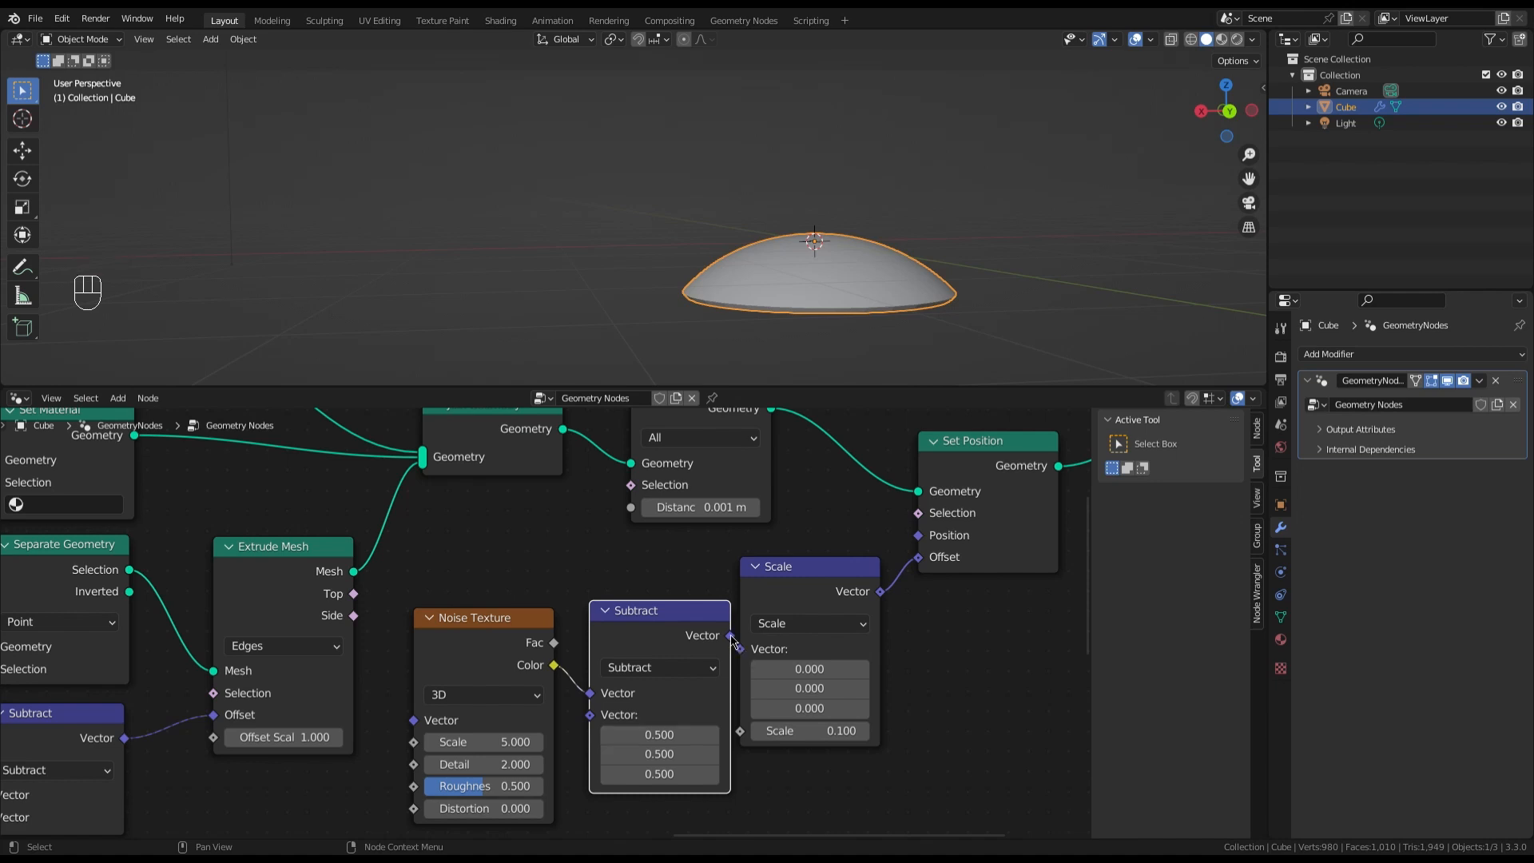
left_click_drag(732, 637, 741, 649)
left_click_drag(834, 572, 838, 571)
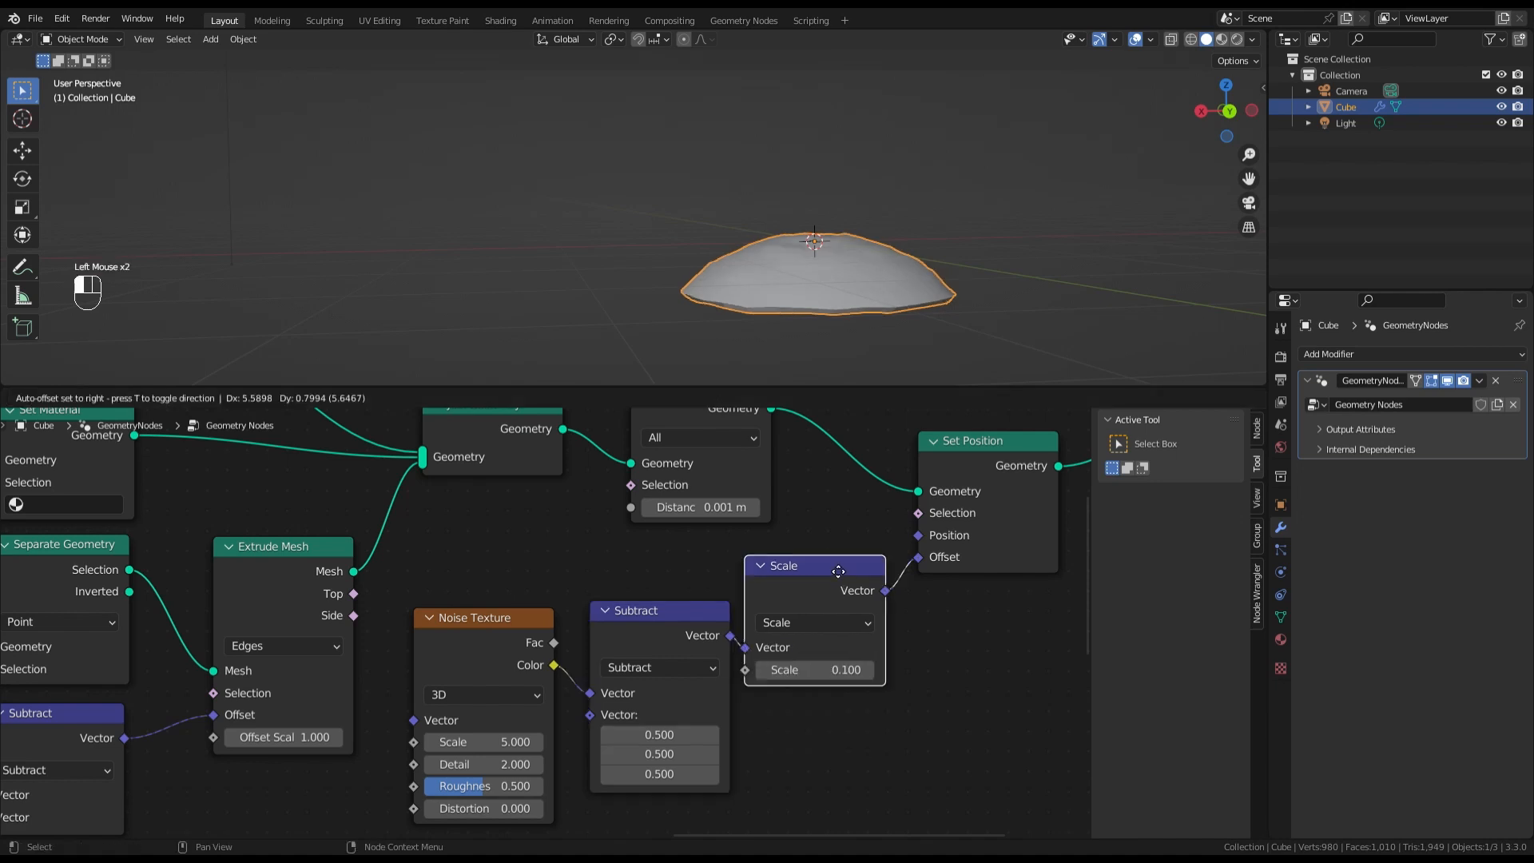
Raise the Scale node's factor to 0.2 to strengthen the noise displacement
scroll(891, 256, "up", 1)
scroll(844, 674, "up", 1)
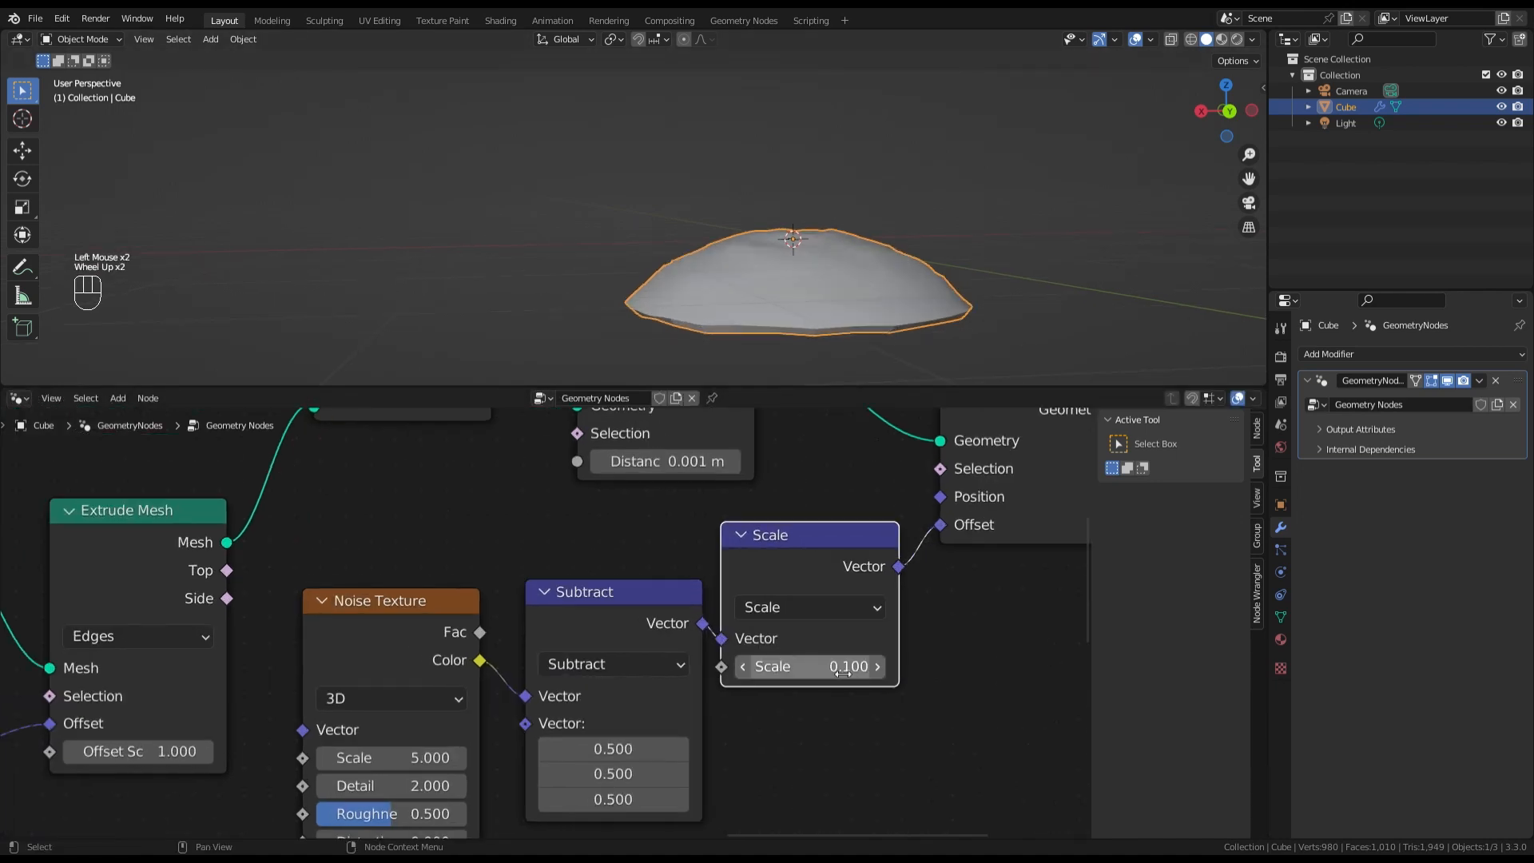
mouse_move(844, 674)
left_mouse_down()
mouse_move(927, 674)
mouse_move(854, 674)
left_mouse_up()
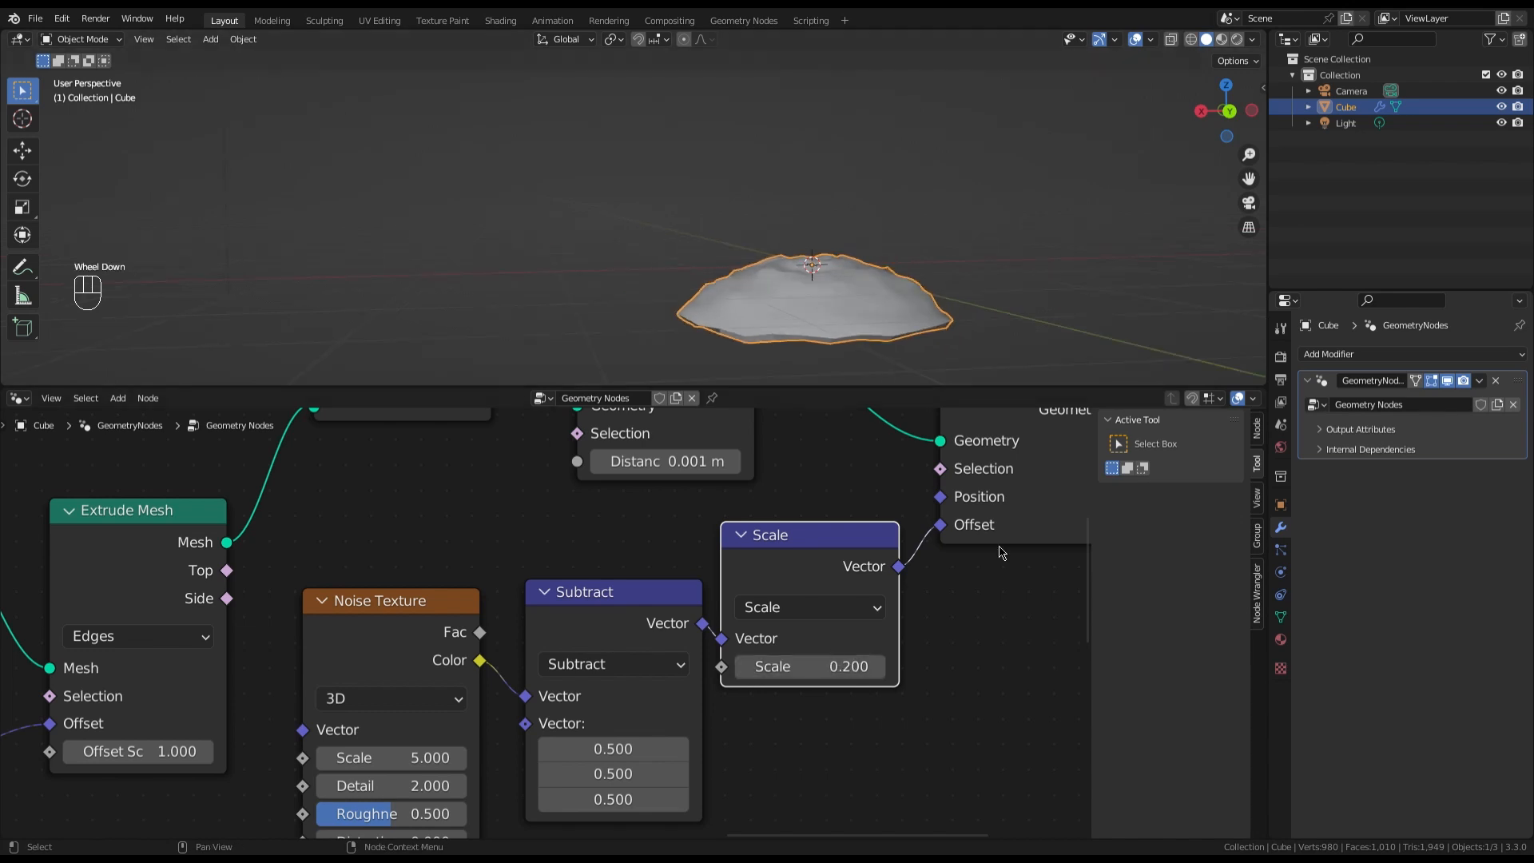
Add a Value node driving the Noise Texture's Scale input and set it to 4
scroll(534, 566, "down", 3)
scroll(846, 664, "down", 2)
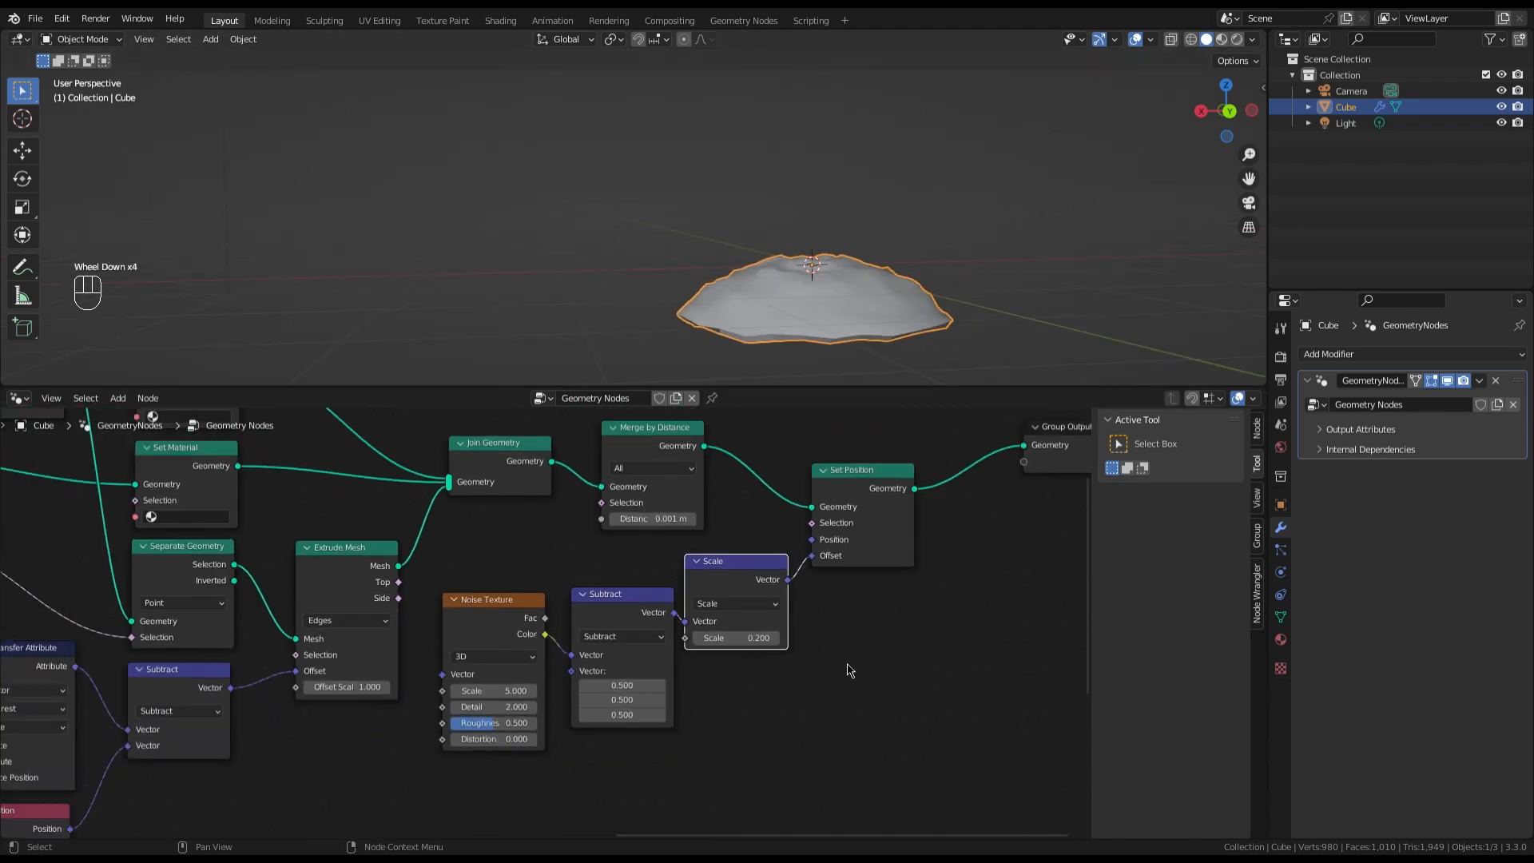
scroll(525, 673, "up", 4)
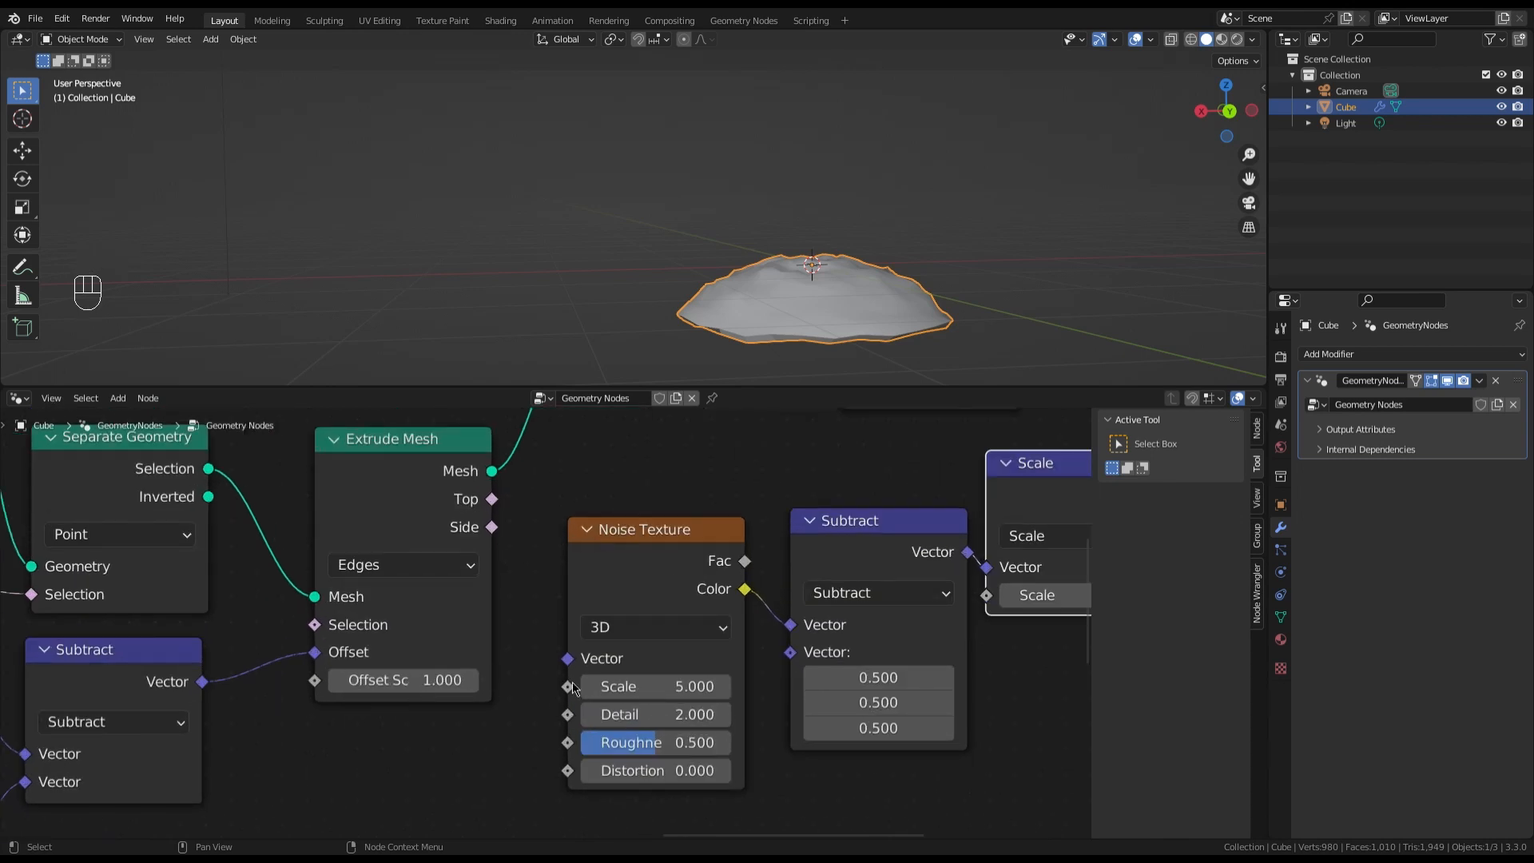
left_click_drag(569, 689, 471, 750)
type("value")
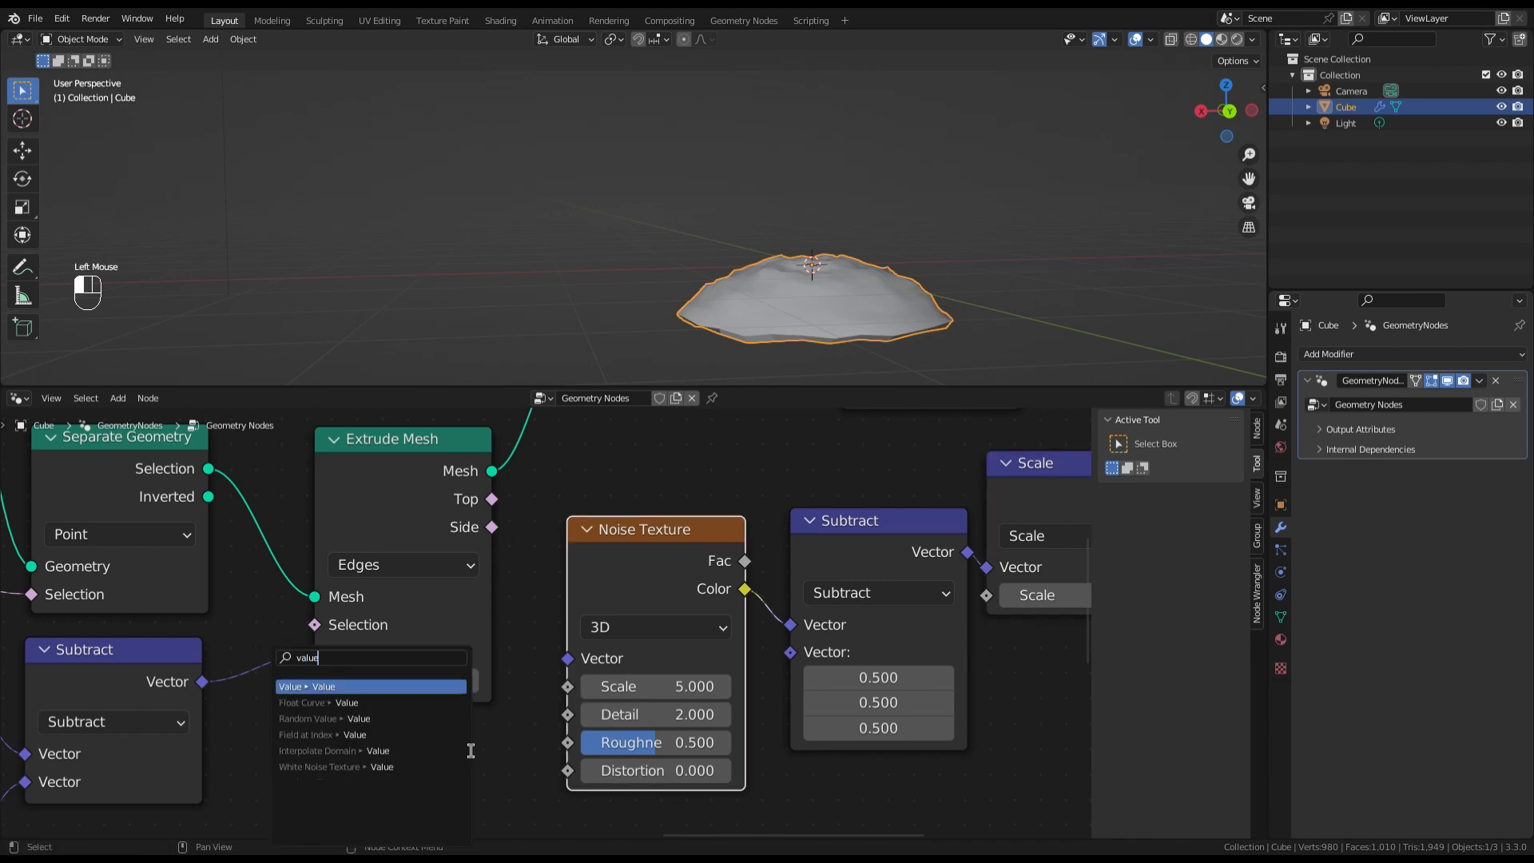
key("Return")
left_click(468, 742)
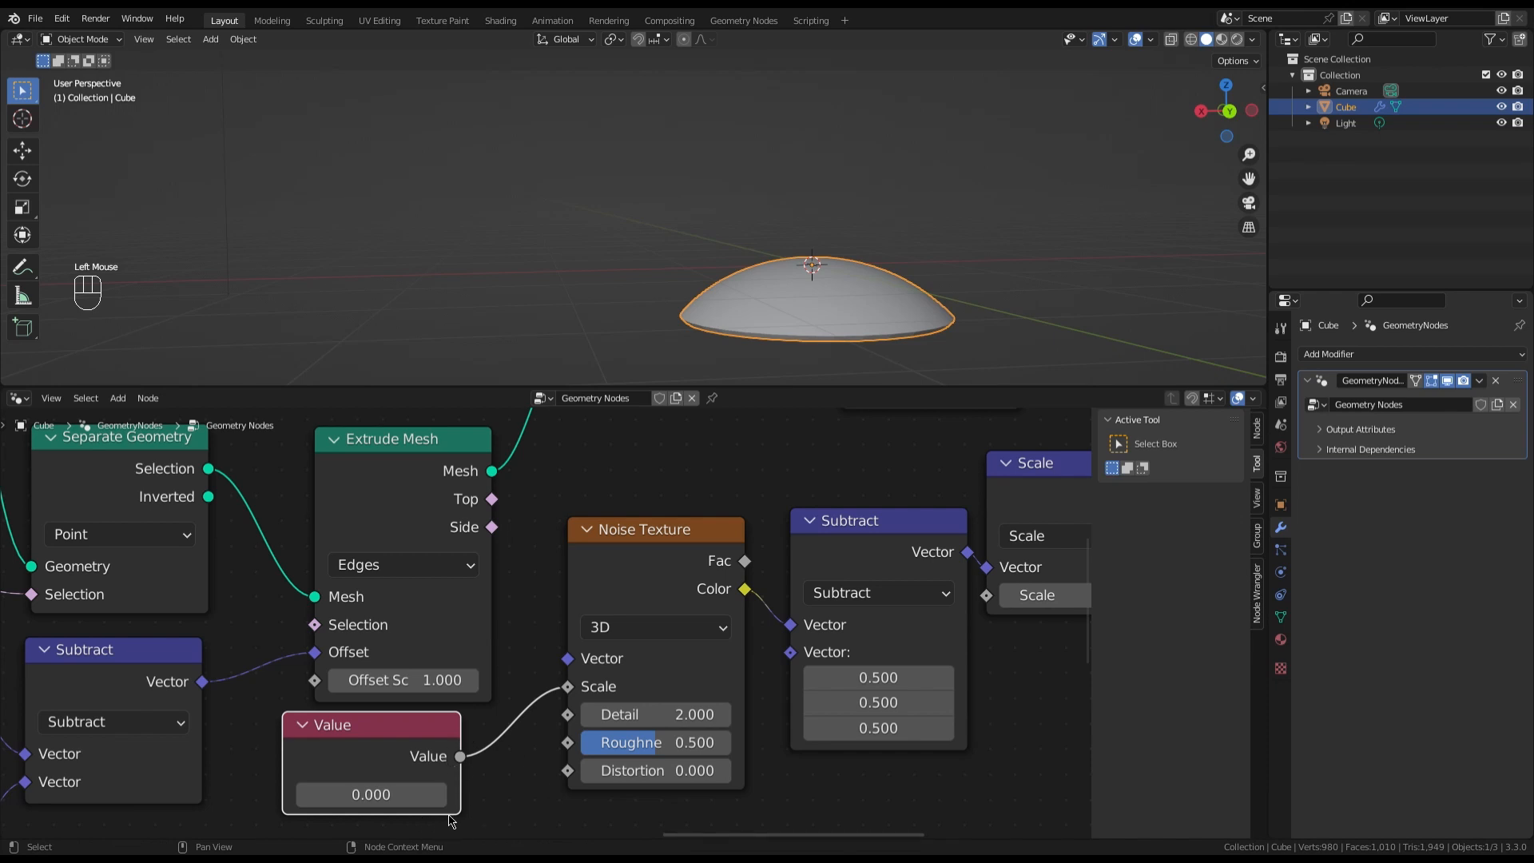
left_click_drag(380, 794, 786, 754)
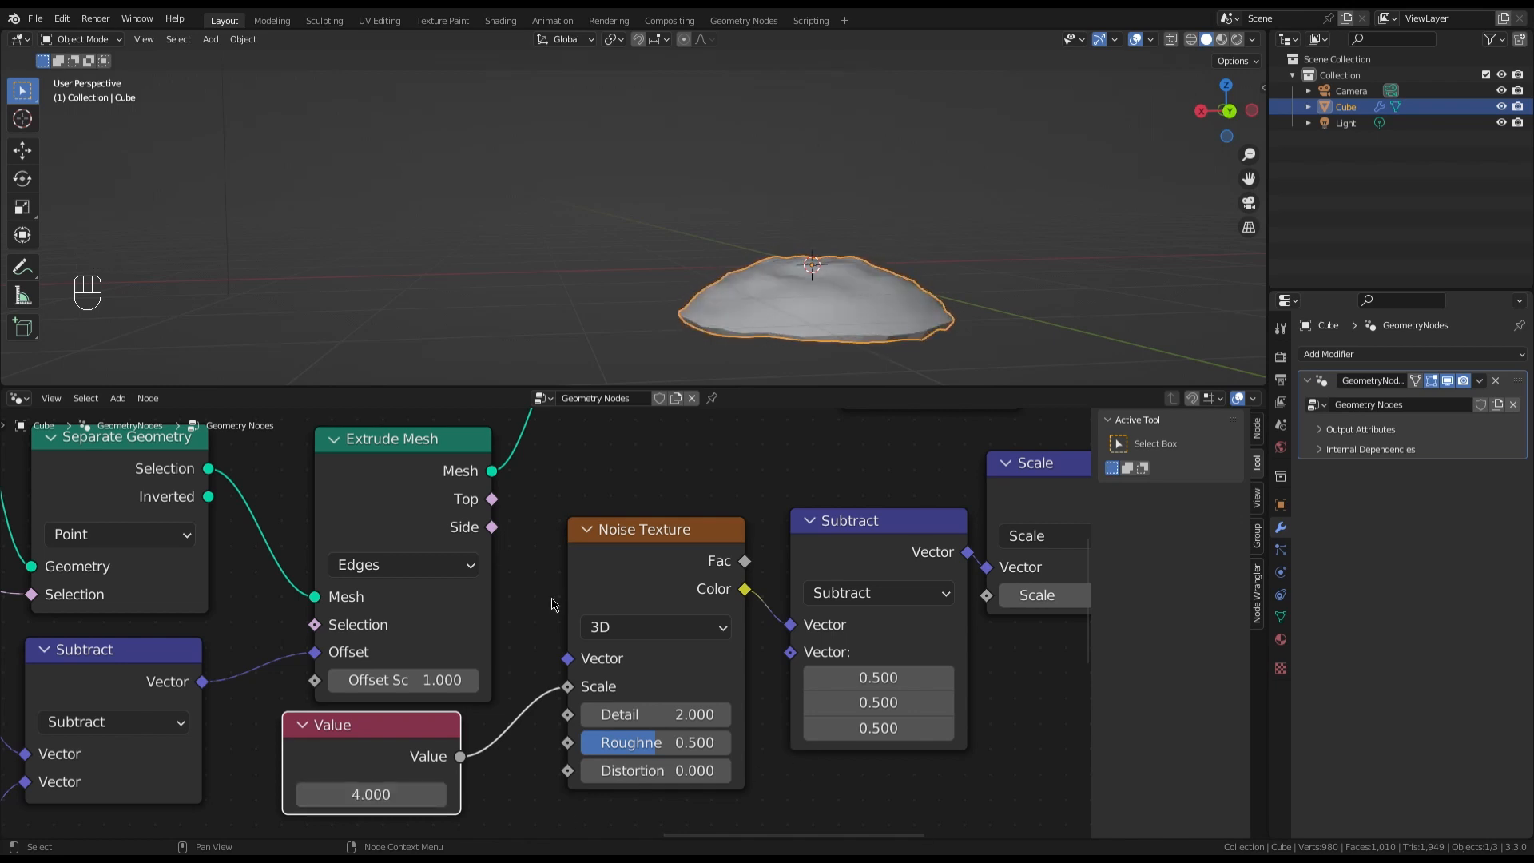
Move the vector Scale node slightly up and to the right, nearer the Set Position node
scroll(552, 605, "down", 1)
scroll(775, 639, "down", 2)
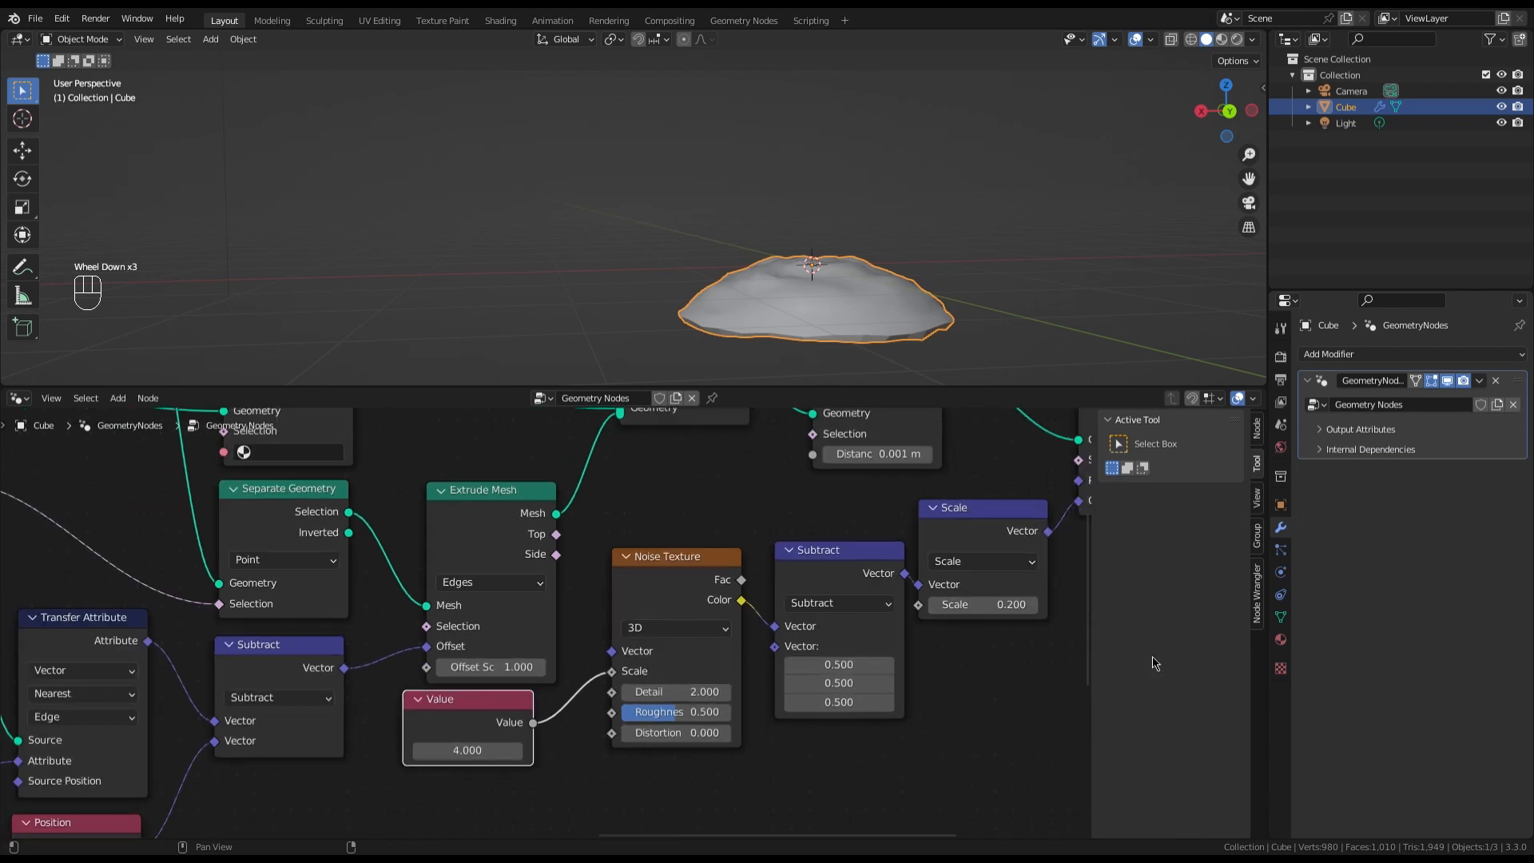
scroll(1245, 591, "up", 2)
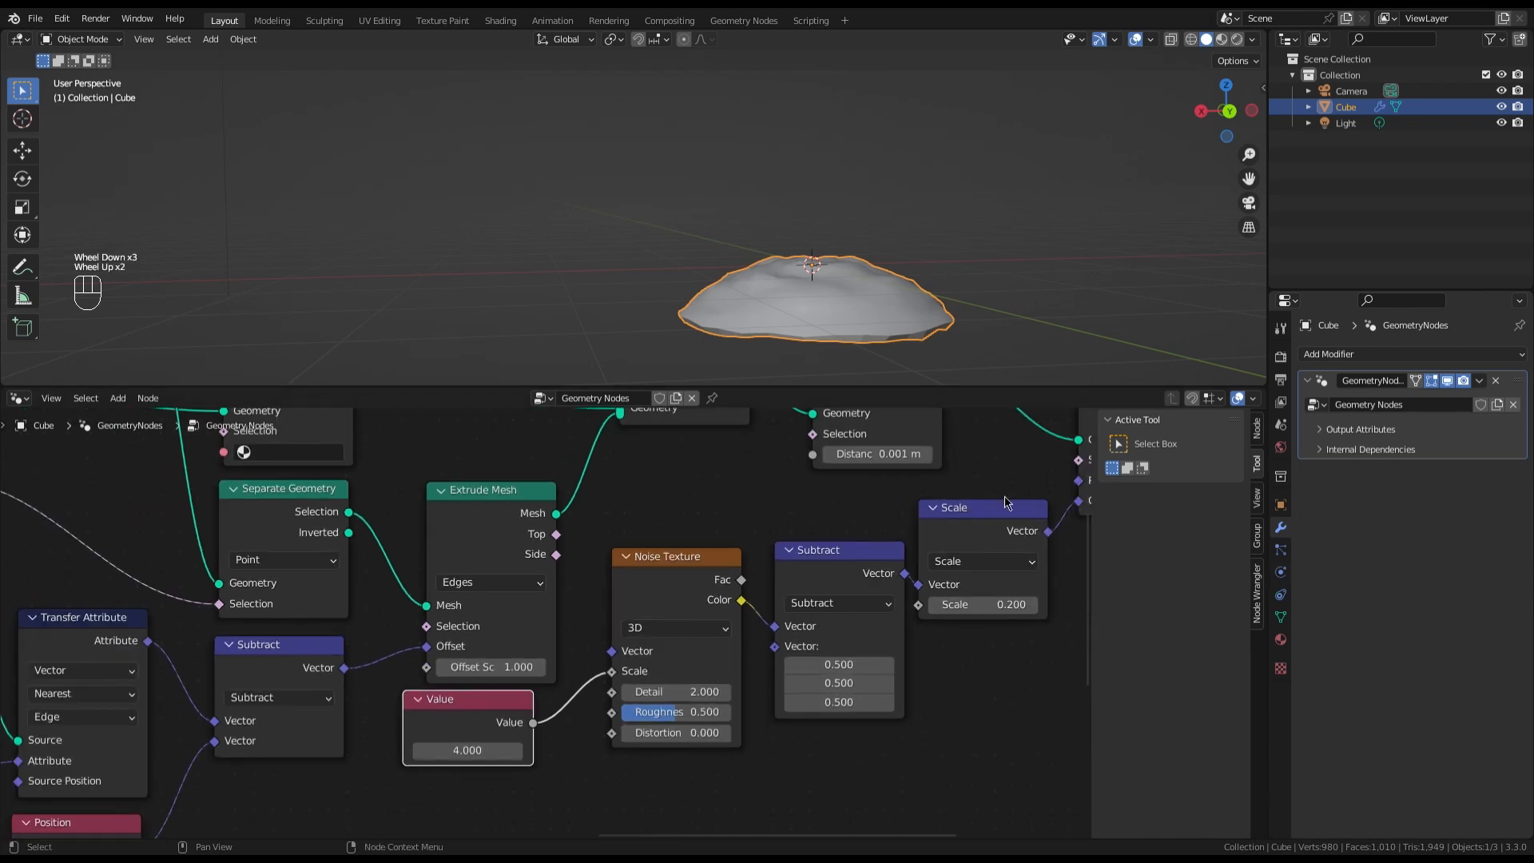
left_click_drag(989, 528, 993, 513)
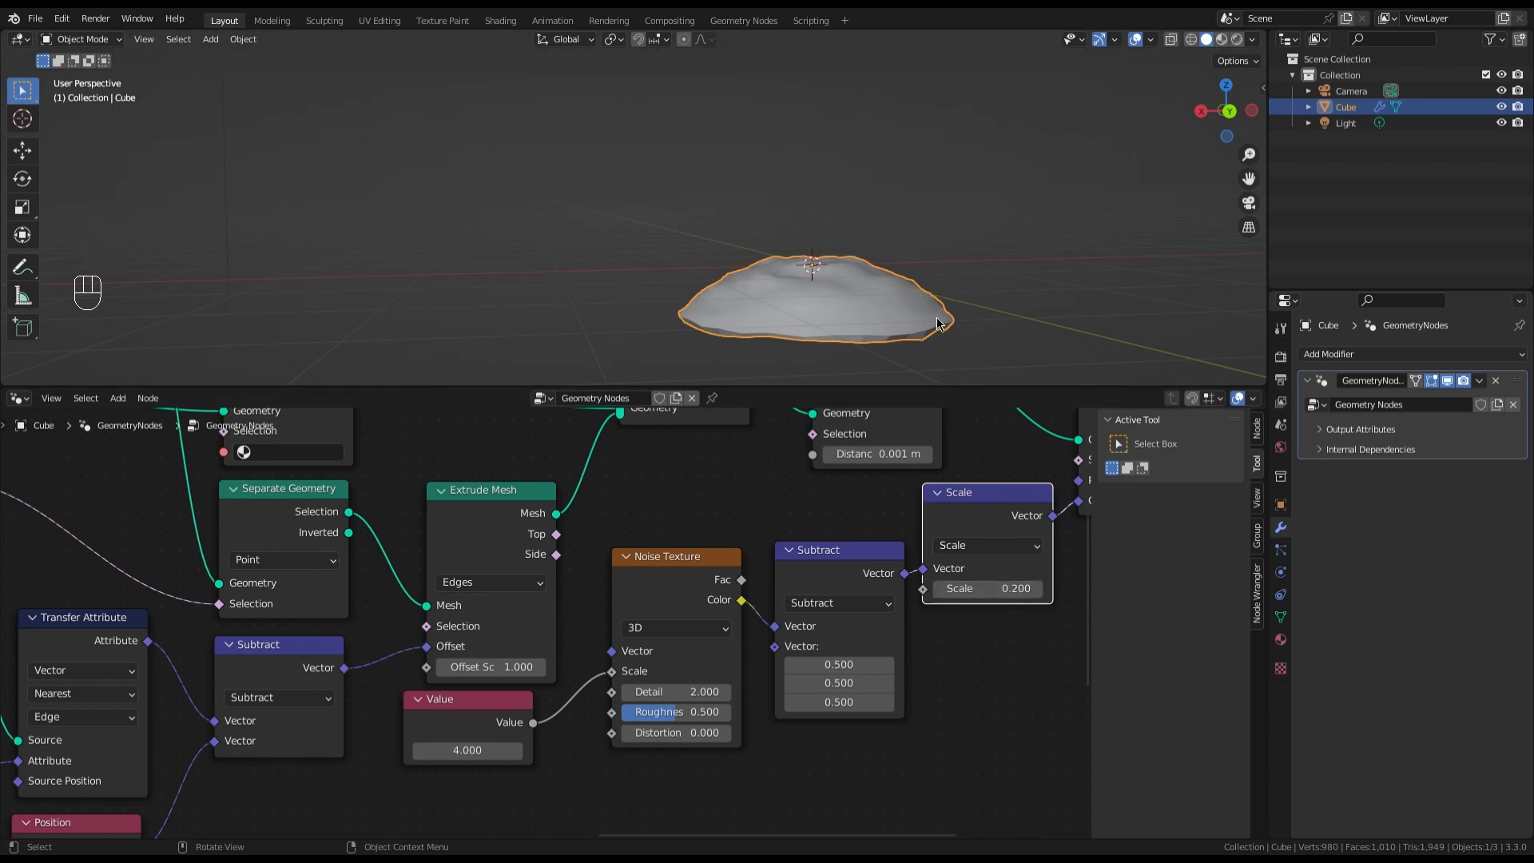
Lower the Value node feeding the Noise Texture's Scale to 2.62 for broader cap distortion
scroll(512, 741, "up", 3)
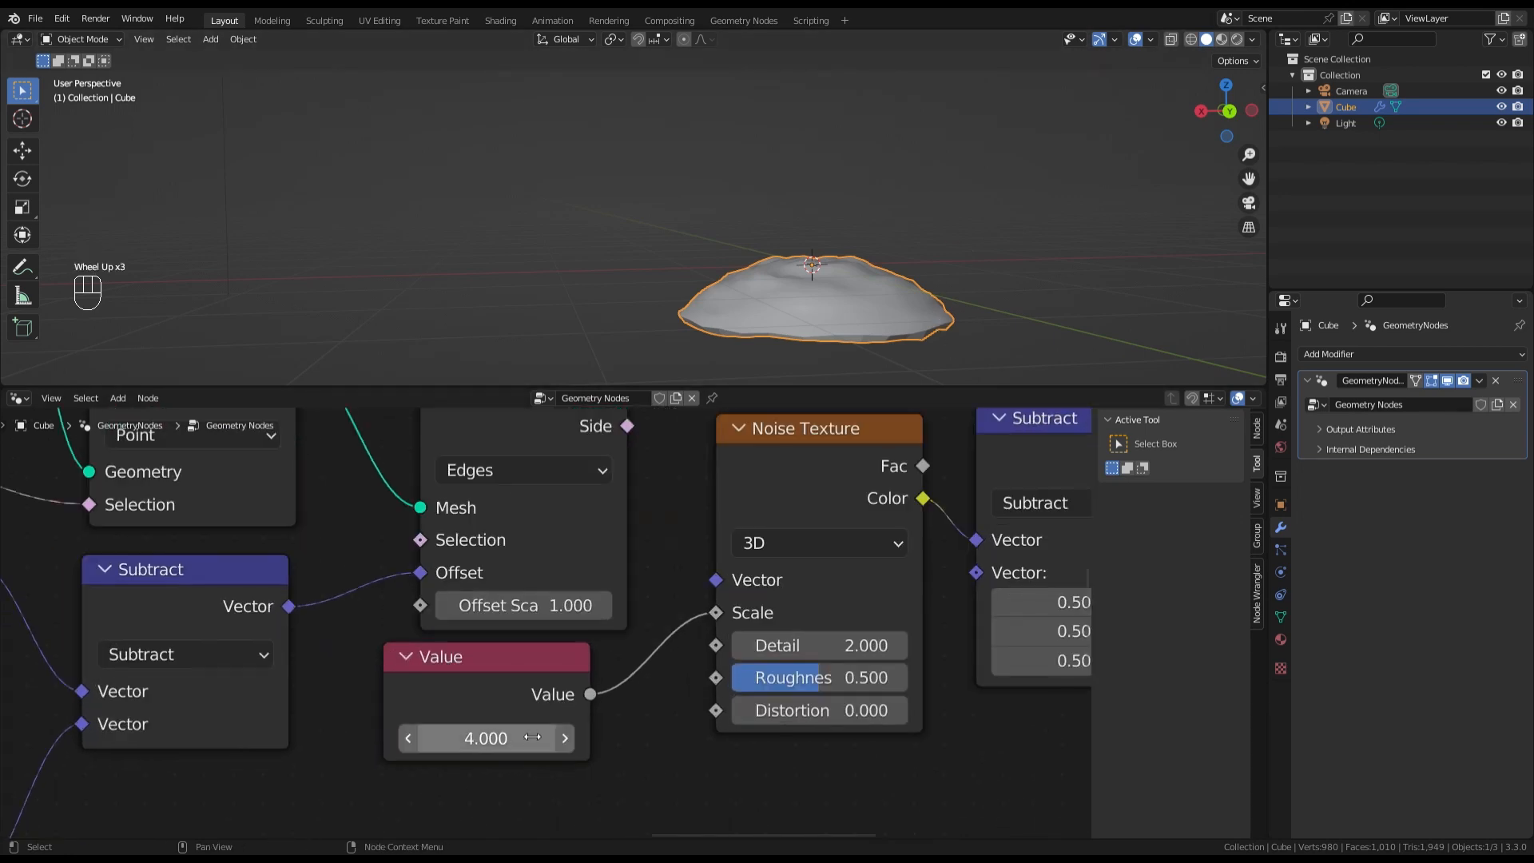
left_click_drag(513, 741, 380, 741, "shift")
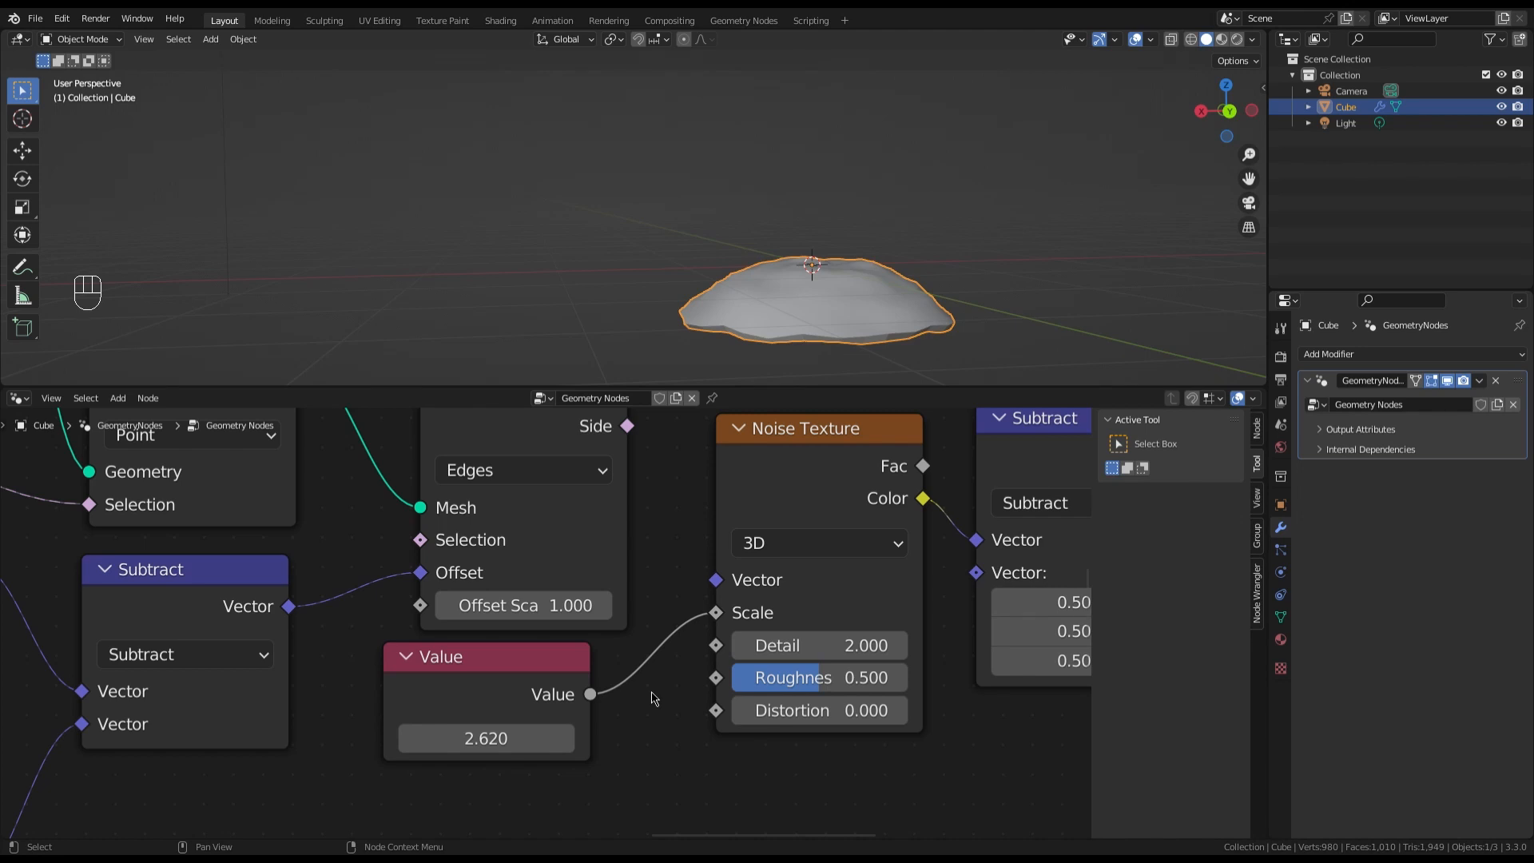
scroll(537, 668, "down", 6)
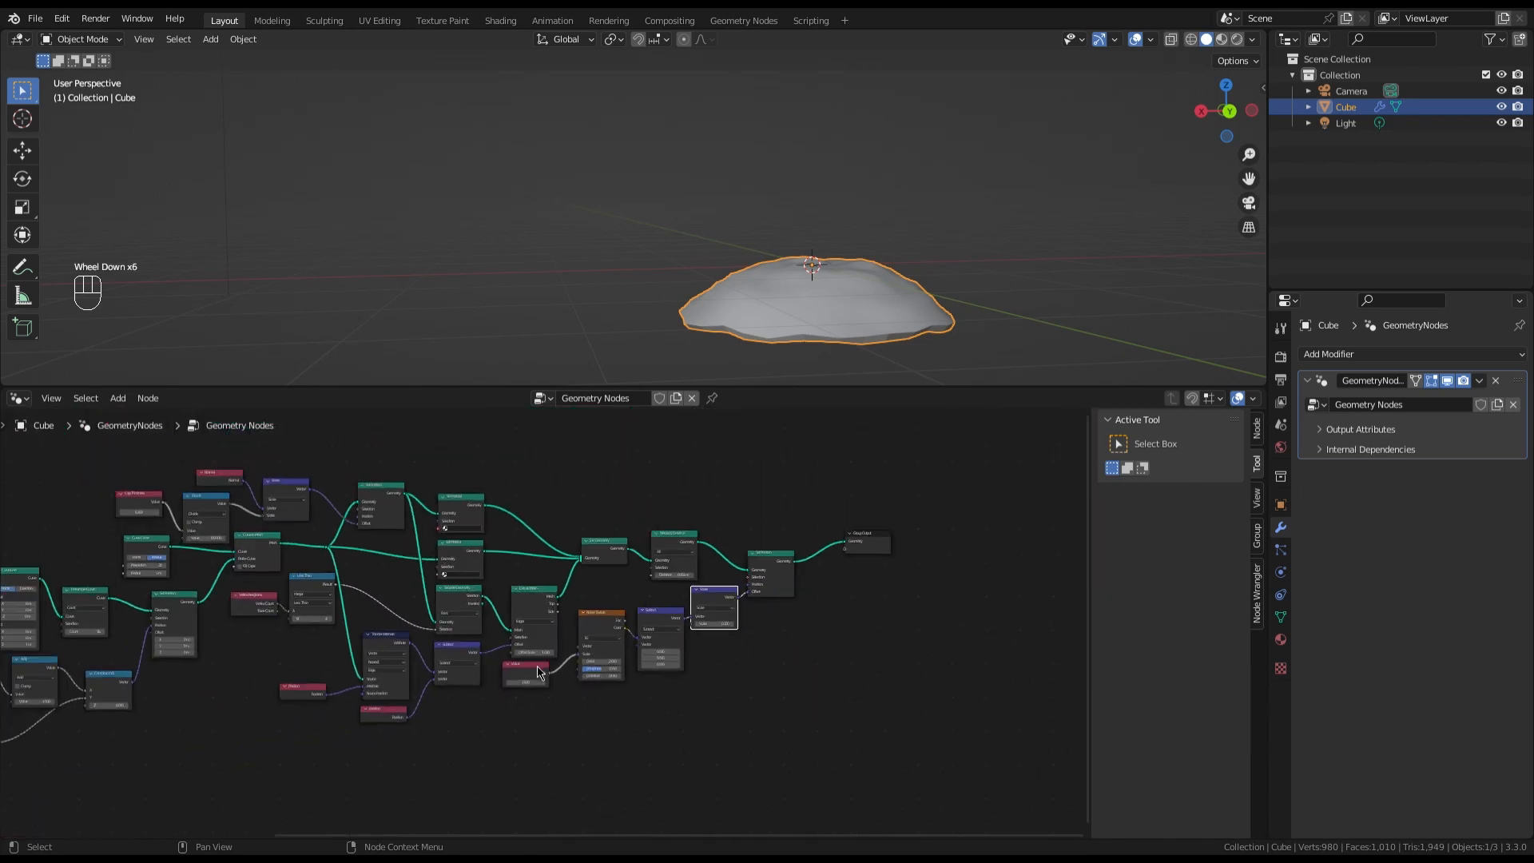